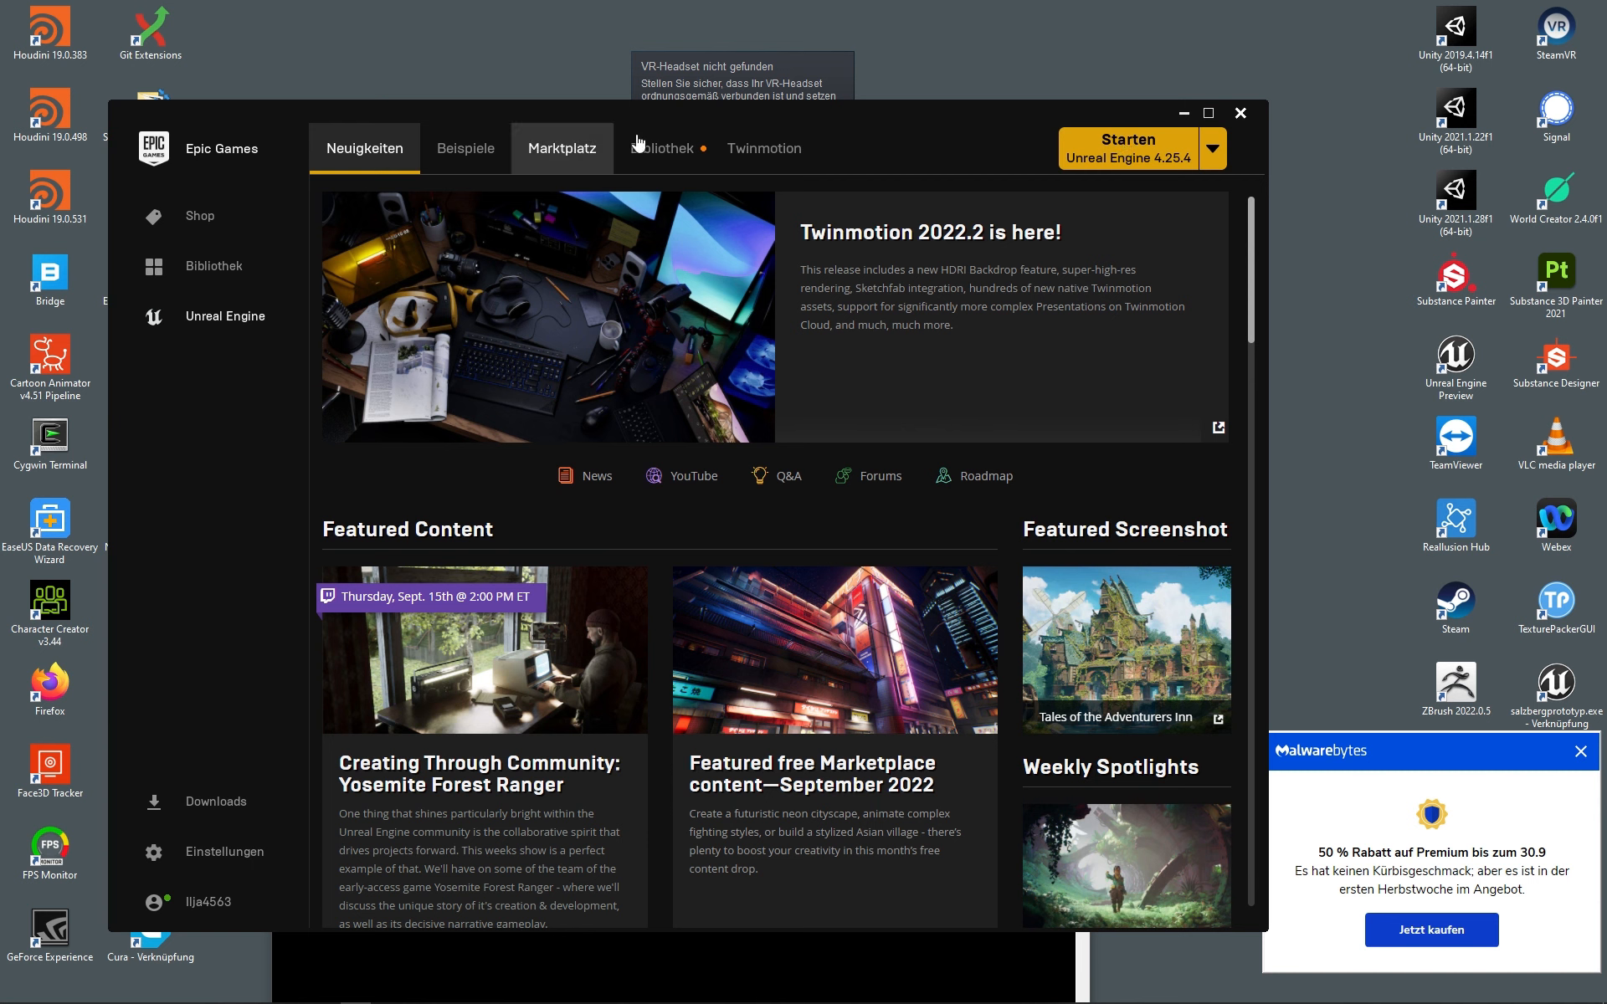
Step: Start a Blank Games project named MobileTutorial targeting Mobile/Tablet with no starter content
left_click(1141, 148)
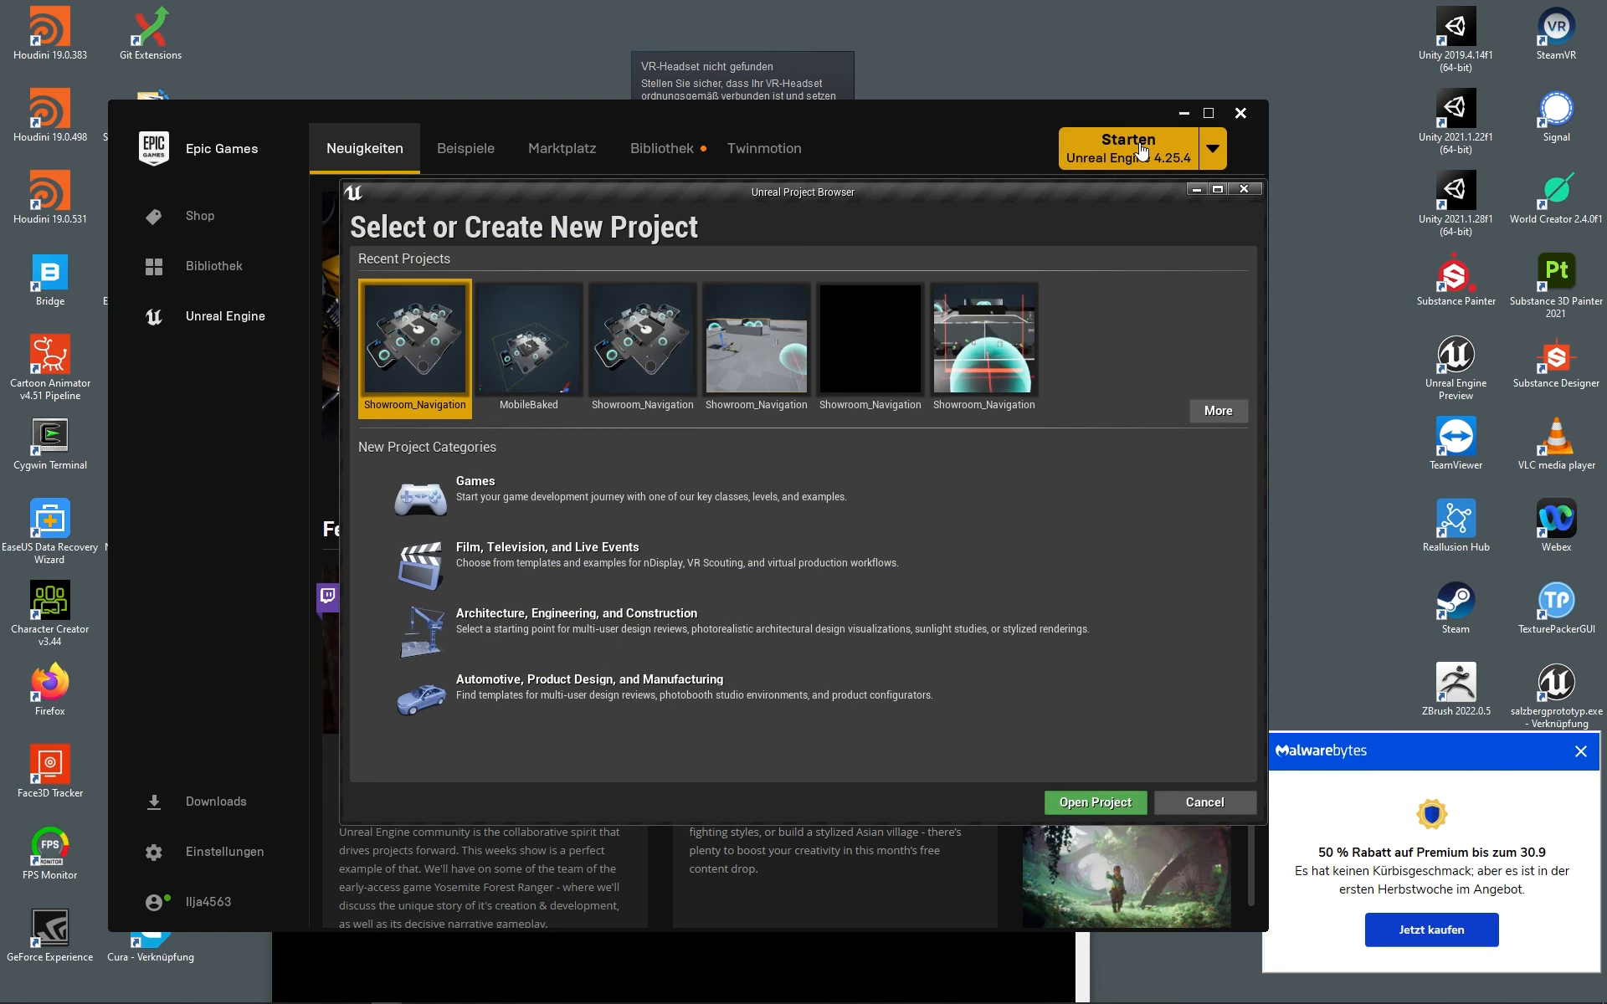
left_click(564, 500)
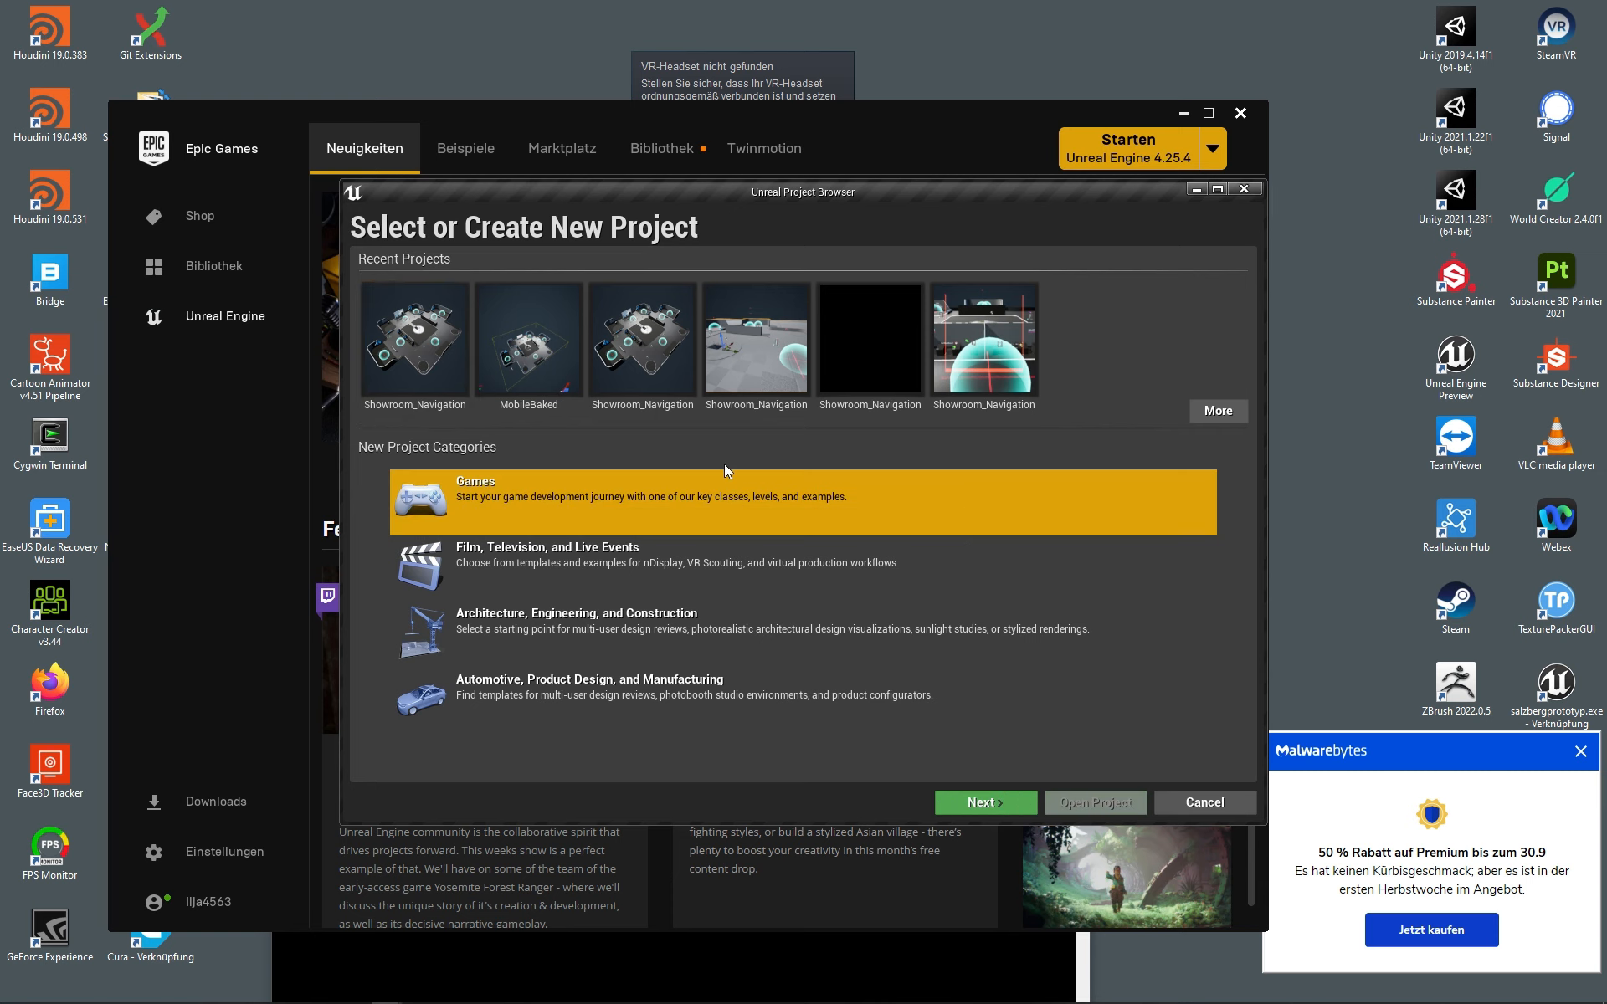
left_click(981, 804)
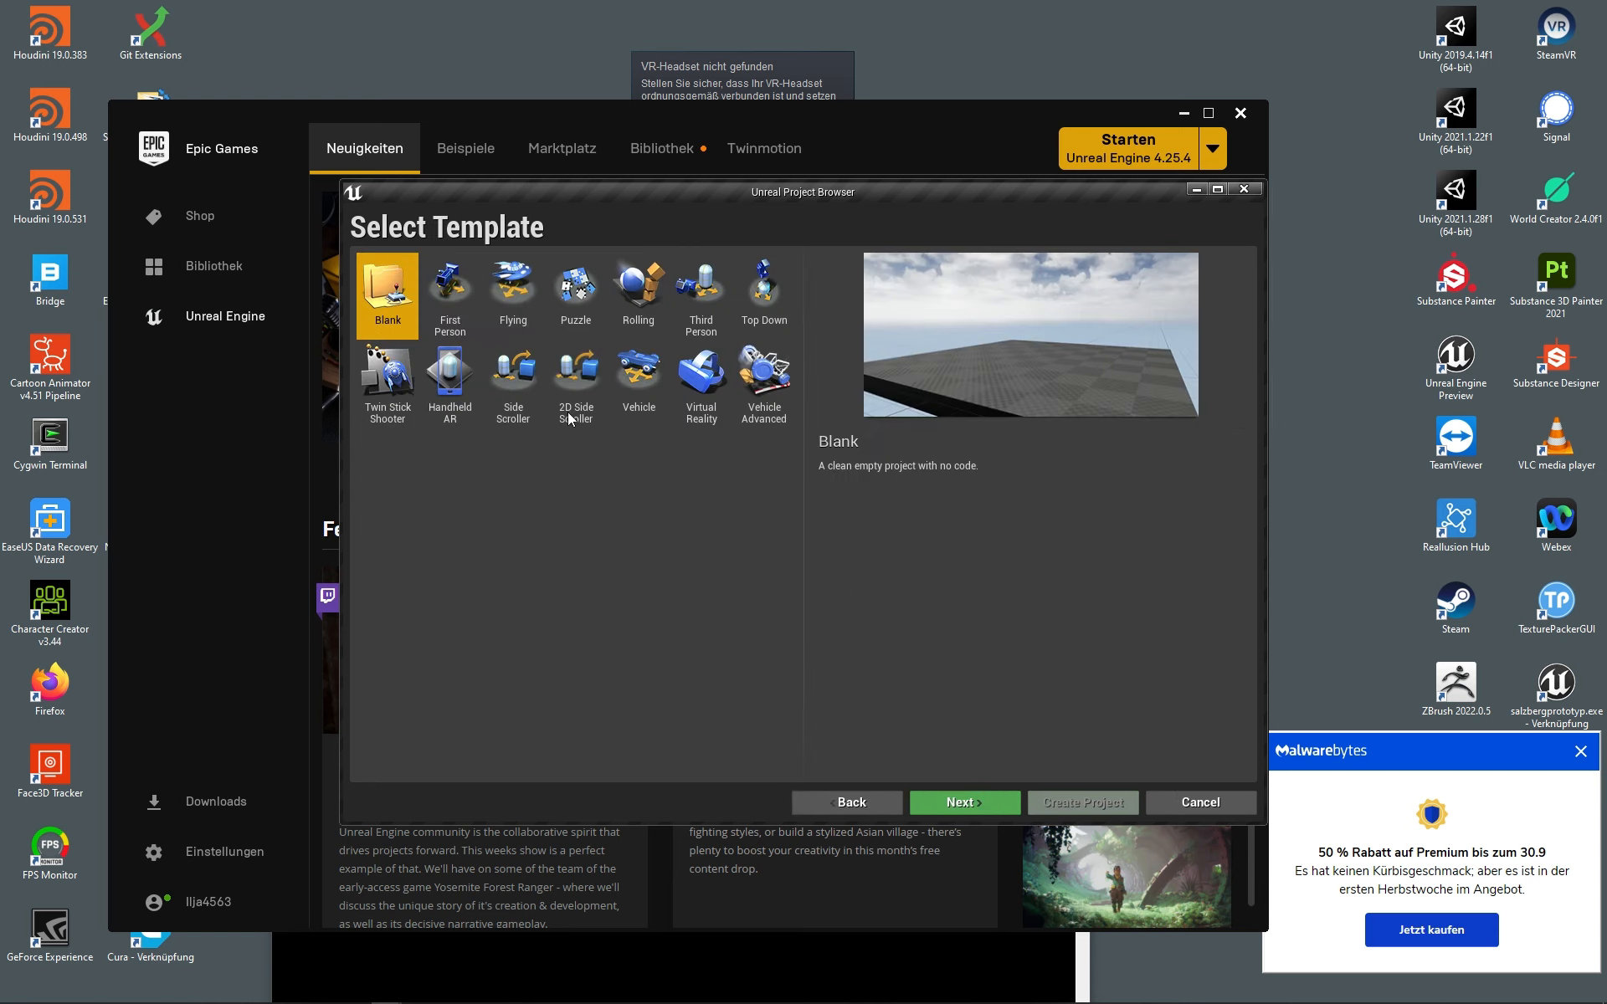
left_click(987, 802)
left_click(880, 325)
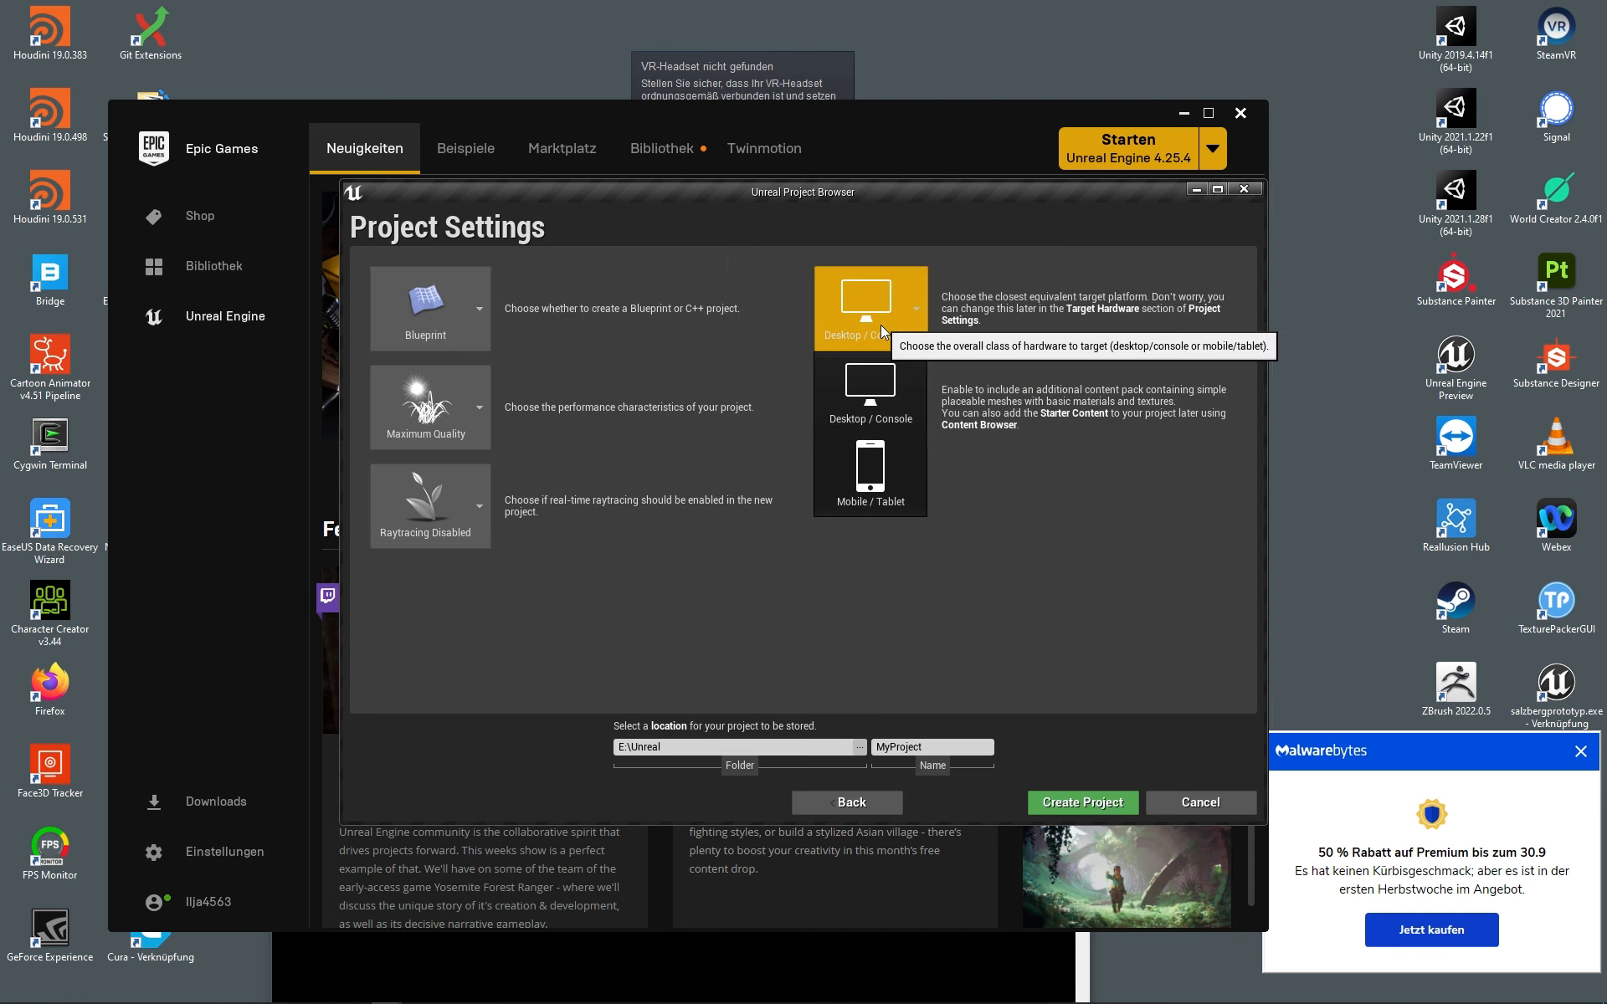
left_click(884, 469)
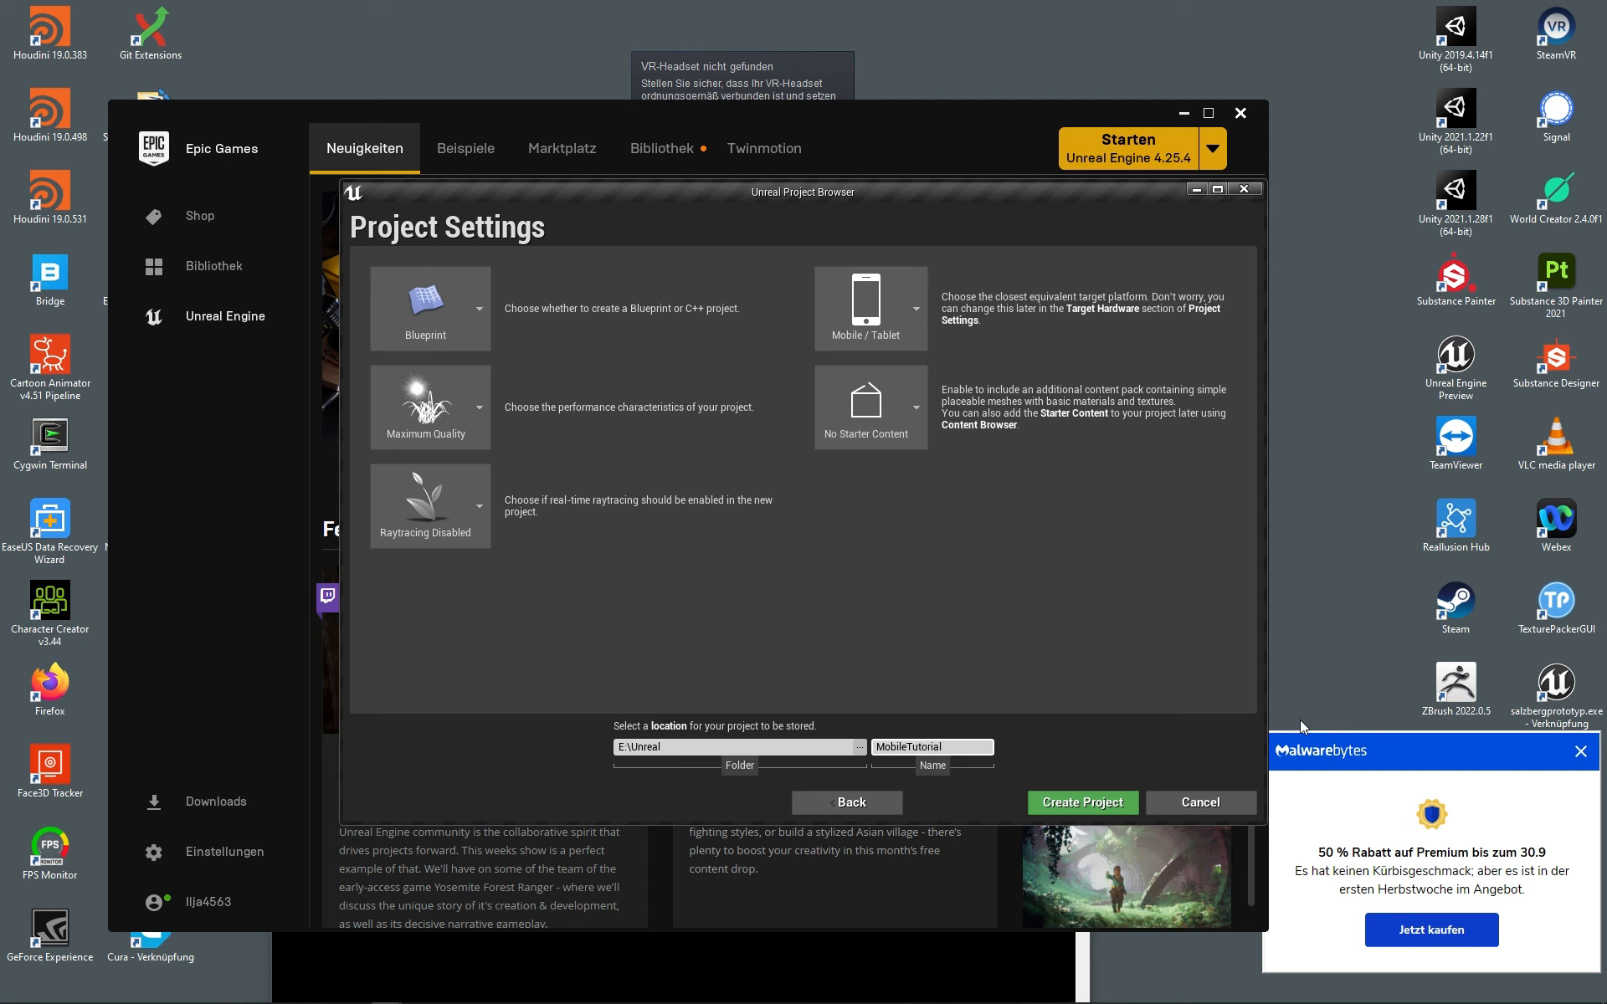
Step: Create the MobileTutorial project, then return to the Showroom_Navigation editor's Demo_Showroom level
left_click(1053, 799)
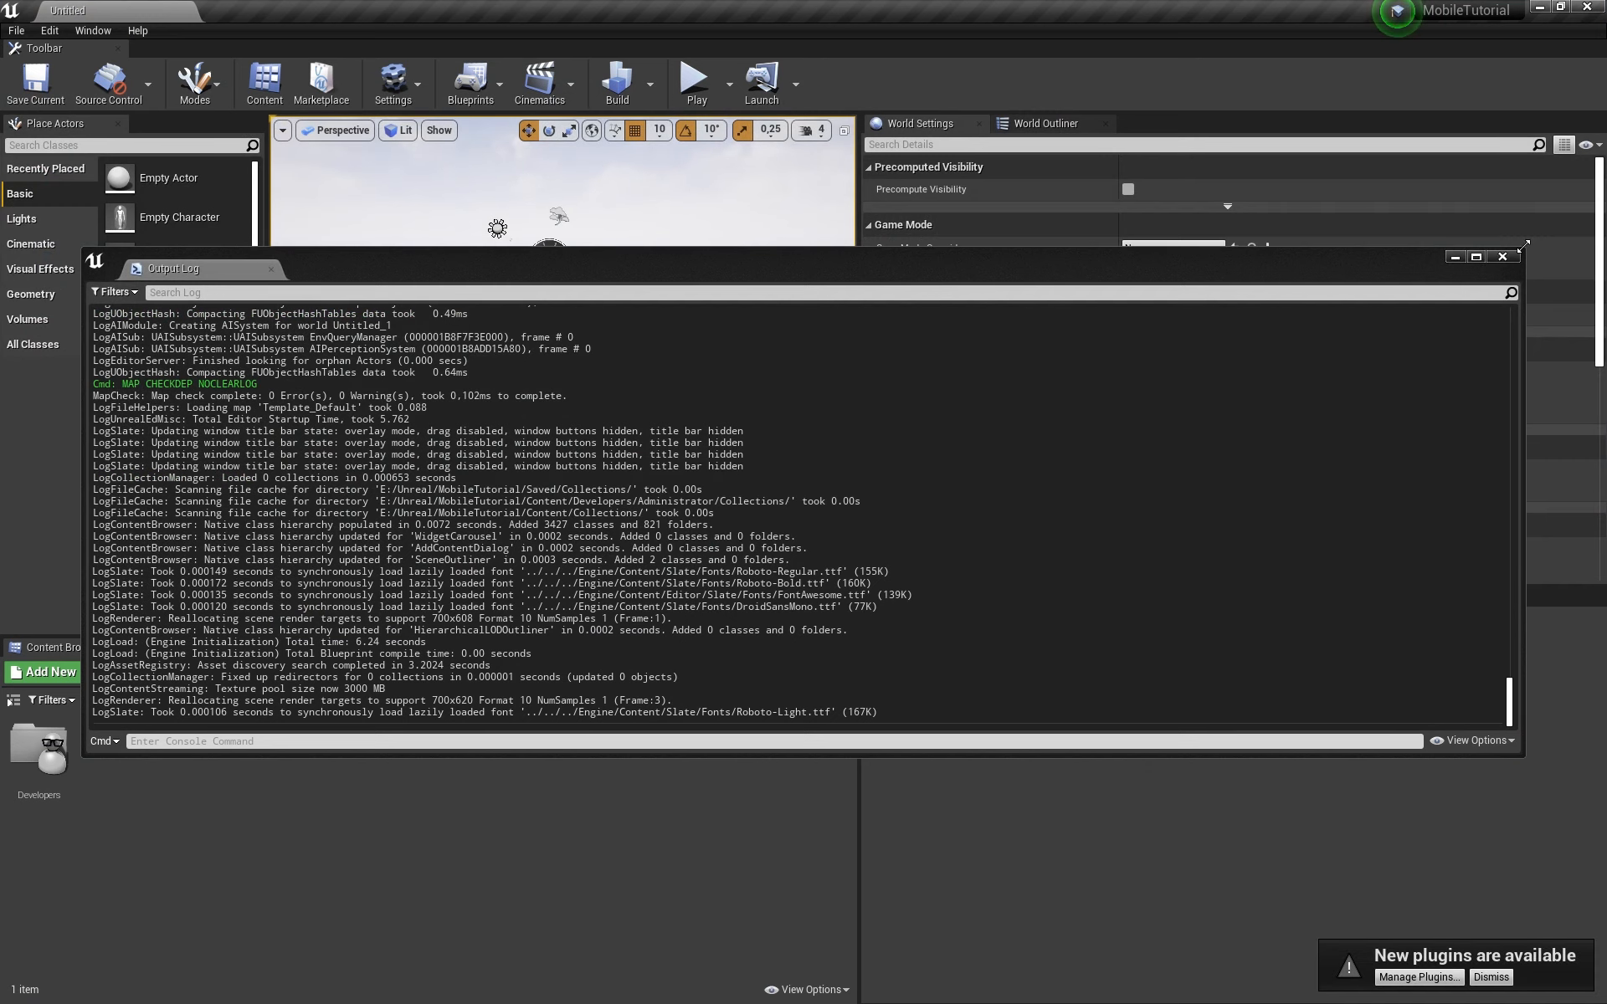
left_click(1502, 256)
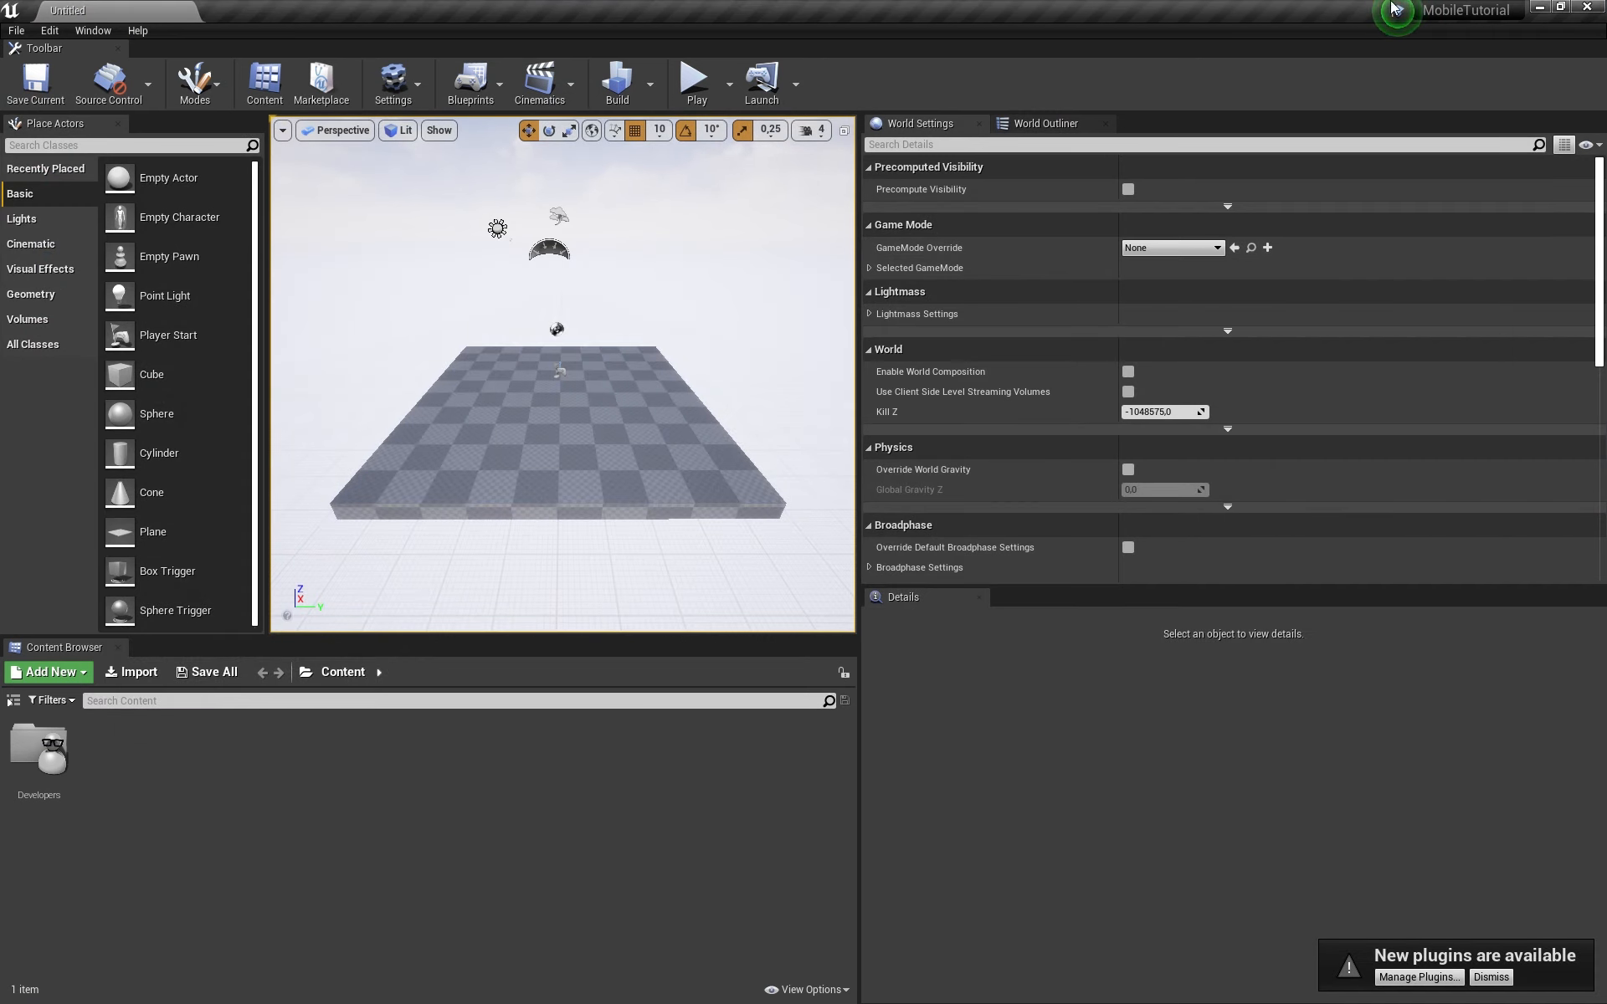
left_click(1567, 7)
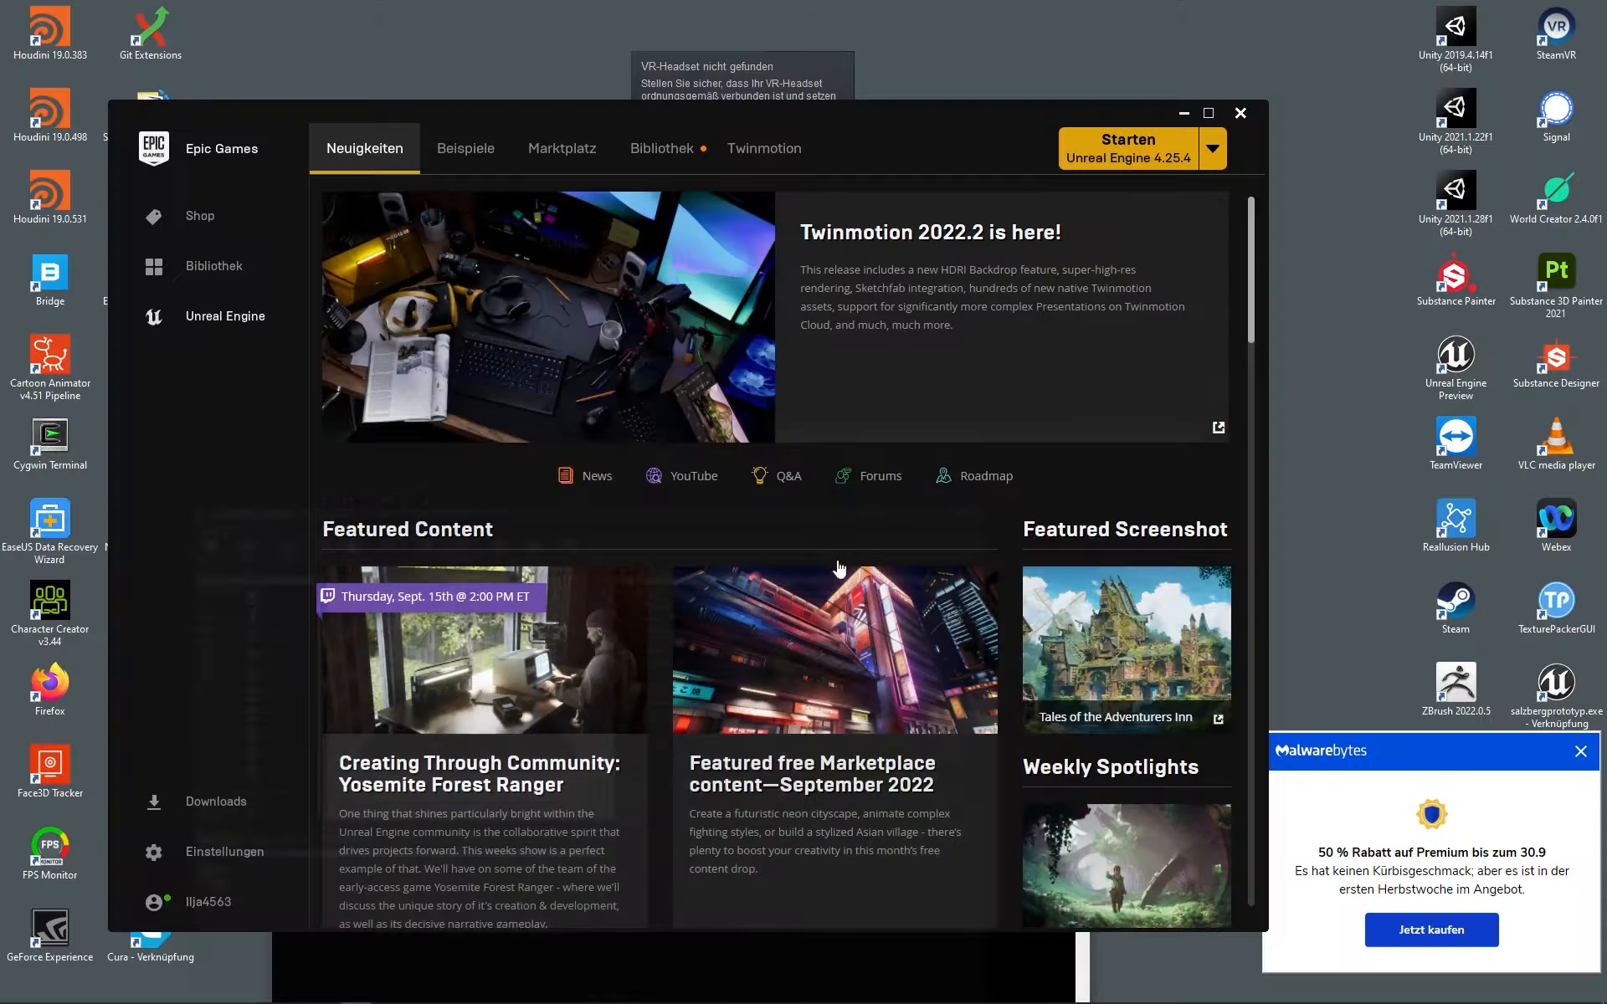
left_click(379, 992)
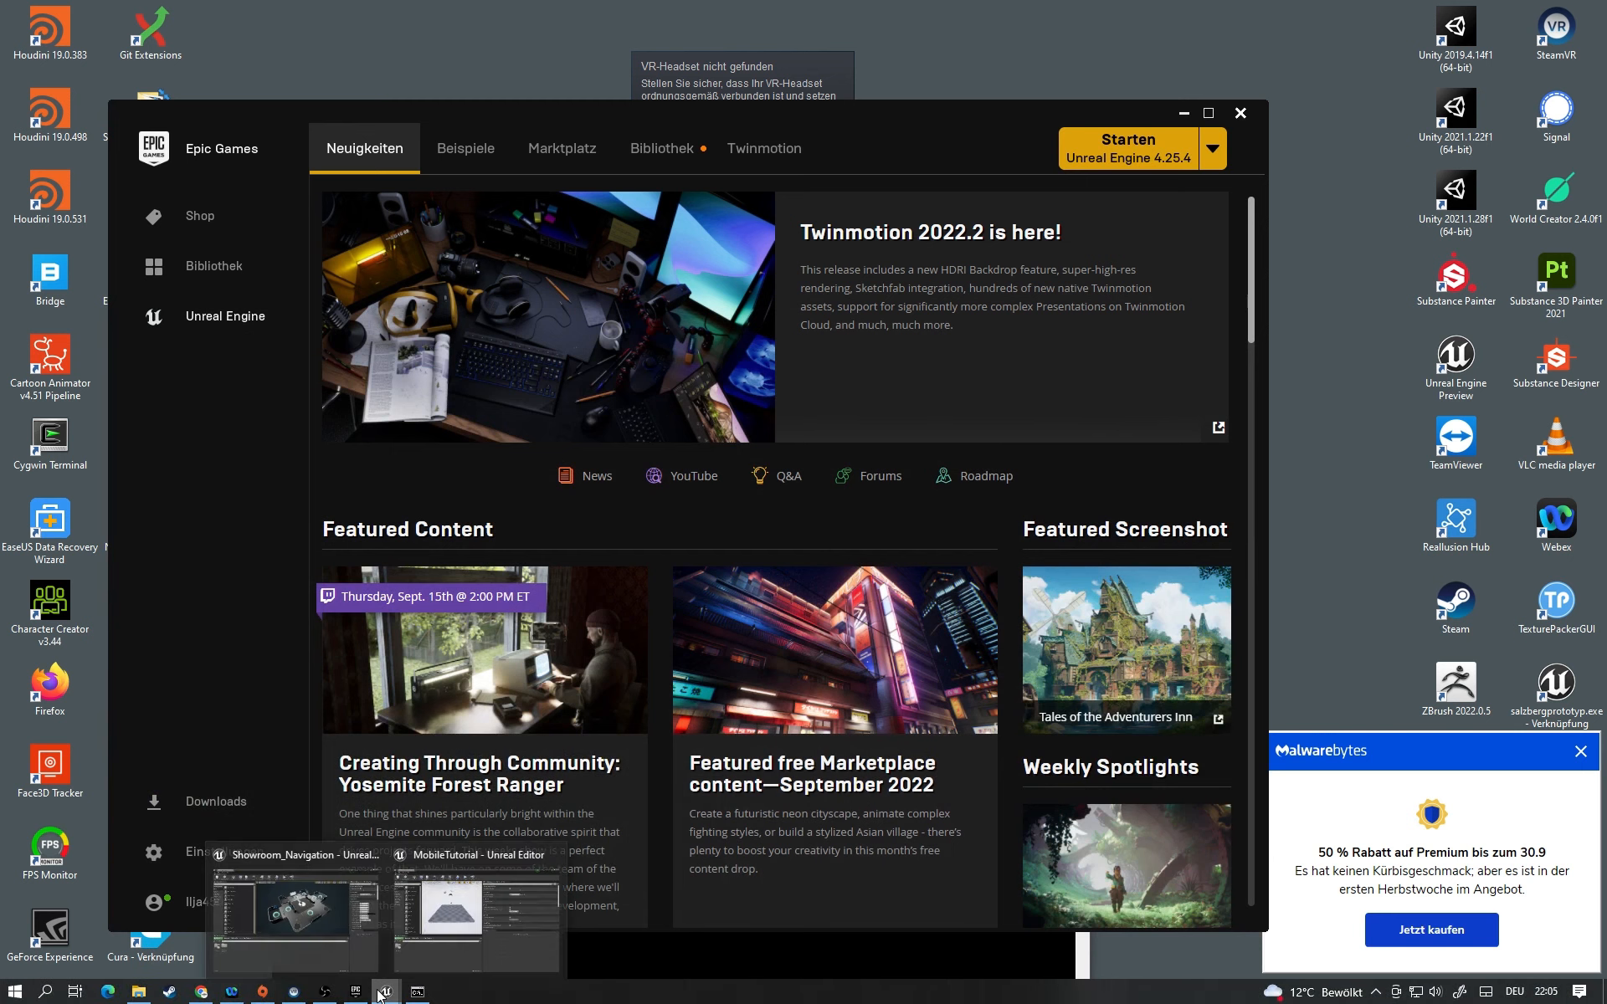
left_click(297, 929)
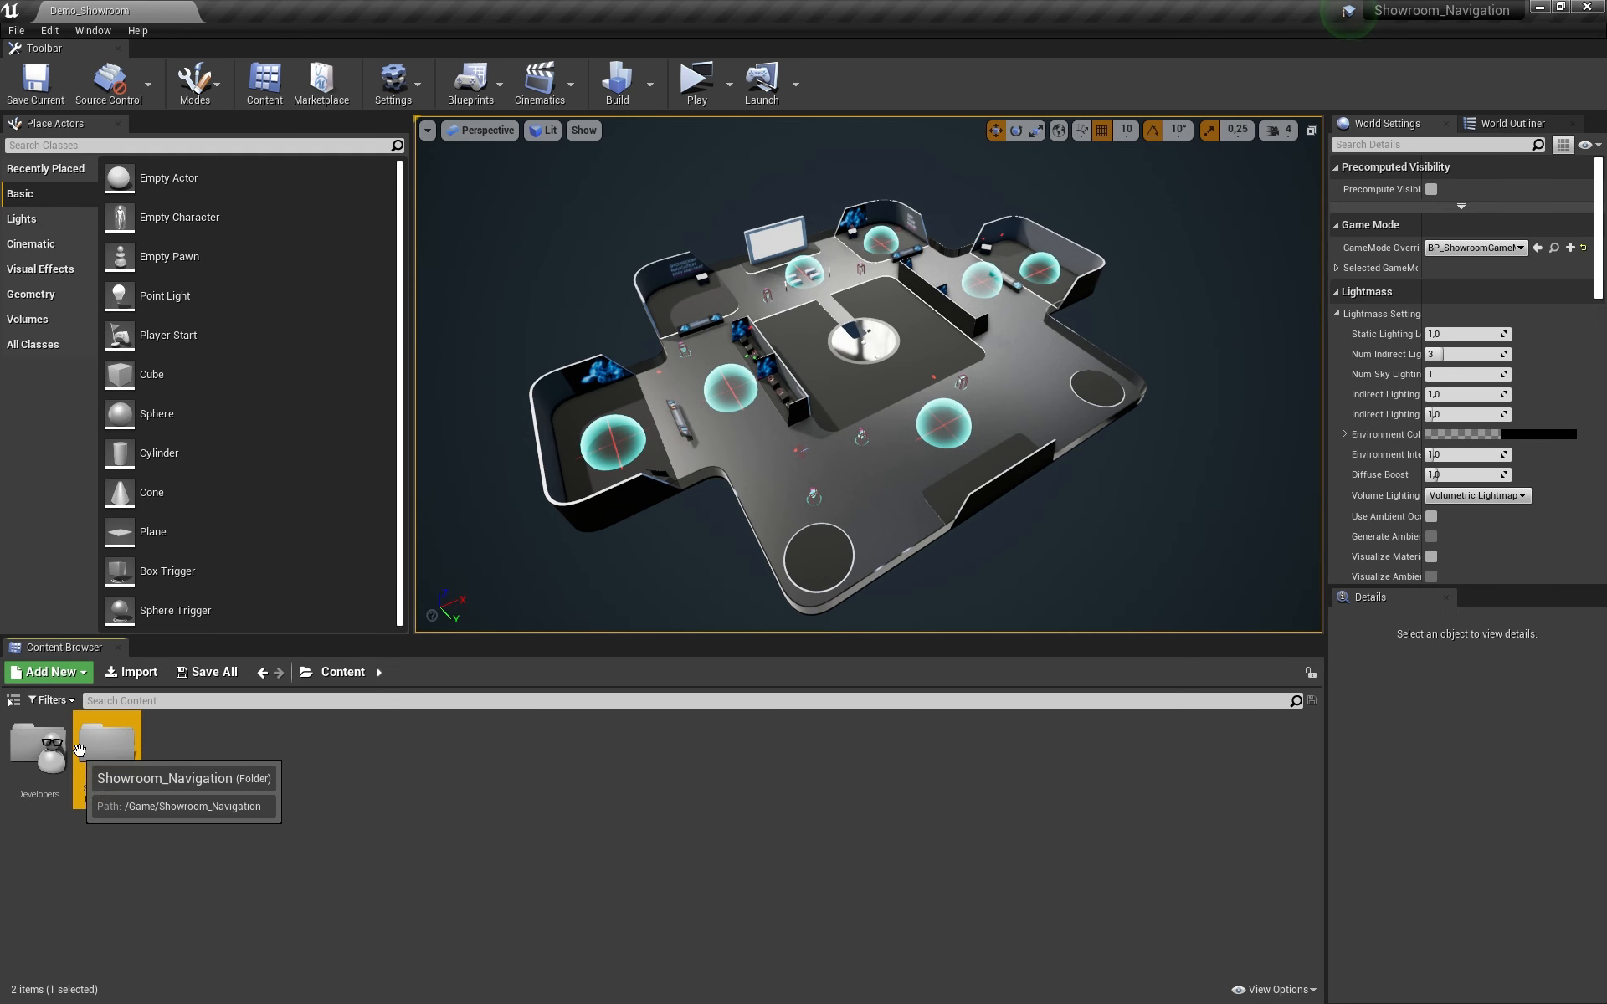
Step: Migrate the Showroom_Navigation folder into E:\Unreal\MobileTutorial\Content
right_click(107, 745)
mouse_move(200, 430)
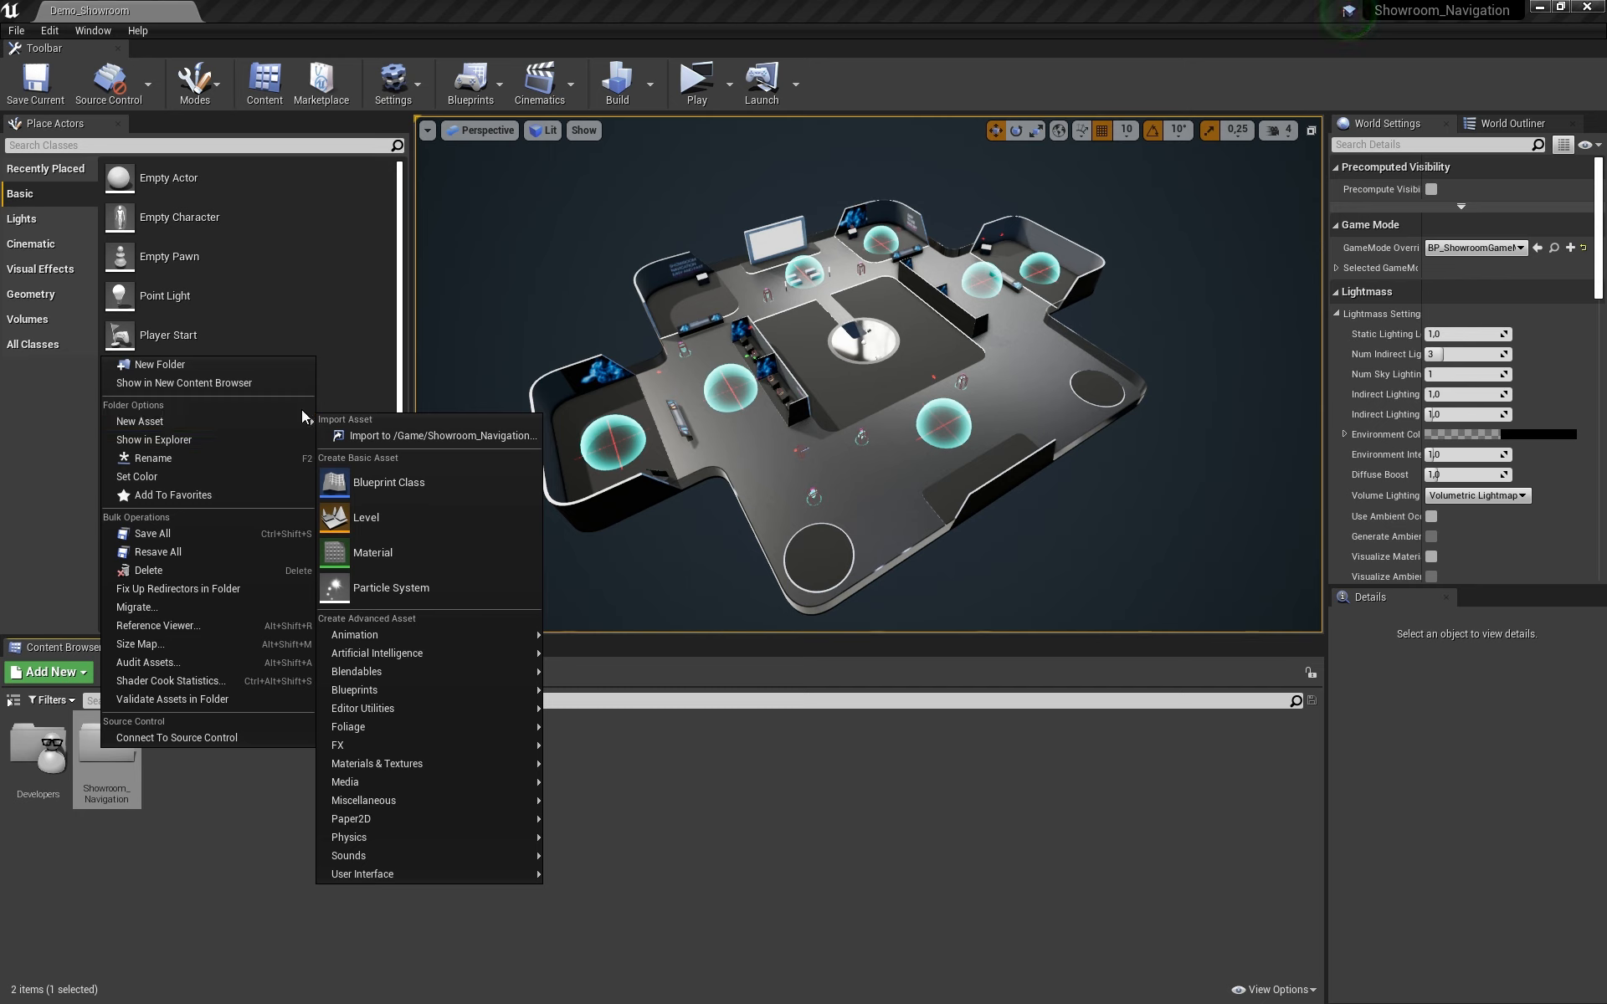
left_click(158, 606)
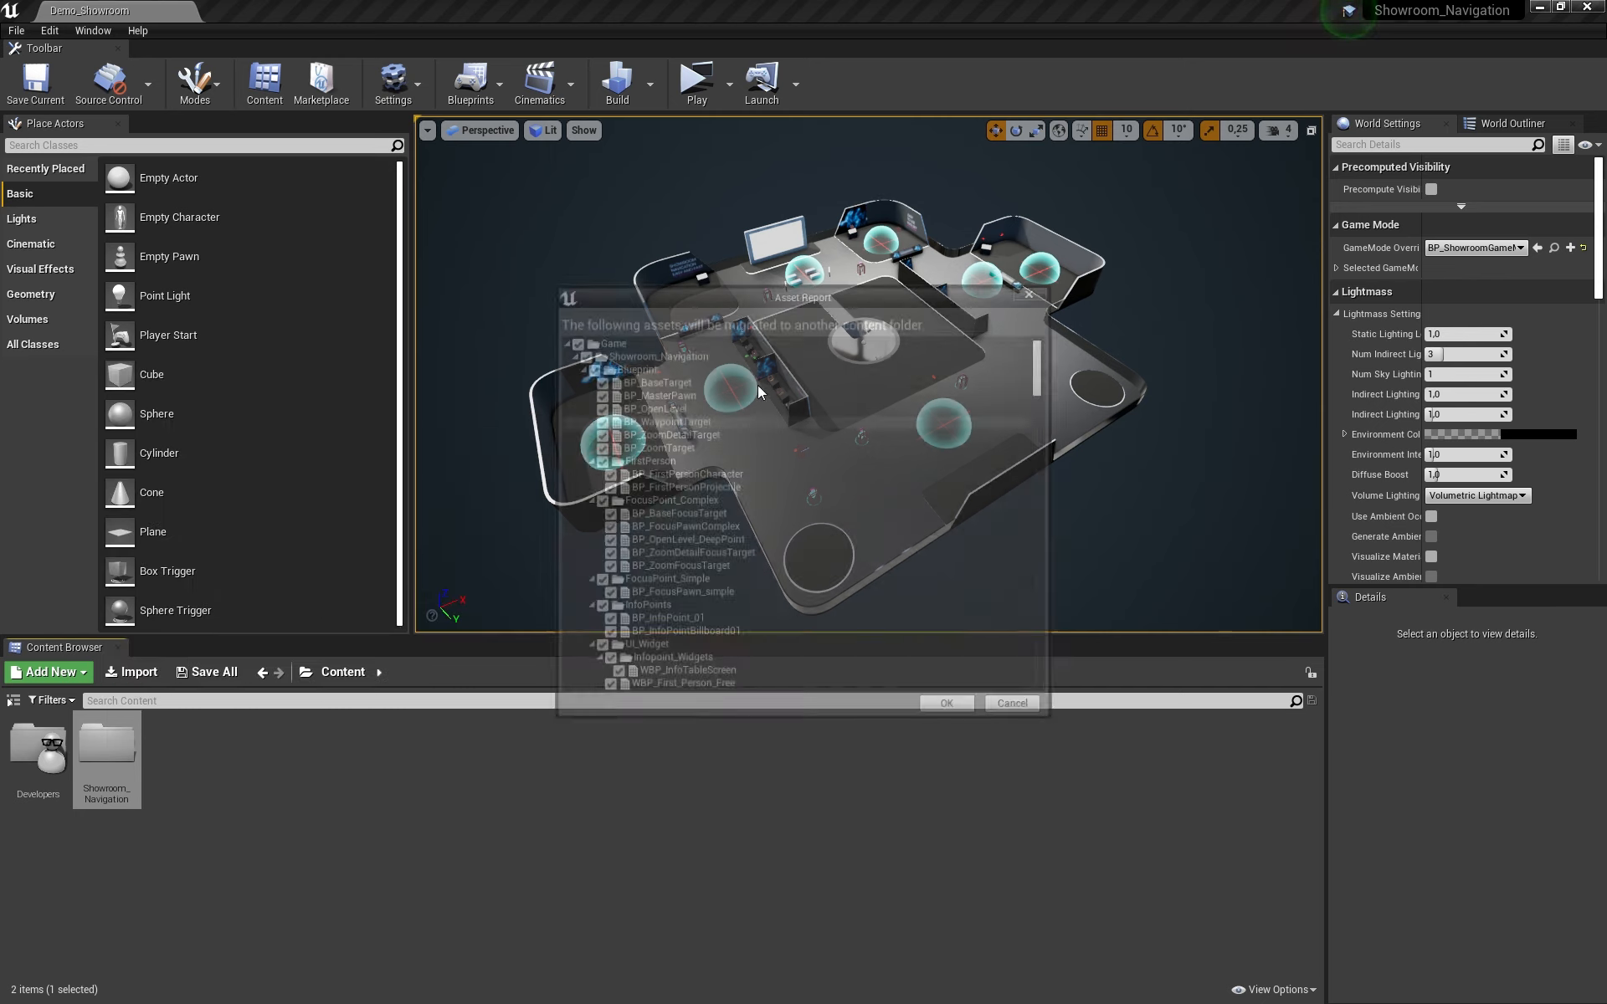
left_click(950, 708)
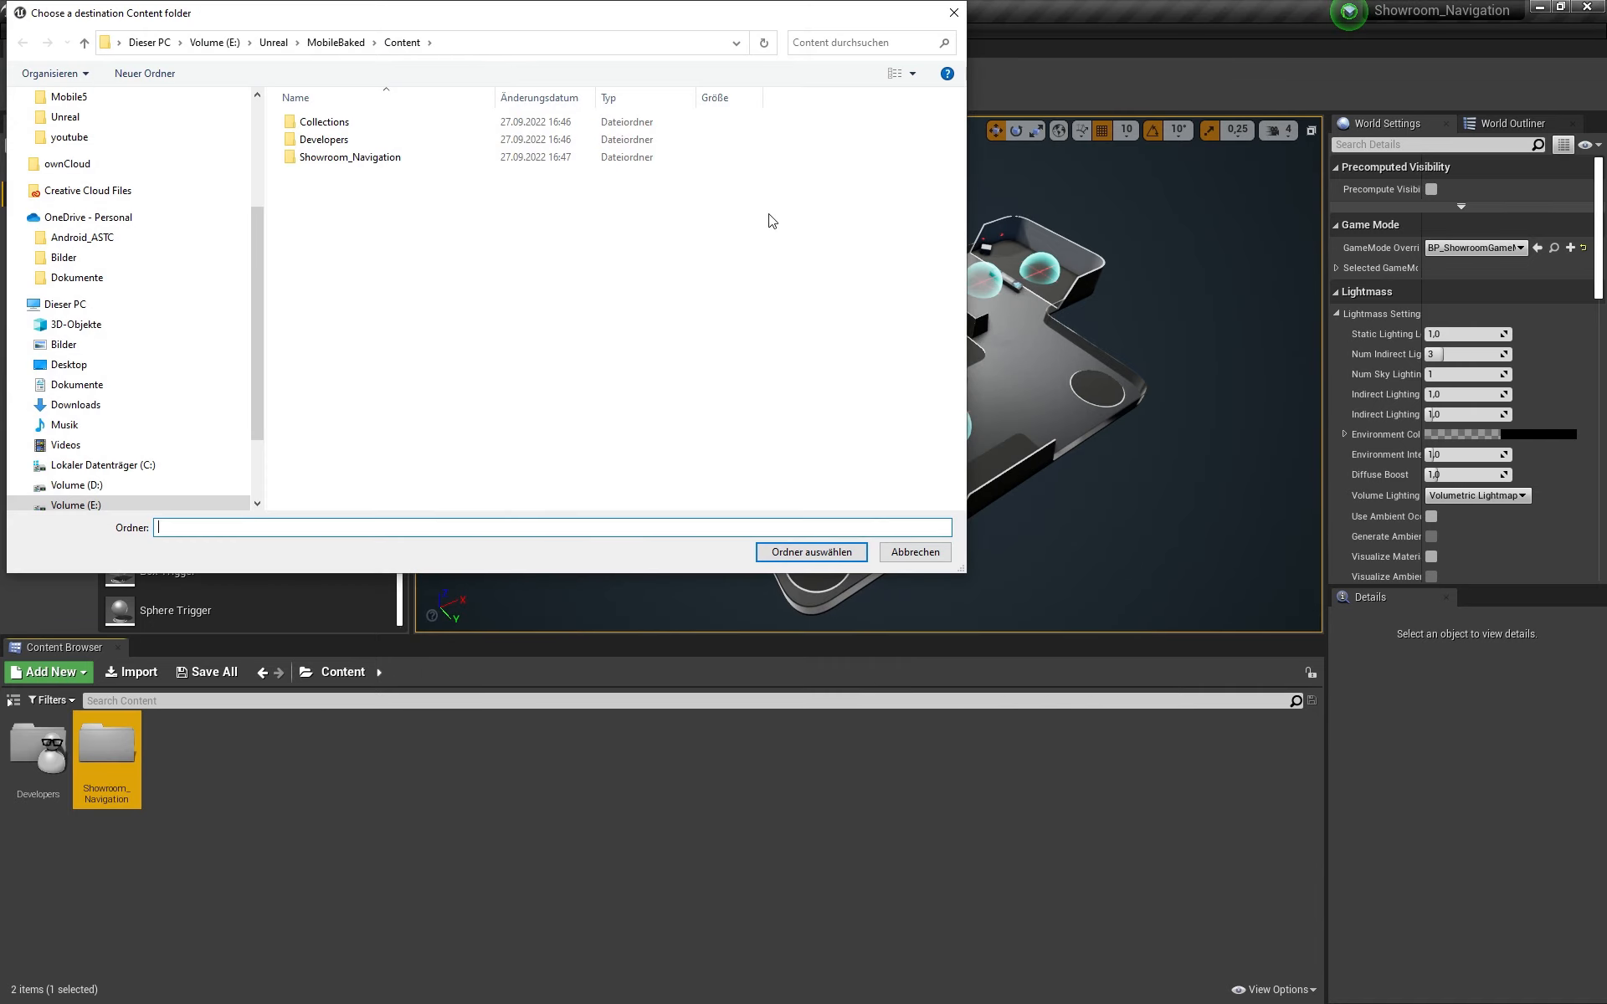
left_click_drag(507, 12, 811, 184)
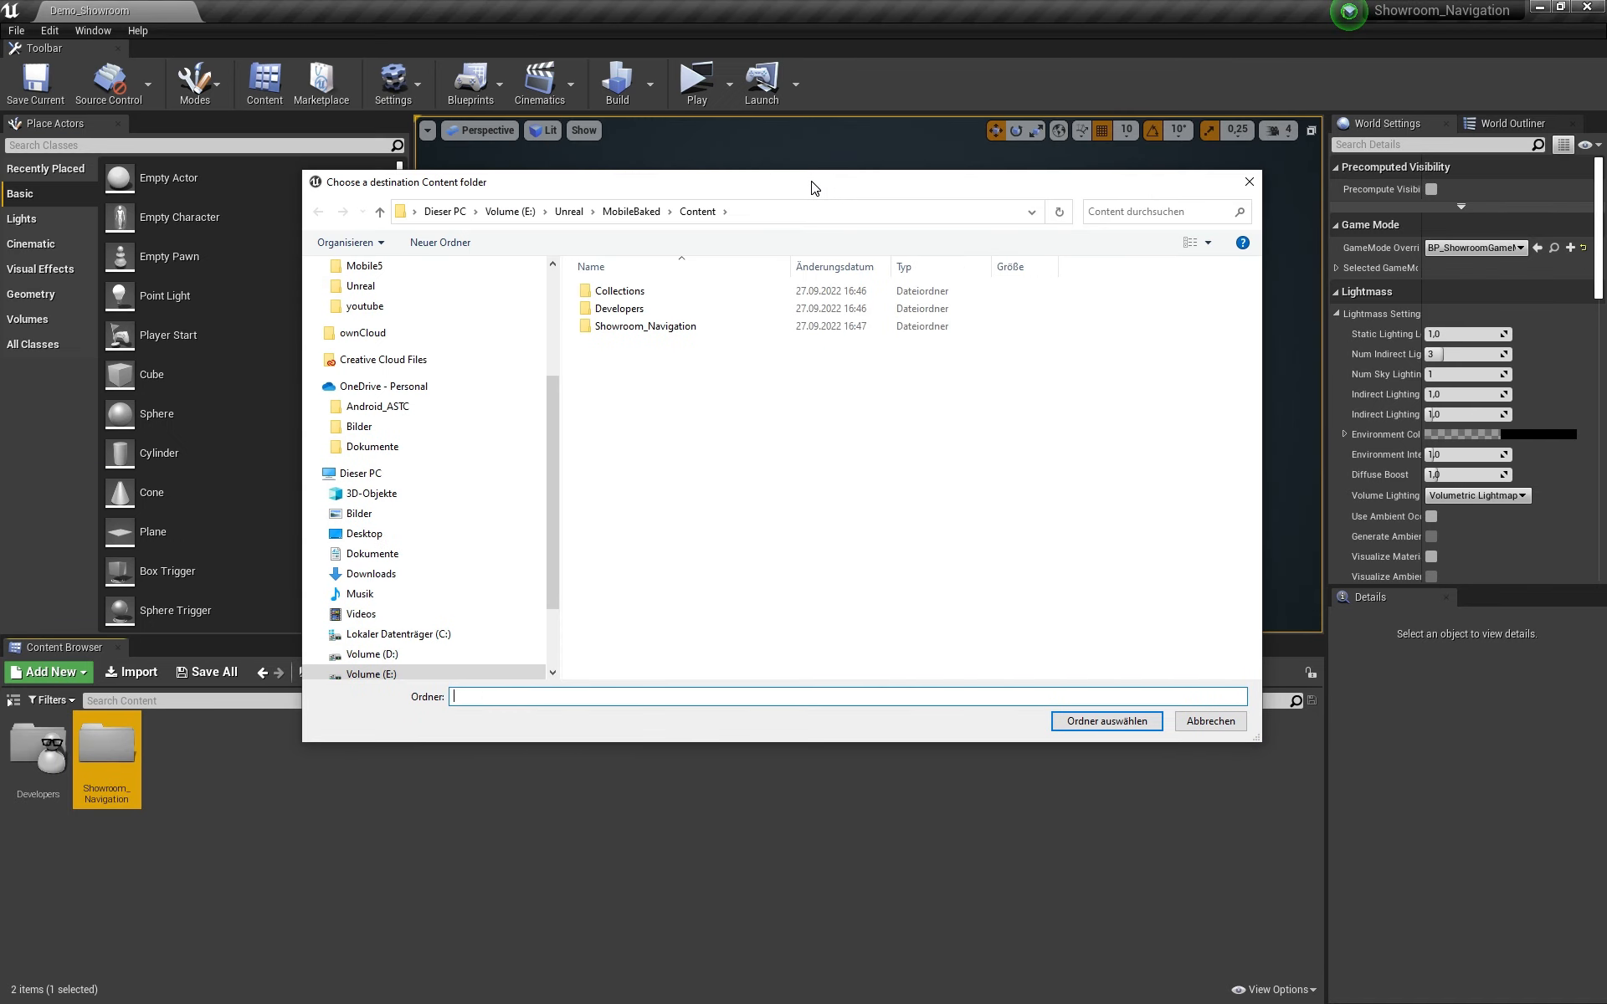
left_click(633, 212)
left_click(569, 212)
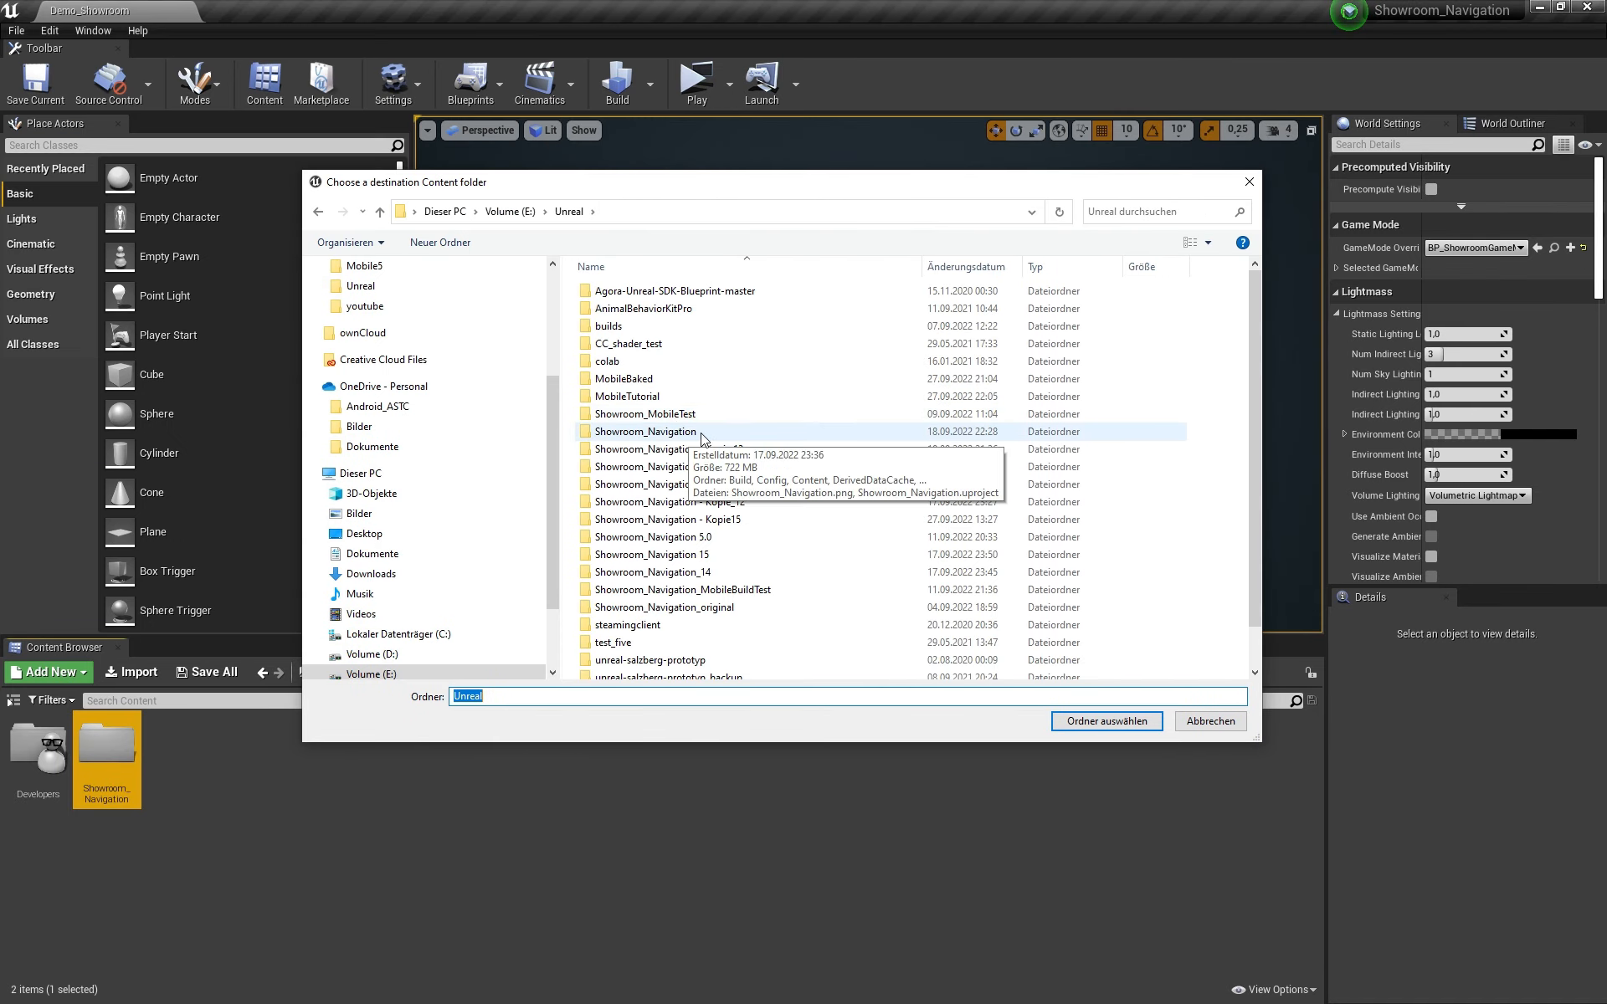
scroll(701, 438, "down", 1)
double_click(637, 354)
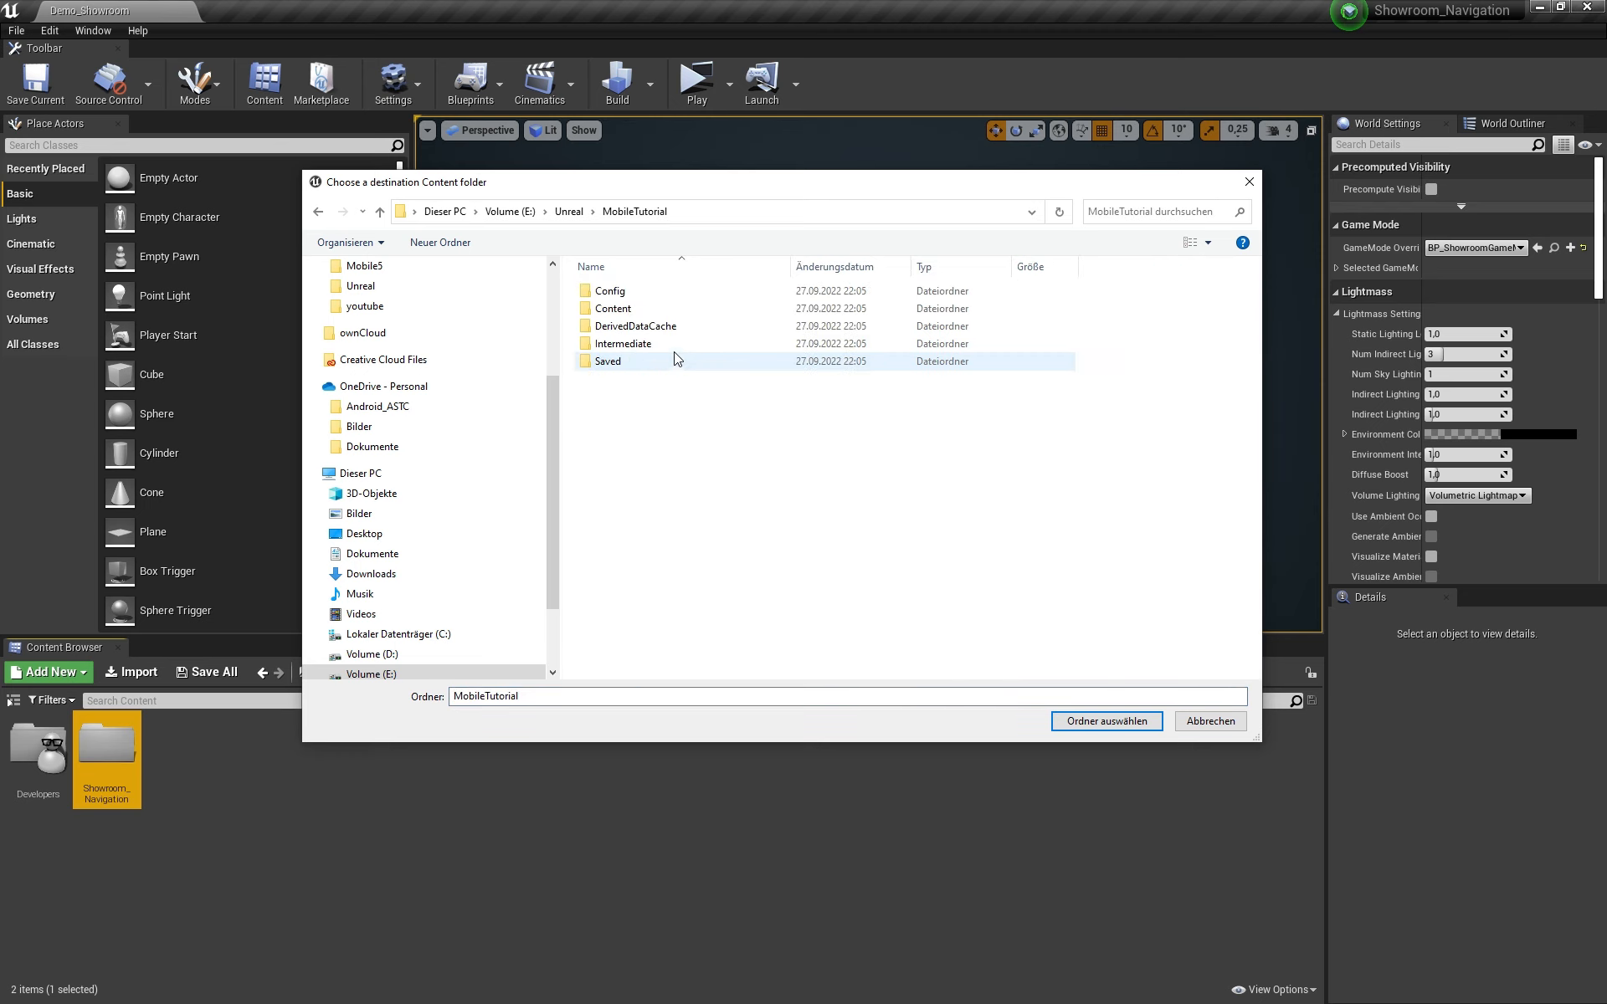
double_click(659, 310)
left_click(1106, 721)
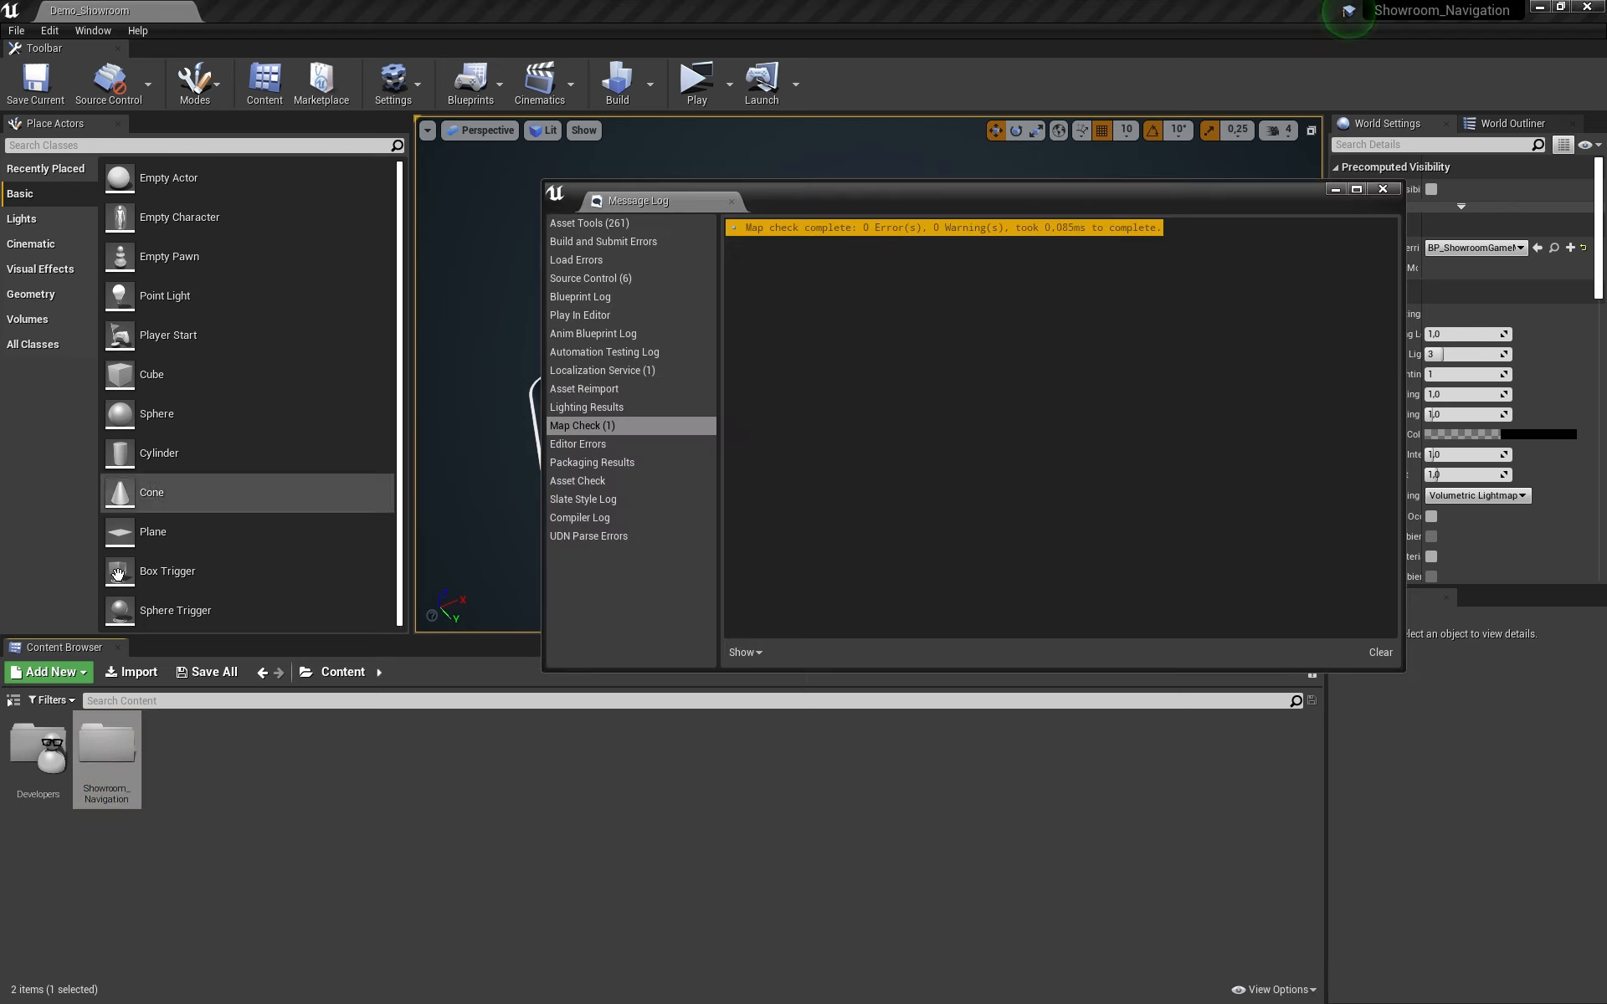
Step: Review the Message Log categories for errors after the 260-file migration
left_click(586, 444)
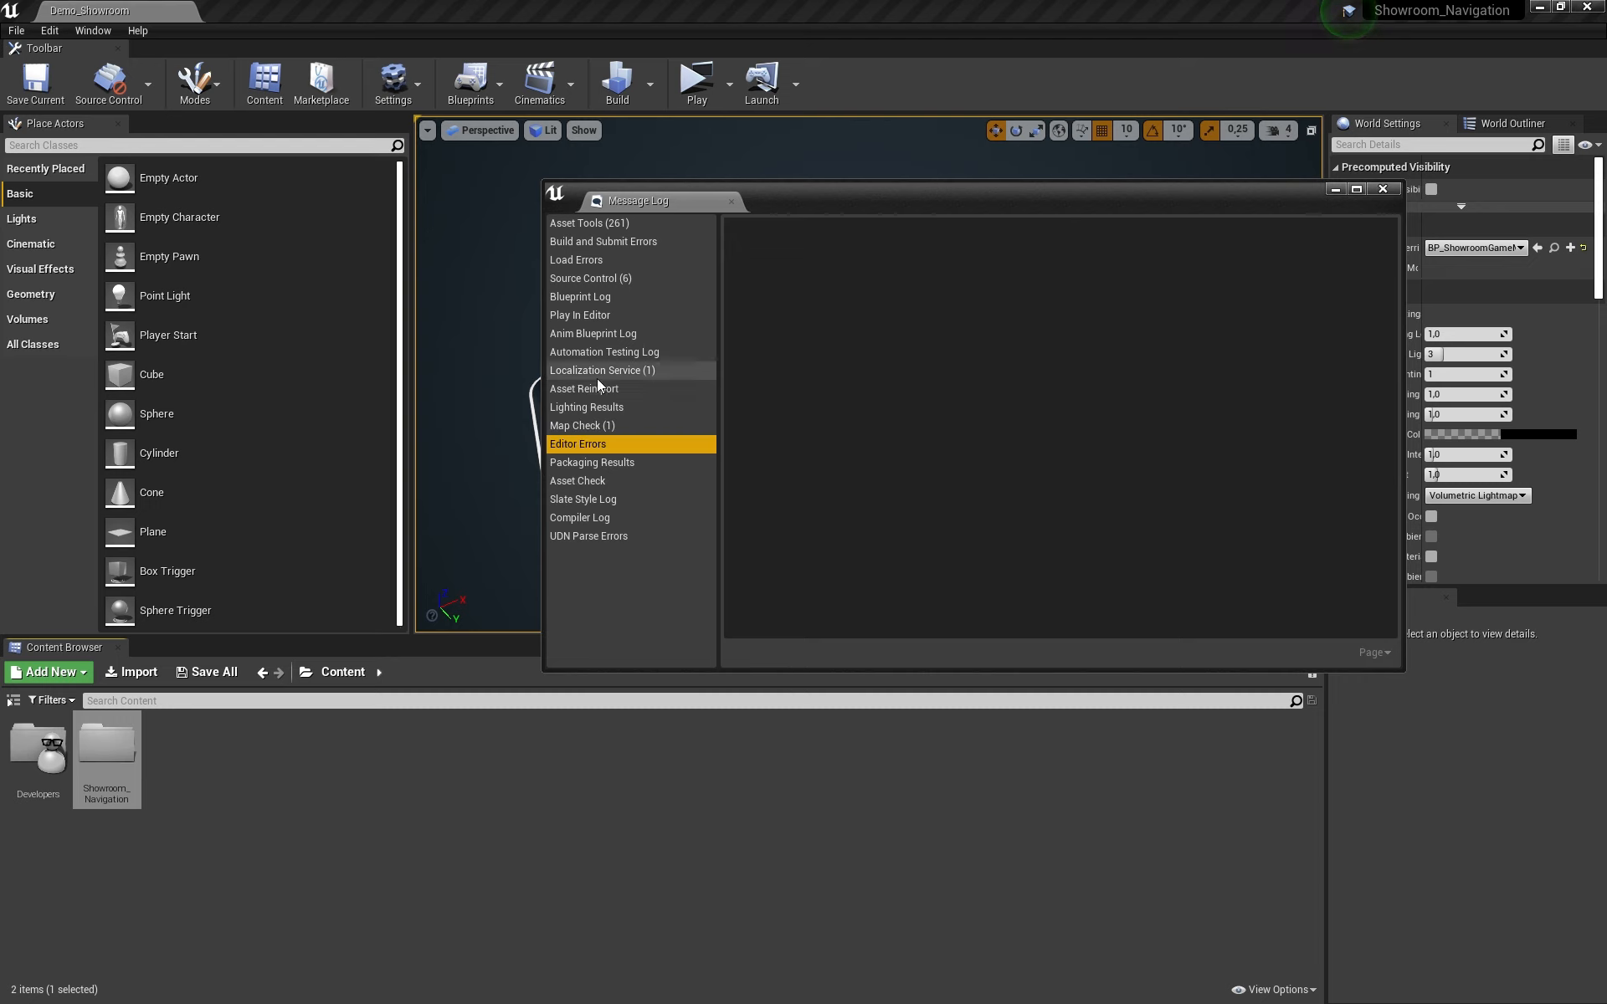
left_click(603, 370)
left_click(609, 352)
left_click(600, 333)
left_click(590, 315)
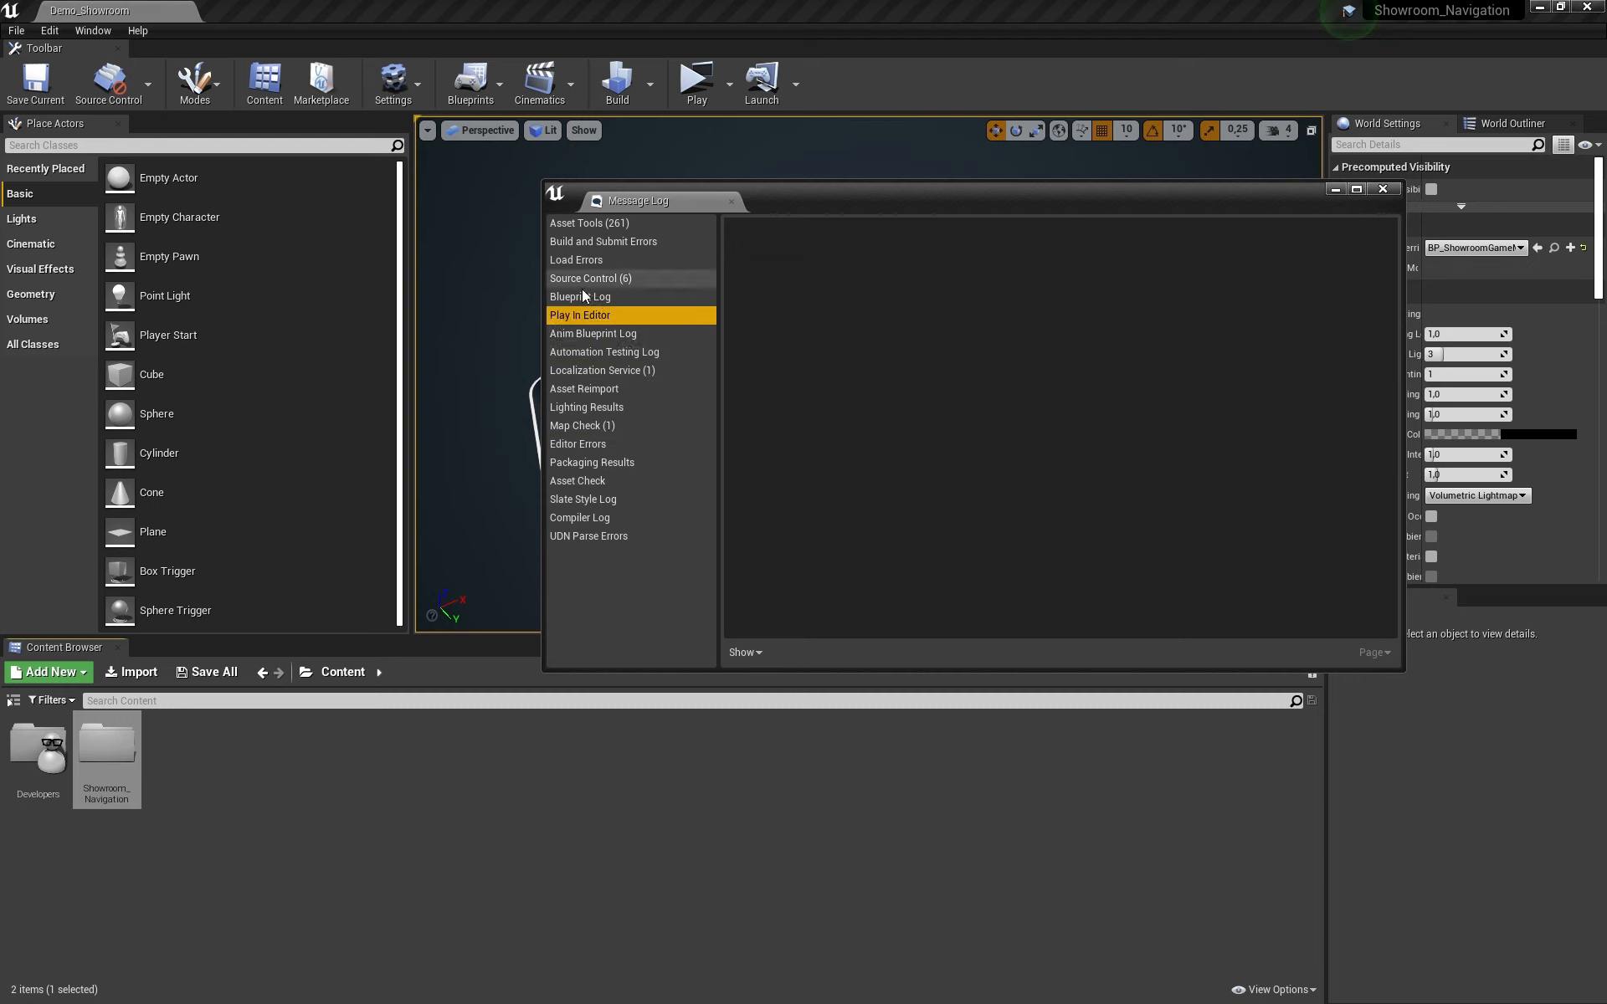
right_click(103, 740)
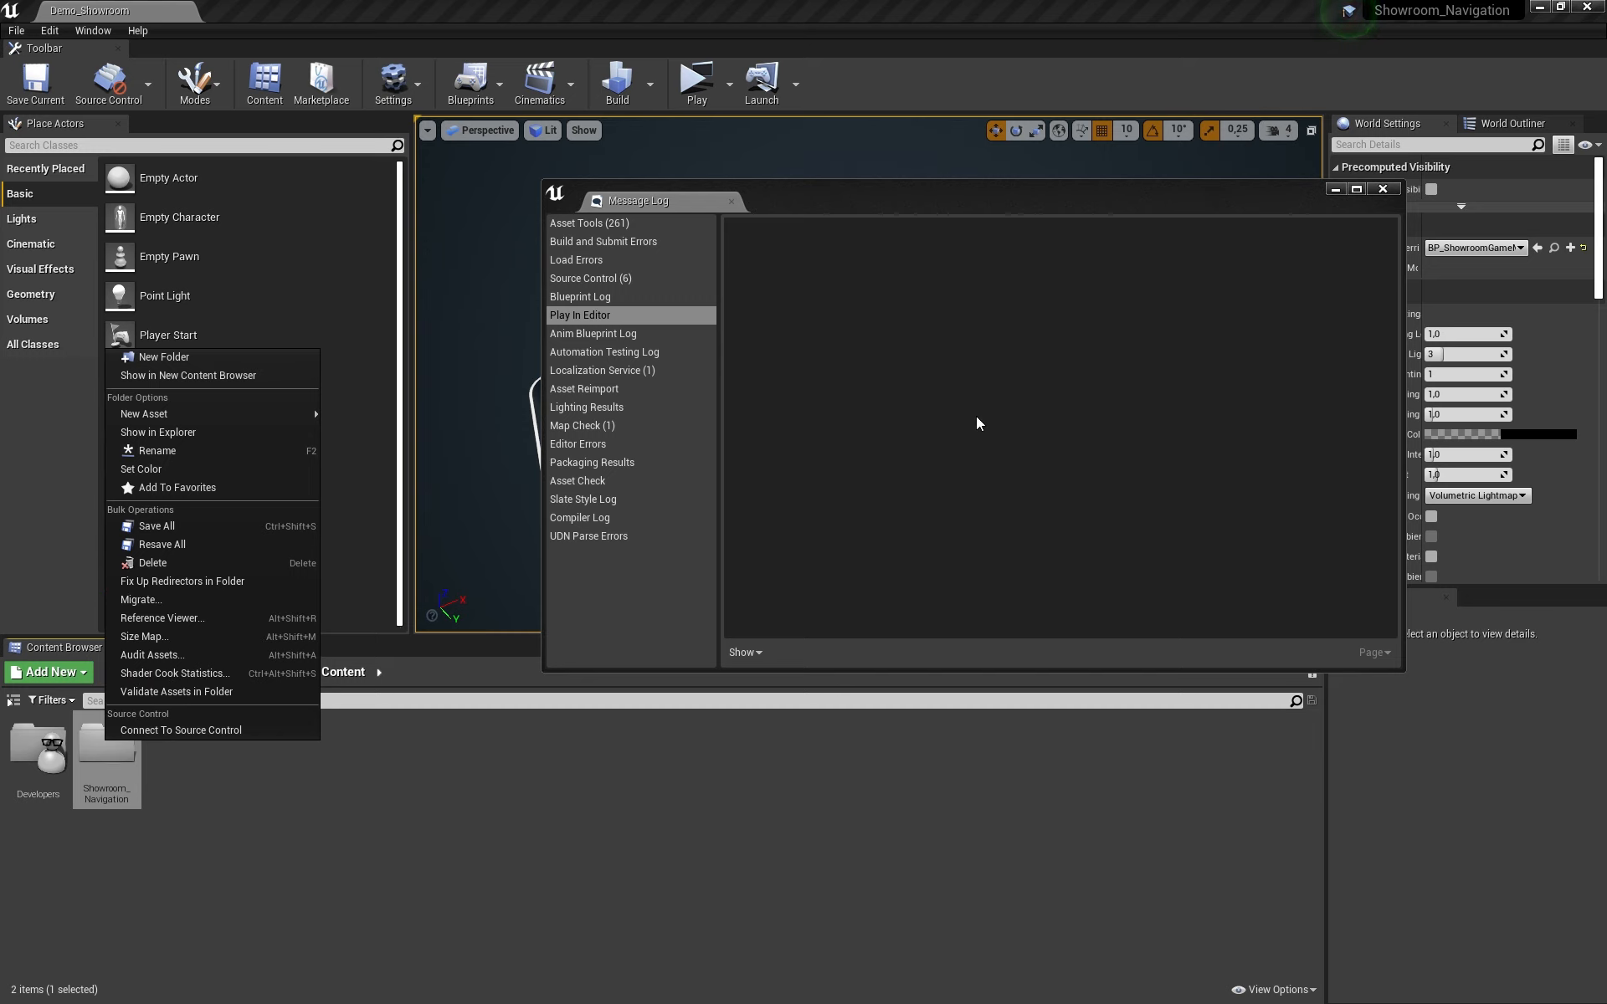
left_click(1004, 401)
left_click_drag(1295, 190, 1069, 199)
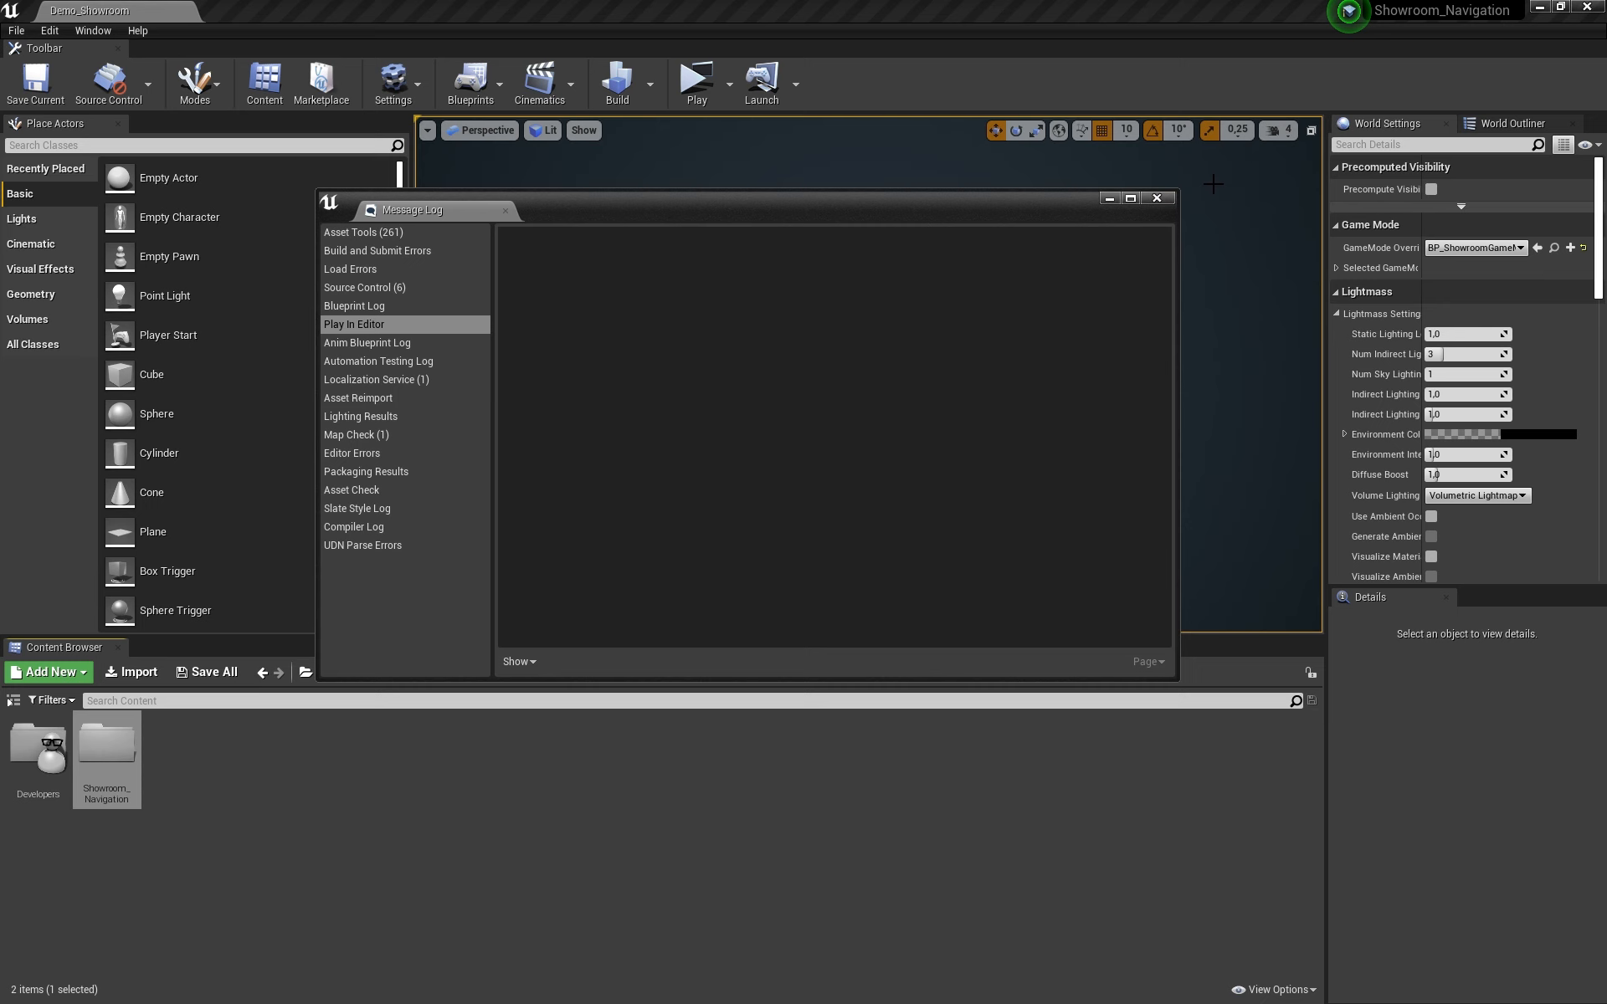
Step: Close the Message Log and the Showroom_Navigation editor, switching to the MobileTutorial editor
left_click(1157, 201)
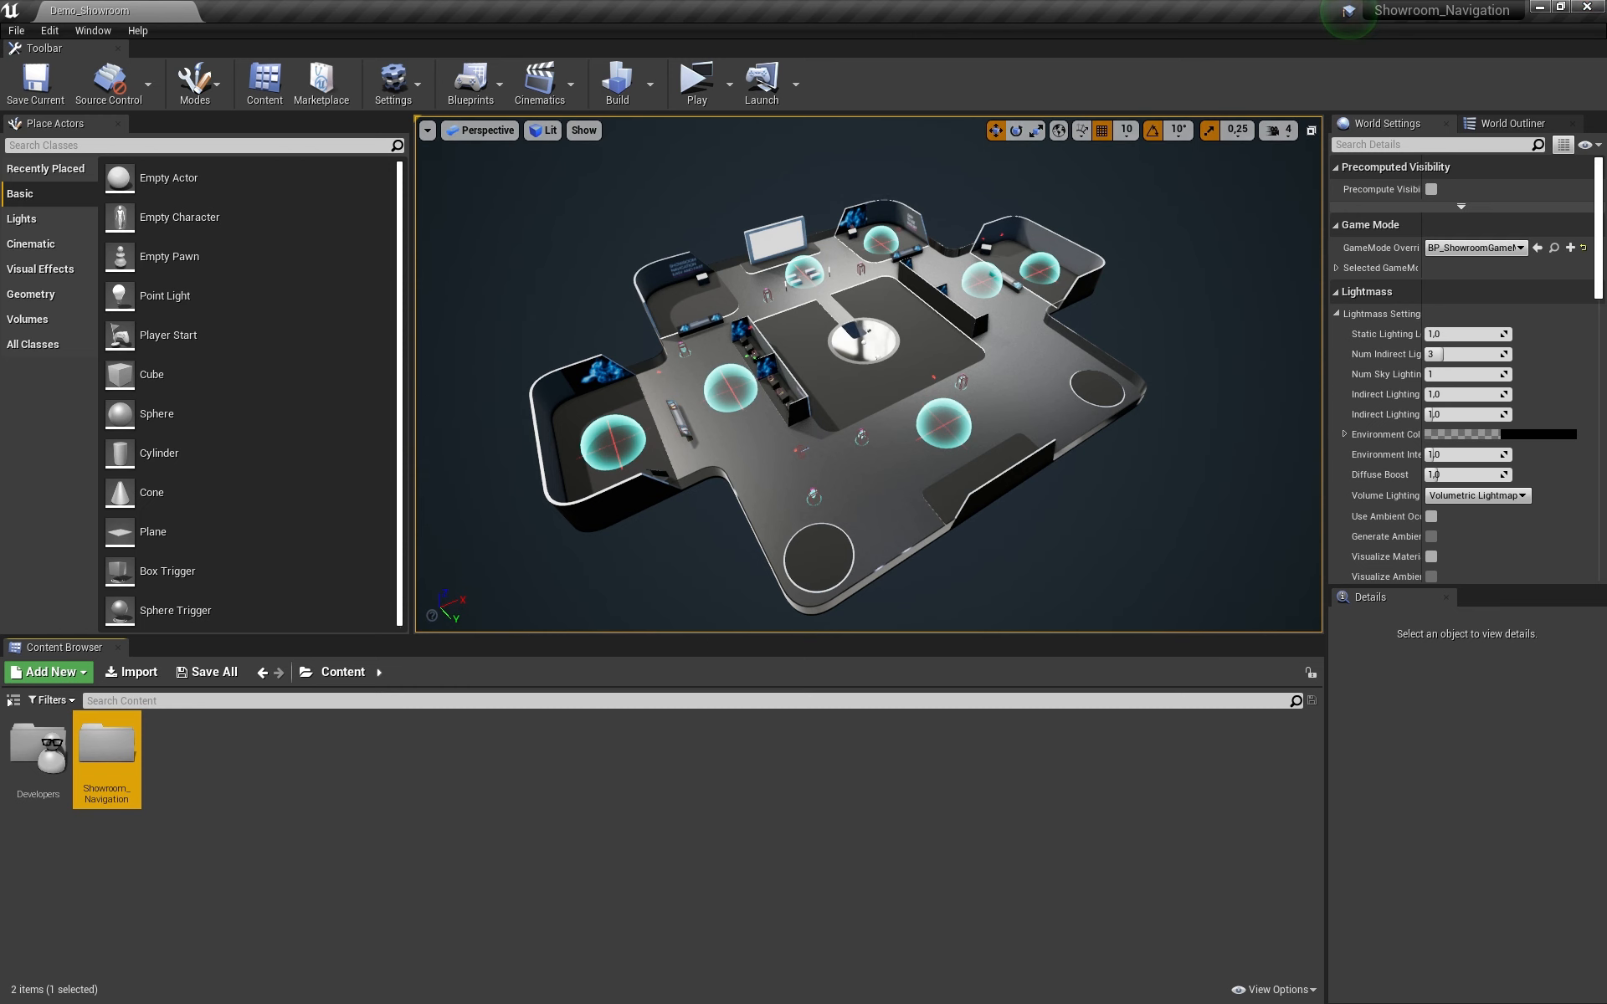
left_click(1559, 7)
left_click_drag(1368, 114, 1201, 139)
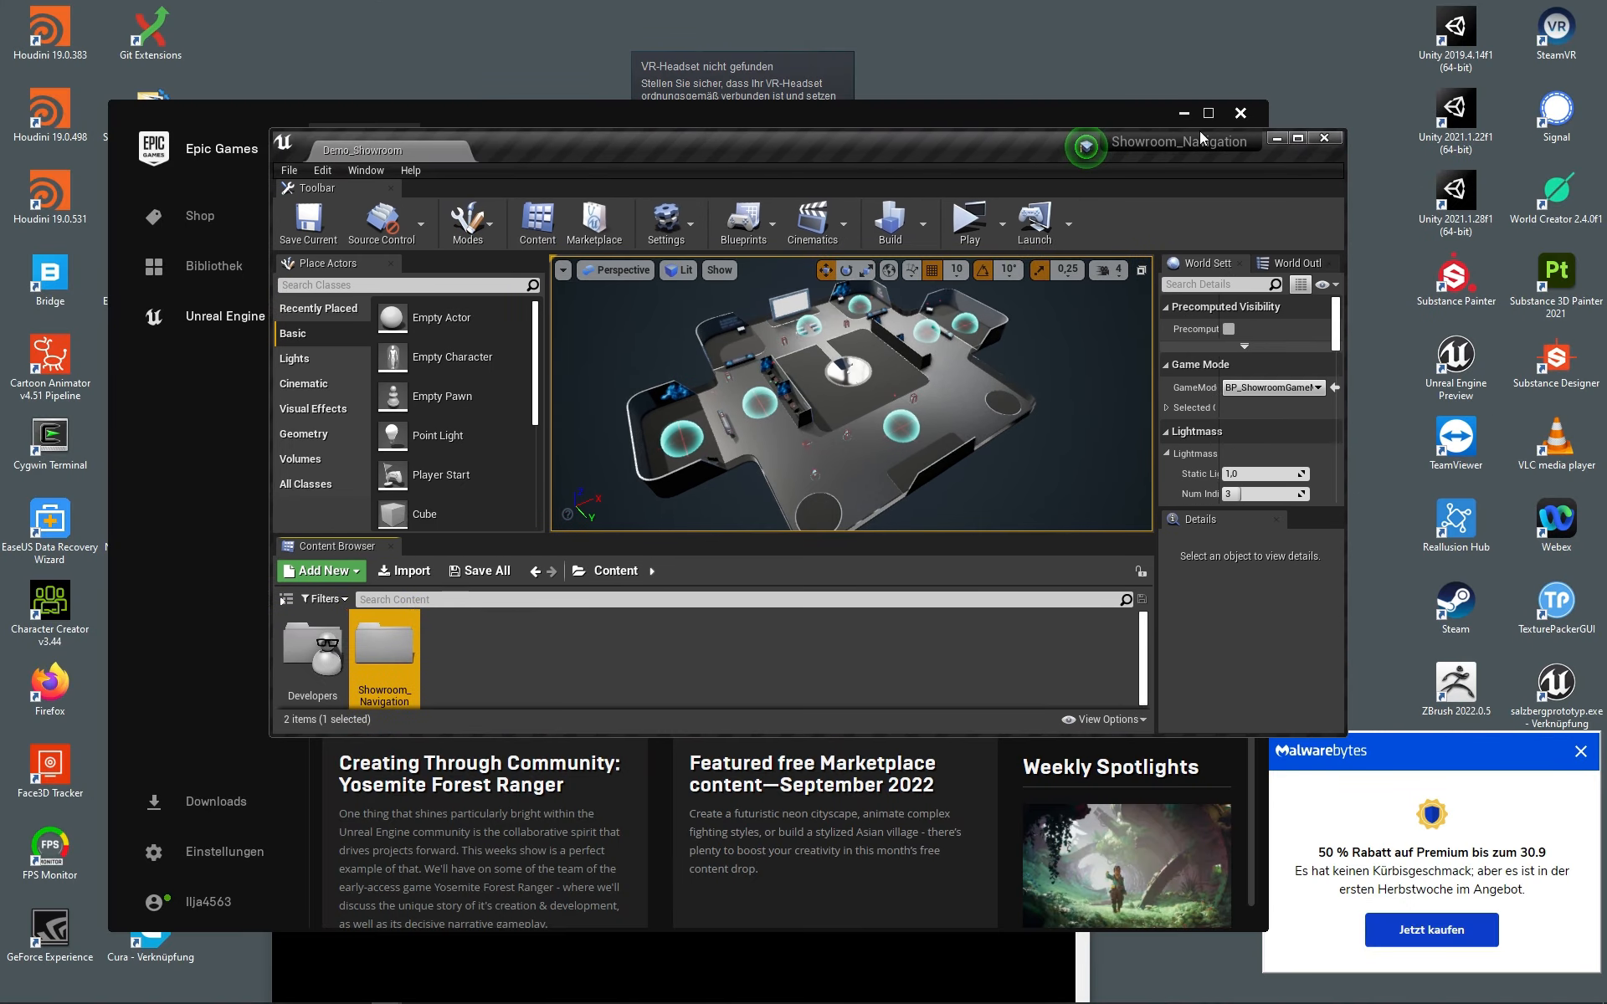
left_click(1323, 138)
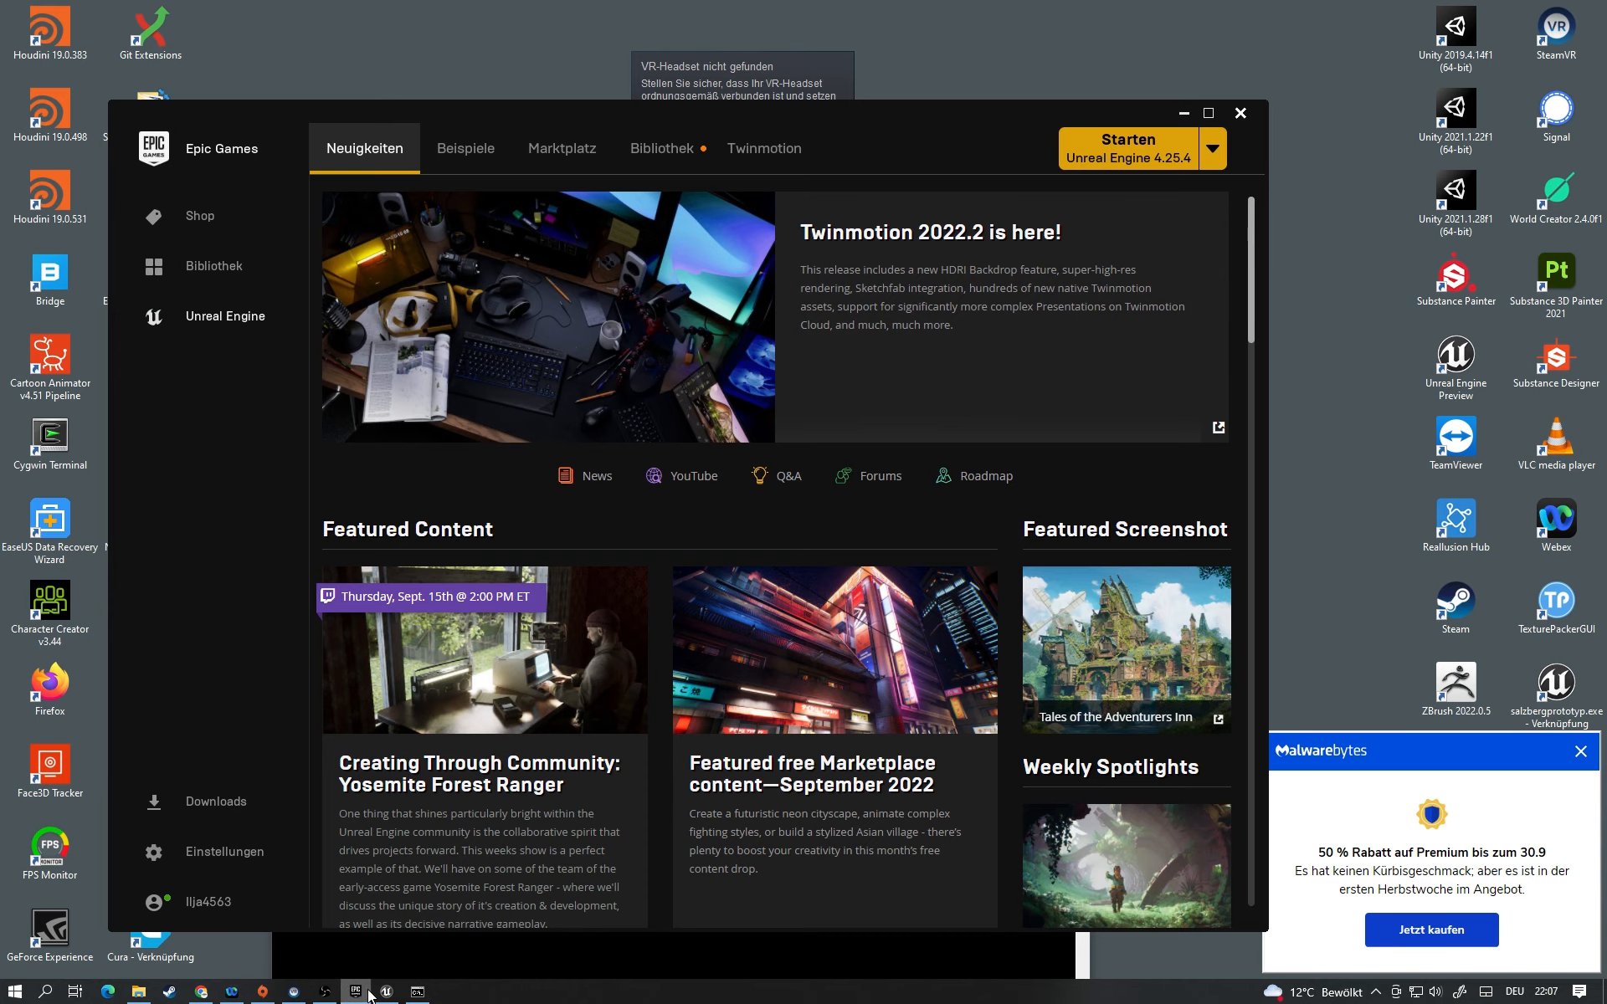
left_click(385, 993)
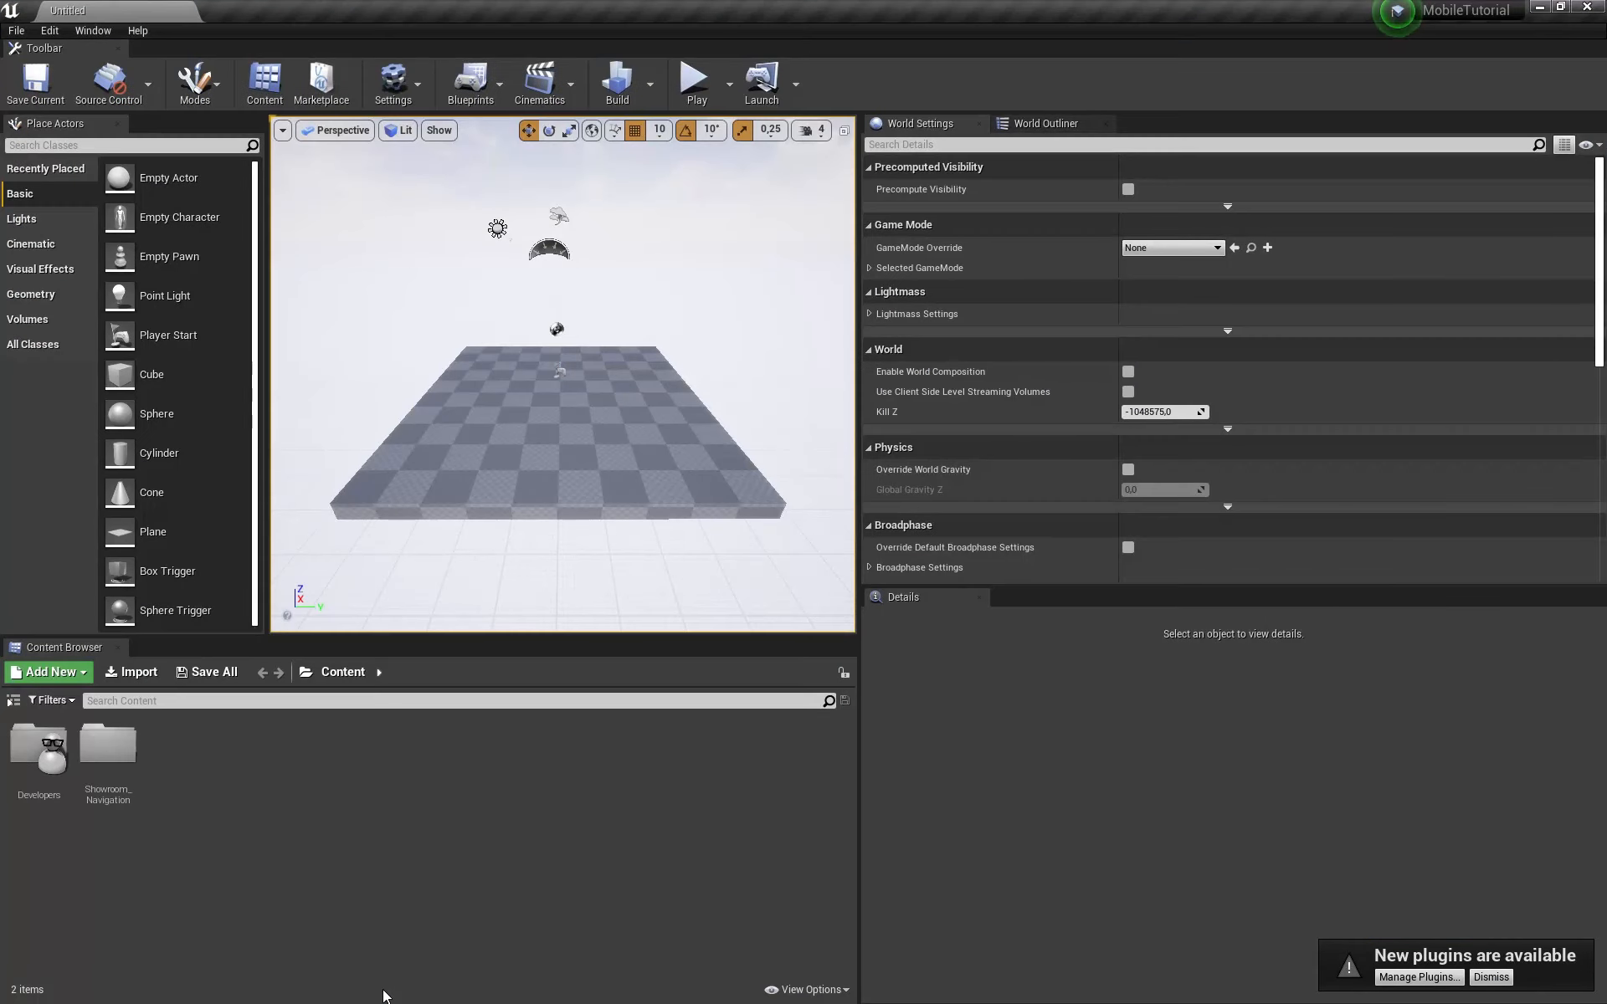
Step: Open the Demo_Showroom map from Showroom_Navigation > Demo > maps
double_click(107, 748)
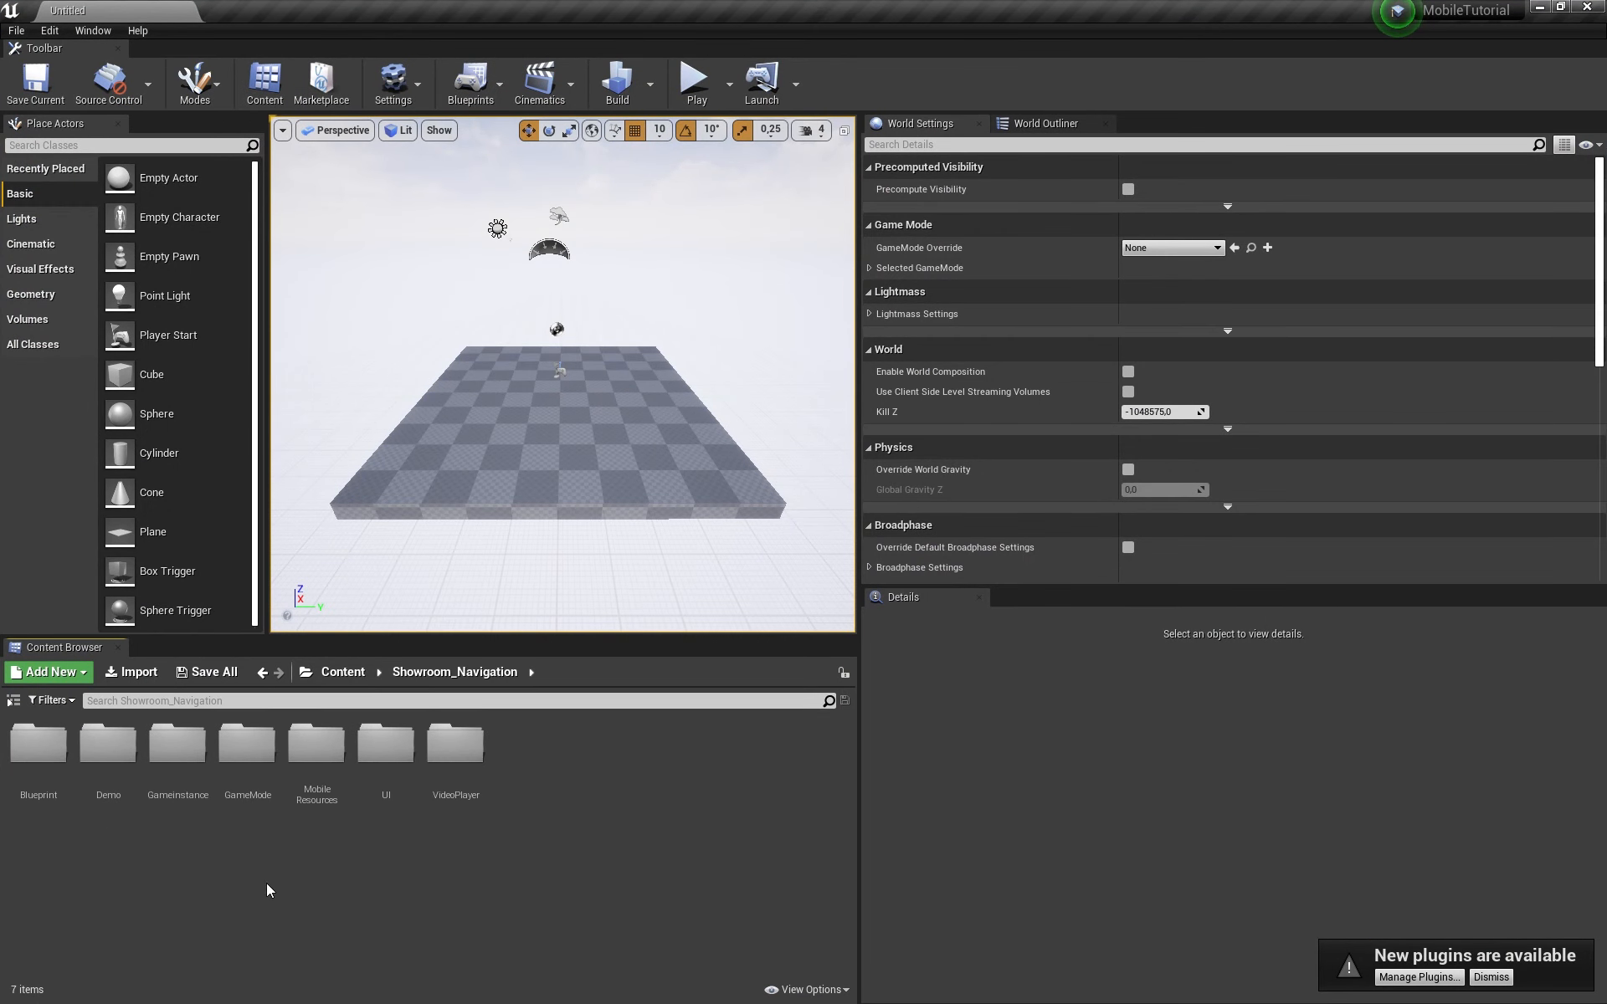
double_click(108, 745)
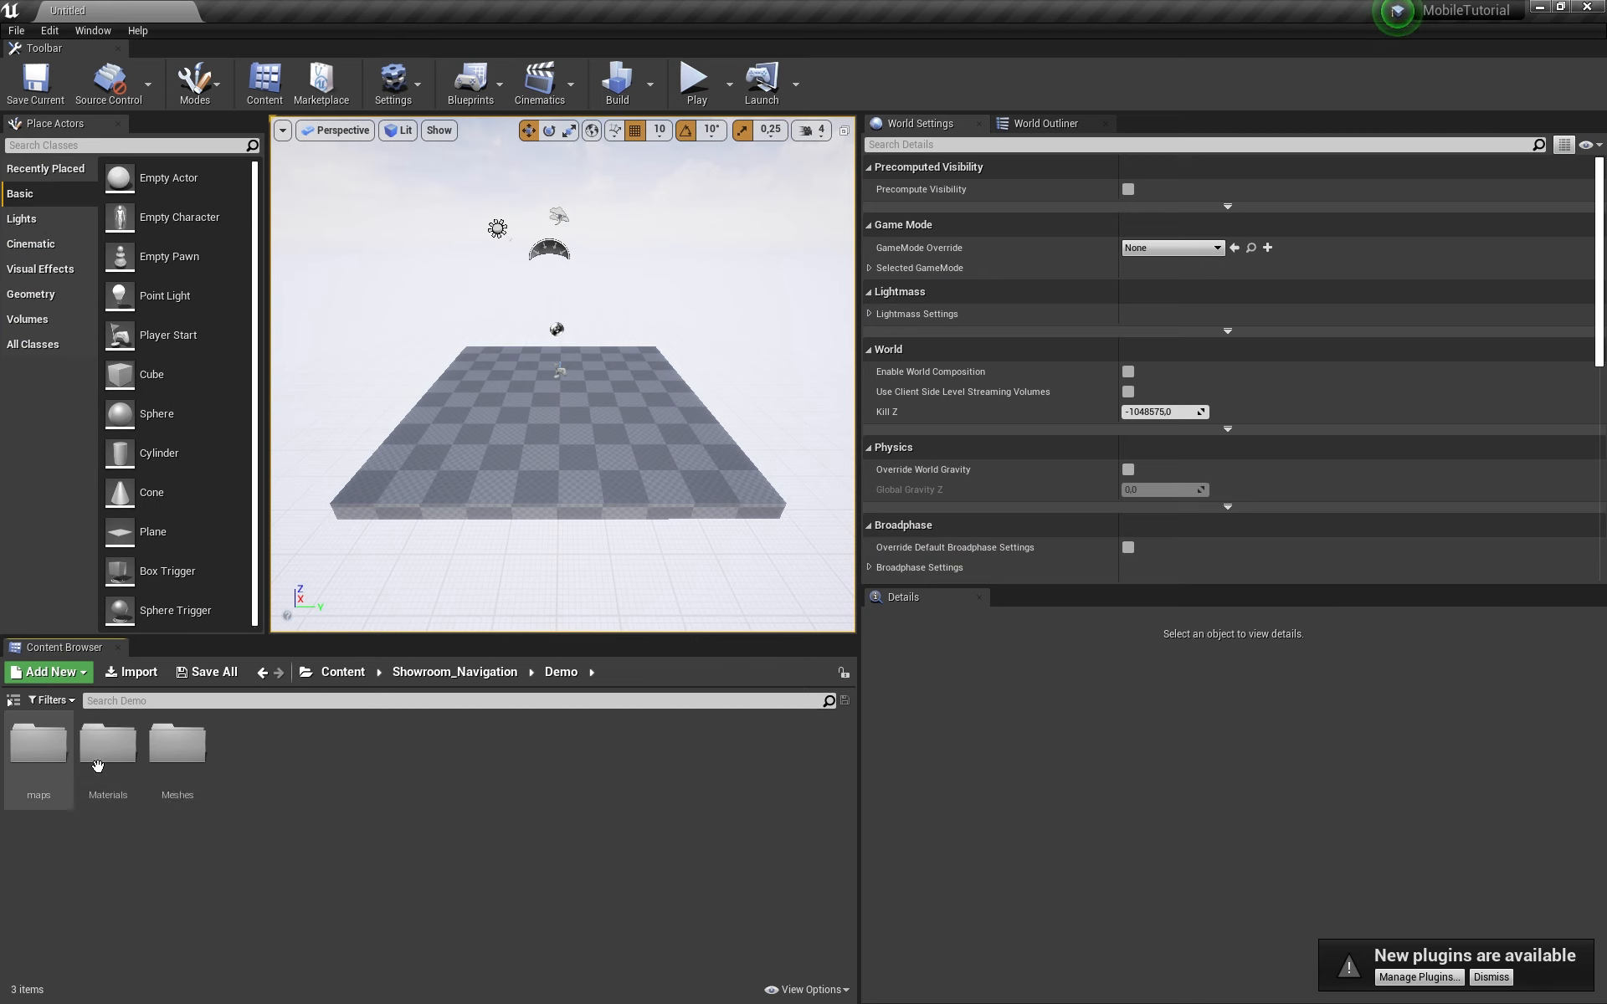
double_click(39, 745)
double_click(37, 741)
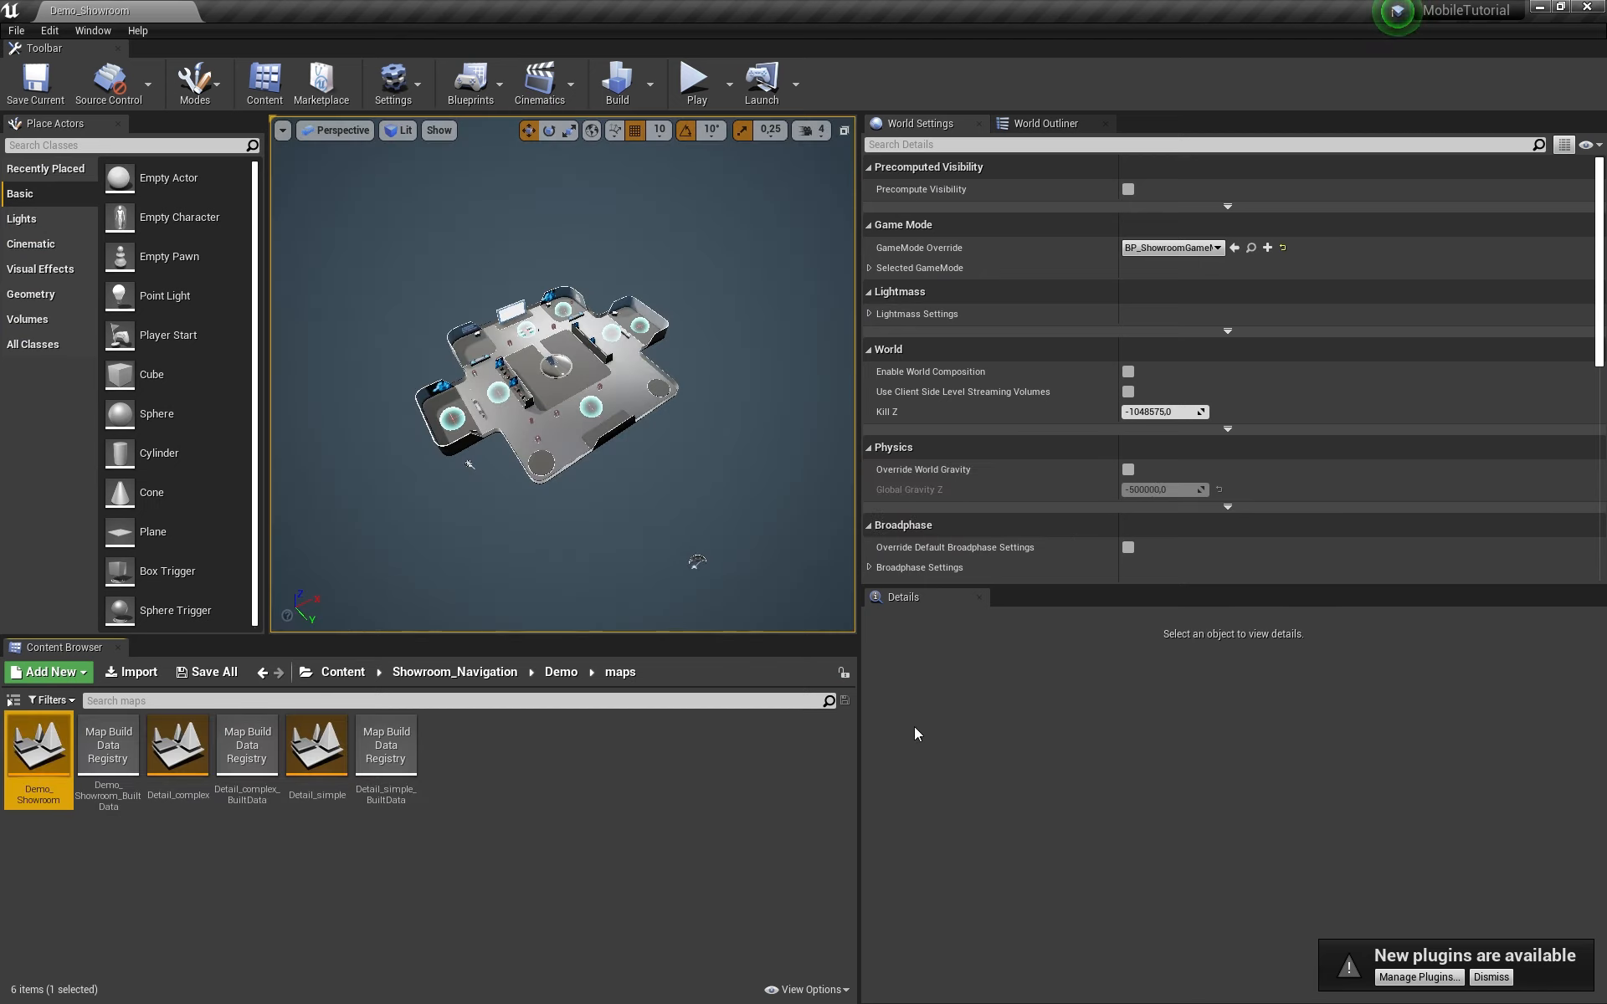
Step: Collapse the Environment and Lighting folders and enlarge the World Outliner to list all 64 actors
mouse_move(563, 376)
right_mouse_down()
mouse_move(461, 370)
mouse_move(569, 375)
right_mouse_up()
key("s")
mouse_move(668, 366)
right_mouse_down()
mouse_move(616, 373)
mouse_move(691, 376)
right_mouse_up()
key("w")
left_click(1047, 123)
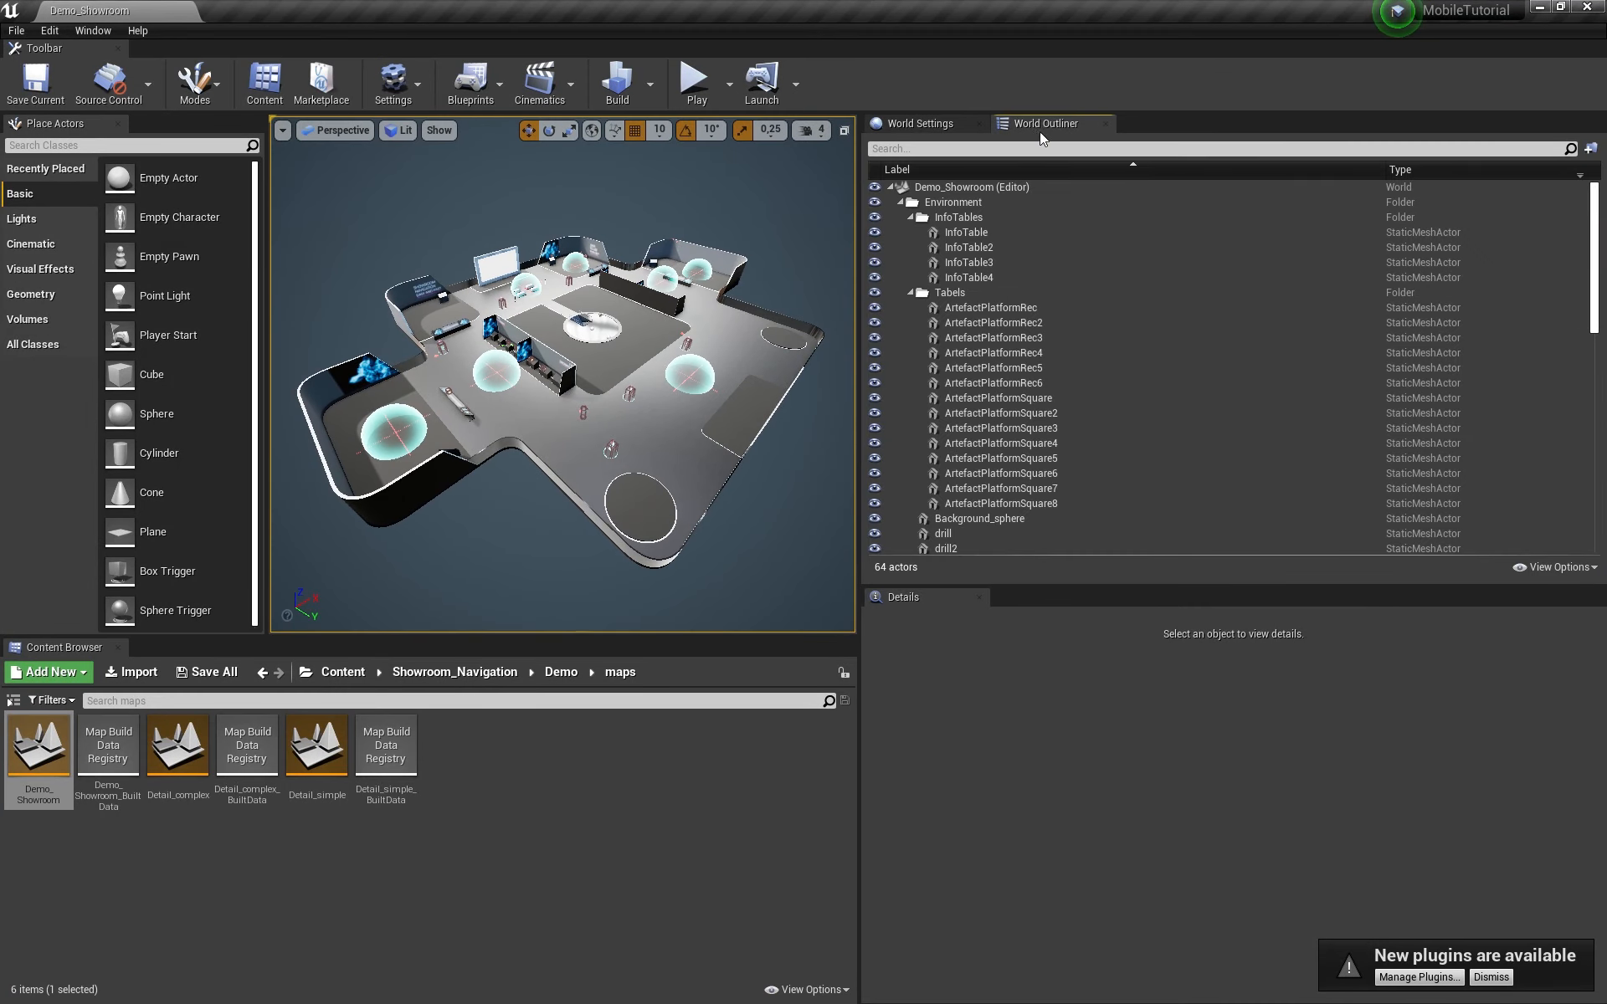
left_click(900, 202)
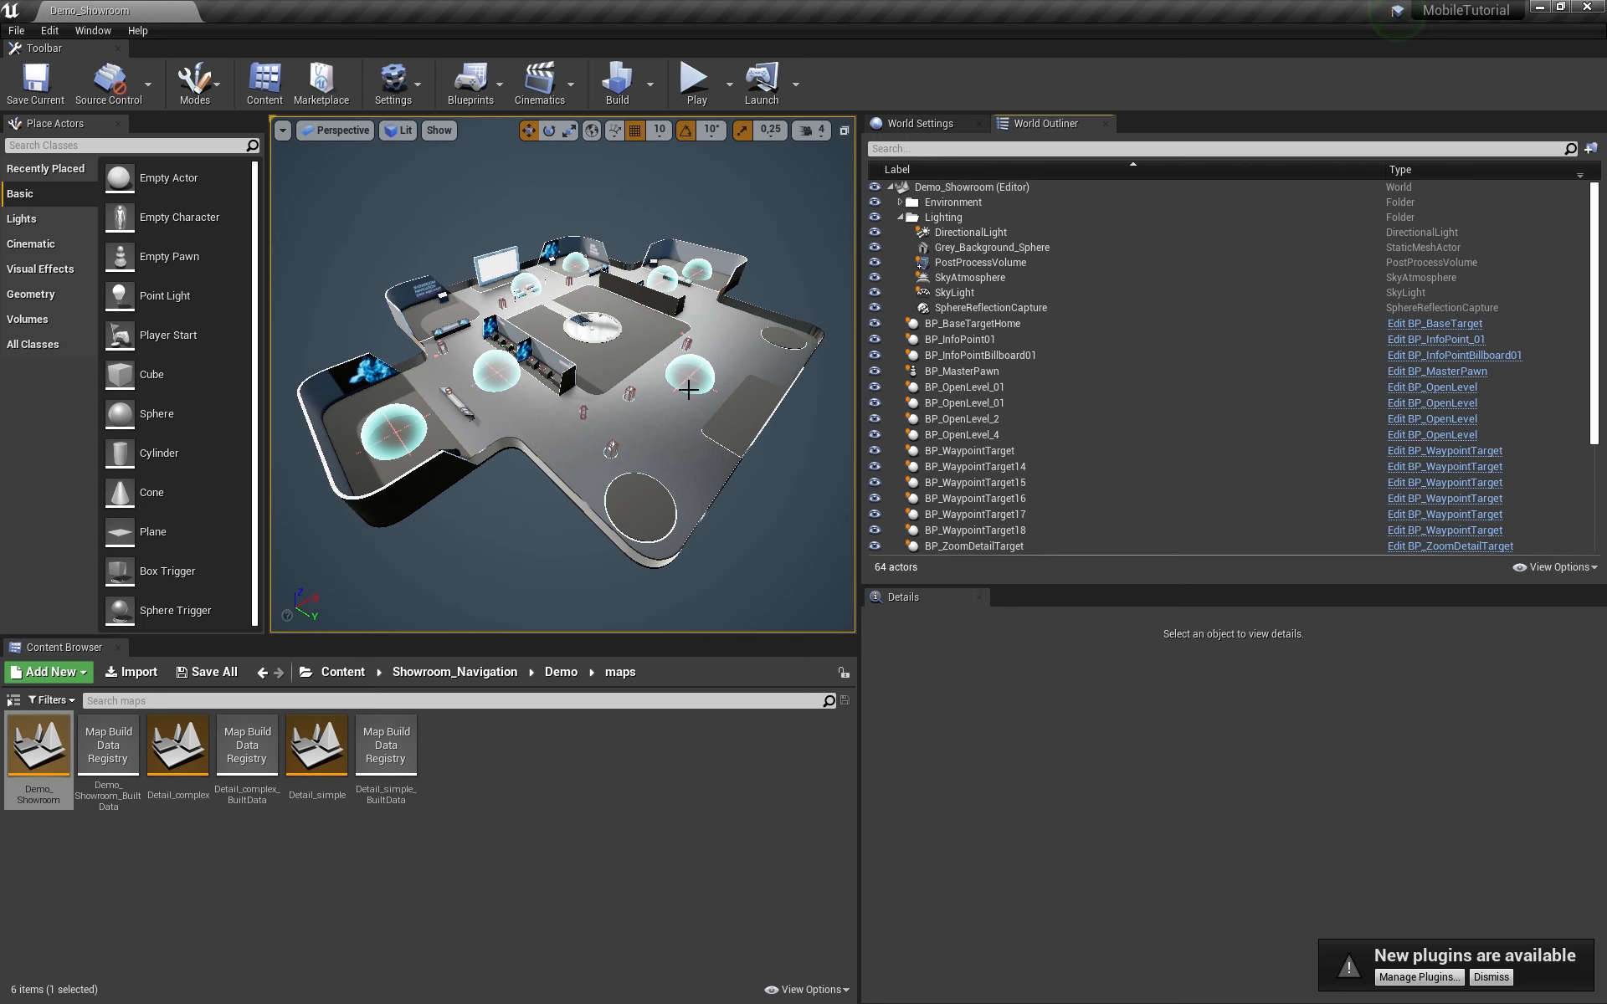
left_click(901, 217)
scroll(1236, 466, "down", 3)
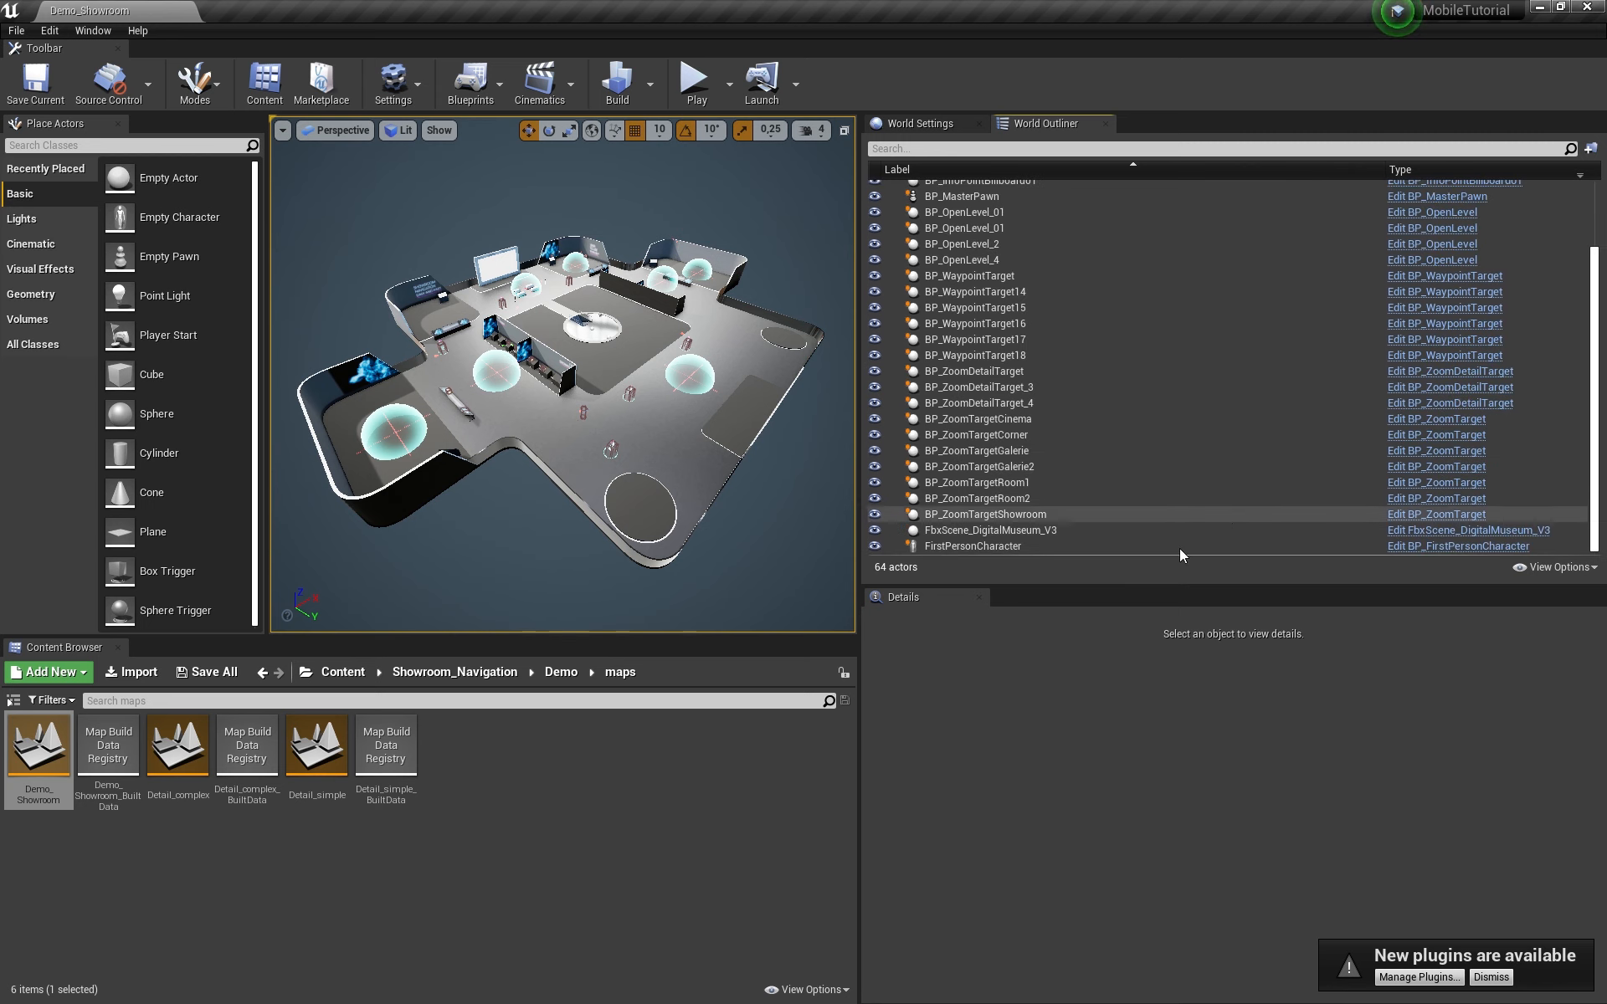
left_click_drag(1162, 585, 1159, 681)
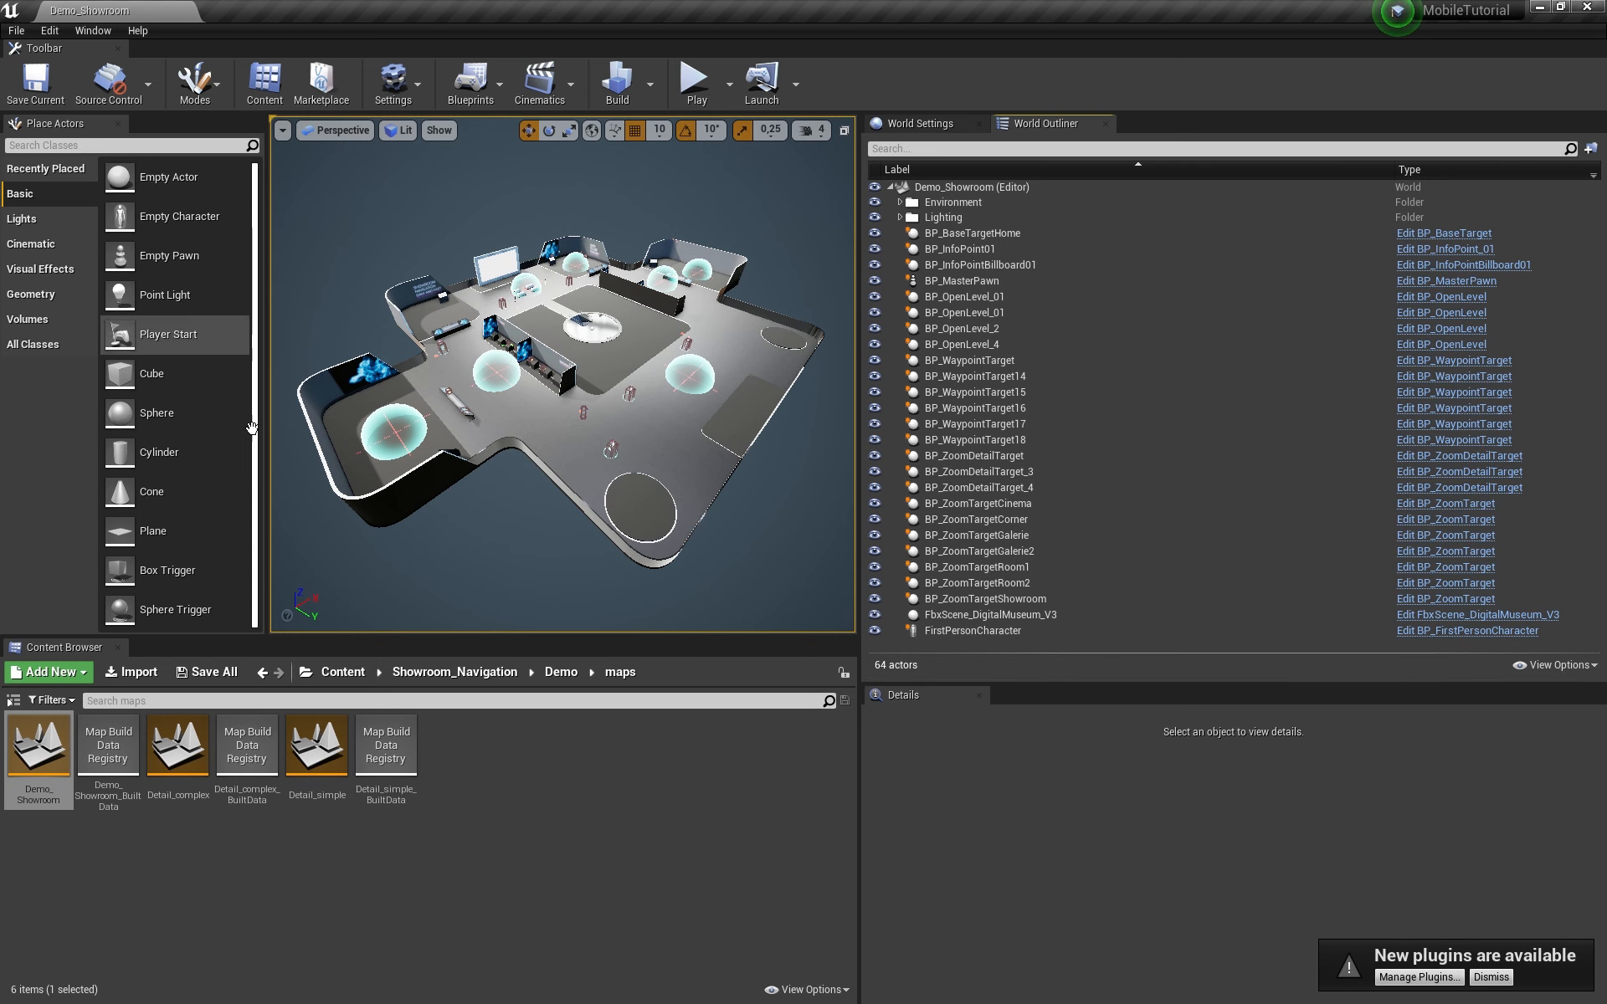
Step: Search 'light' in Place Actors and drop a Lightmass Importance Volume into the level
left_click(48, 325)
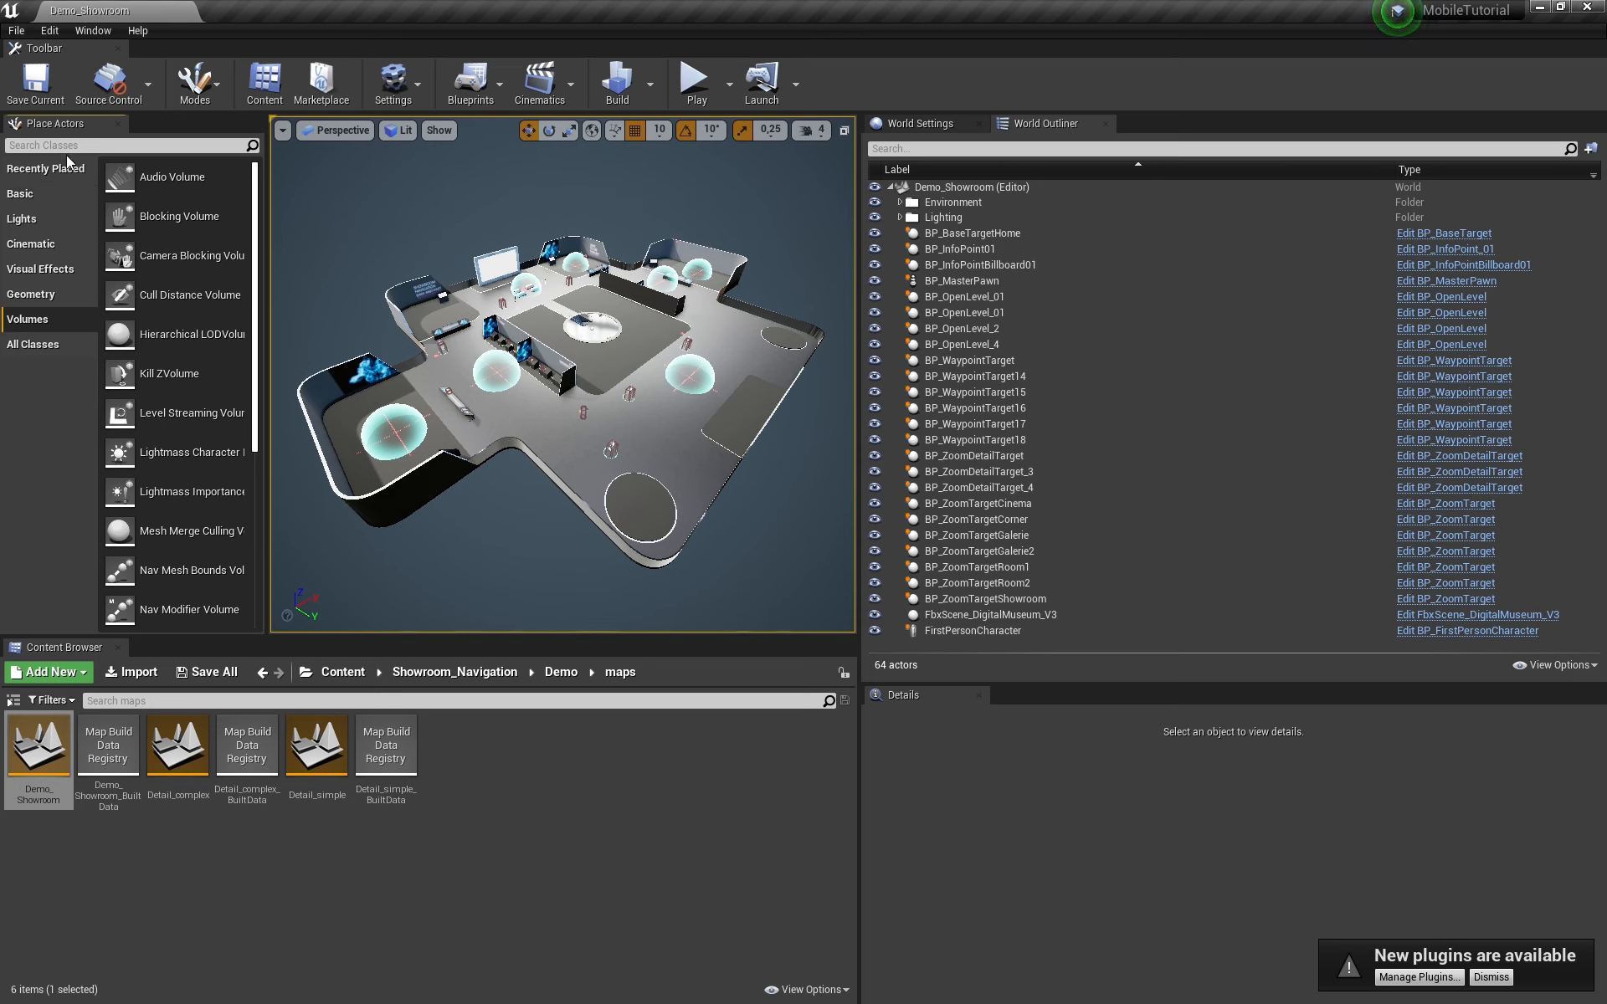
type("light")
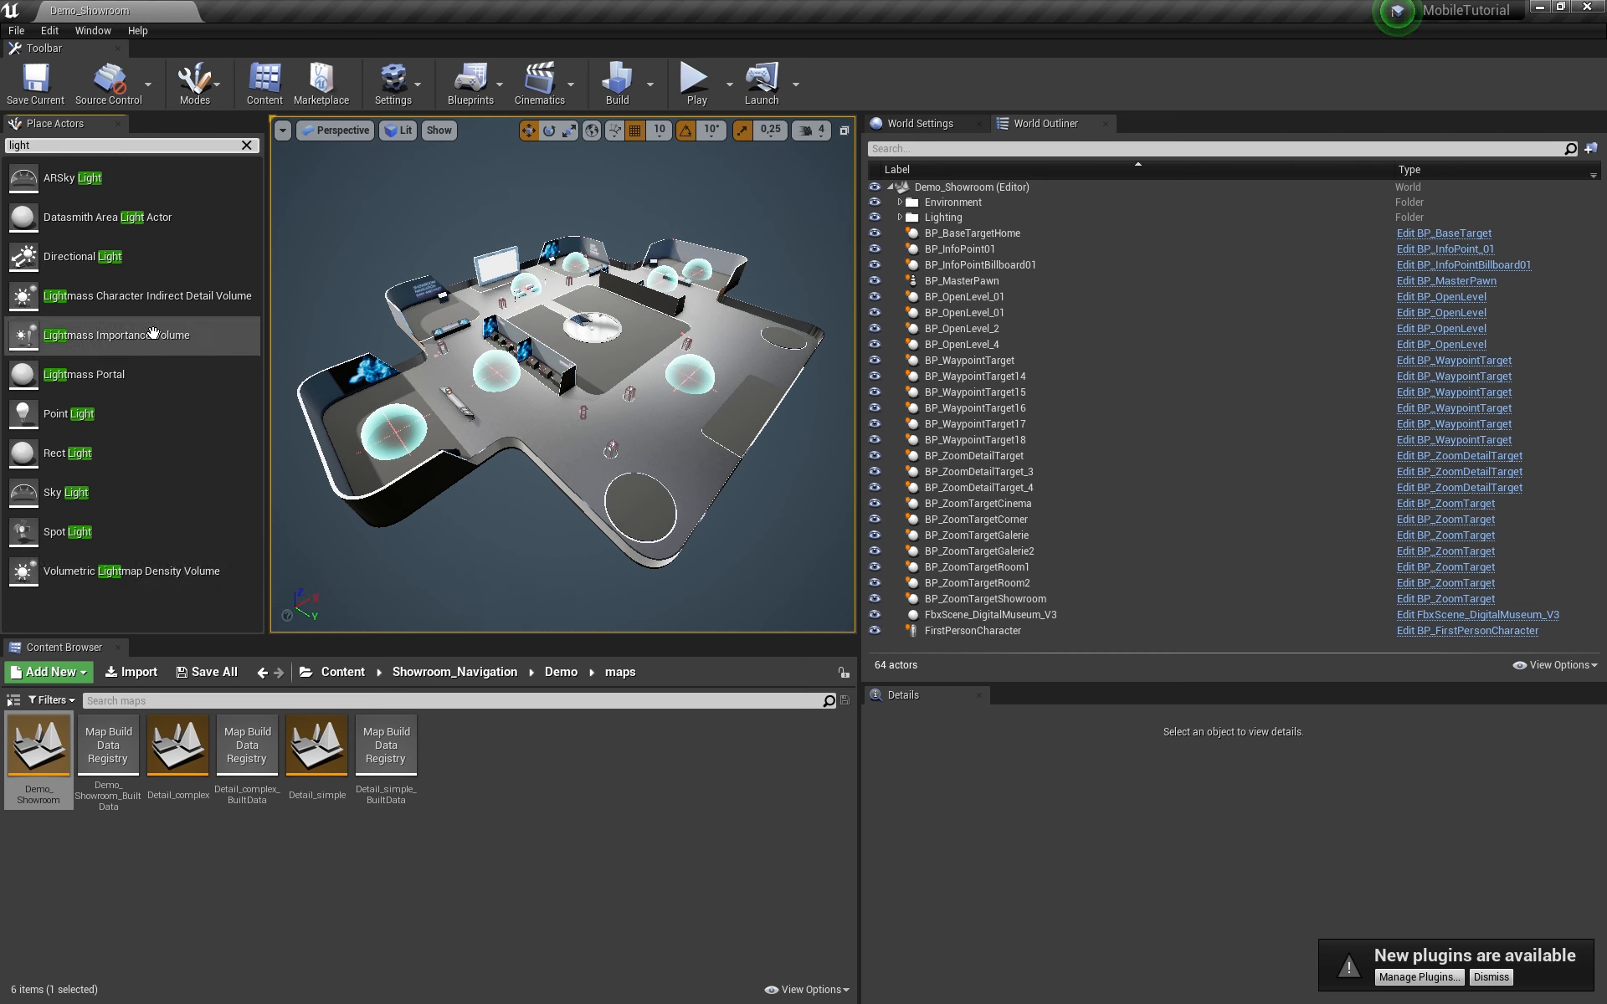
left_click_drag(117, 335, 592, 335)
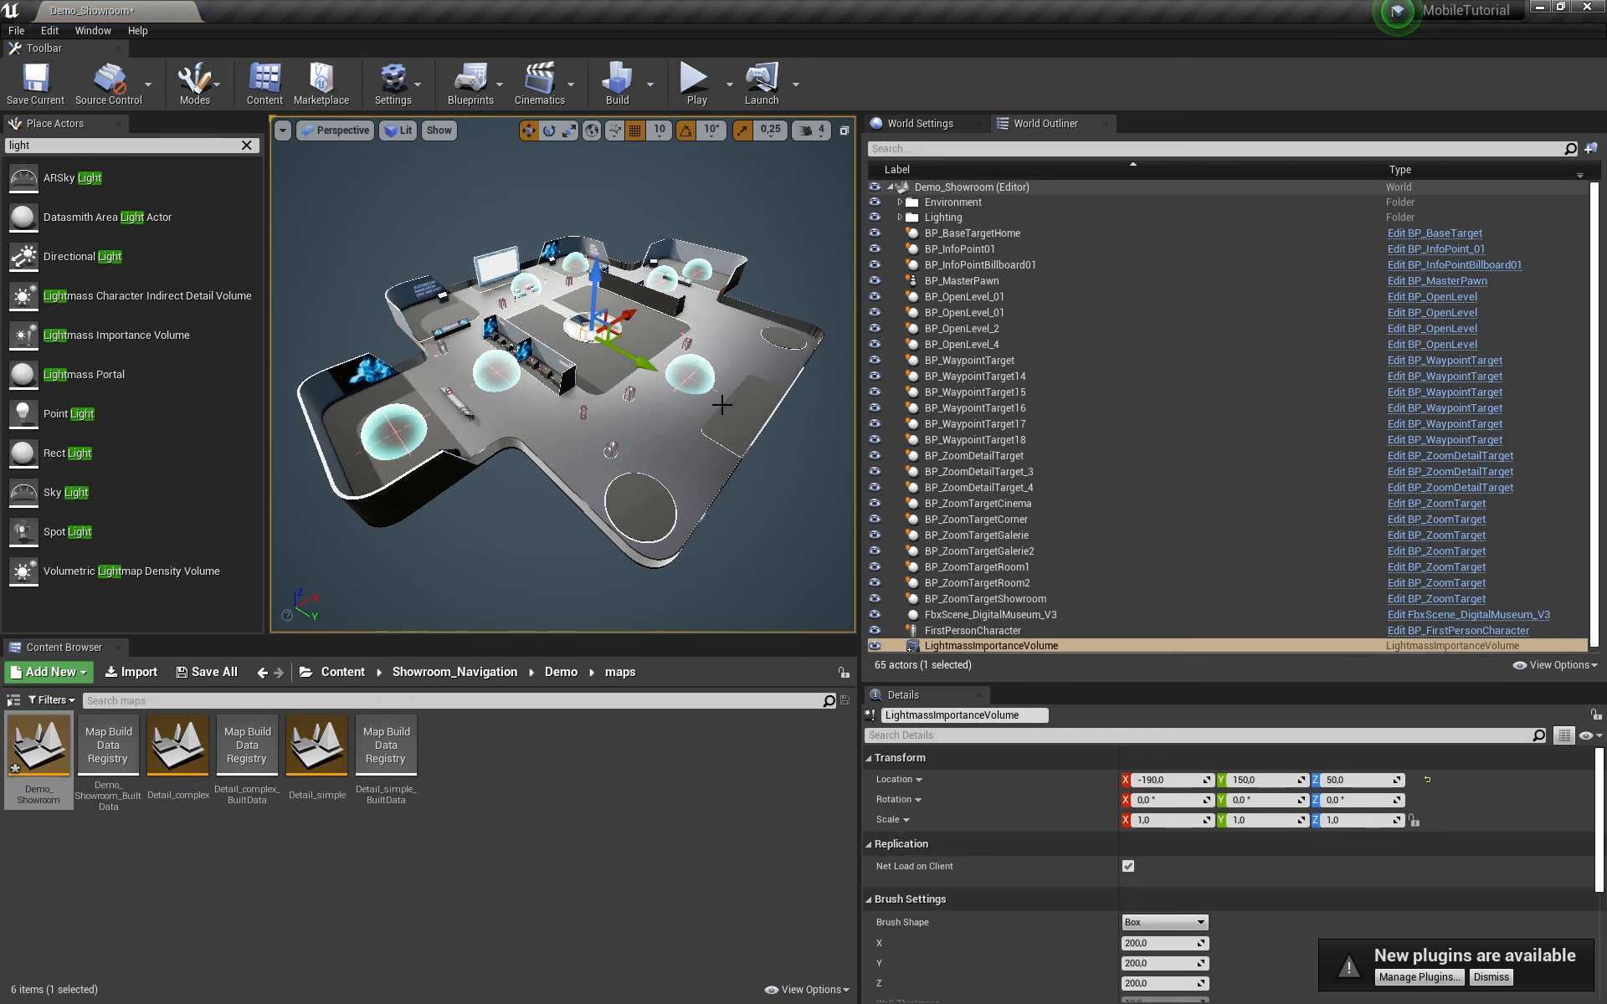
right_click_drag(661, 368, 611, 368)
scroll(1302, 885, "down", 5)
scroll(1288, 883, "up", 2)
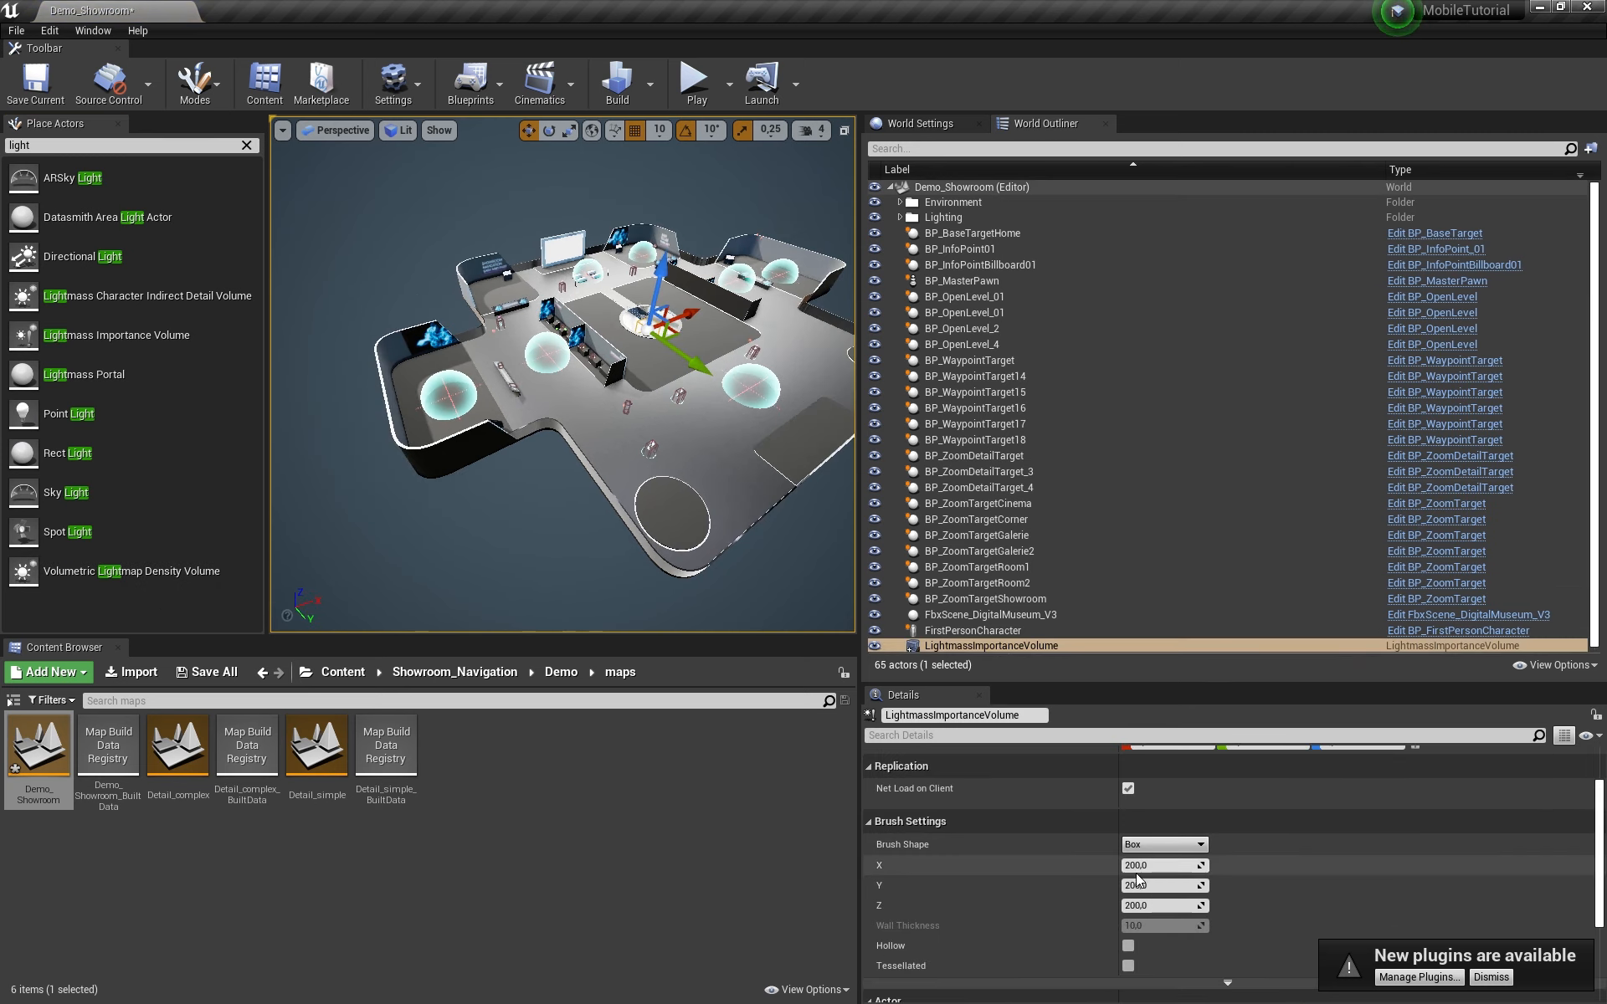
Step: Widen the volume's X and Y brush sizes, shift it over the showroom, and raise its height
left_click_drag(1143, 865, 1189, 864)
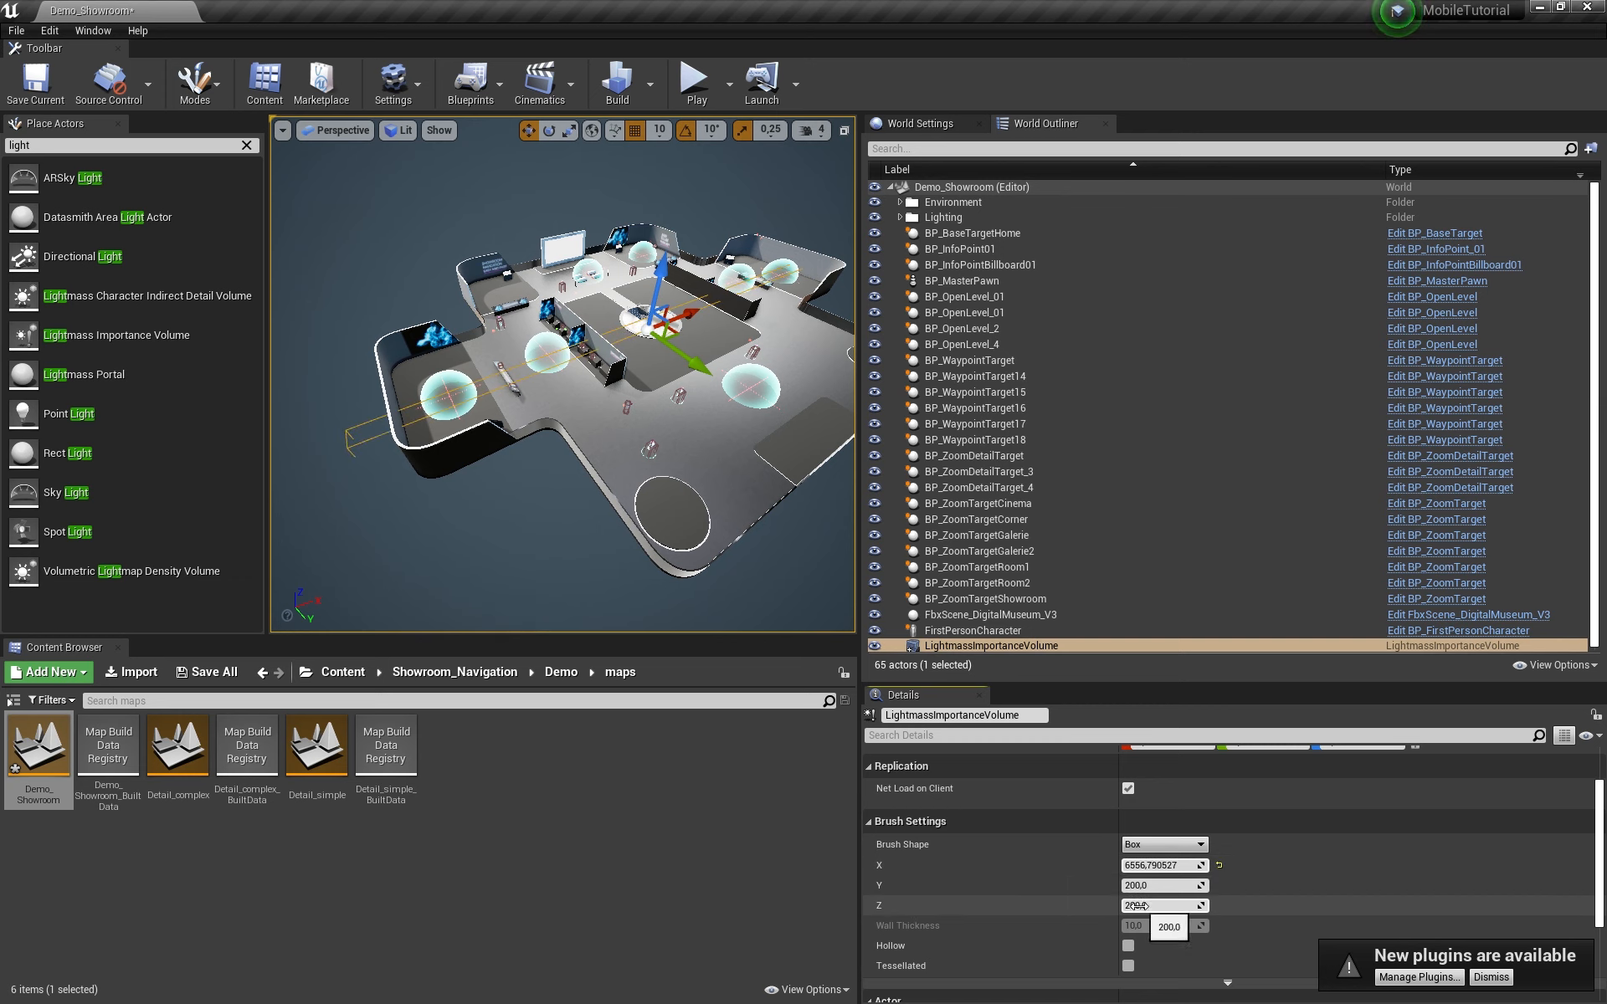
left_click_drag(1142, 885, 1188, 885)
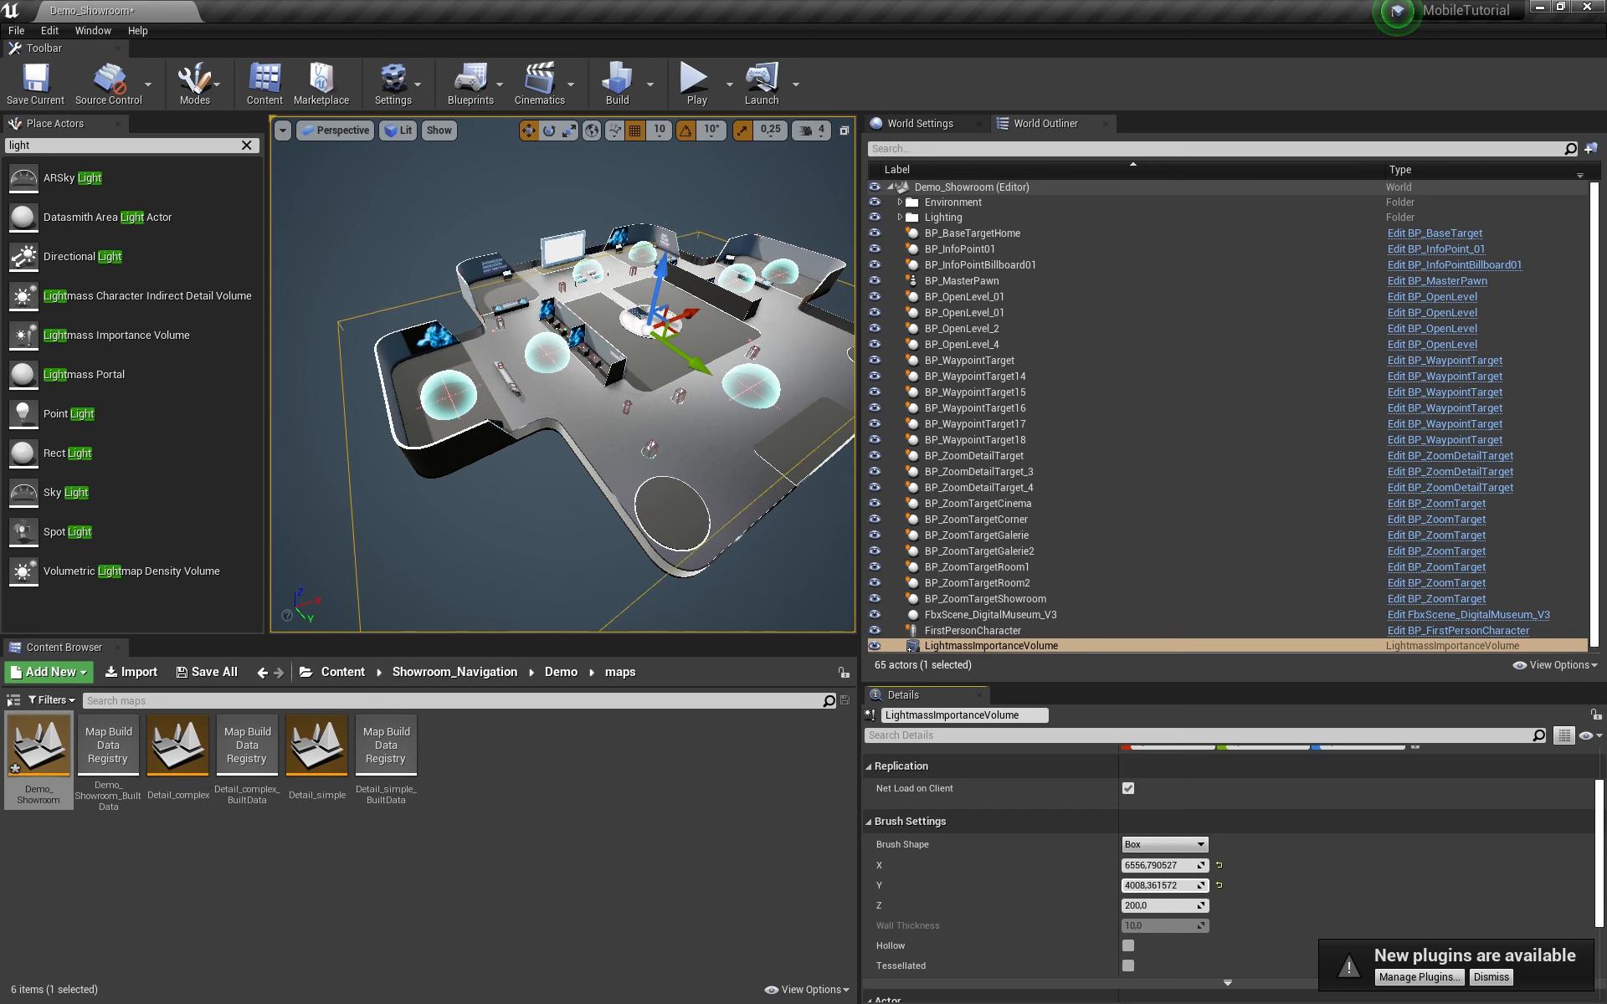
right_click_drag(656, 598, 782, 592)
left_click_drag(586, 387, 560, 390)
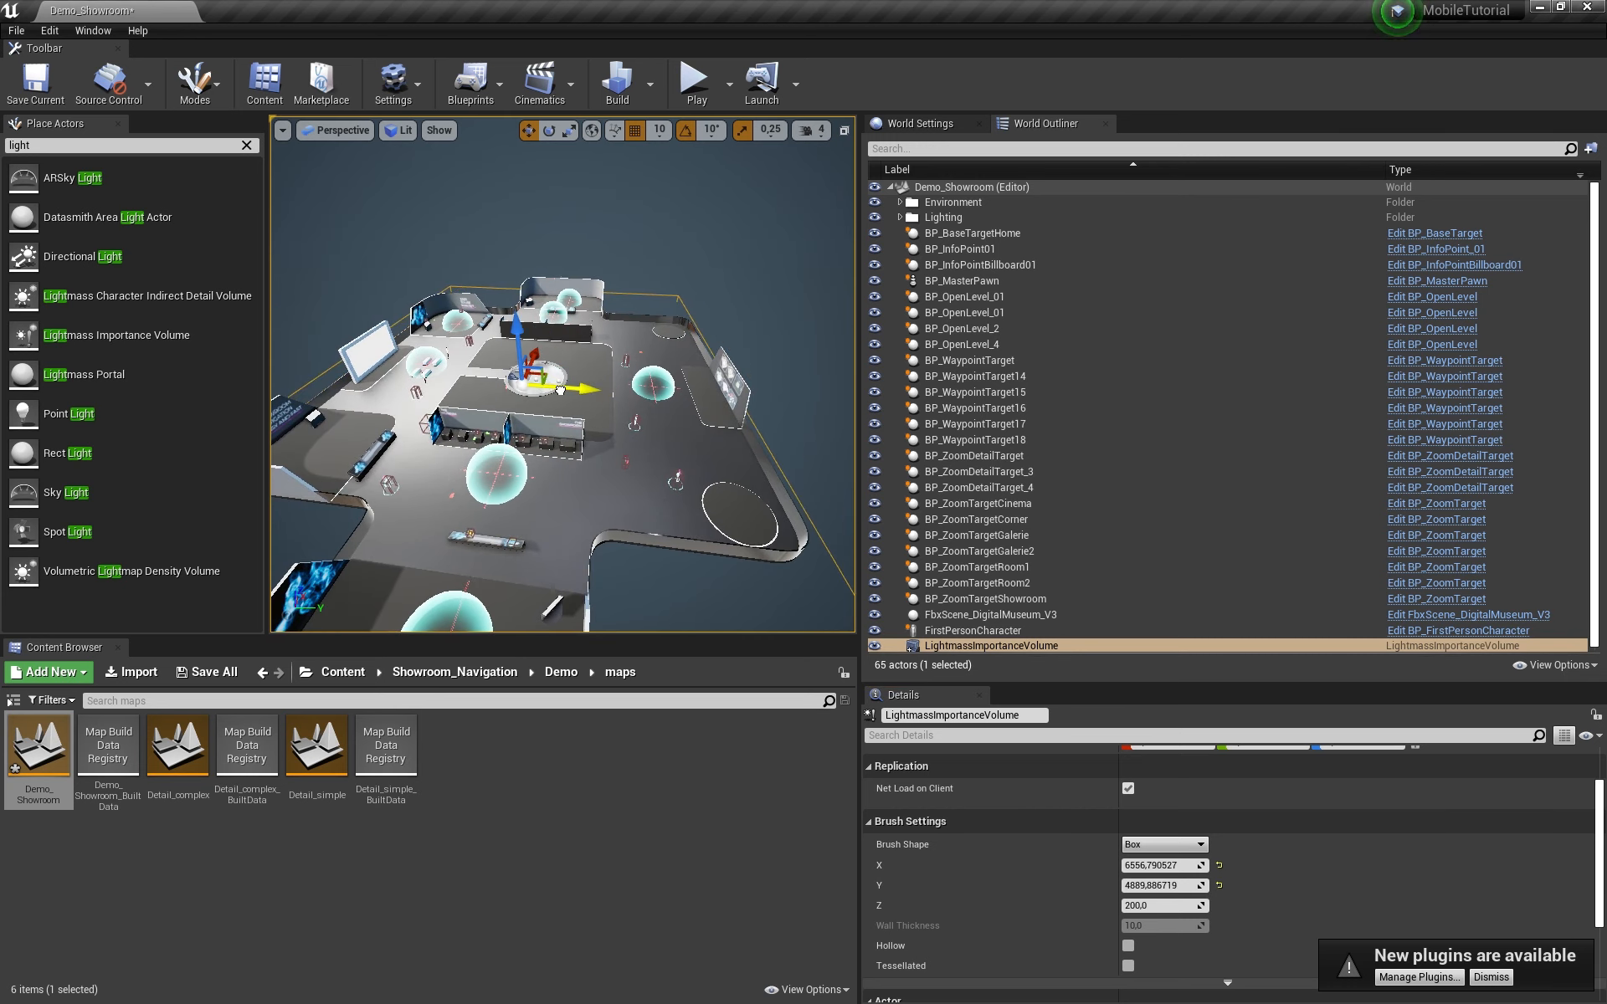
right_click_drag(663, 401, 382, 404)
key("d")
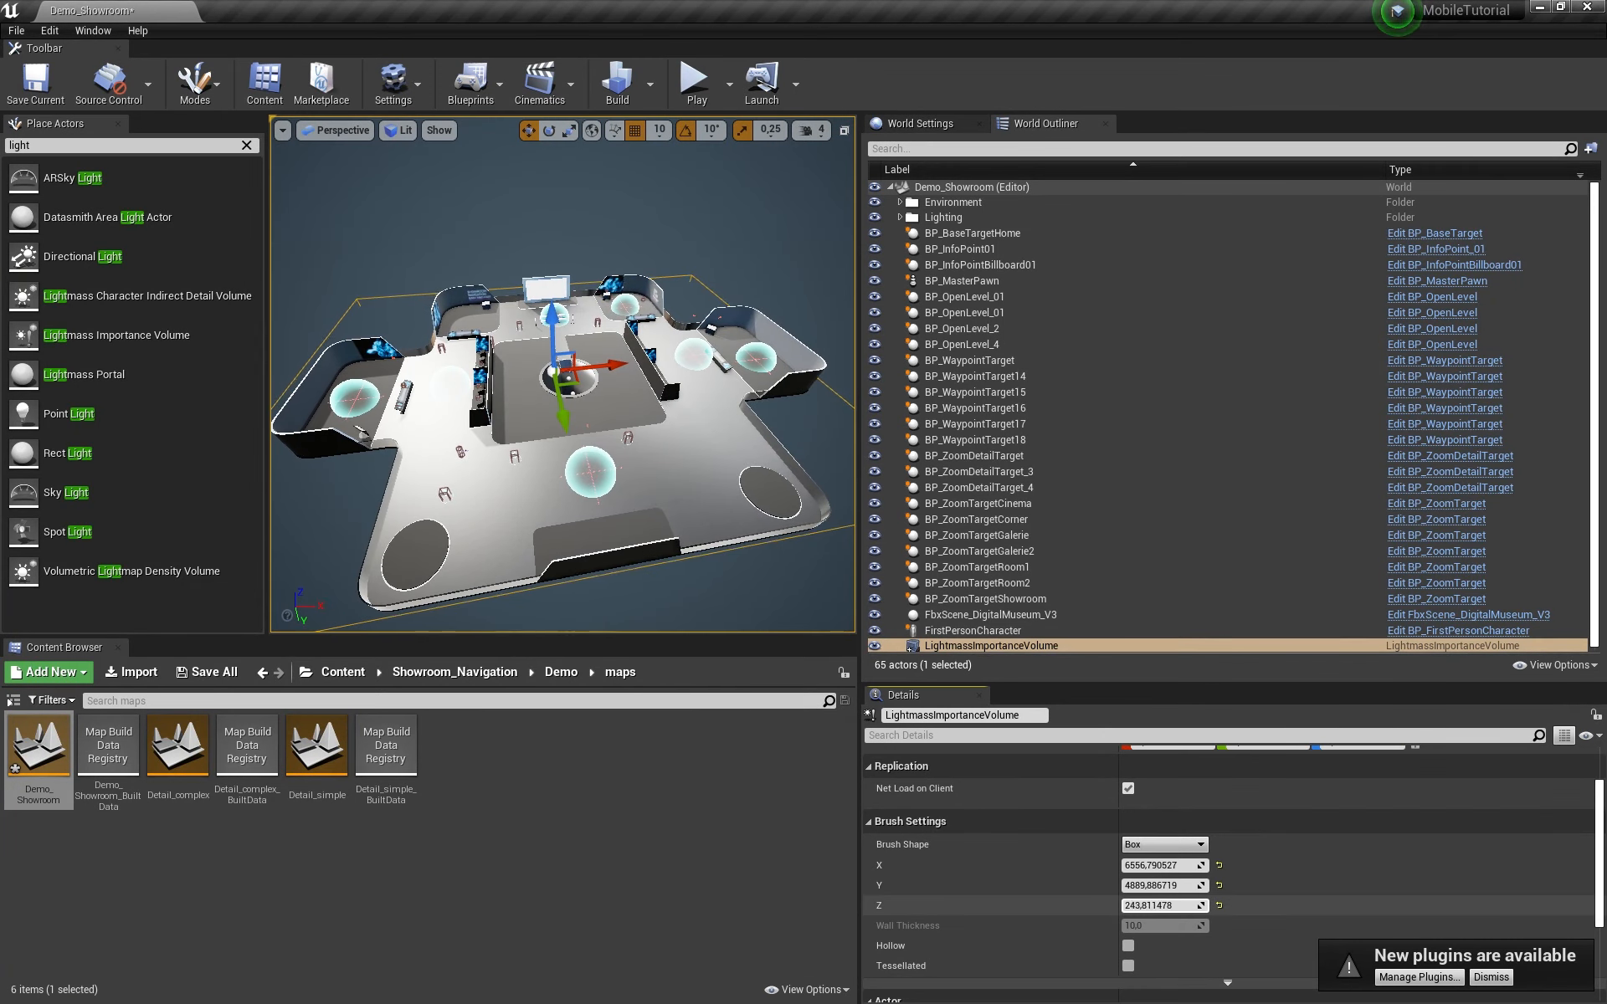
mouse_move(1163, 905)
left_mouse_down()
mouse_move(1247, 906)
mouse_move(1205, 905)
left_mouse_up()
Step: Frame the whole showroom in the viewport and lengthen the volume along Y
right_click_drag(586, 580, 627, 591)
key("a")
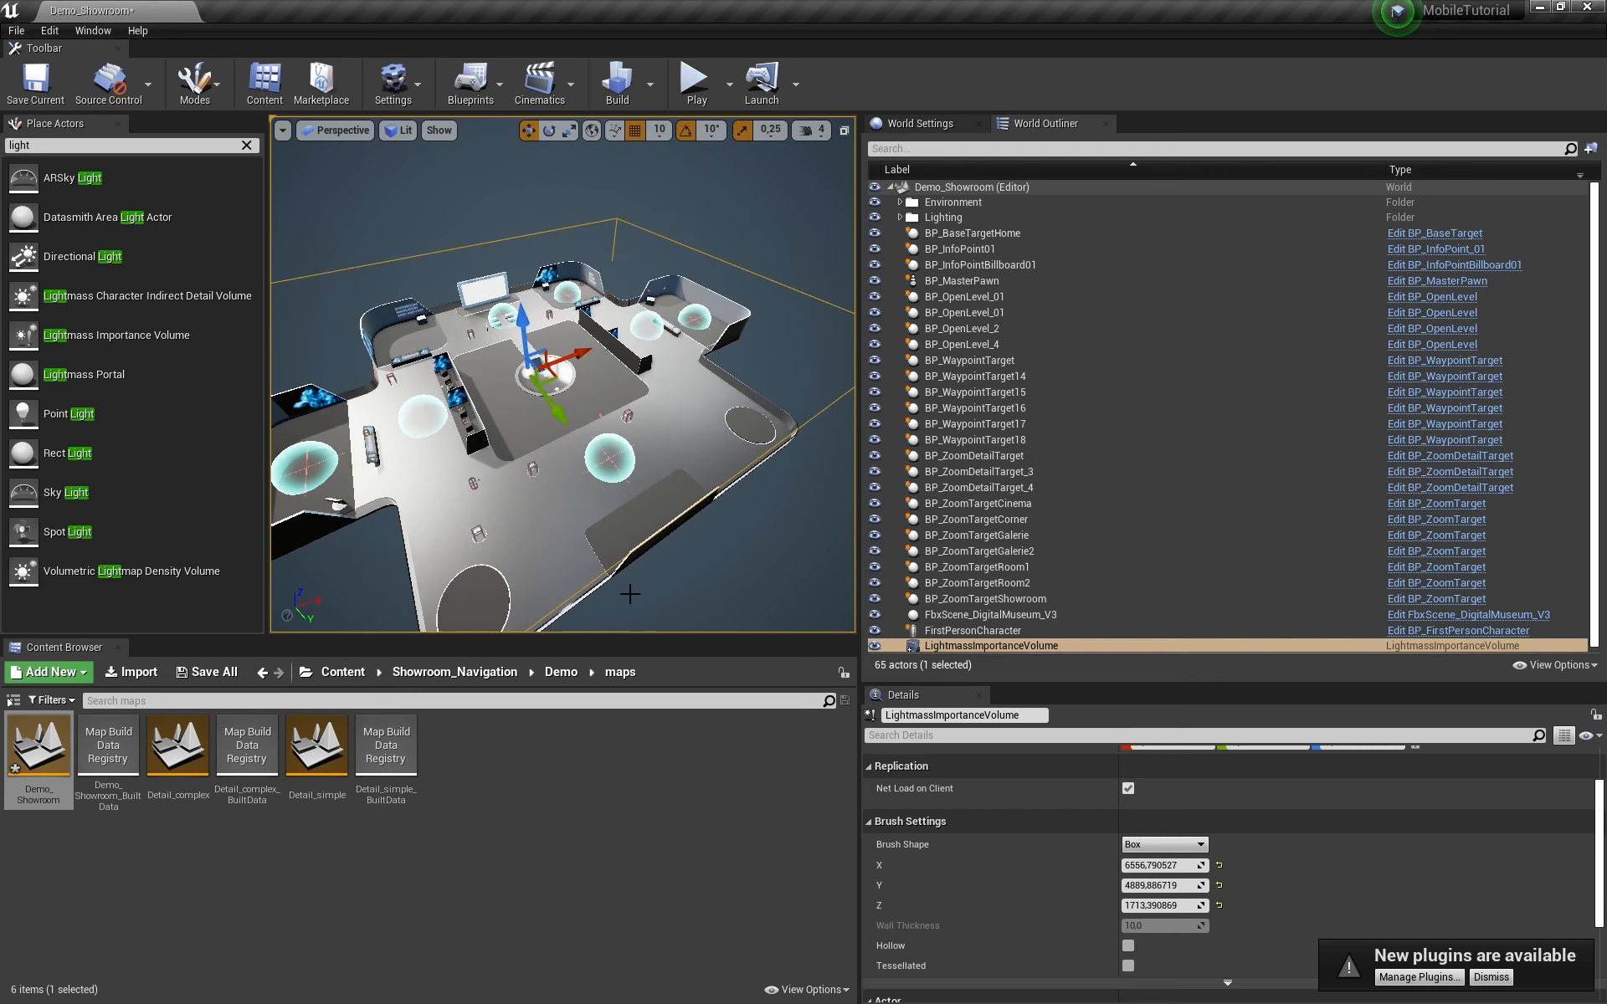
left_click_drag(859, 541, 1129, 540)
right_click_drag(845, 511, 850, 432)
key("w")
key("a")
key("s")
key("w")
key("s")
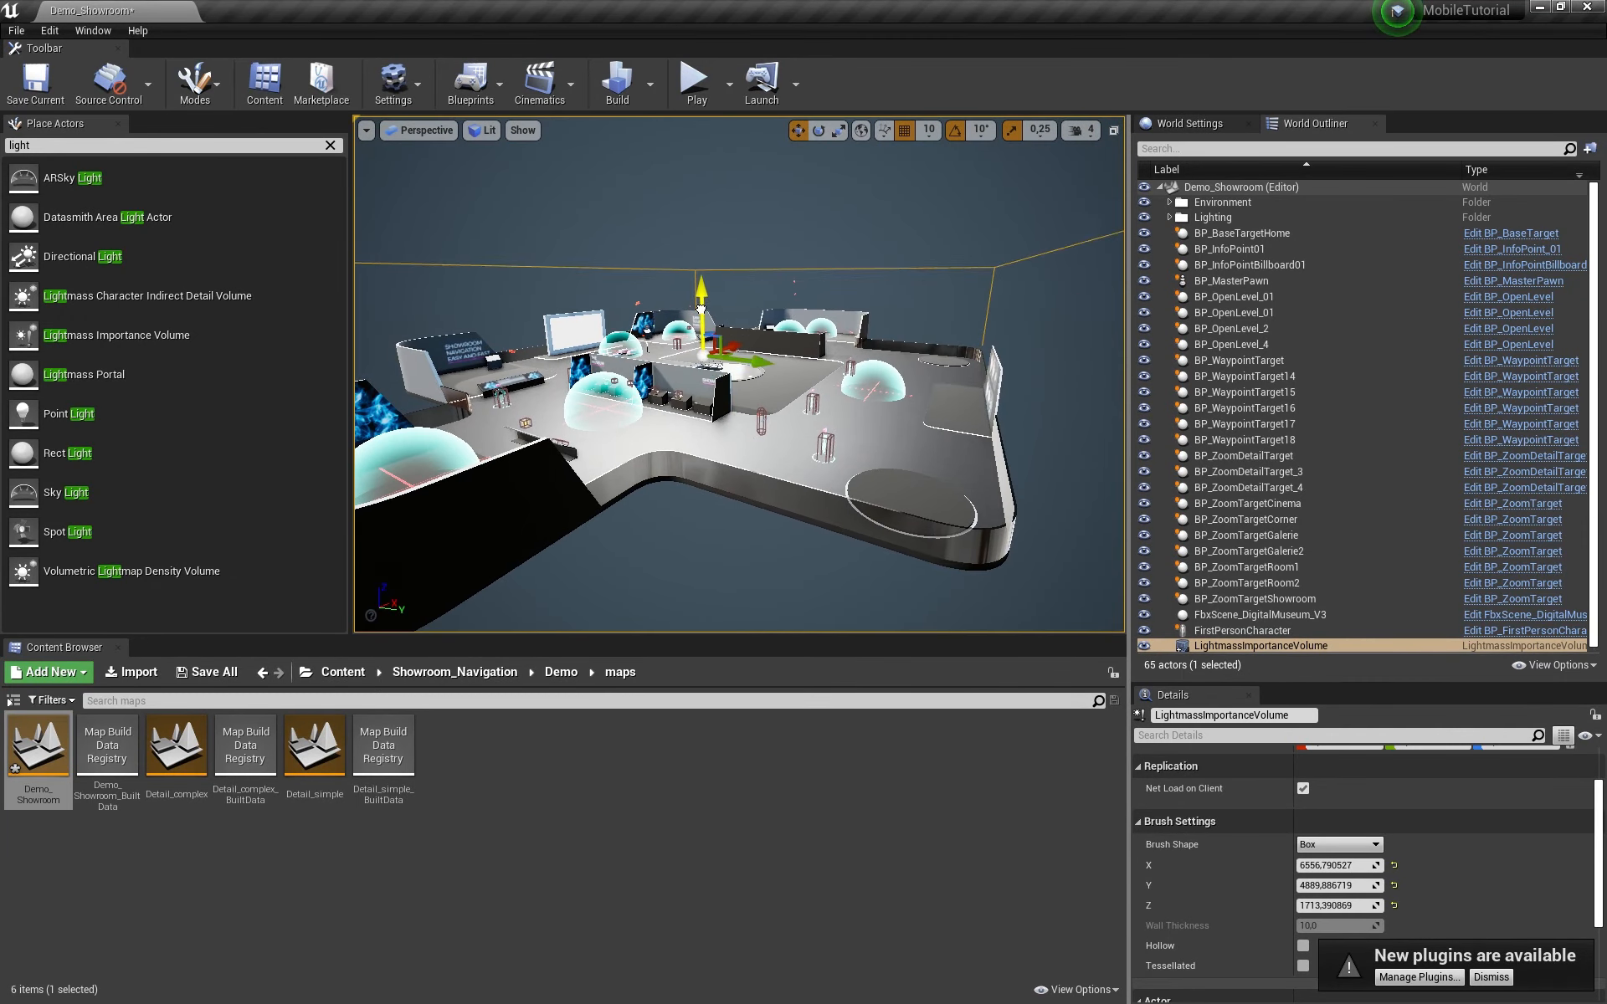
key("s")
key("a")
right_click_drag(695, 305, 822, 305)
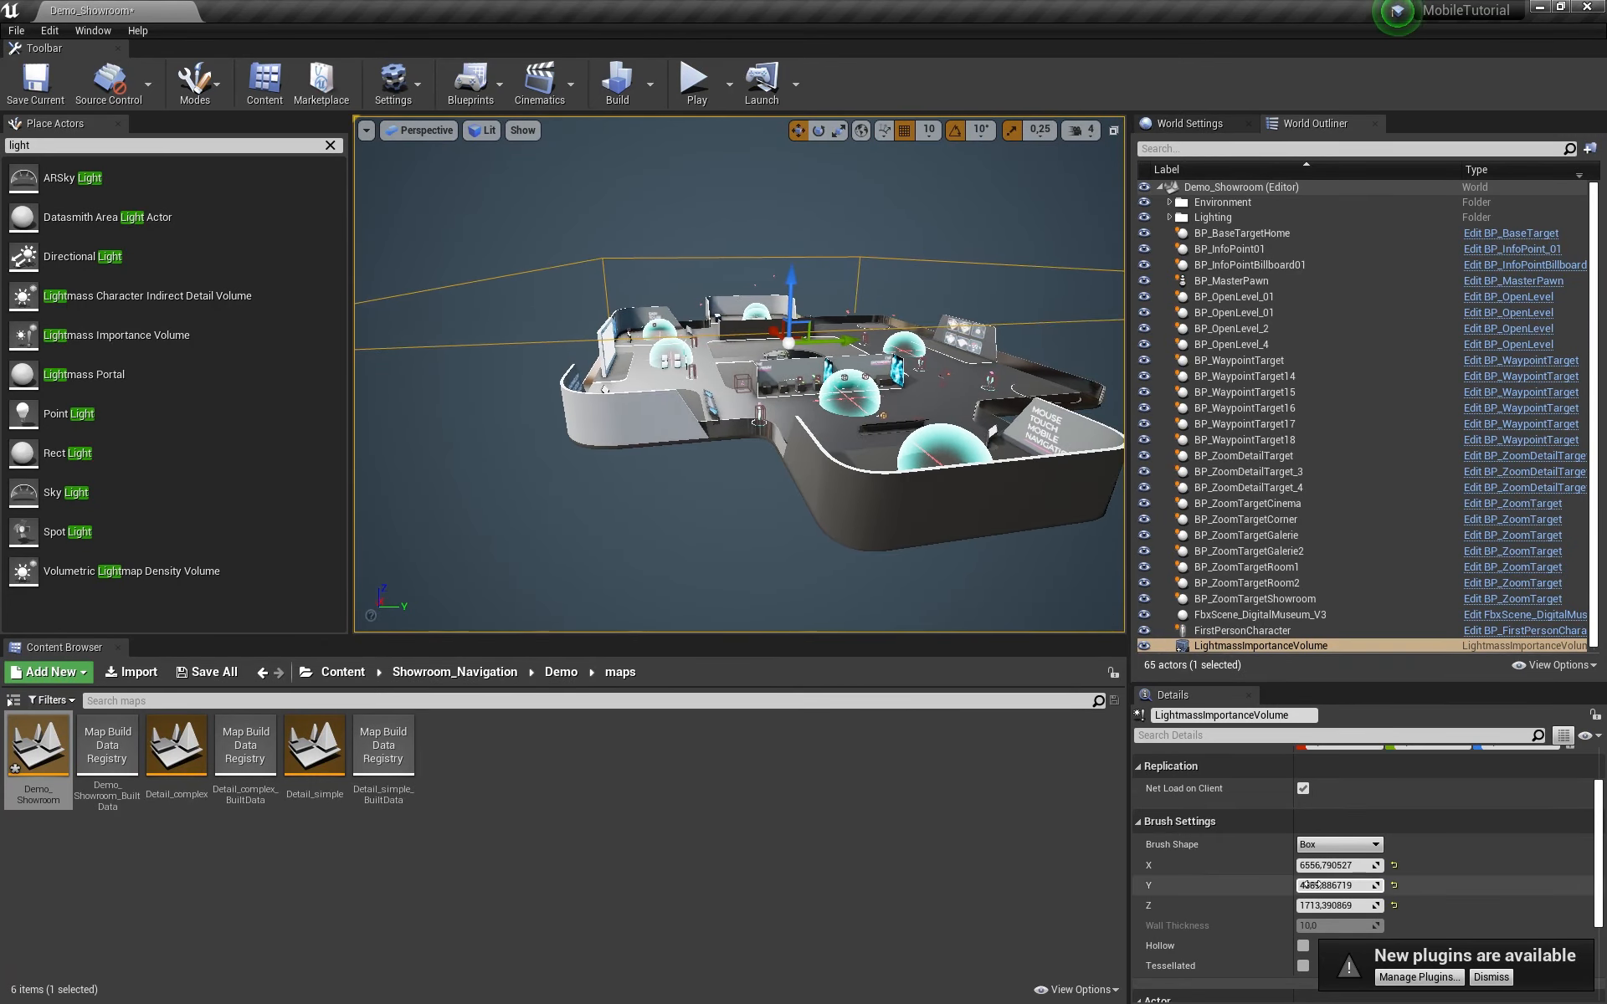
left_click_drag(1339, 886, 1372, 865)
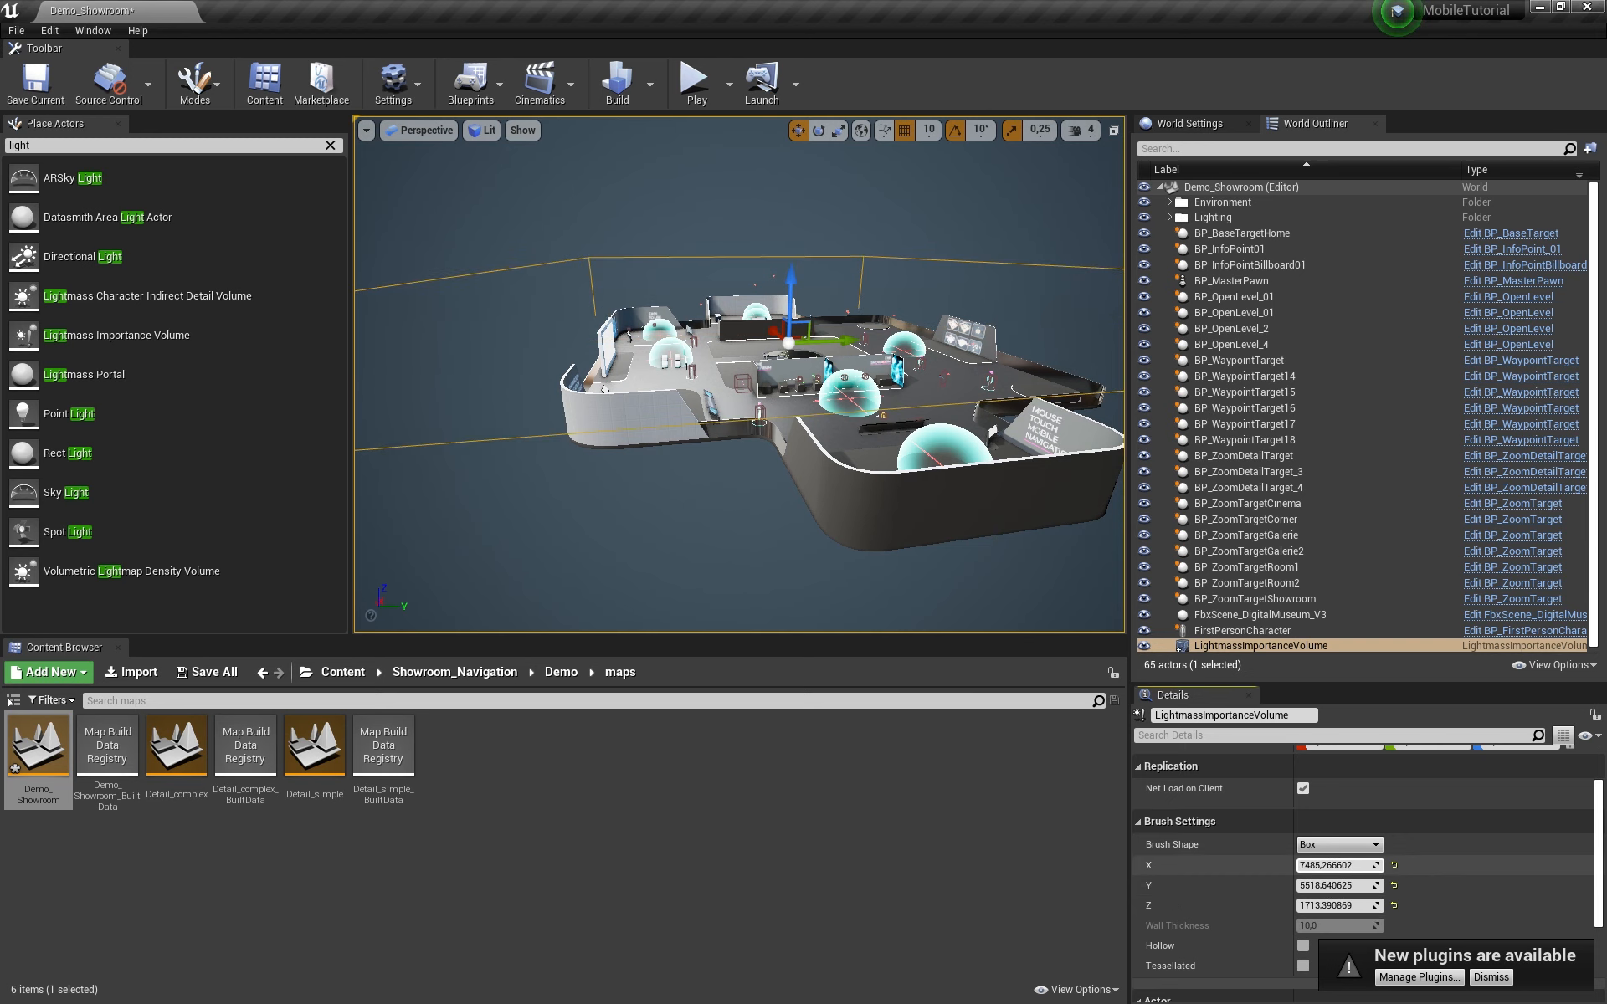
Step: Fit the volume over the showroom at X 6770.11, Y 4865.54, Z 1050.56
right_click_drag(787, 360, 858, 358)
right_click_drag(887, 299, 852, 321)
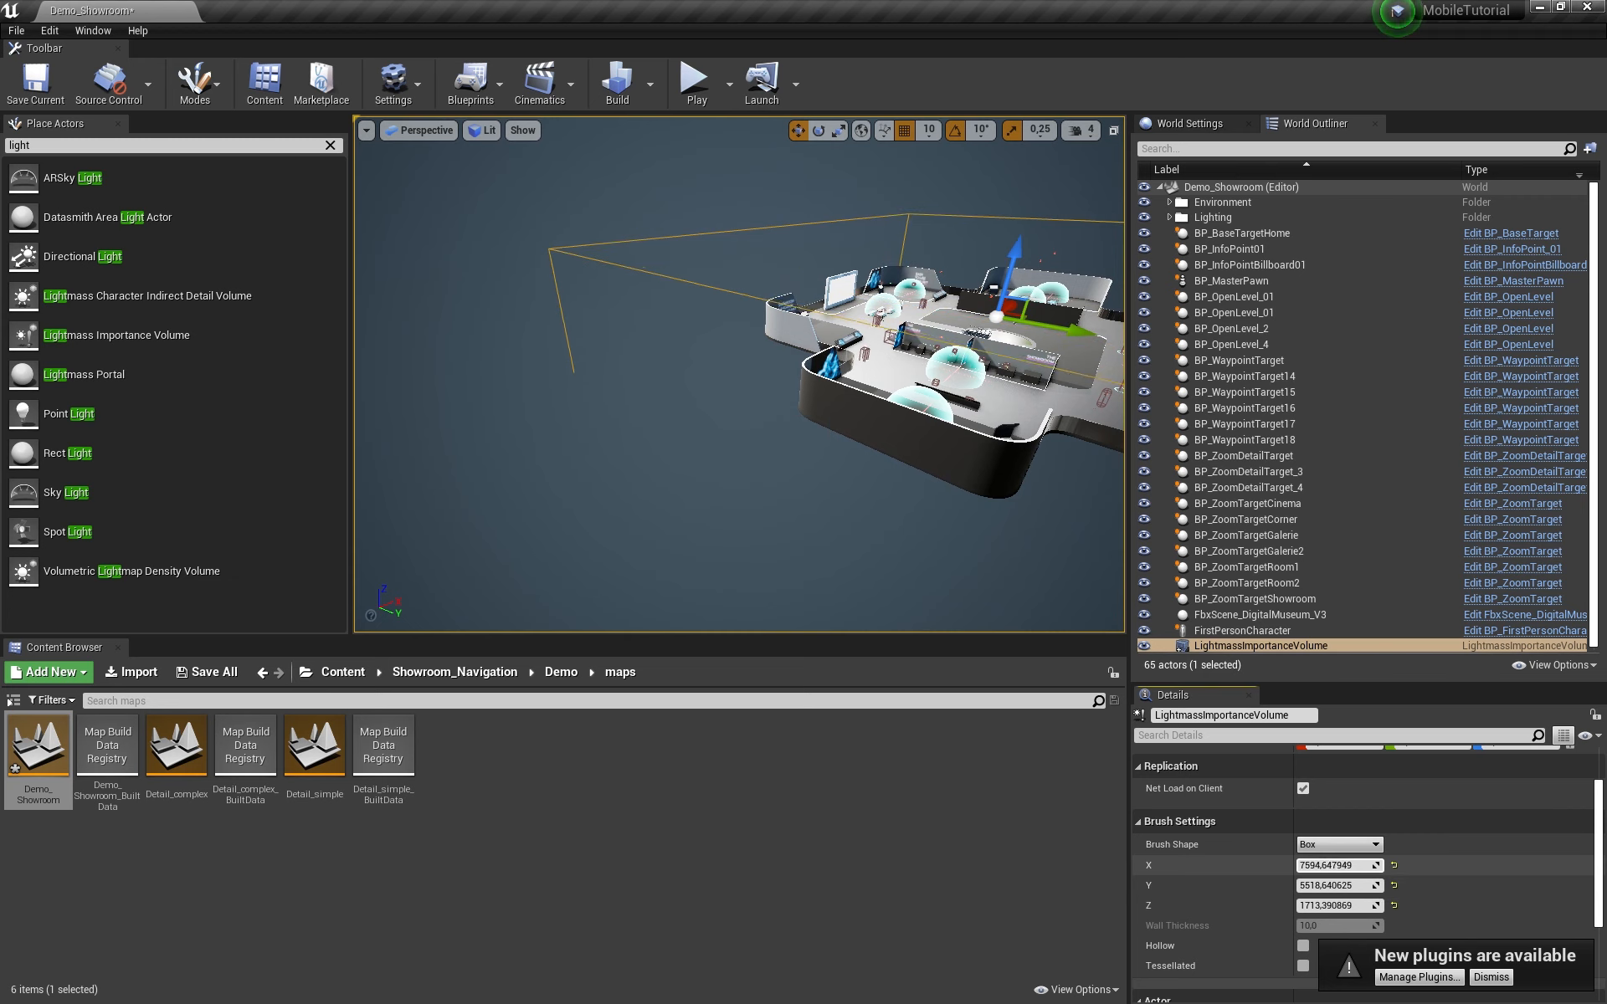
left_click_drag(1344, 865, 1332, 906)
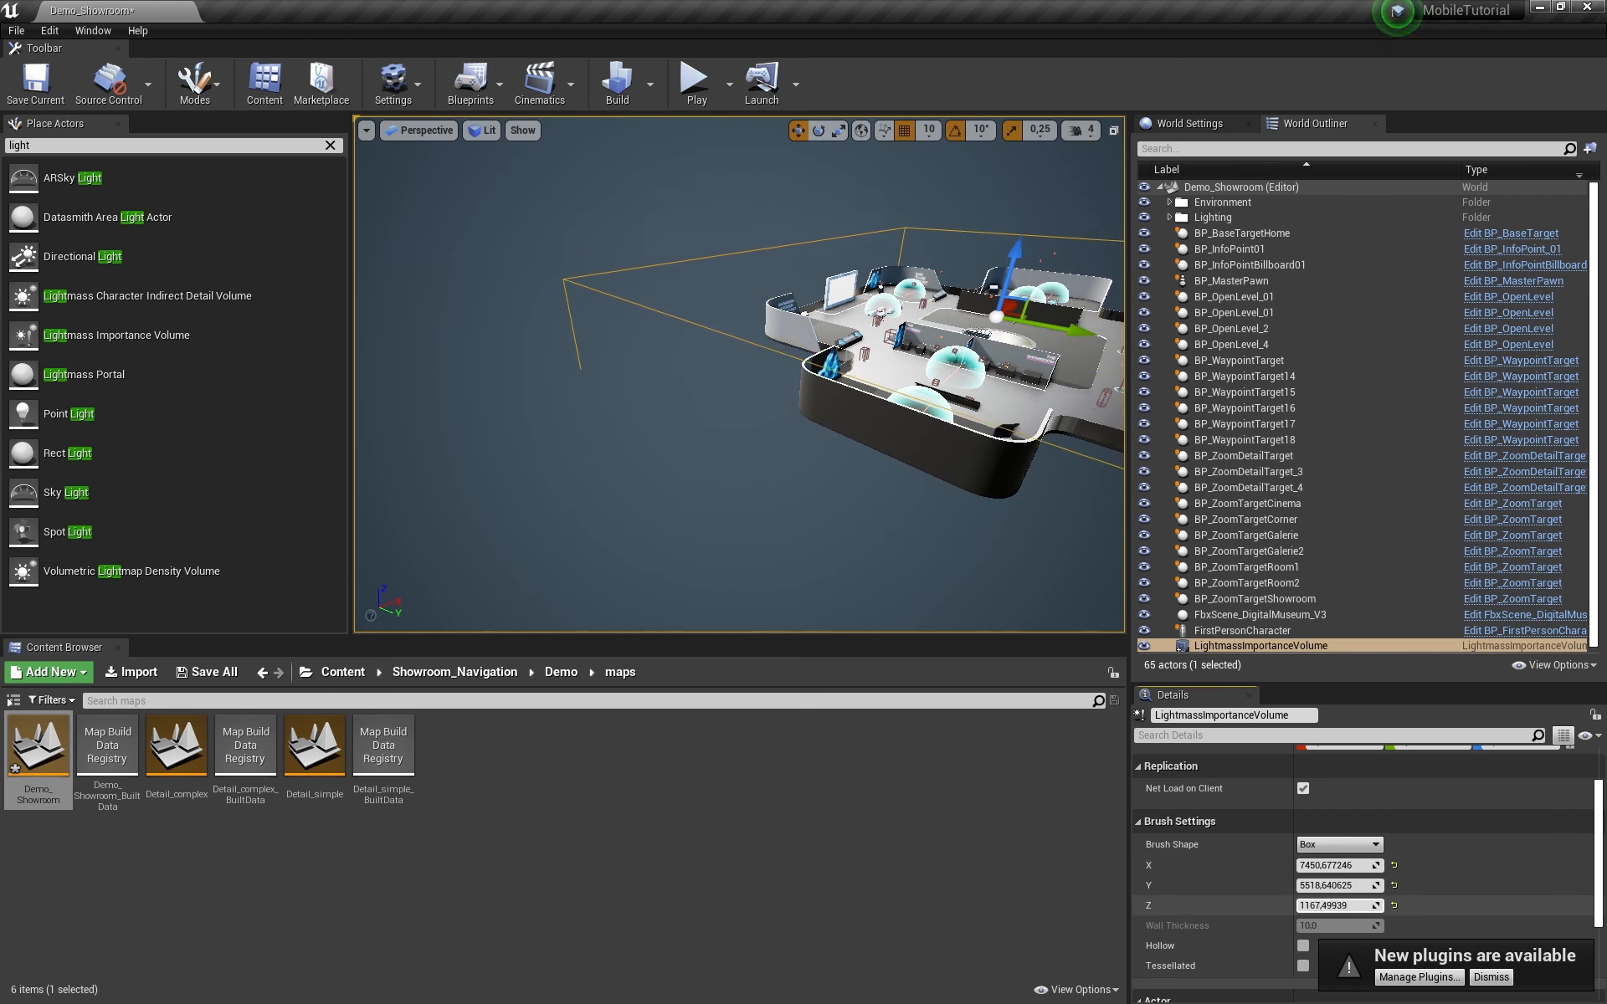
right_click_drag(840, 436, 818, 382)
mouse_move(964, 273)
left_mouse_down()
mouse_move(968, 241)
mouse_move(966, 264)
left_mouse_up()
right_click_drag(967, 265, 1040, 268)
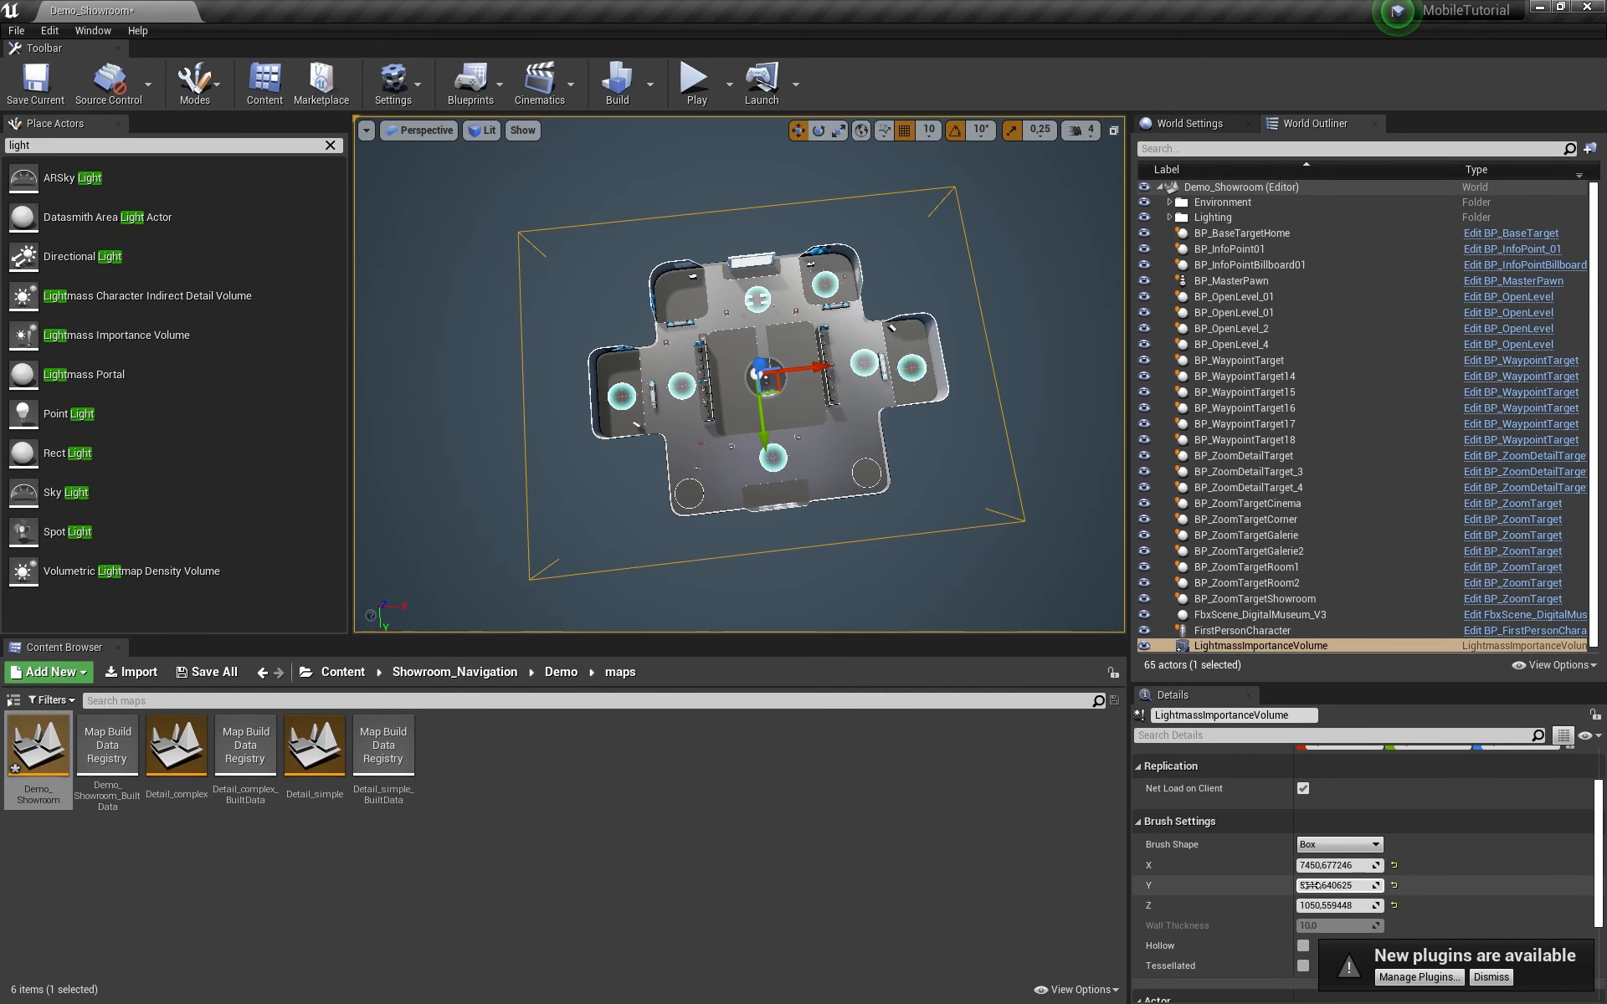
mouse_move(1322, 886)
left_mouse_down()
mouse_move(1289, 885)
mouse_move(1304, 862)
left_mouse_up()
right_click_drag(854, 435, 958, 456)
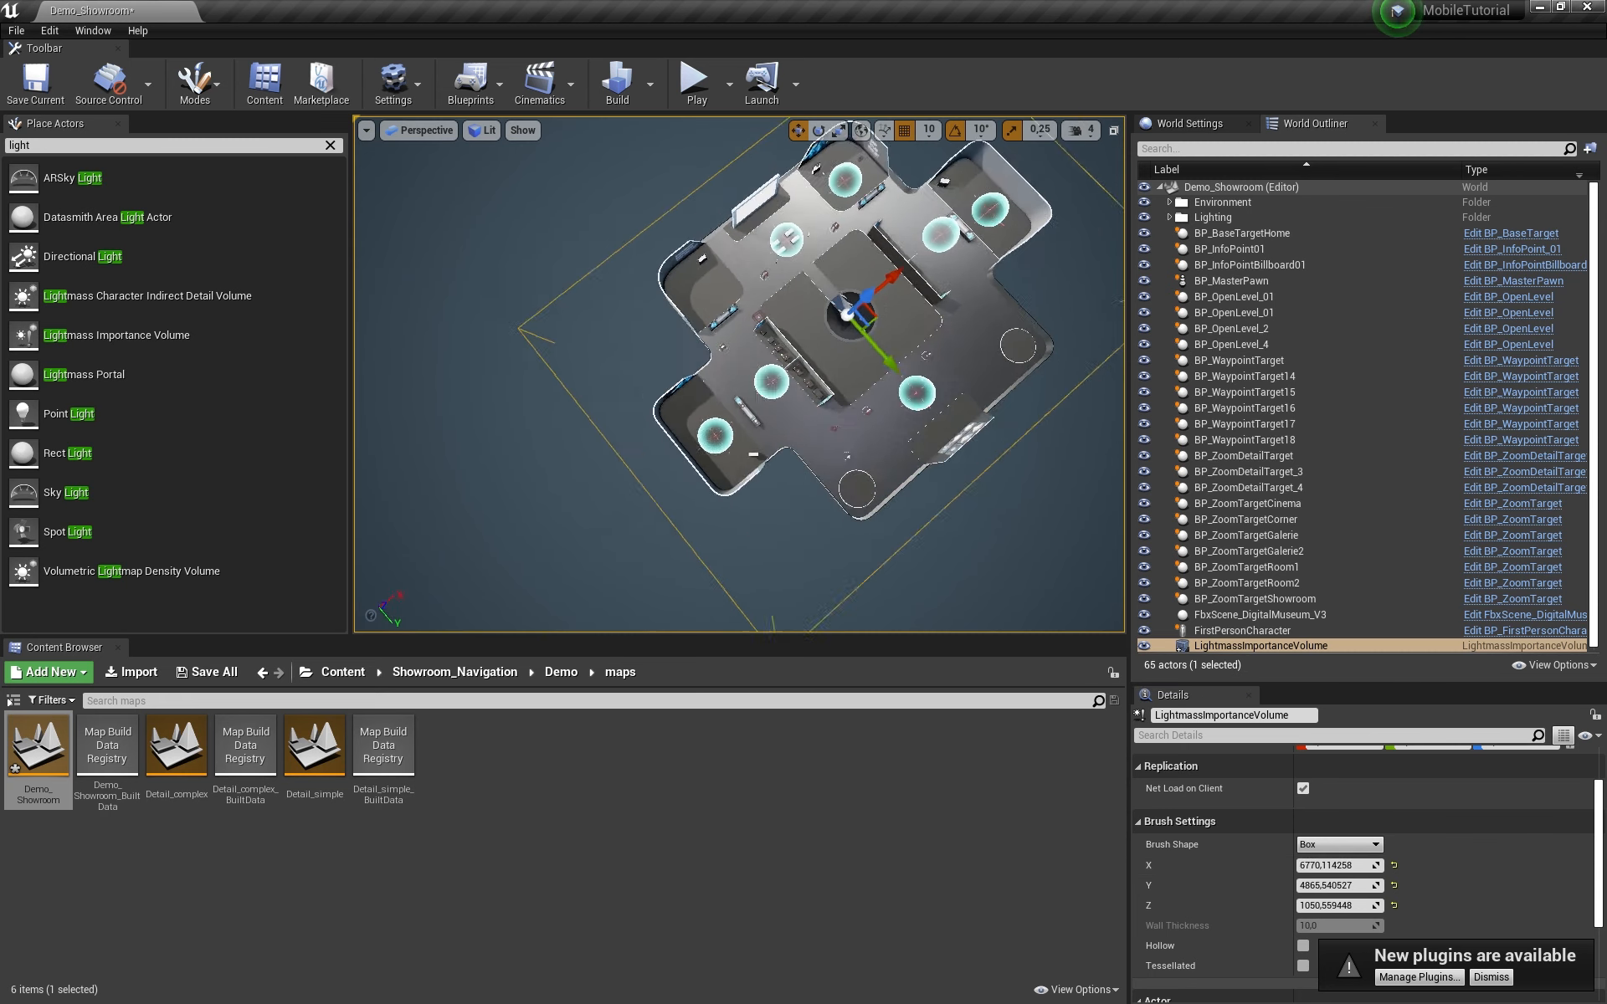
Step: Set the DirectionalLight and SkyLight Mobility to Static
left_click(1170, 217)
left_click(1212, 233)
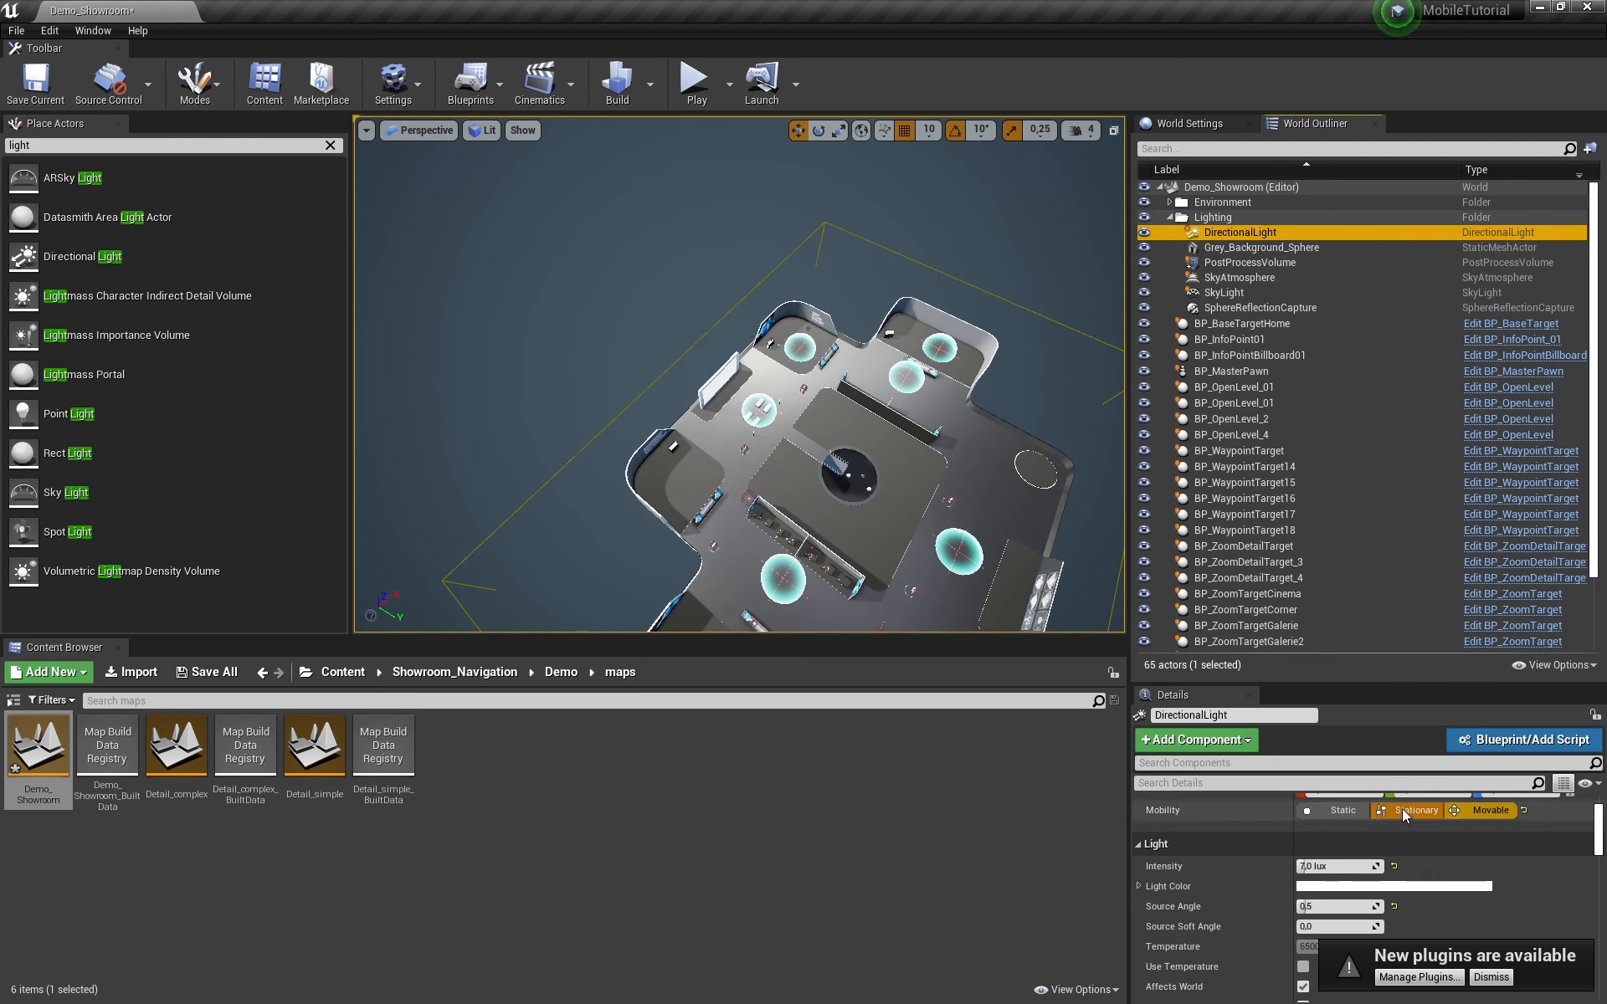
left_click(1341, 810)
left_click(1224, 293)
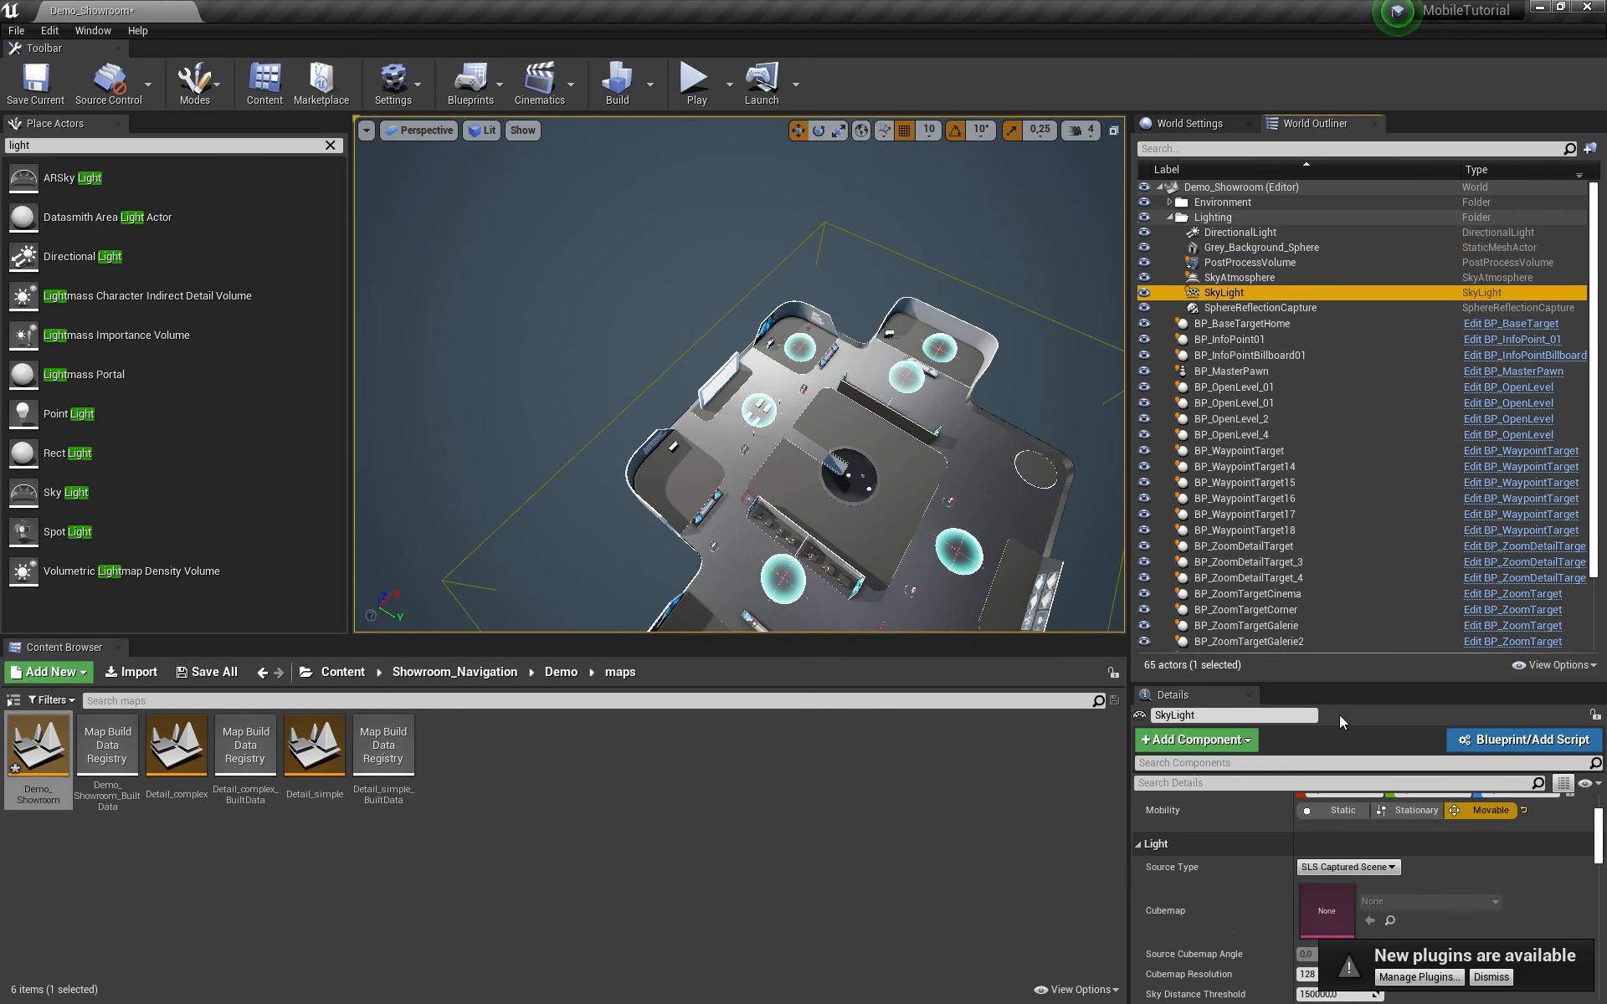
left_click(1325, 809)
double_click(1222, 292)
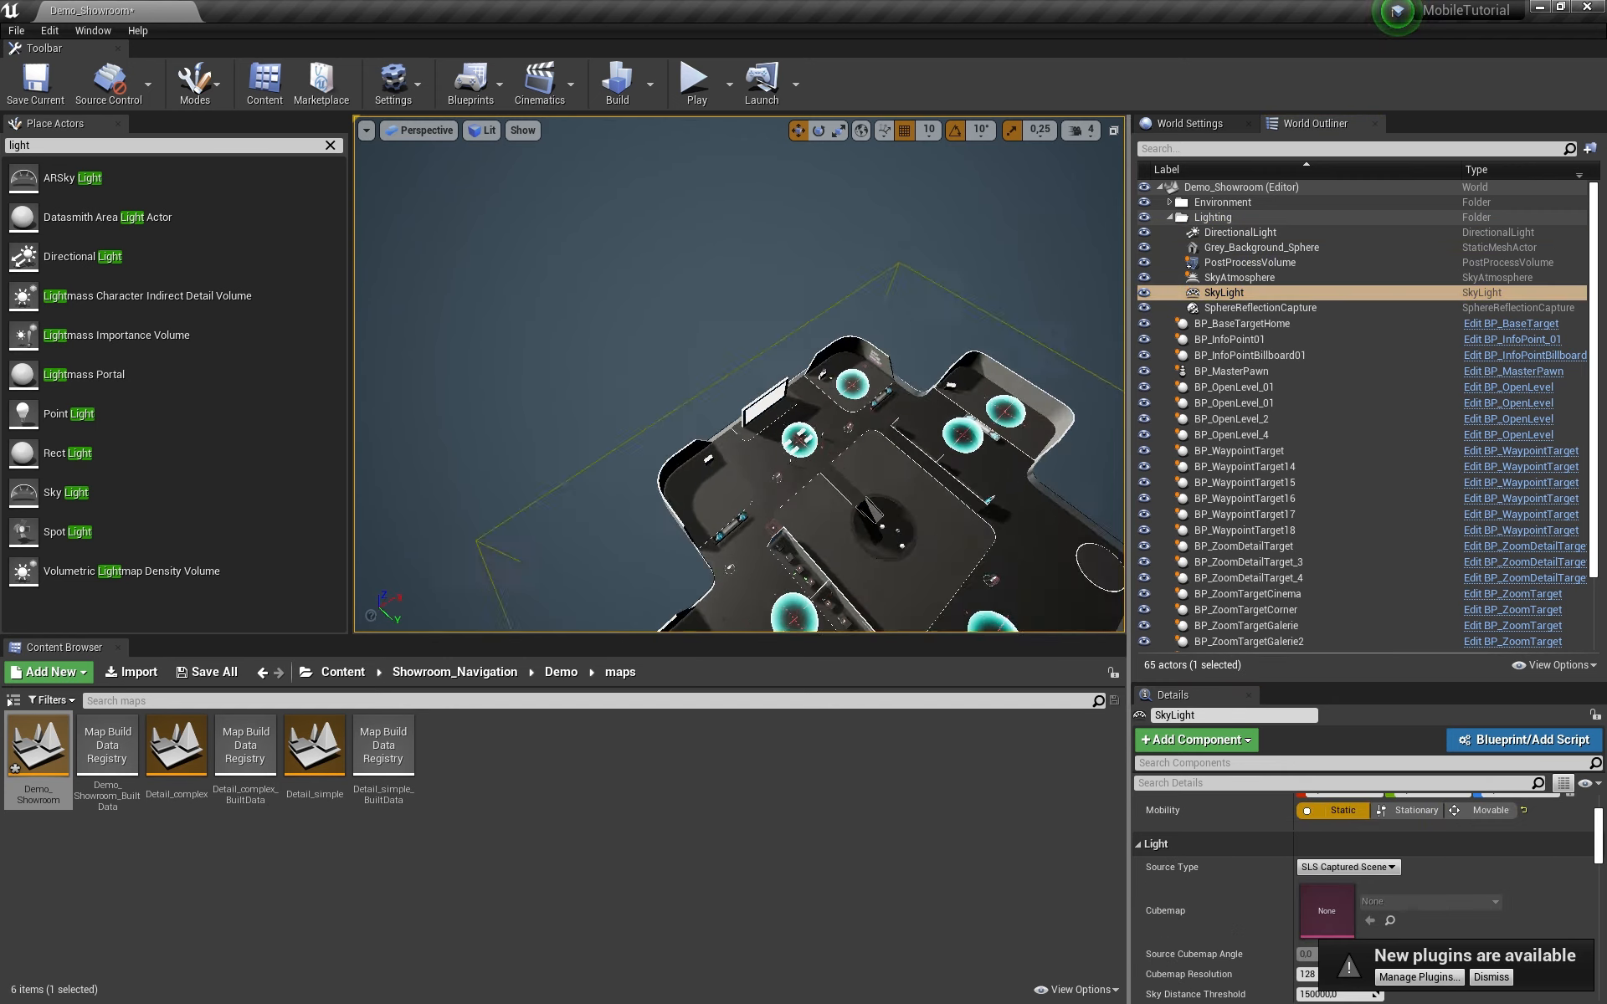
right_click_drag(739, 376, 511, 251)
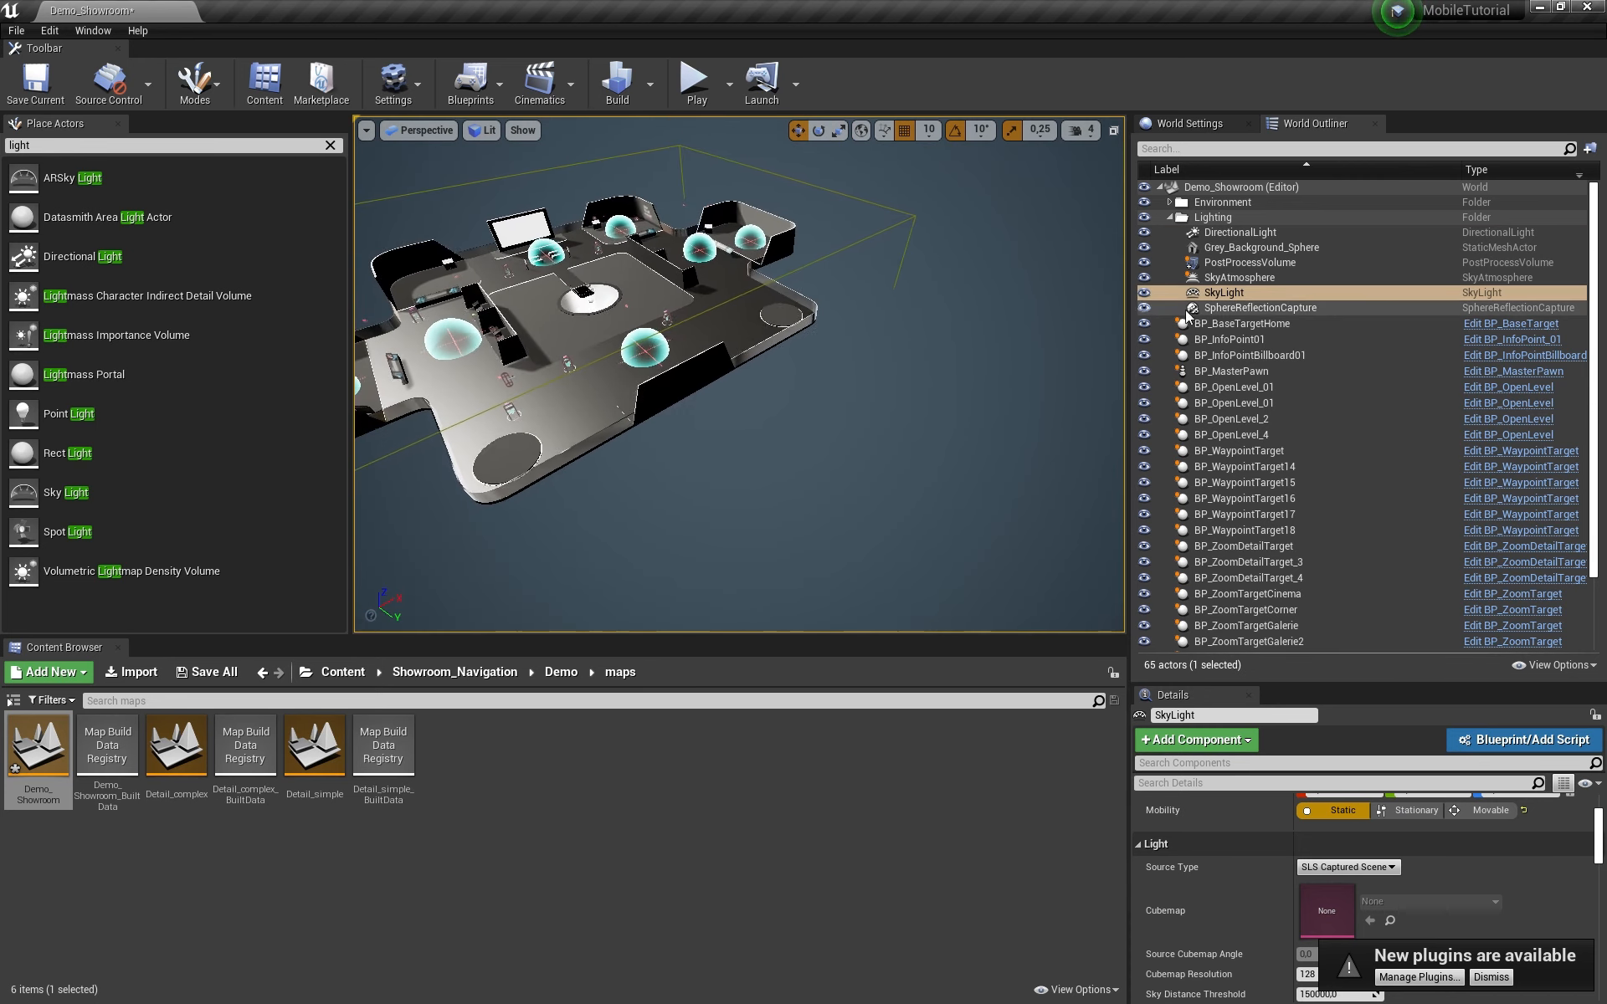
Step: Uncheck Enabled on the PostProcessVolume to disable it
left_click(1250, 262)
left_click_drag(1596, 791, 1590, 939)
scroll(1379, 814, "up", 1)
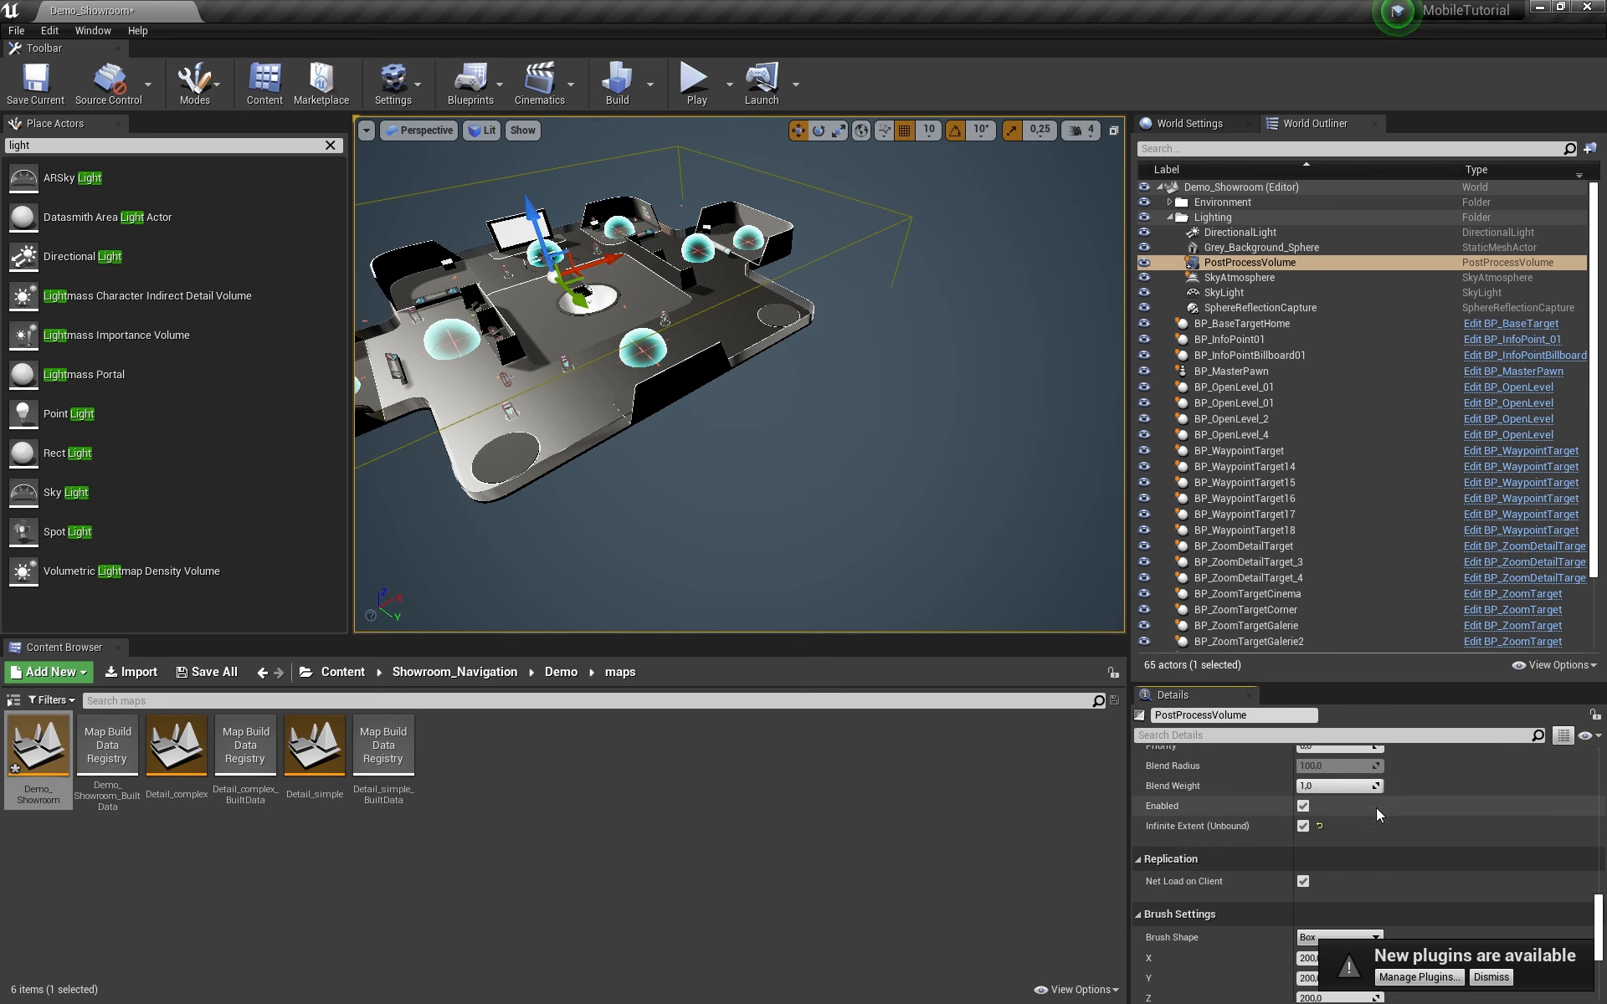
left_click(1303, 809)
right_click_drag(879, 444, 782, 429)
key("s")
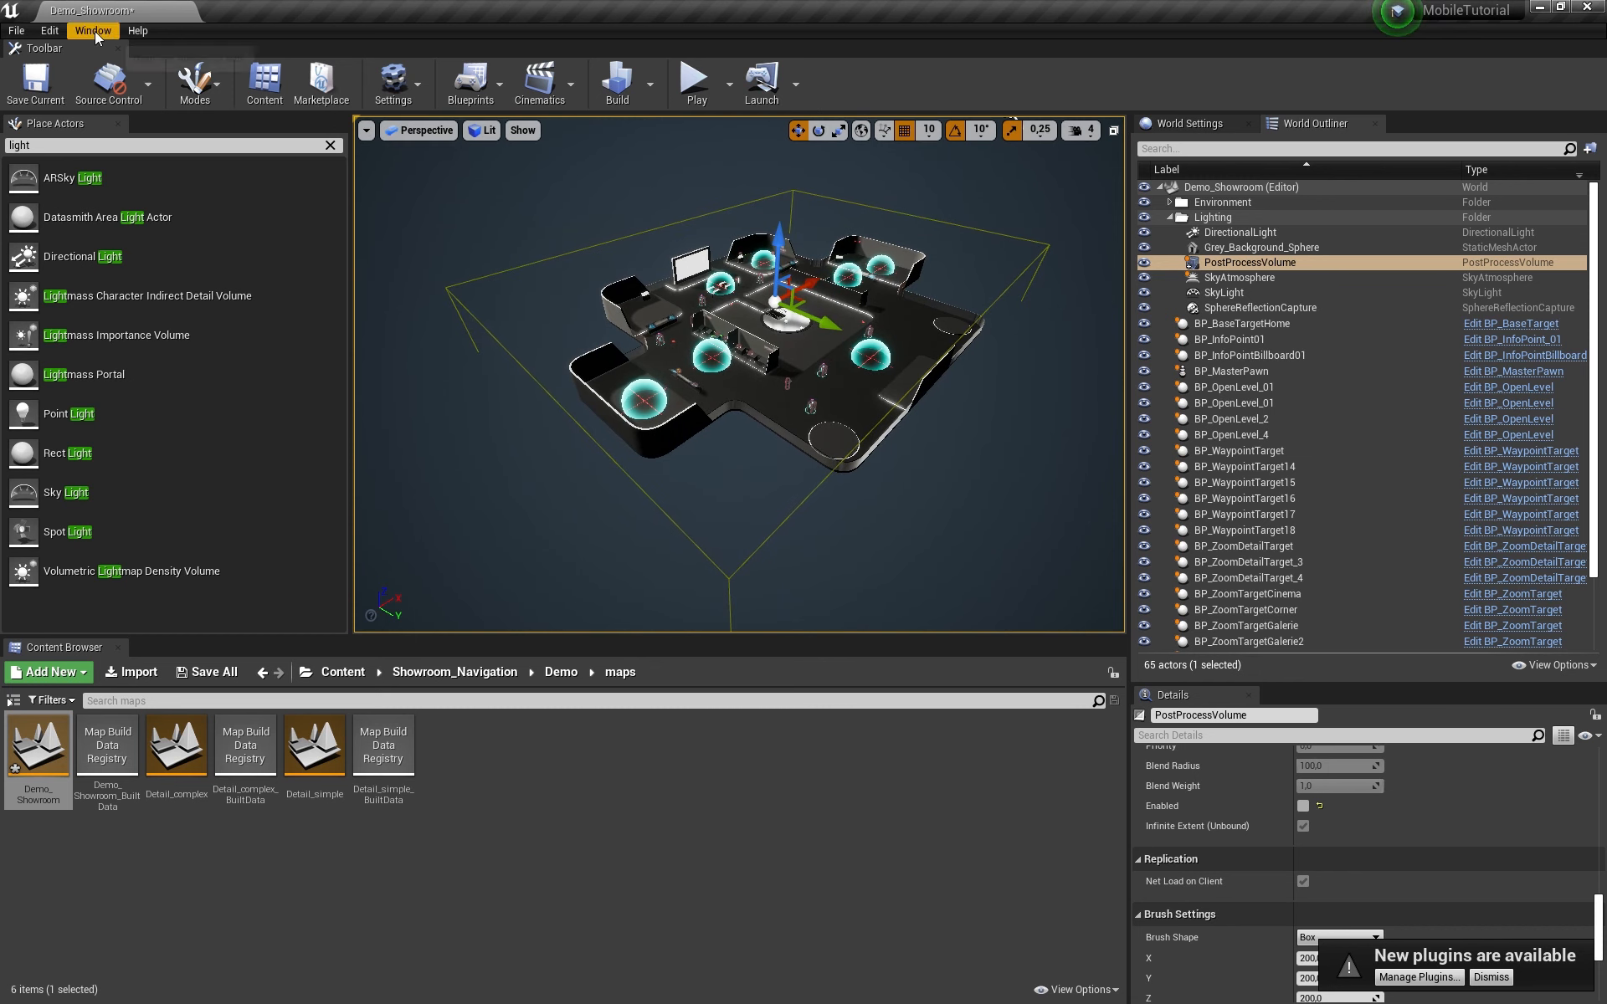
left_click(50, 30)
mouse_move(711, 410)
right_mouse_down()
mouse_move(690, 420)
mouse_move(730, 405)
right_mouse_up()
key("w")
Step: Turn off Force No Precomputed Lighting in World Settings' advanced Lightmass options
left_click(1188, 123)
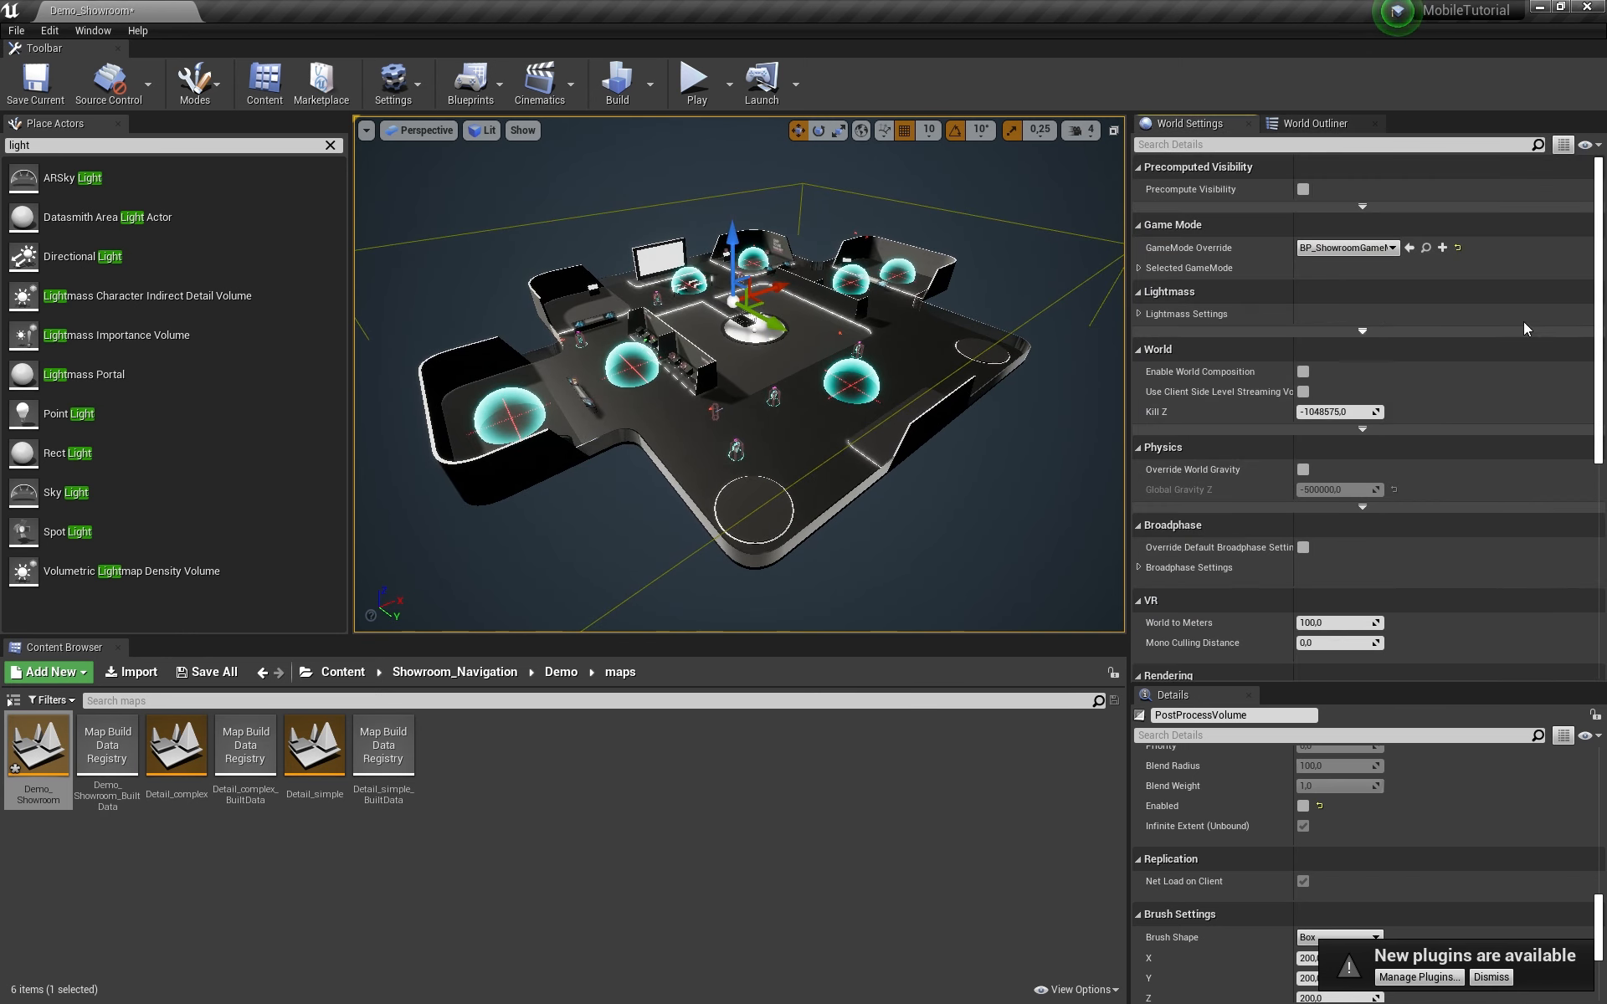
mouse_move(1598, 310)
left_mouse_down()
mouse_move(1600, 533)
mouse_move(1601, 320)
left_mouse_up()
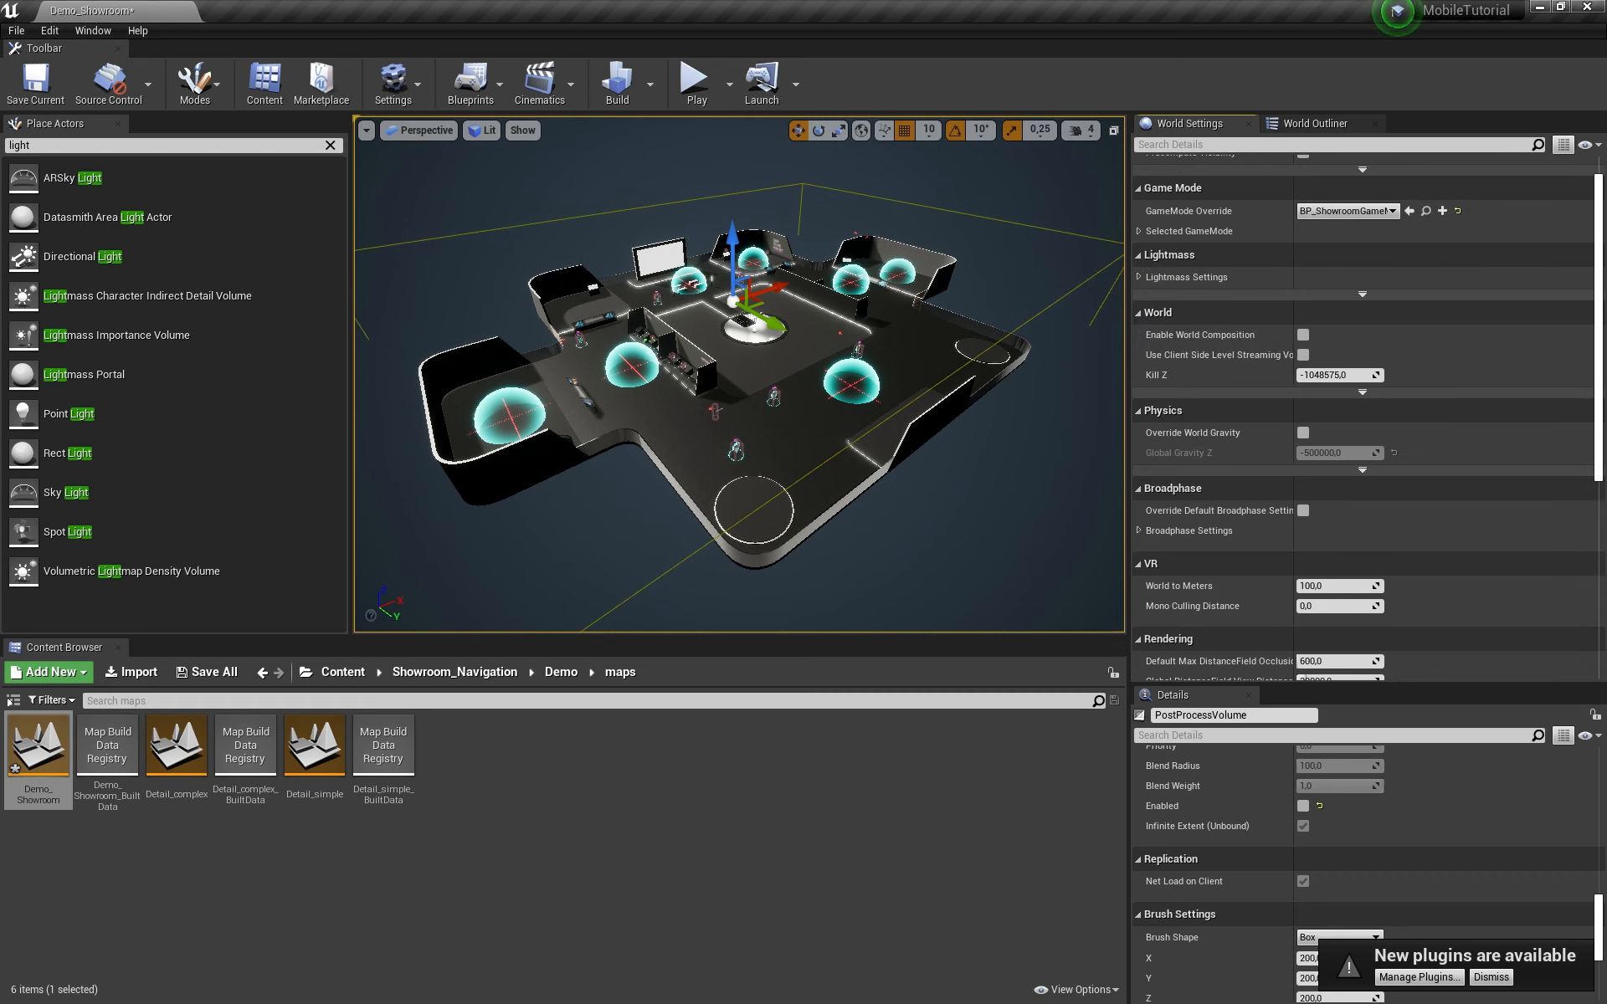
left_click(1138, 276)
scroll(1437, 519, "down", 5)
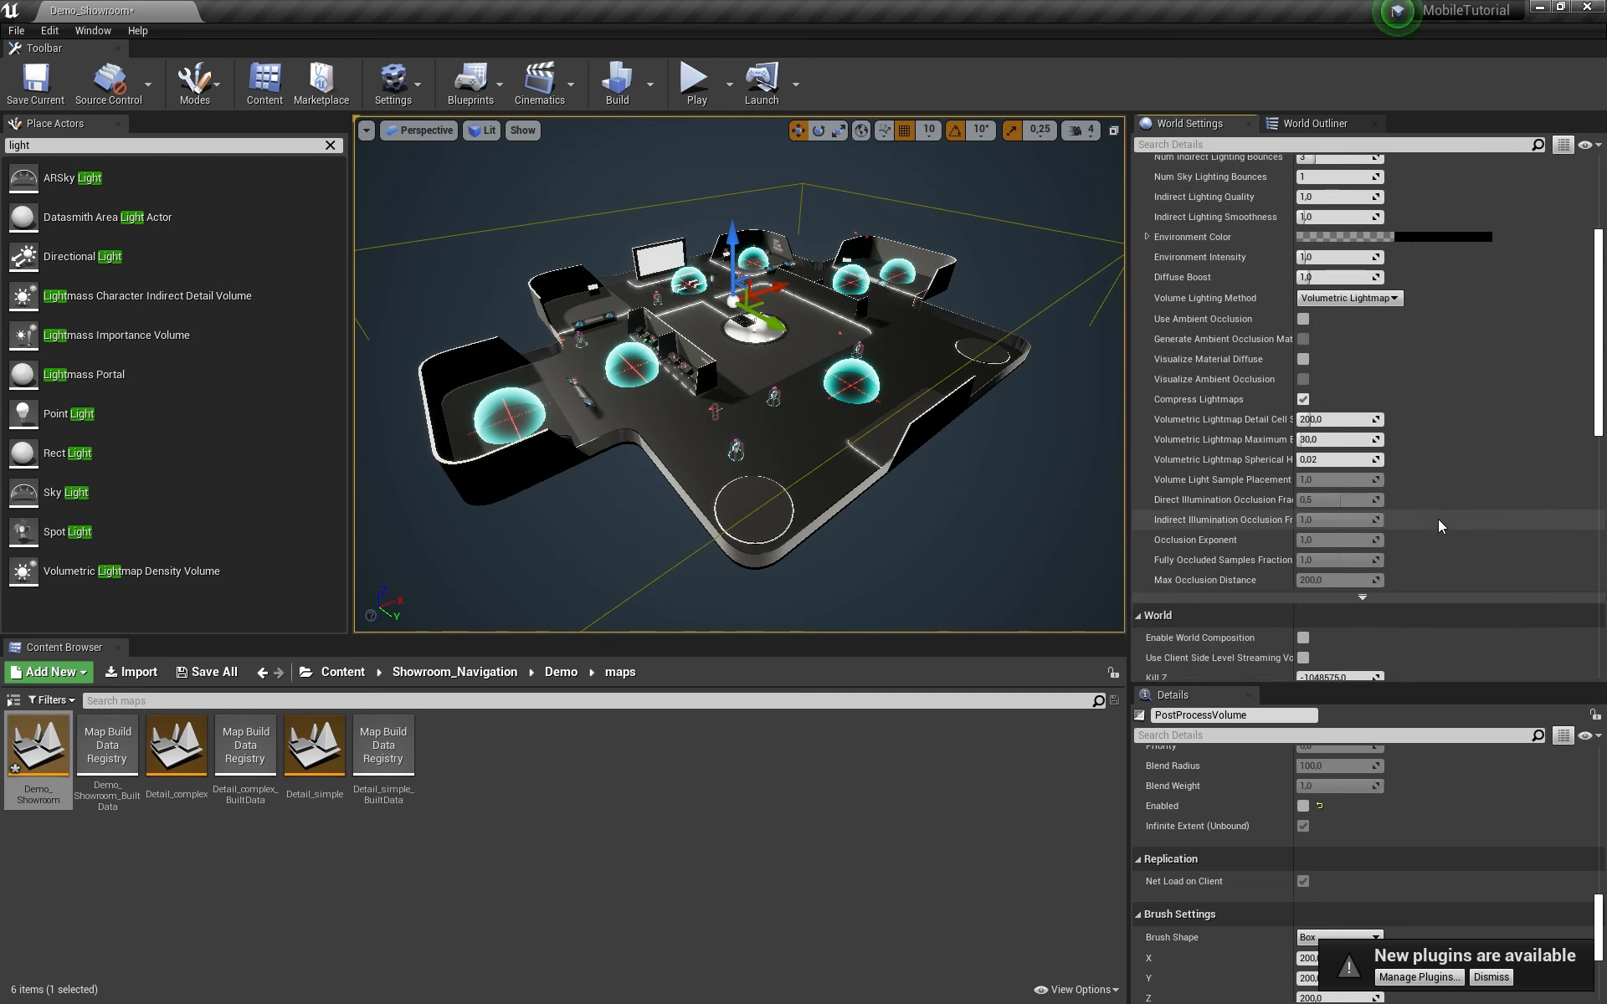
left_click(1362, 481)
left_click(1362, 463)
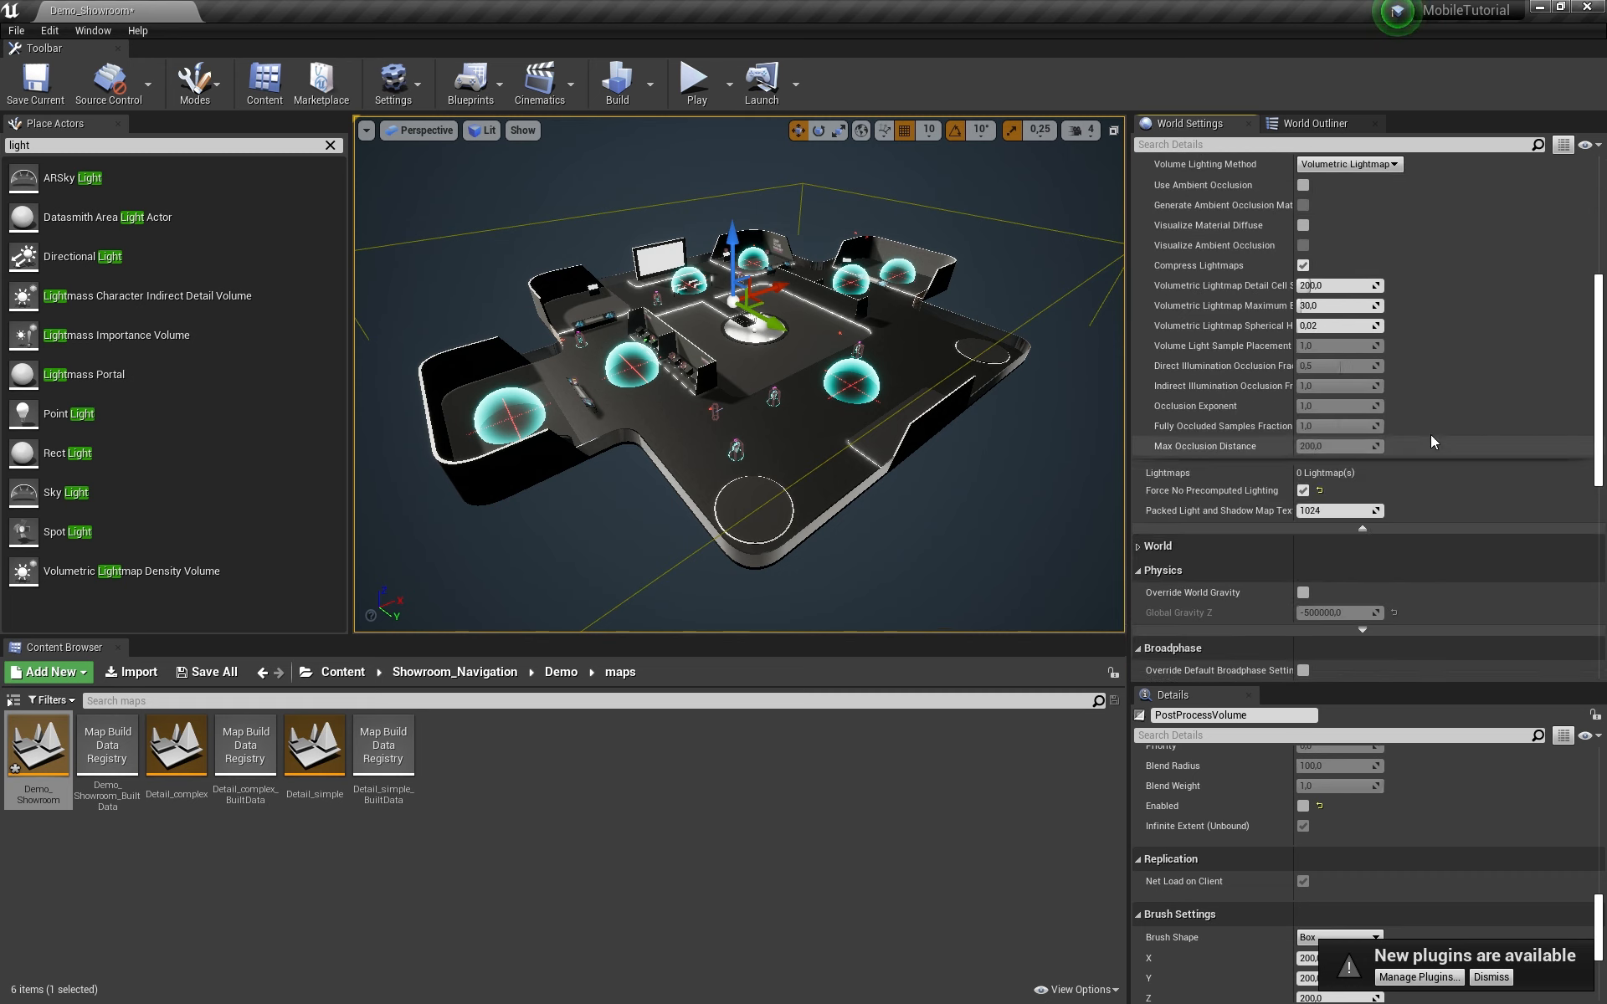
scroll(1339, 477, "down", 1)
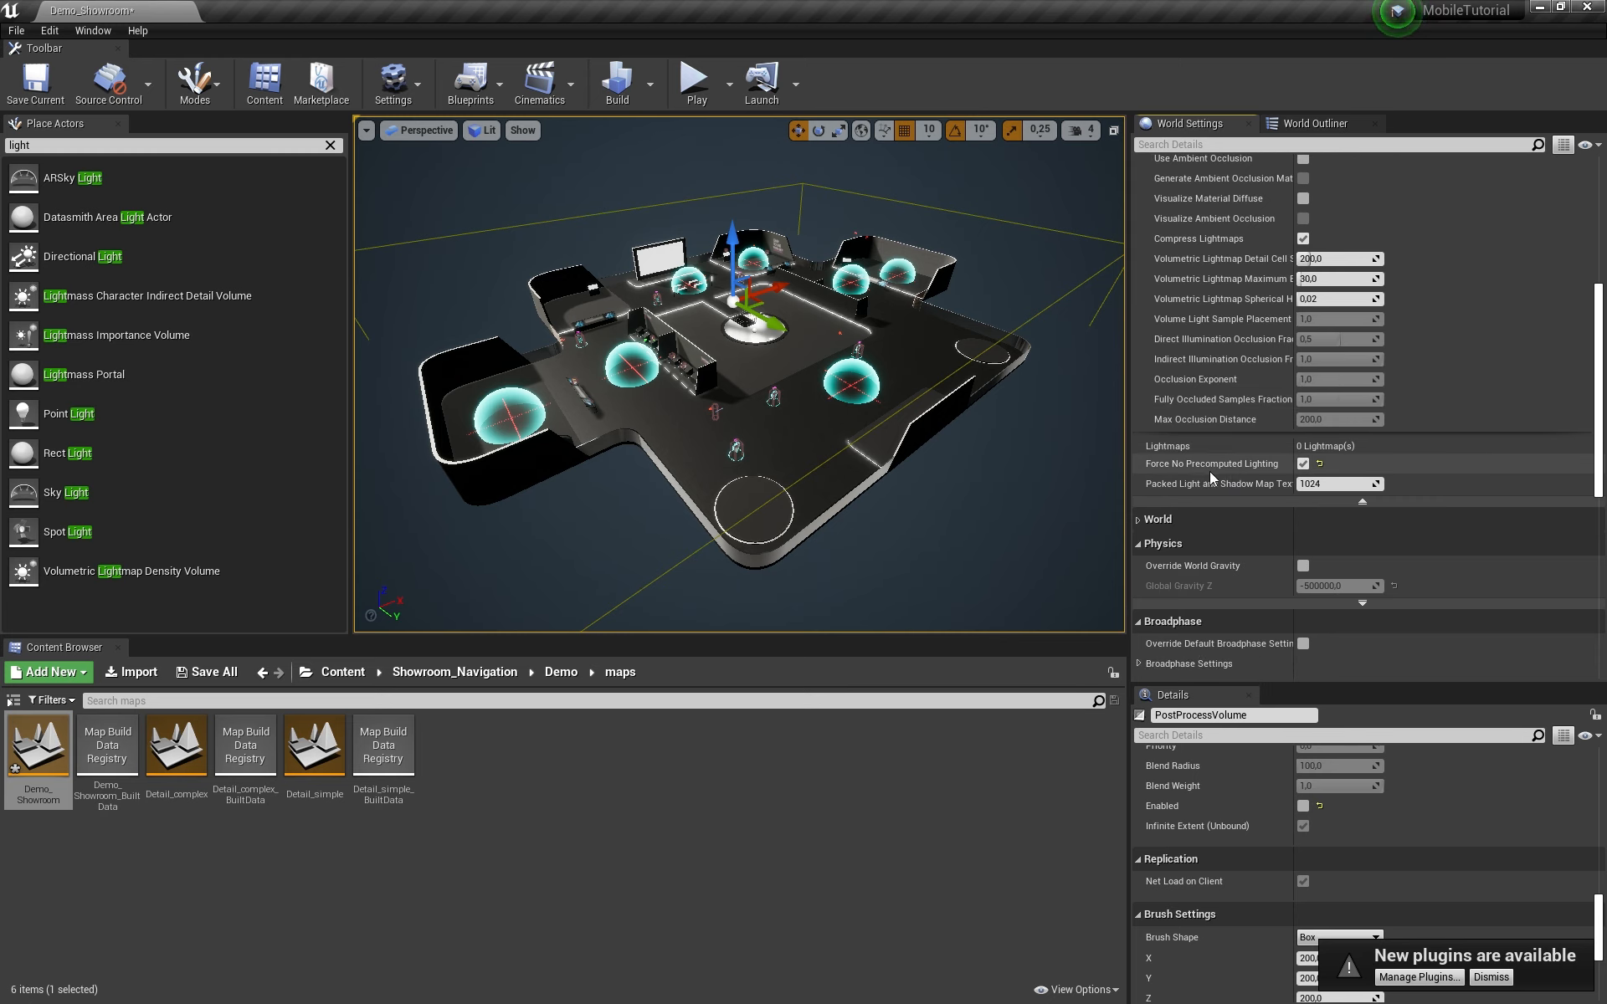
left_click(1302, 464)
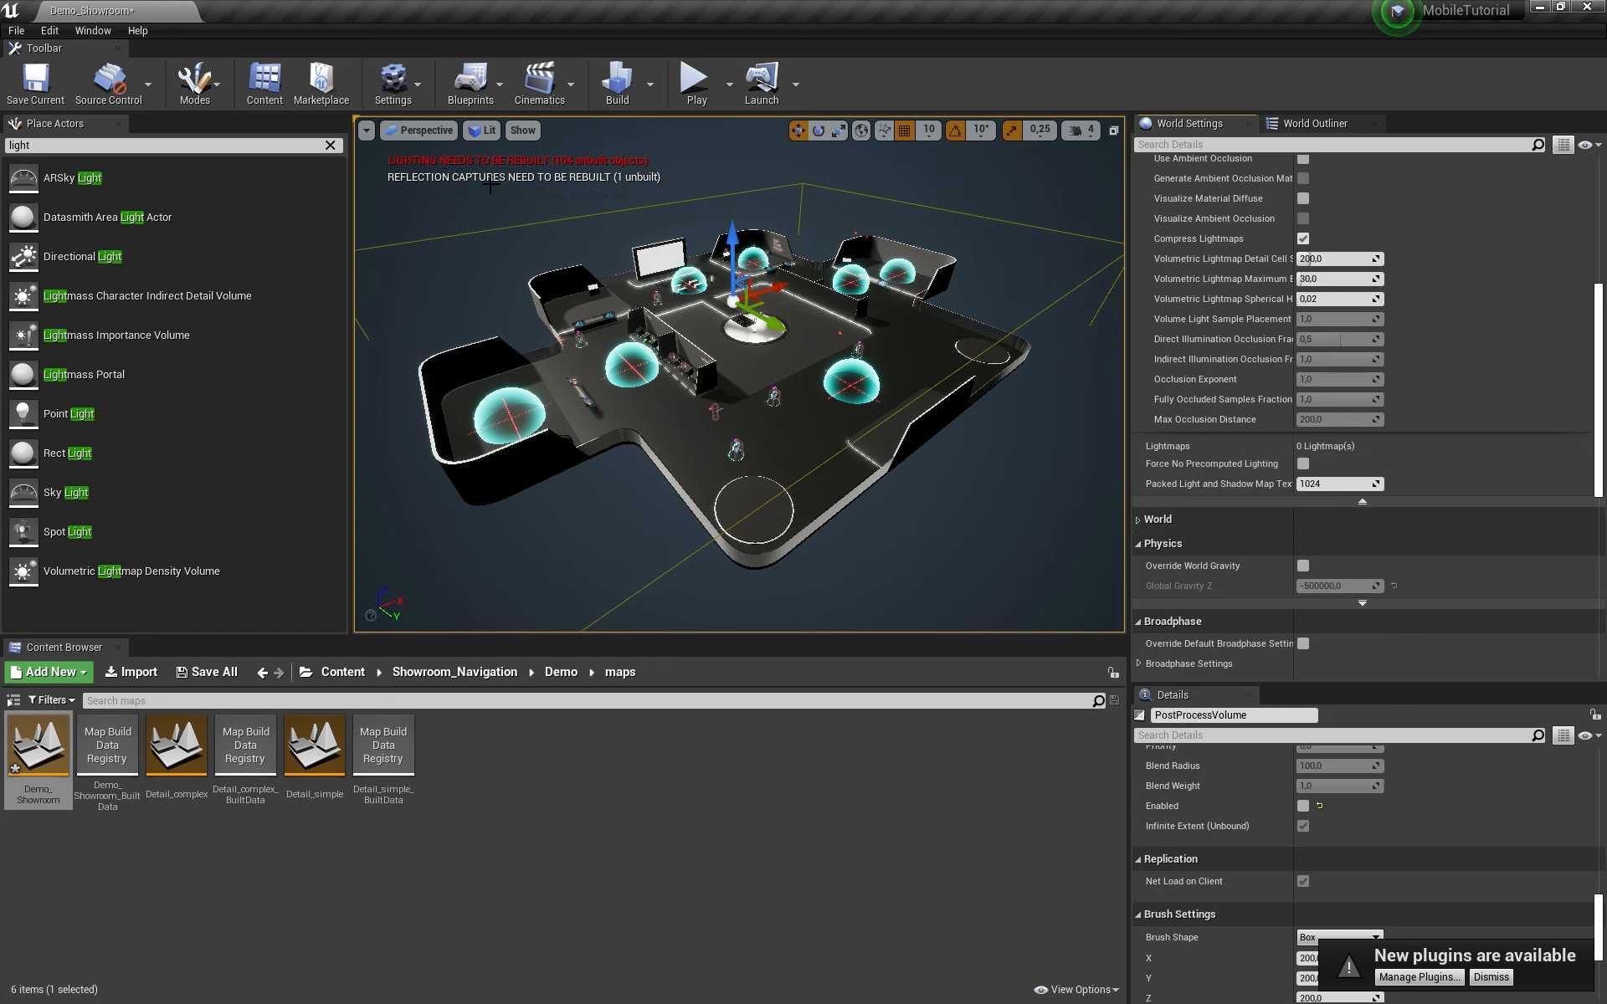
scroll(1172, 481, "up", 5)
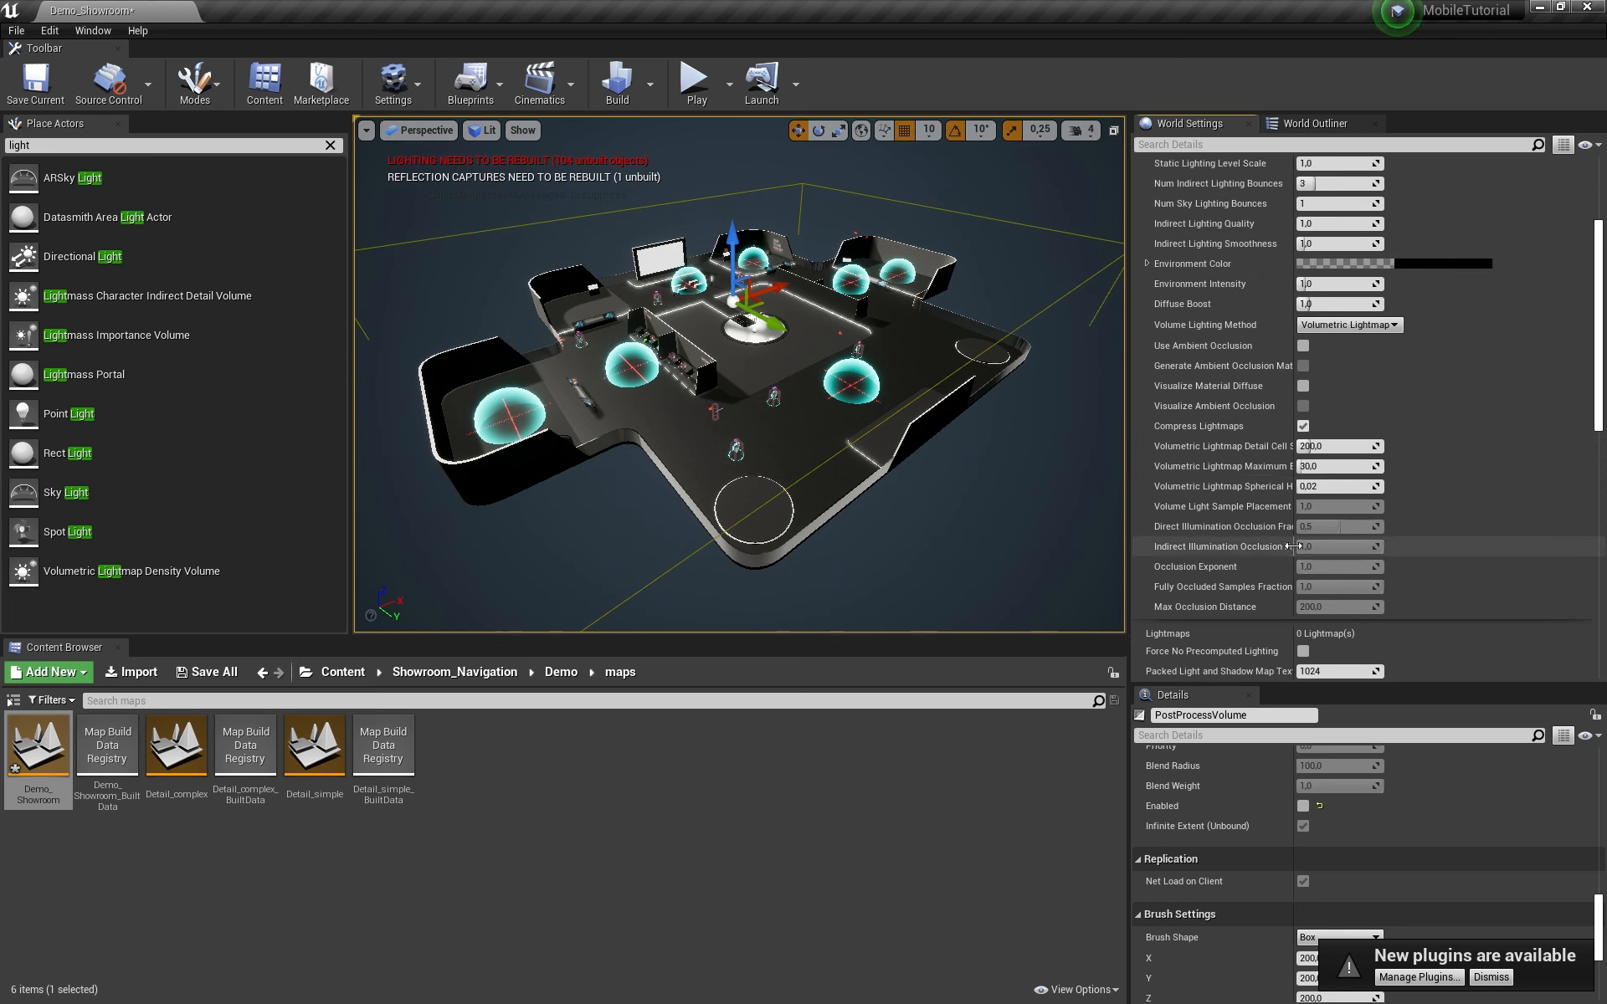
scroll(1322, 548, "up", 2)
scroll(1264, 379, "up", 1)
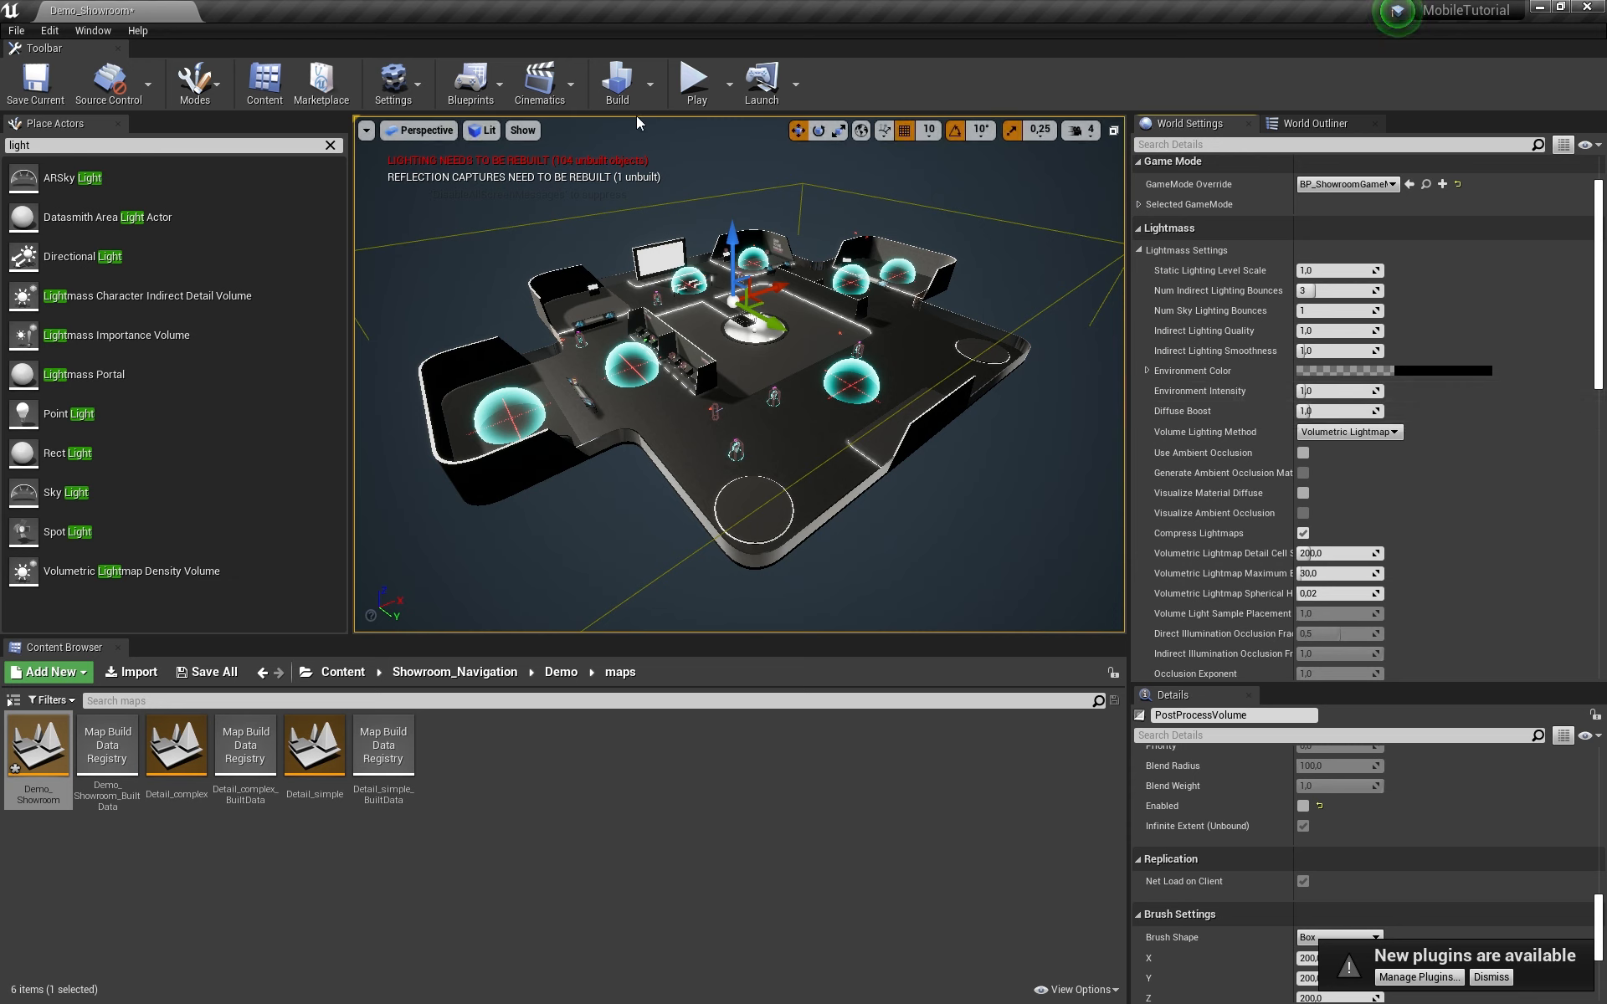
Step: Build the level's lighting and close the build Message Log
left_click(617, 90)
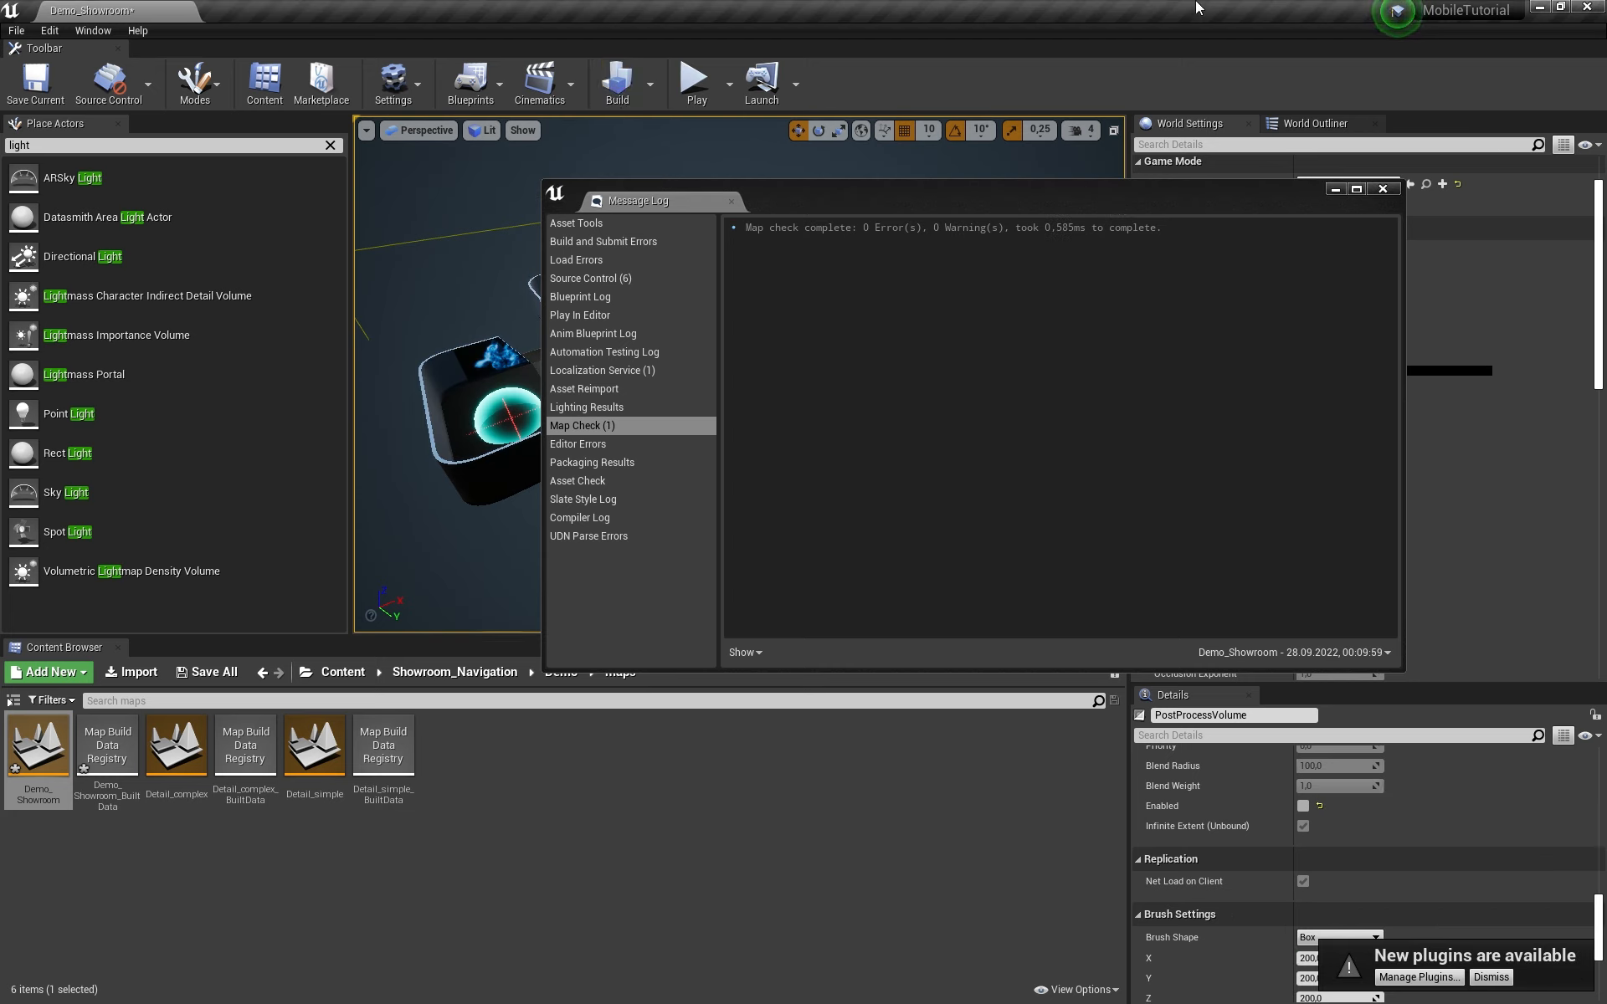
left_click(1383, 189)
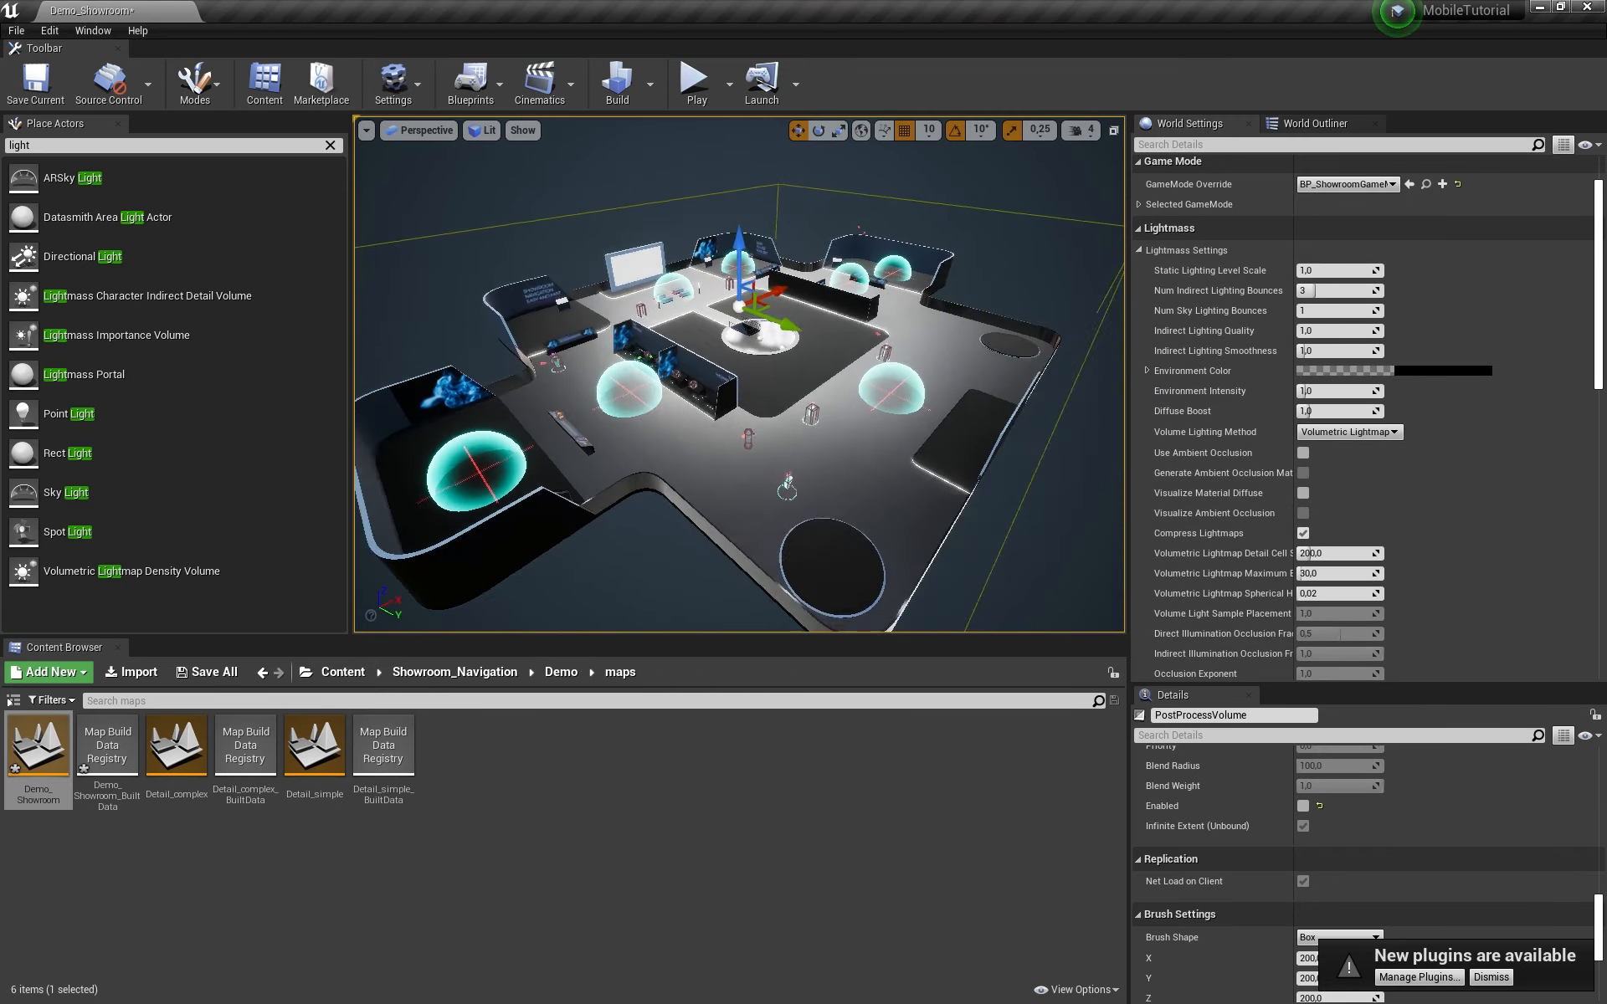
key("w")
mouse_move(739, 377)
right_mouse_down()
mouse_move(787, 394)
mouse_move(726, 368)
right_mouse_up()
Step: Switch the viewport from Lit to Lighting Only and look down on the showroom
left_click(484, 130)
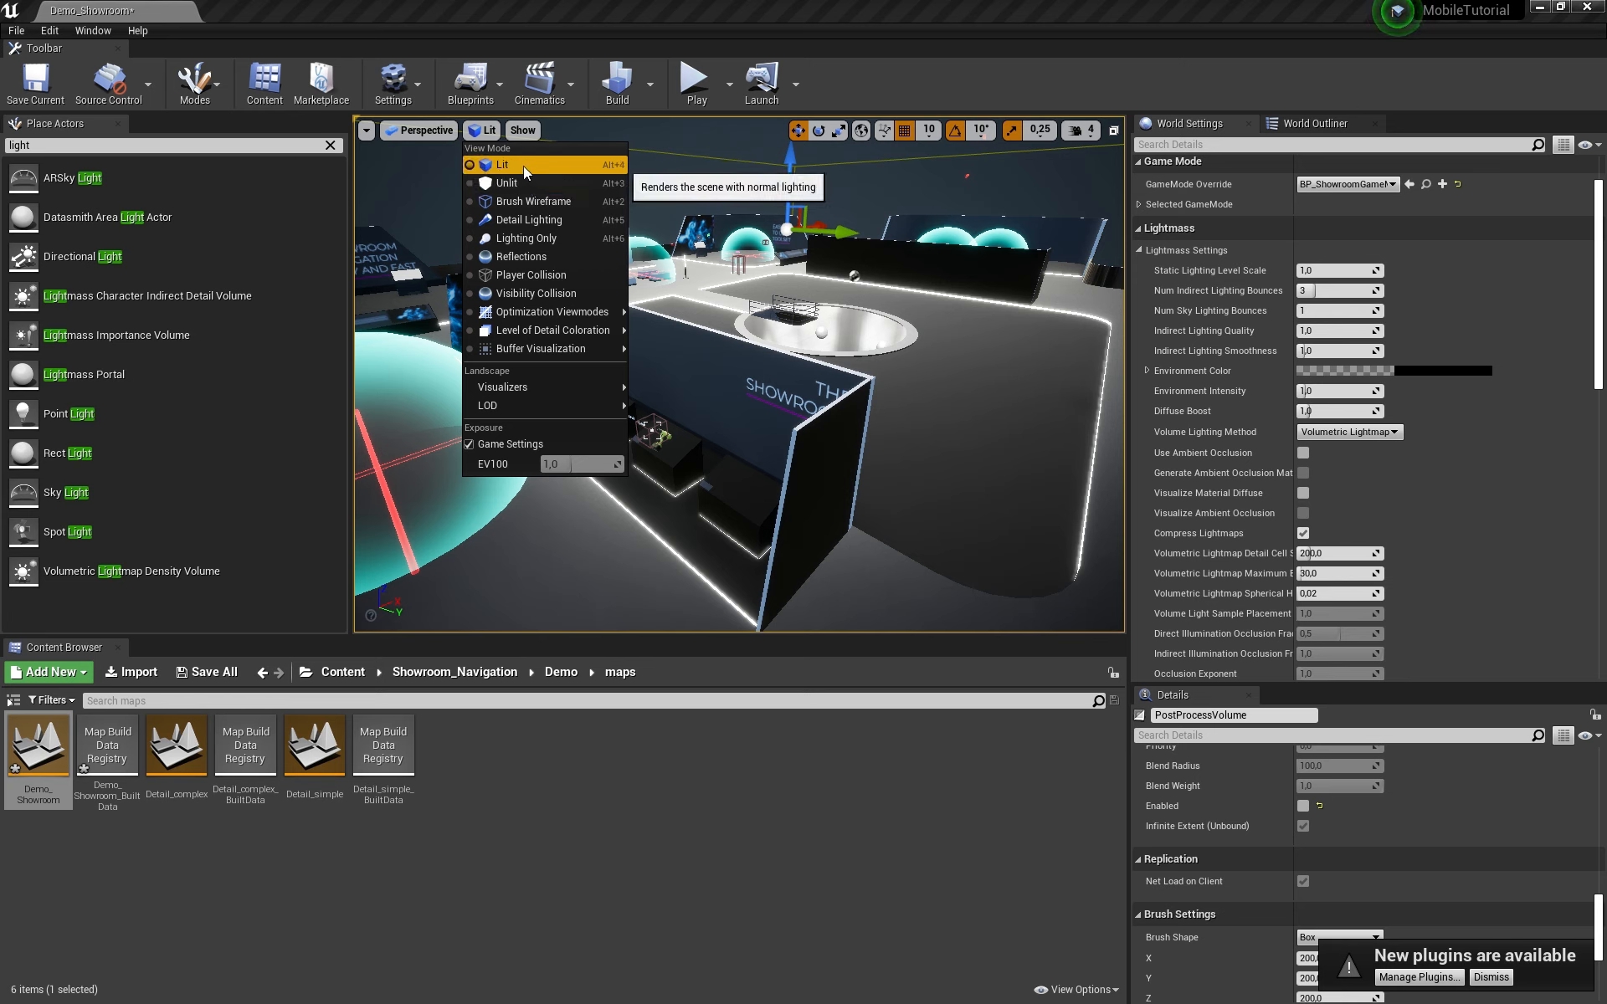
left_click(525, 238)
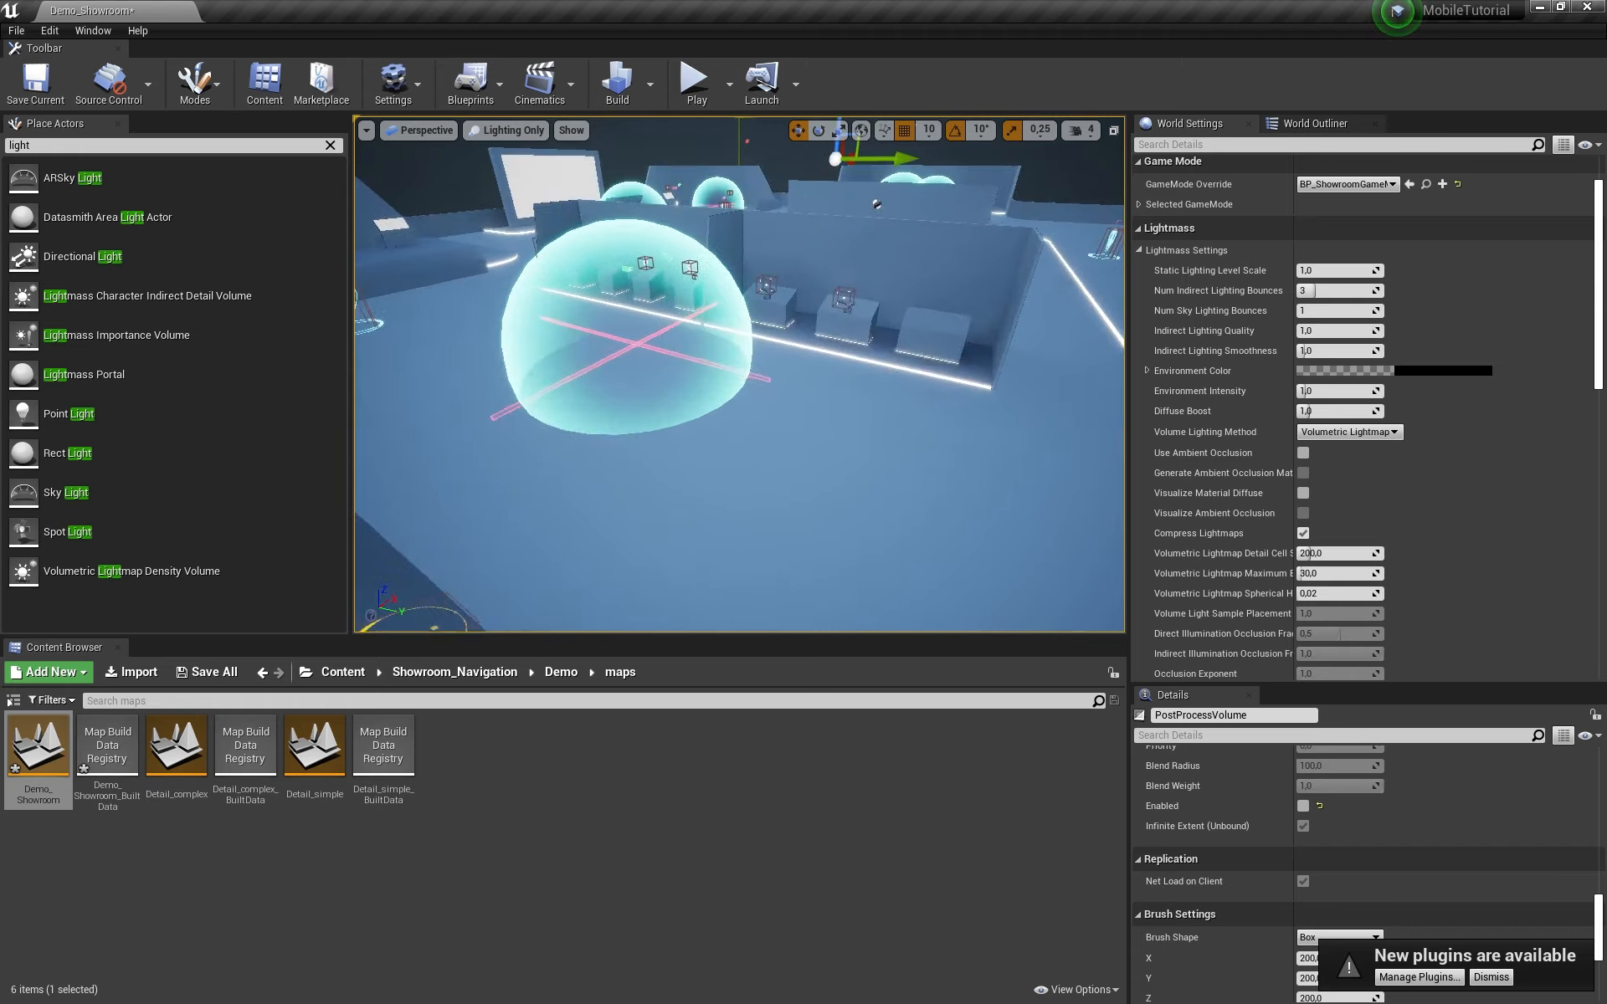
right_click_drag(739, 374, 618, 129)
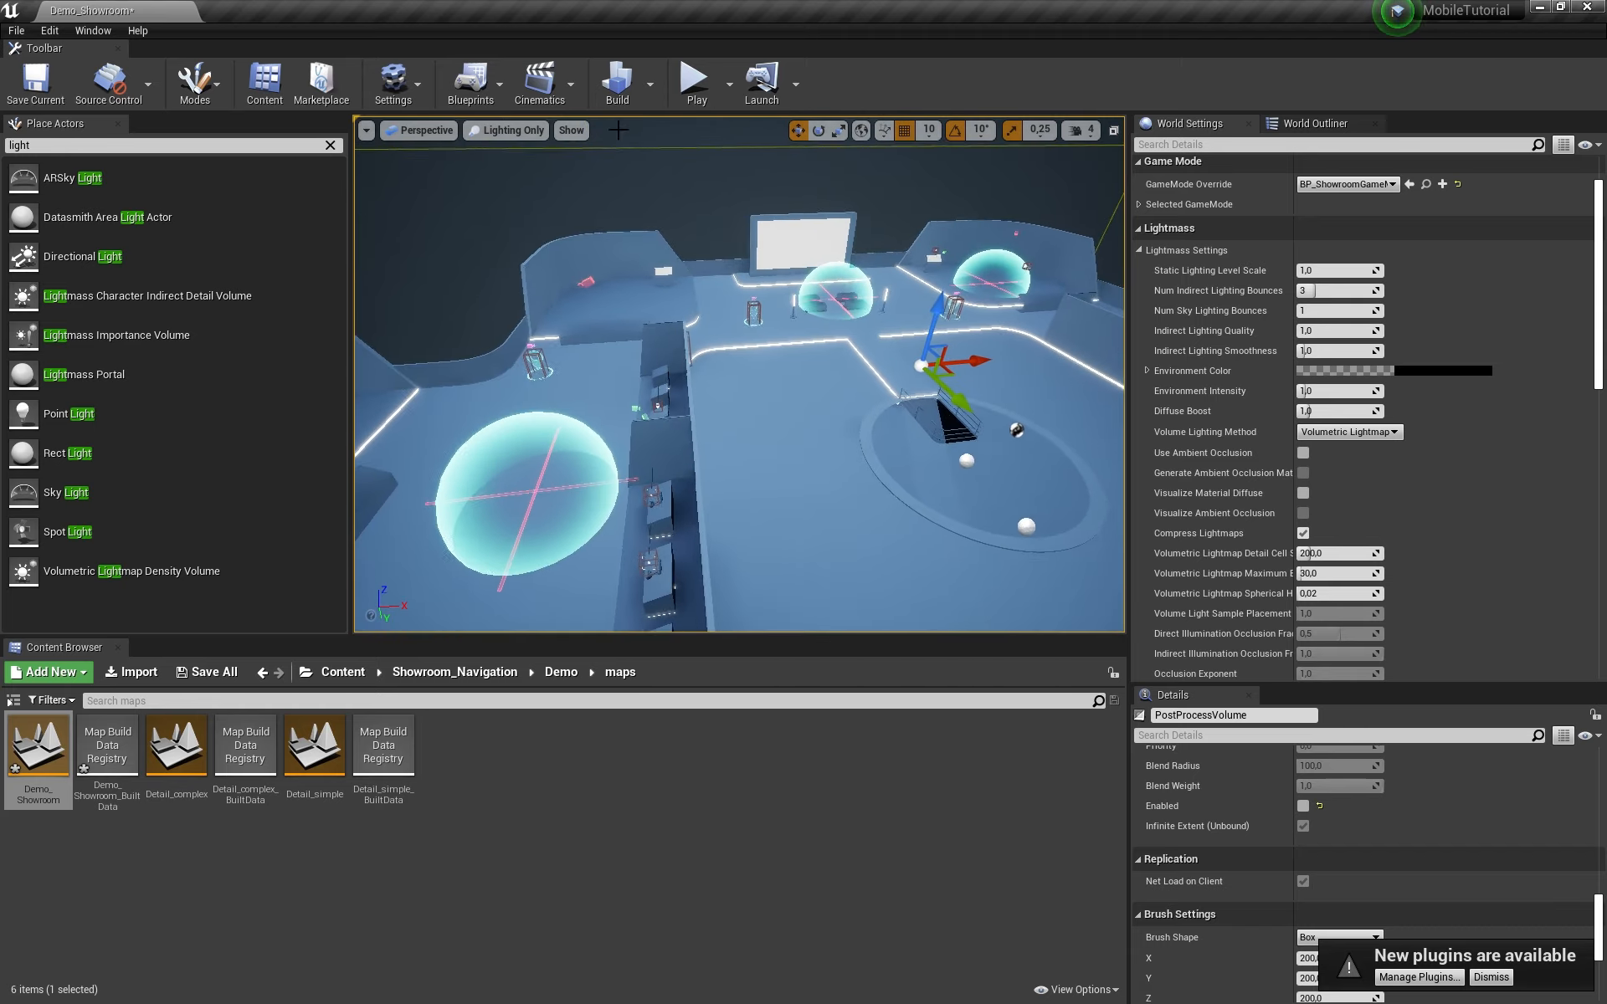
left_click(50, 30)
Step: Uncheck Bloom under Engine > Rendering > Default Settings in Project Settings
left_click(87, 258)
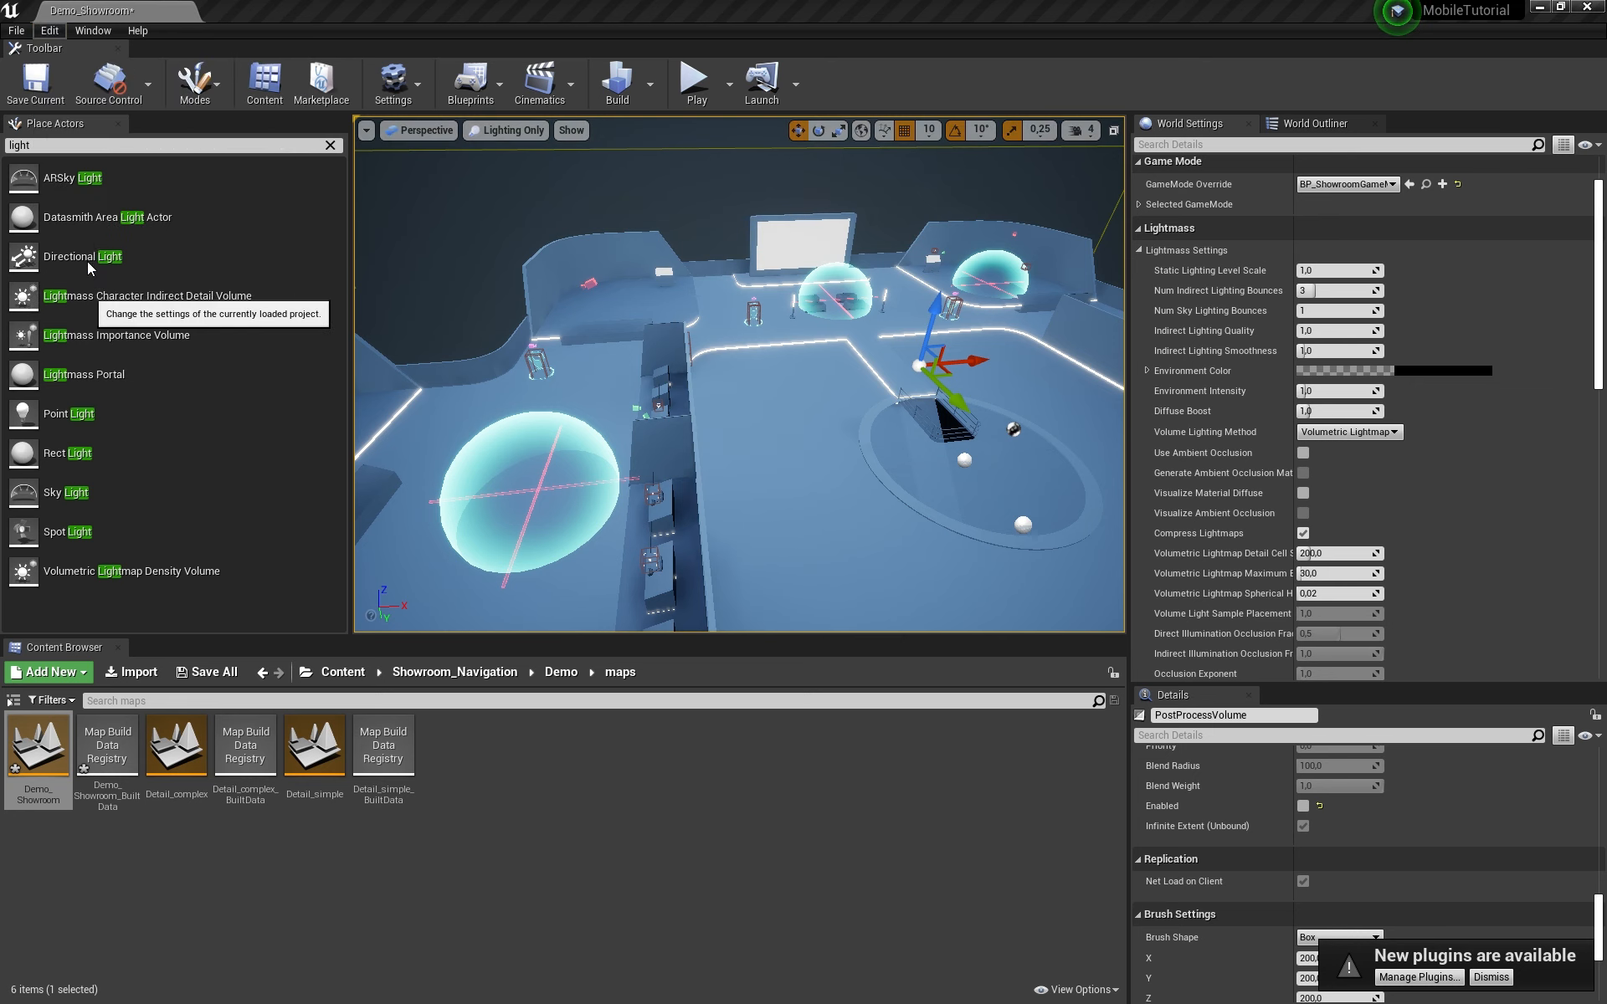
scroll(653, 469, "down", 2)
scroll(394, 544, "down", 3)
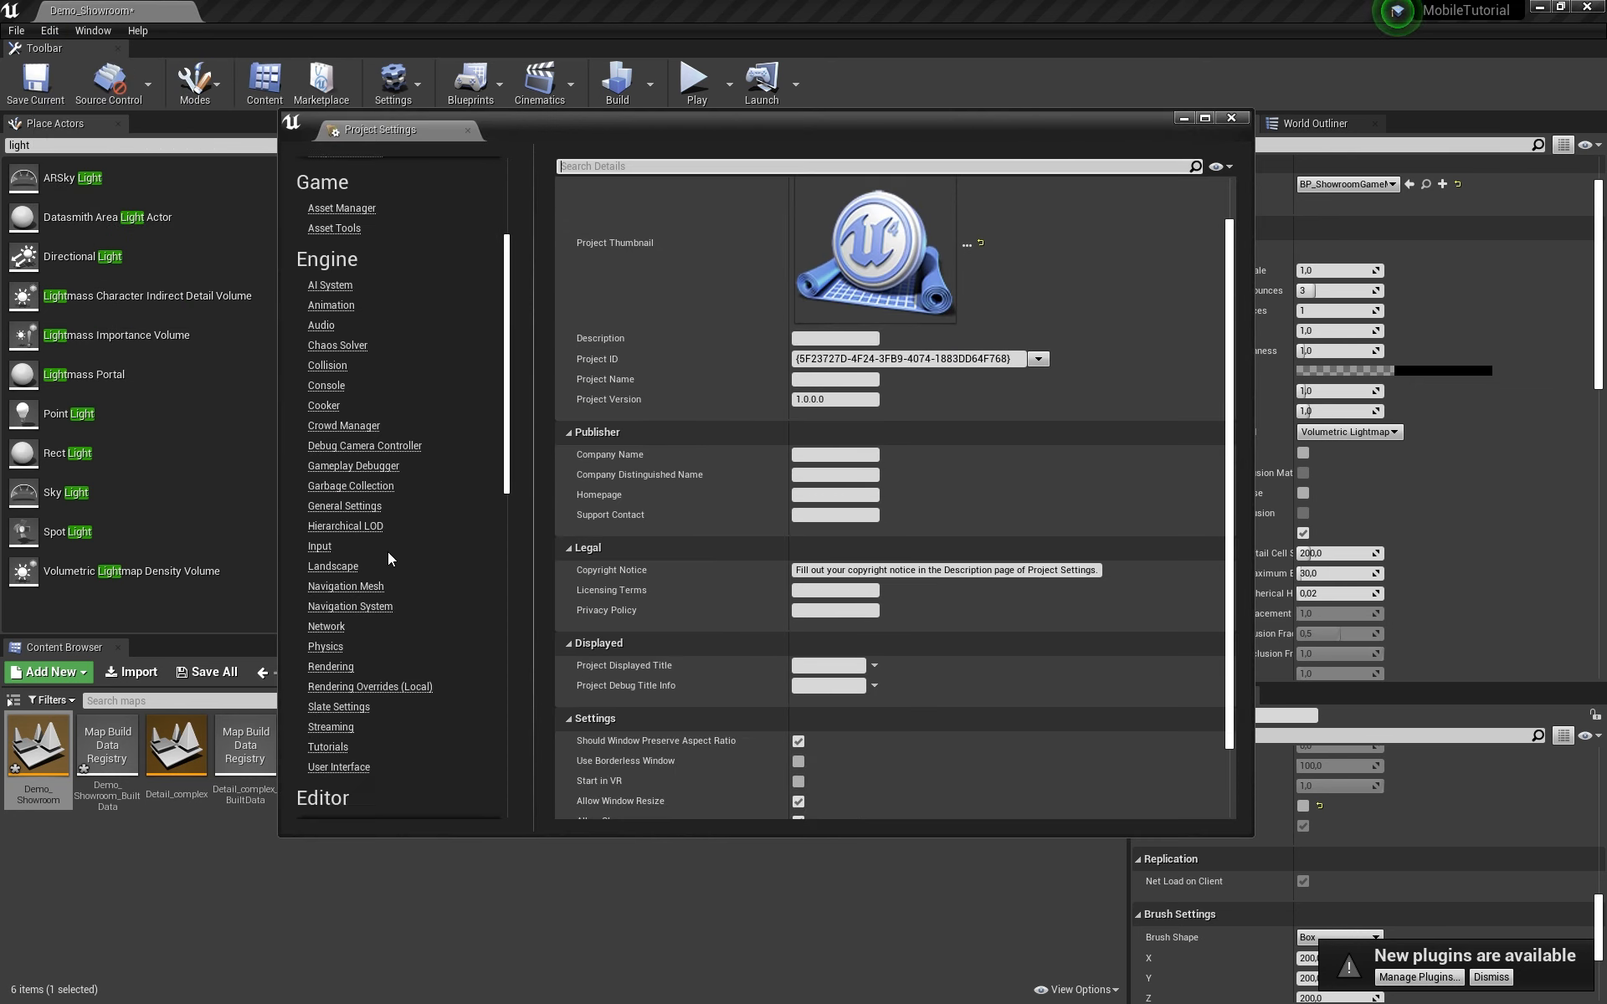
scroll(388, 554, "down", 8)
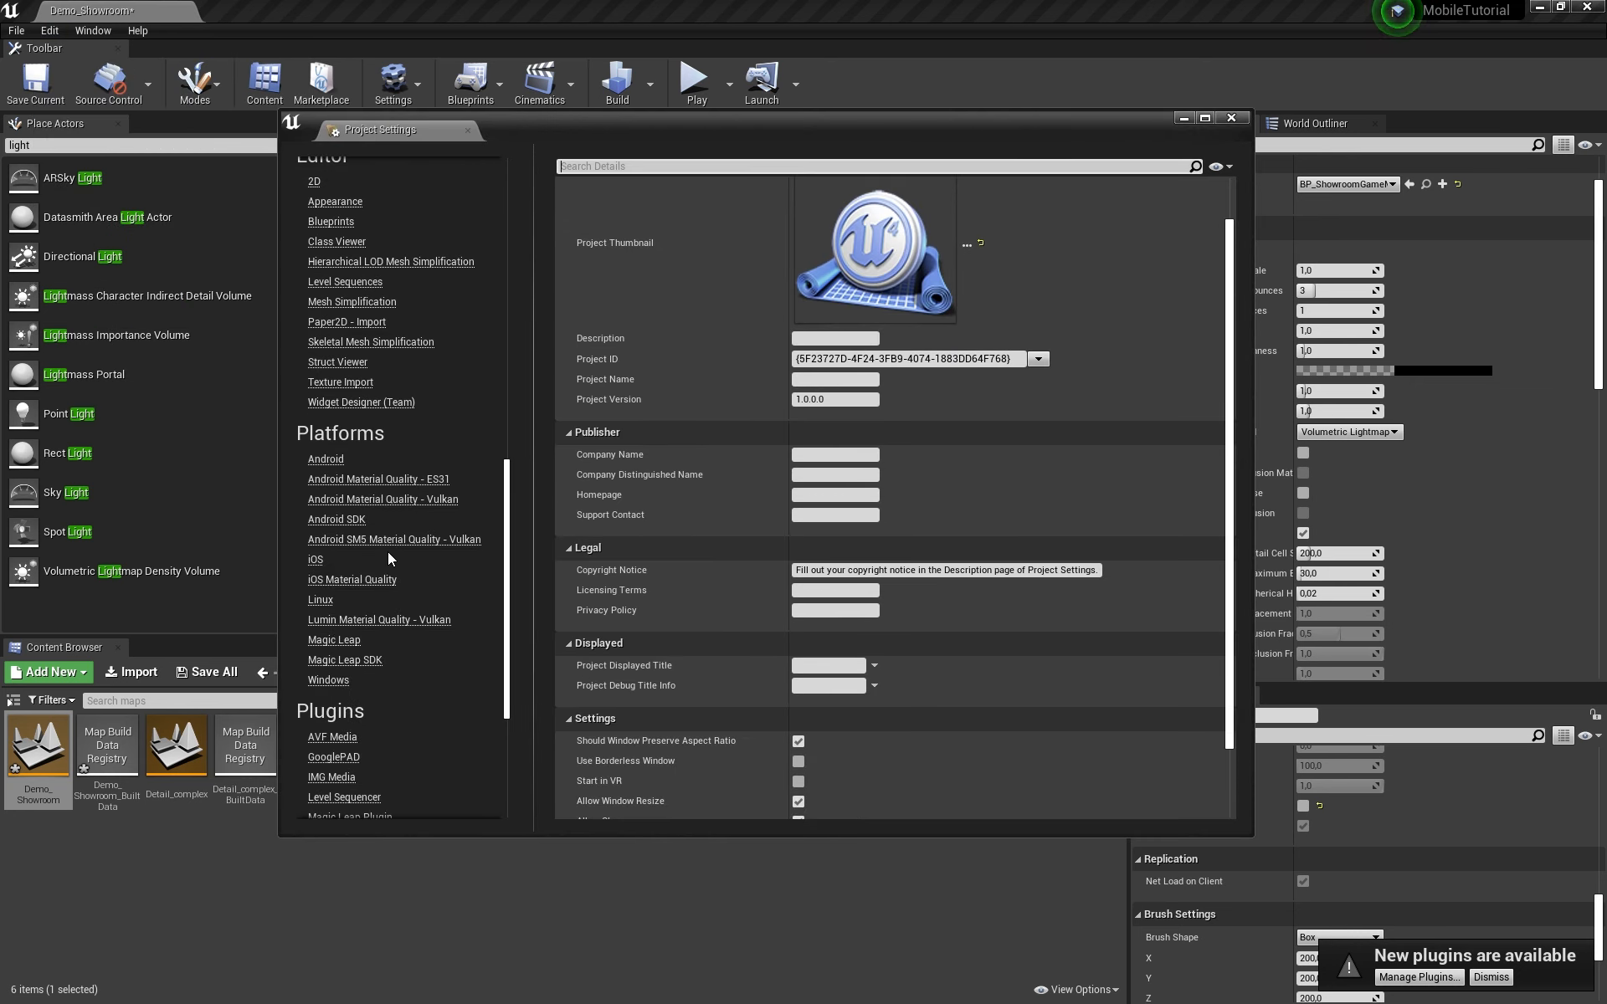
scroll(388, 550, "down", 4)
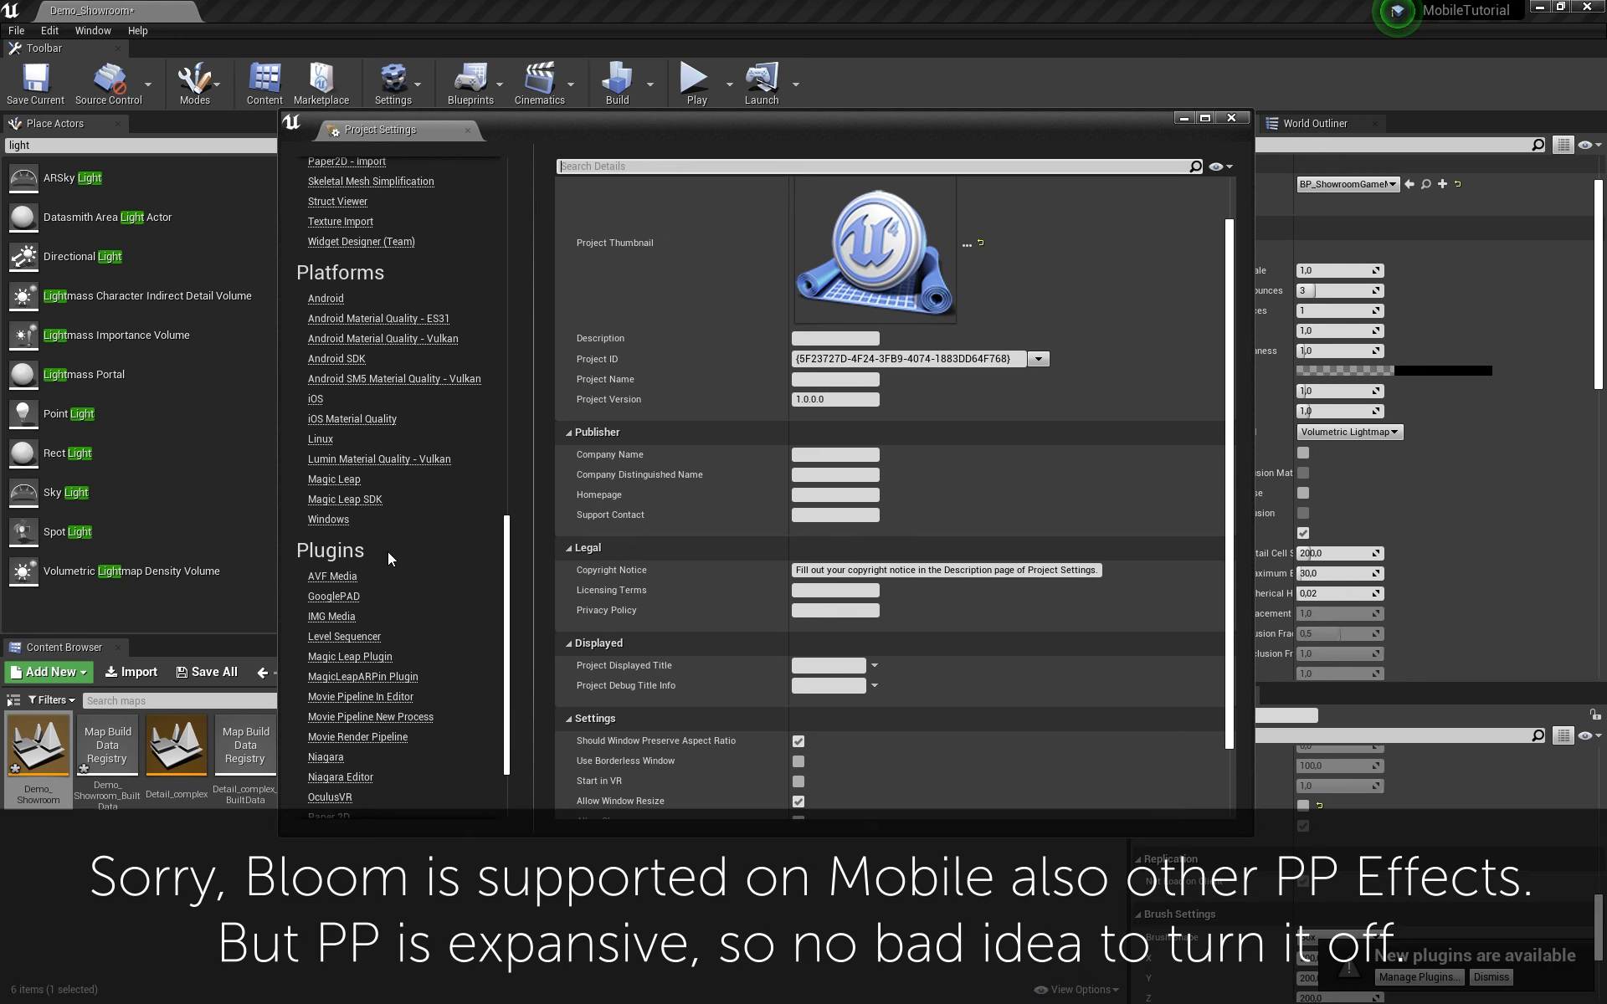
scroll(389, 550, "up", 3)
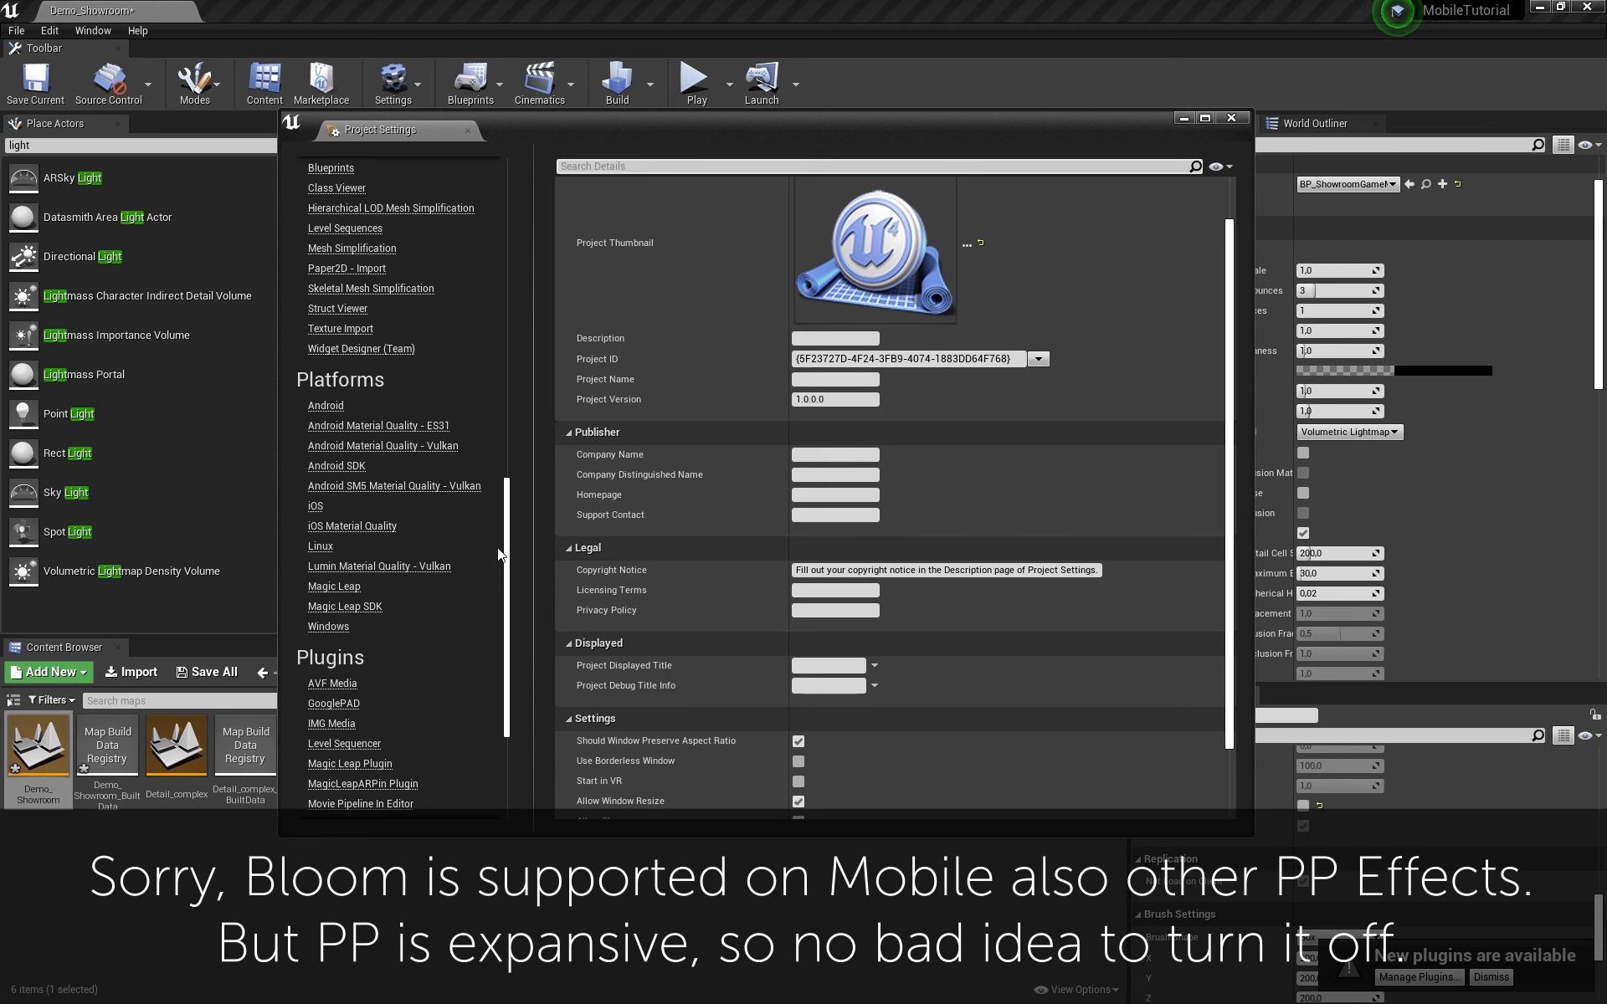
scroll(452, 539, "up", 7)
scroll(423, 522, "up", 6)
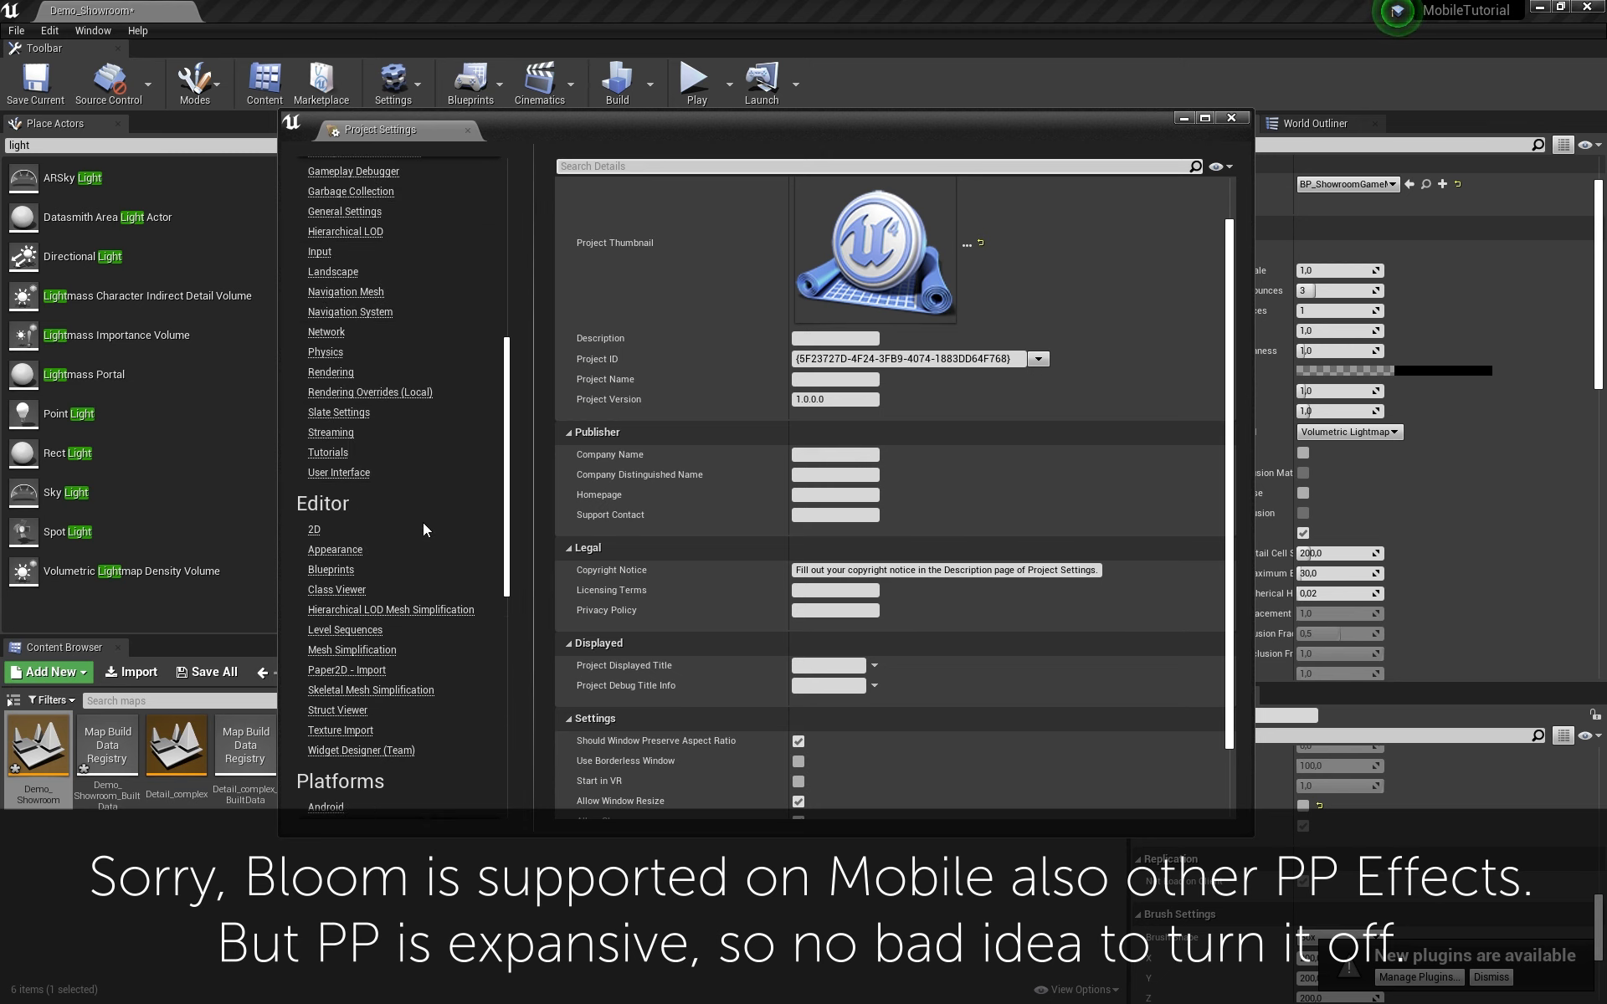
left_click(330, 426)
scroll(684, 538, "down", 10)
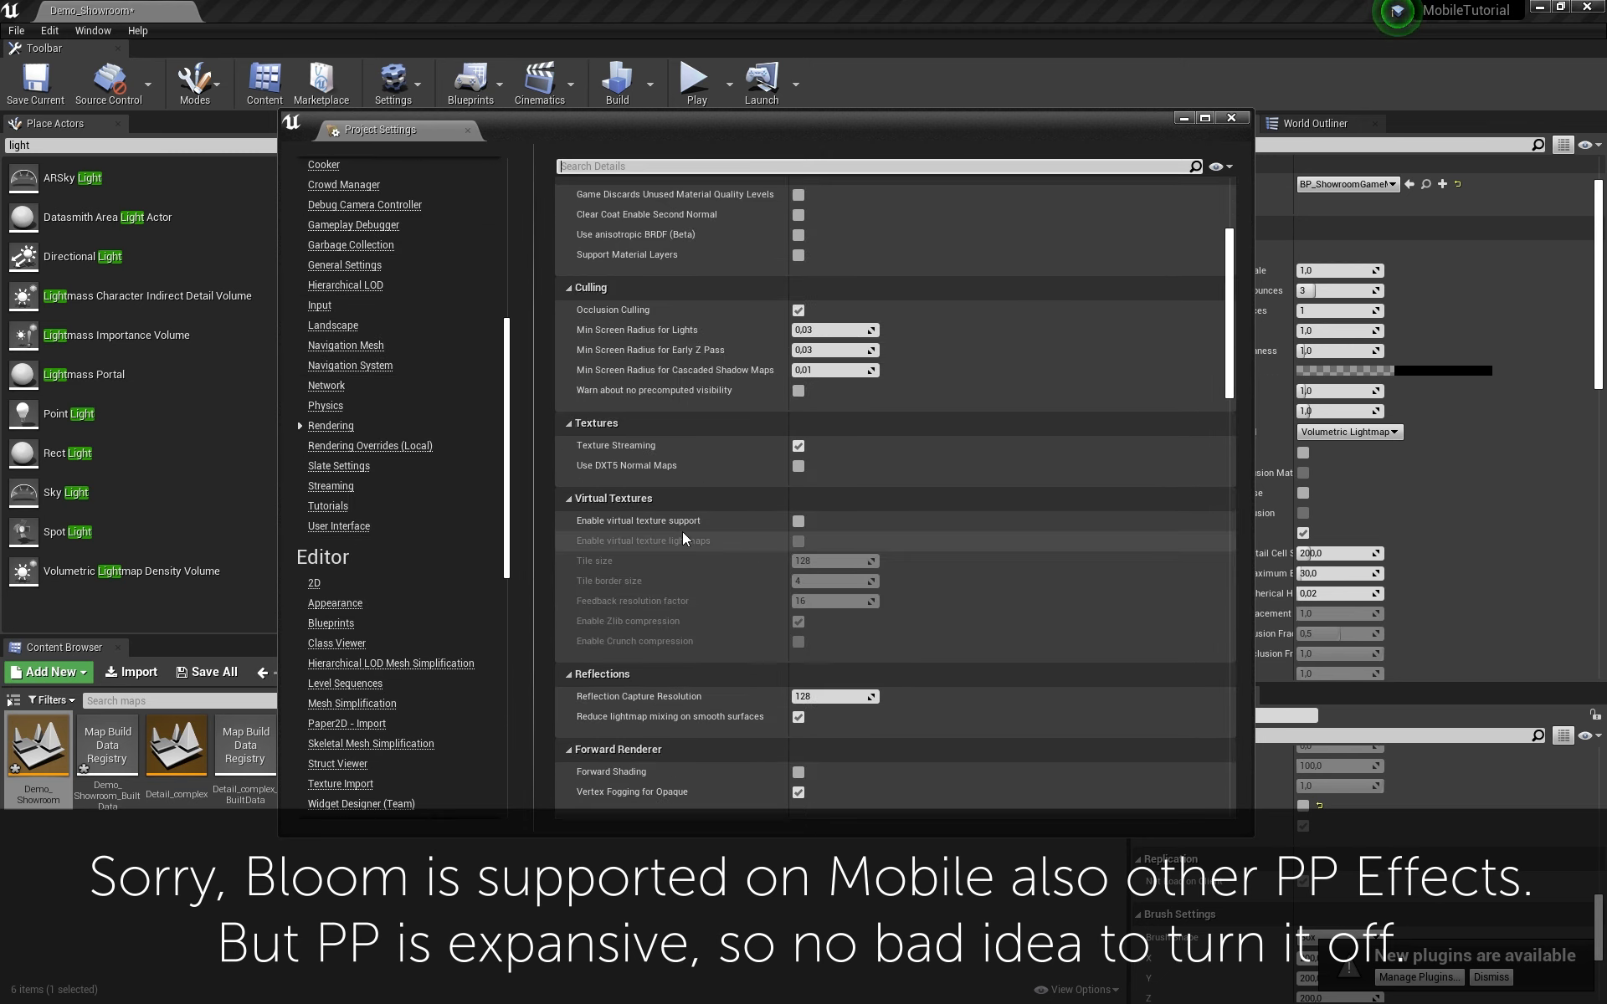
scroll(637, 411, "down", 4)
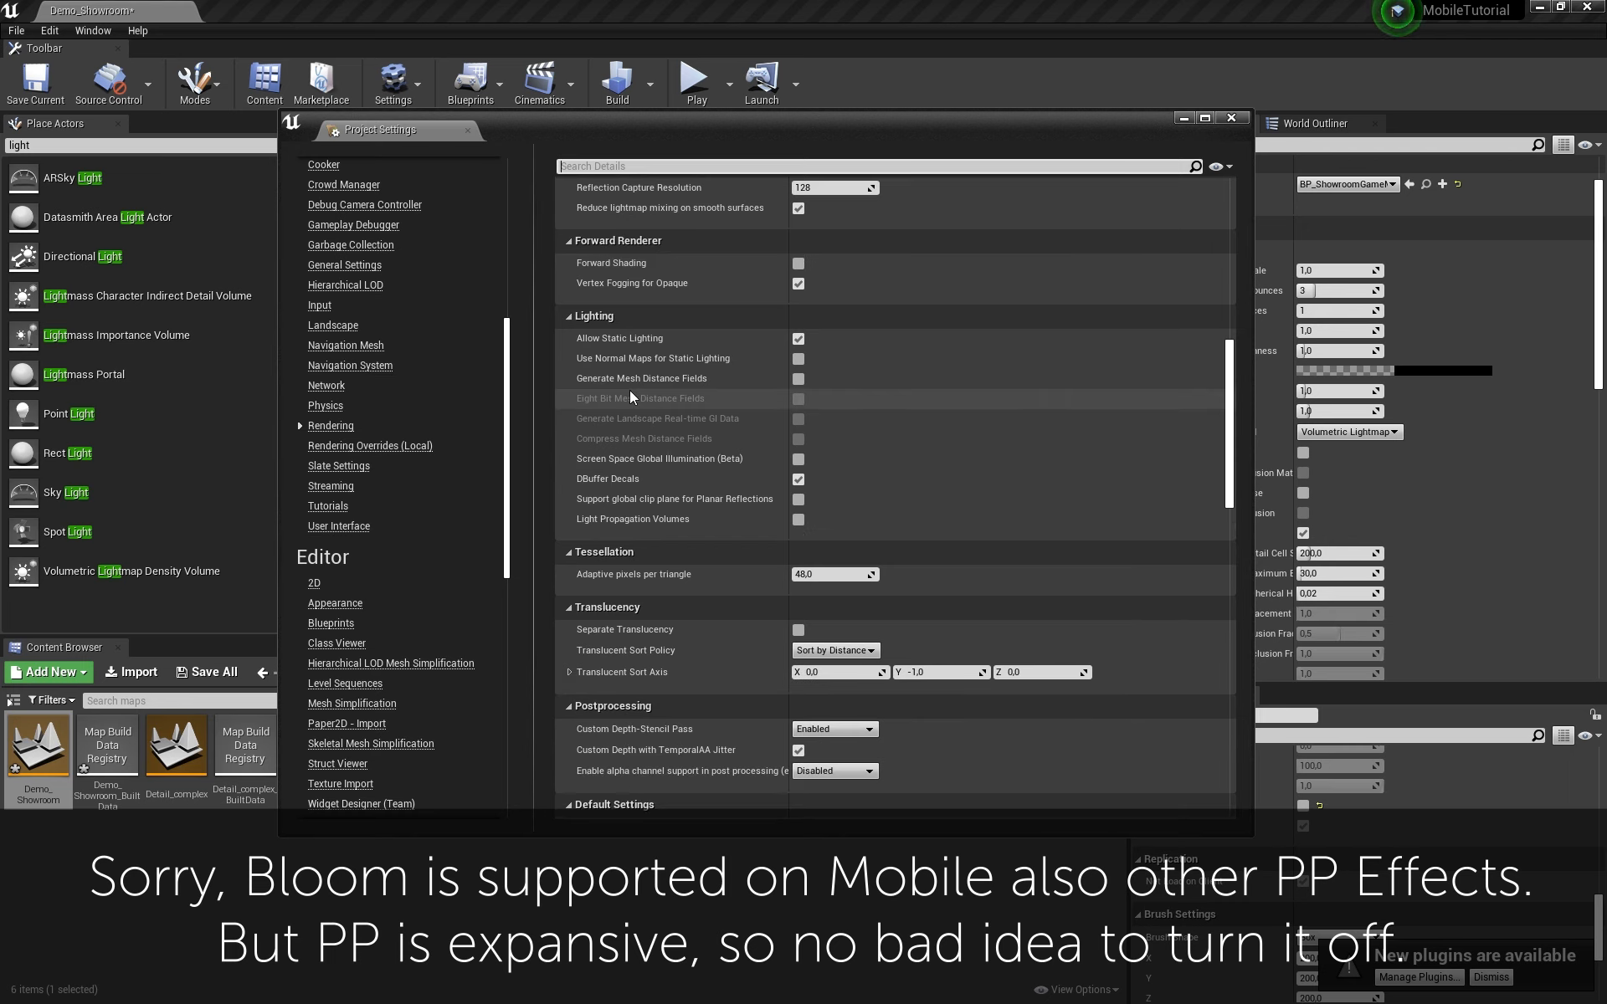
scroll(633, 398, "down", 10)
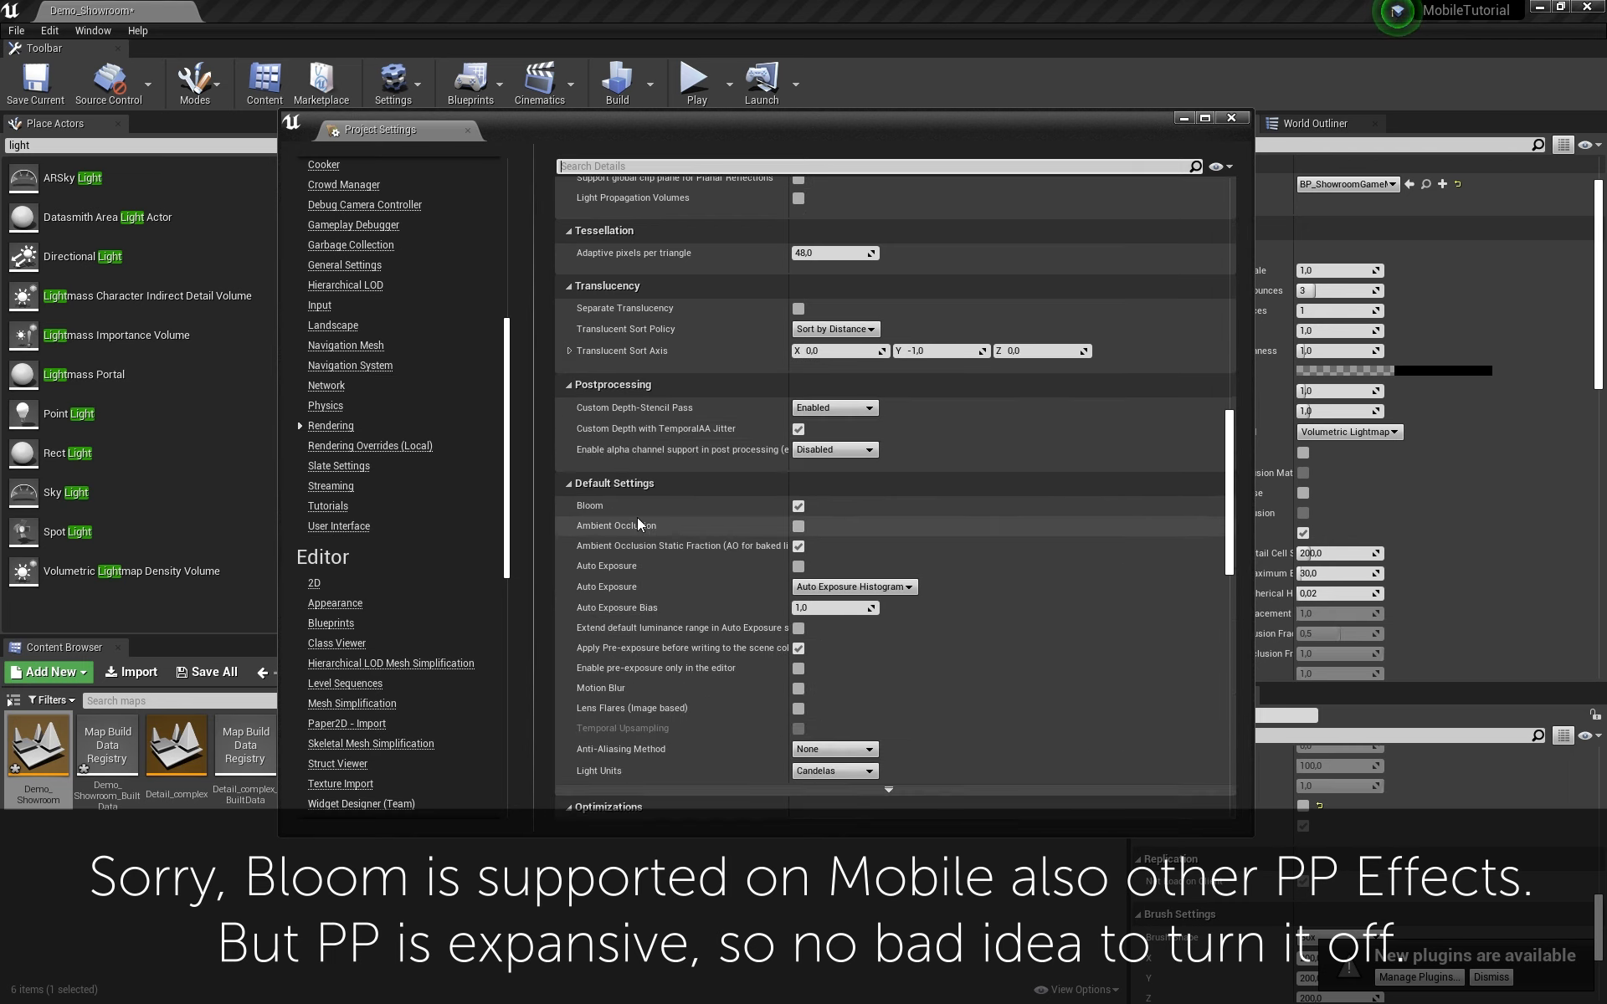
scroll(644, 520, "down", 3)
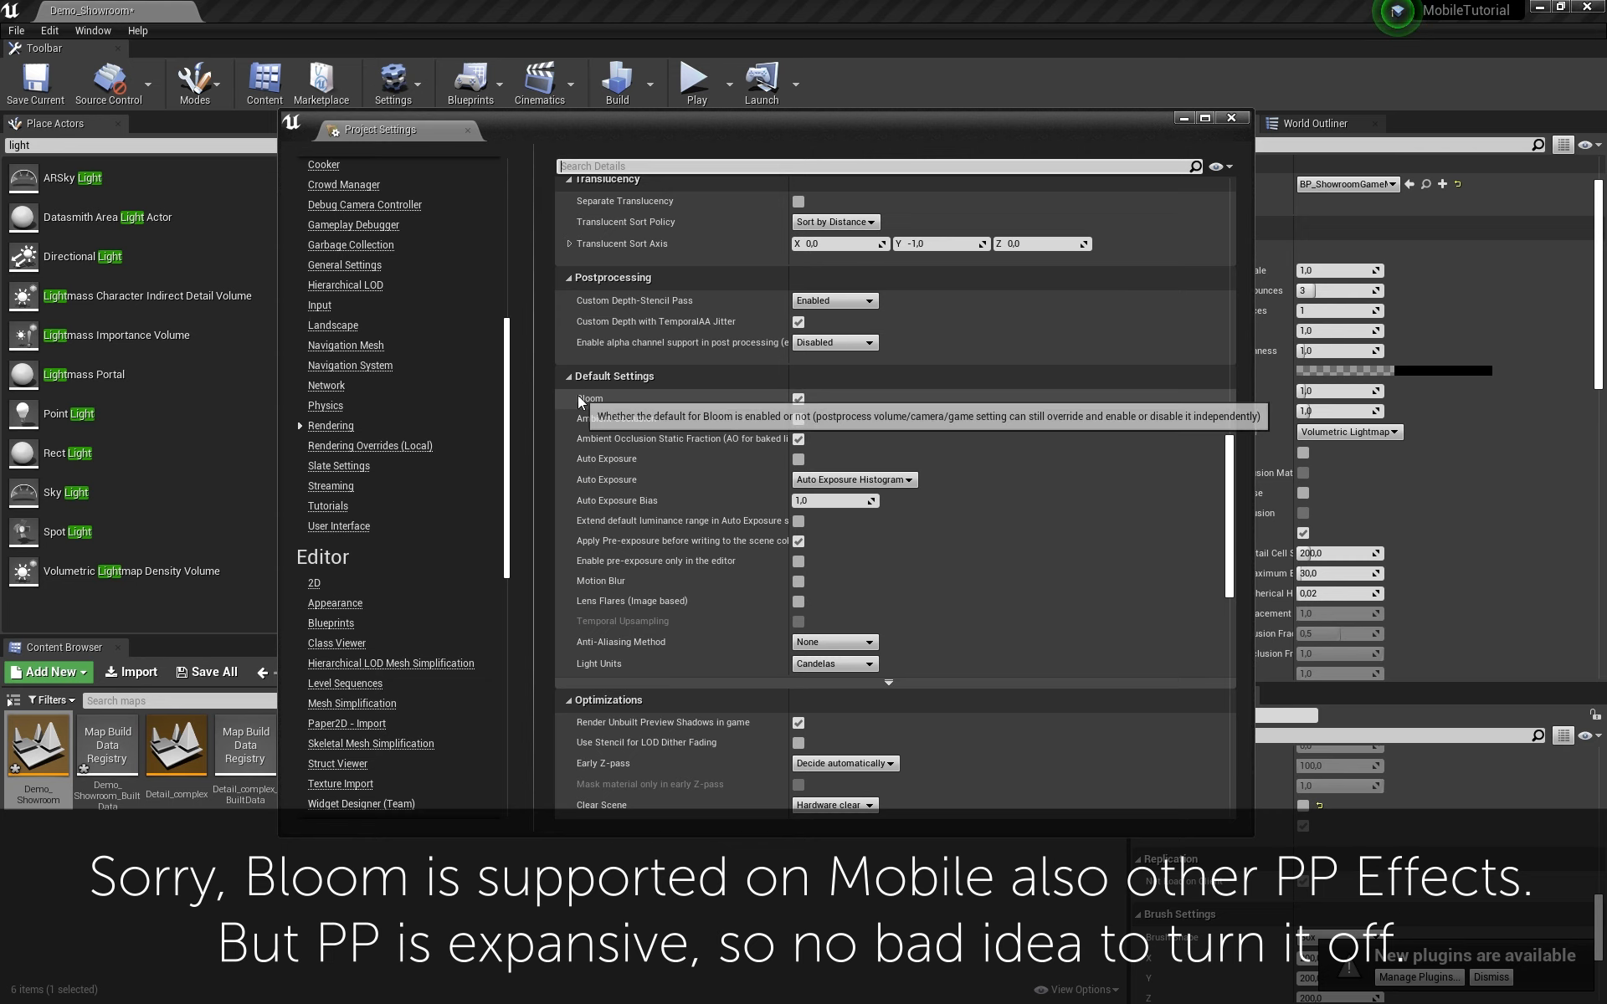
left_click(799, 400)
left_click_drag(956, 137, 837, 589)
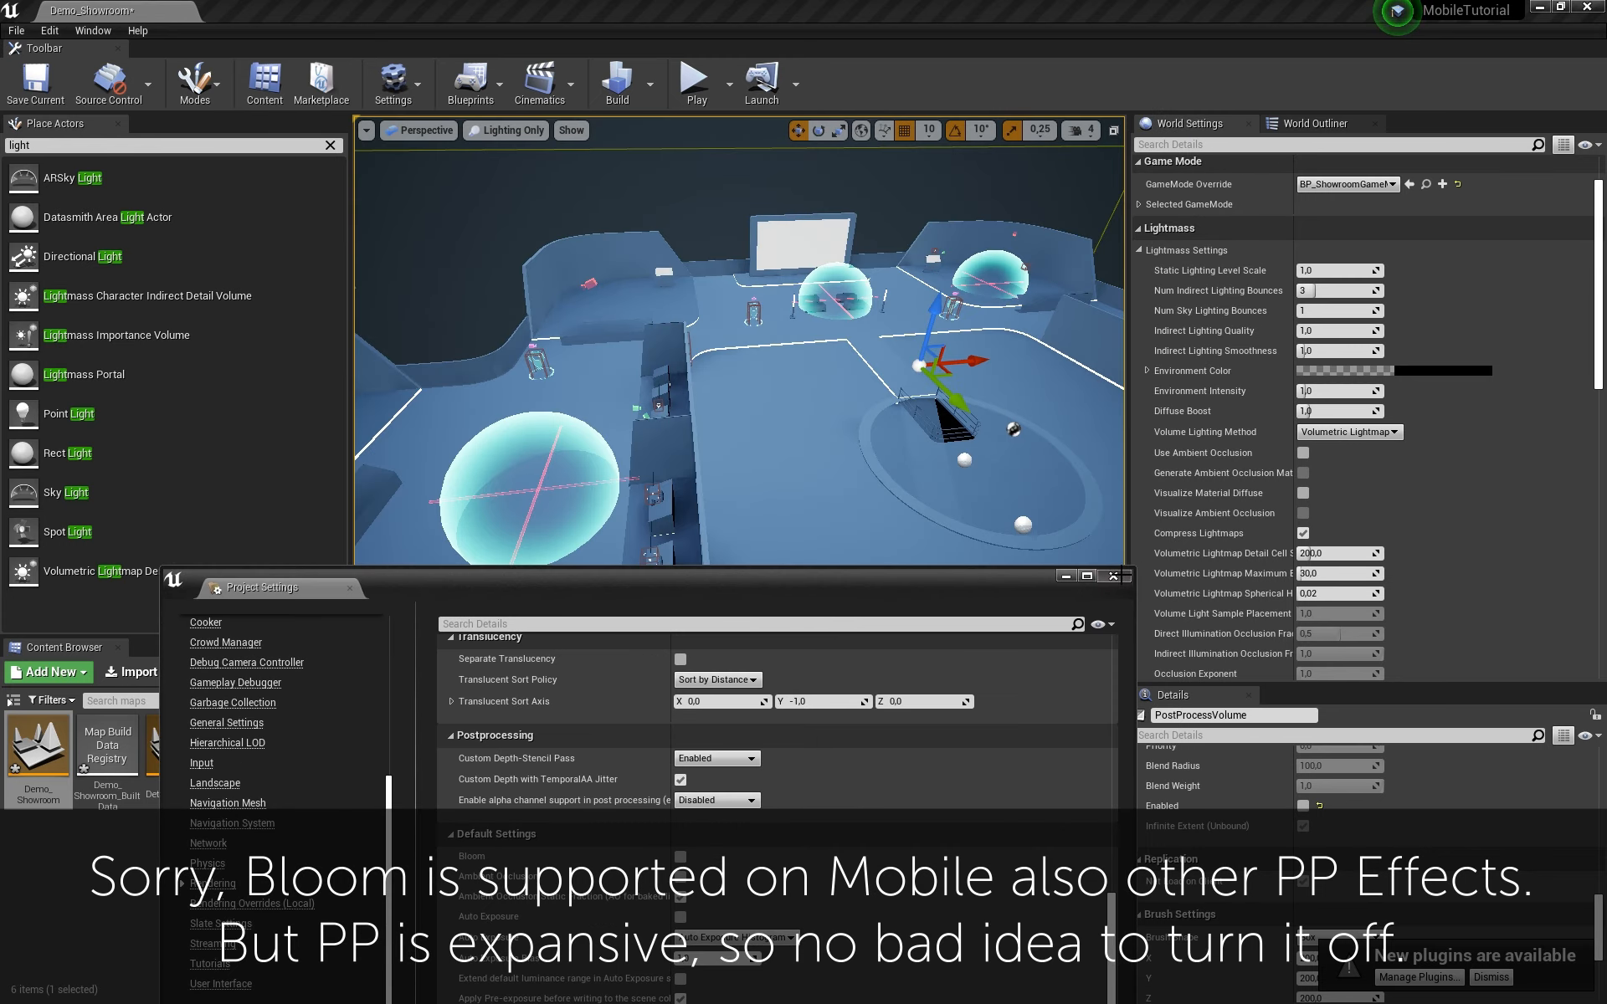
Step: Close Project Settings, expand the level's Lightmaps and enable Lightmass ambient occlusion in World Settings
left_click(1120, 576)
right_click_drag(871, 419, 846, 352)
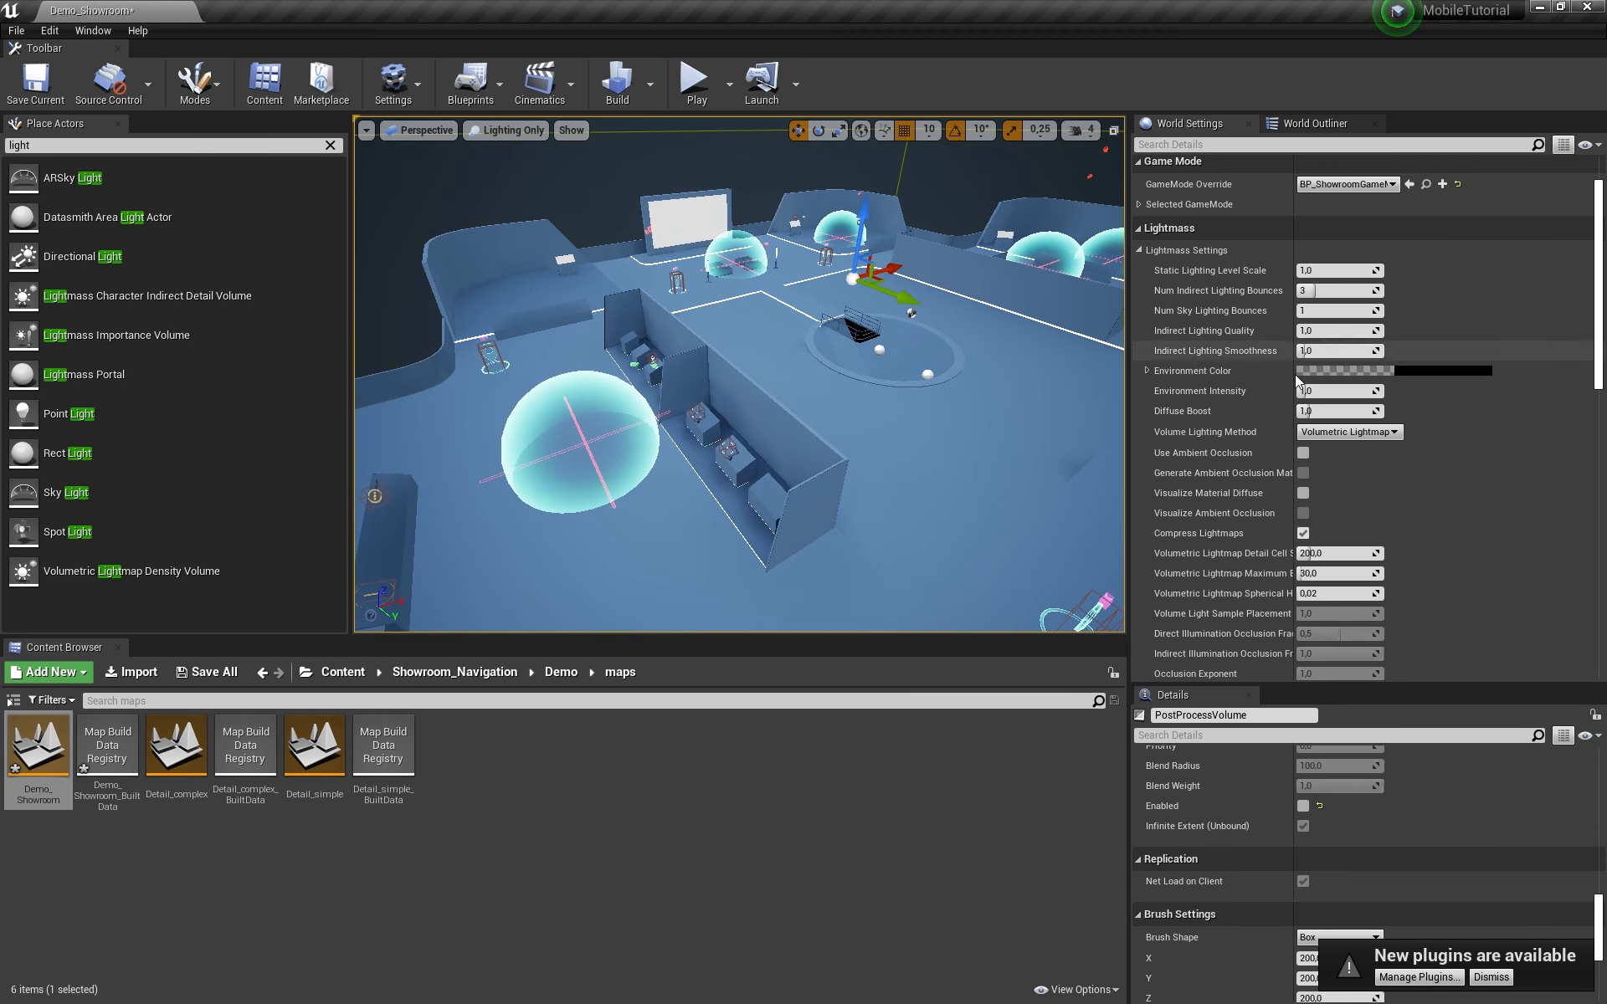
scroll(1475, 521, "down", 5)
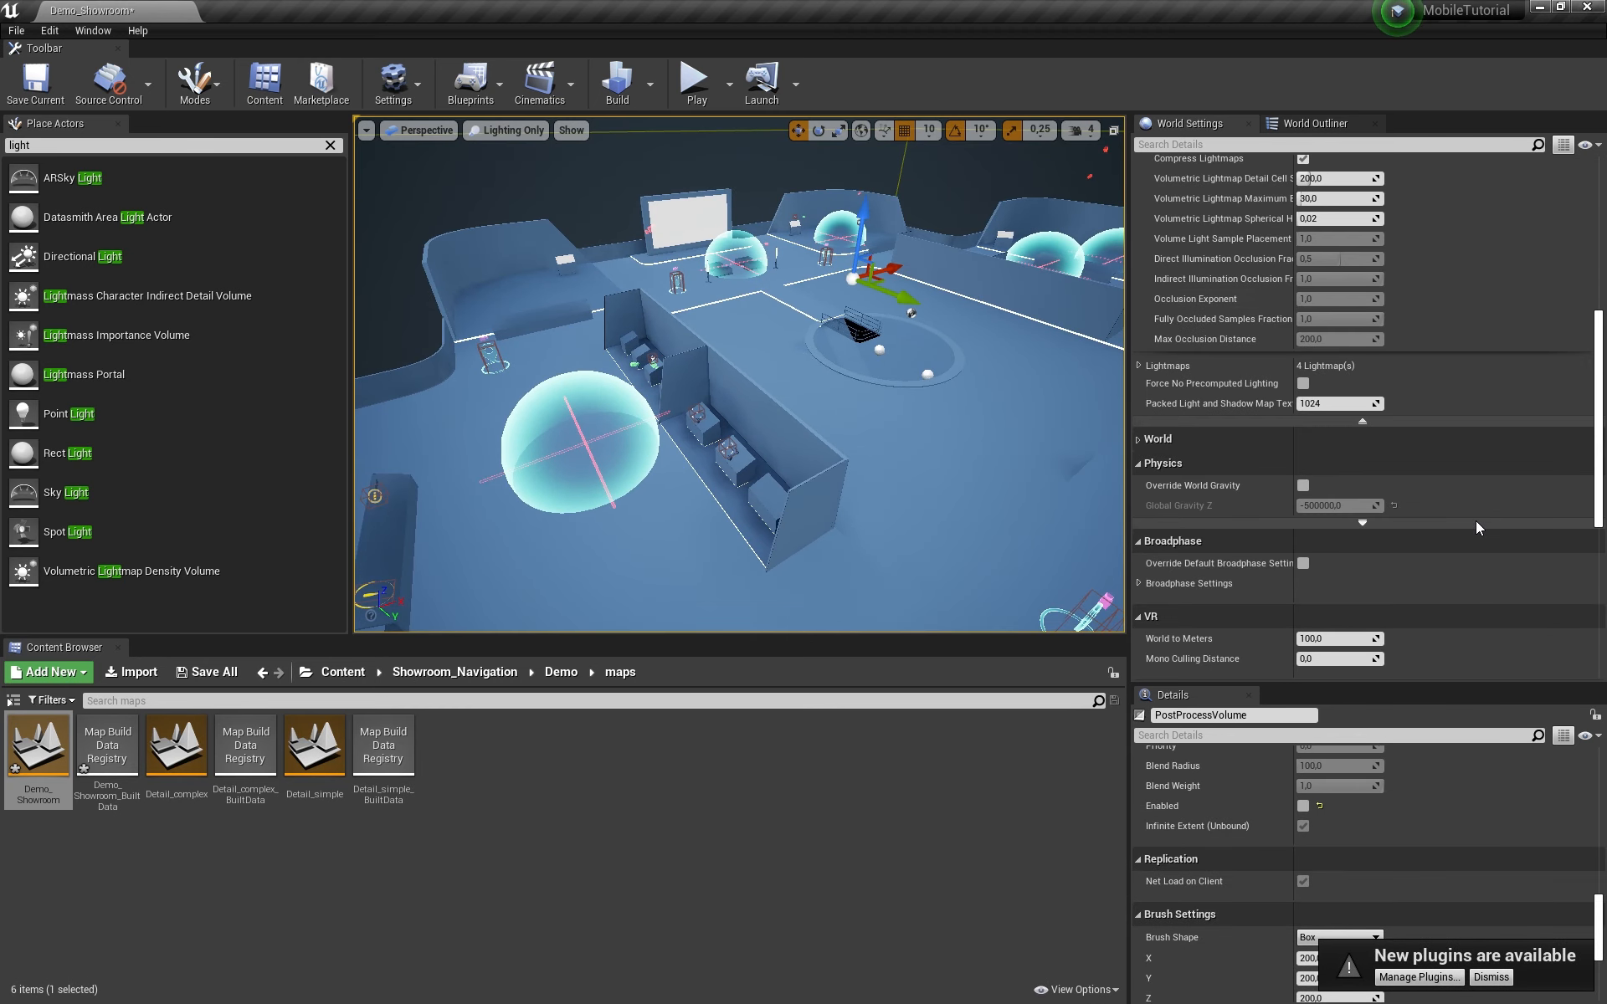
left_click(1139, 366)
scroll(1225, 414, "up", 2)
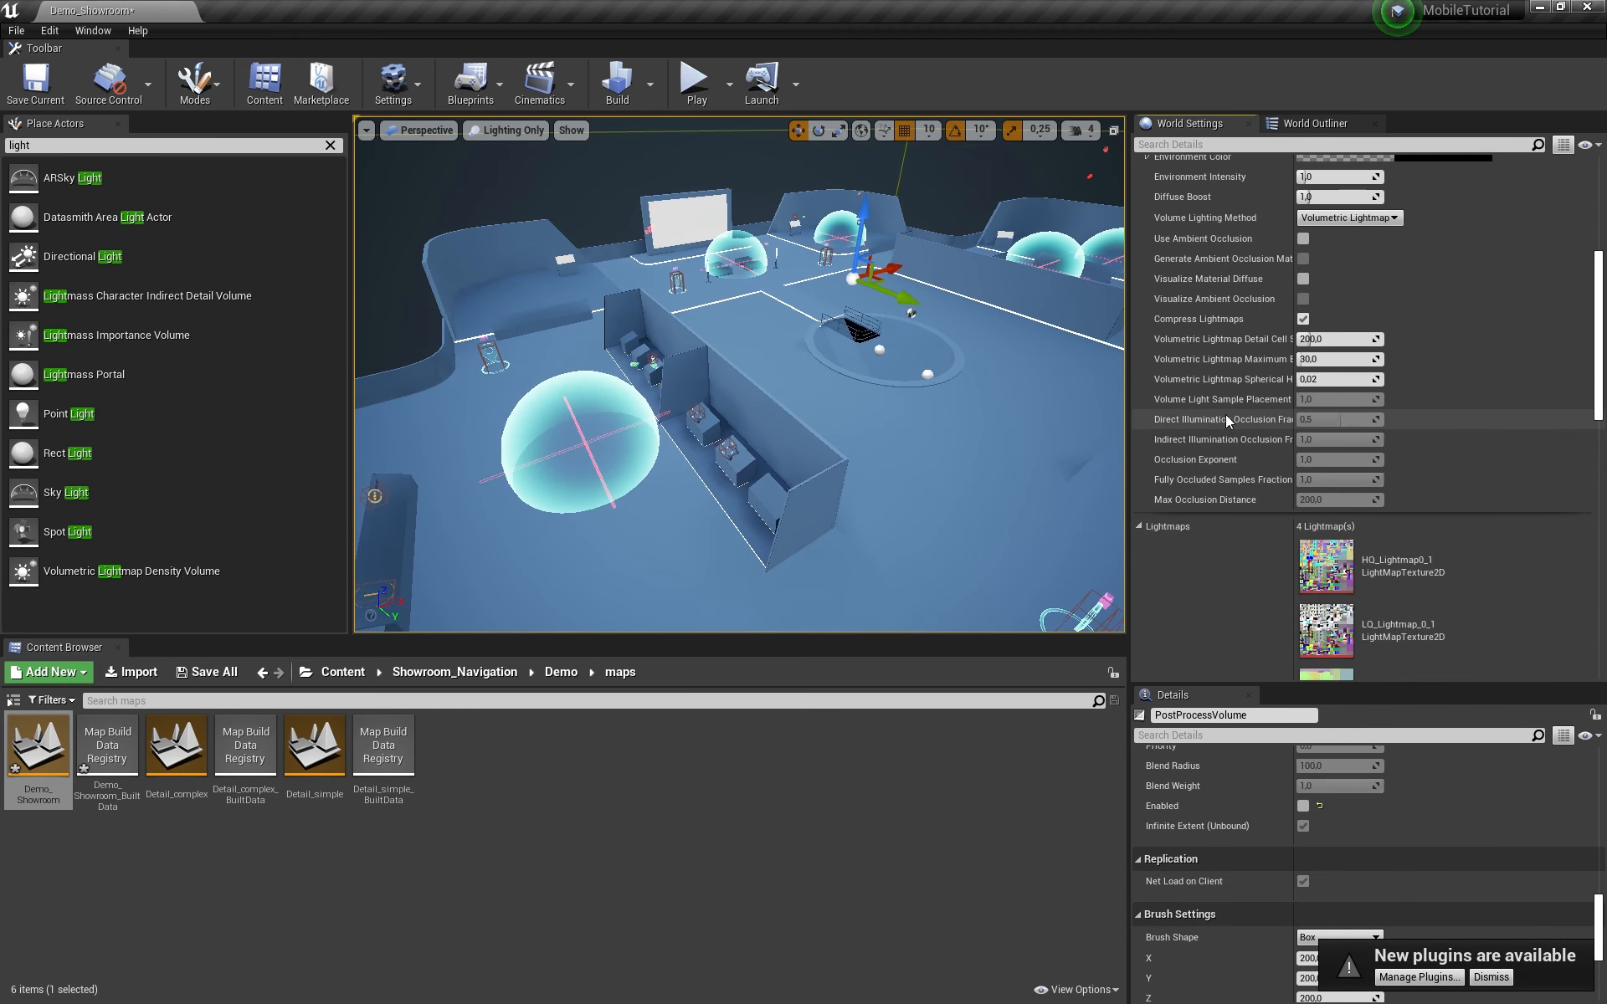
scroll(1226, 414, "down", 4)
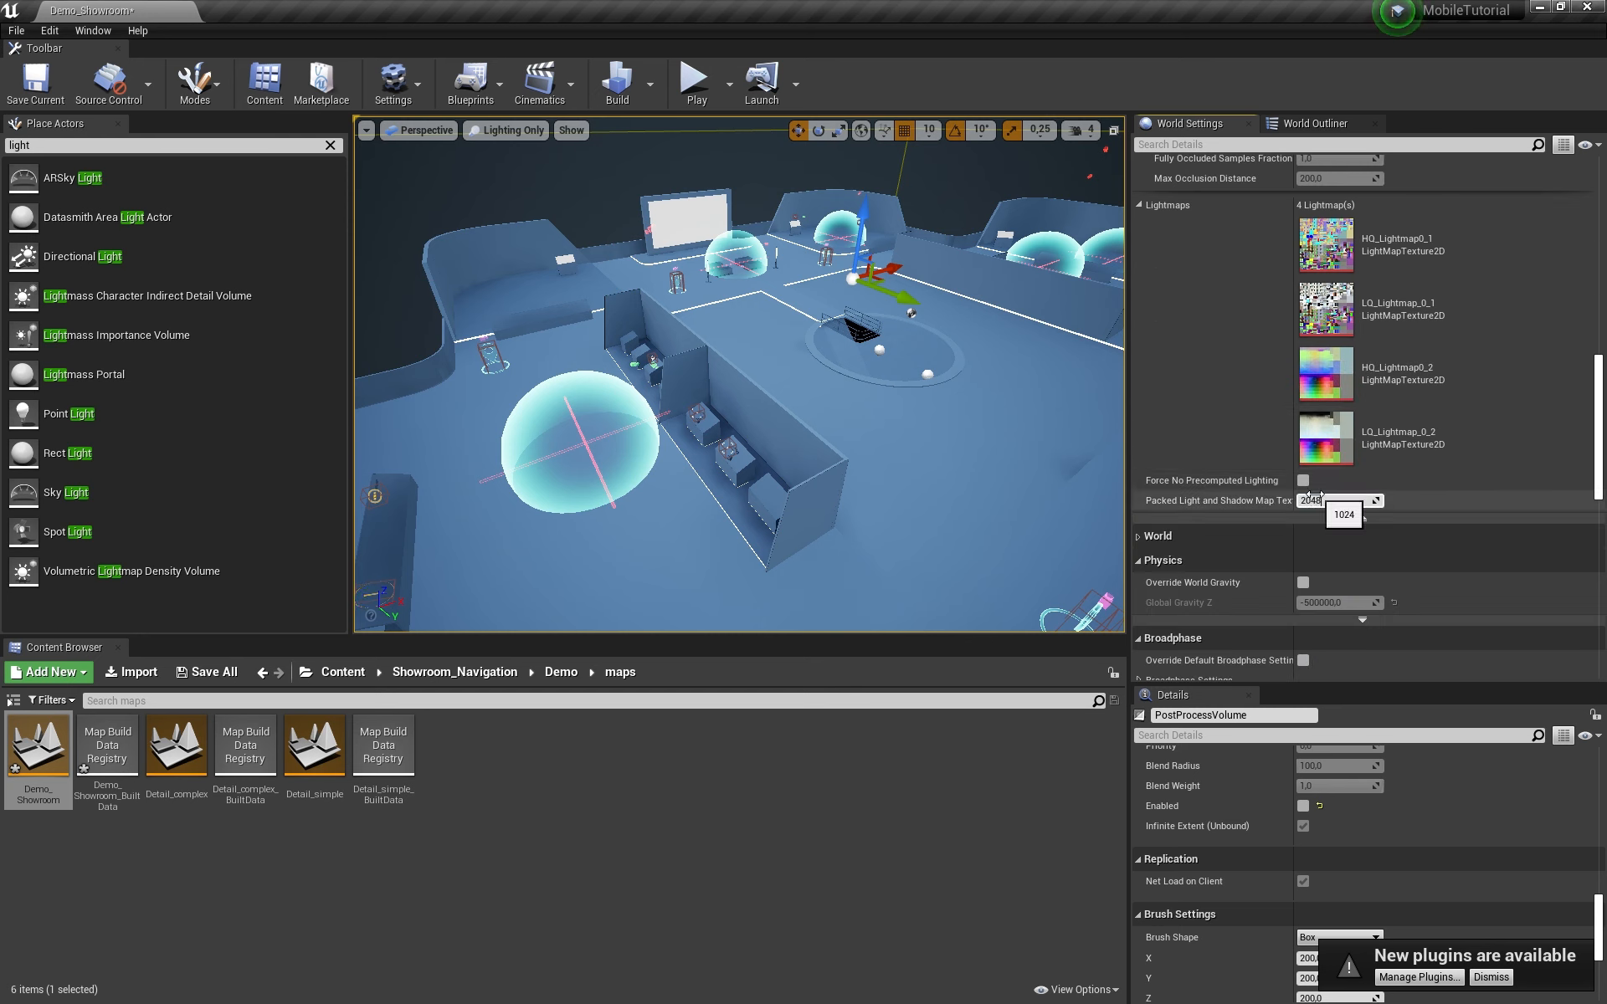
scroll(1258, 315, "up", 4)
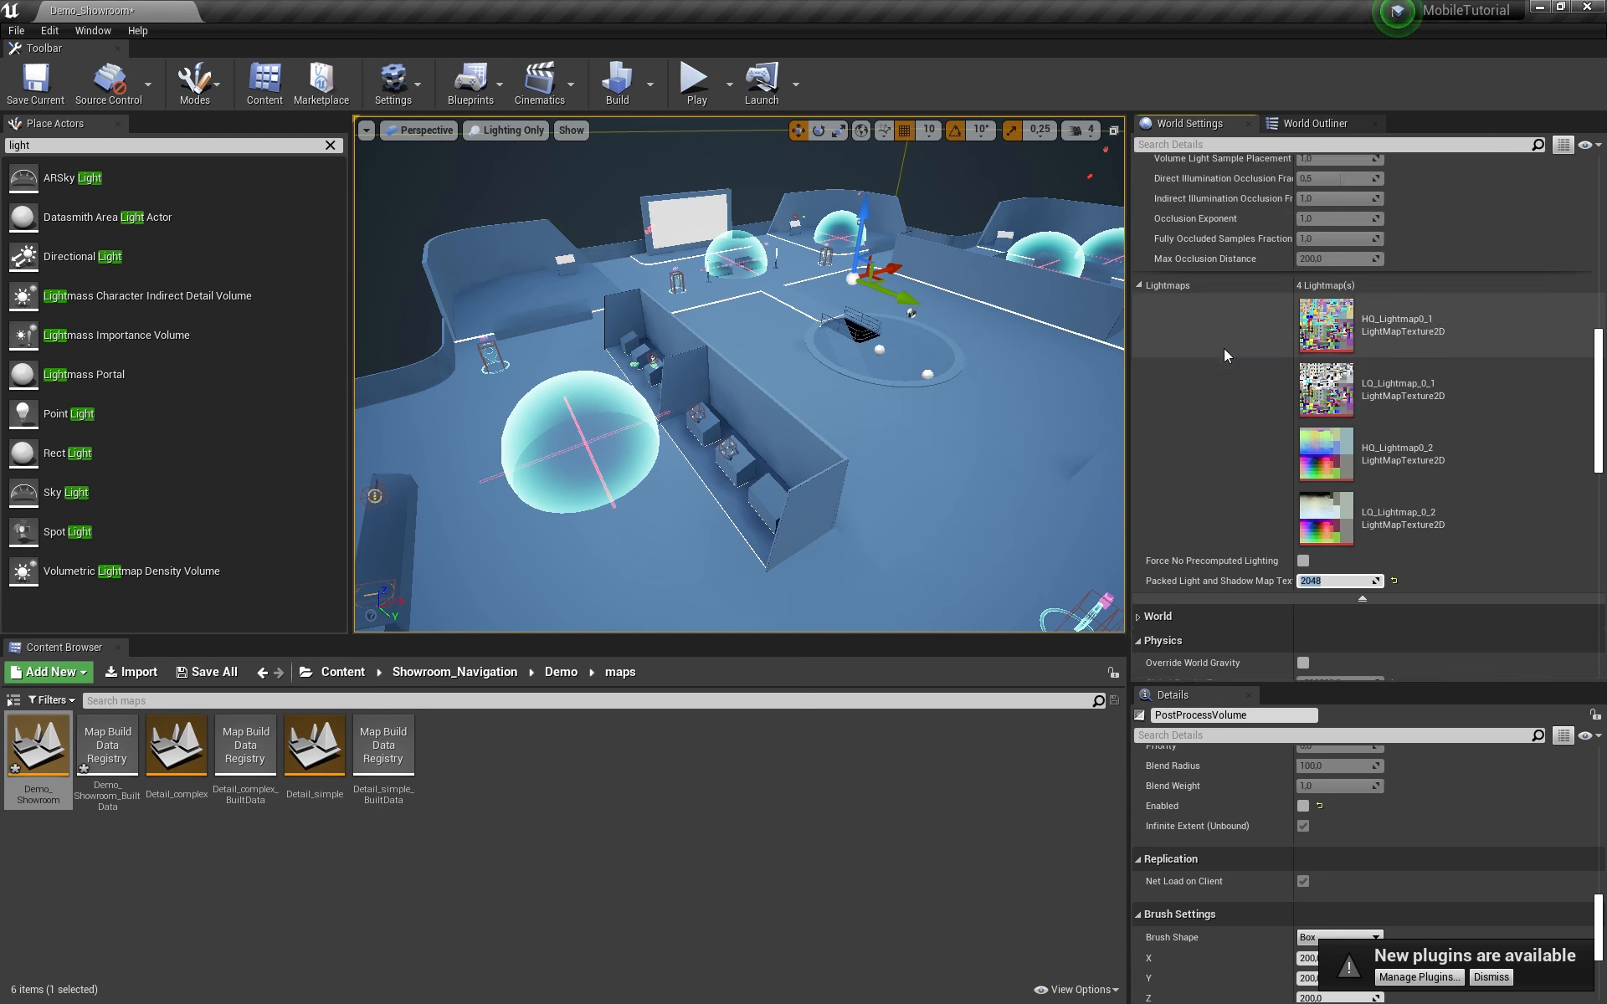
scroll(1223, 352, "up", 3)
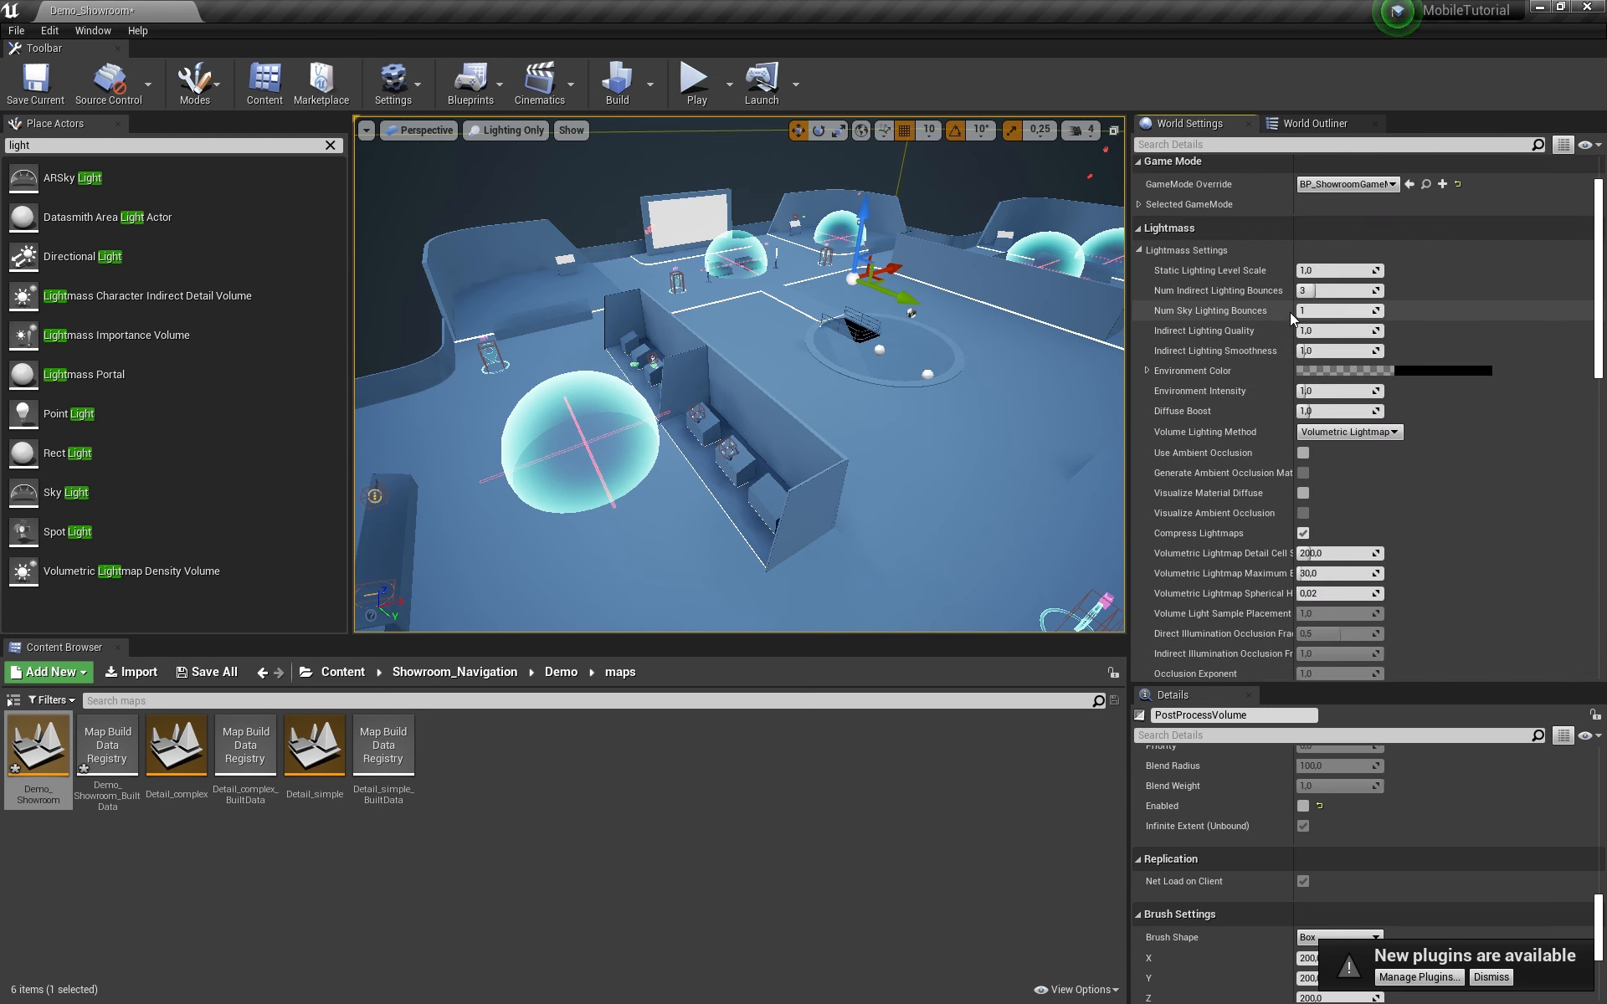
left_click(1303, 453)
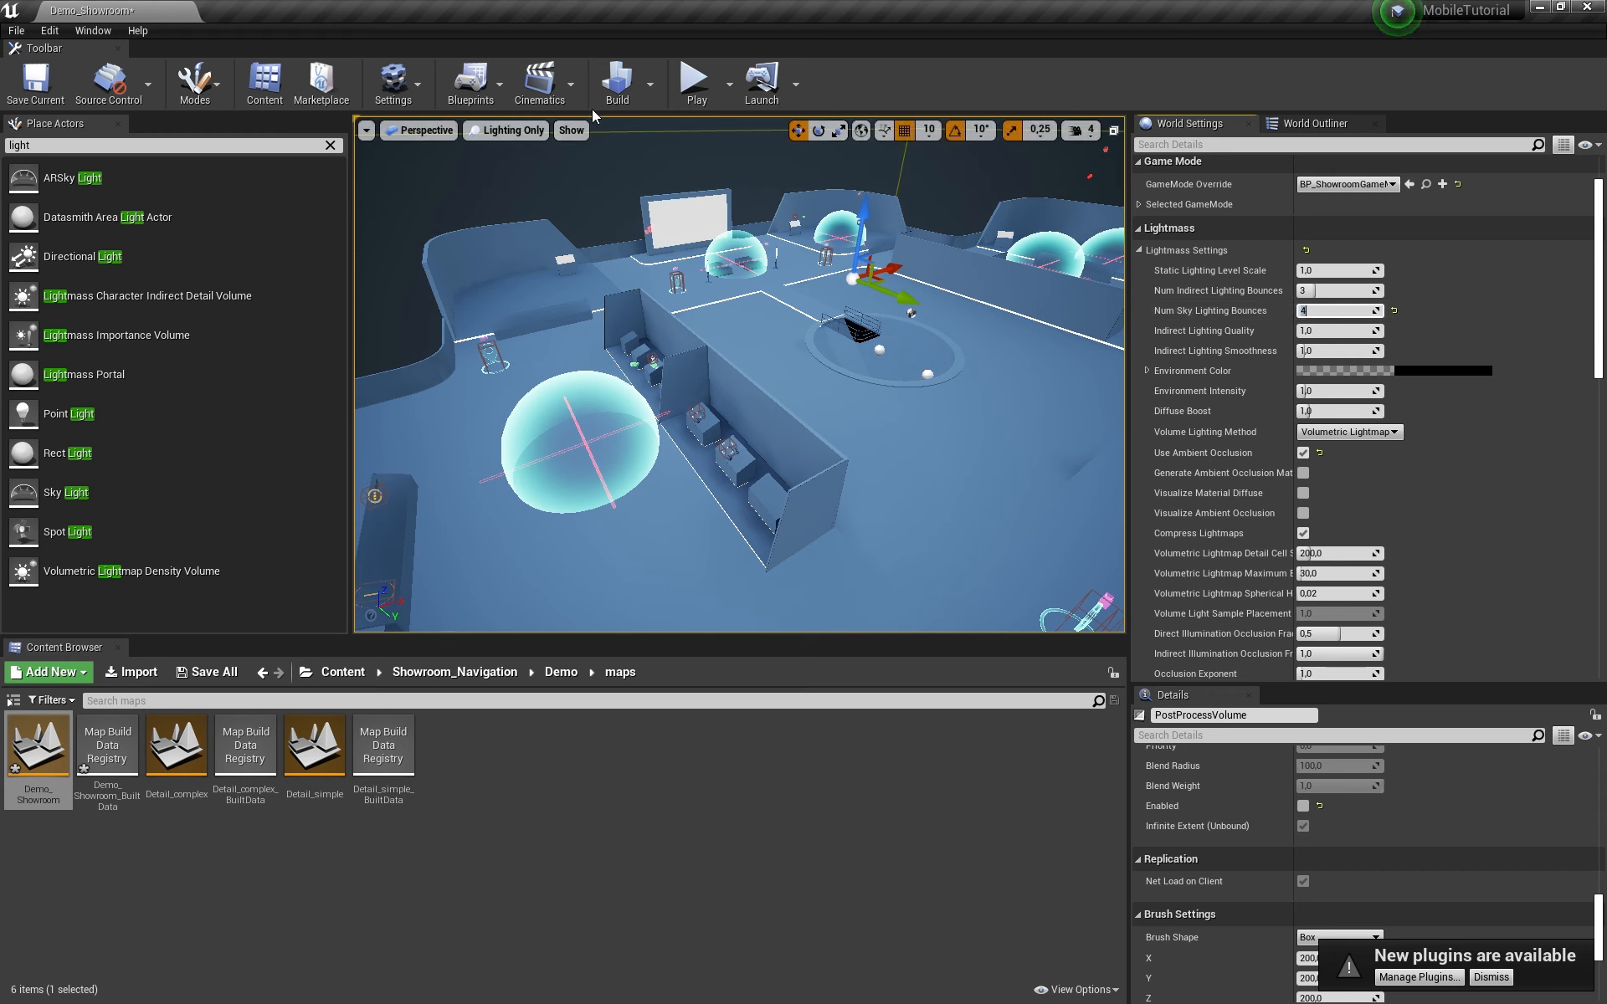
Step: Rebuild the lighting with the new Lightmass settings
left_click(617, 84)
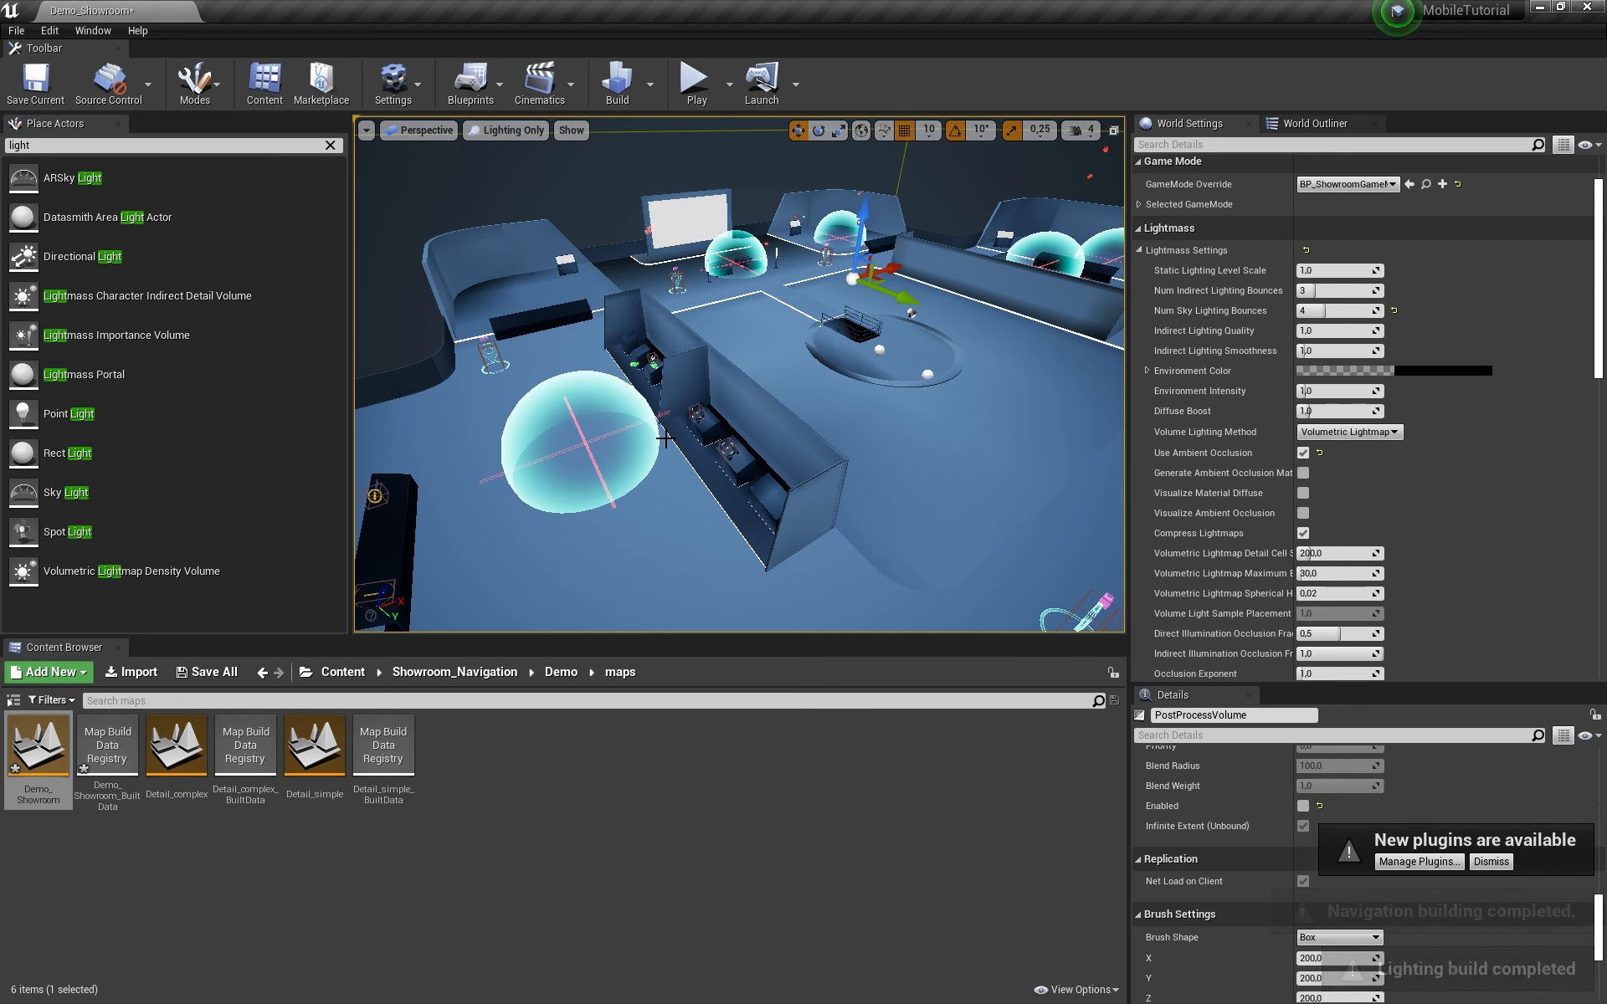
scroll(665, 438, "down", 3)
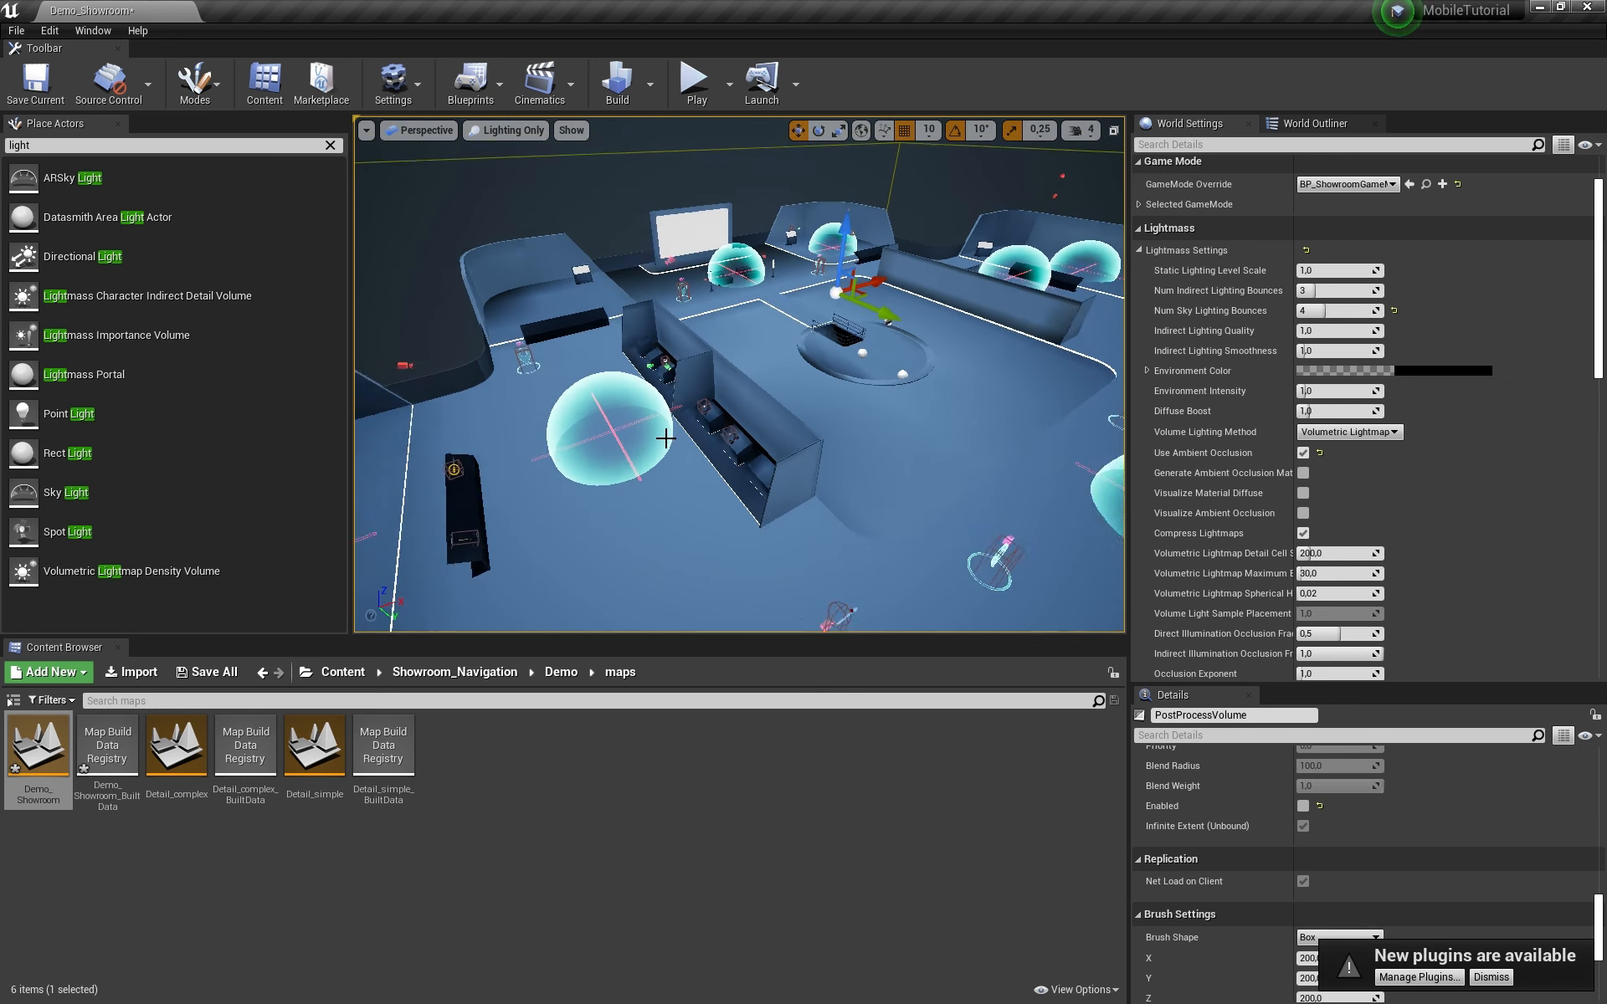
scroll(666, 438, "up", 3)
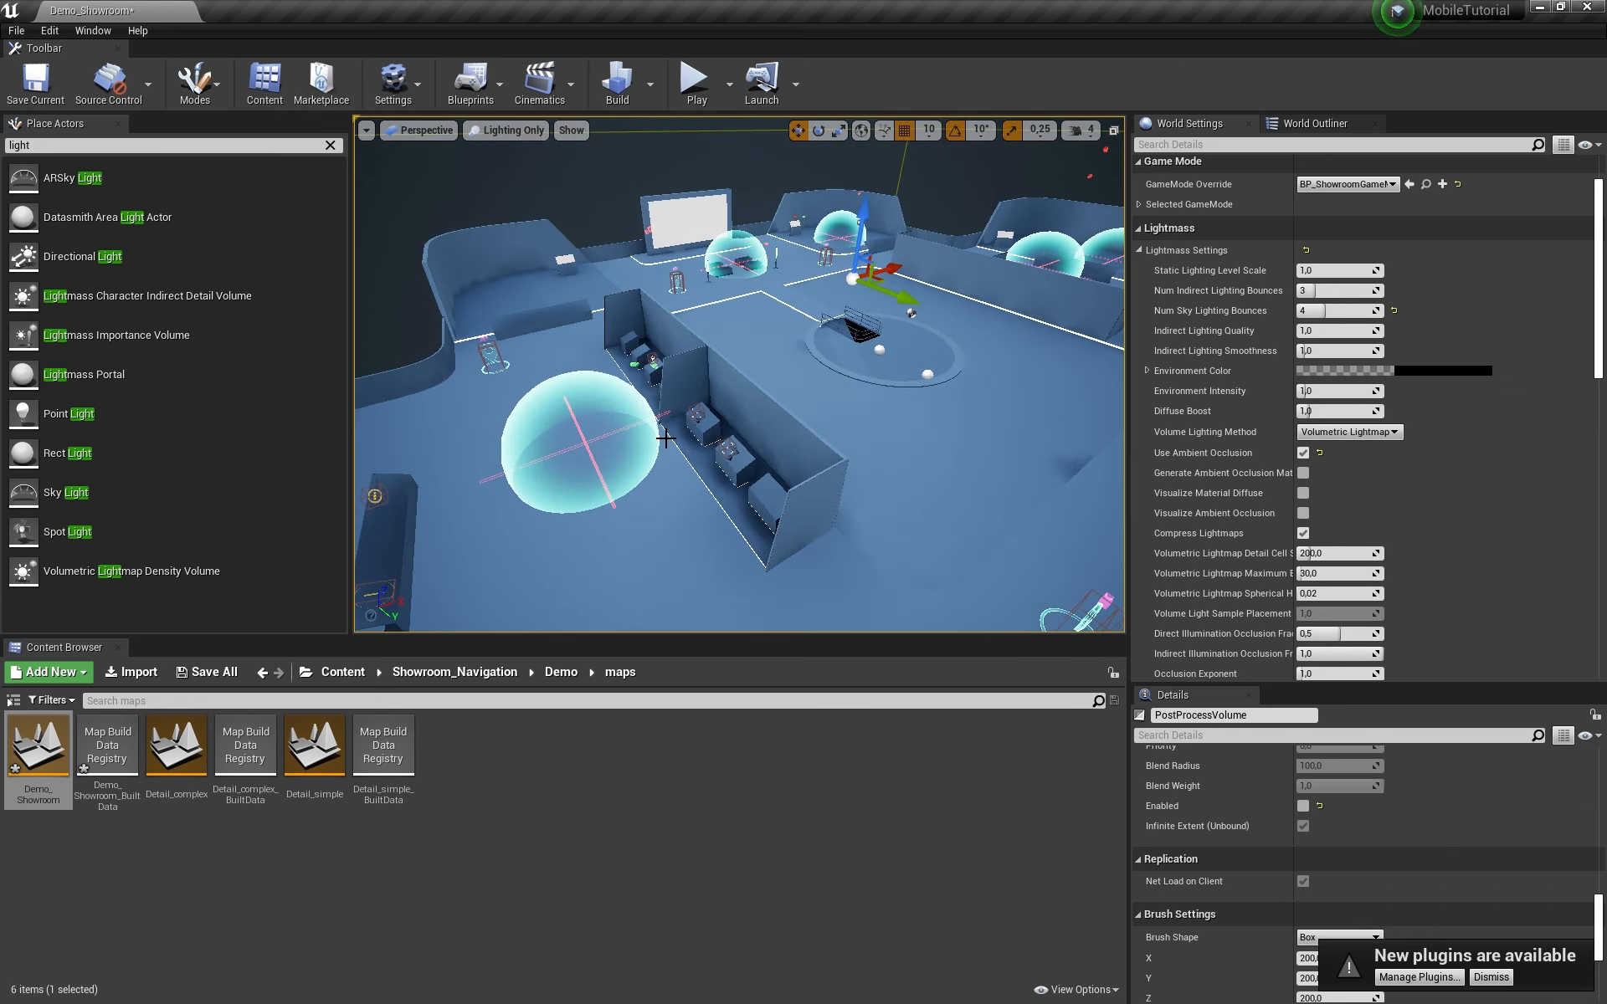
Step: Fly the camera around the lighting-only showroom to inspect the domes, walls and cubes
key("w")
right_click_drag(669, 439, 904, 469)
key("w")
key("w")
key("s")
key("w")
key("s")
key("s")
mouse_move(927, 319)
left_mouse_down()
mouse_move(879, 276)
mouse_move(929, 318)
left_mouse_up()
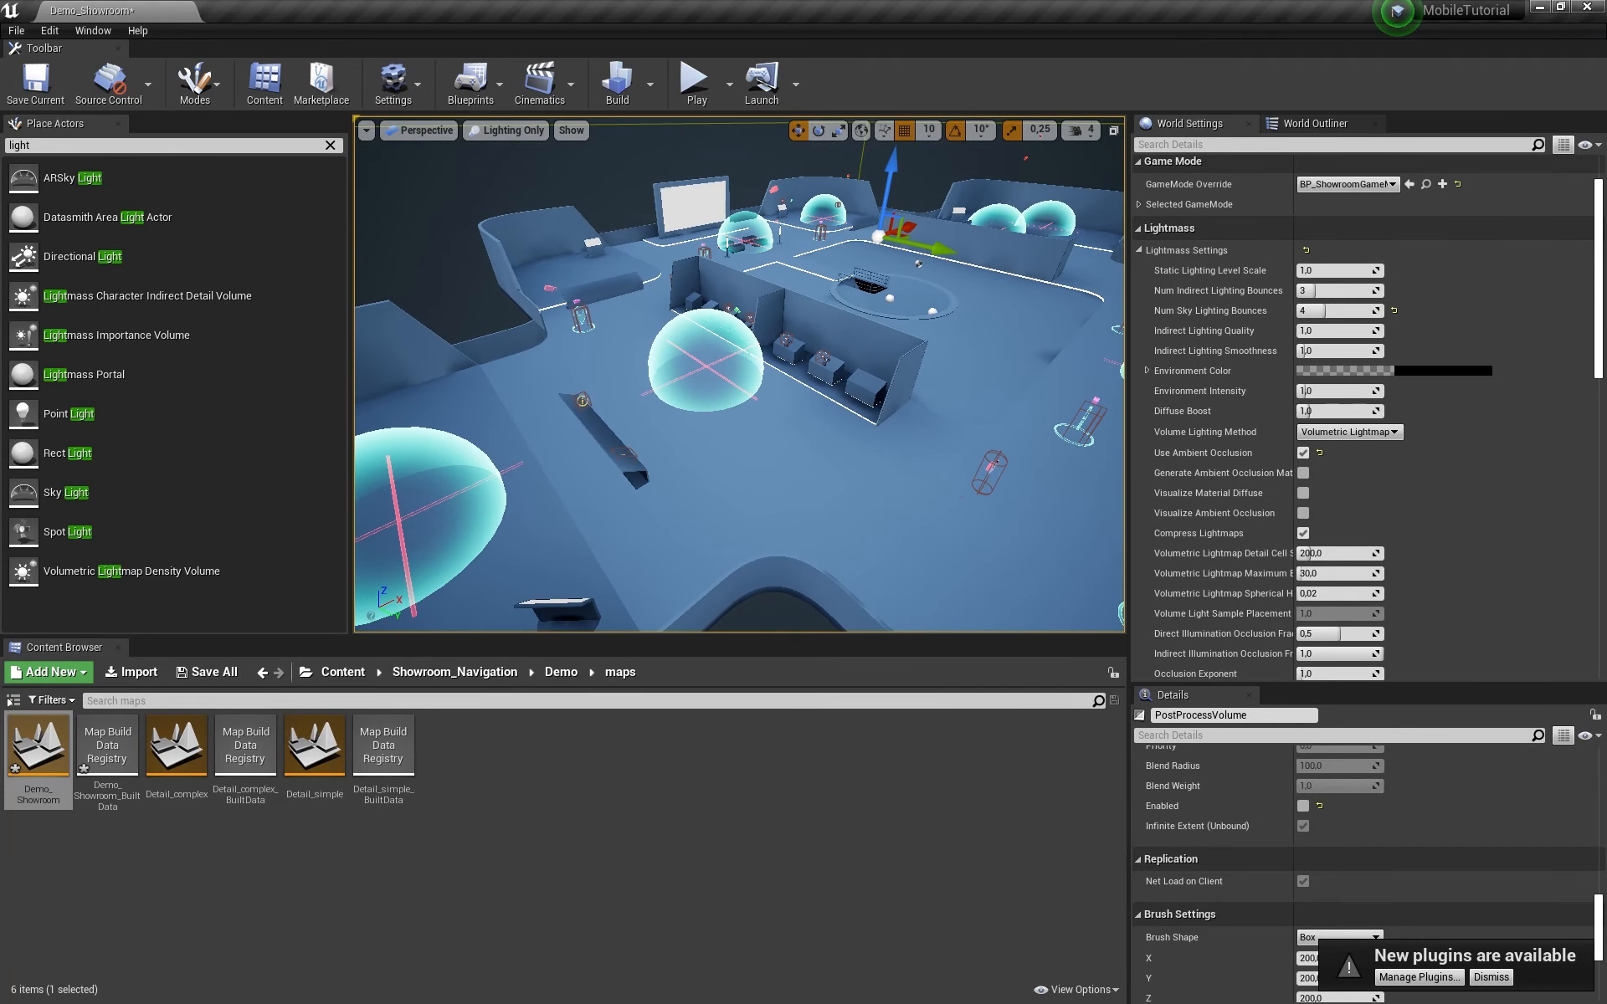
mouse_move(953, 483)
right_mouse_down()
mouse_move(893, 530)
mouse_move(891, 485)
mouse_move(933, 481)
right_mouse_up()
key("s")
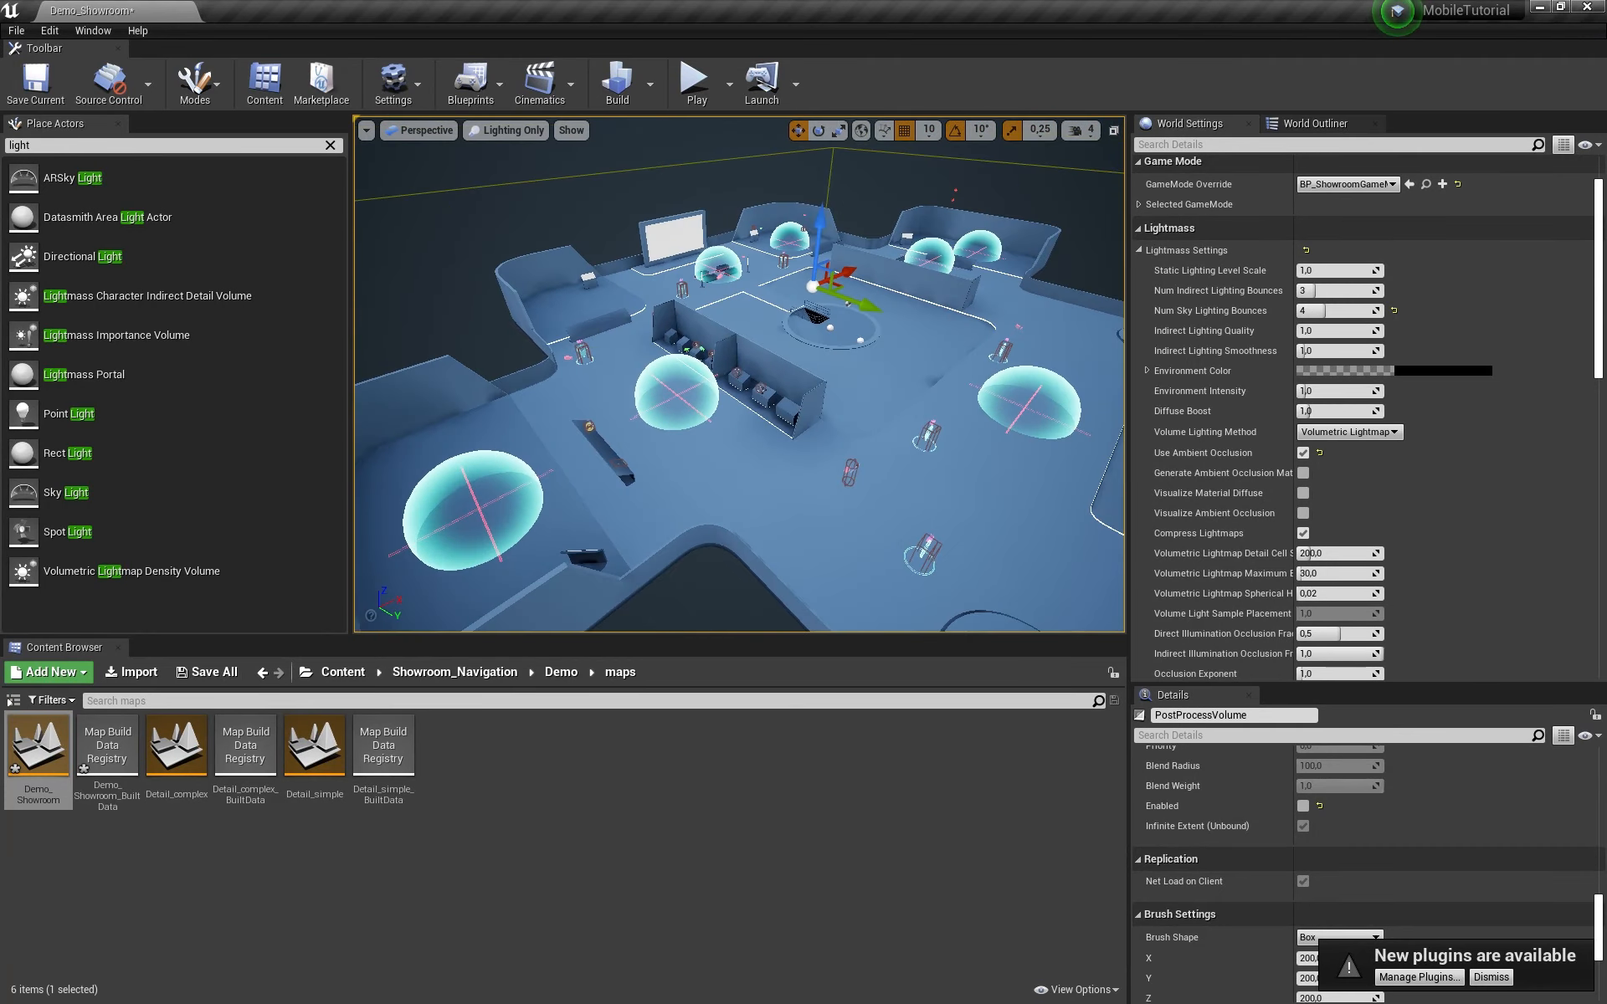
right_click_drag(634, 562, 618, 523)
key("d")
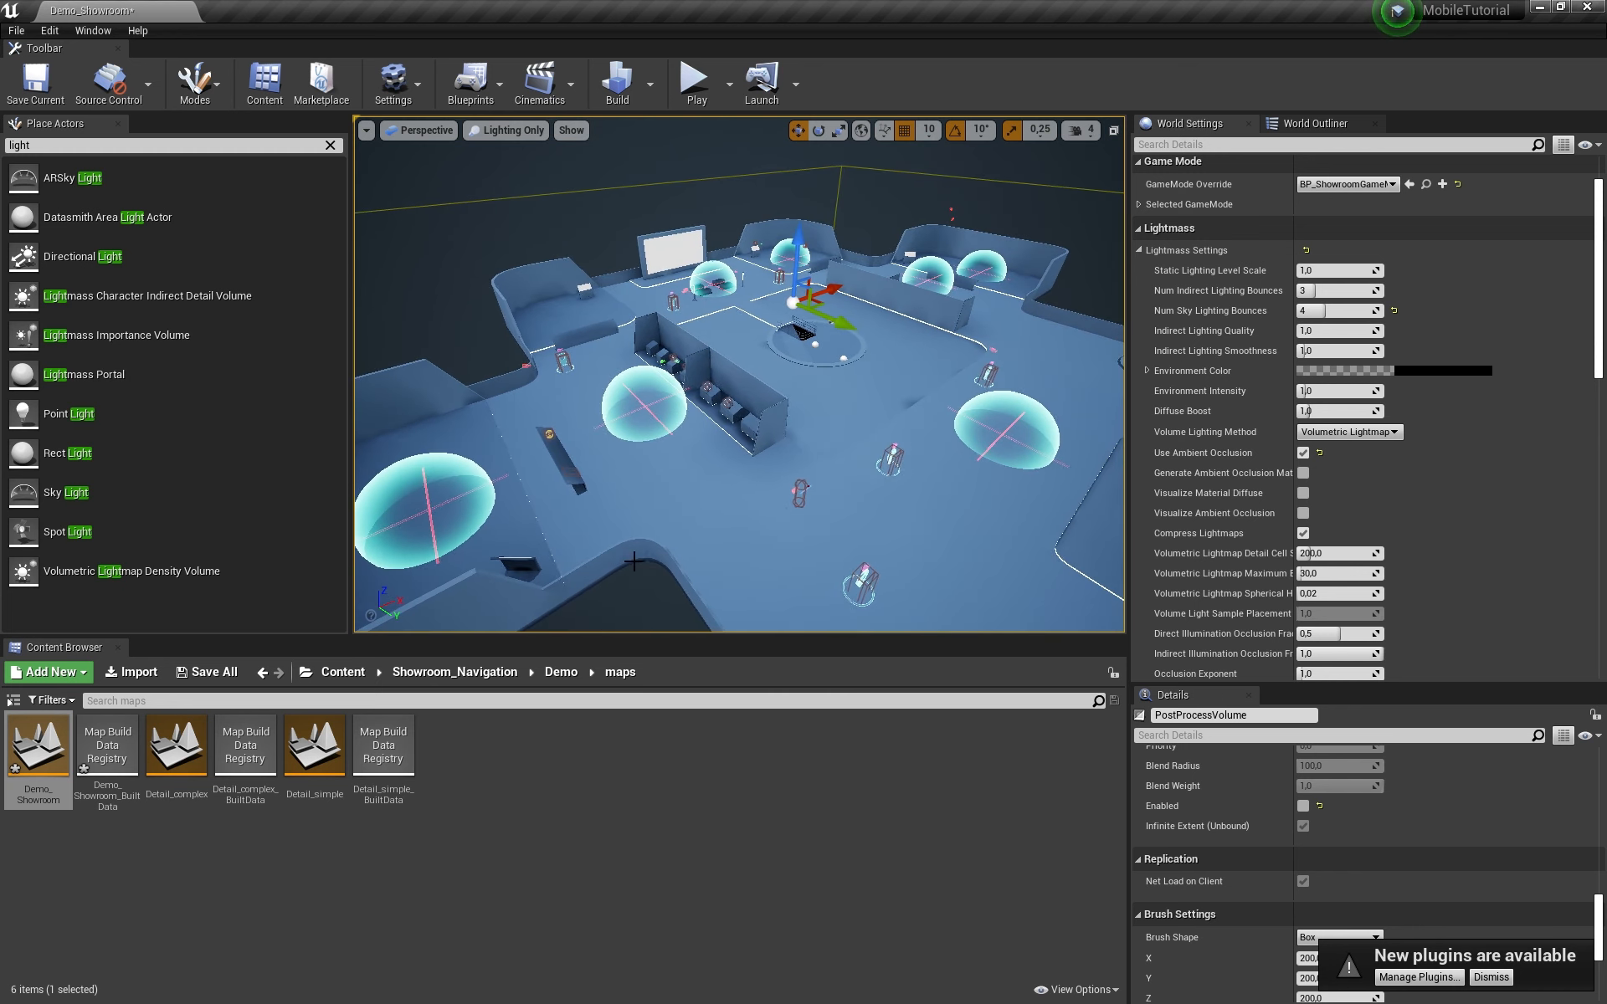
right_click_drag(952, 374, 995, 379)
key("s")
key("a")
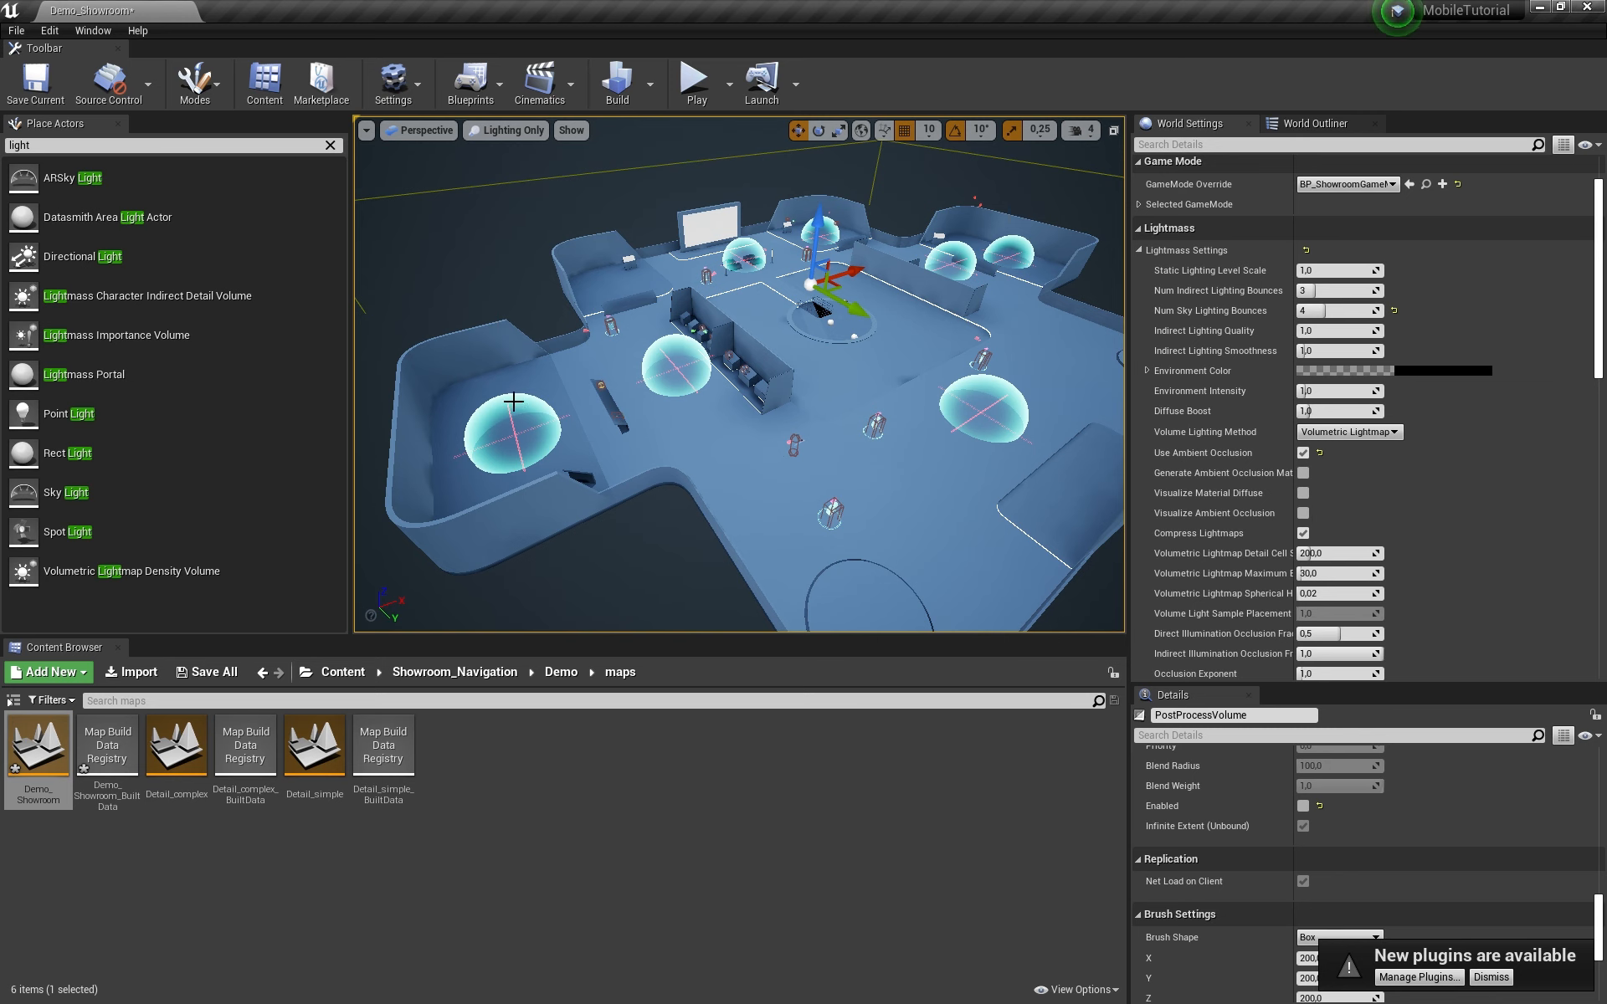
Step: Select FbxScene_DigitalMuseum_V3, orbit over the showroom, and review World Settings Lightmass
scroll(652, 438, "up", 6)
left_click(587, 506)
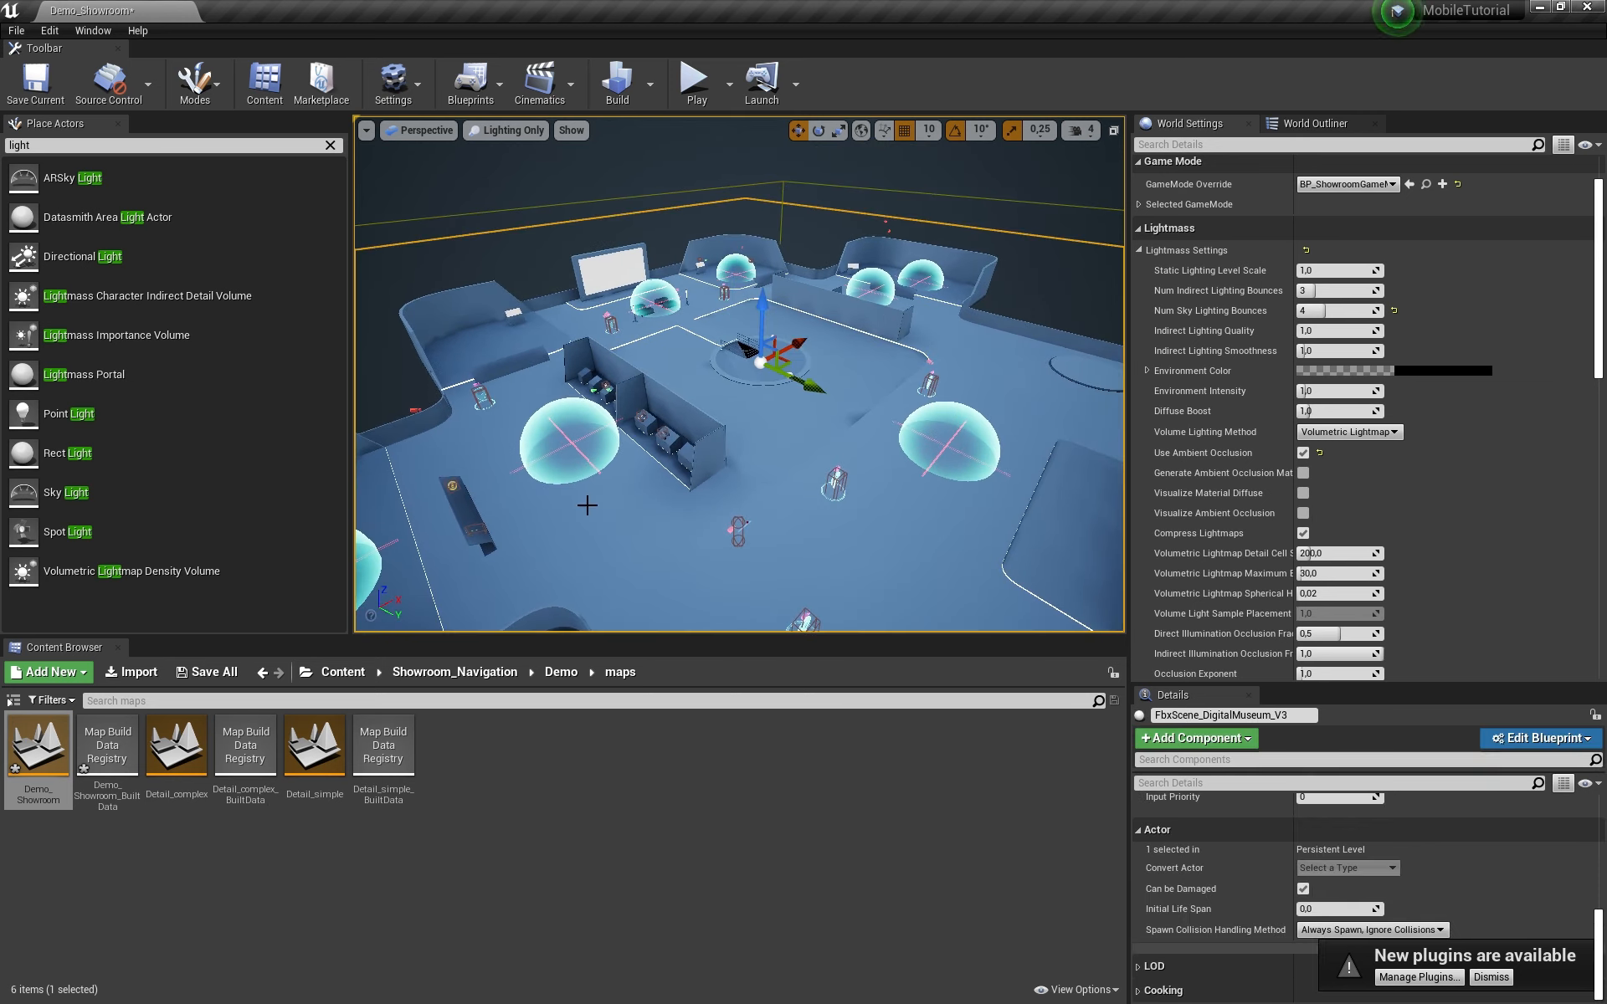
right_click_drag(588, 505, 489, 534)
right_click_drag(971, 435, 1084, 452)
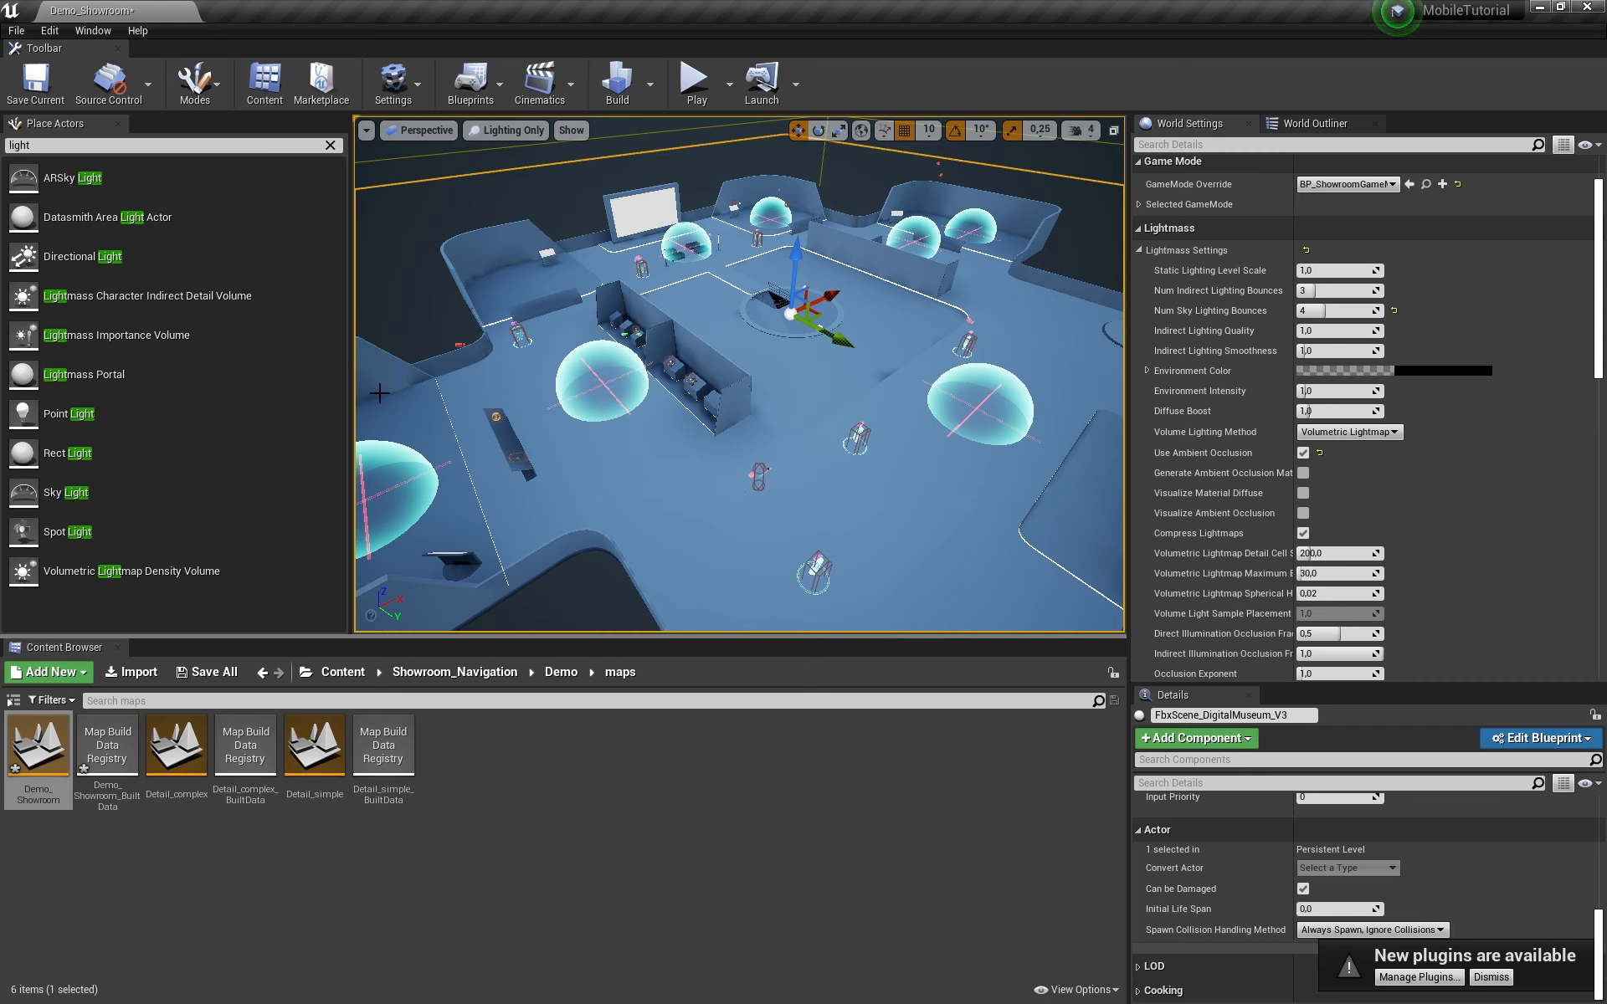
mouse_move(712, 427)
right_mouse_down()
mouse_move(641, 419)
mouse_move(626, 444)
mouse_move(710, 424)
right_mouse_up()
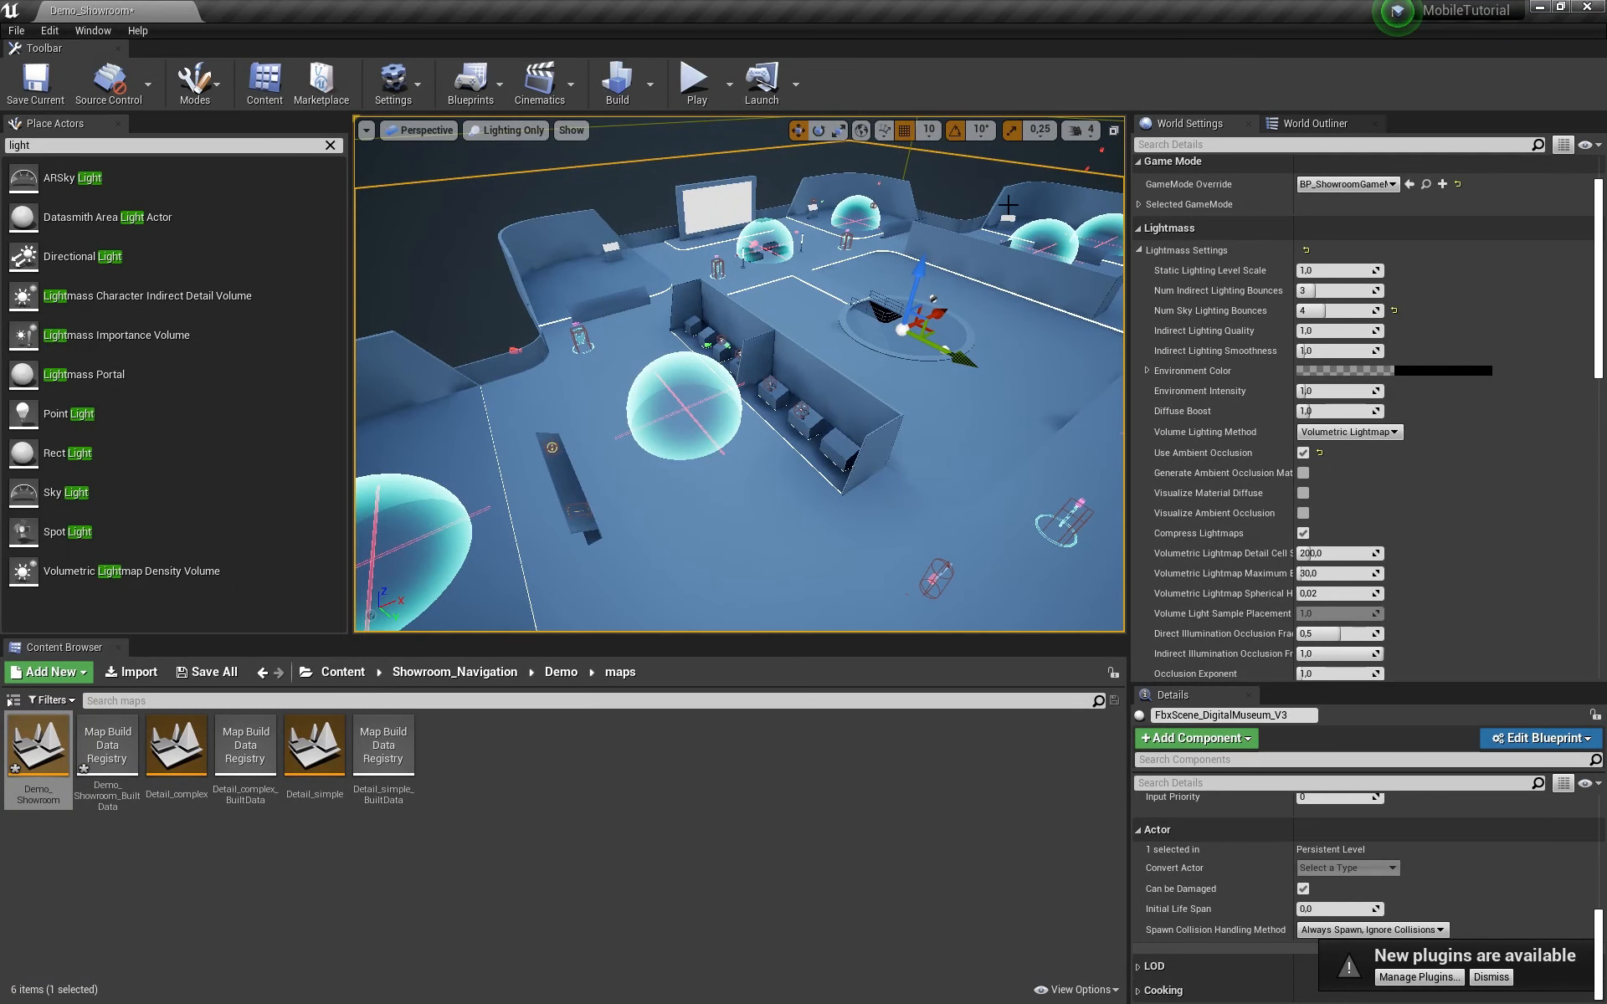
right_click_drag(742, 258, 864, 458)
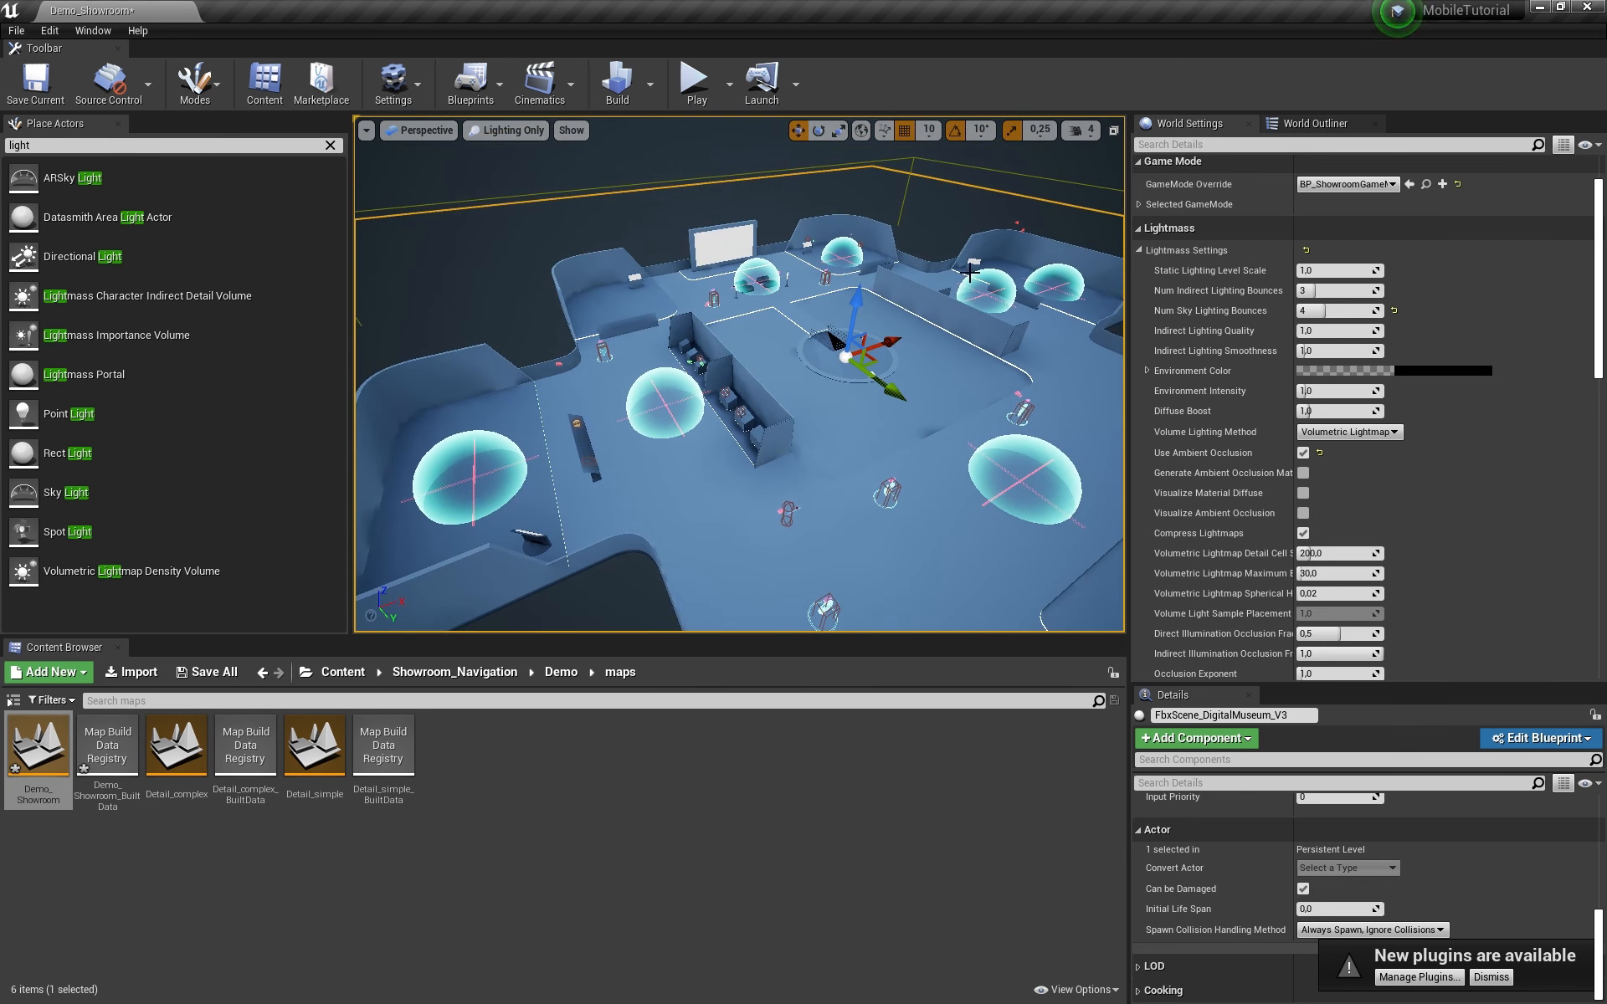
scroll(1570, 424, "down", 4)
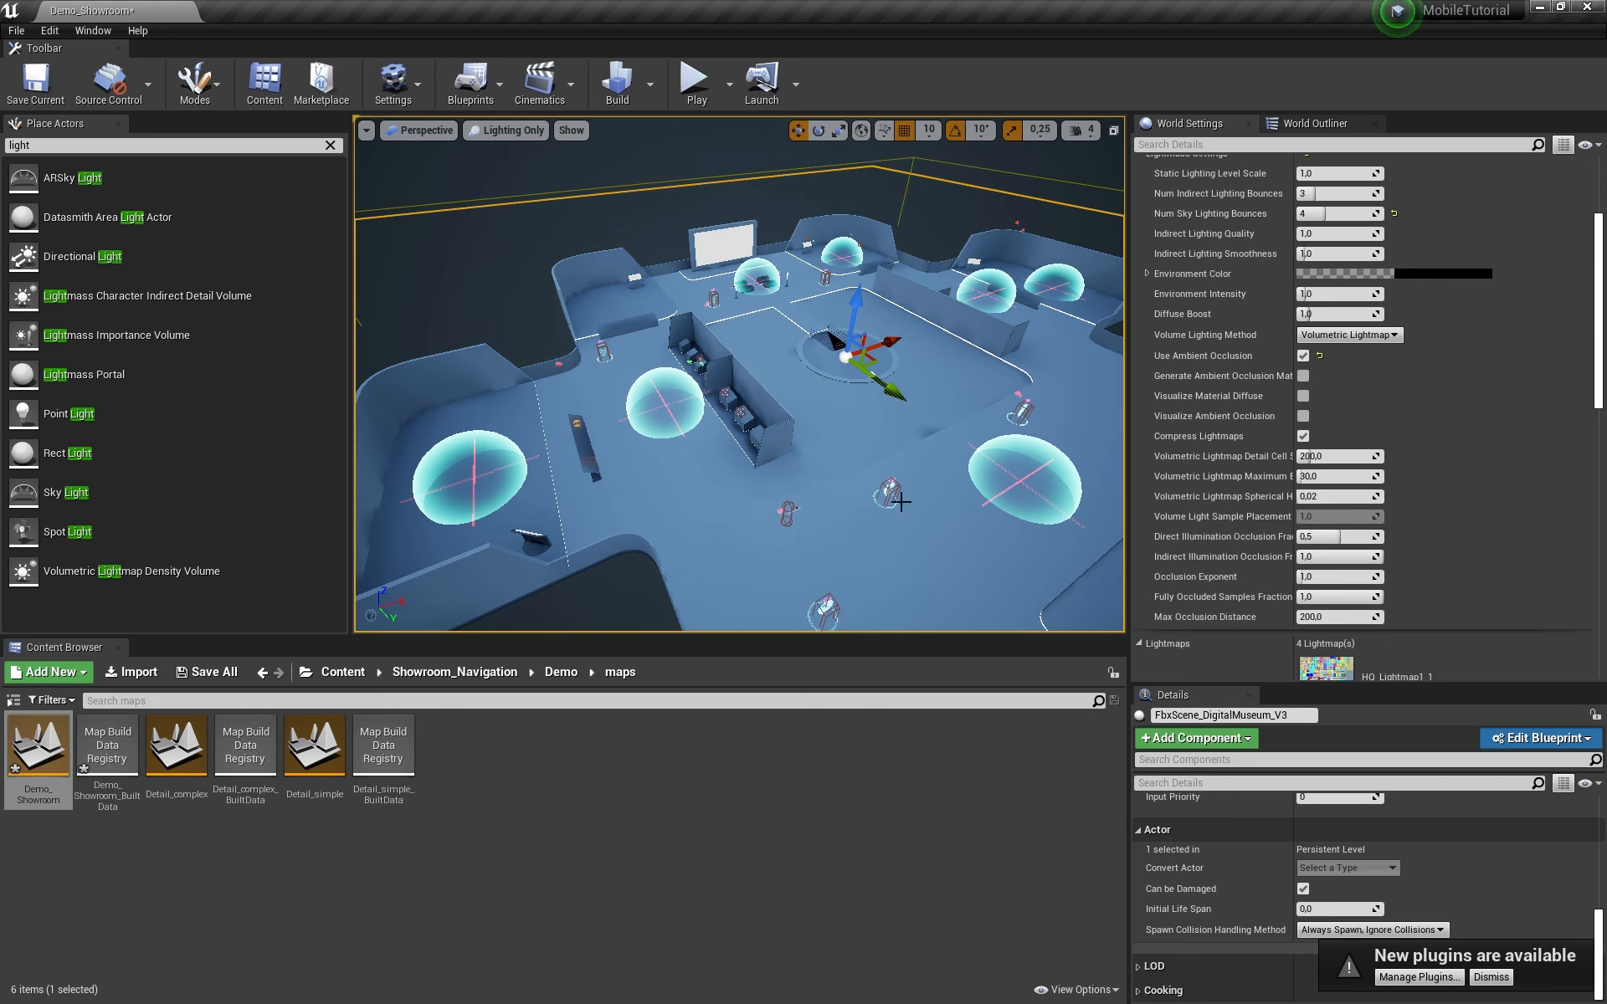
scroll(1372, 427, "down", 5)
scroll(1402, 452, "up", 10)
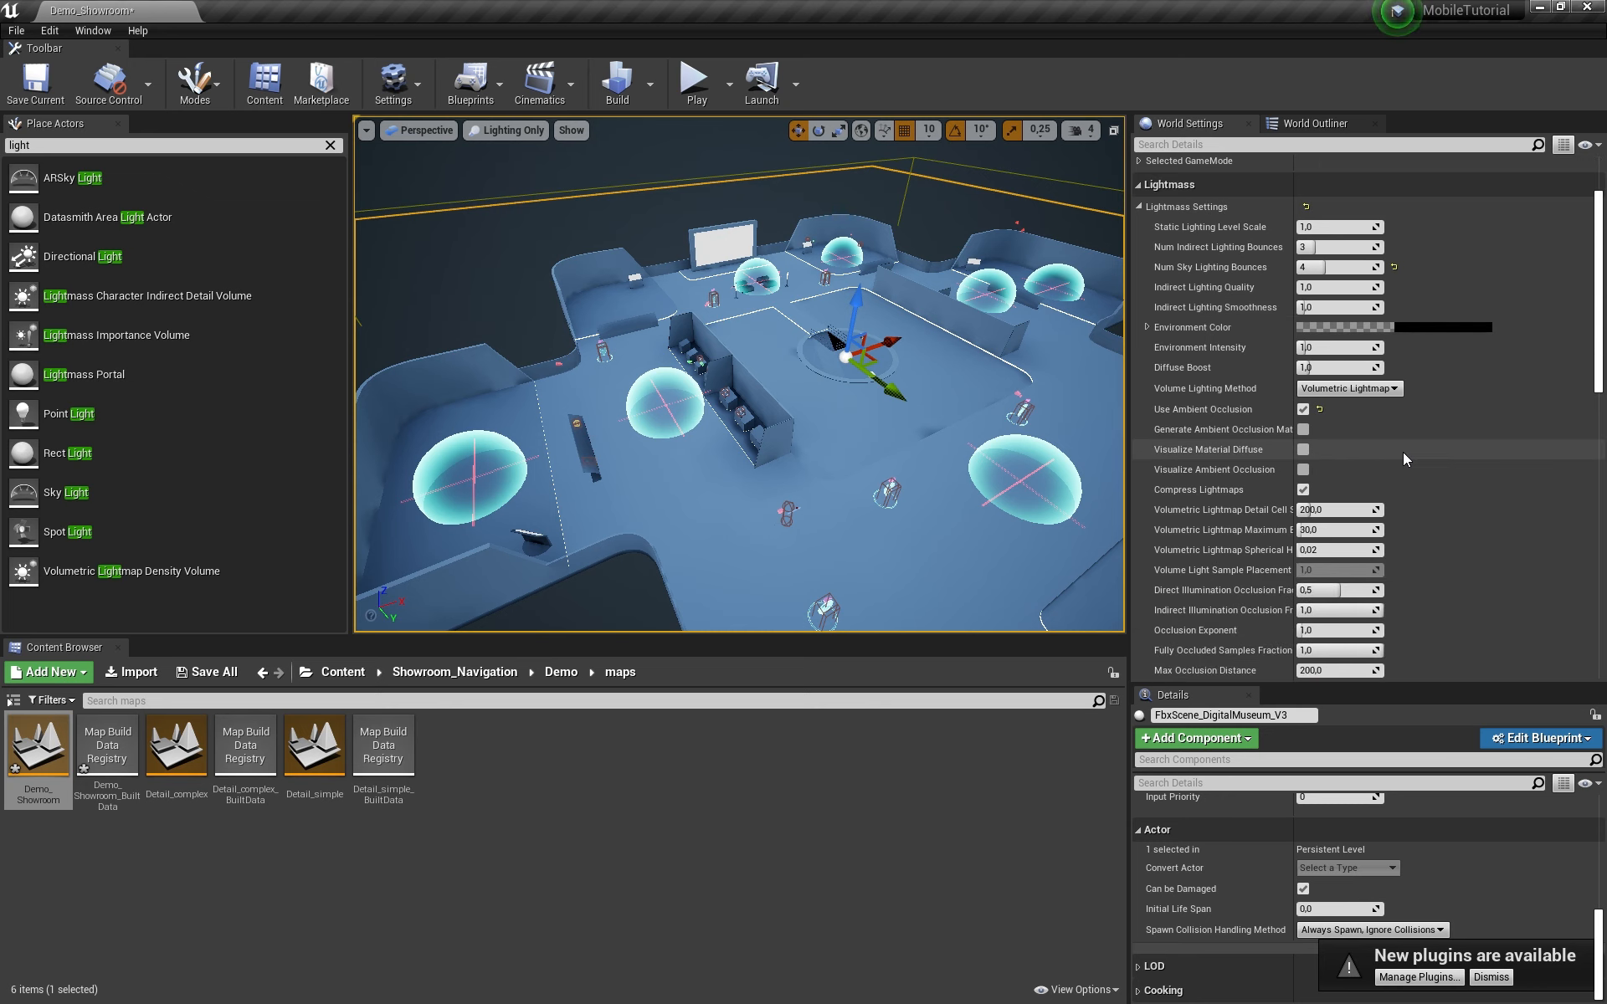
scroll(1405, 458, "down", 2)
Step: Switch the viewport to Lit mode and fly through the showroom
left_click(516, 133)
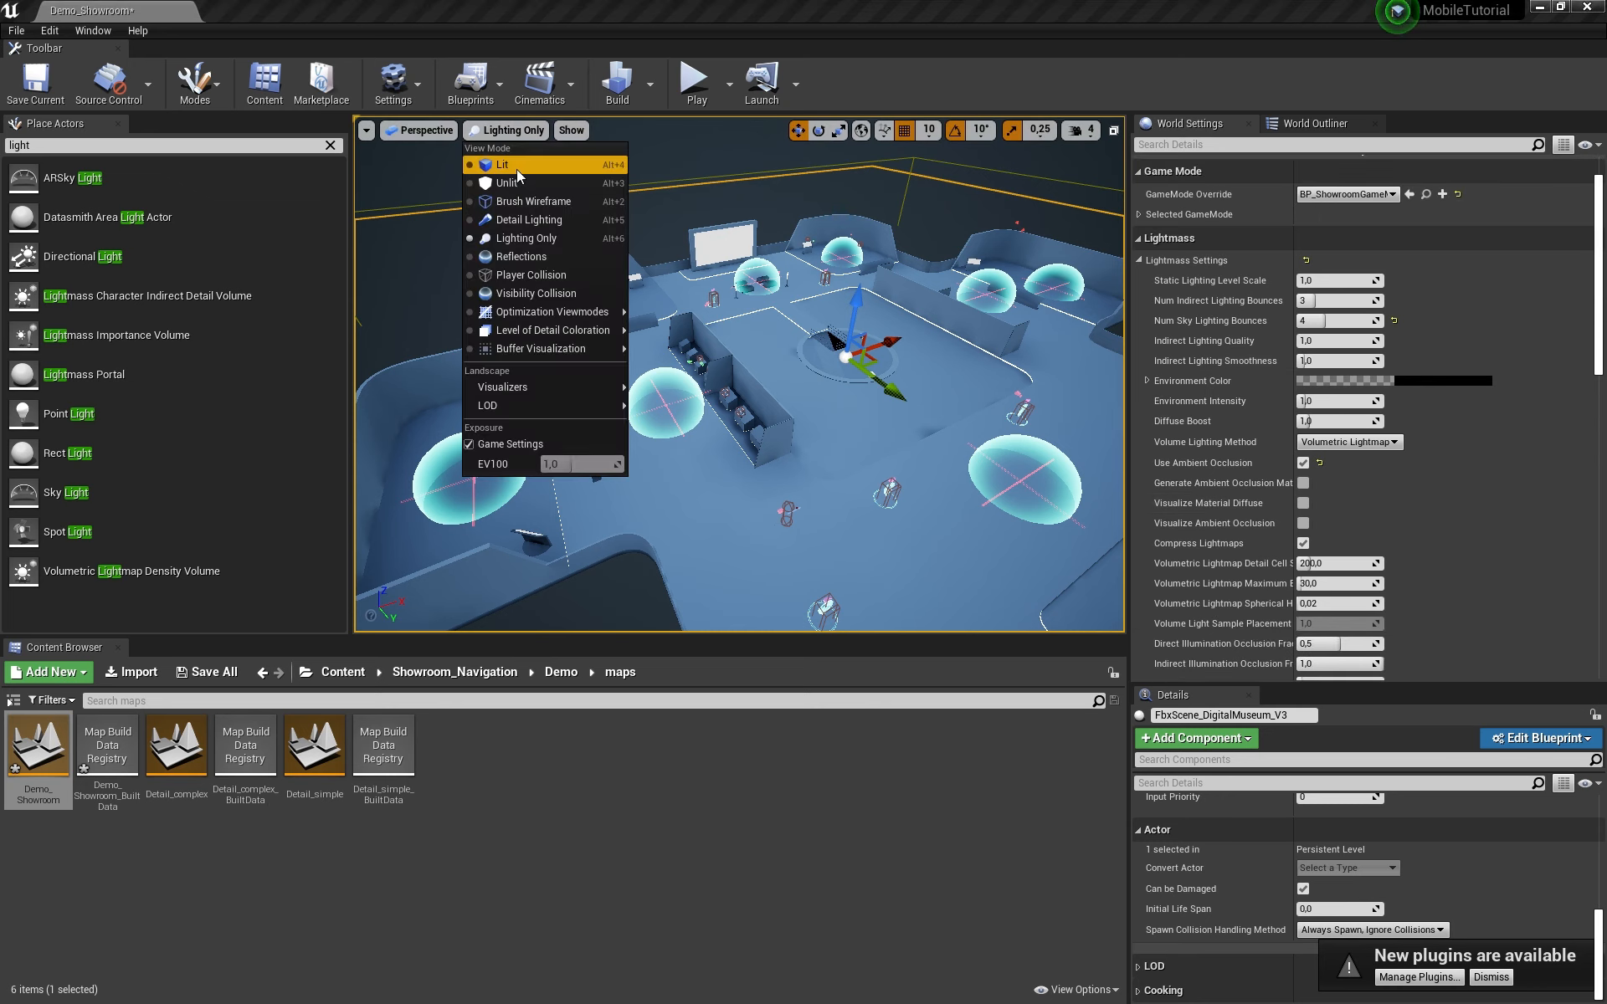
left_click(524, 172)
key("s")
mouse_move(670, 352)
right_mouse_down()
mouse_move(657, 345)
mouse_move(703, 369)
mouse_move(615, 355)
mouse_move(670, 368)
right_mouse_up()
key("w")
key("s")
Step: Select the SkyLight in the World Outliner and set its Intensity Scale to 5.0
left_click(1340, 121)
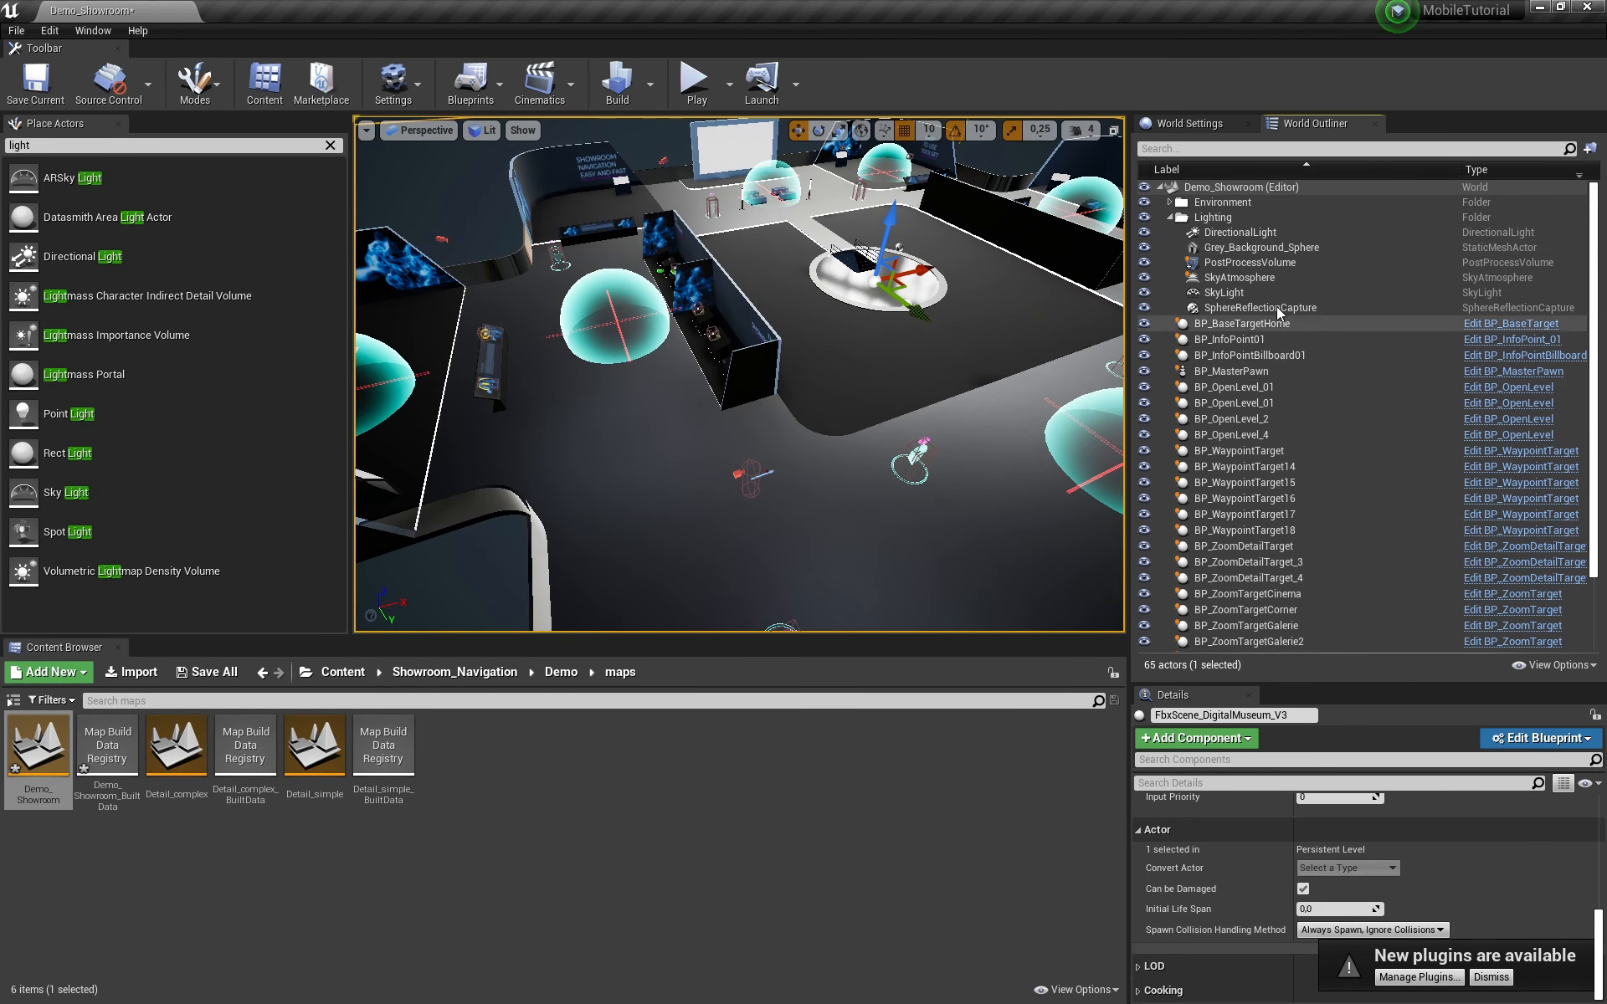
left_click(1241, 293)
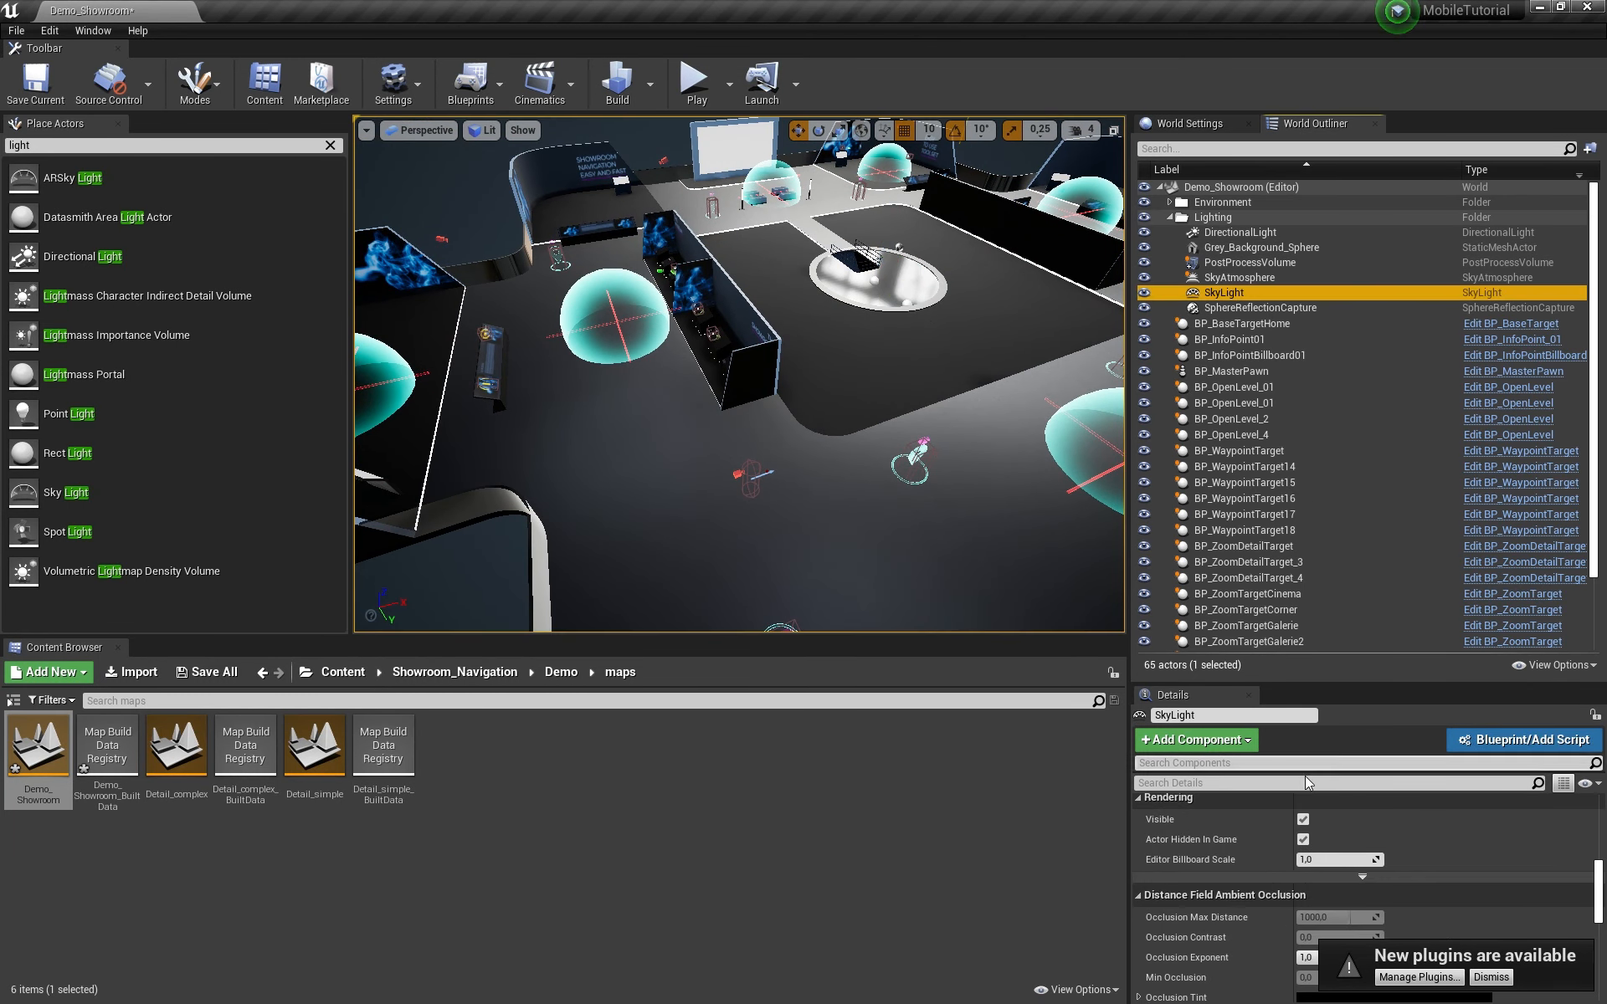
scroll(1450, 883, "down", 2)
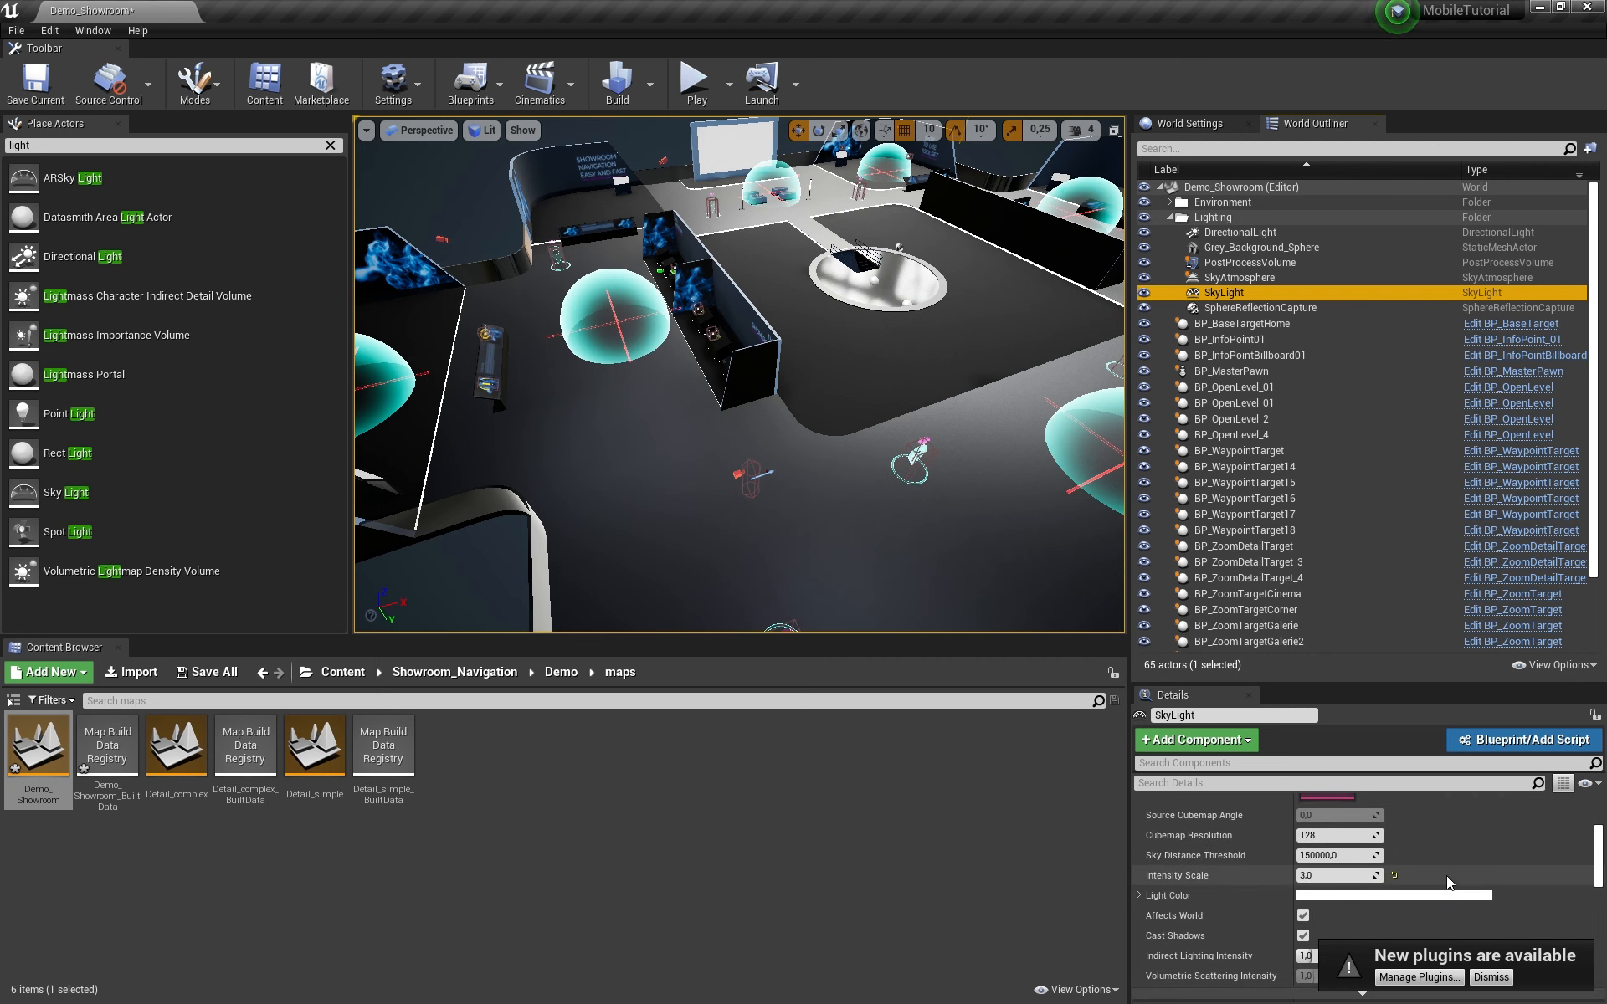
left_click(1352, 875)
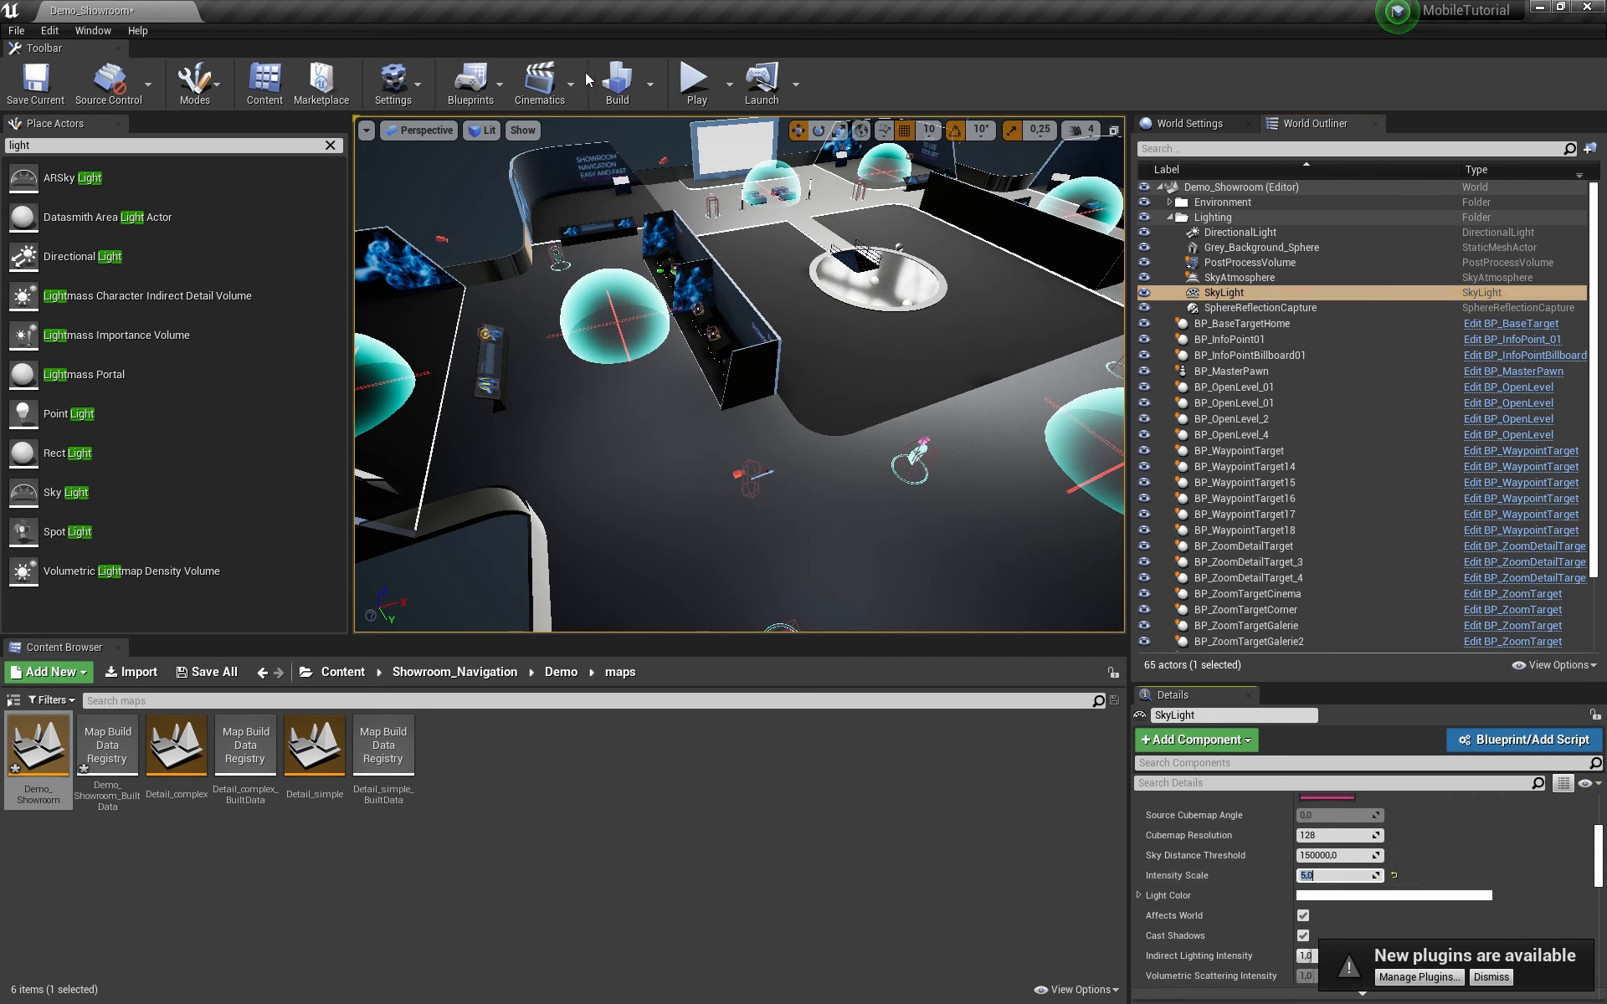
Step: Rebuild the lighting and select the FbxScene_DigitalMuseum_V3 actor
left_click(624, 92)
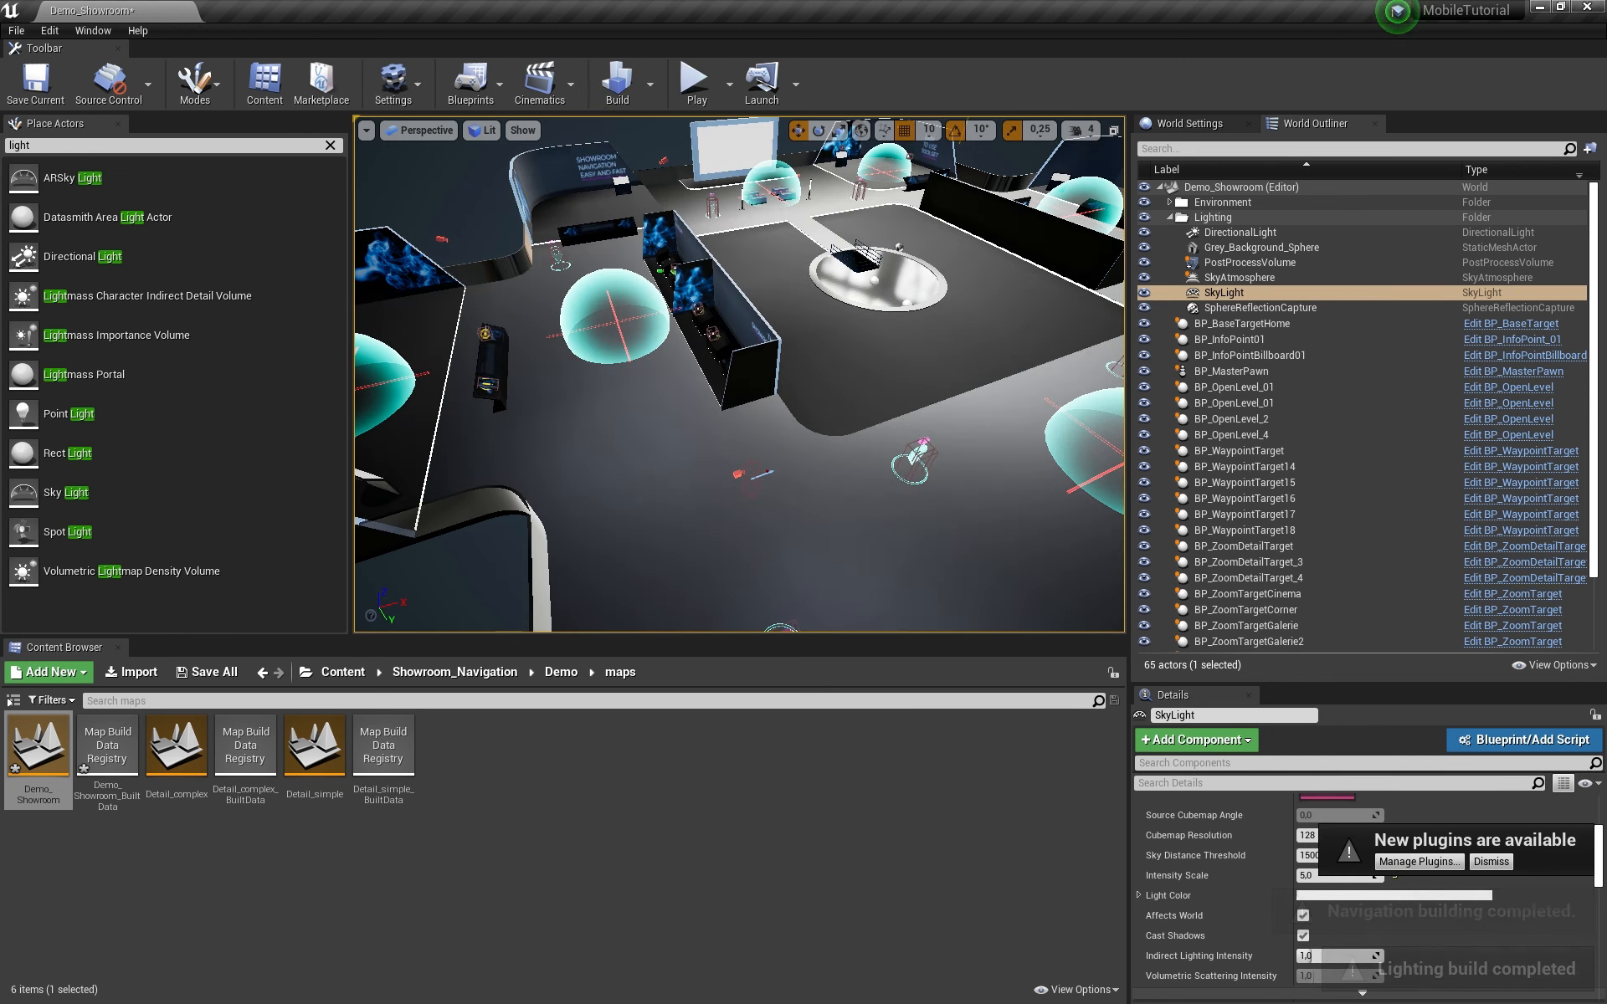
right_click_drag(739, 377, 871, 373)
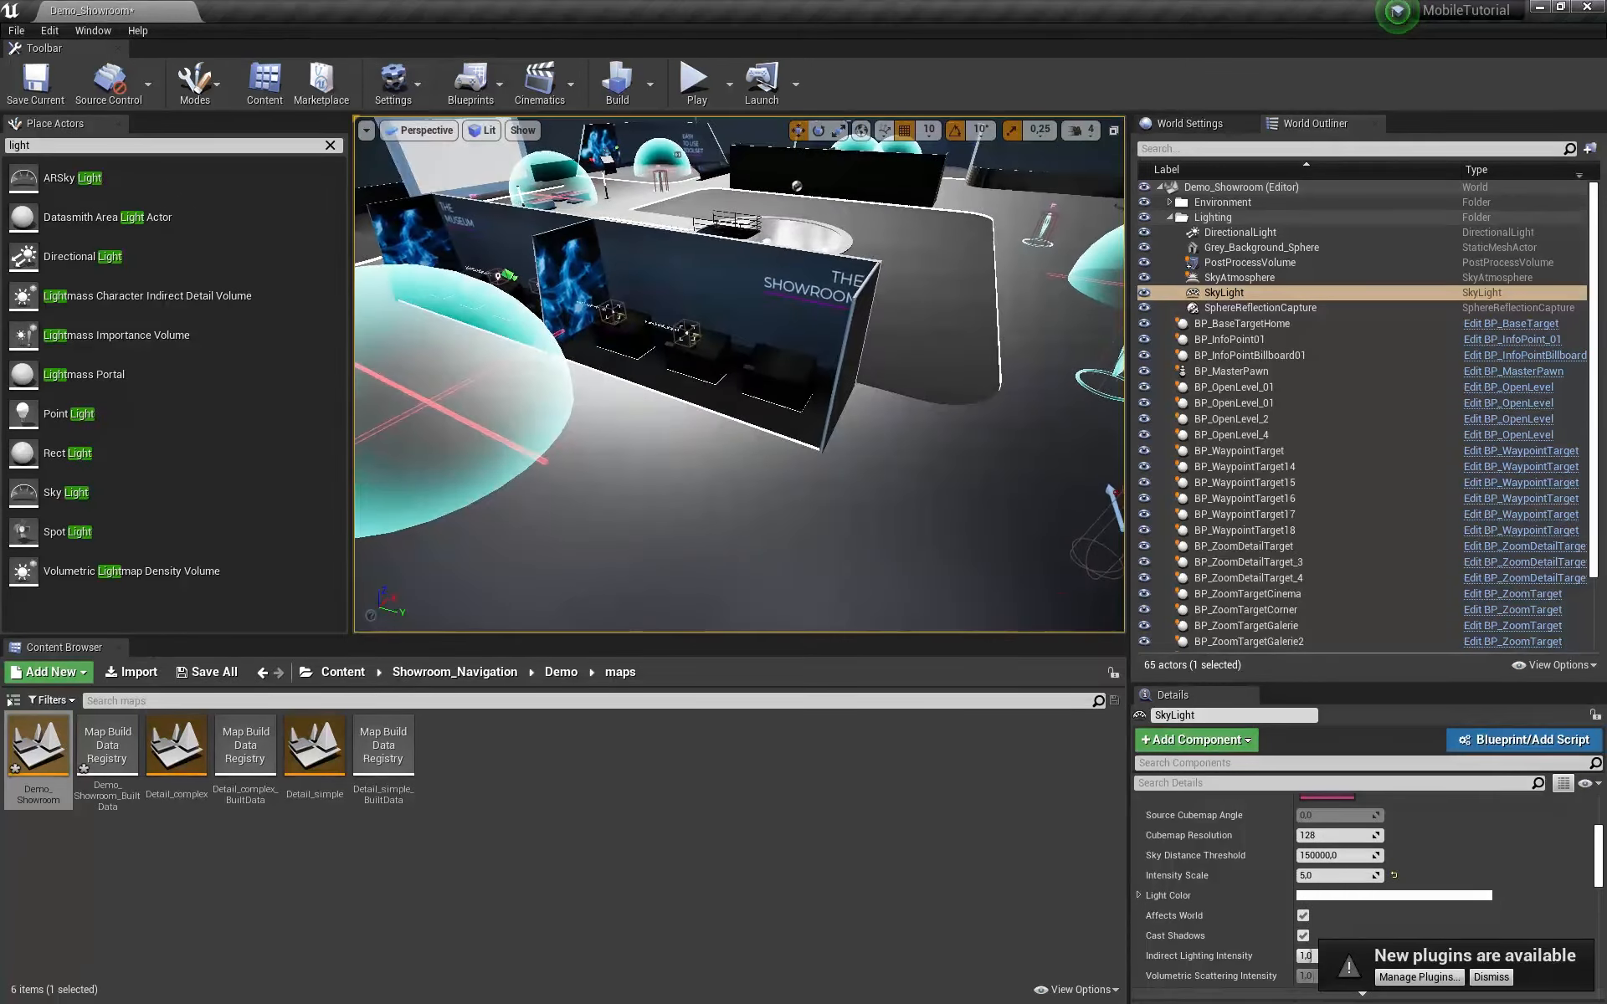
mouse_move(647, 413)
right_mouse_down()
mouse_move(753, 411)
mouse_move(619, 410)
mouse_move(647, 413)
right_mouse_up()
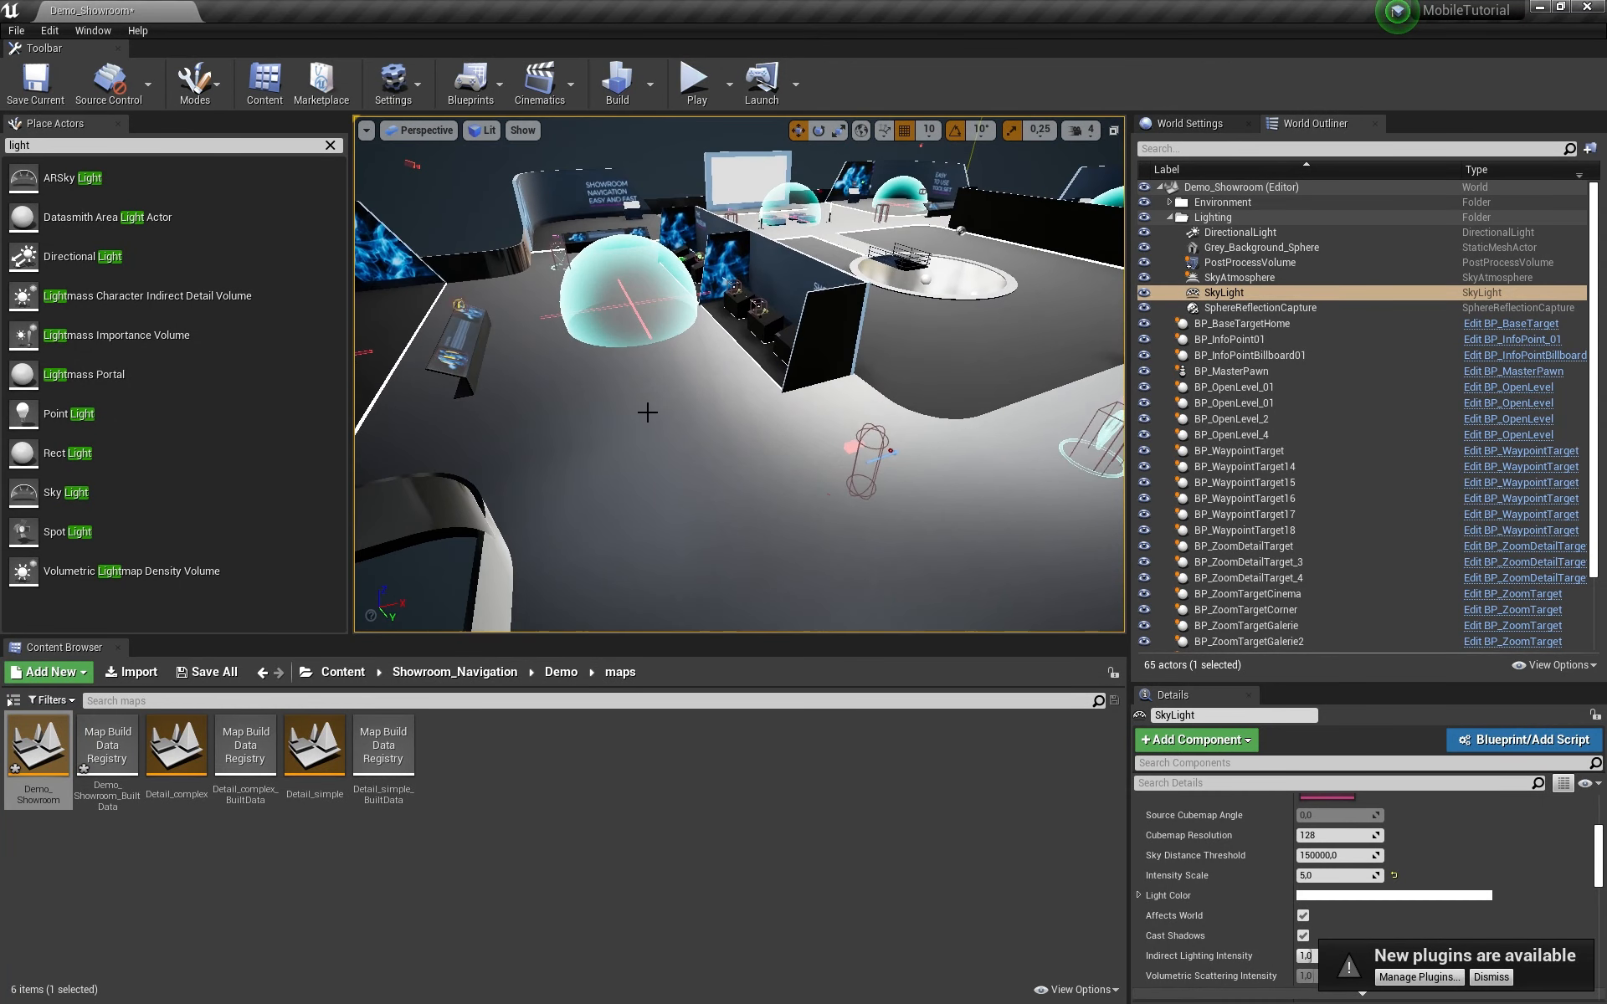
left_click(647, 412)
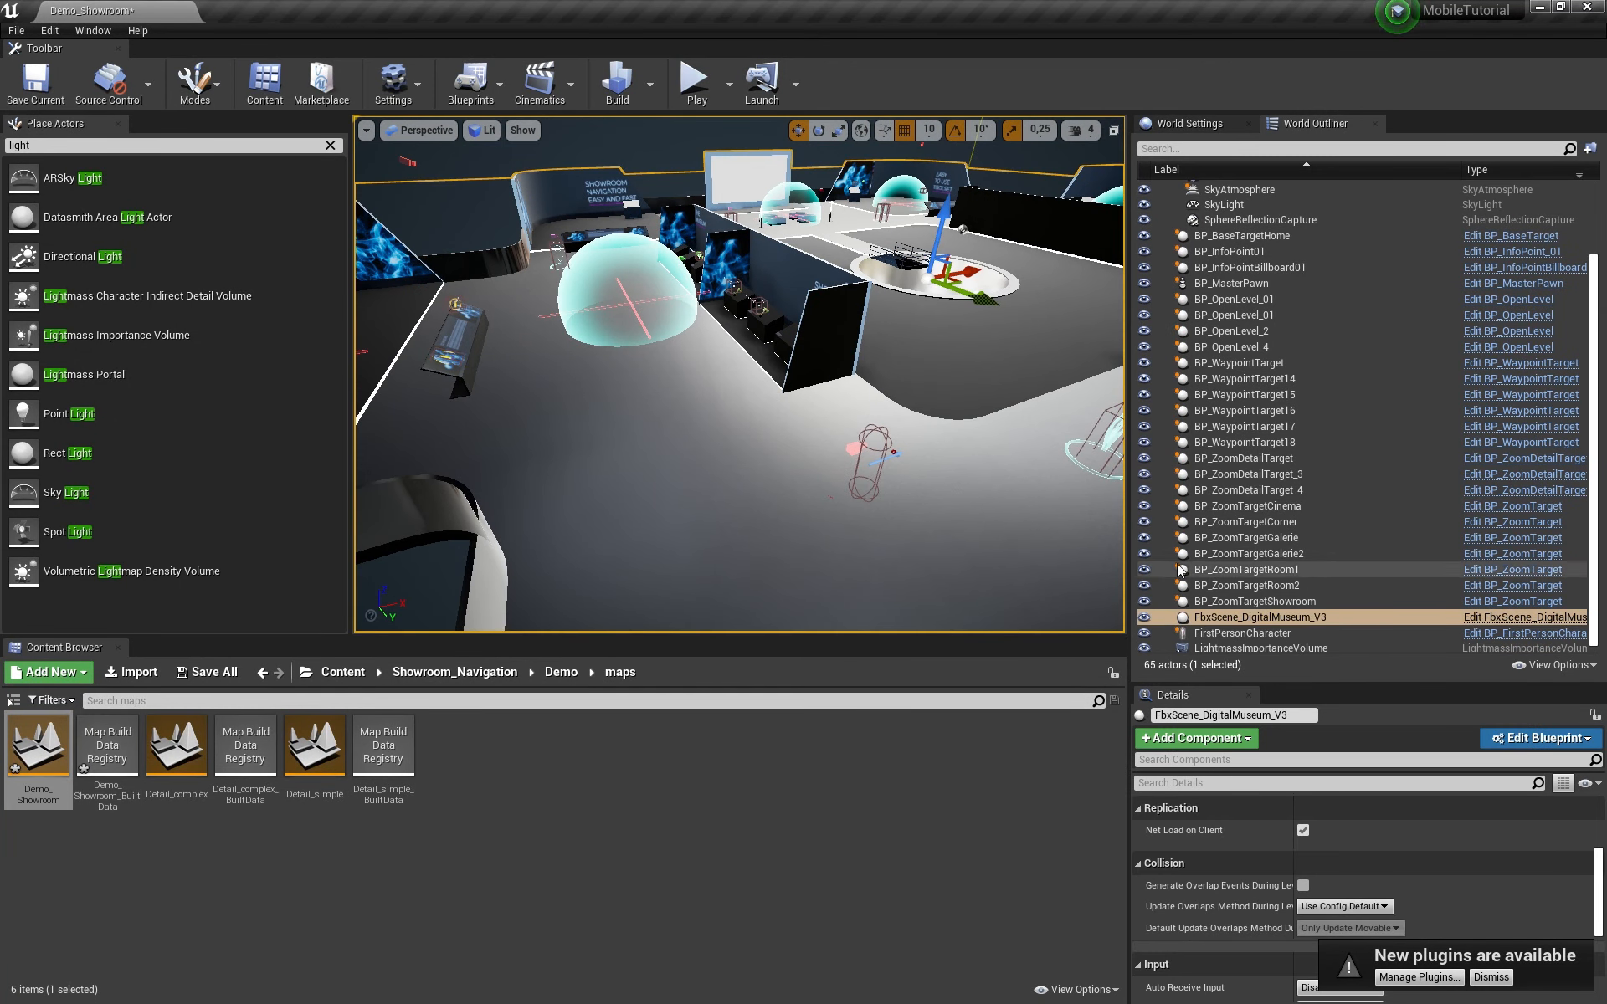
Step: Open the FbxScene_DigitalMuseum_V3 blueprint full screen and fly its viewport preview toward the model
left_click(1553, 618)
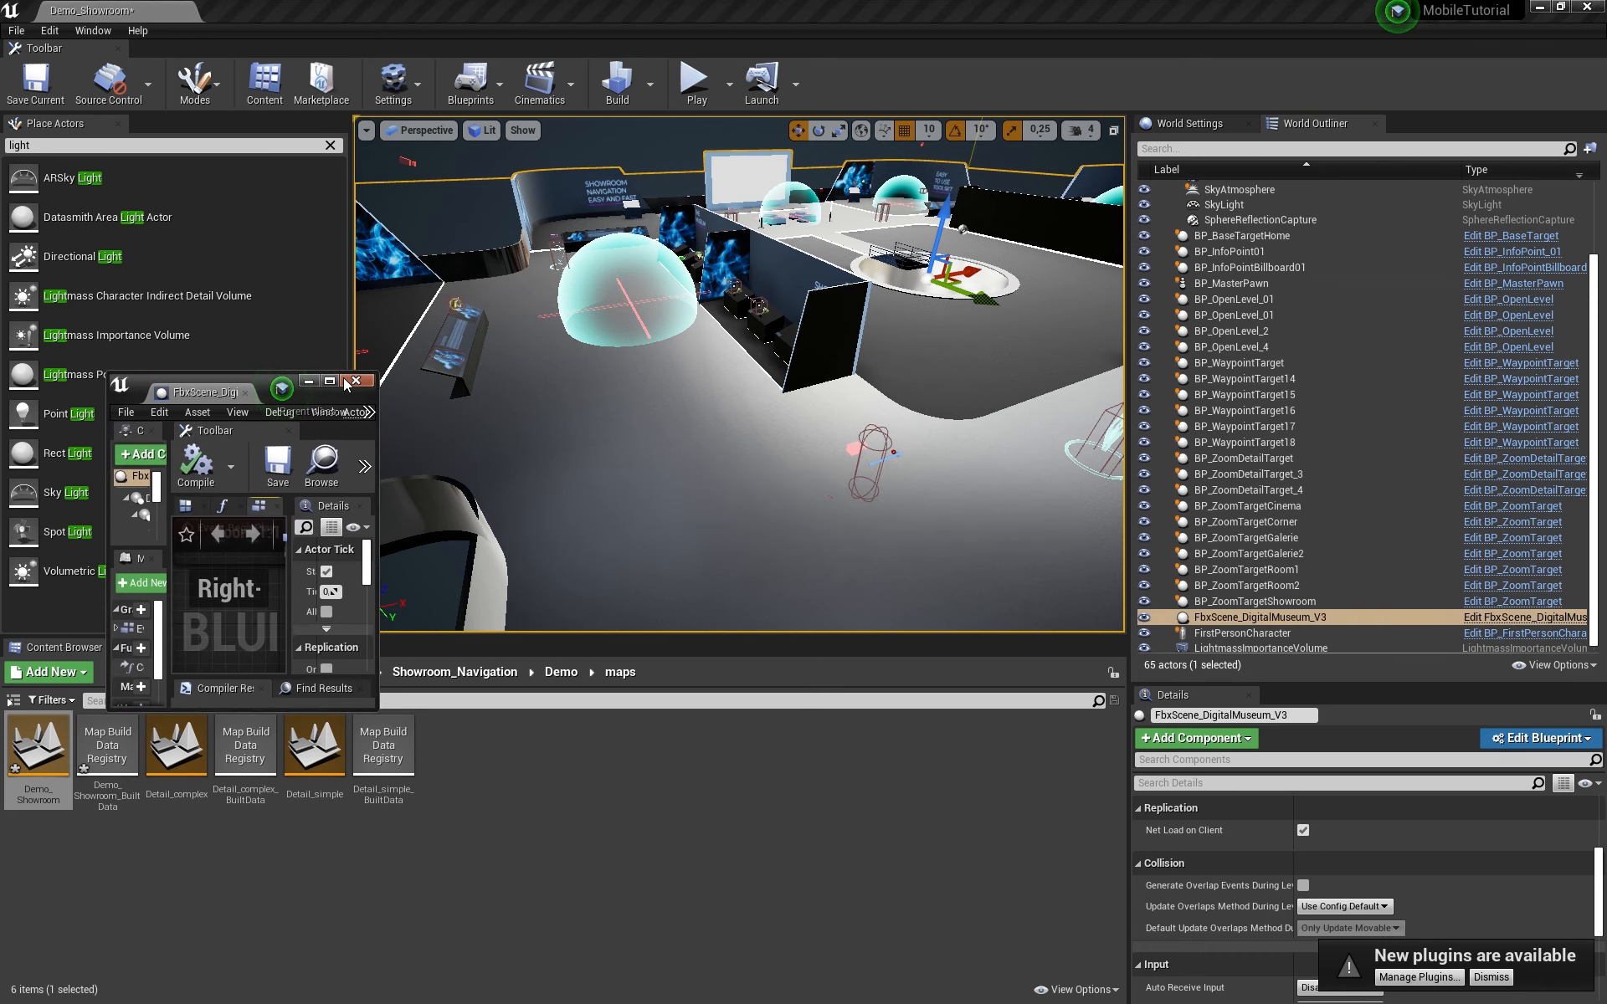
left_click(335, 381)
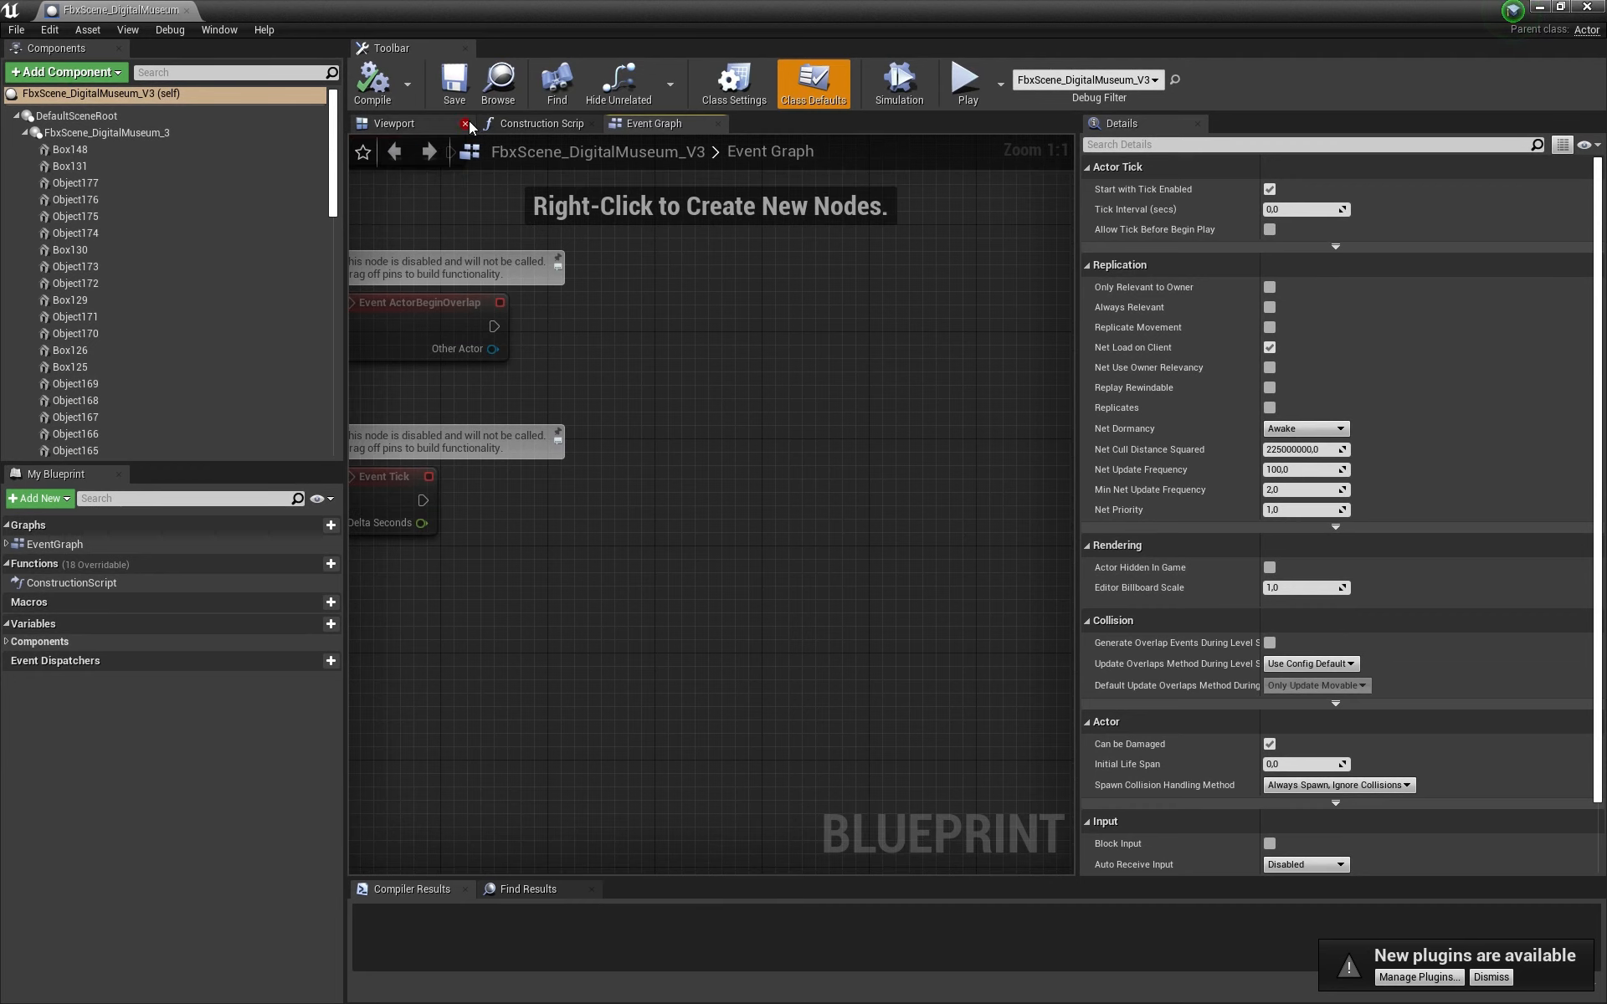
left_click(184, 134)
left_click(444, 125)
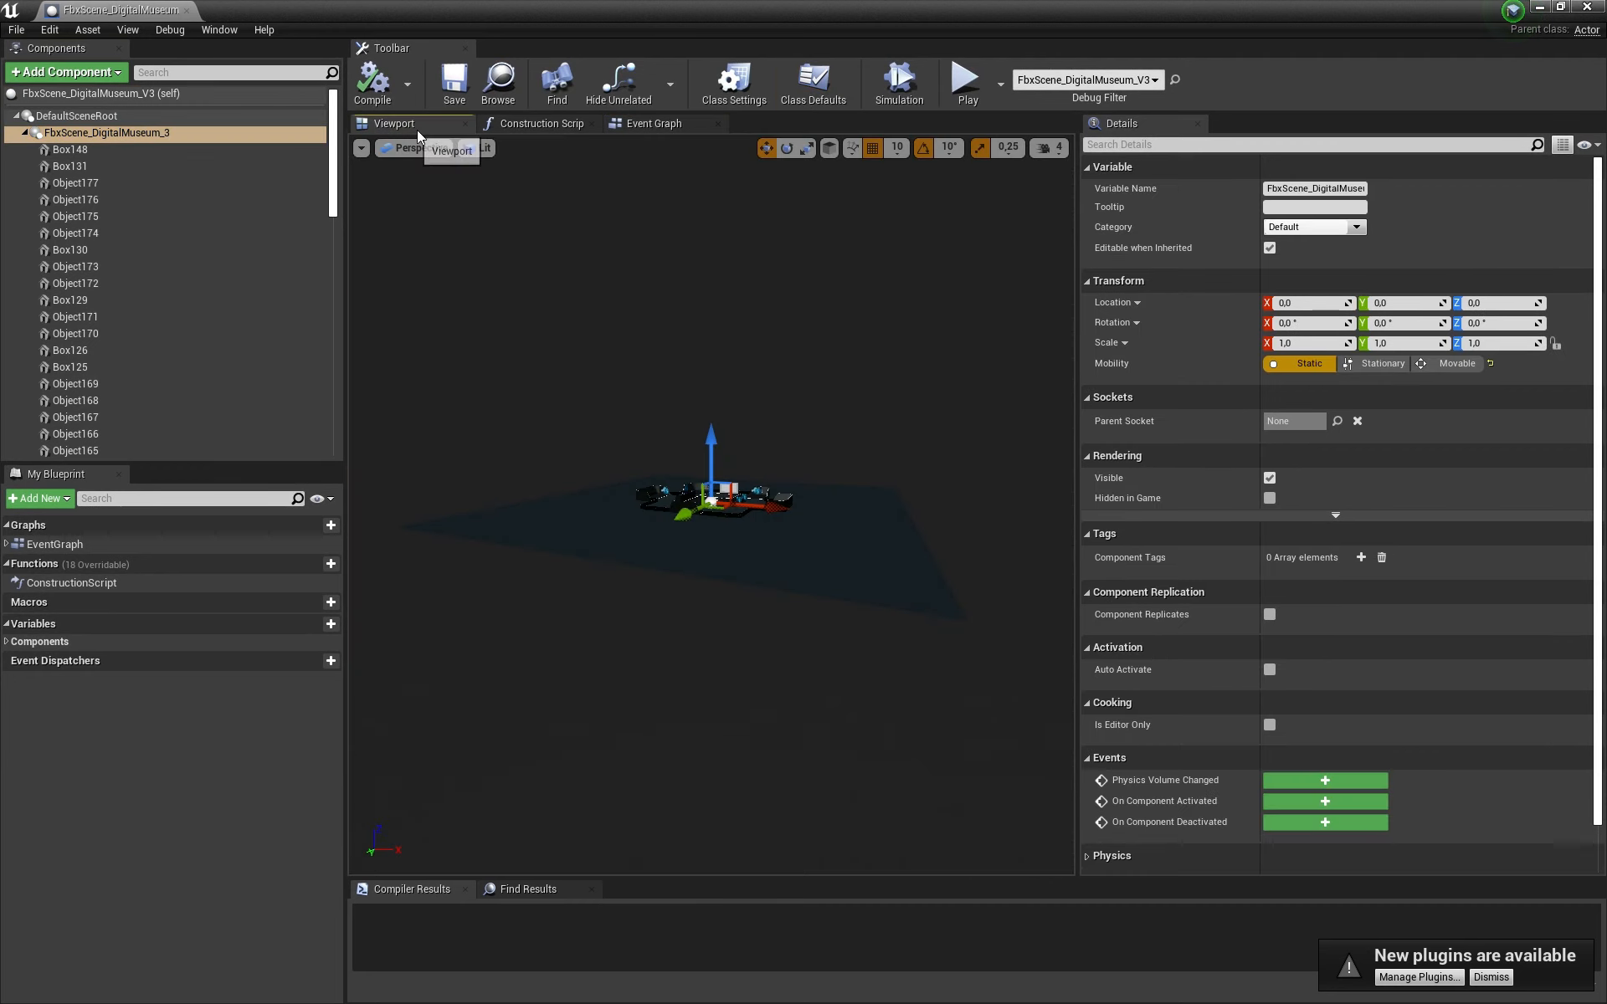
key("w")
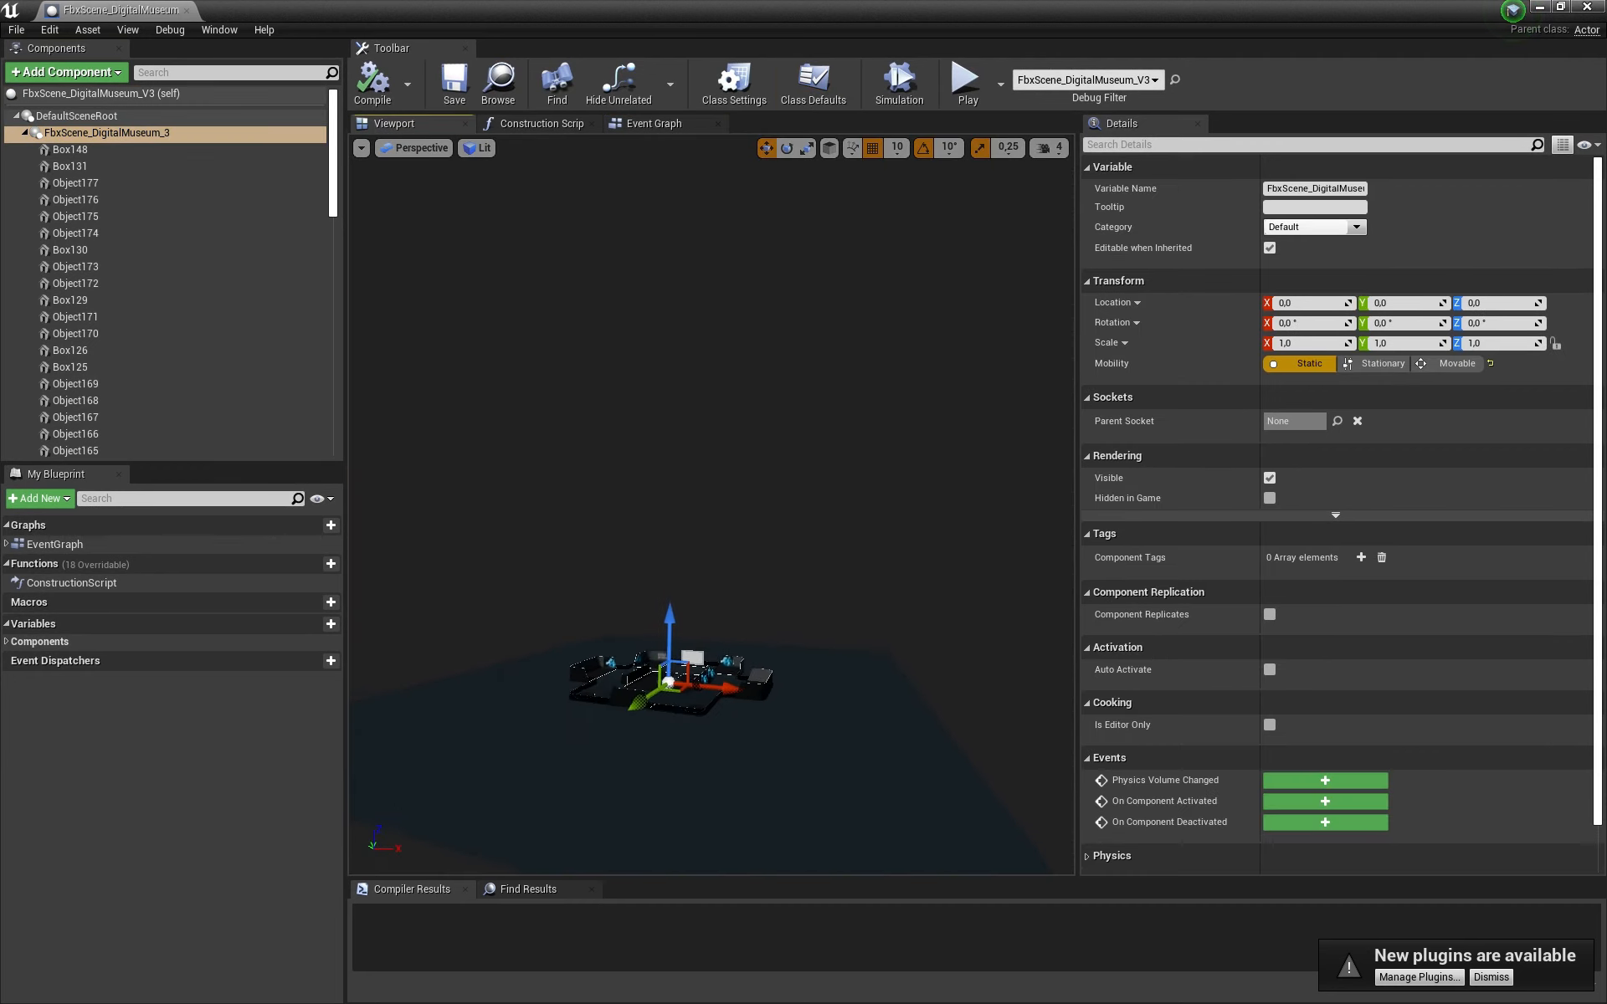
right_click_drag(711, 502, 721, 645)
key("w")
key("w")
Step: Give Rectangle001 an overridden lightmap resolution of 256, compile the blueprint, and rebuild the level
left_click(821, 504)
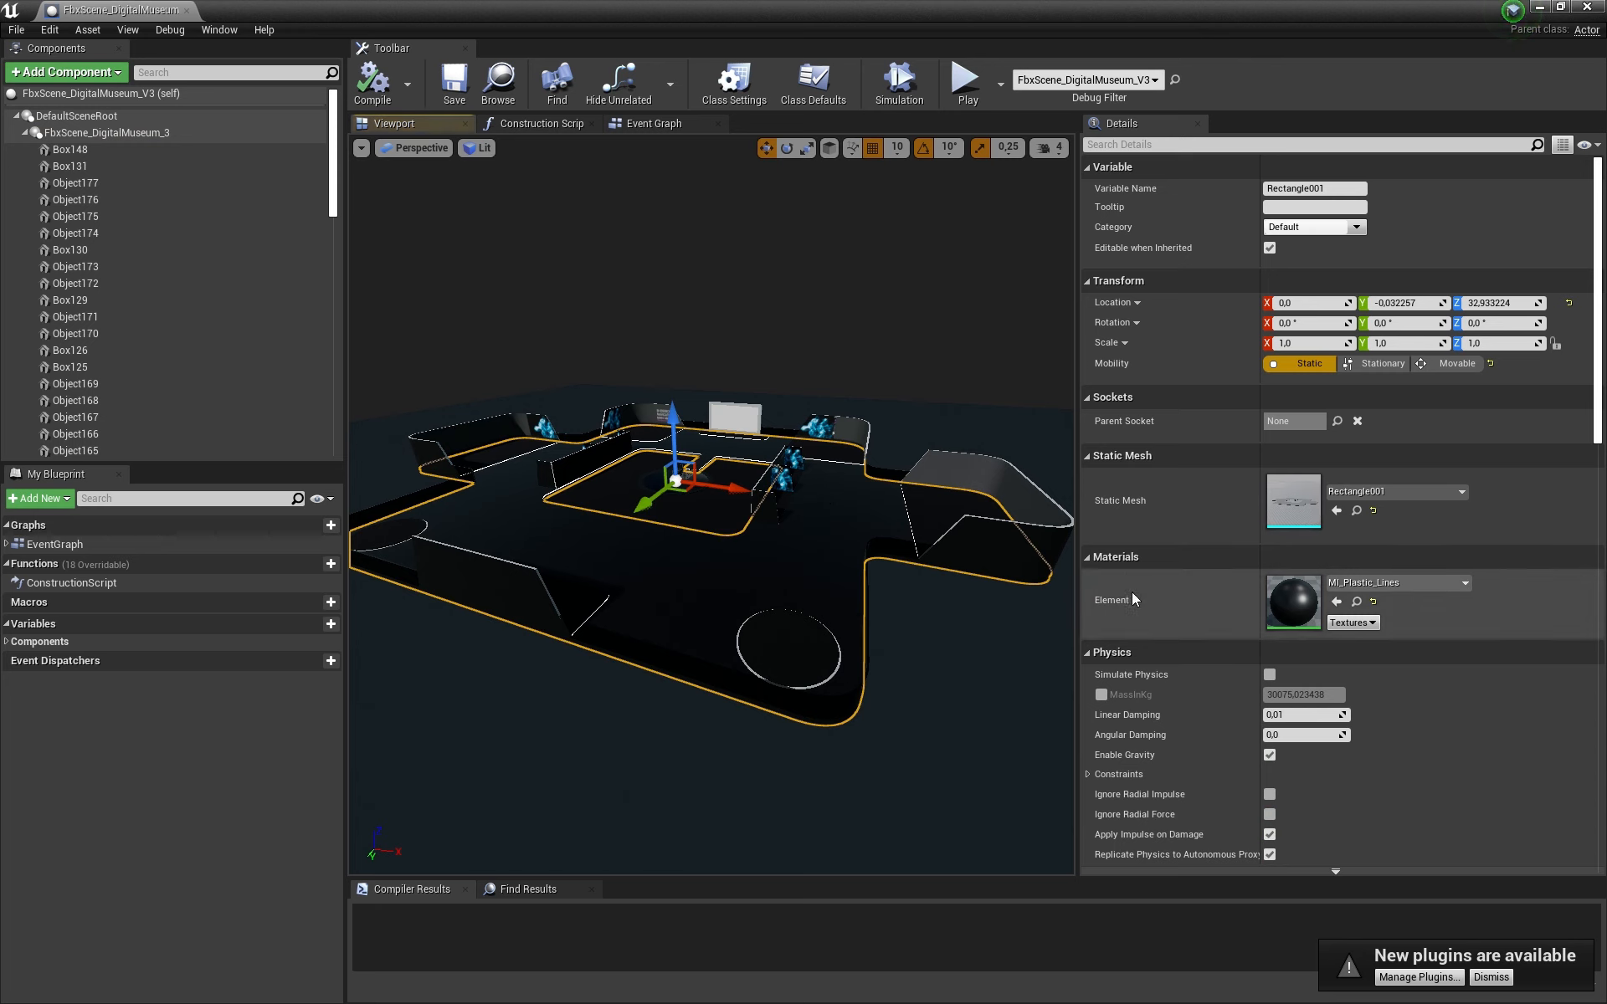
scroll(1118, 570, "down", 10)
scroll(1119, 570, "down", 4)
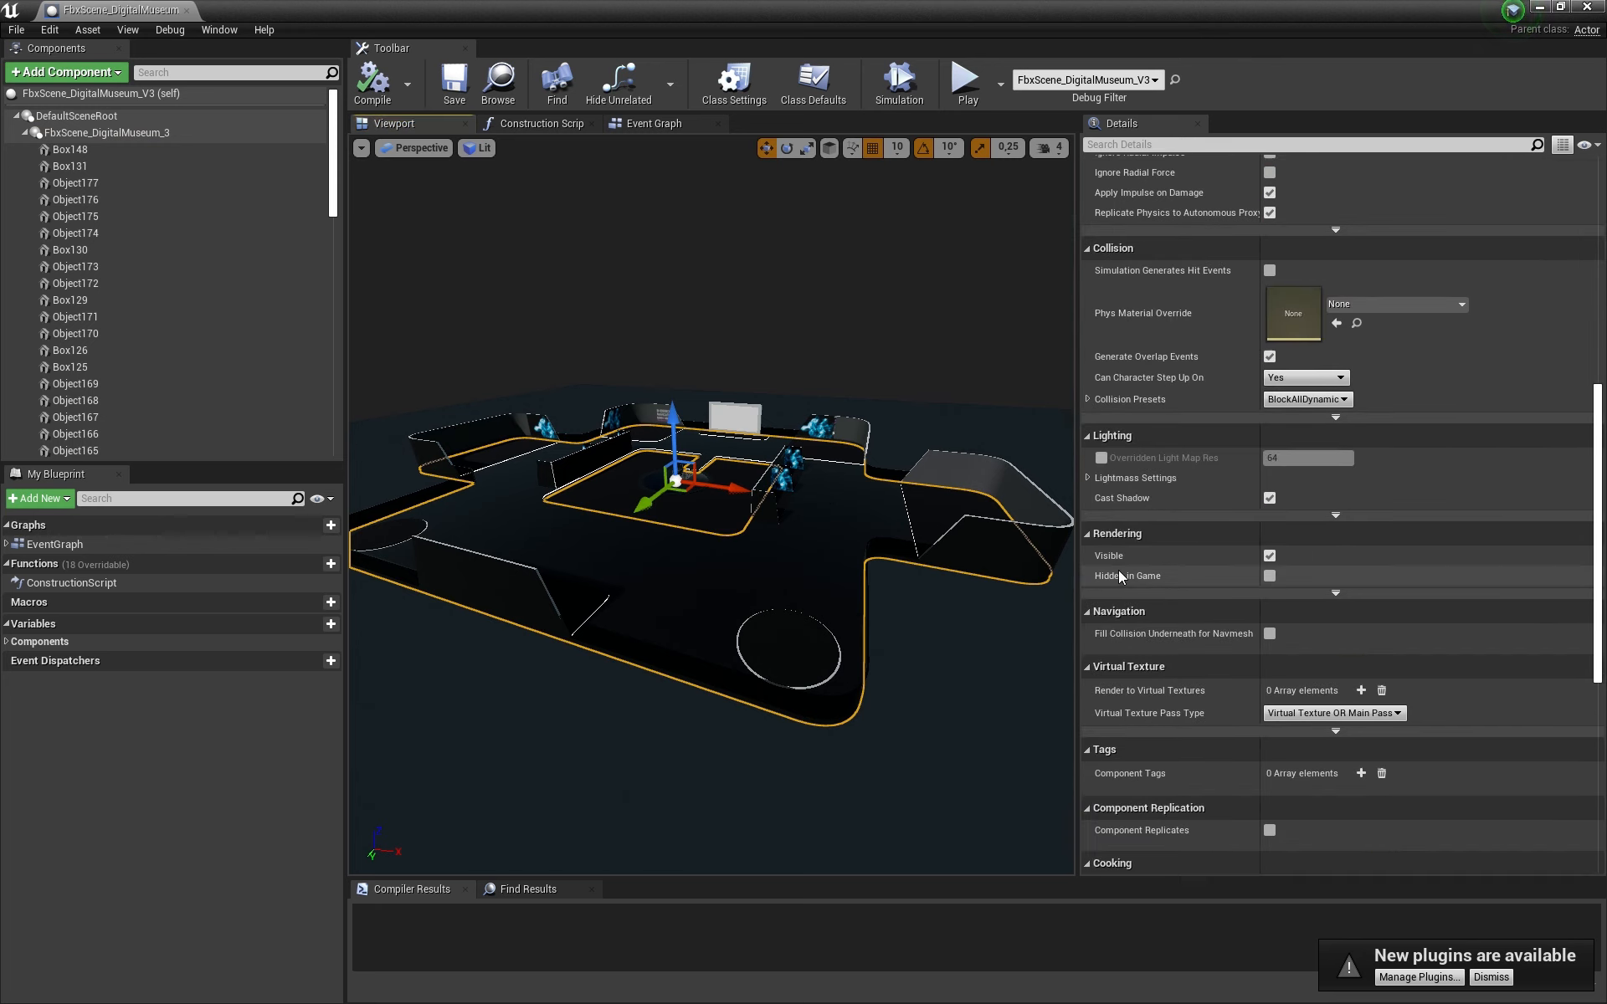
left_click(1101, 458)
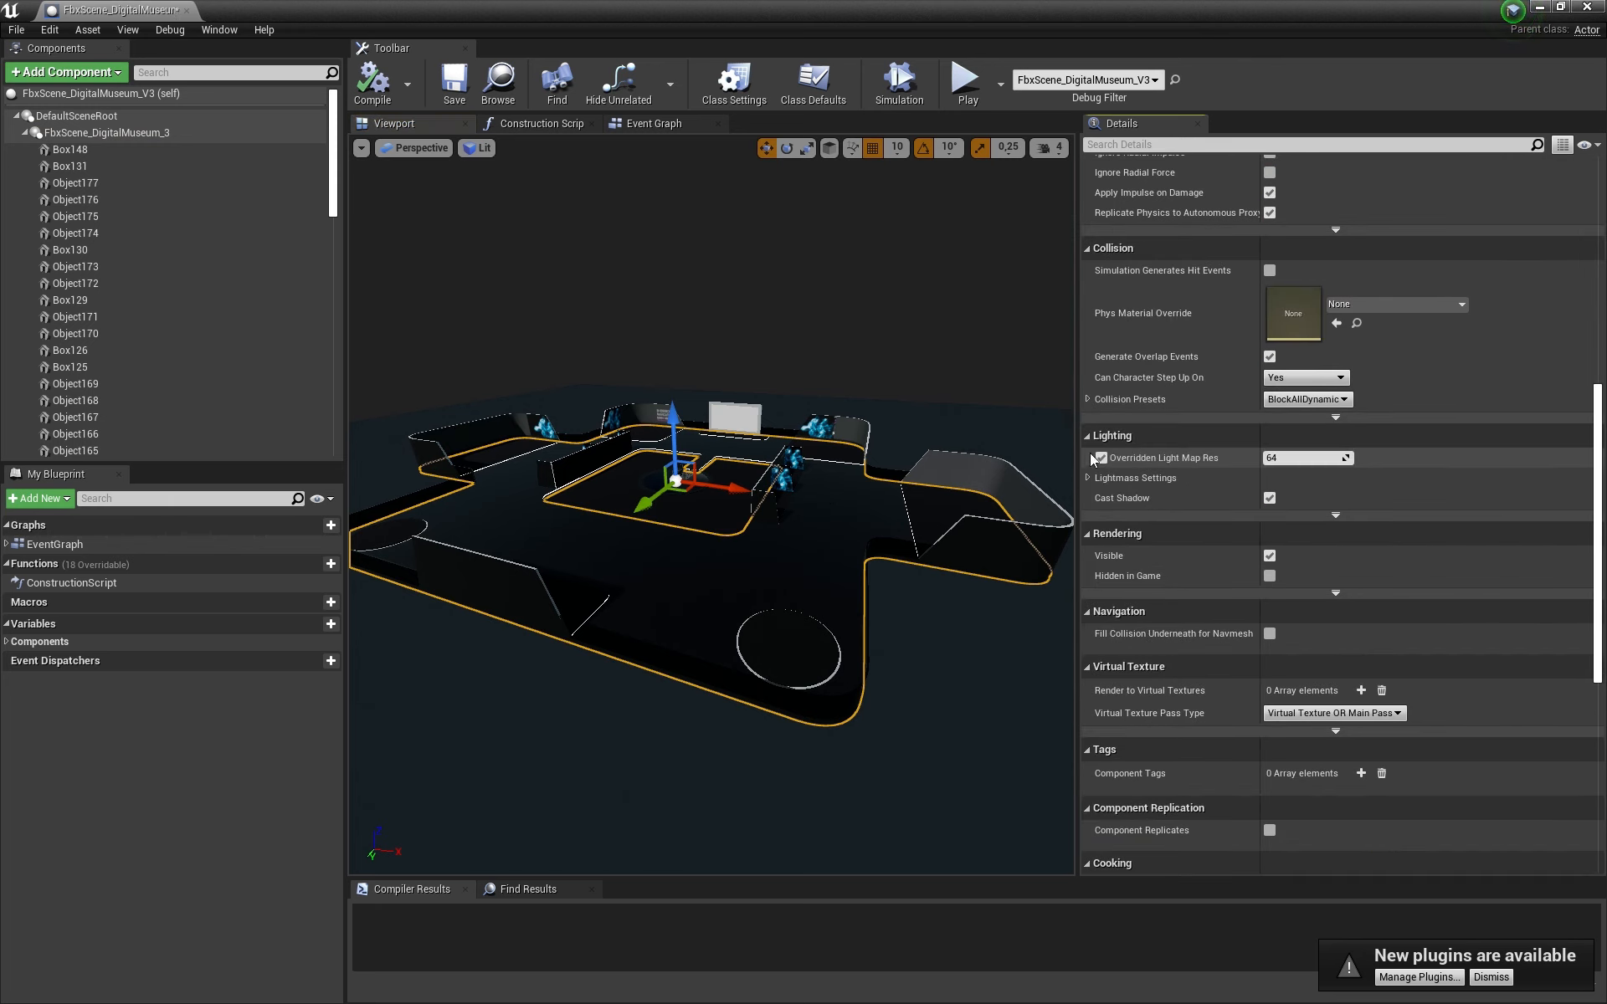
left_click(1284, 458)
key("Return")
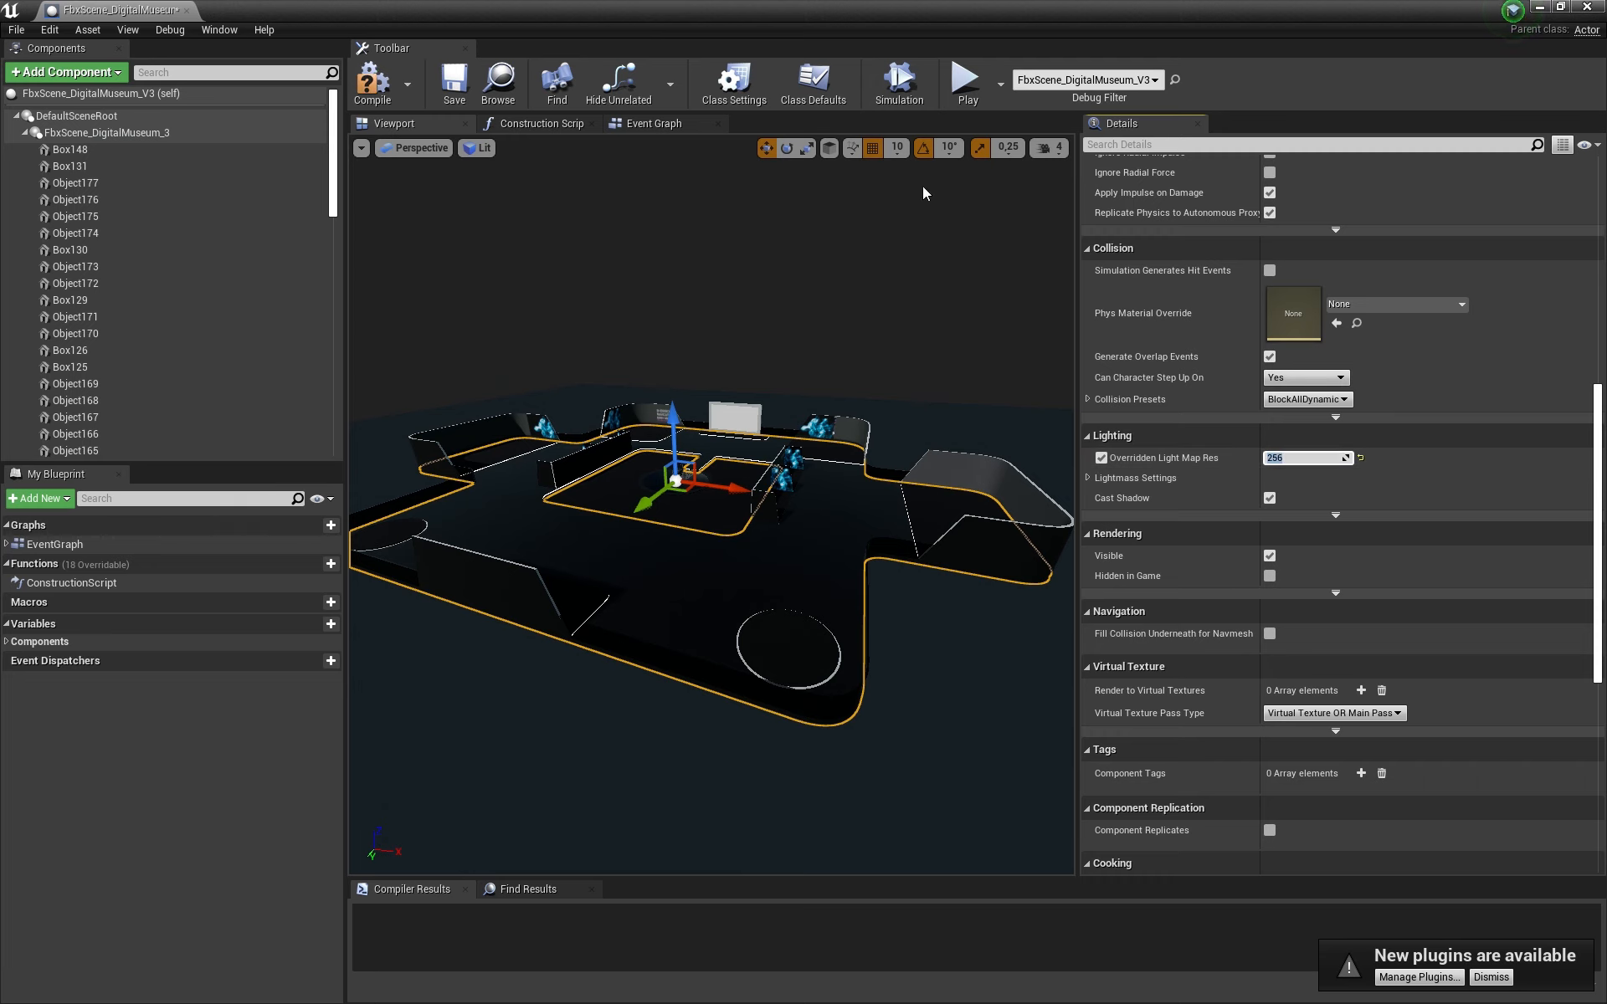
left_click(372, 84)
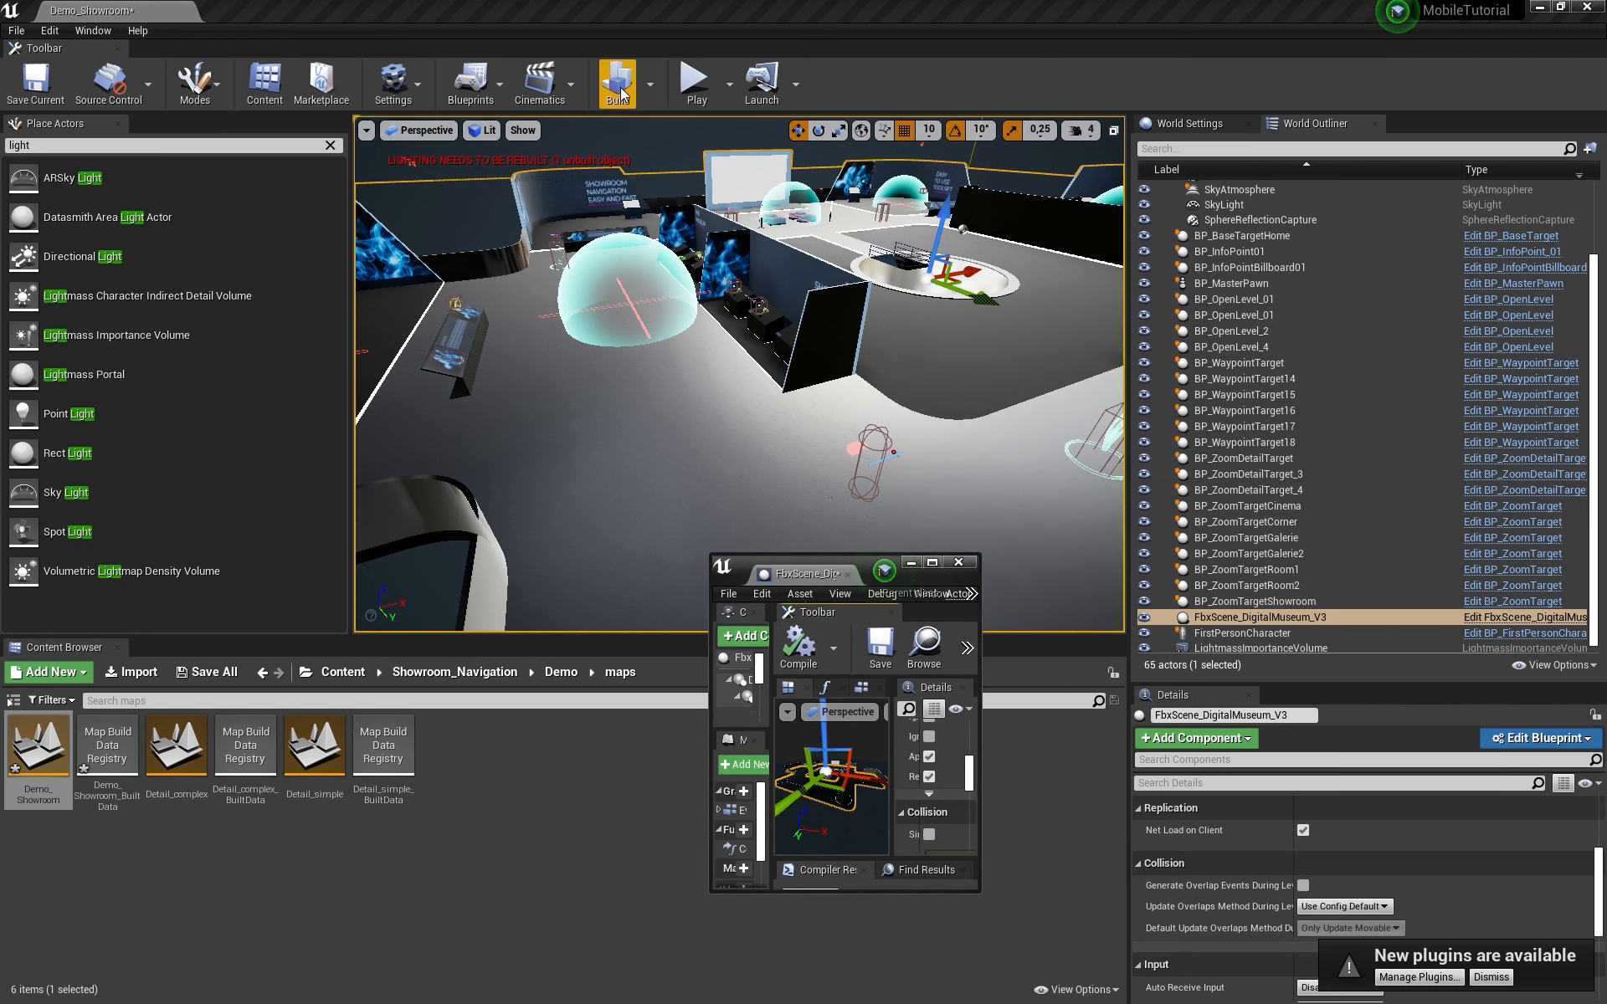
left_click(619, 88)
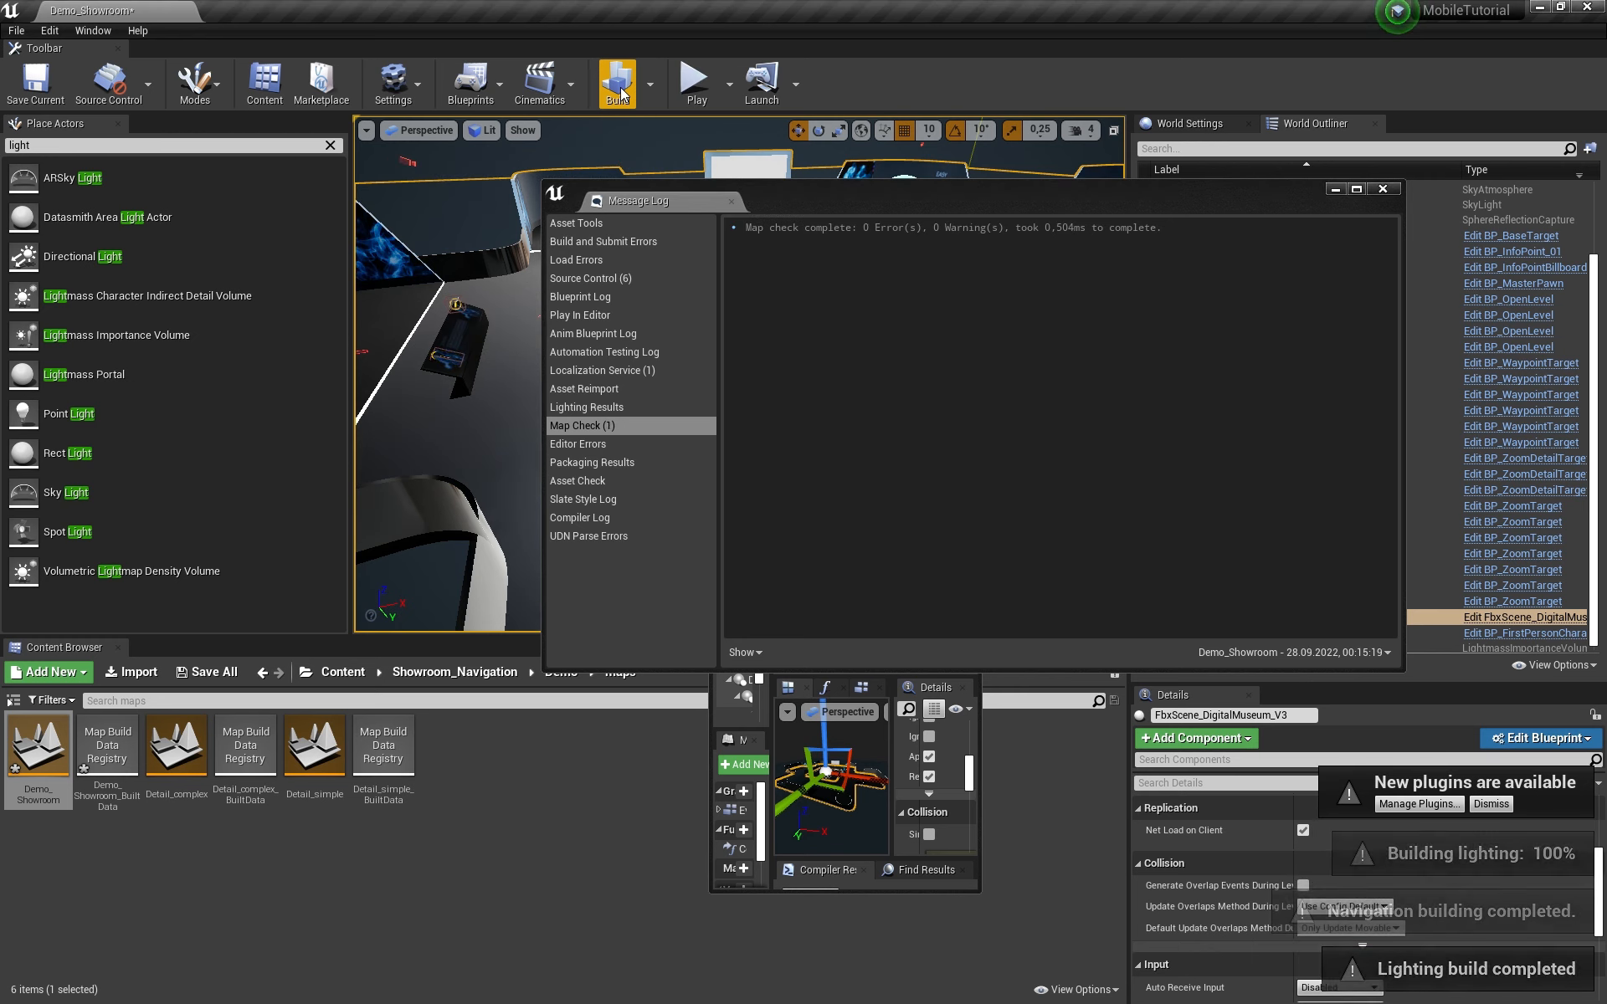
Step: Close the Message Log, switch the viewport to Lighting Only, and collapse the Lighting folder
left_click(1385, 191)
left_click(745, 312)
key("alt+6")
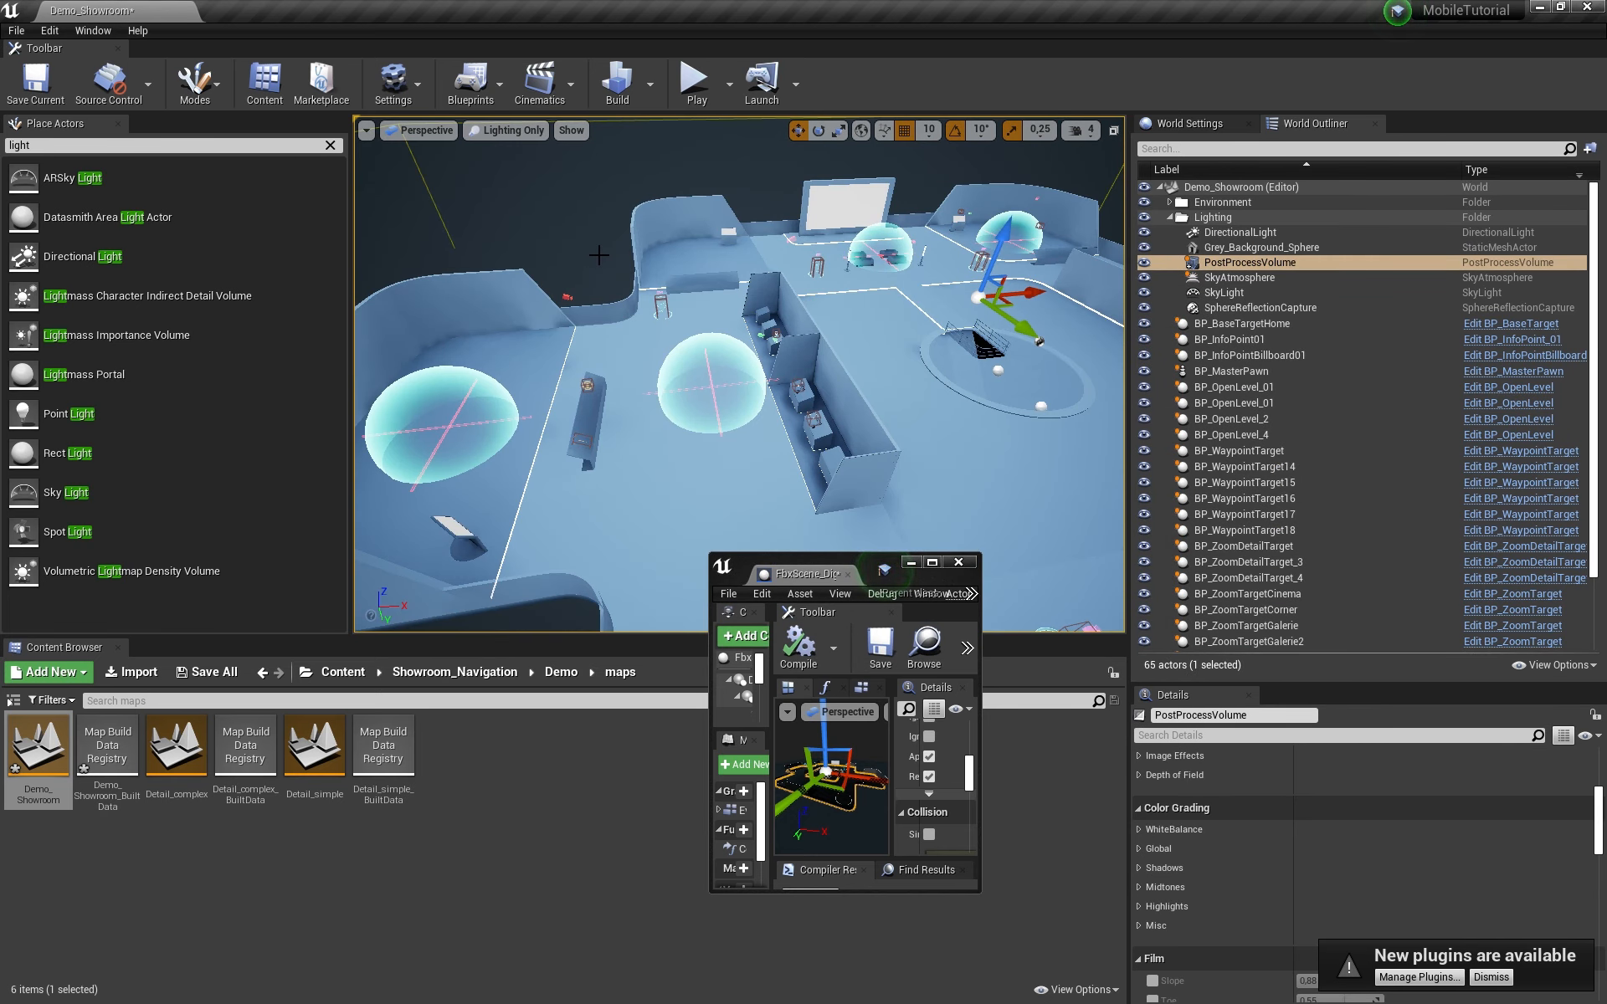
right_click_drag(761, 391, 870, 385)
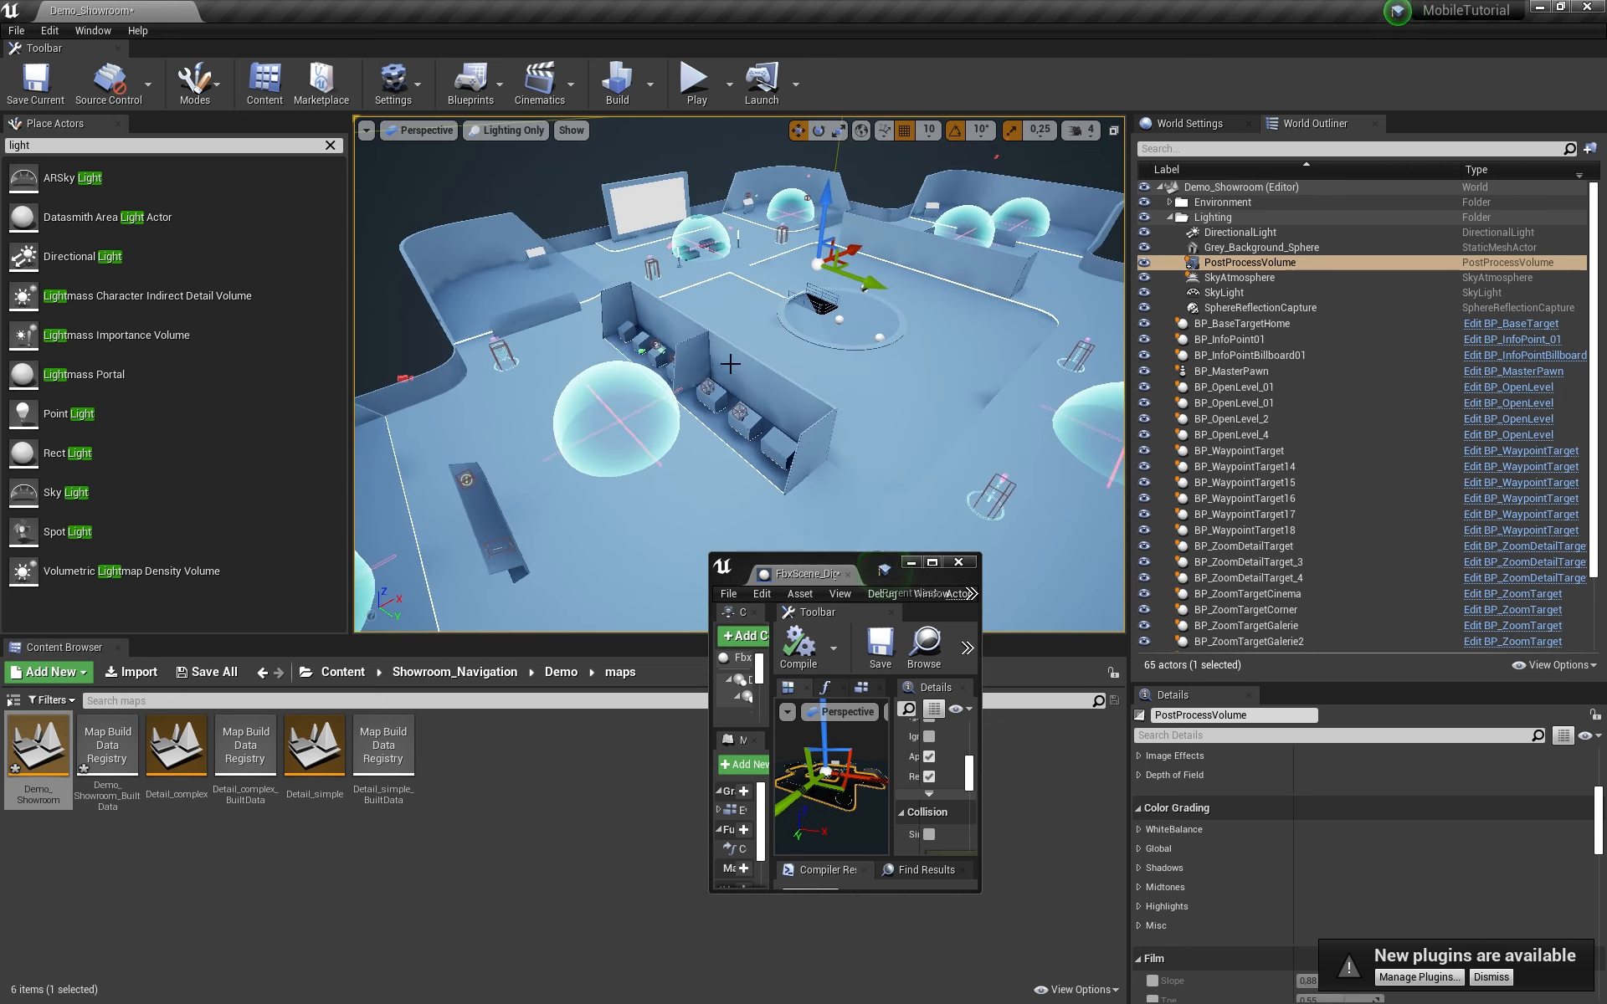
left_click(1170, 218)
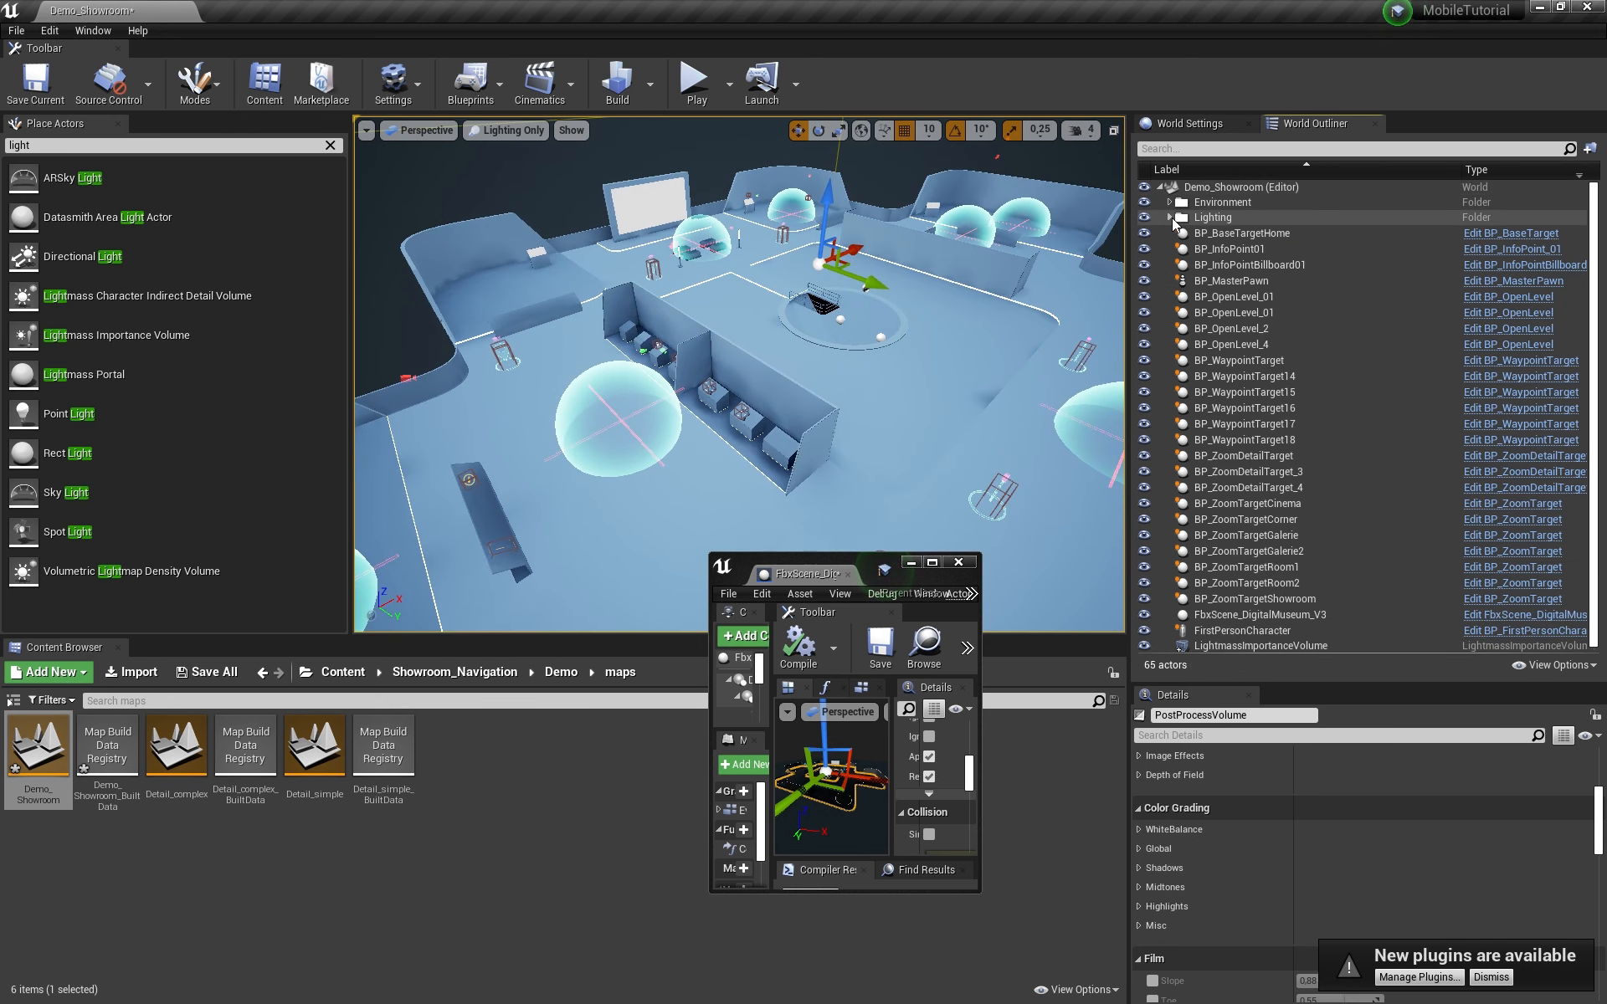
mouse_move(871, 360)
right_mouse_down()
mouse_move(745, 331)
mouse_move(870, 340)
right_mouse_up()
scroll(739, 381, "up", 3)
Step: Set the build's lighting quality to Production and start the lighting build
left_click(650, 84)
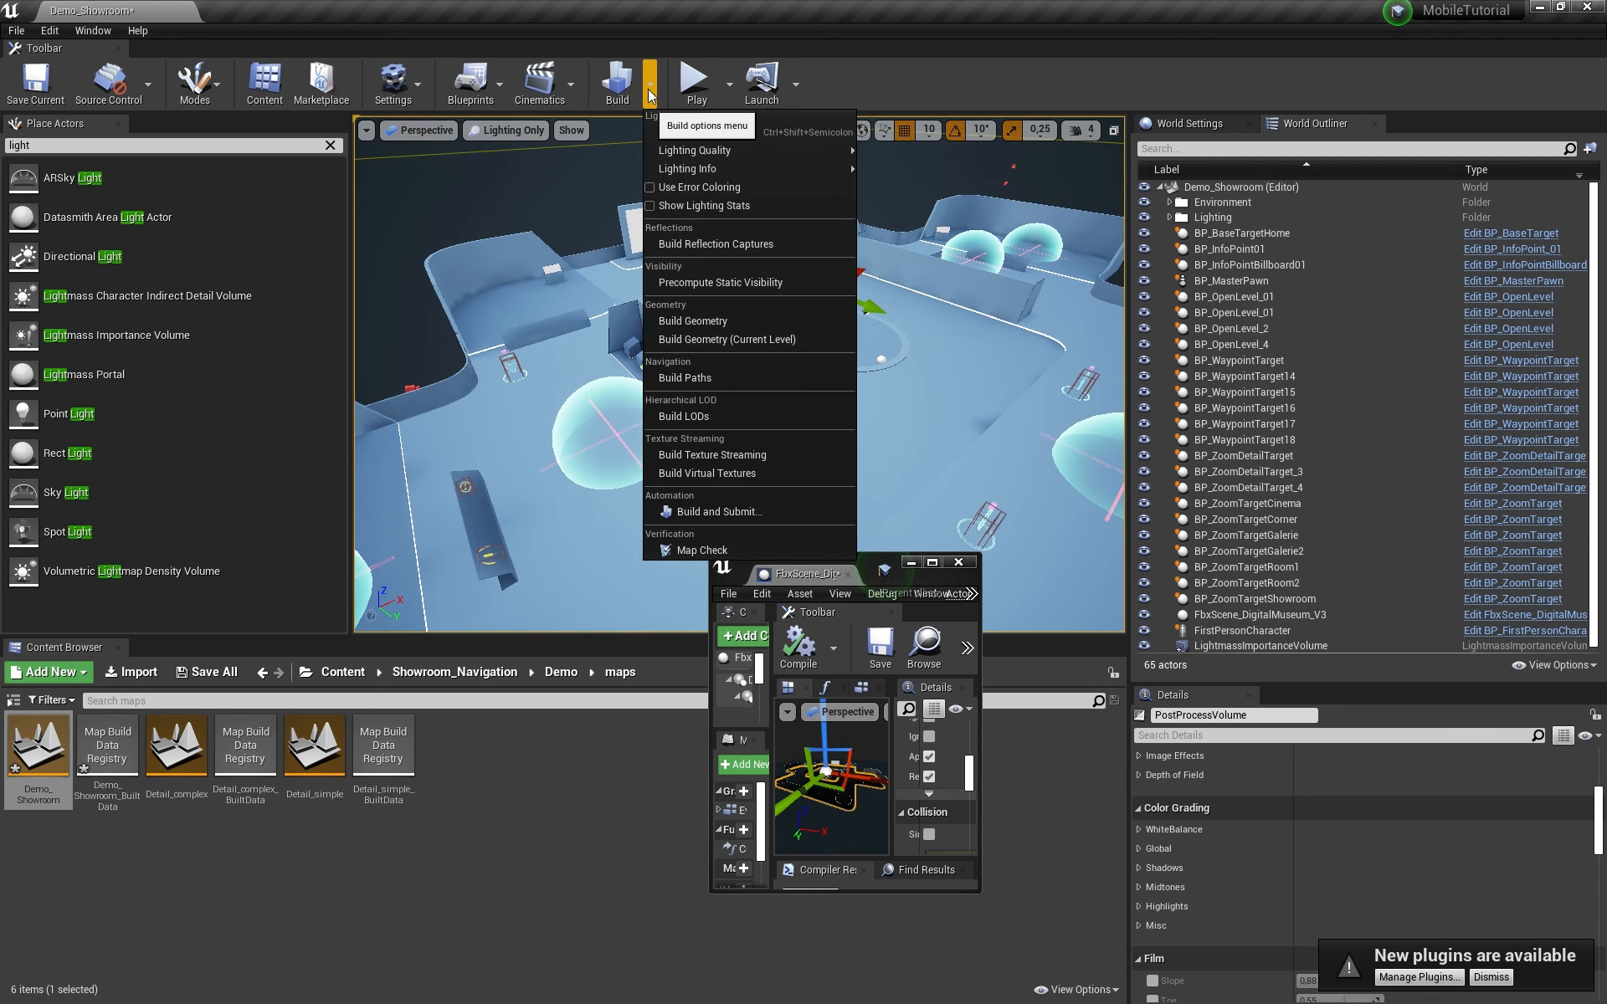
mouse_move(692, 150)
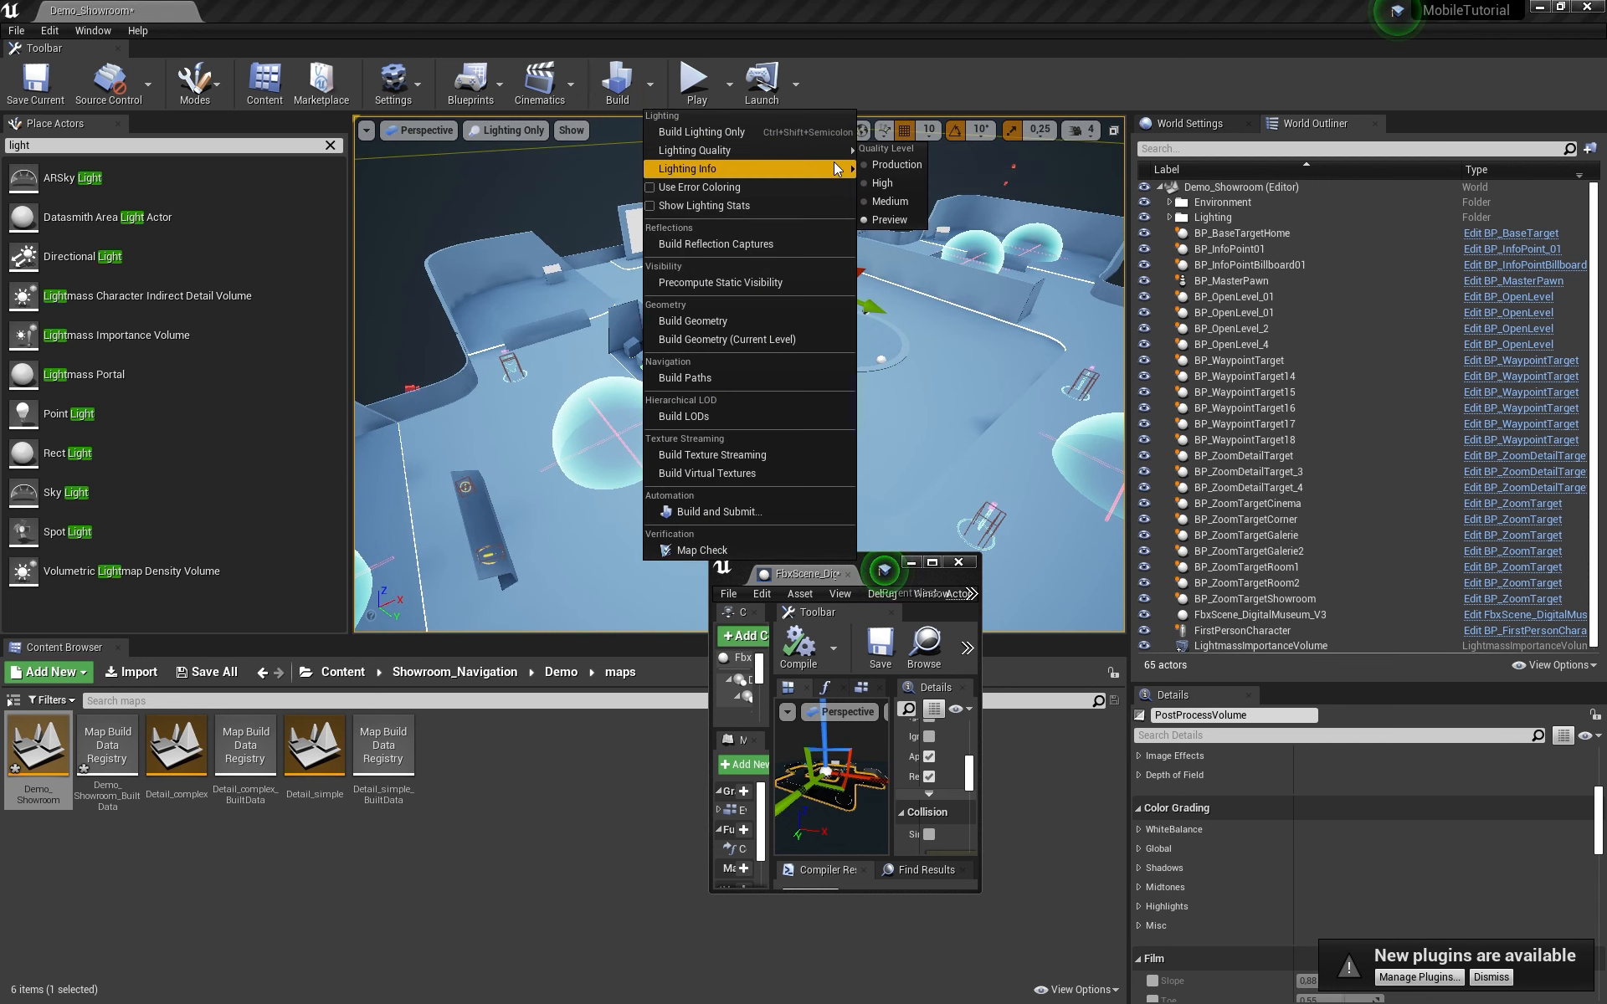
left_click(876, 165)
left_click(618, 80)
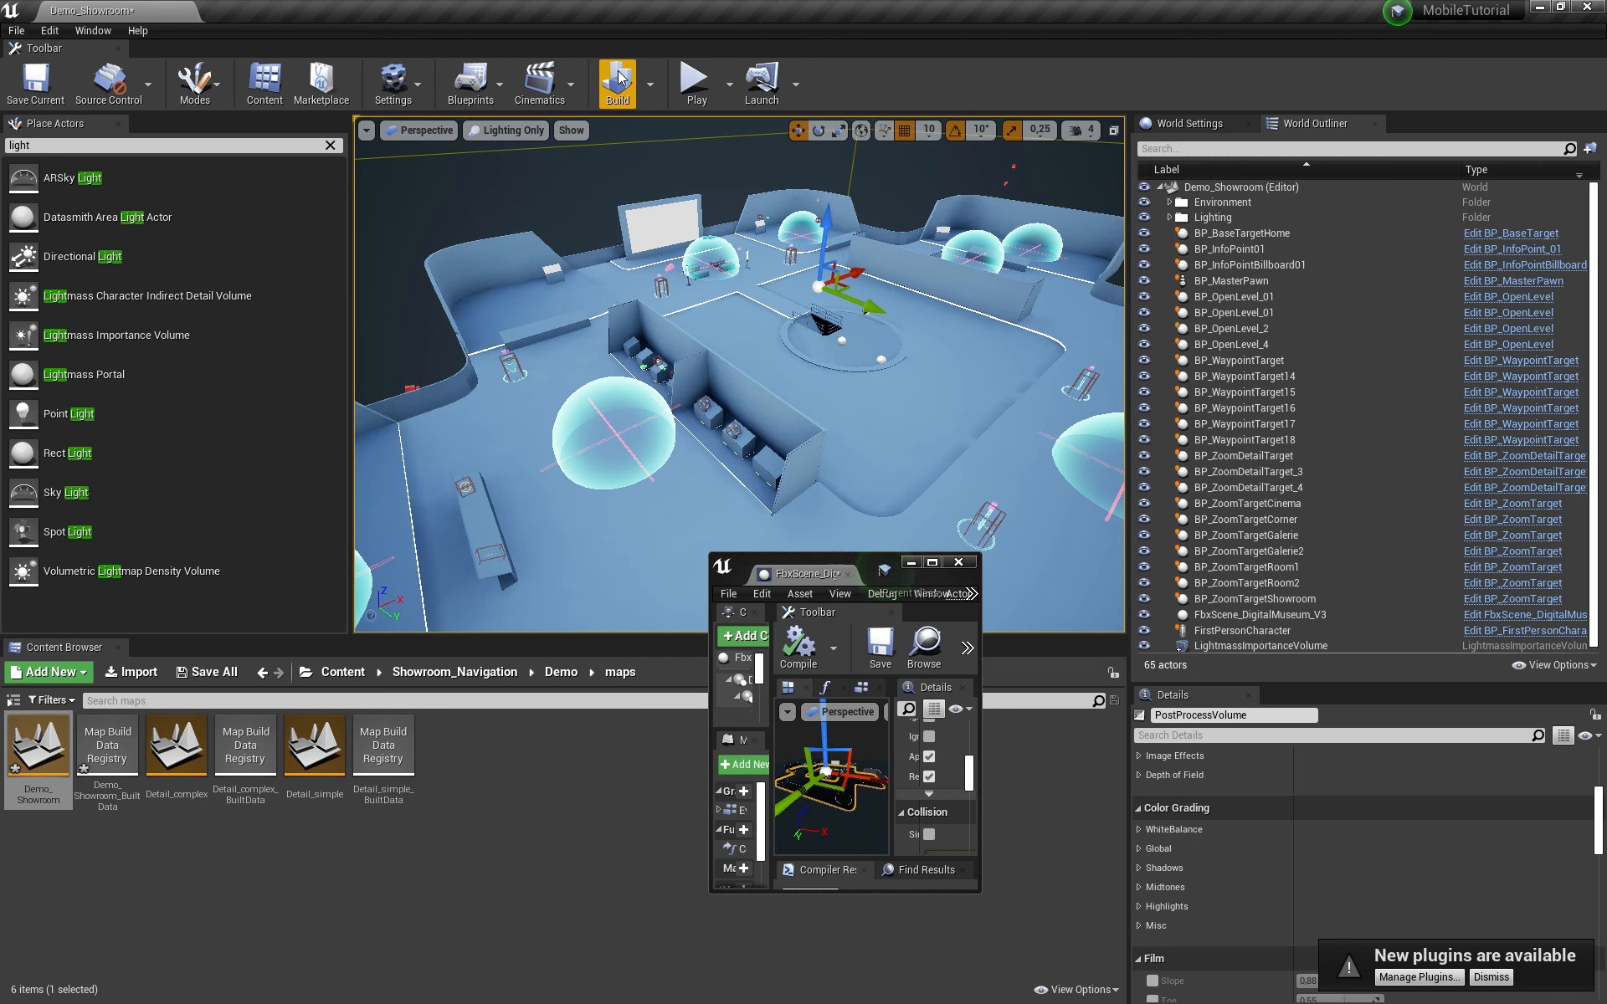
Step: Fly past the pedestal wall to an overview, then switch the viewport view mode to Lit
right_click_drag(535, 474, 381, 457)
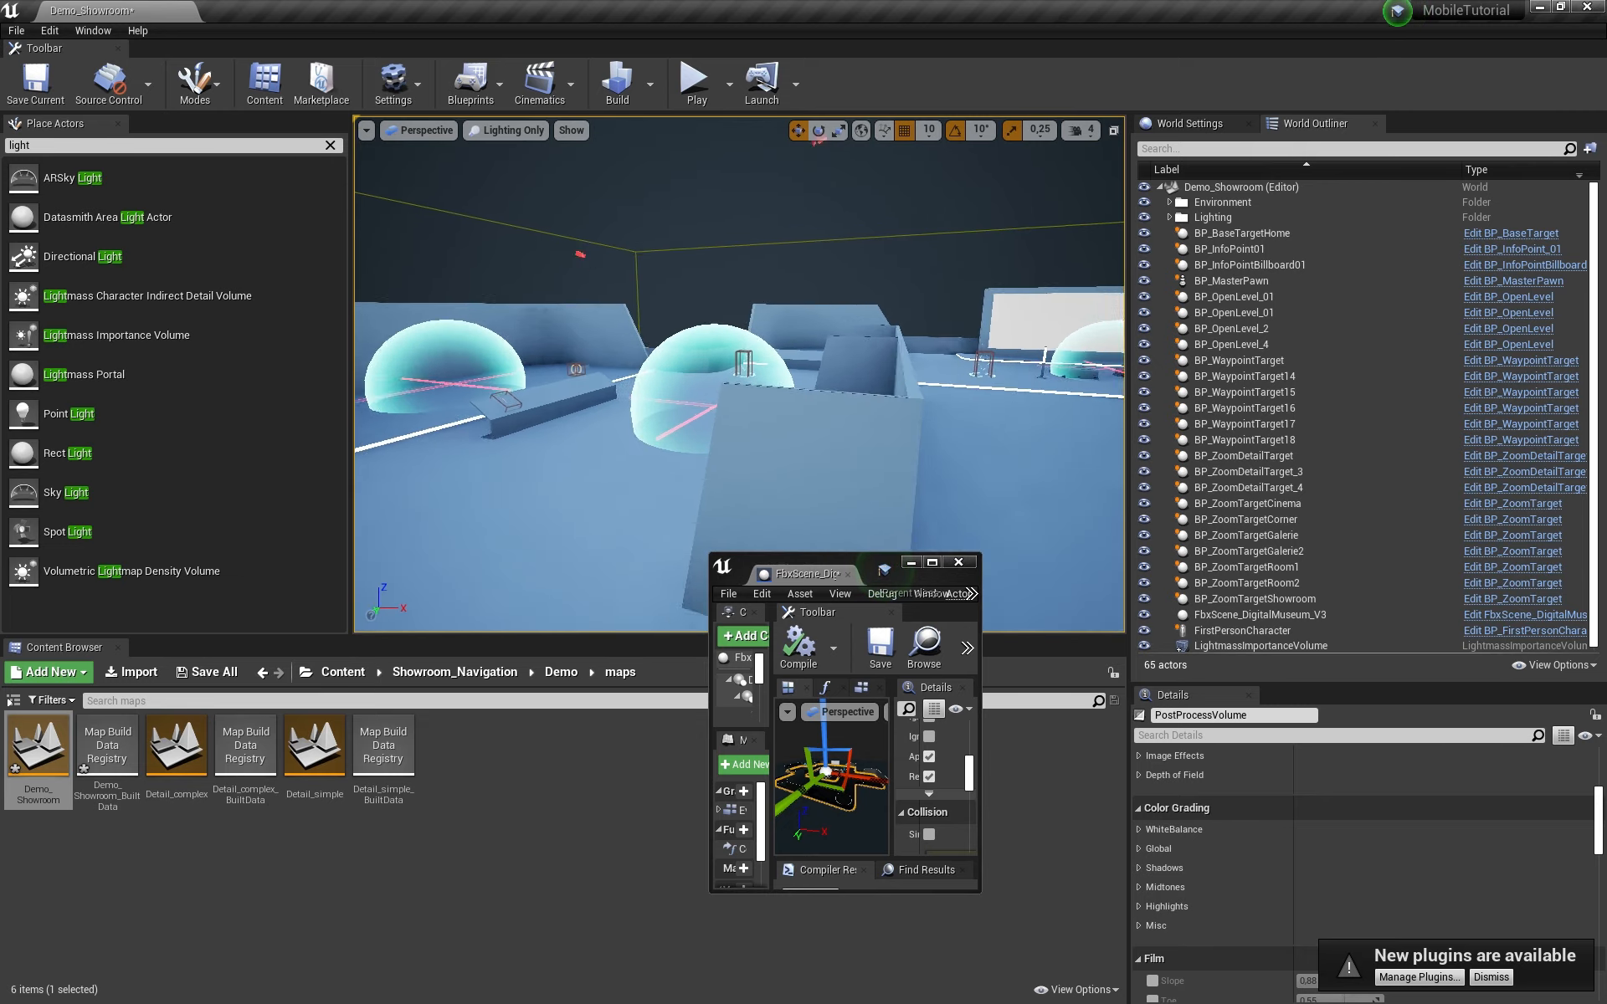
right_click_drag(535, 377, 846, 384)
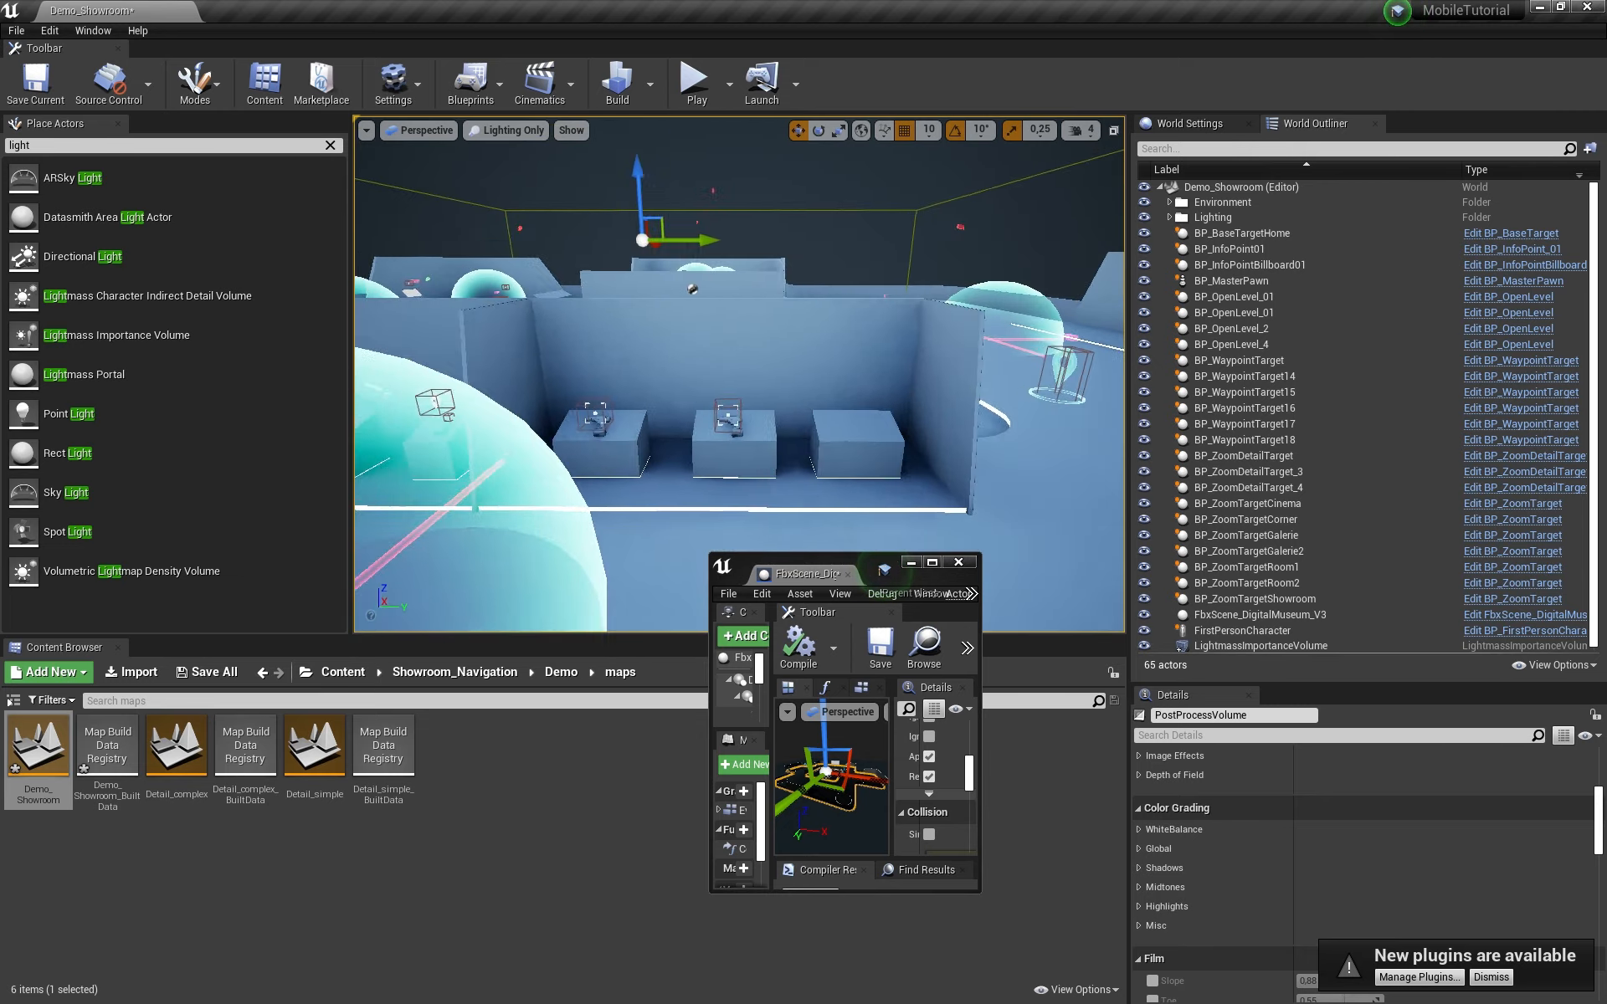
mouse_move(739, 376)
right_mouse_down()
mouse_move(803, 377)
mouse_move(753, 378)
right_mouse_up()
right_click_drag(641, 394, 670, 360)
left_click(508, 131)
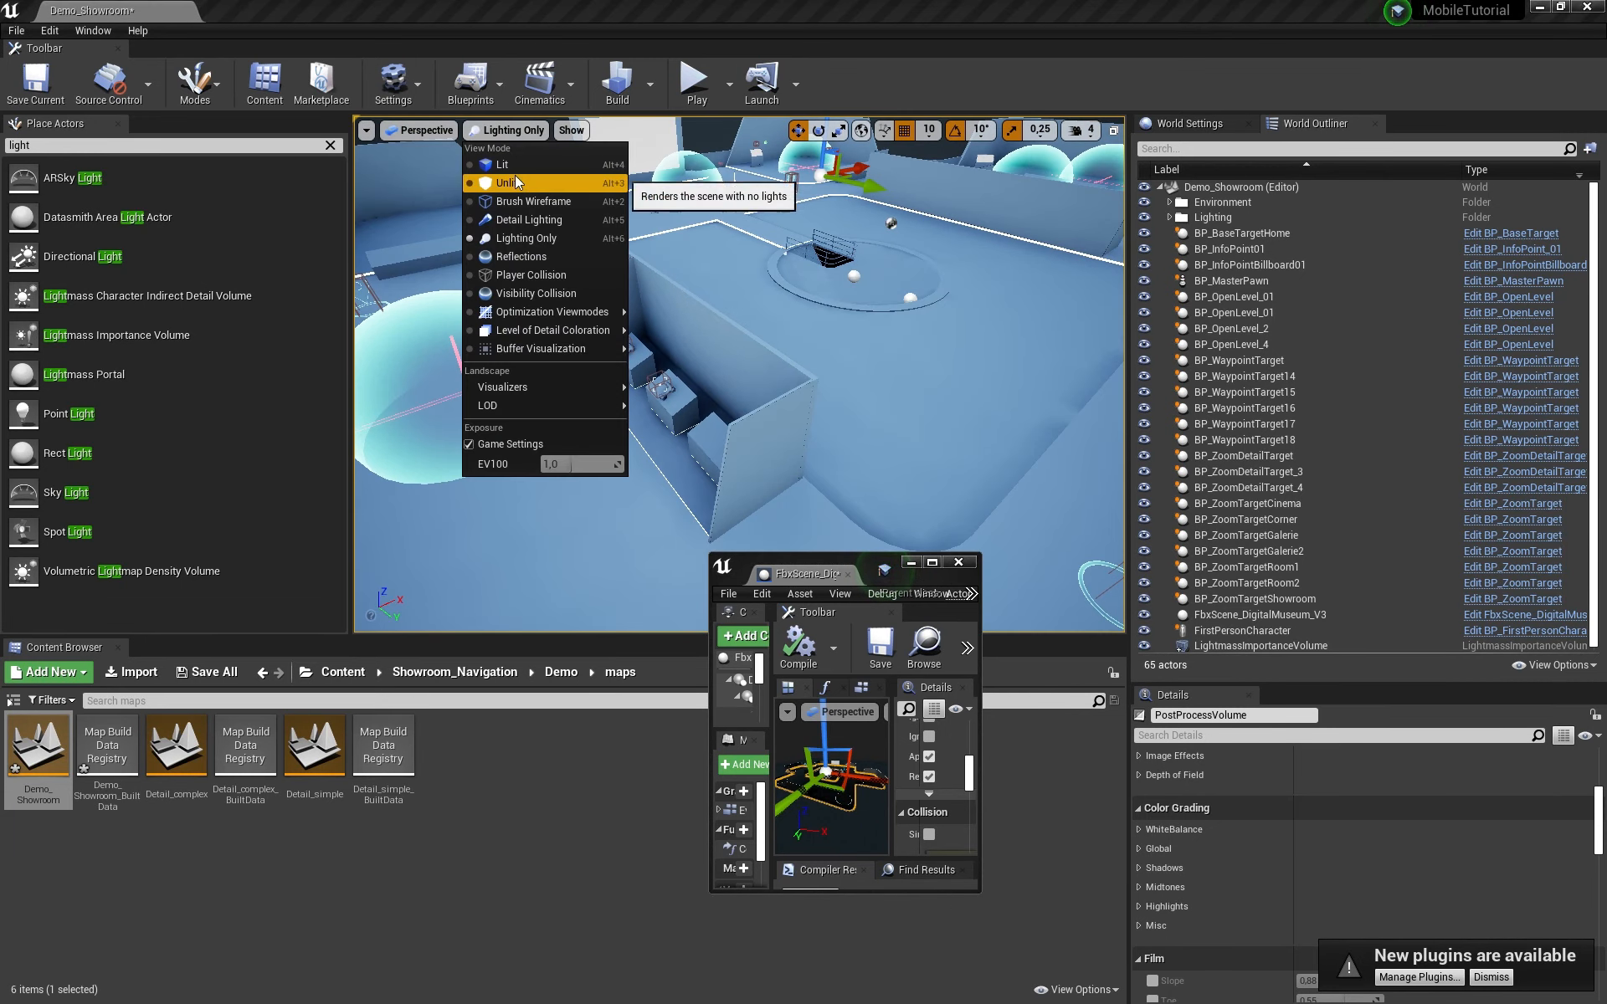
left_click(502, 164)
right_click_drag(502, 164, 992, 226)
Step: In Project Settings Maps & Modes, set Editor Startup Map and Game Default Map to Demo_Showroom
left_click(49, 30)
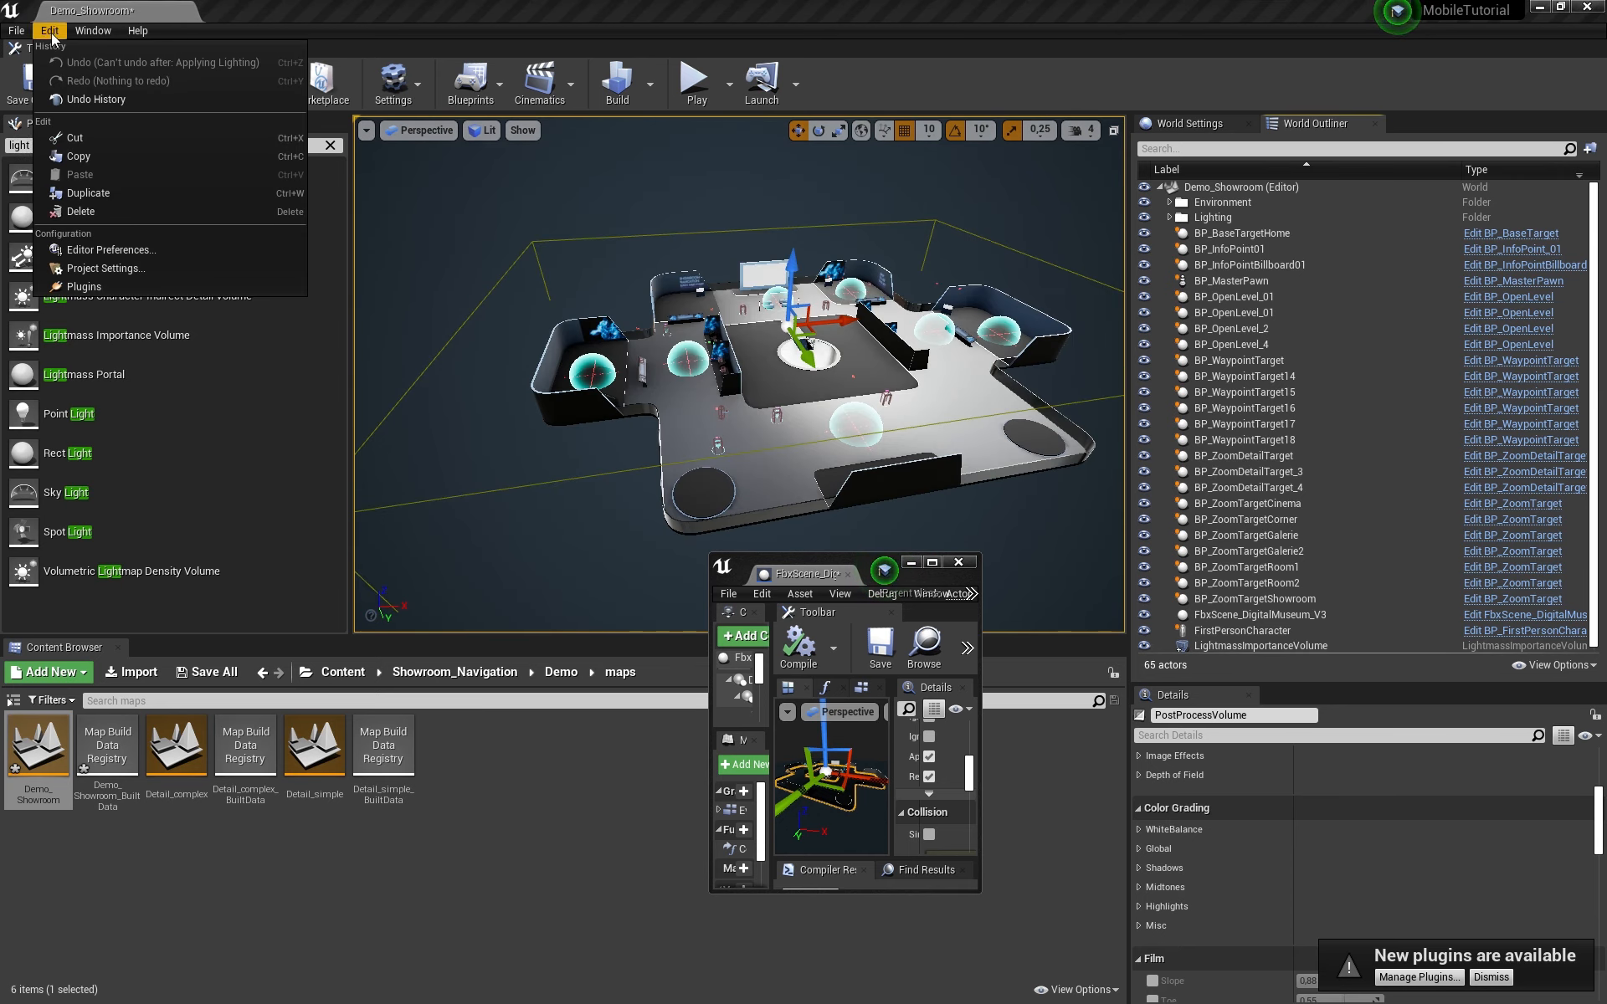
left_click(108, 269)
left_click_drag(691, 588, 751, 174)
left_click(284, 329)
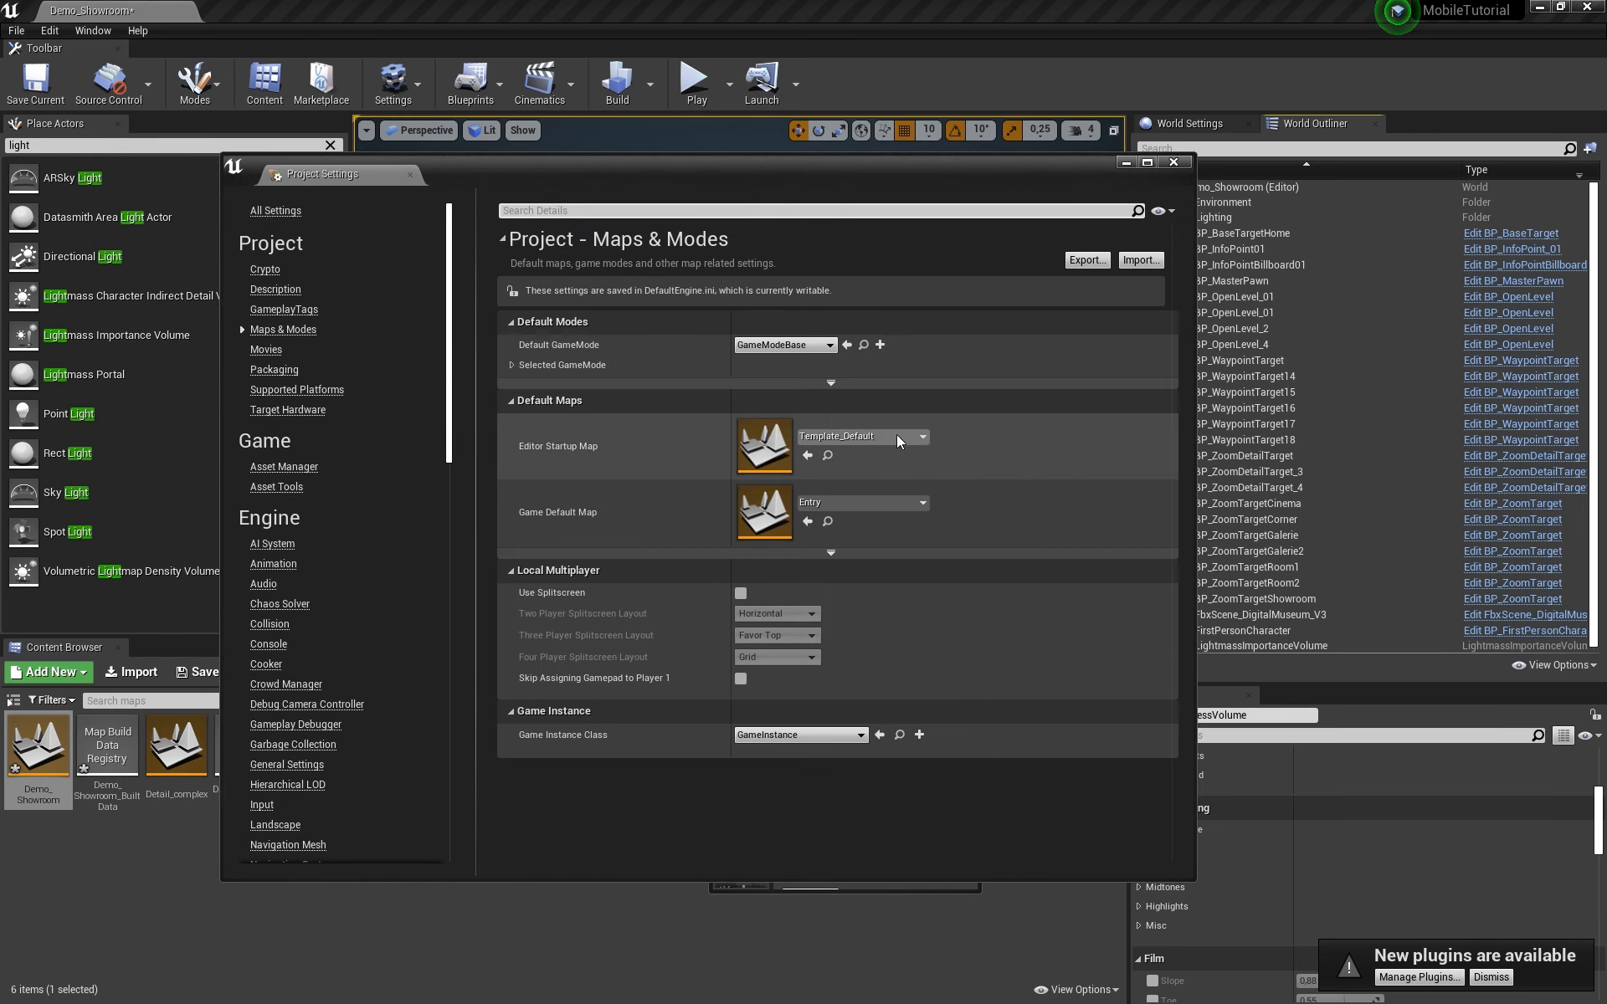
left_click(867, 436)
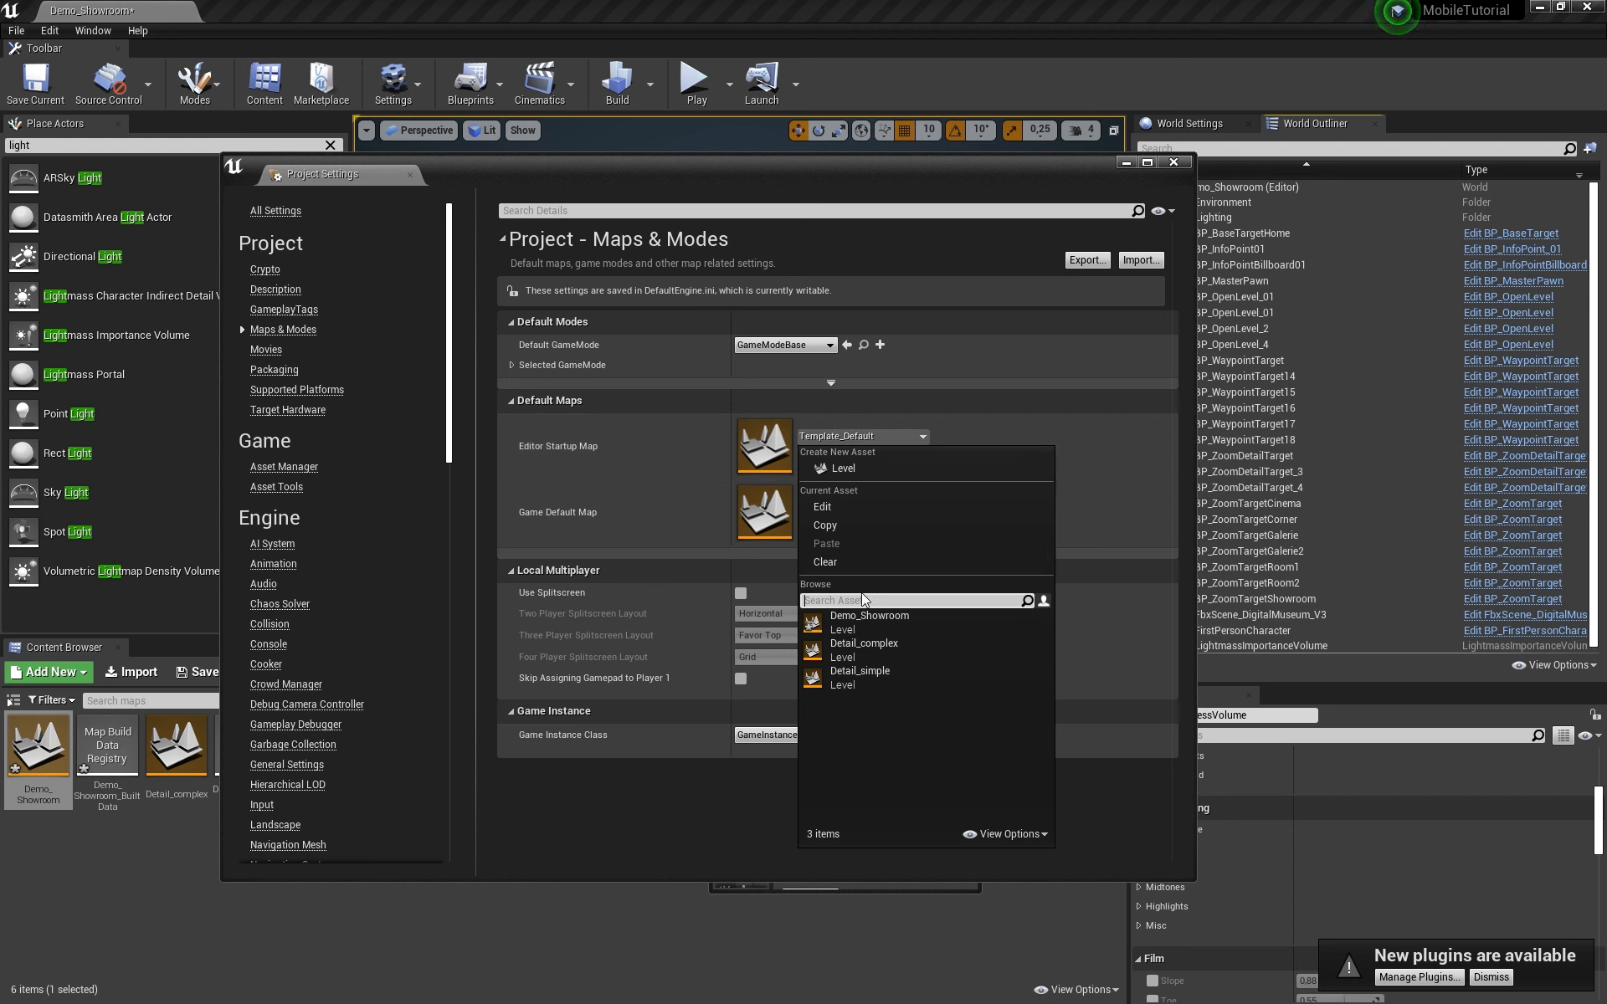
left_click(867, 621)
left_click(877, 505)
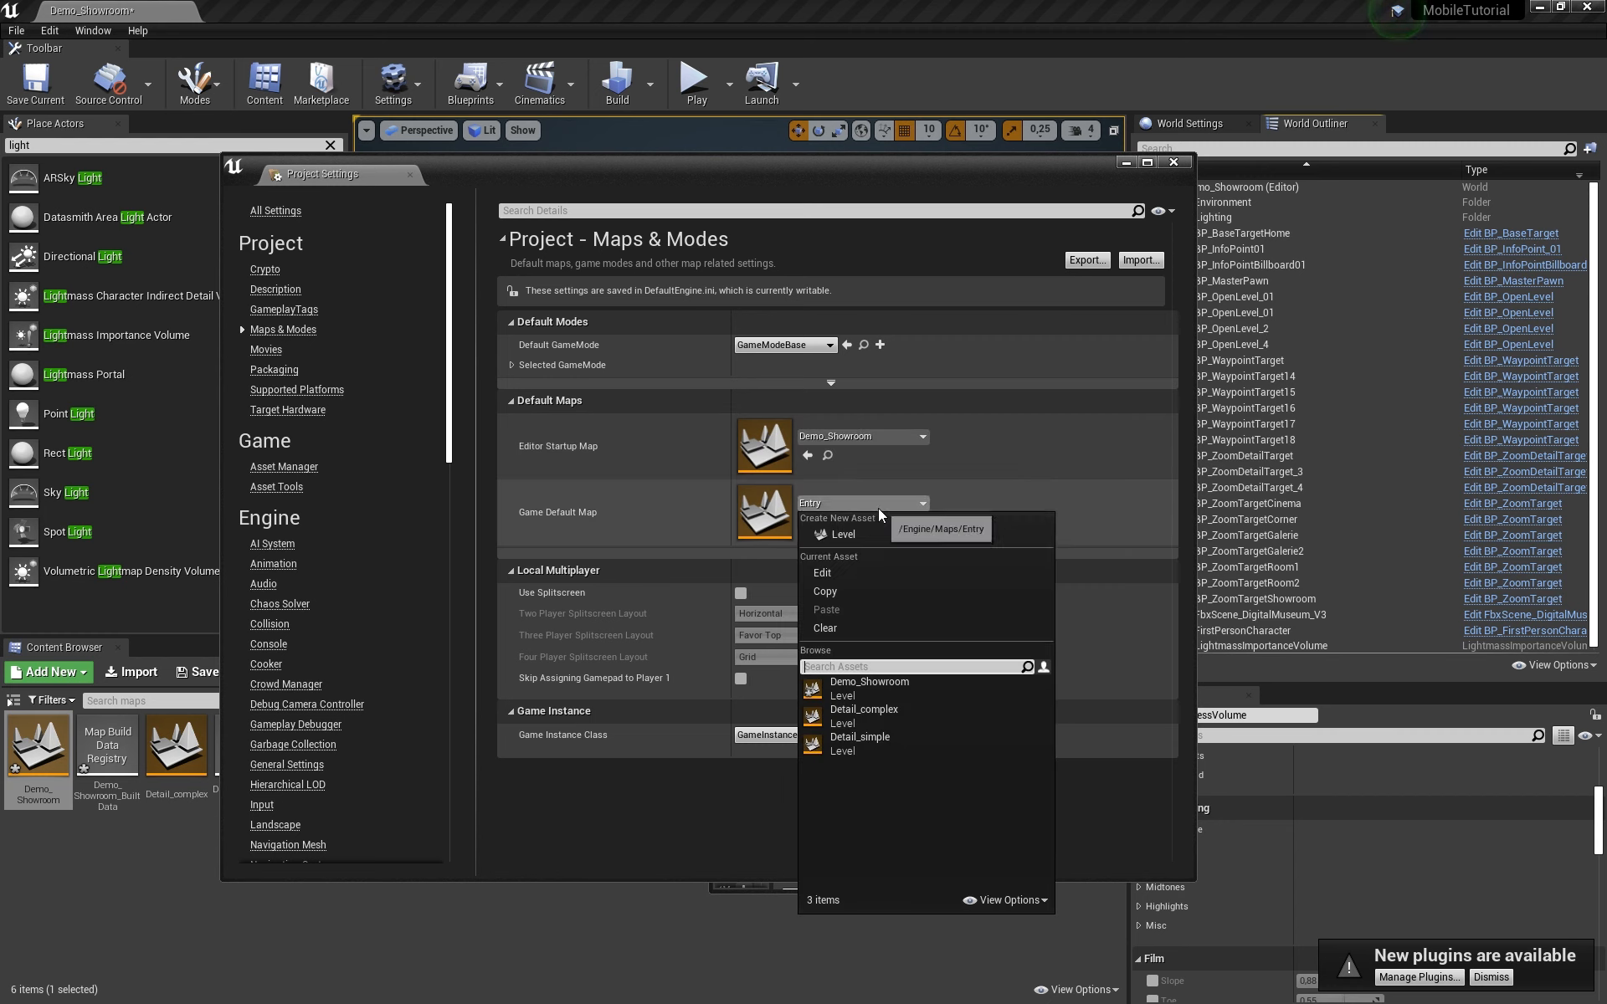
left_click(871, 688)
Step: Set Default GameMode to BP_ShowroomGameMode and Game Instance Class to BP_Gameinstance_showroom
left_click(781, 346)
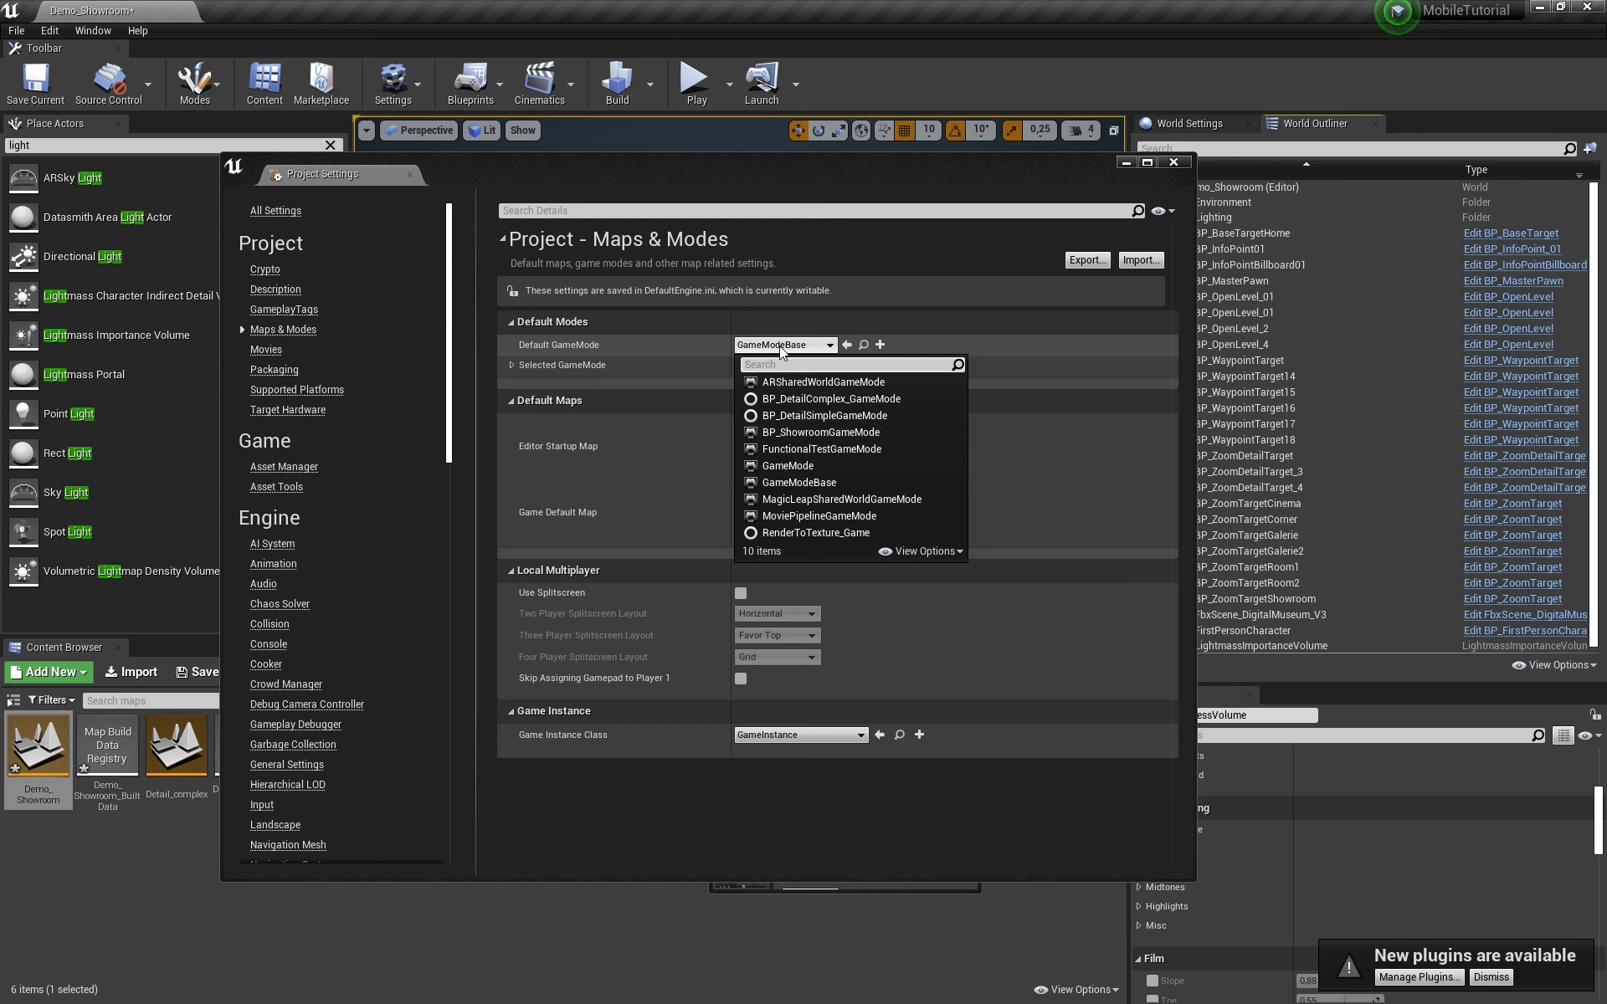
left_click(846, 433)
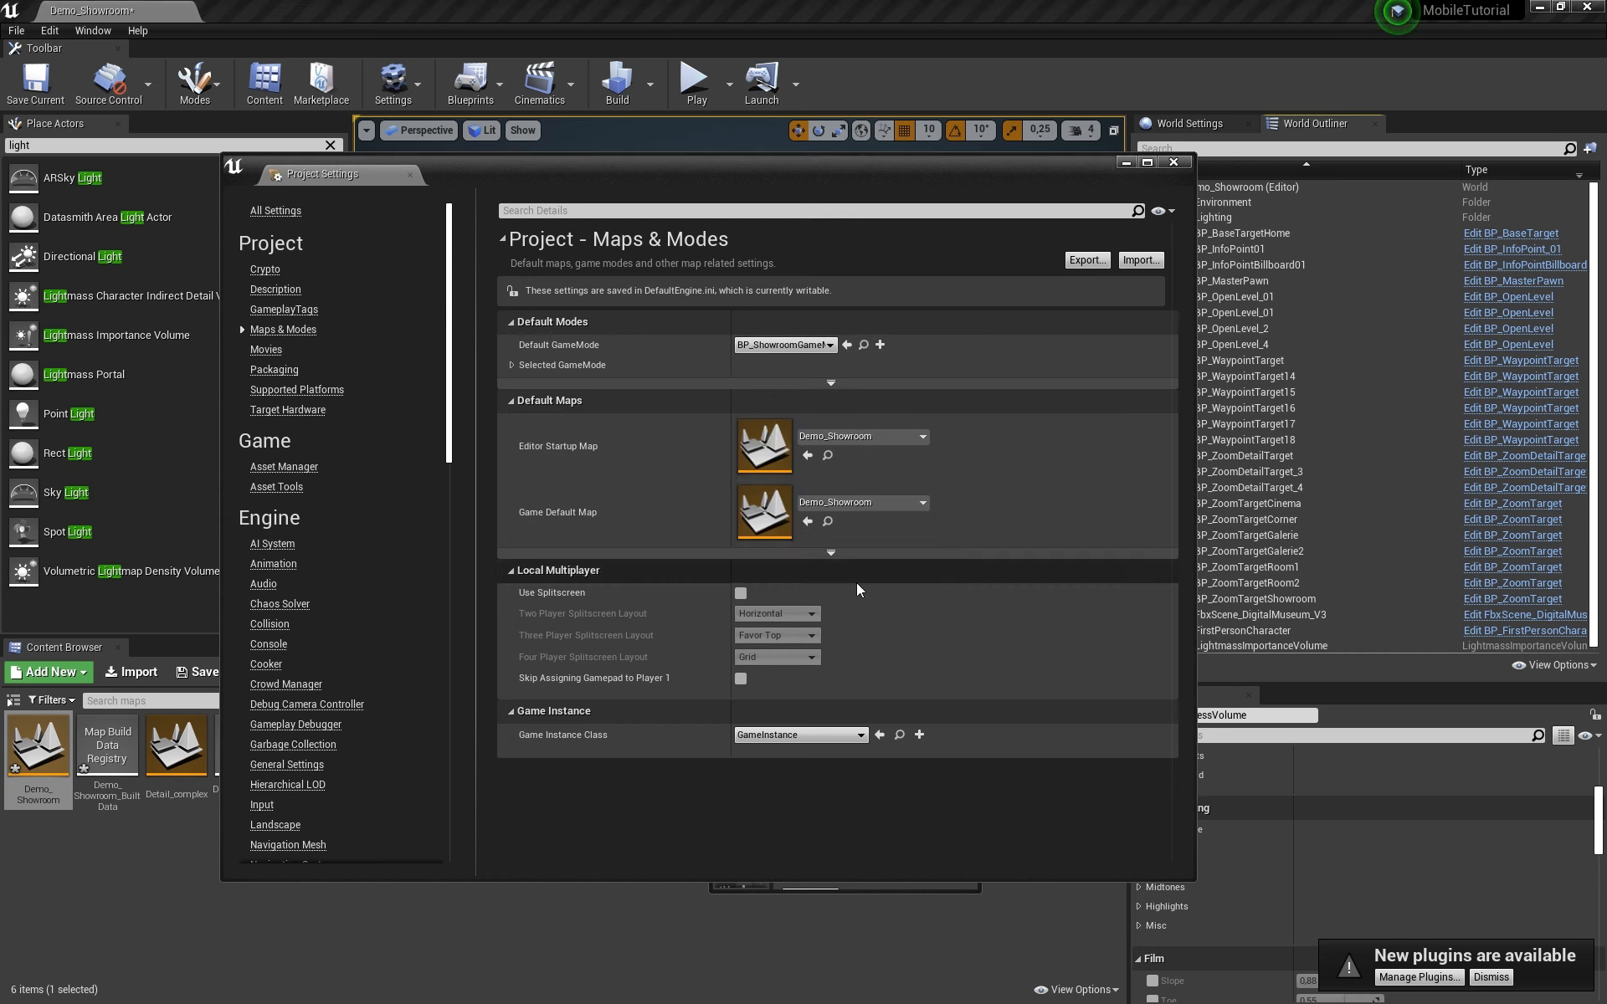
left_click(803, 736)
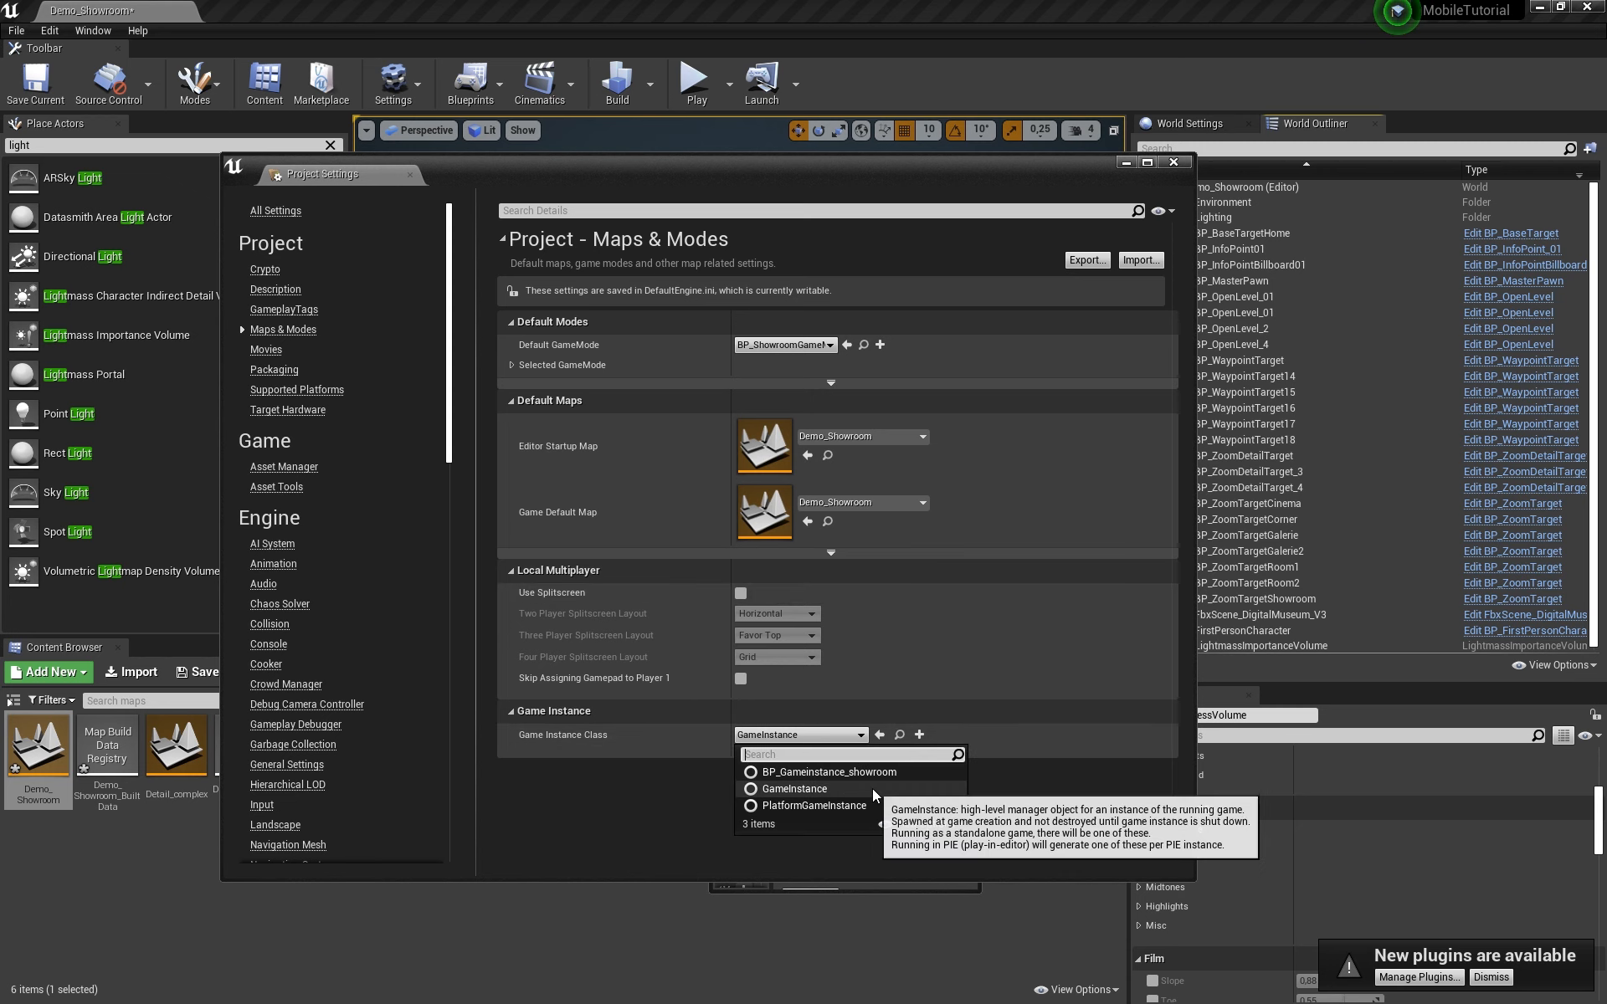
left_click(824, 772)
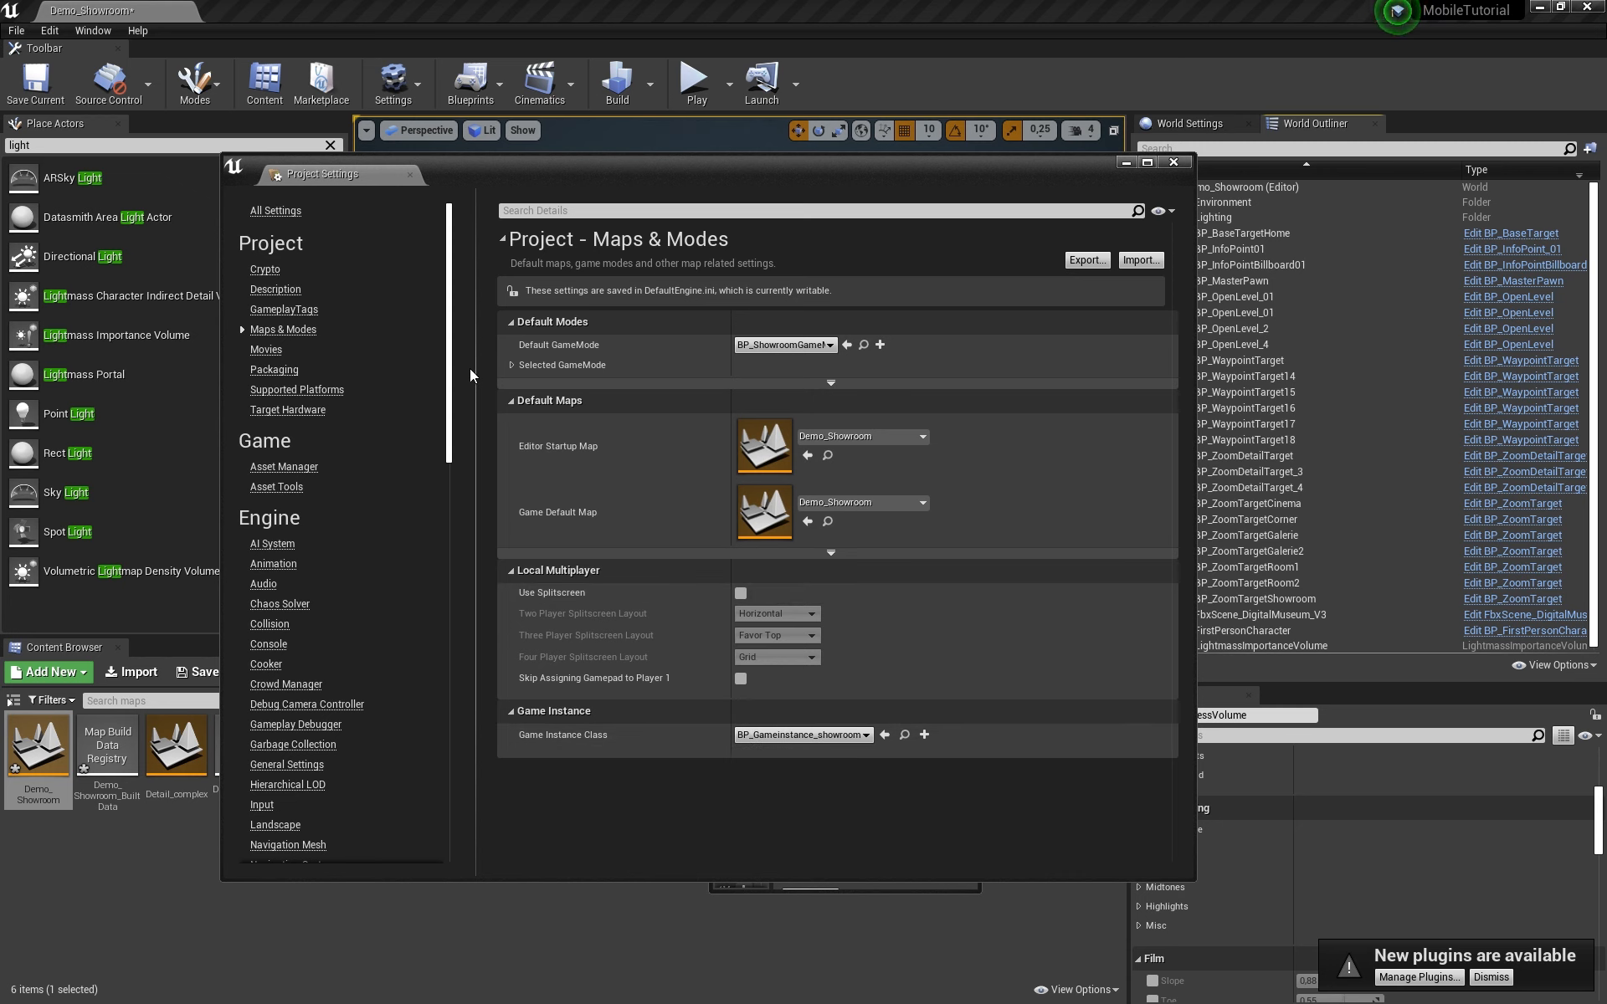
scroll(324, 539, "down", 5)
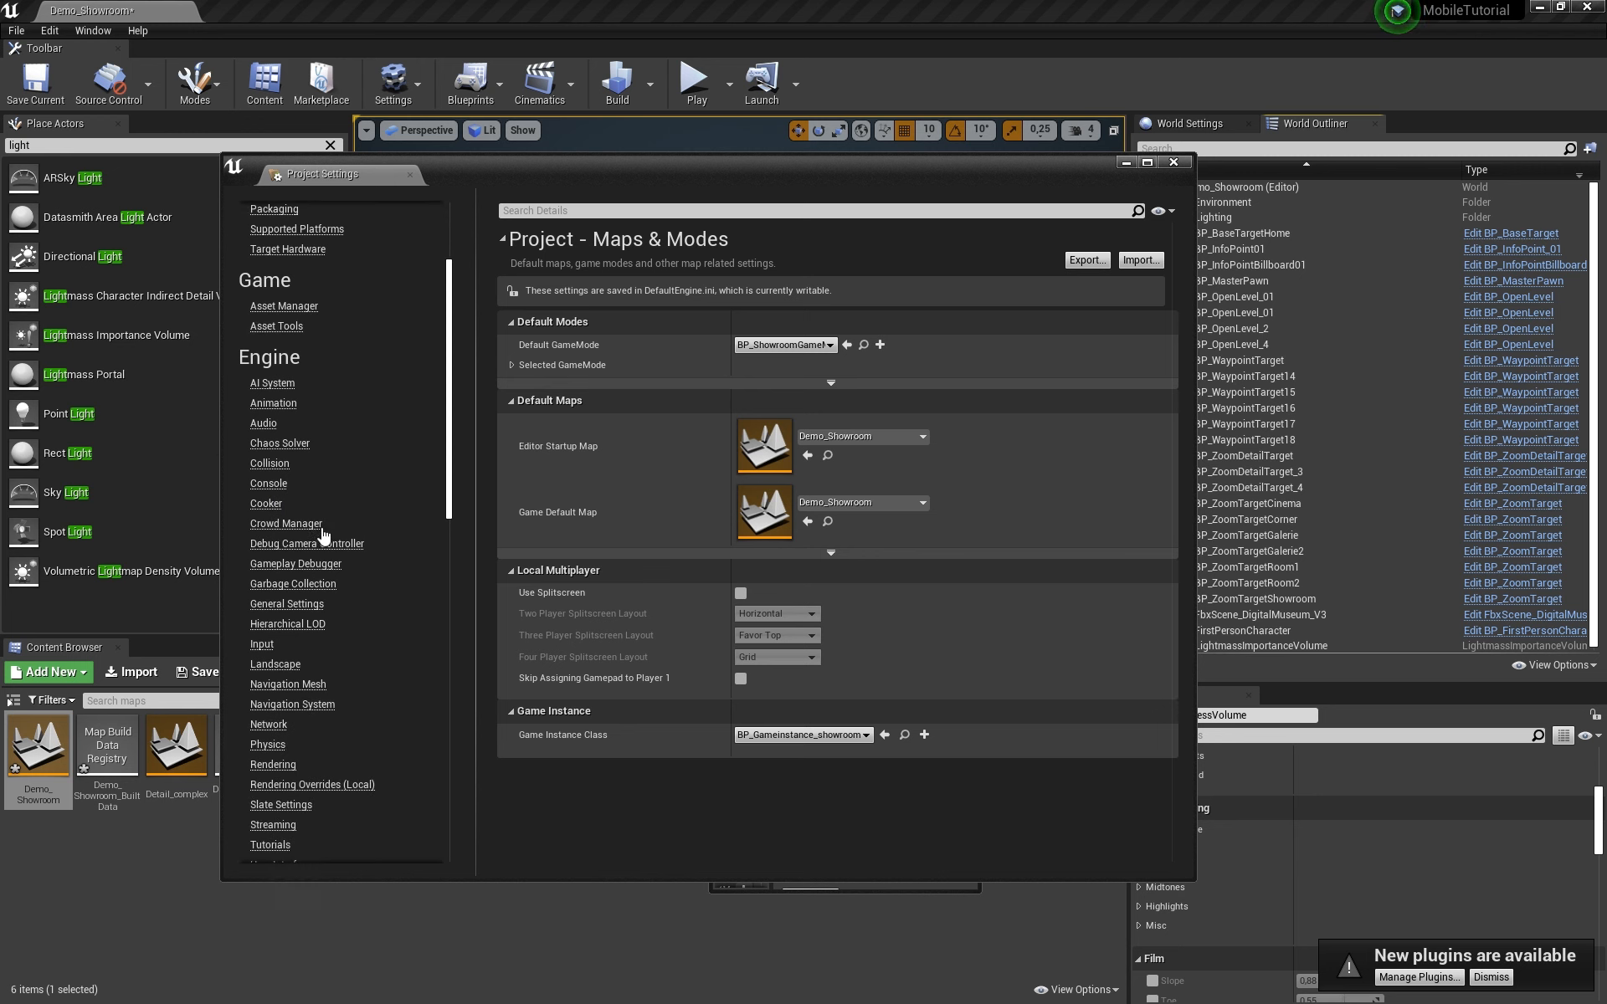
Step: Import Input_mapping_ShowroomDemo.ini from the Unreal folder into the Engine Input settings
left_click(261, 510)
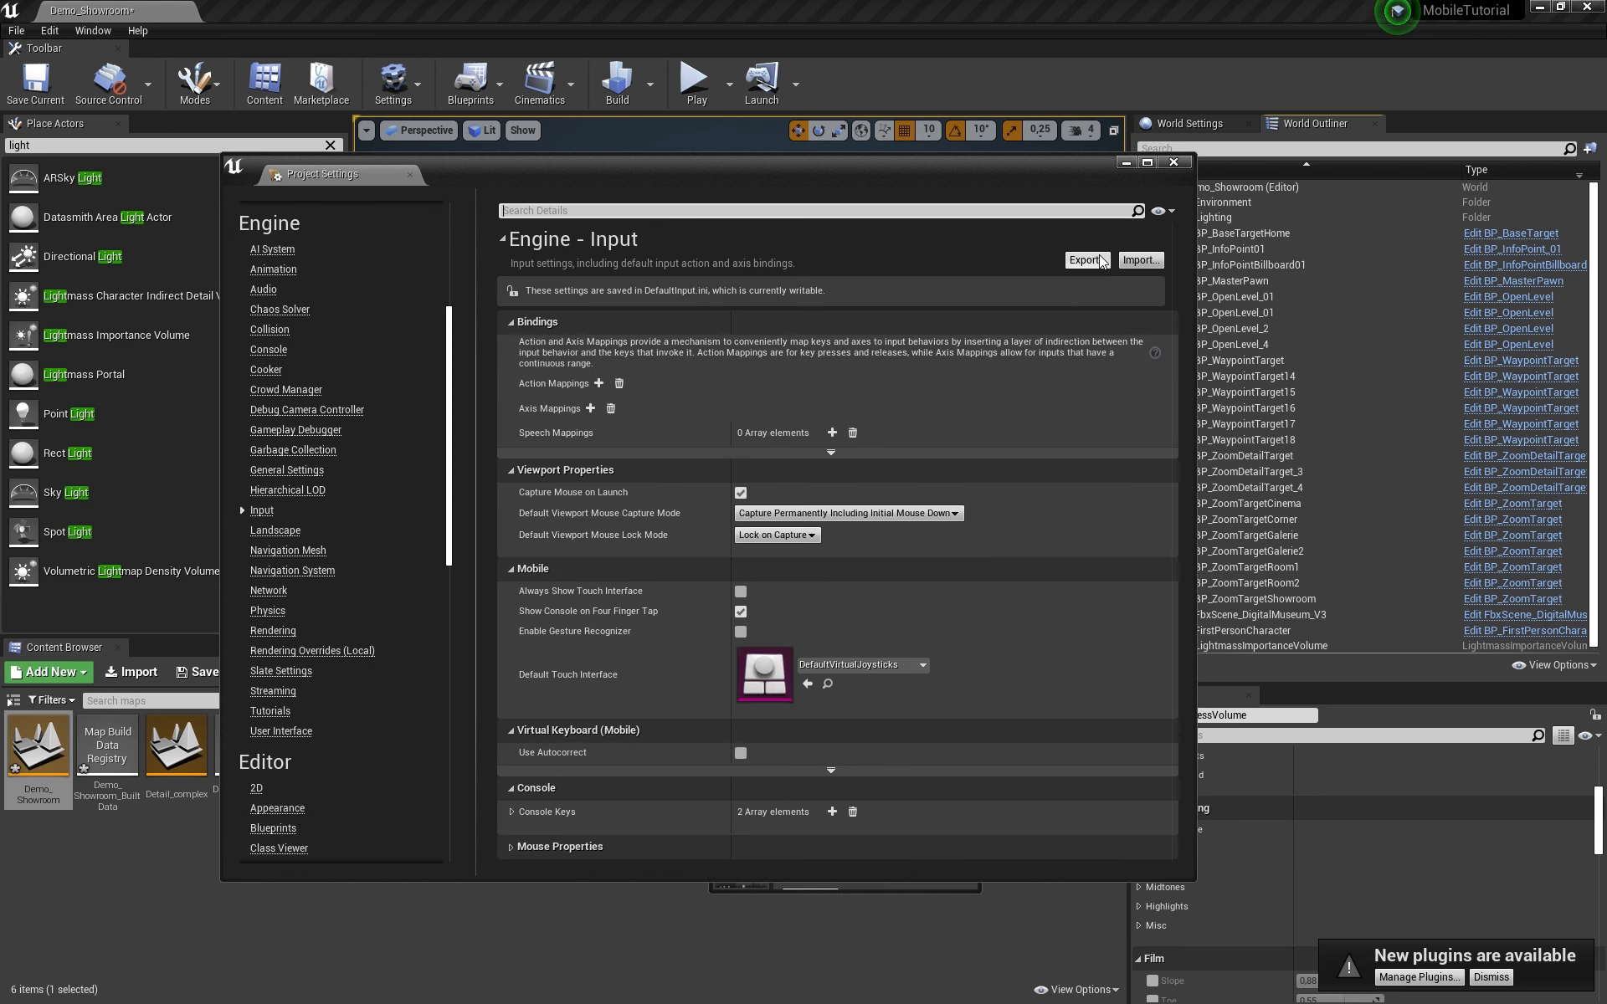
left_click(1136, 261)
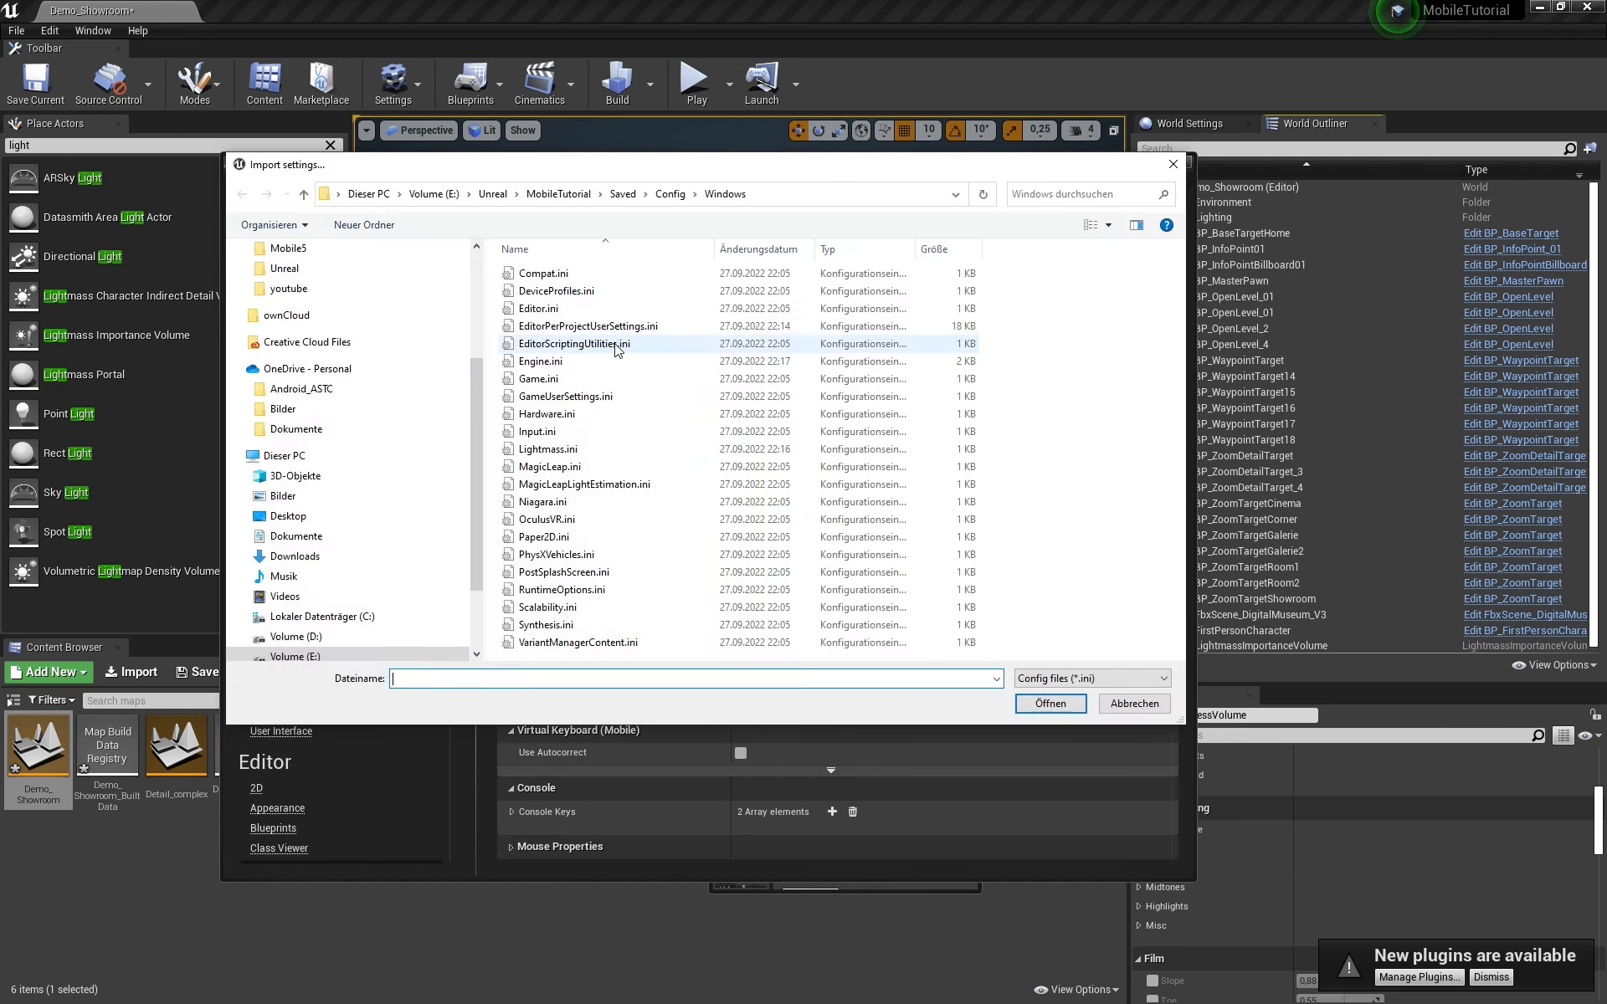
left_click(666, 194)
left_click(623, 194)
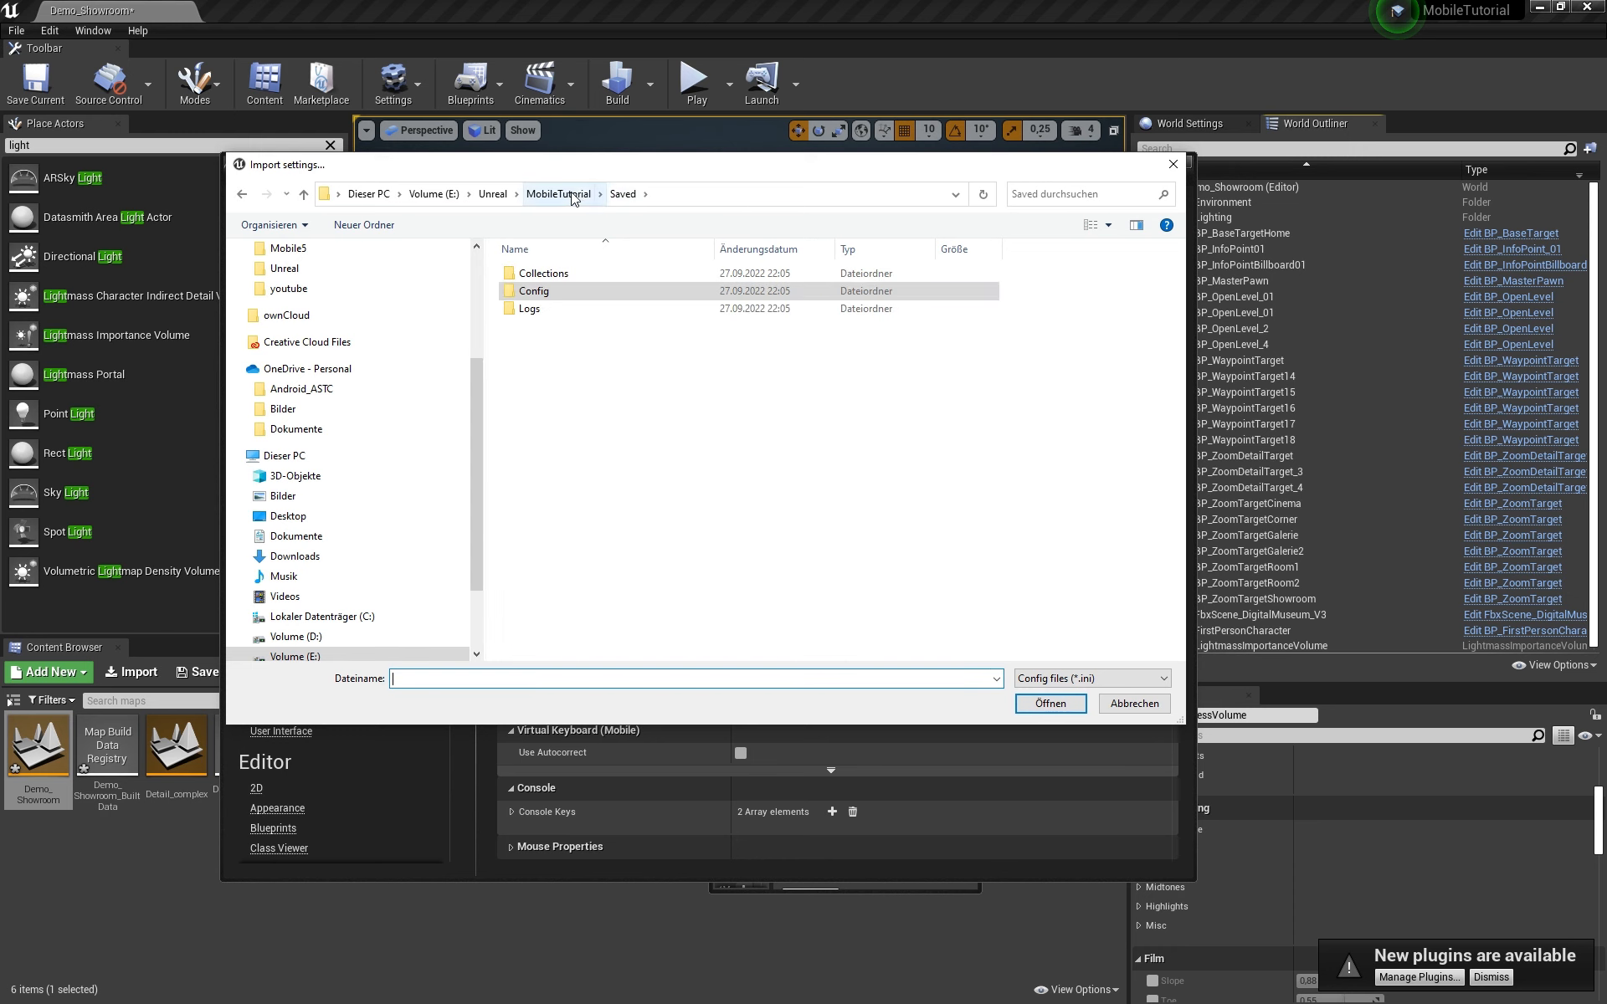
left_click(558, 194)
left_click(493, 194)
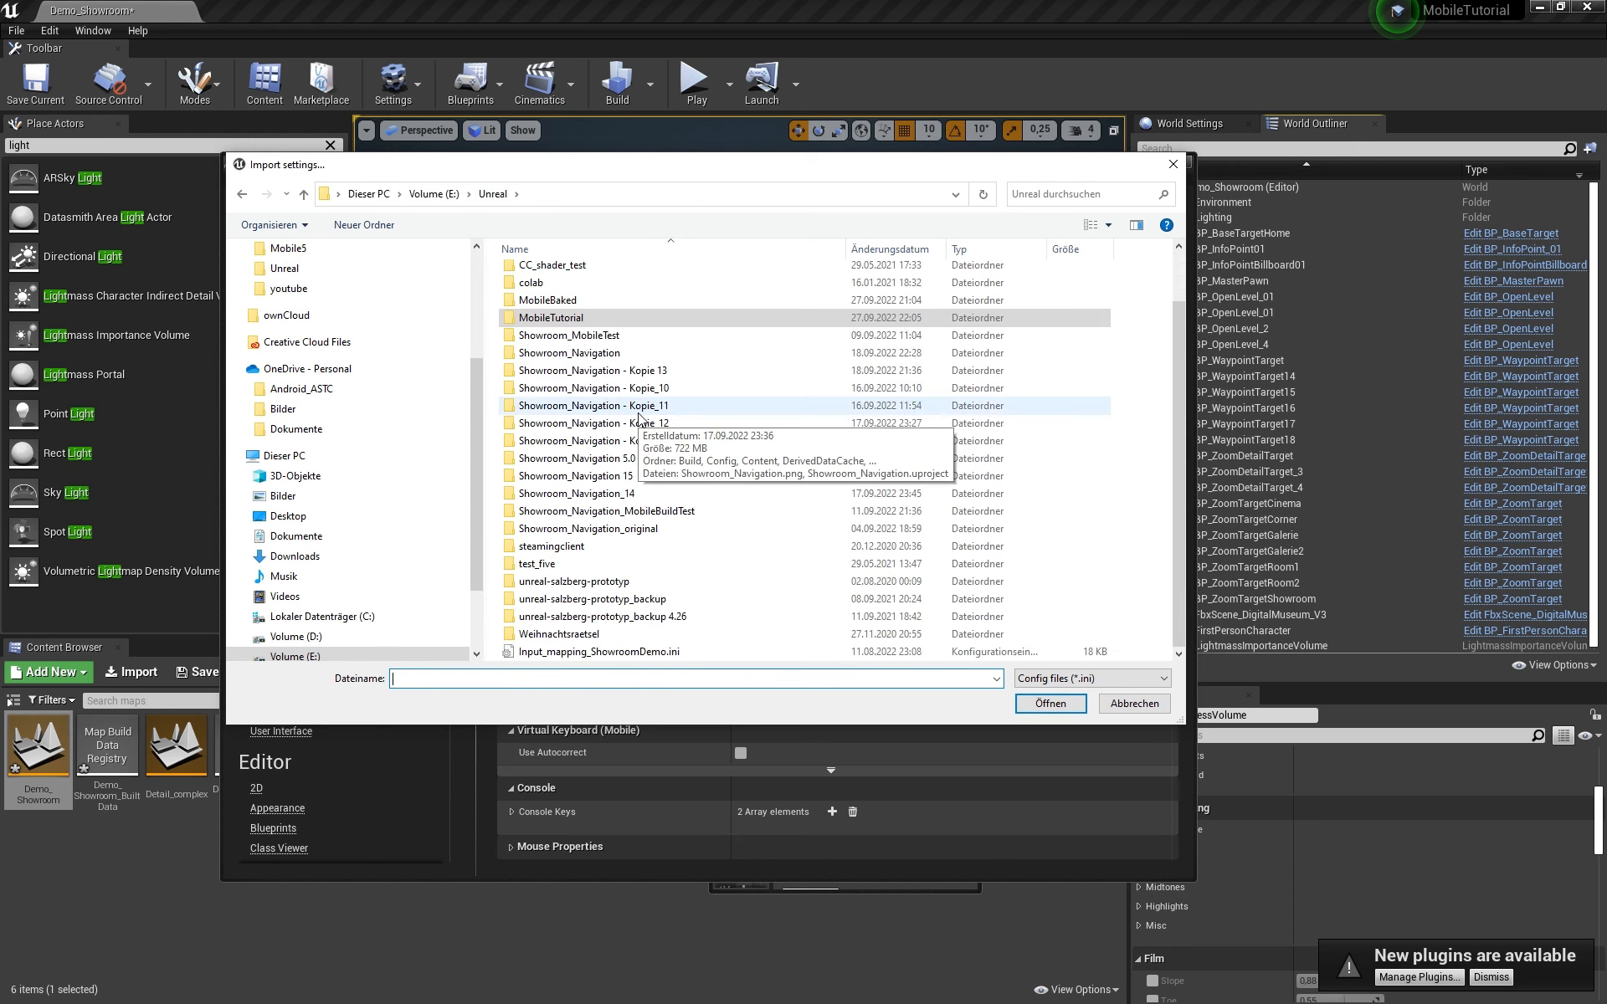
scroll(636, 393, "down", 2)
left_click(571, 653)
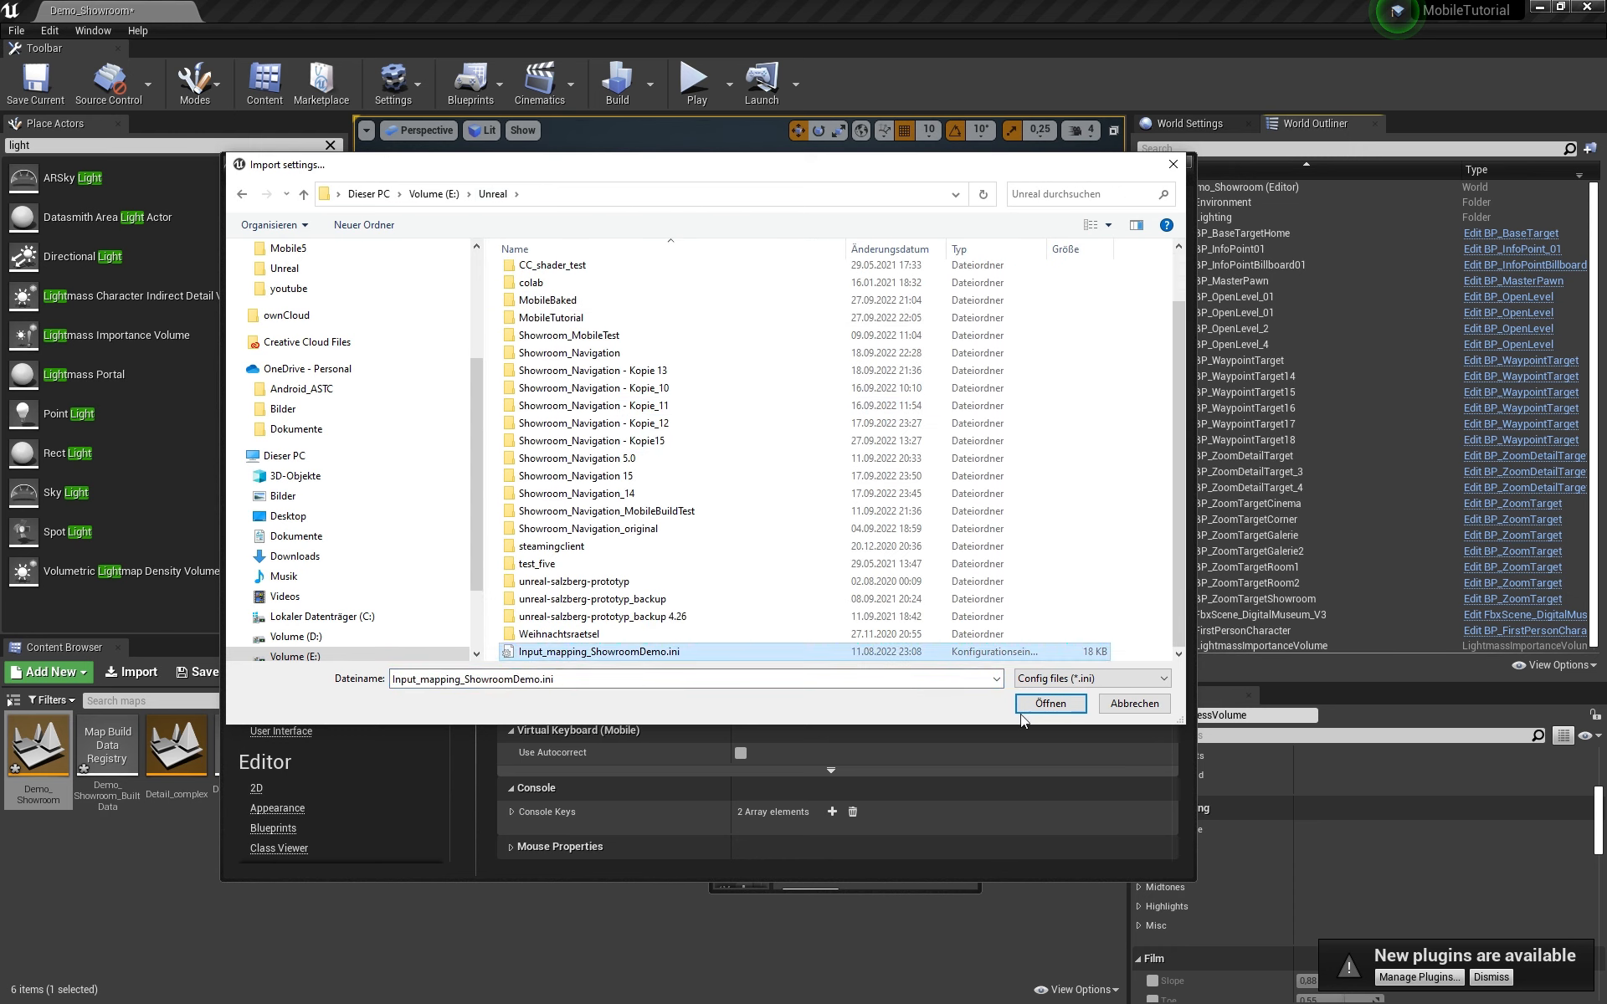
left_click(1050, 703)
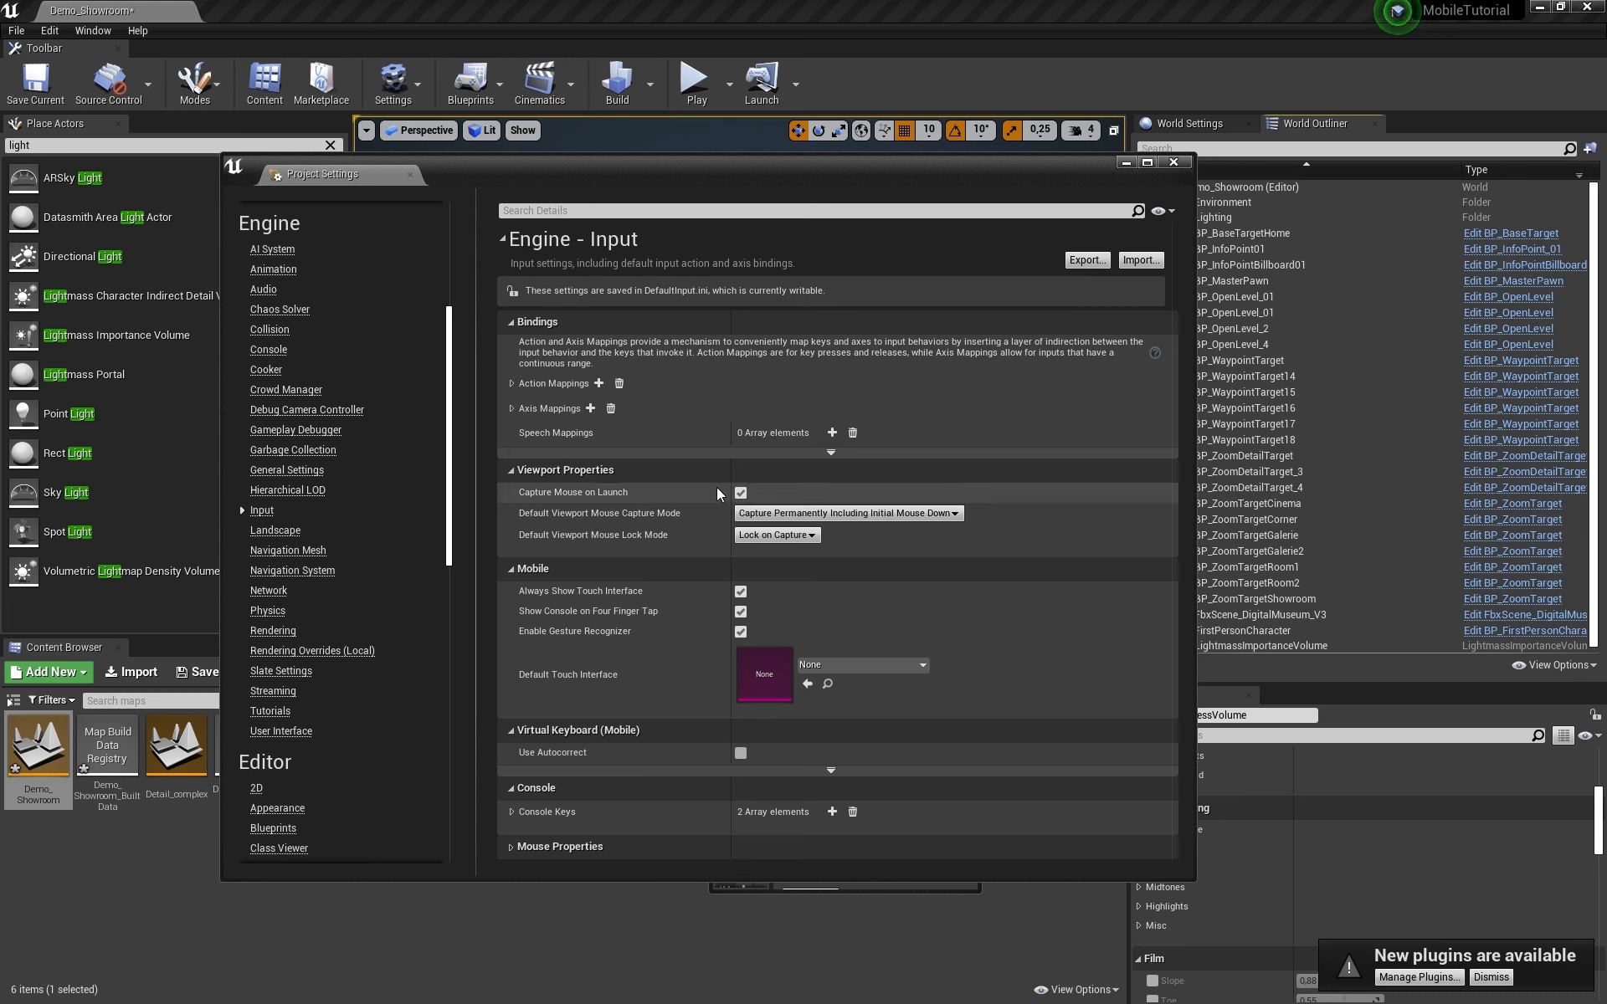
left_click_drag(447, 495, 463, 727)
Step: Open Platforms > Android settings and use Configure Now to set the project up for Android
left_click(270, 380)
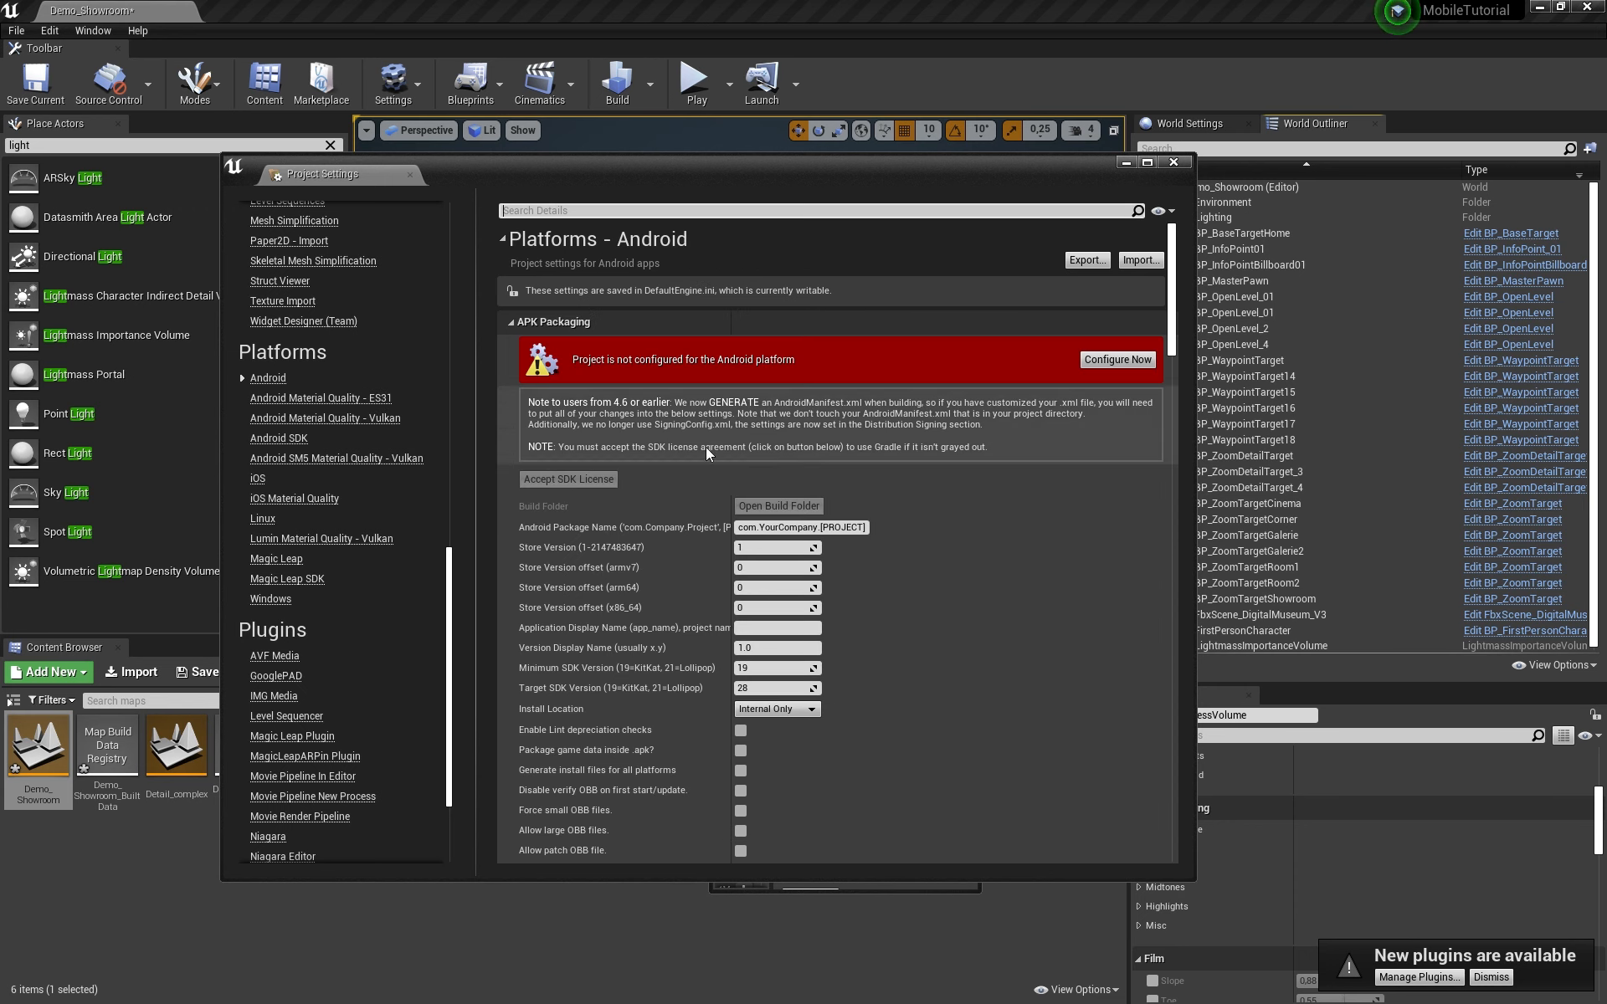
left_click(1129, 362)
scroll(1061, 620, "down", 6)
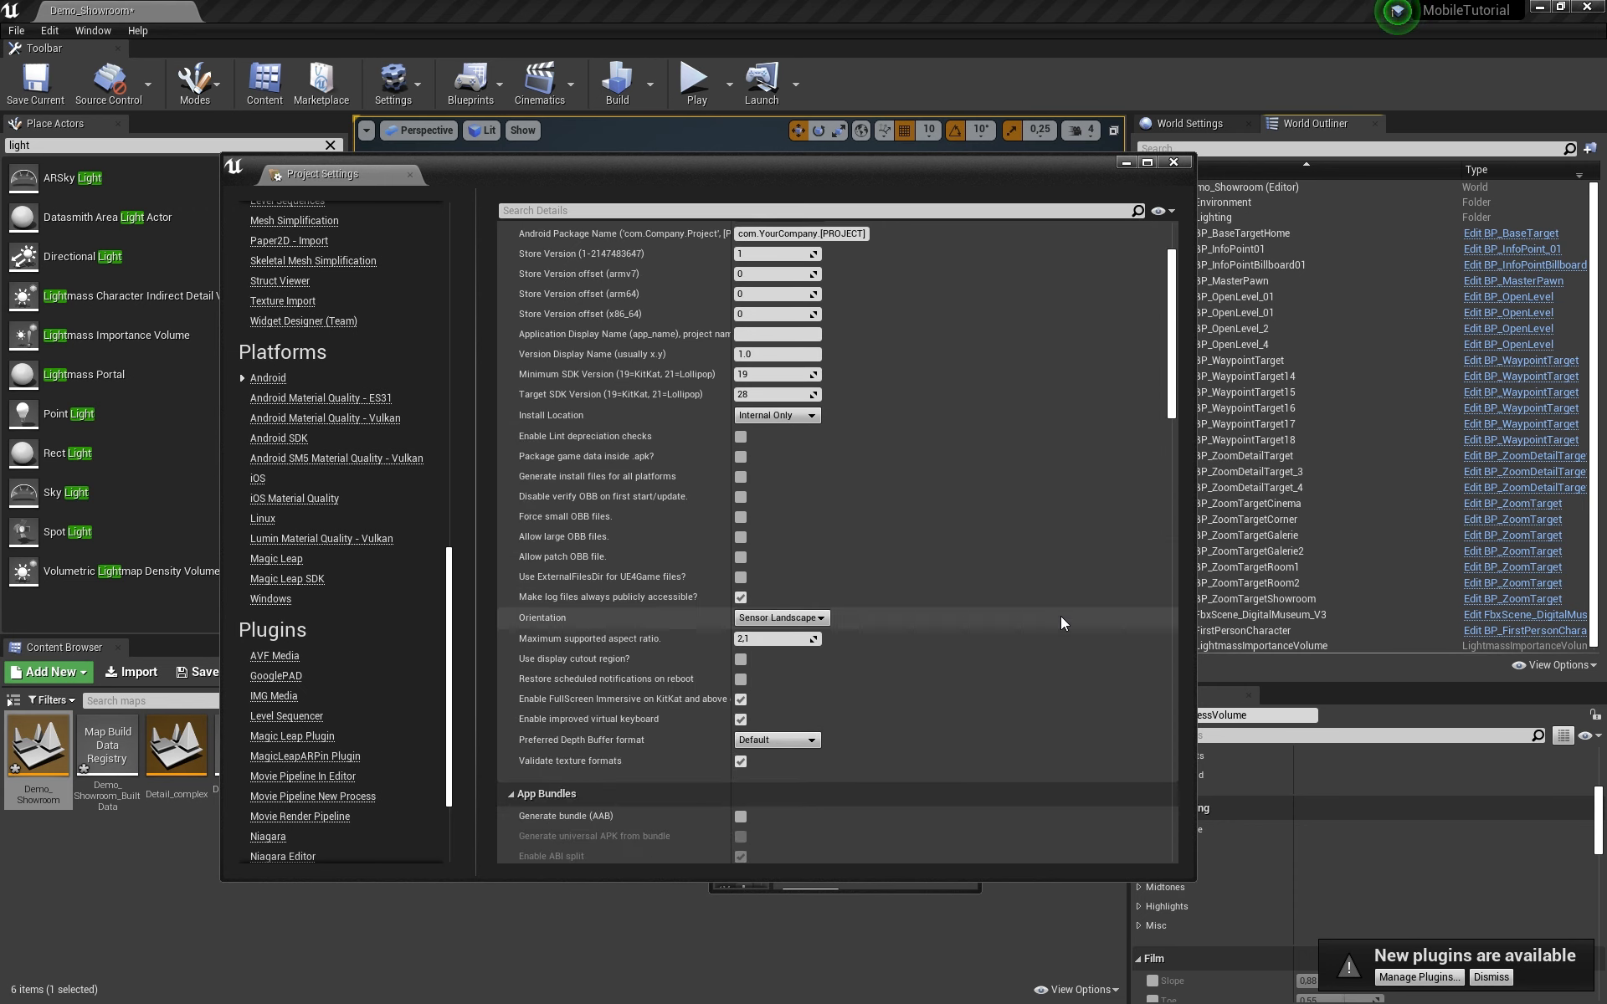
scroll(1062, 616, "down", 5)
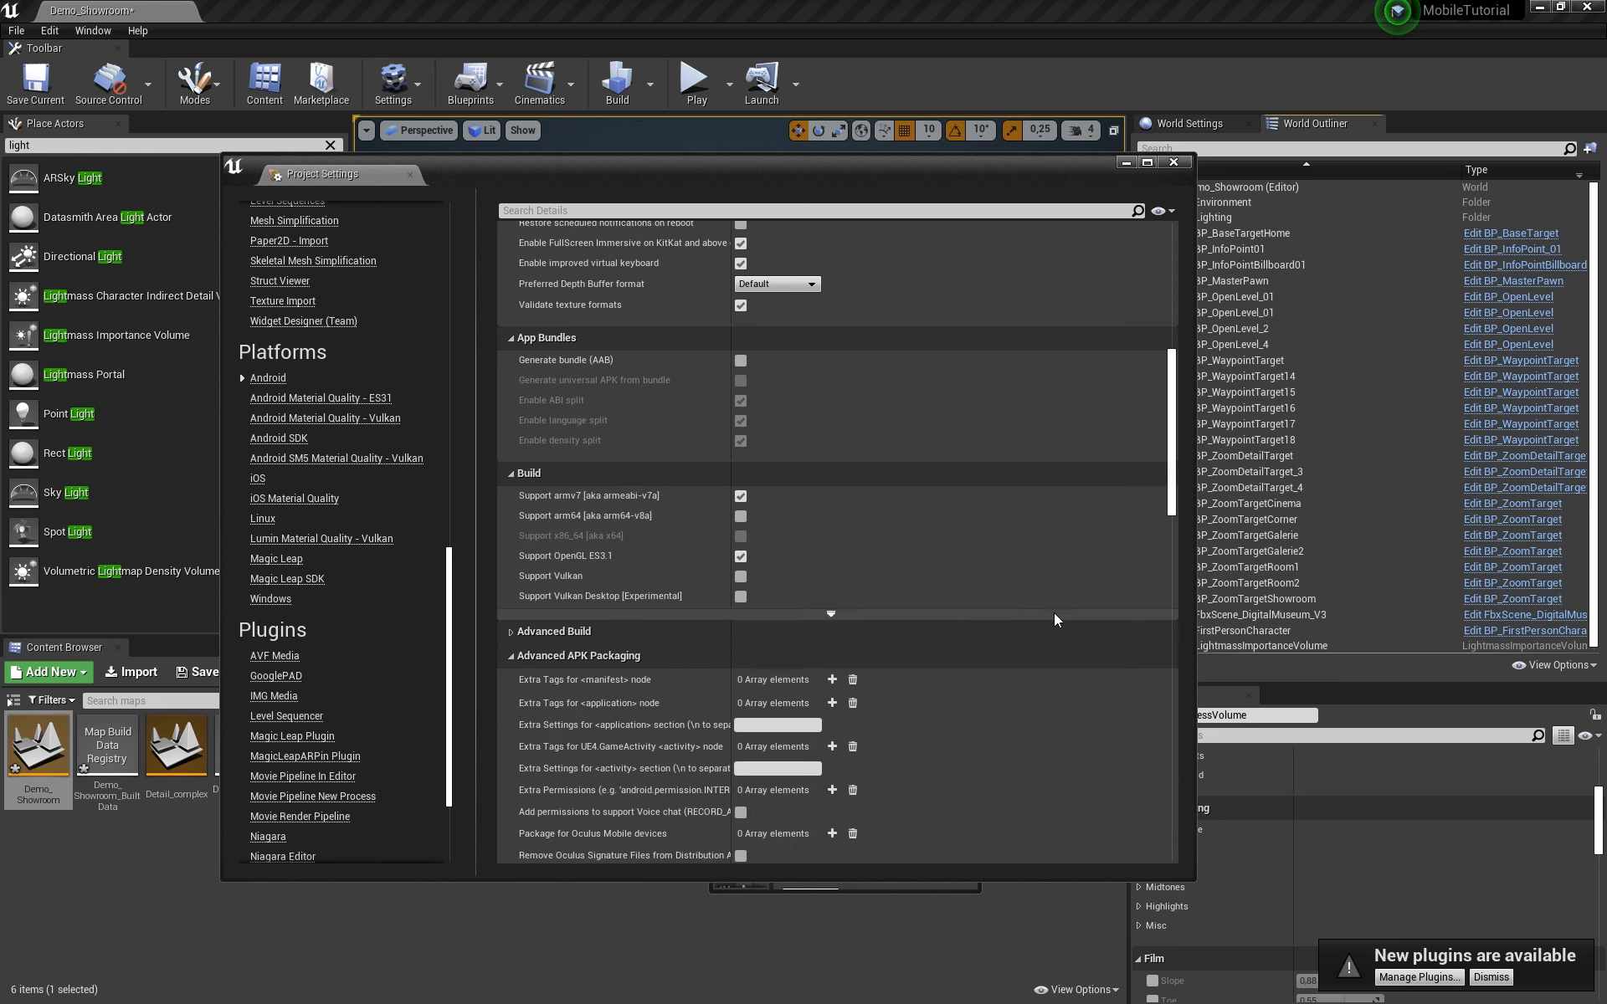
Step: Review the APK Packaging options, including minimum SDK 19 and target SDK 28
scroll(1052, 613, "up", 5)
scroll(1053, 612, "down", 7)
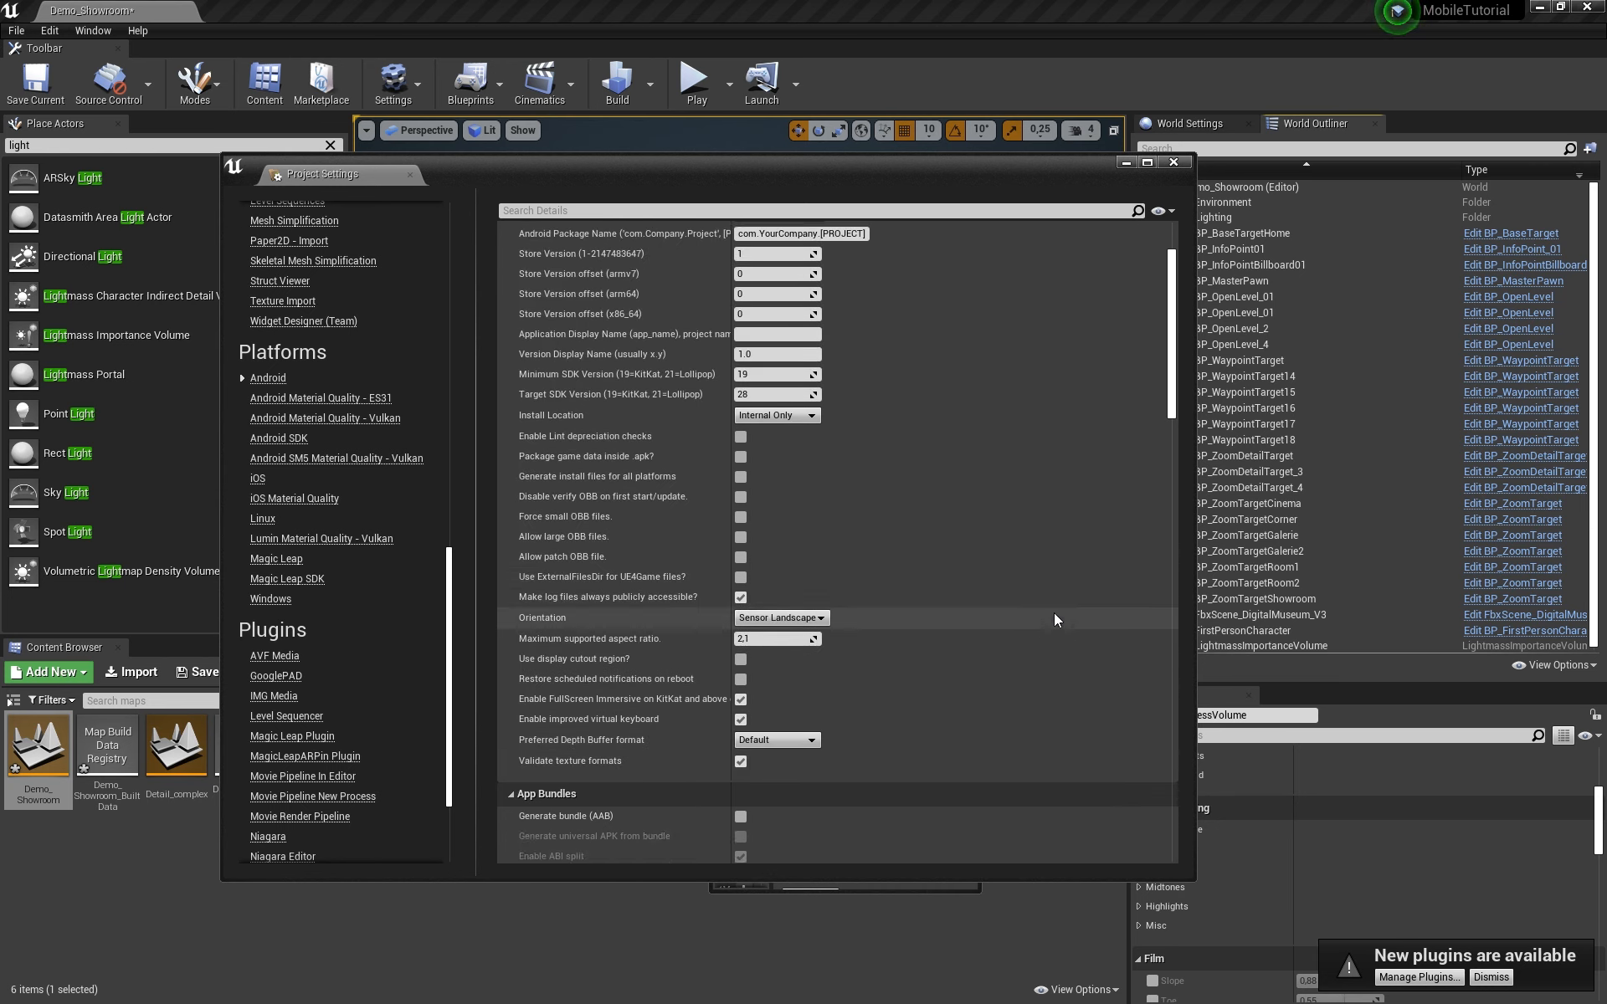
scroll(1055, 619, "down", 3)
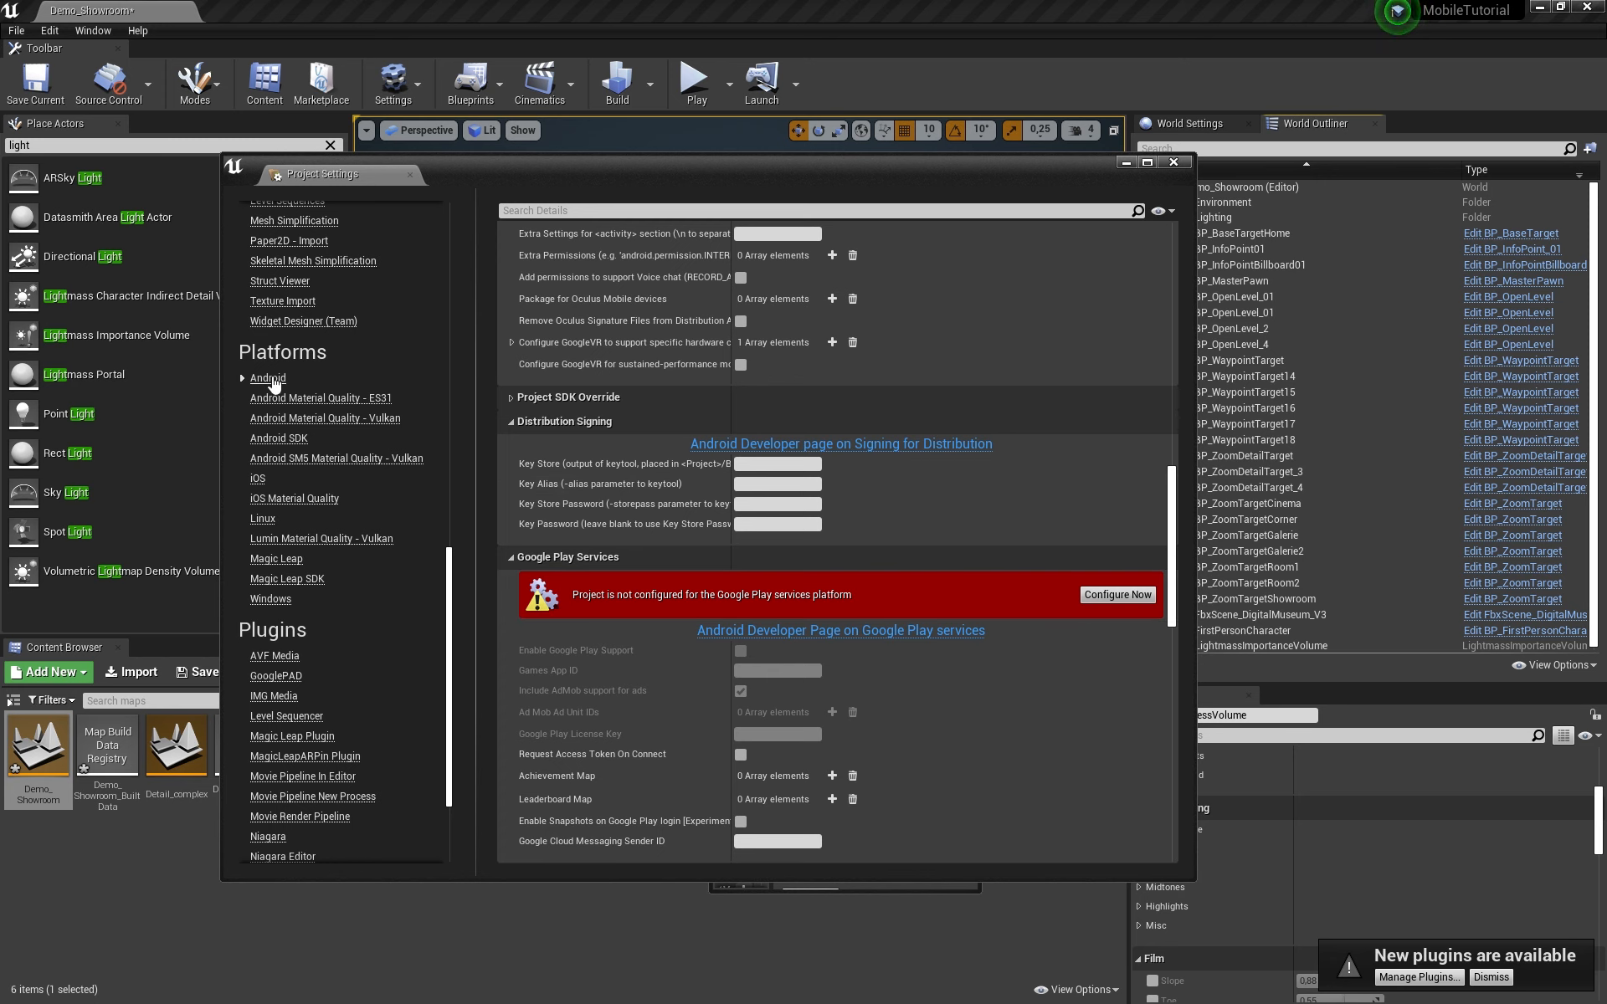
scroll(1001, 544, "up", 7)
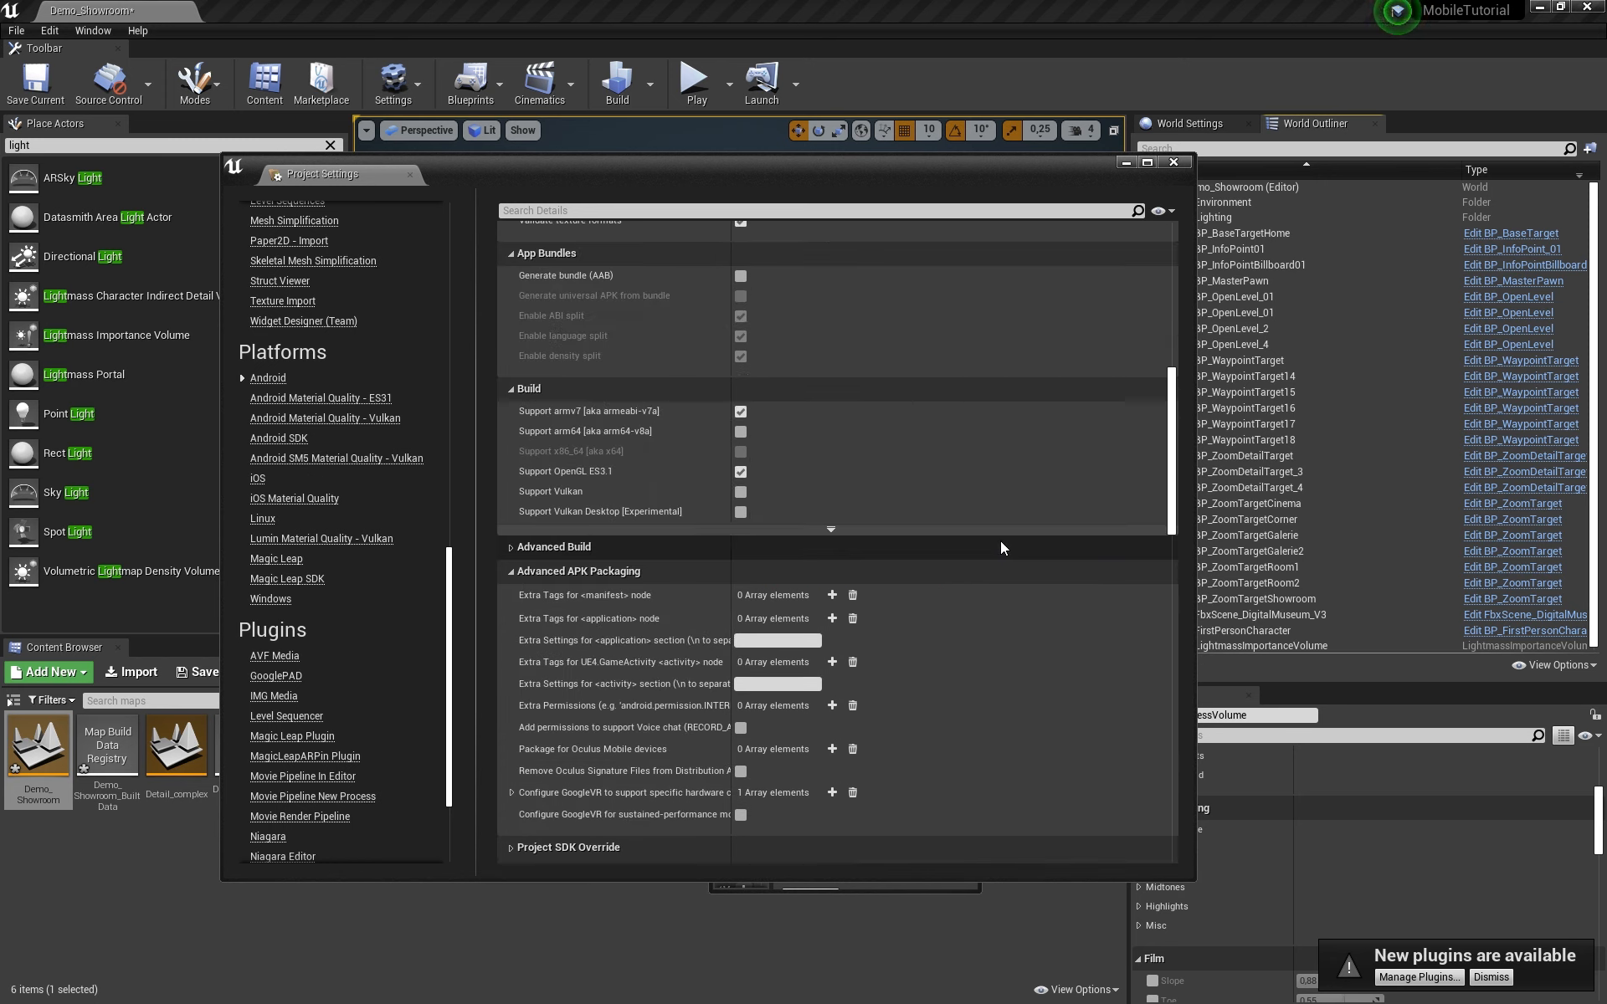
scroll(1001, 541, "up", 4)
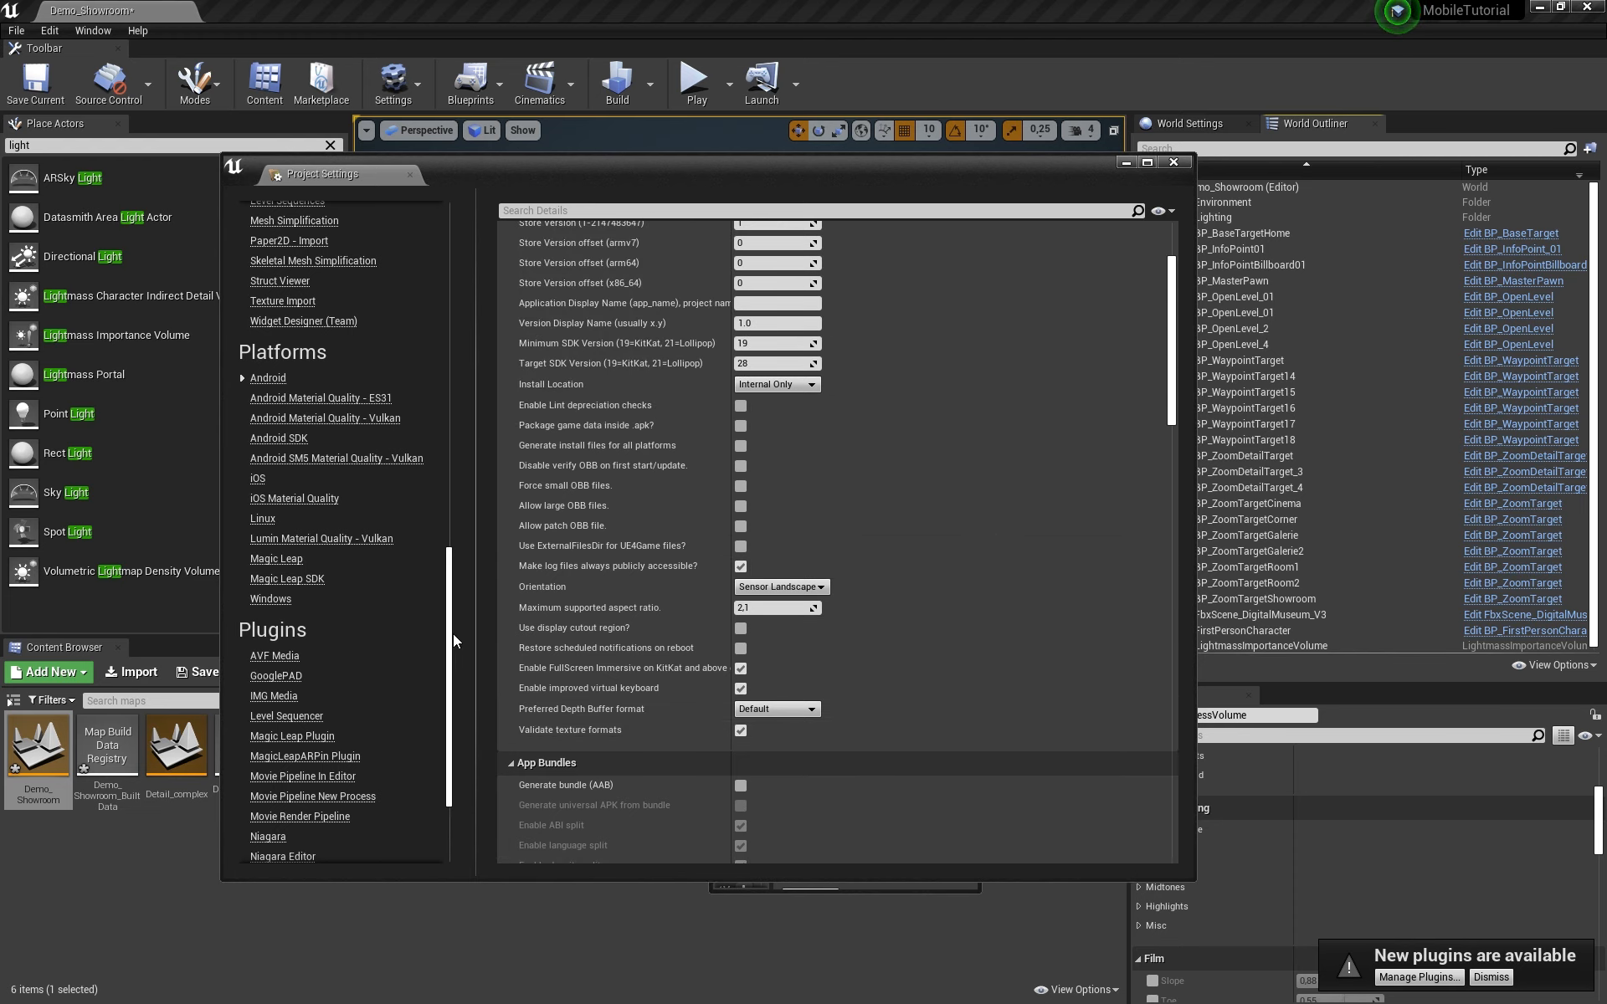
left_click_drag(453, 635, 450, 656)
scroll(1064, 564, "up", 2)
scroll(1061, 564, "down", 1)
scroll(1061, 571, "down", 5)
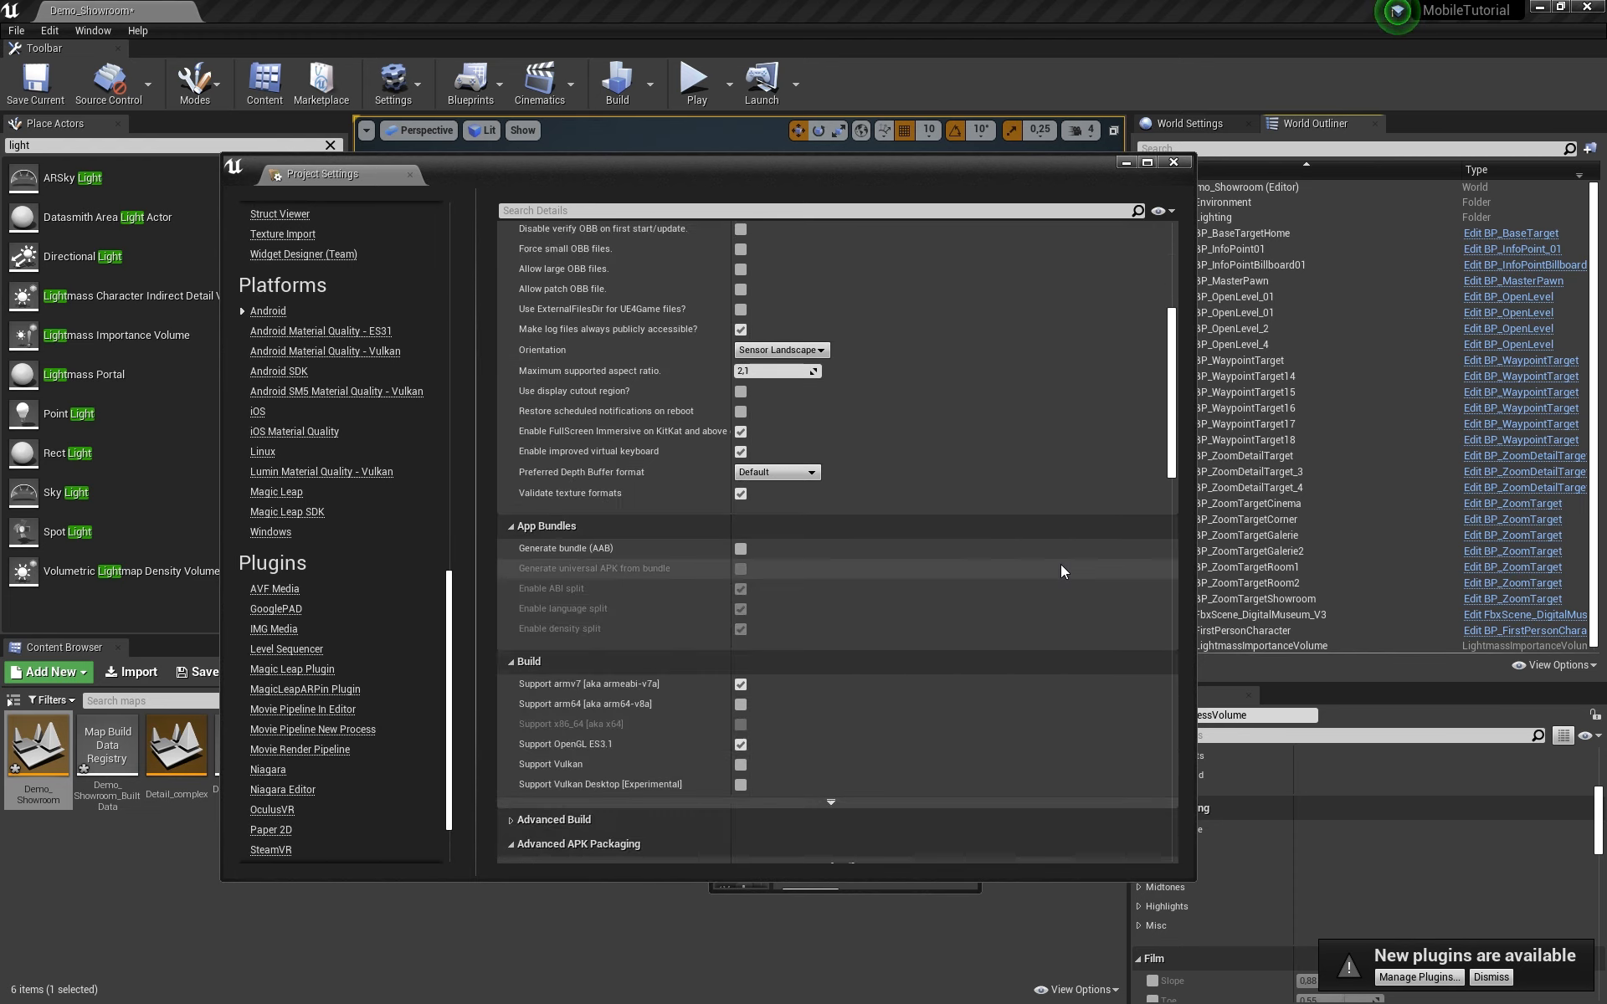
scroll(1061, 569, "down", 4)
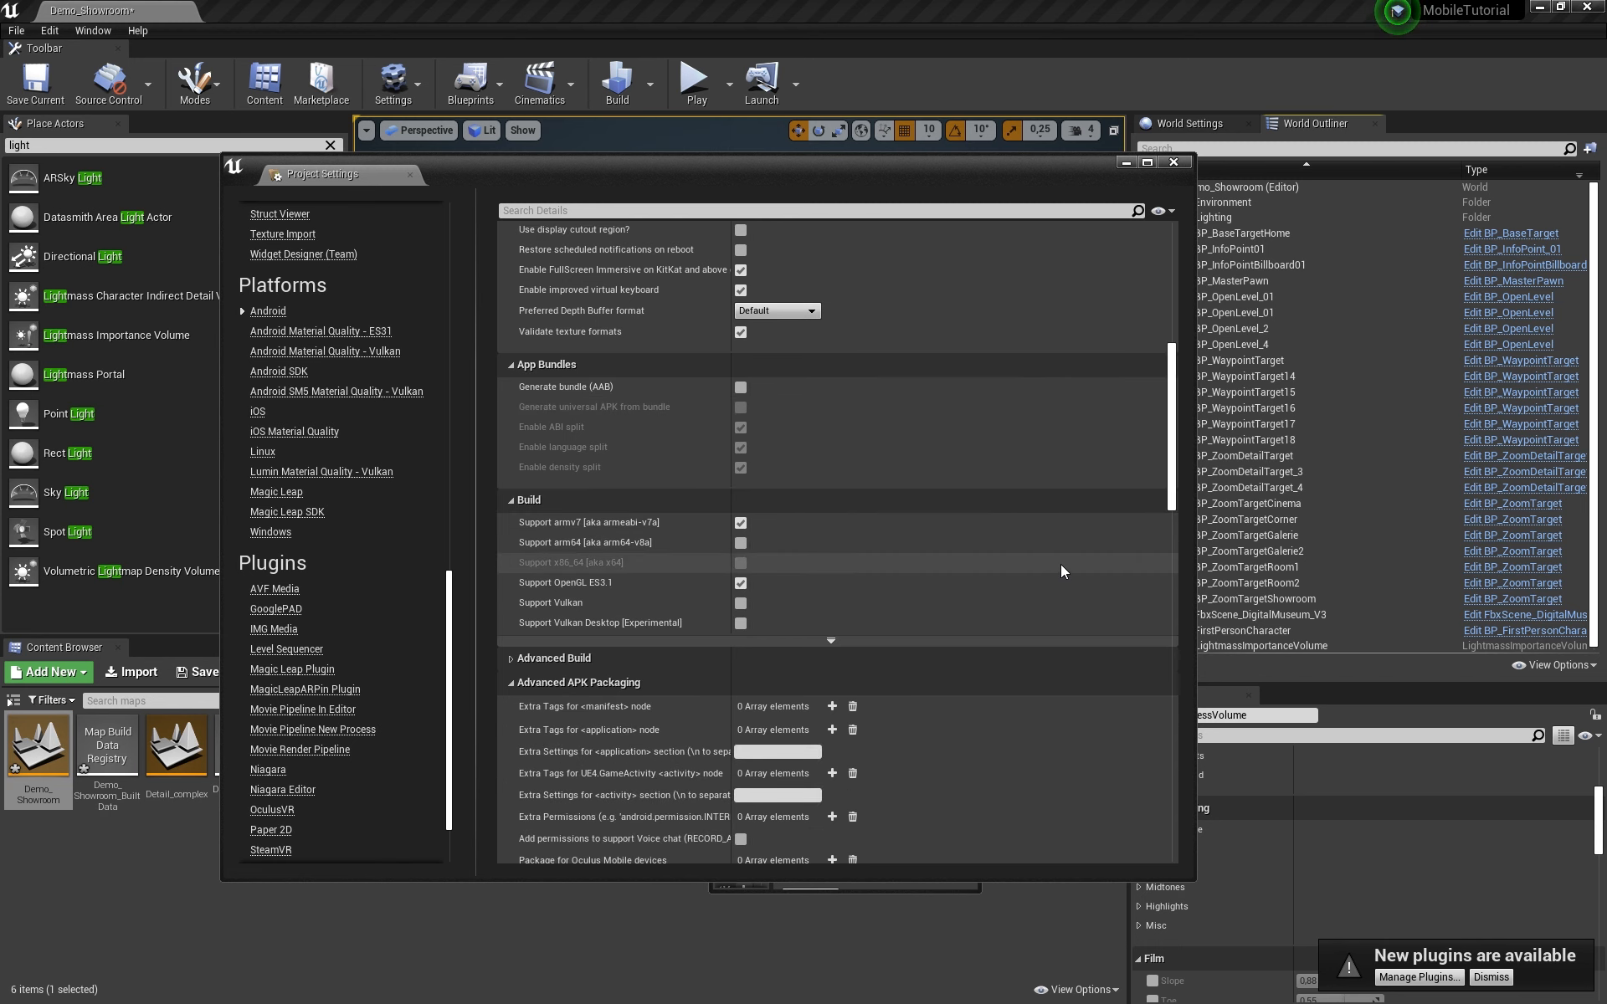
scroll(1036, 549, "down", 5)
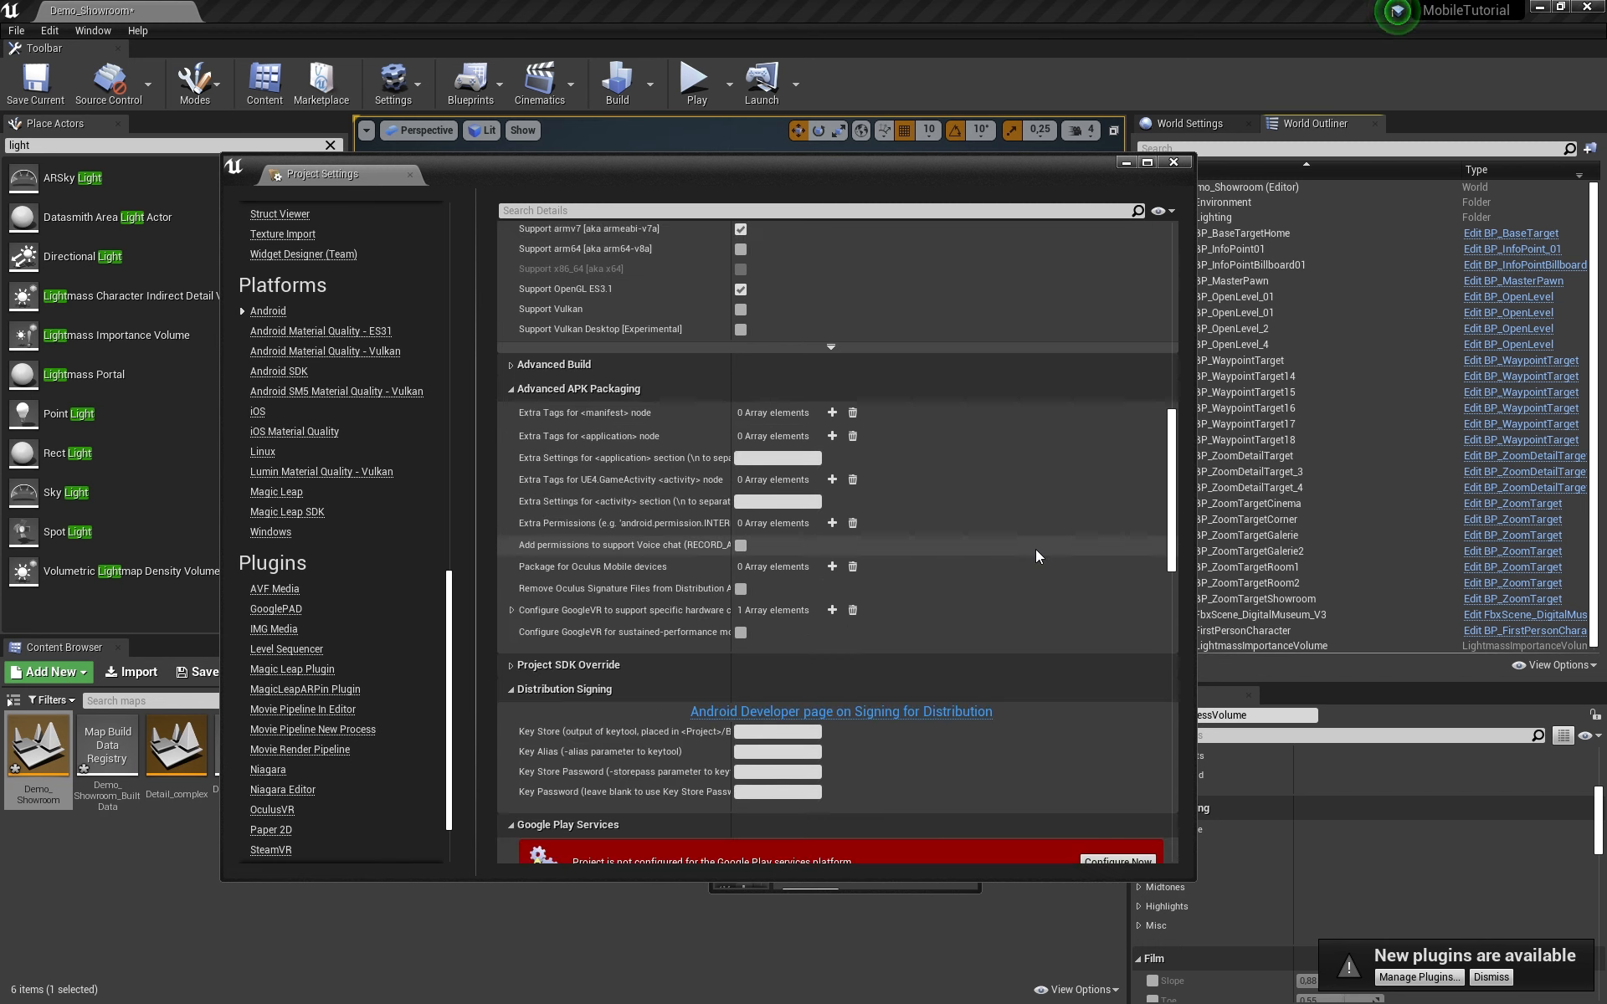
scroll(1036, 556, "down", 3)
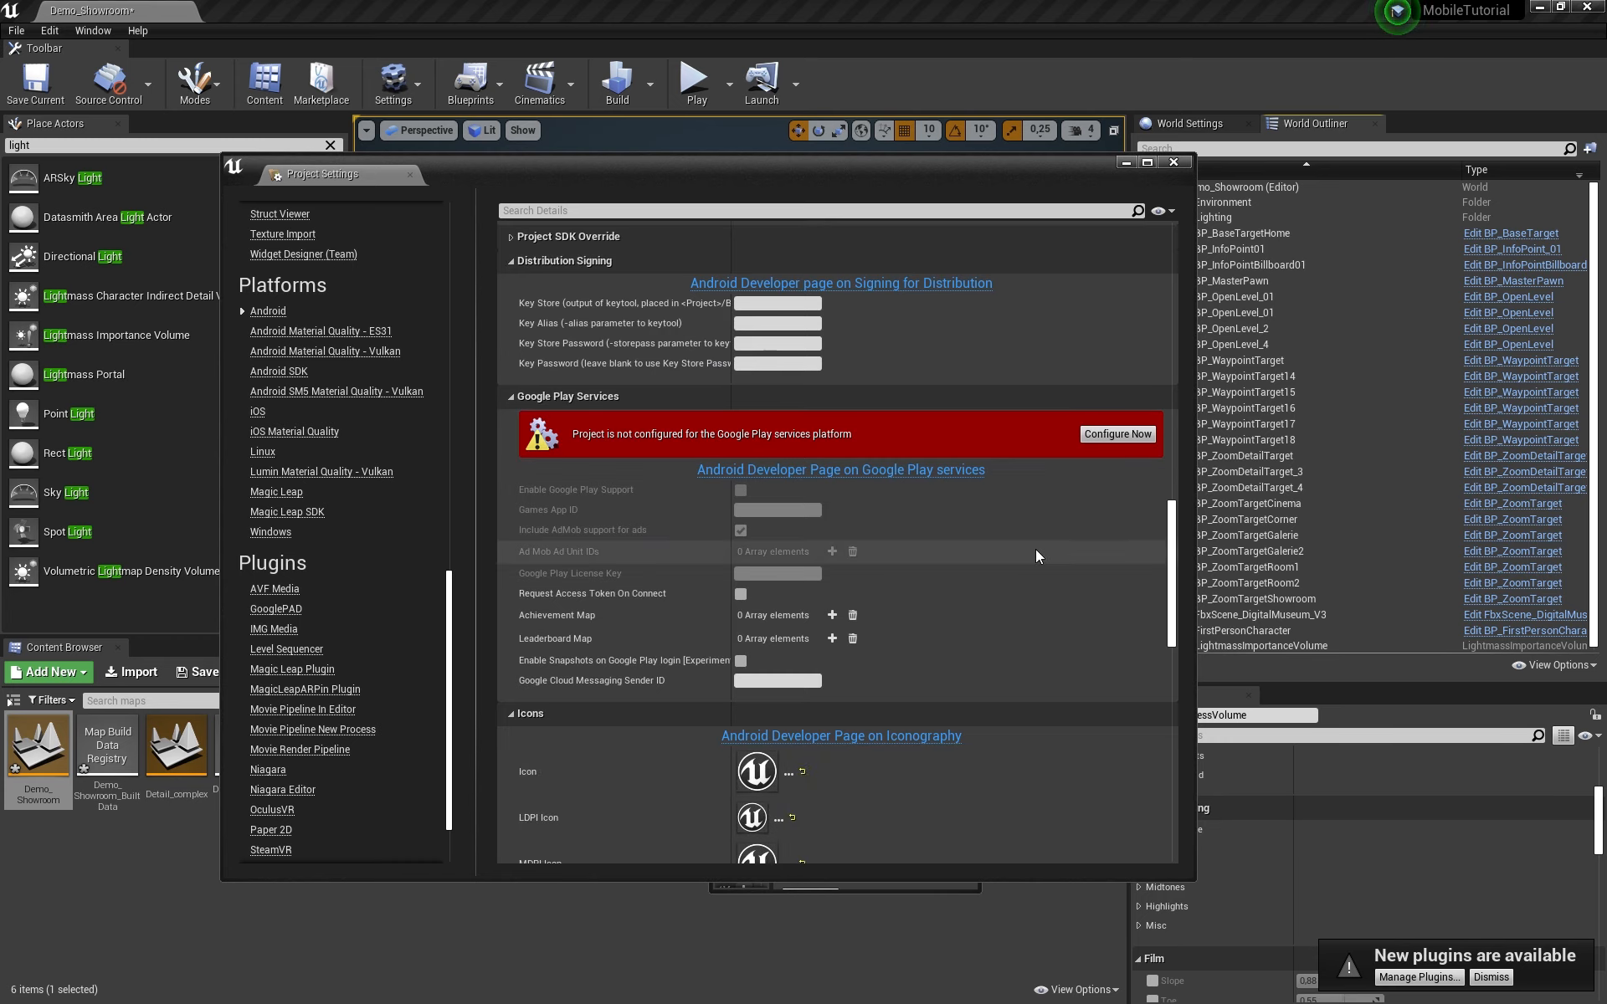
scroll(1038, 555, "up", 5)
scroll(1042, 554, "up", 10)
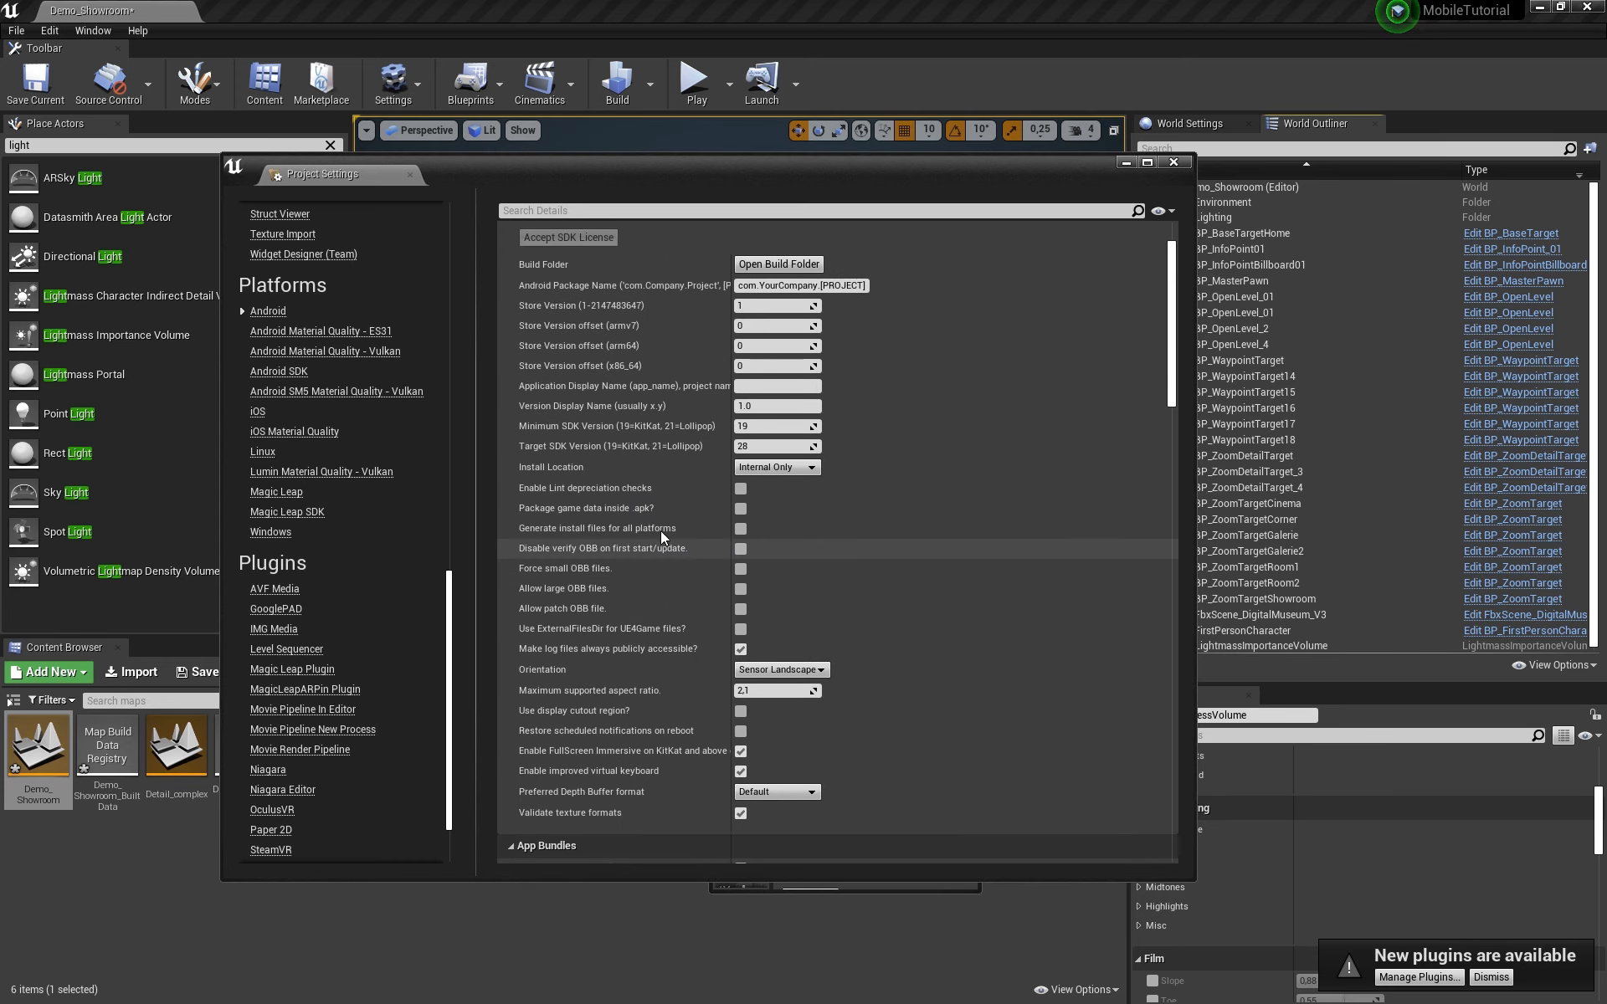
left_click(303, 373)
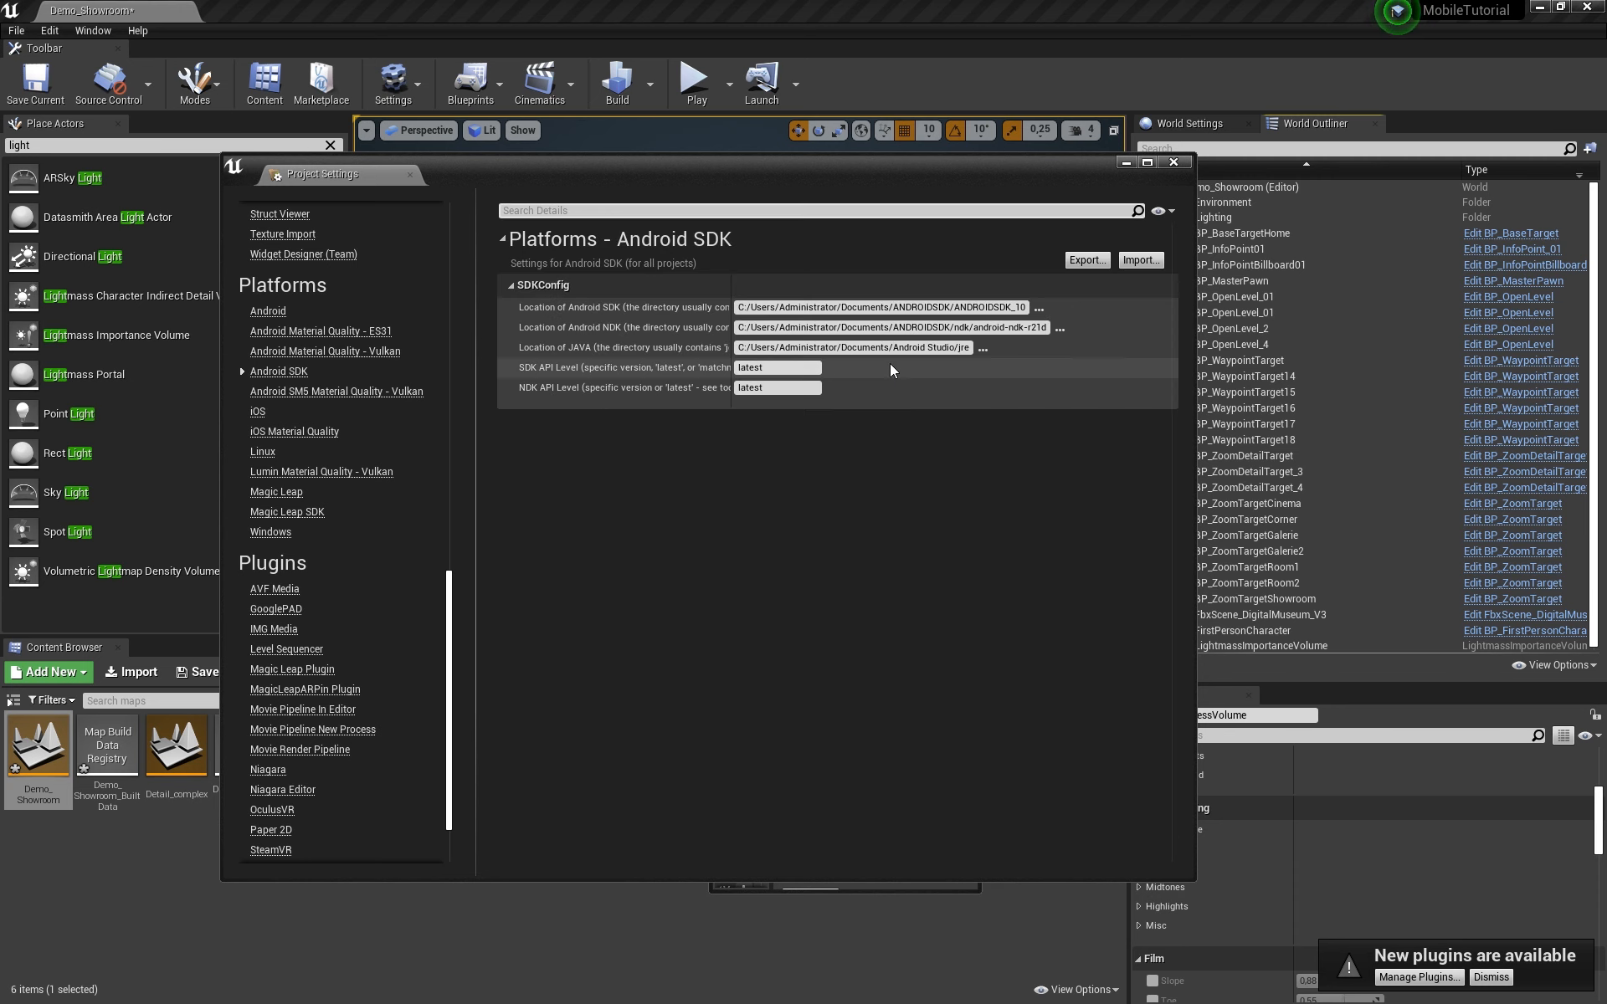
left_click(267, 312)
scroll(1038, 700, "down", 3)
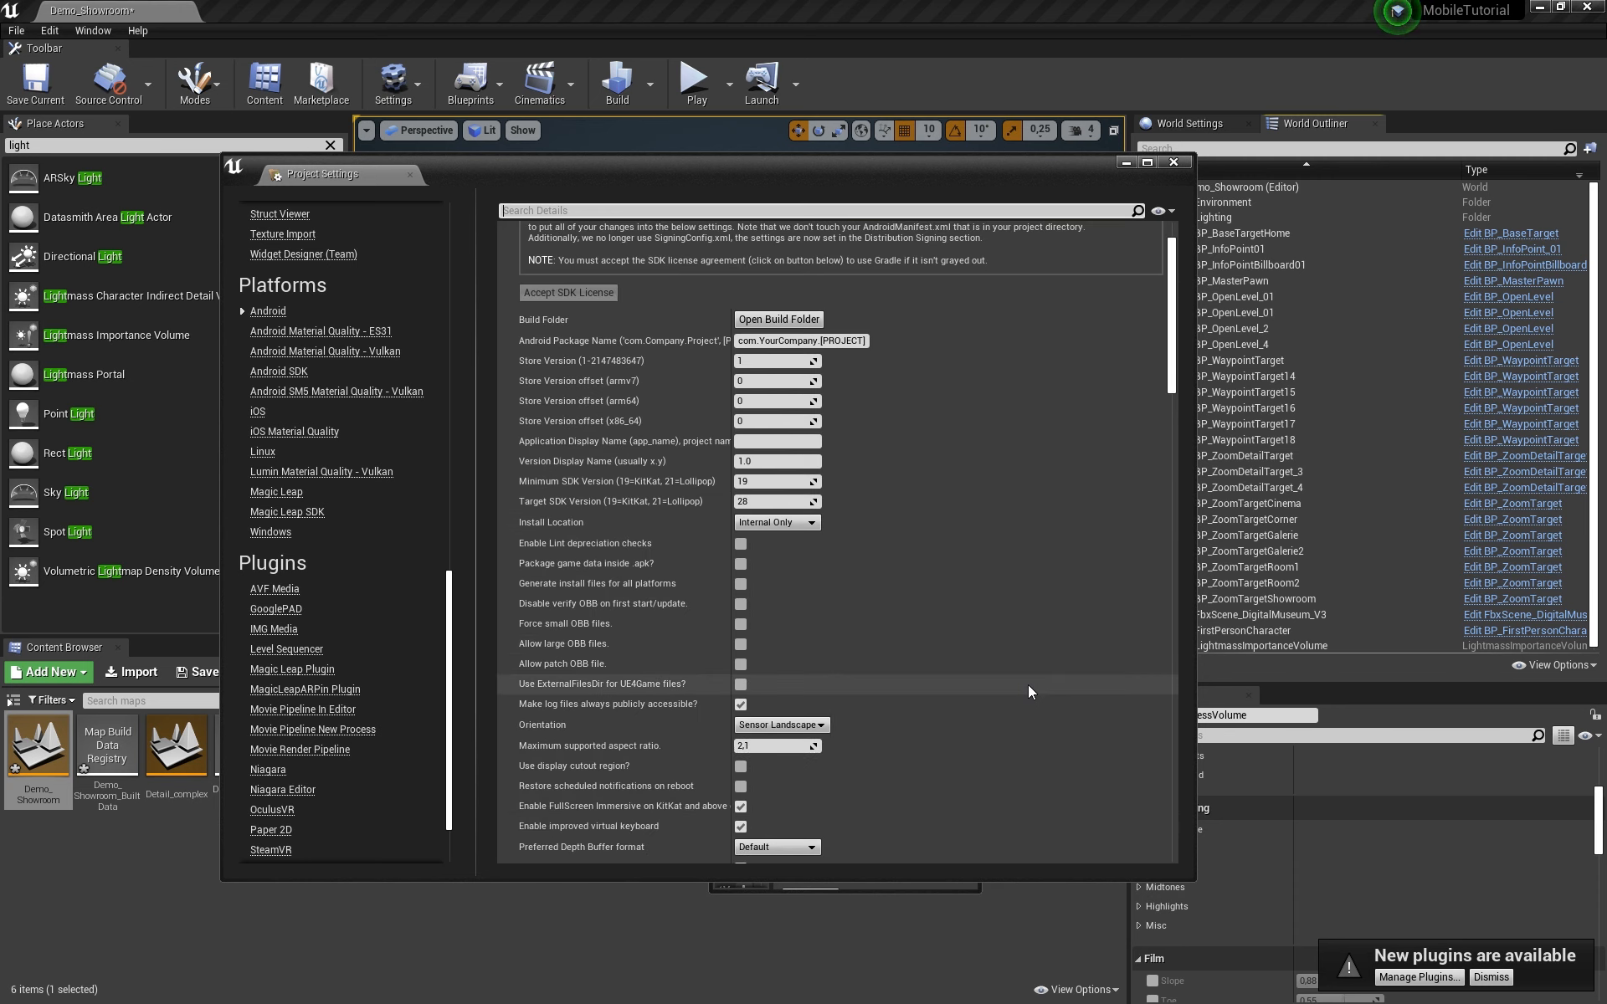
scroll(1028, 684, "down", 1)
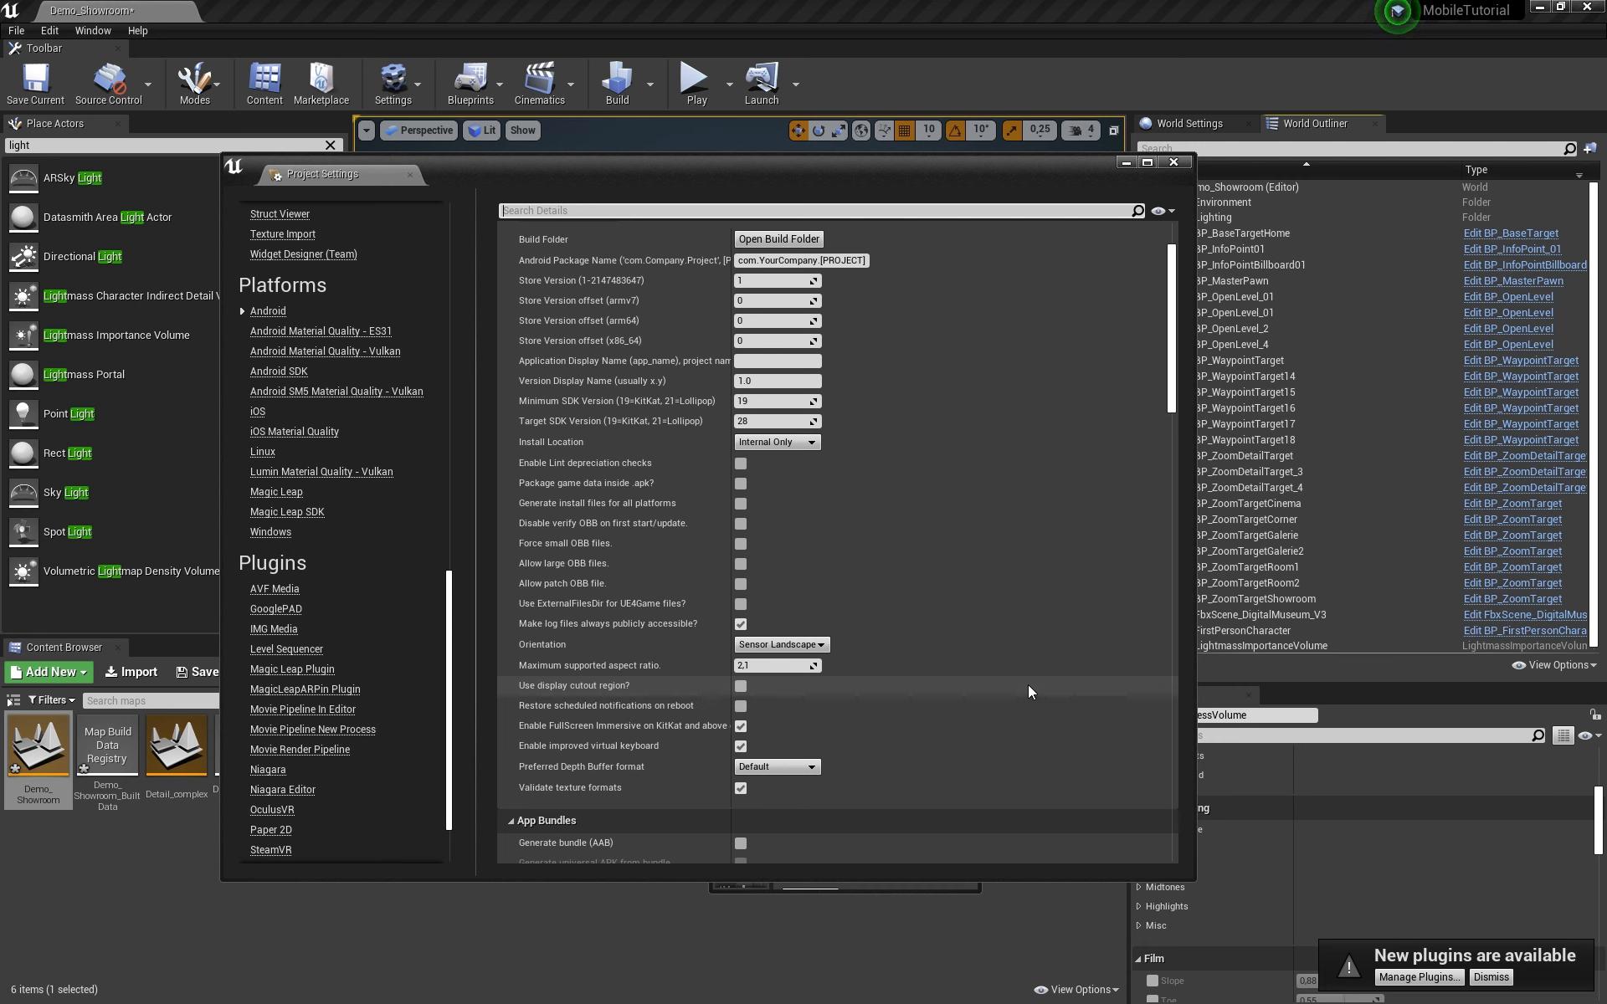
scroll(1028, 684, "down", 7)
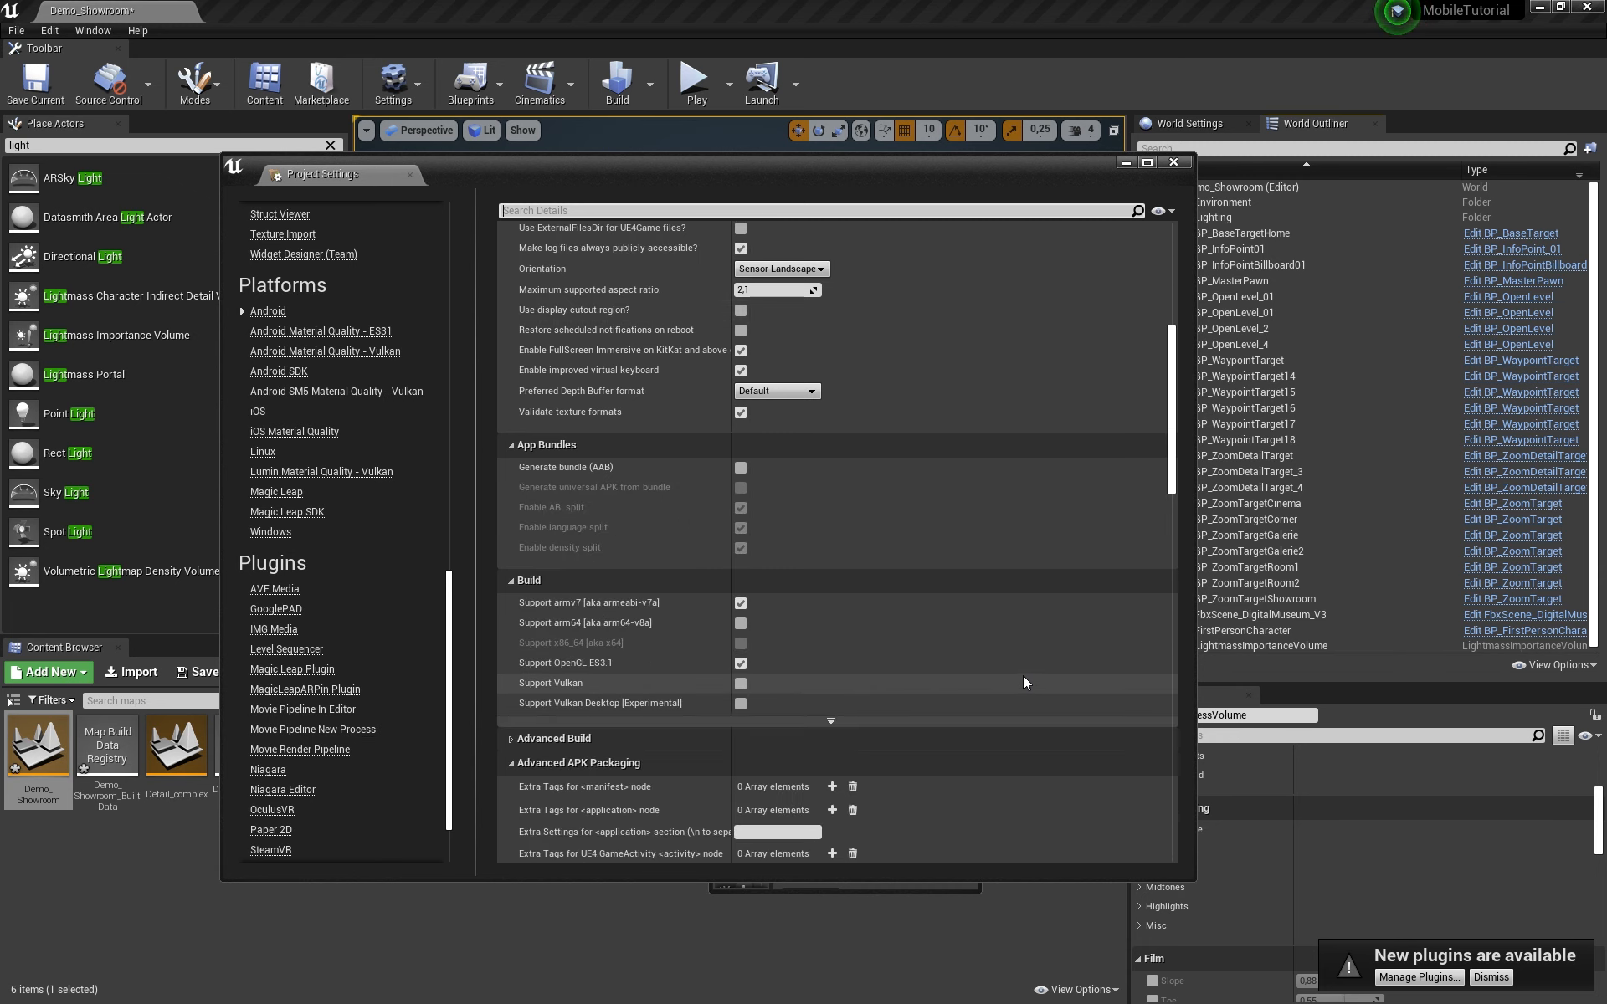
left_click(278, 373)
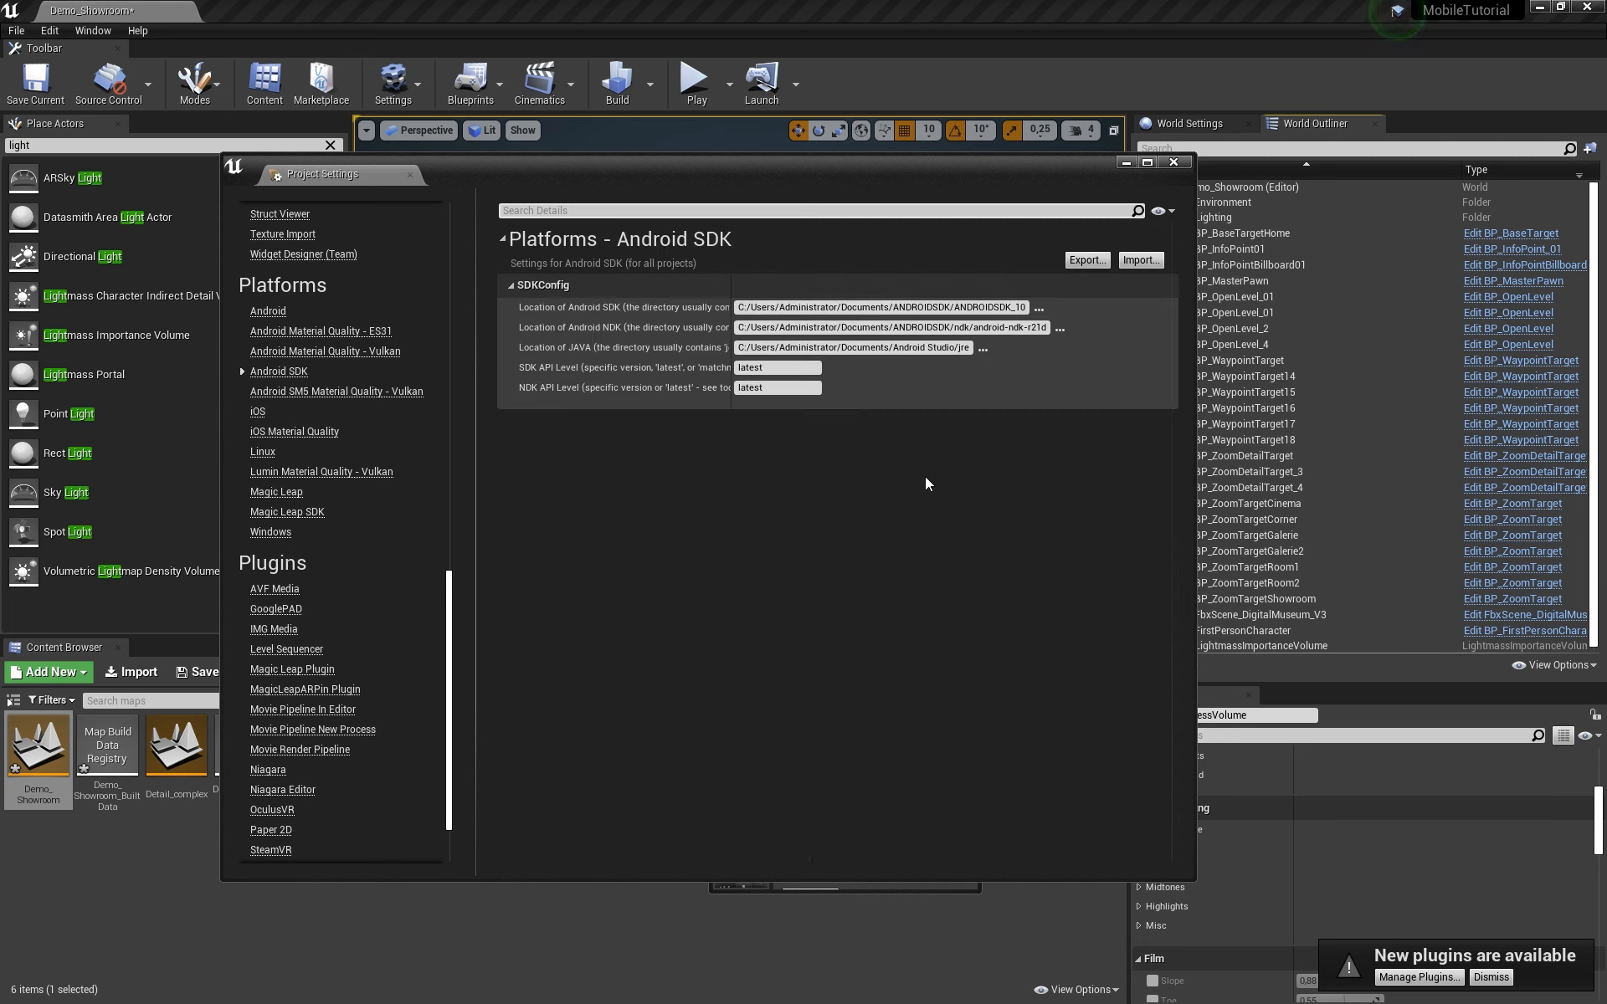
left_click(268, 311)
scroll(876, 715, "down", 7)
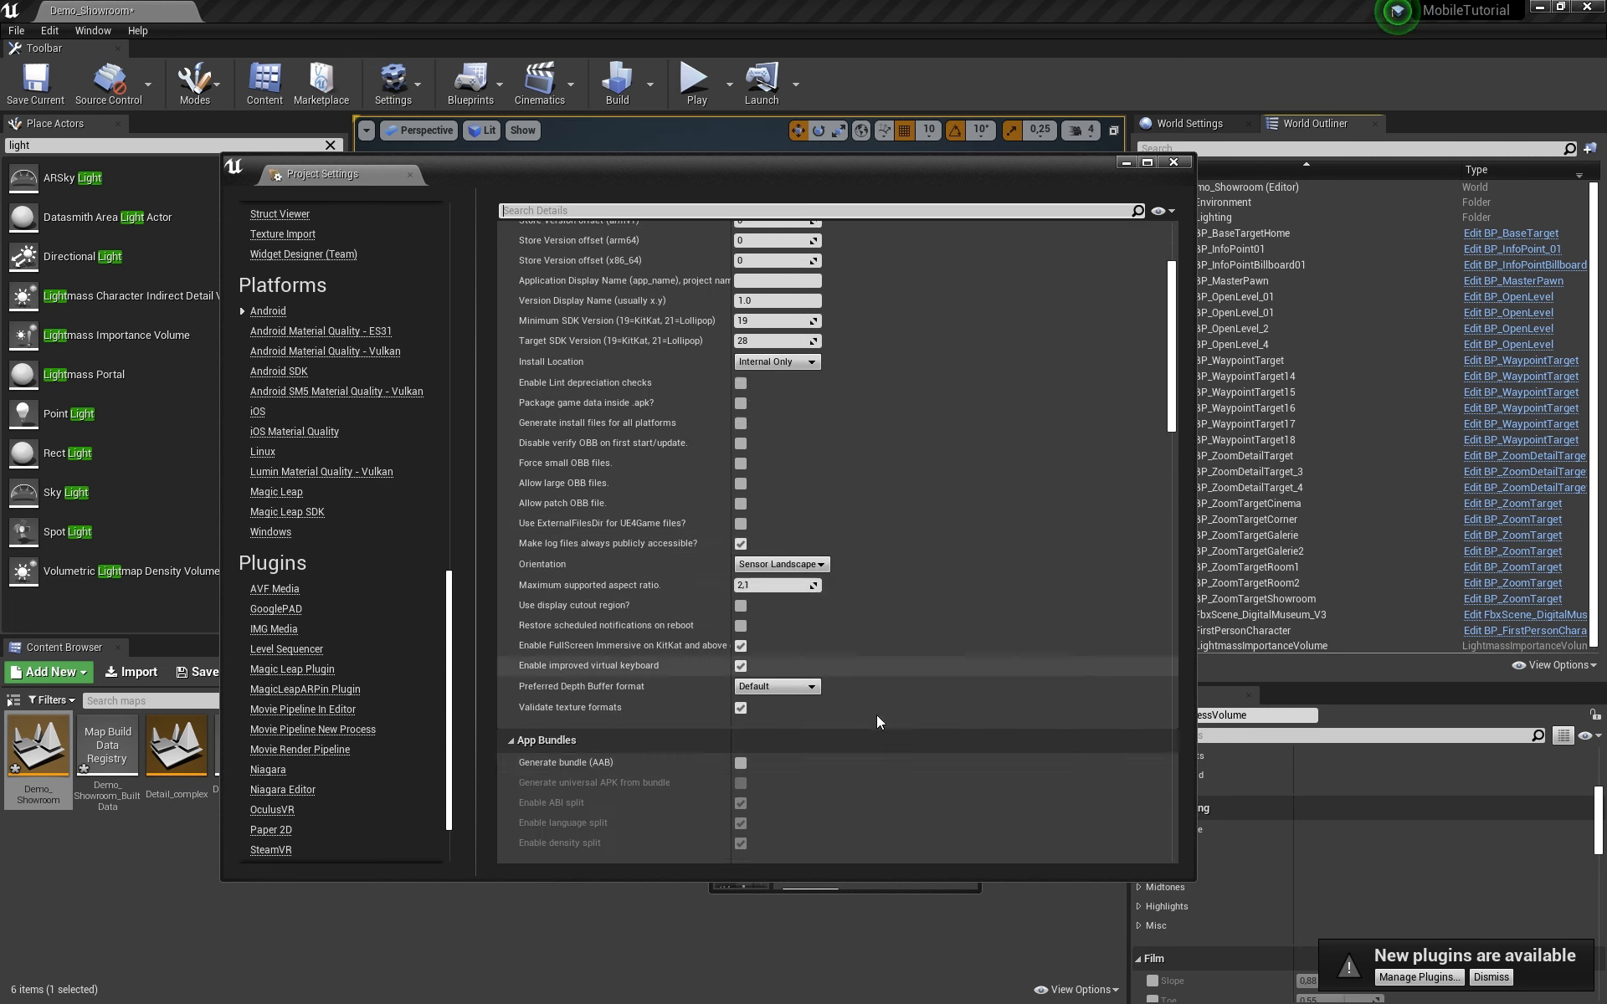
scroll(880, 712, "down", 3)
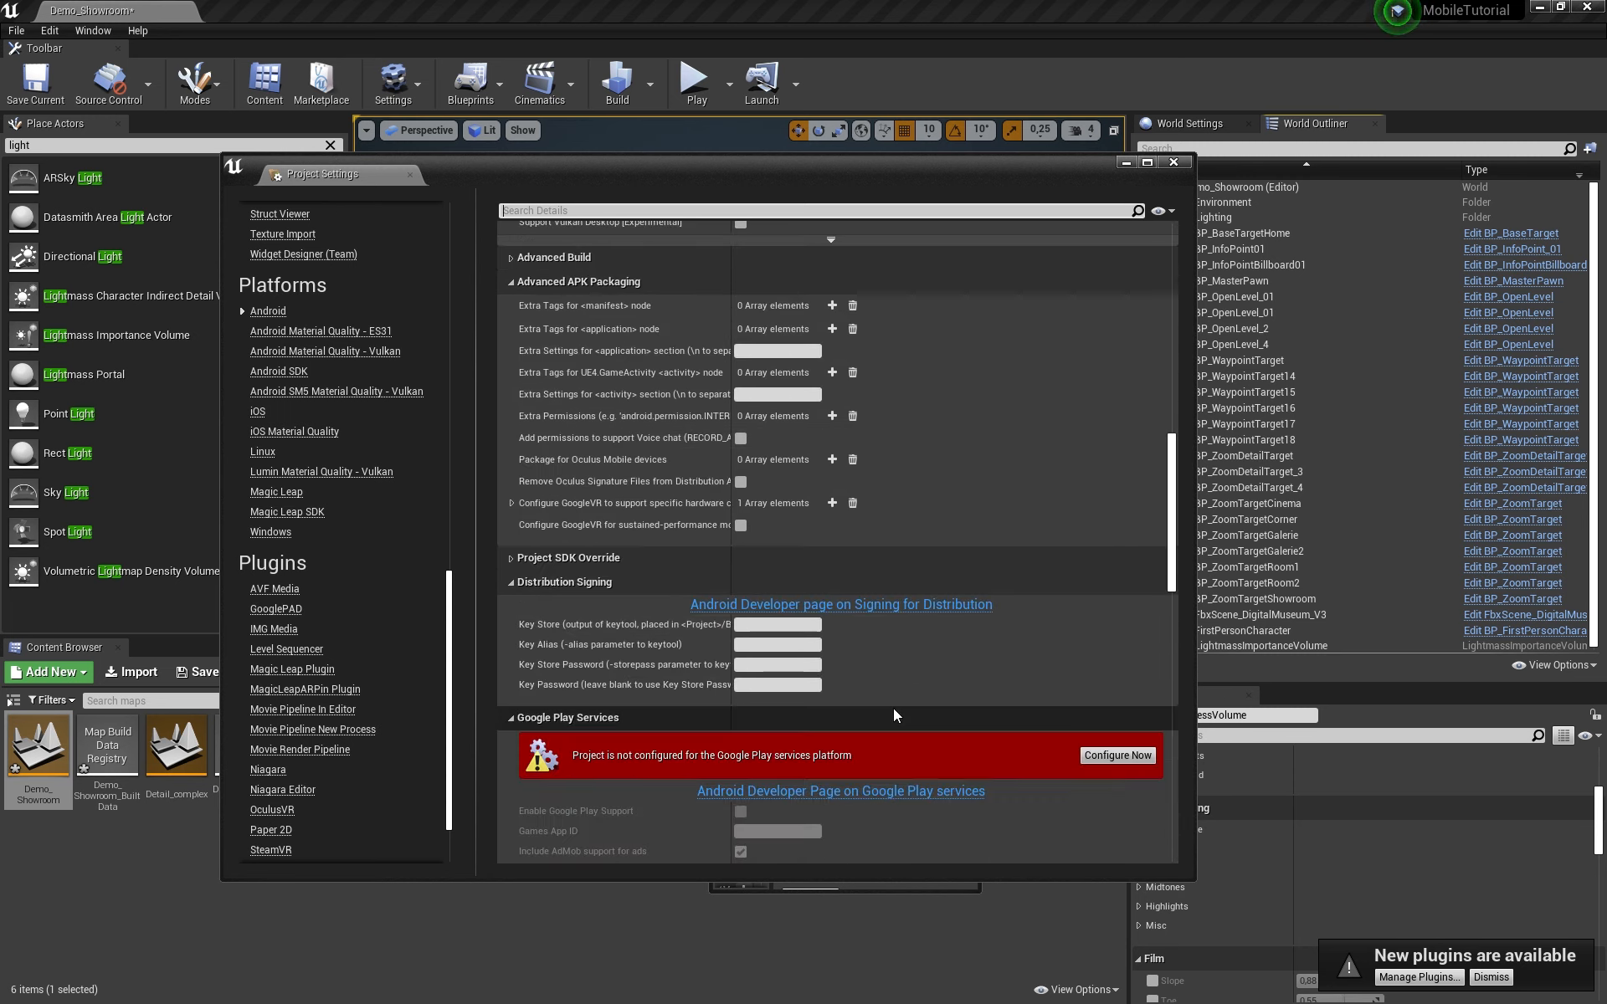
left_click(596, 558)
scroll(1000, 610, "down", 3)
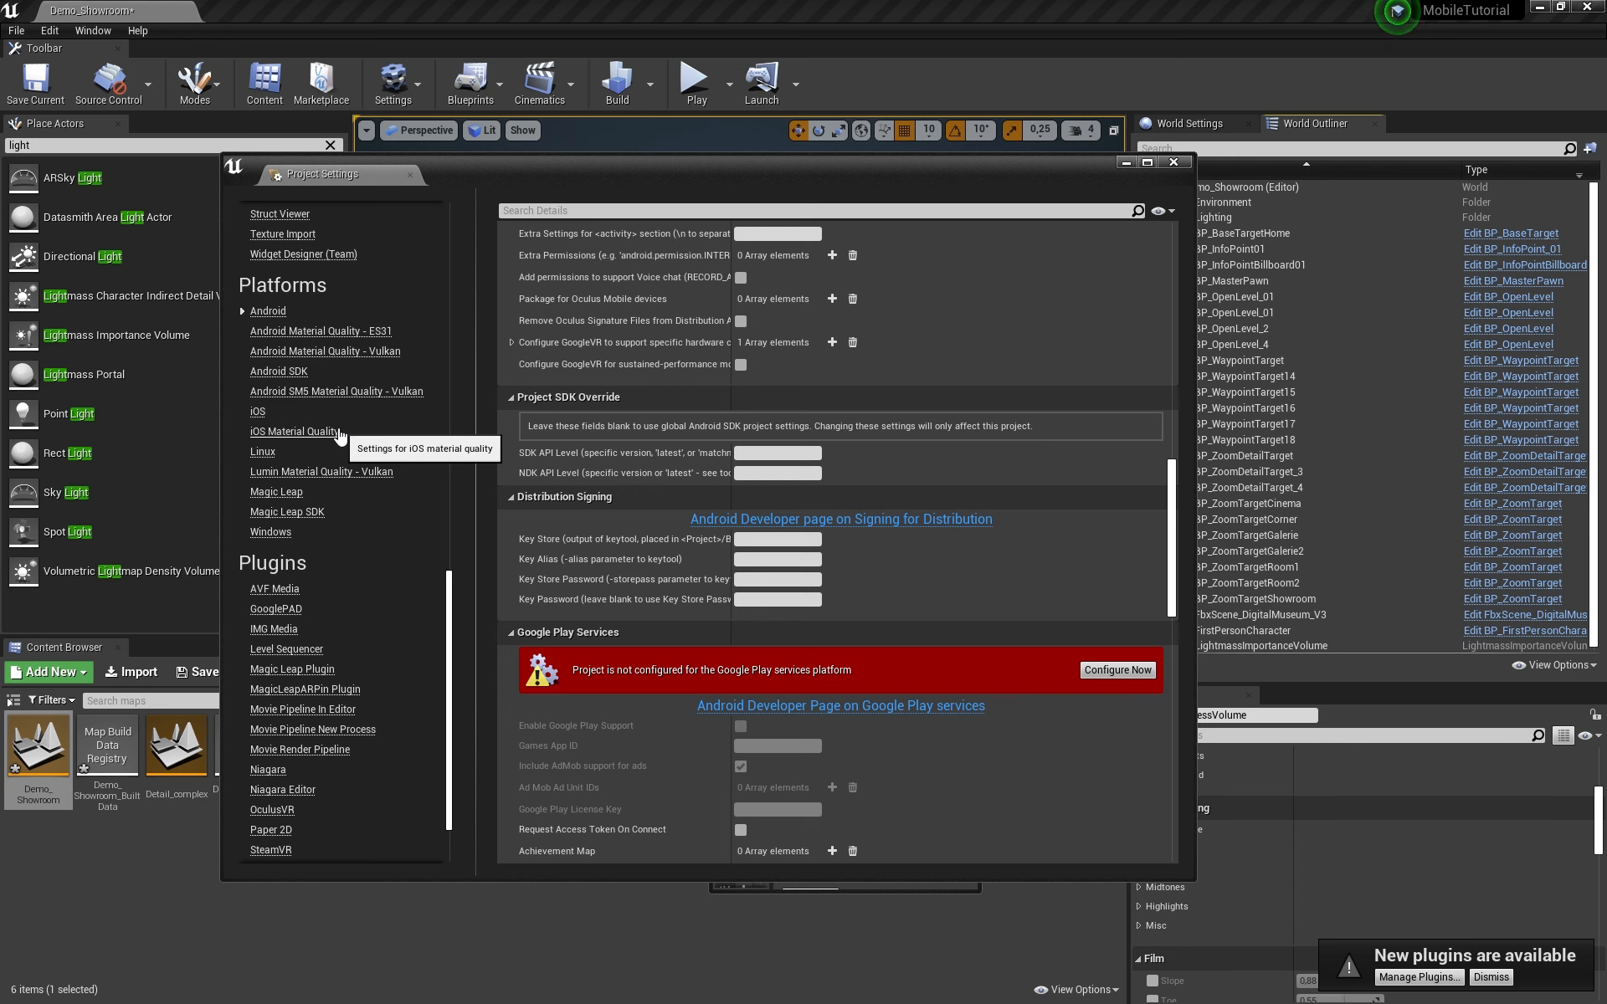
scroll(370, 389, "up", 2)
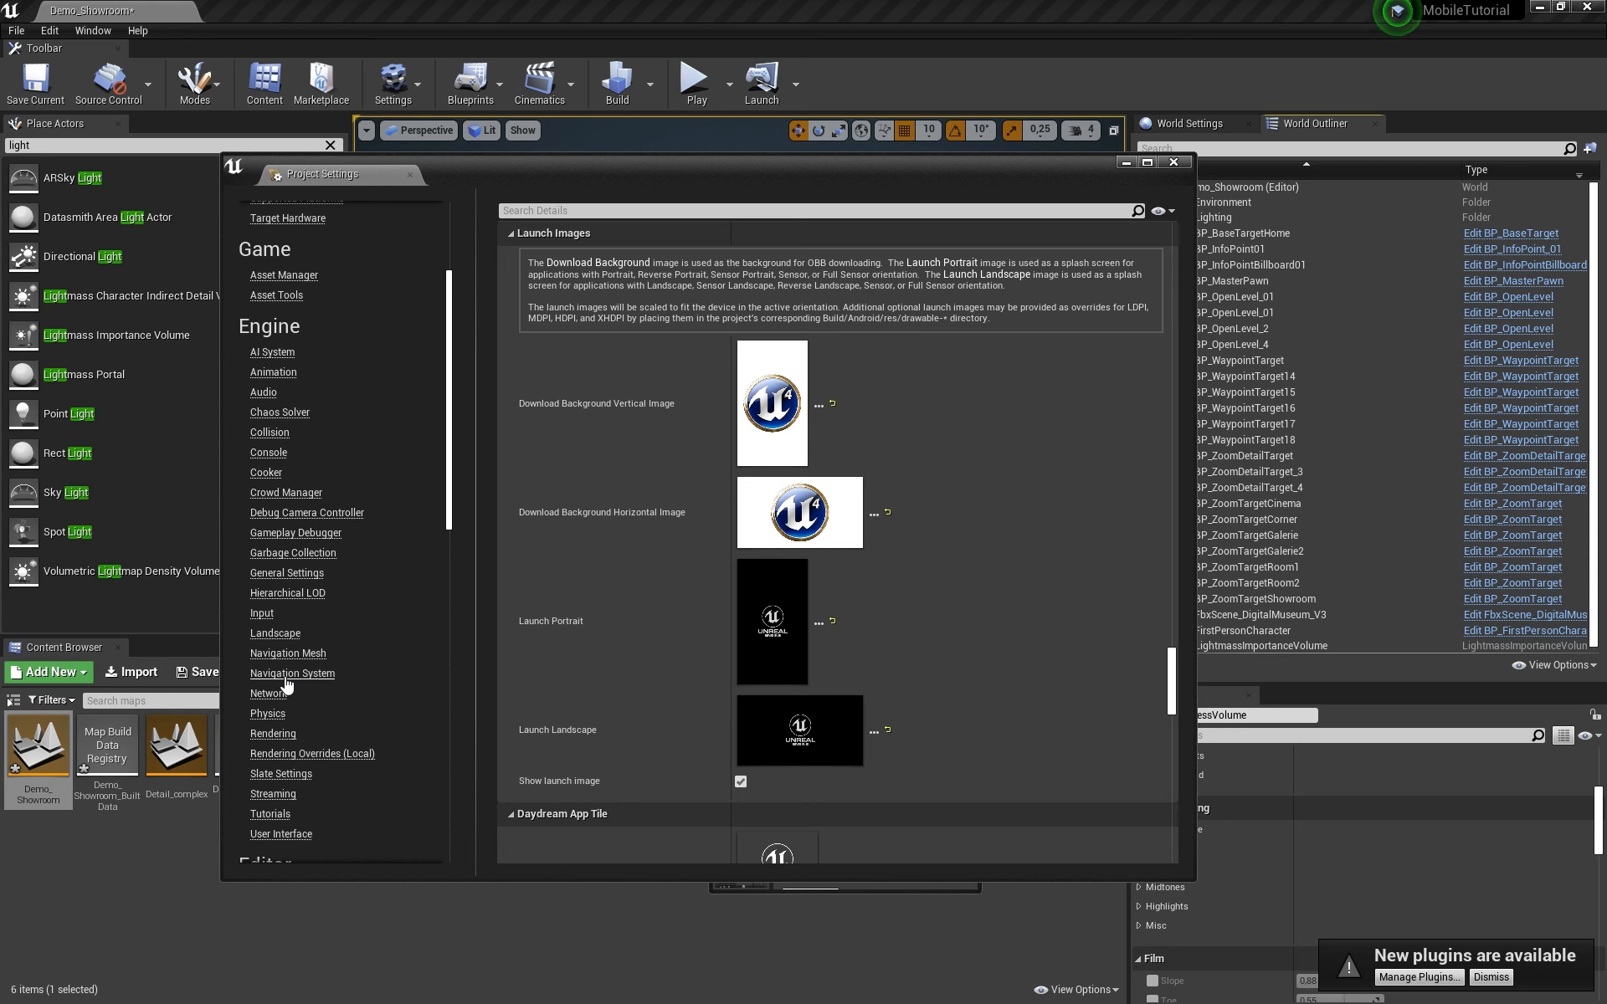
scroll(285, 585, "up", 5)
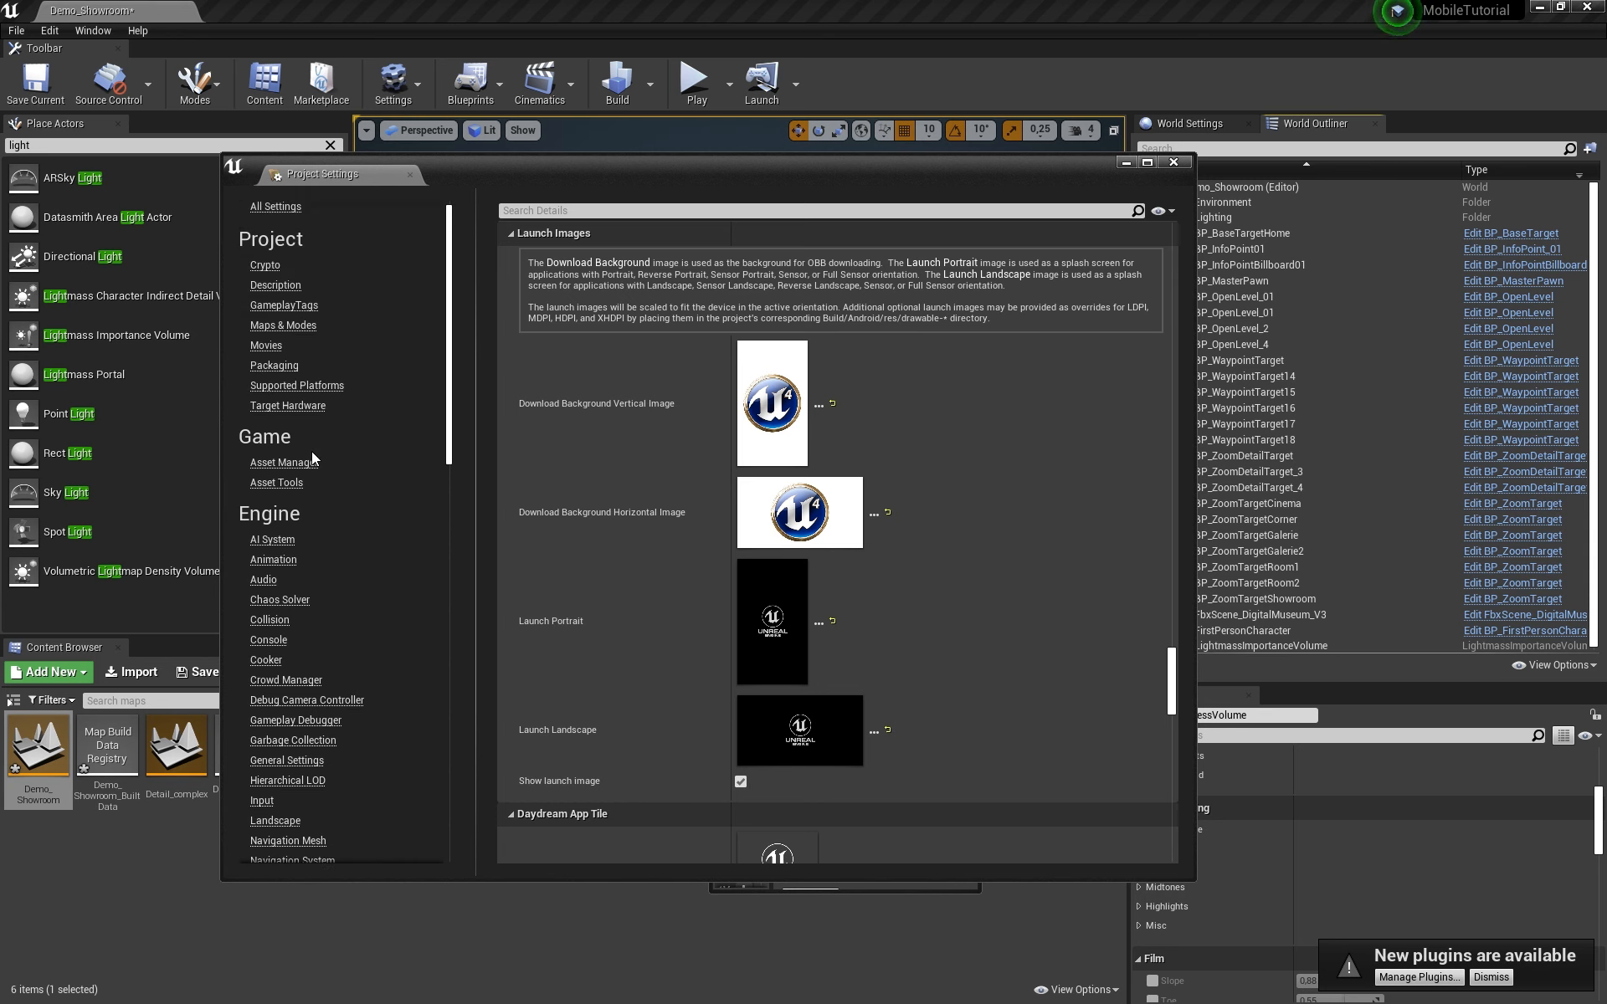
Step: Set the Packaging Build Configuration to Shipping and enable For Distribution and Full Rebuild
left_click(273, 365)
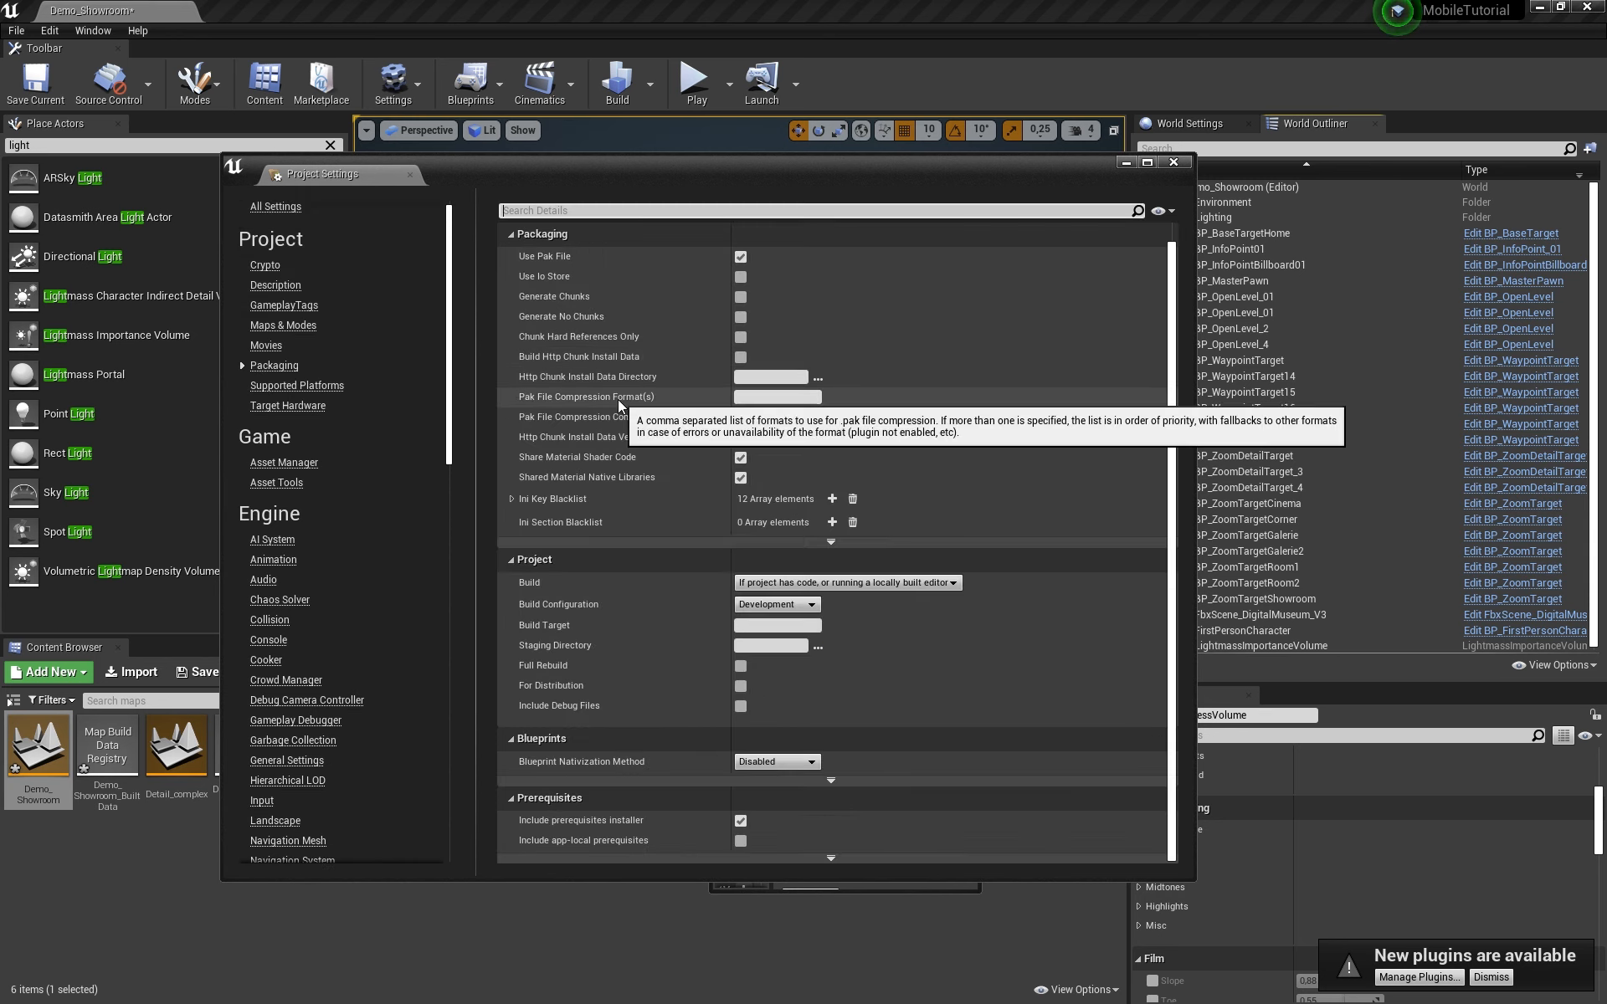
left_click(783, 604)
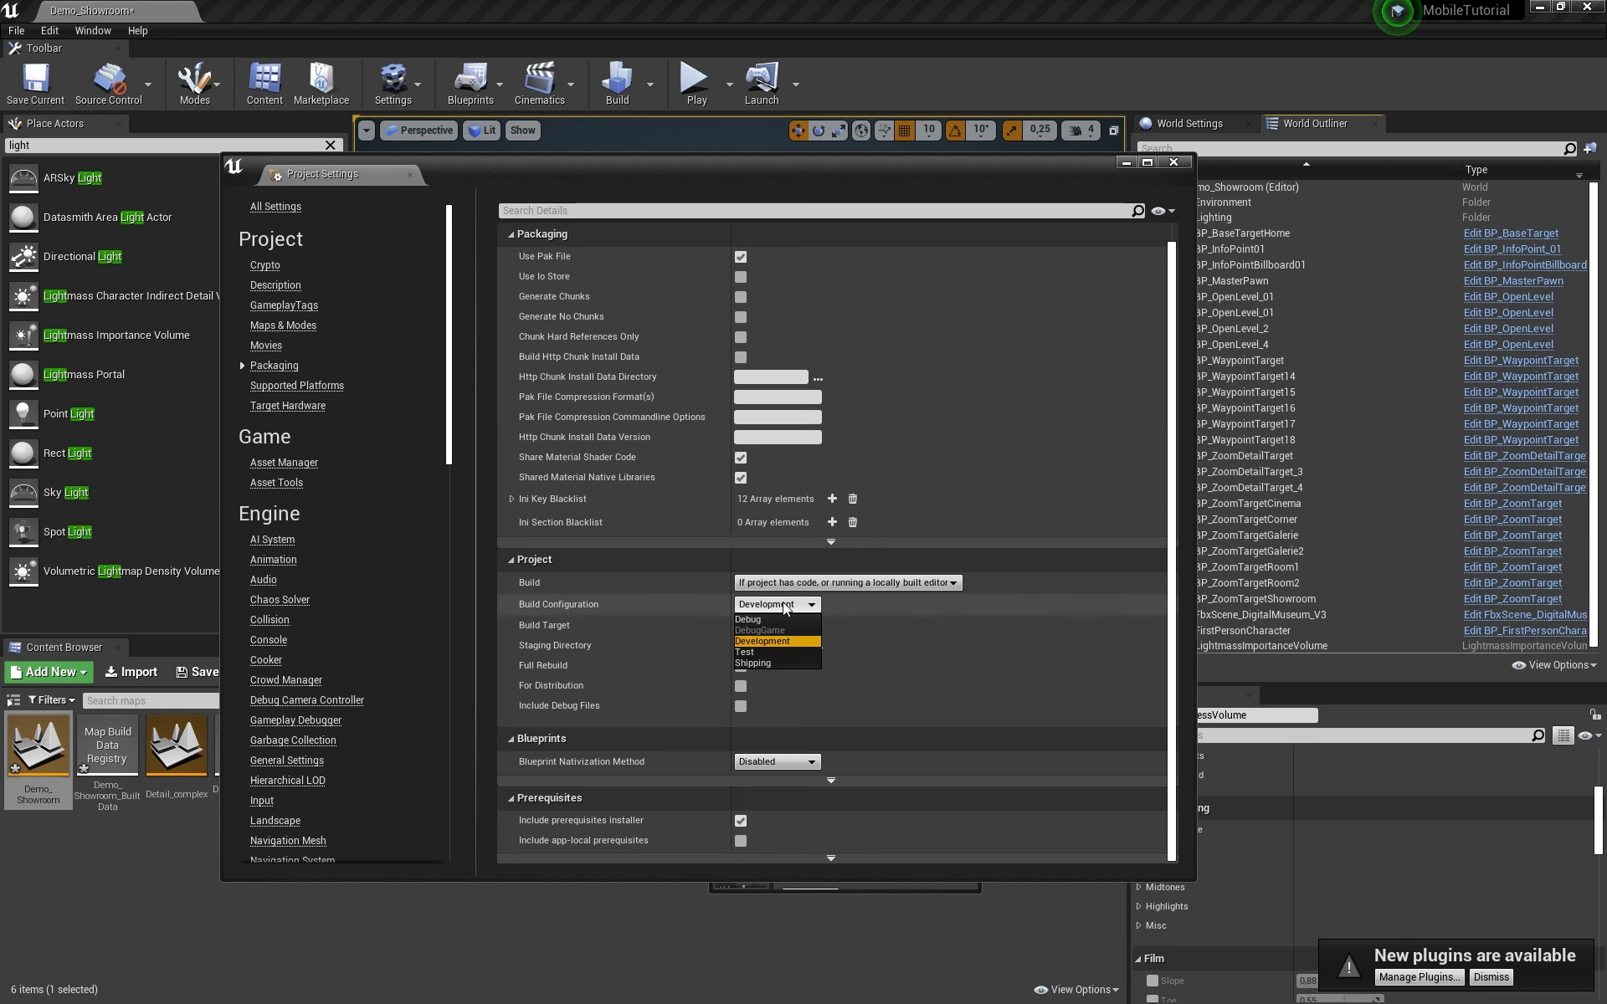
left_click(775, 661)
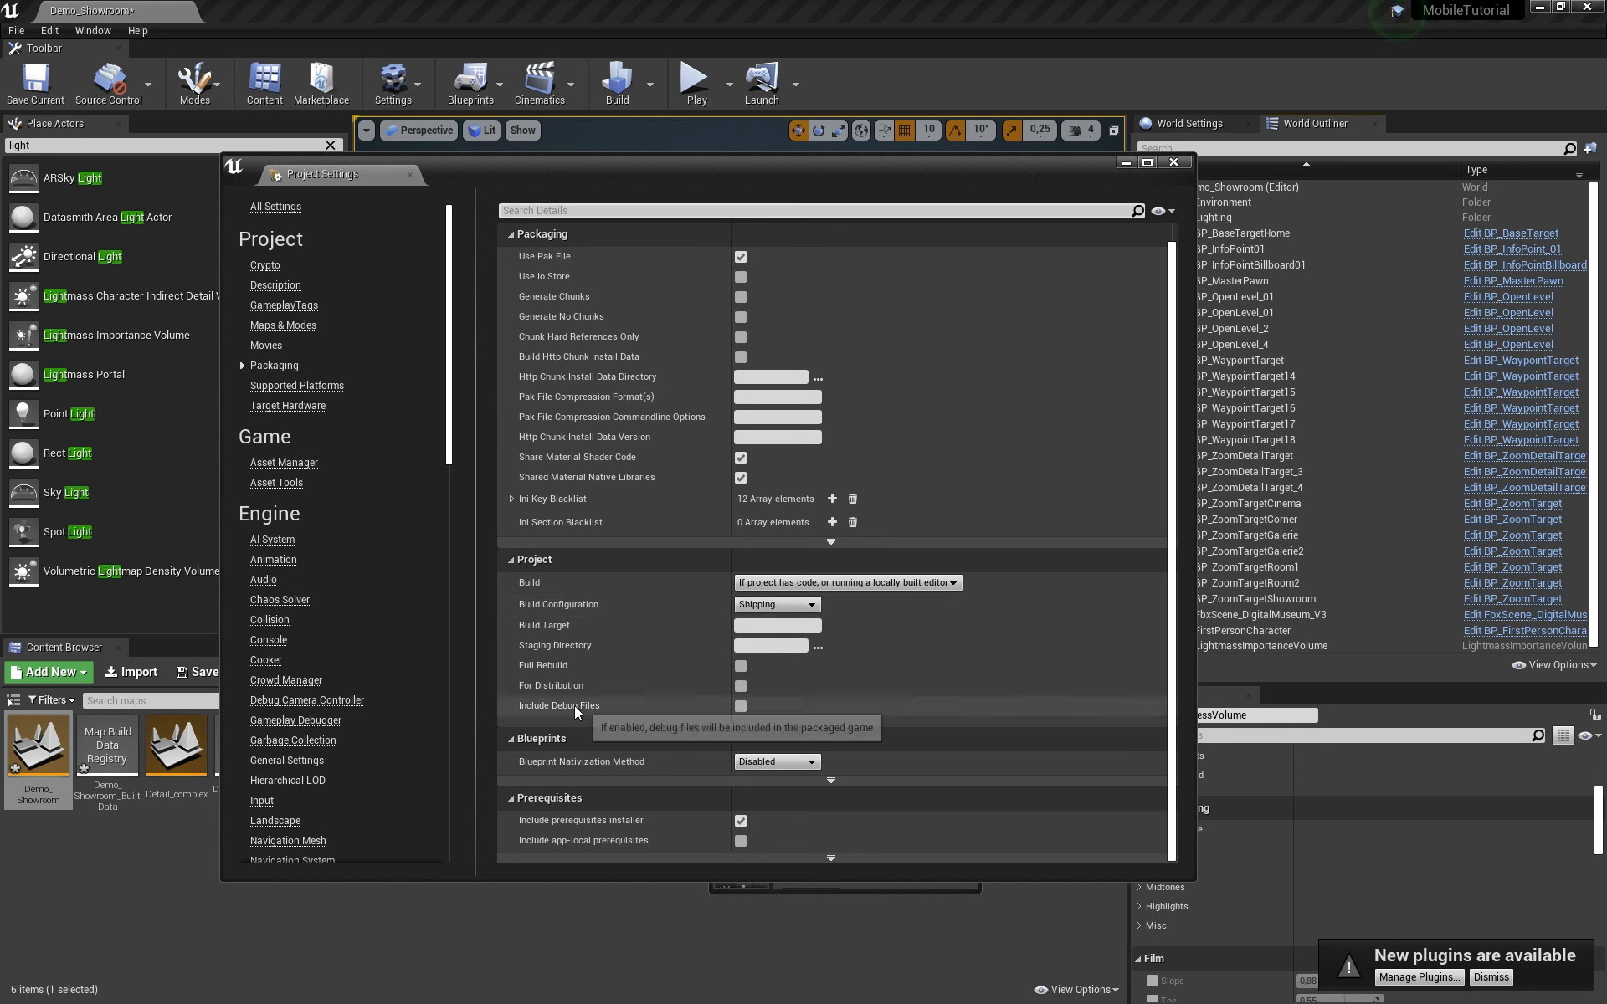
left_click(741, 686)
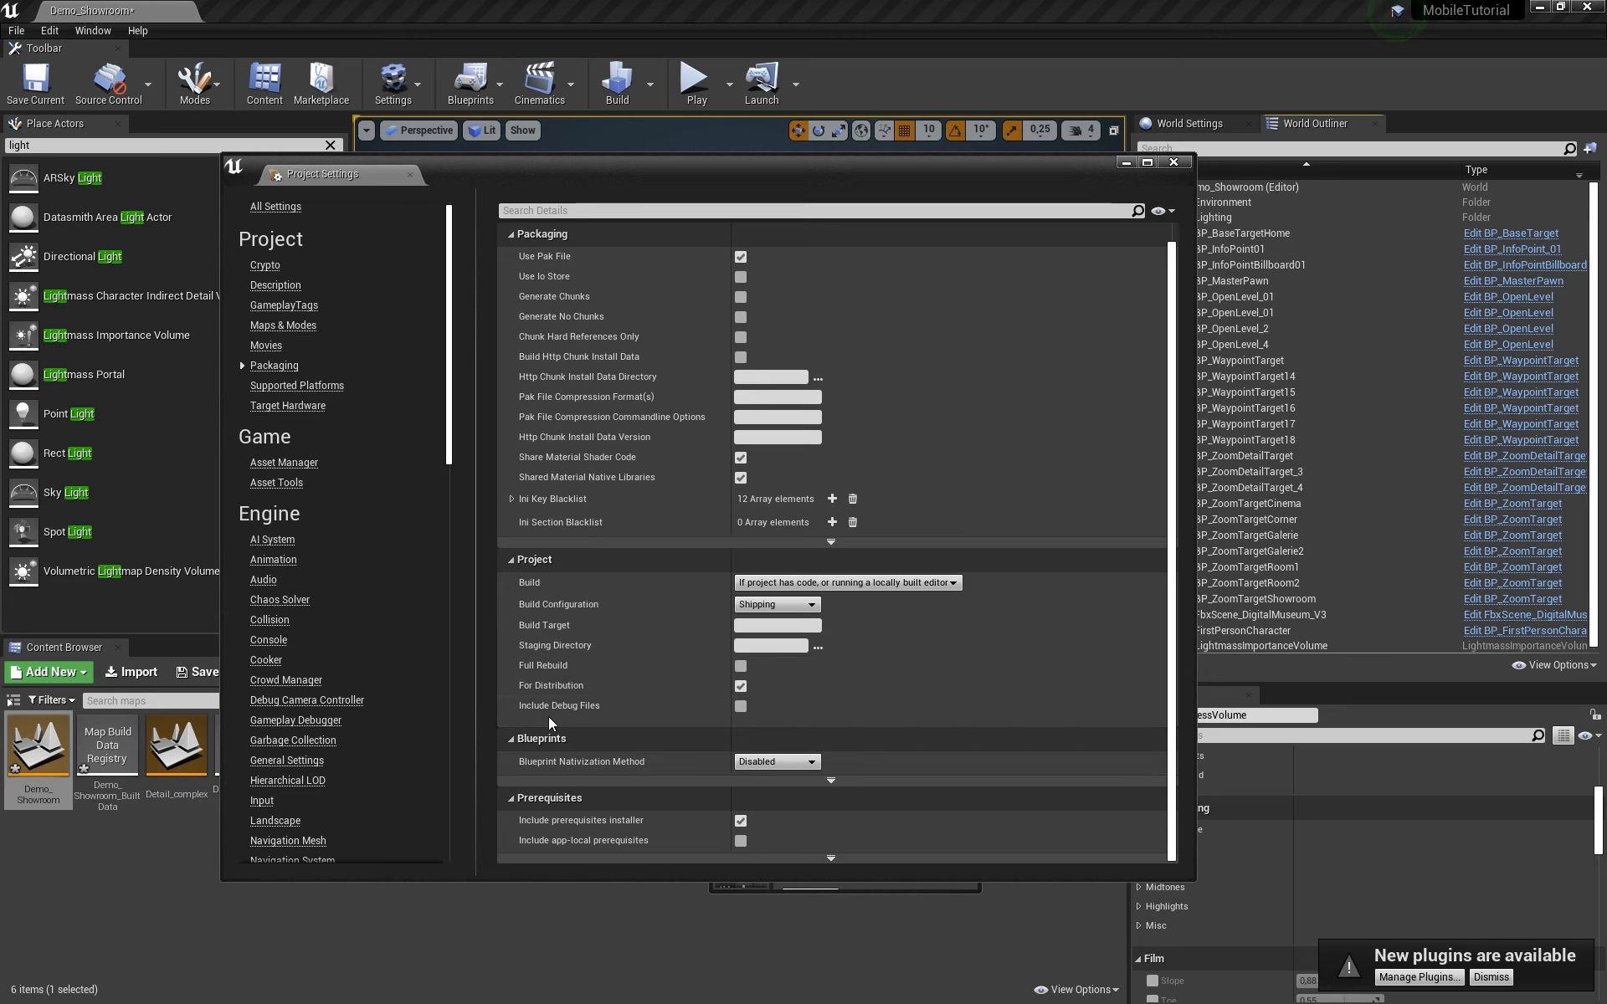
left_click(741, 665)
scroll(651, 385, "up", 2)
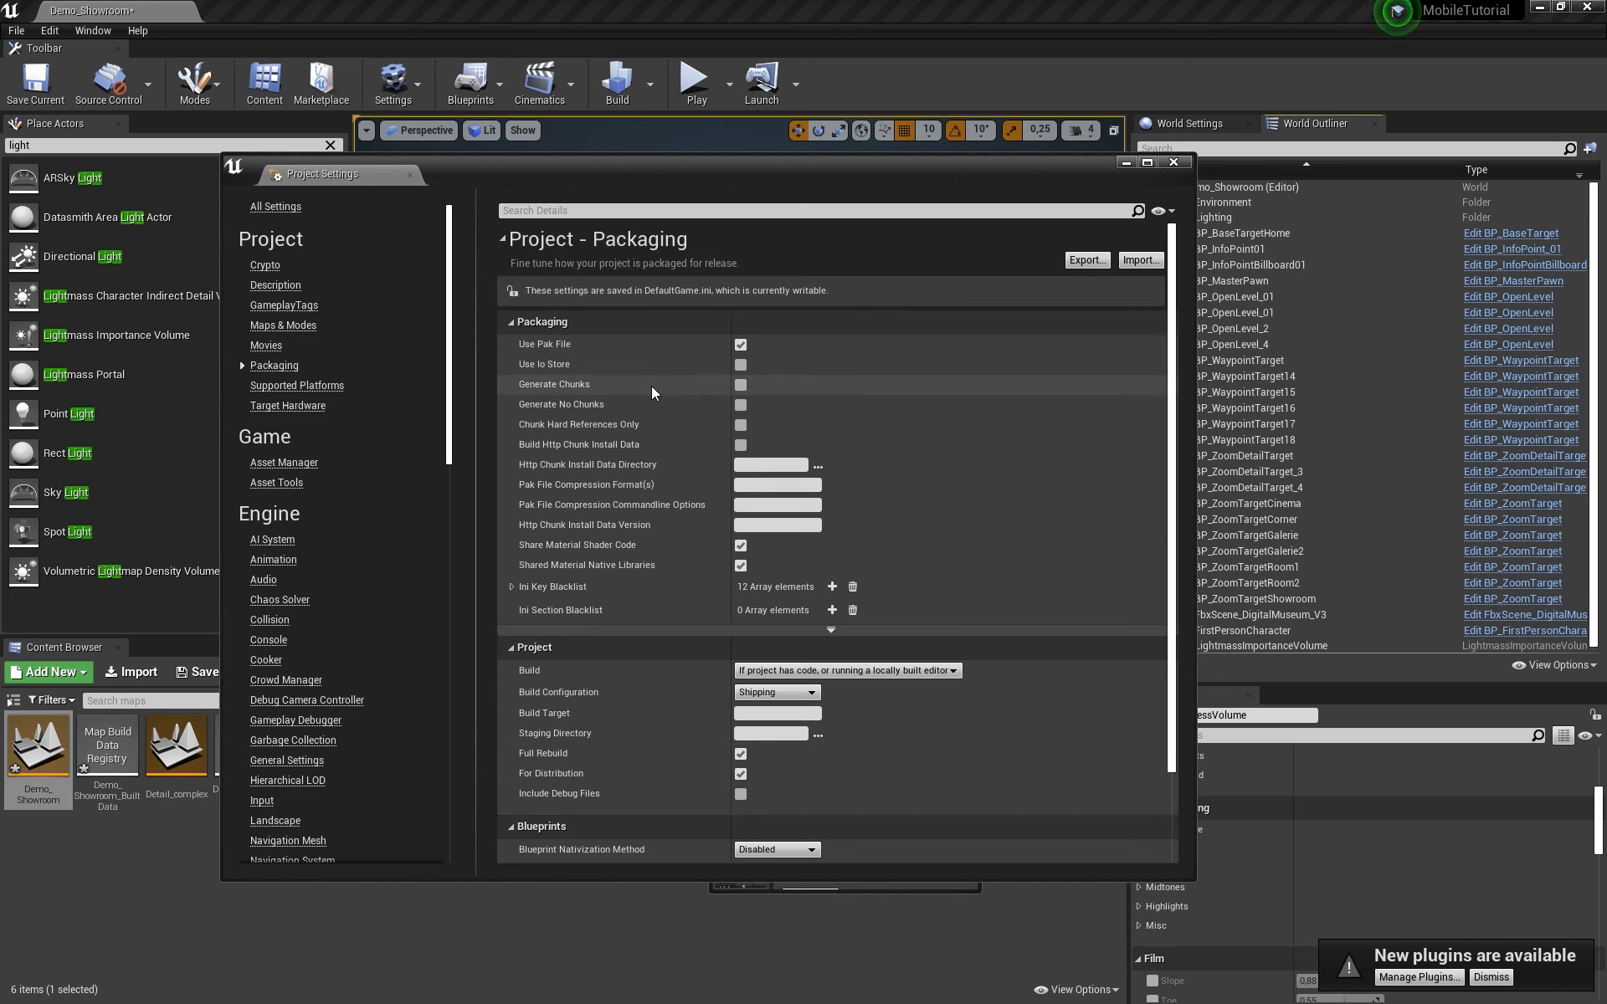
scroll(608, 471, "down", 2)
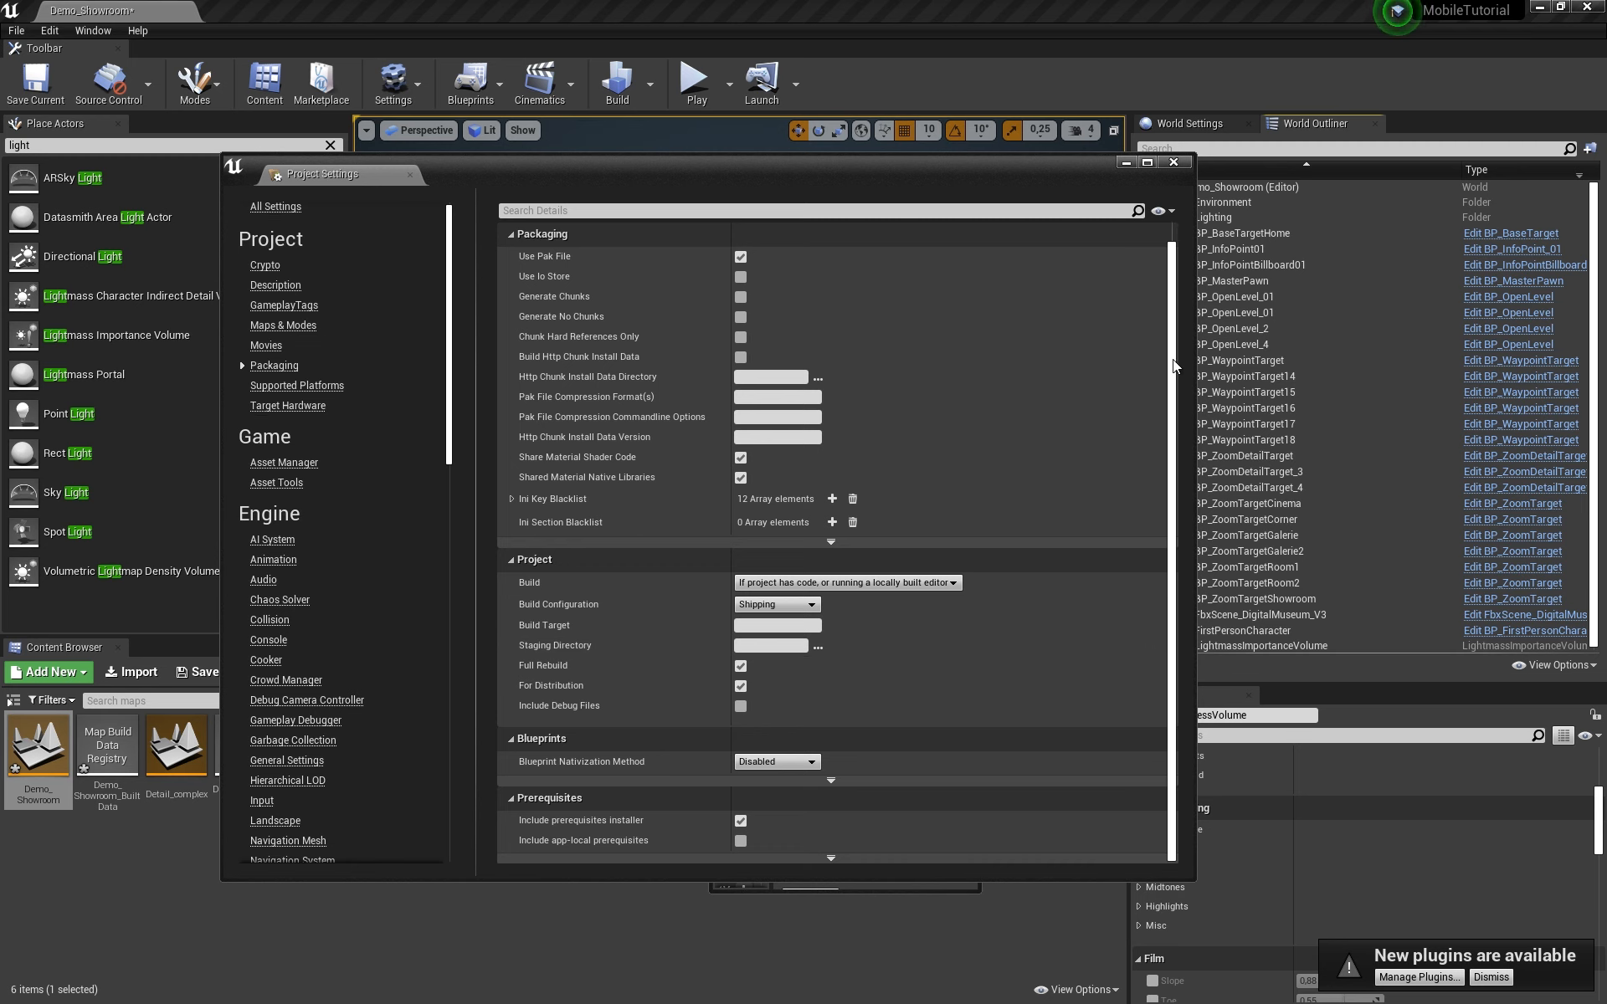
left_click_drag(1173, 359, 1172, 410)
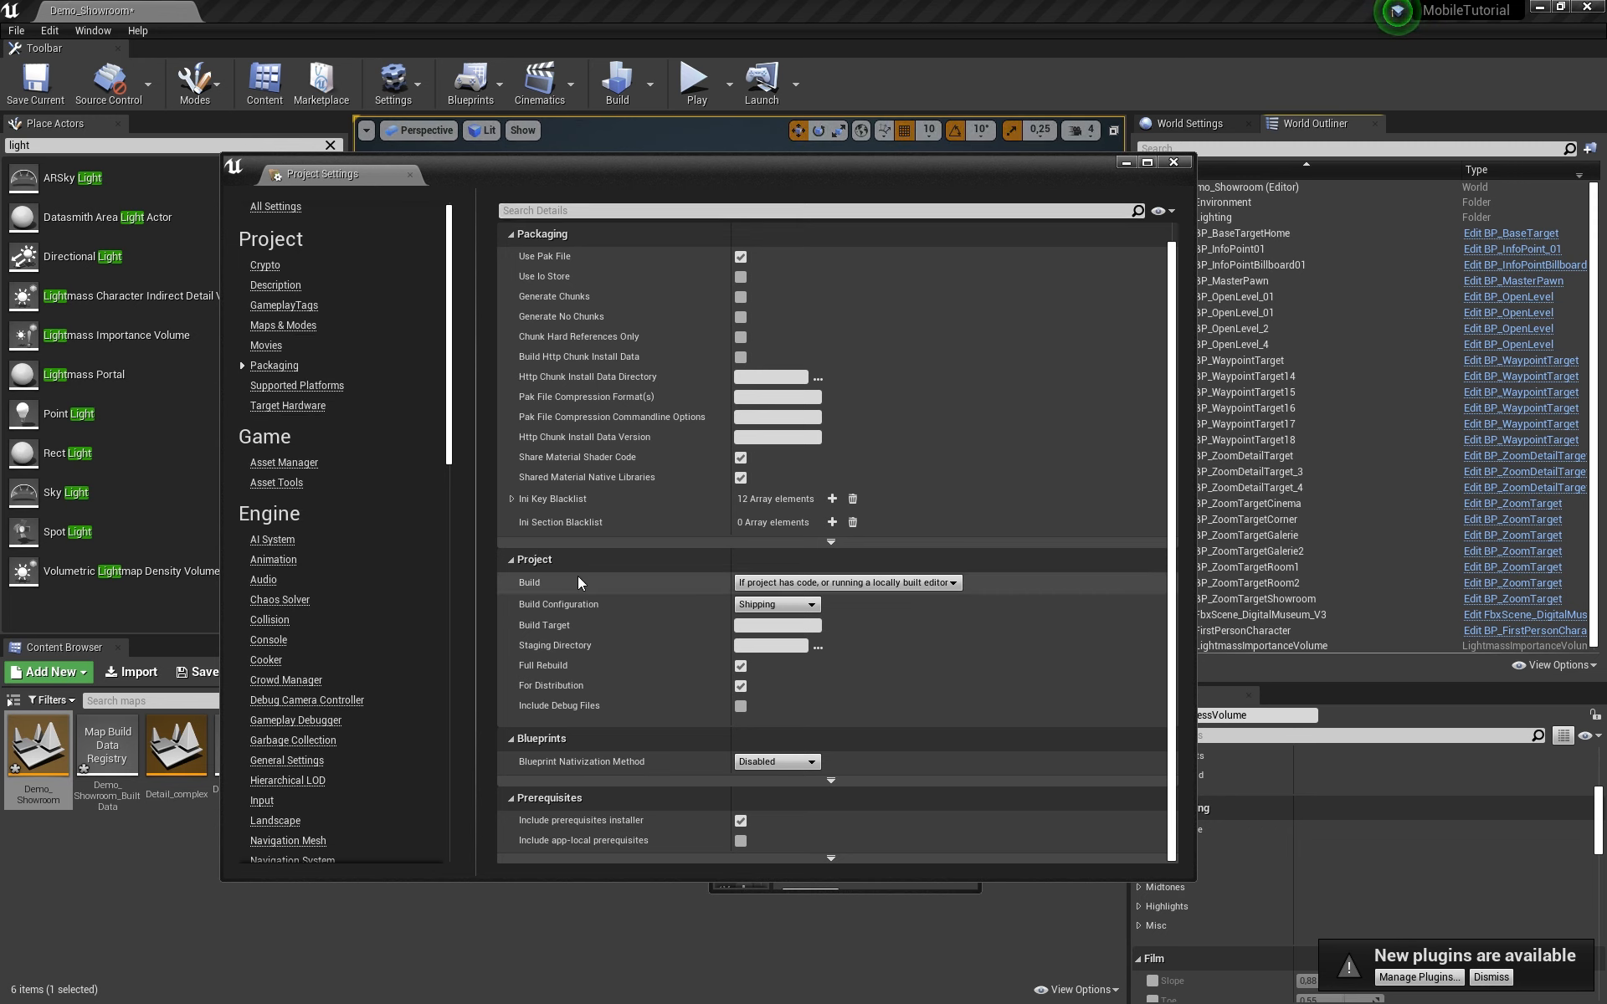
Step: Close Project Settings, use File > Save All, and move the blueprint editor window to the upper left
left_click(1172, 163)
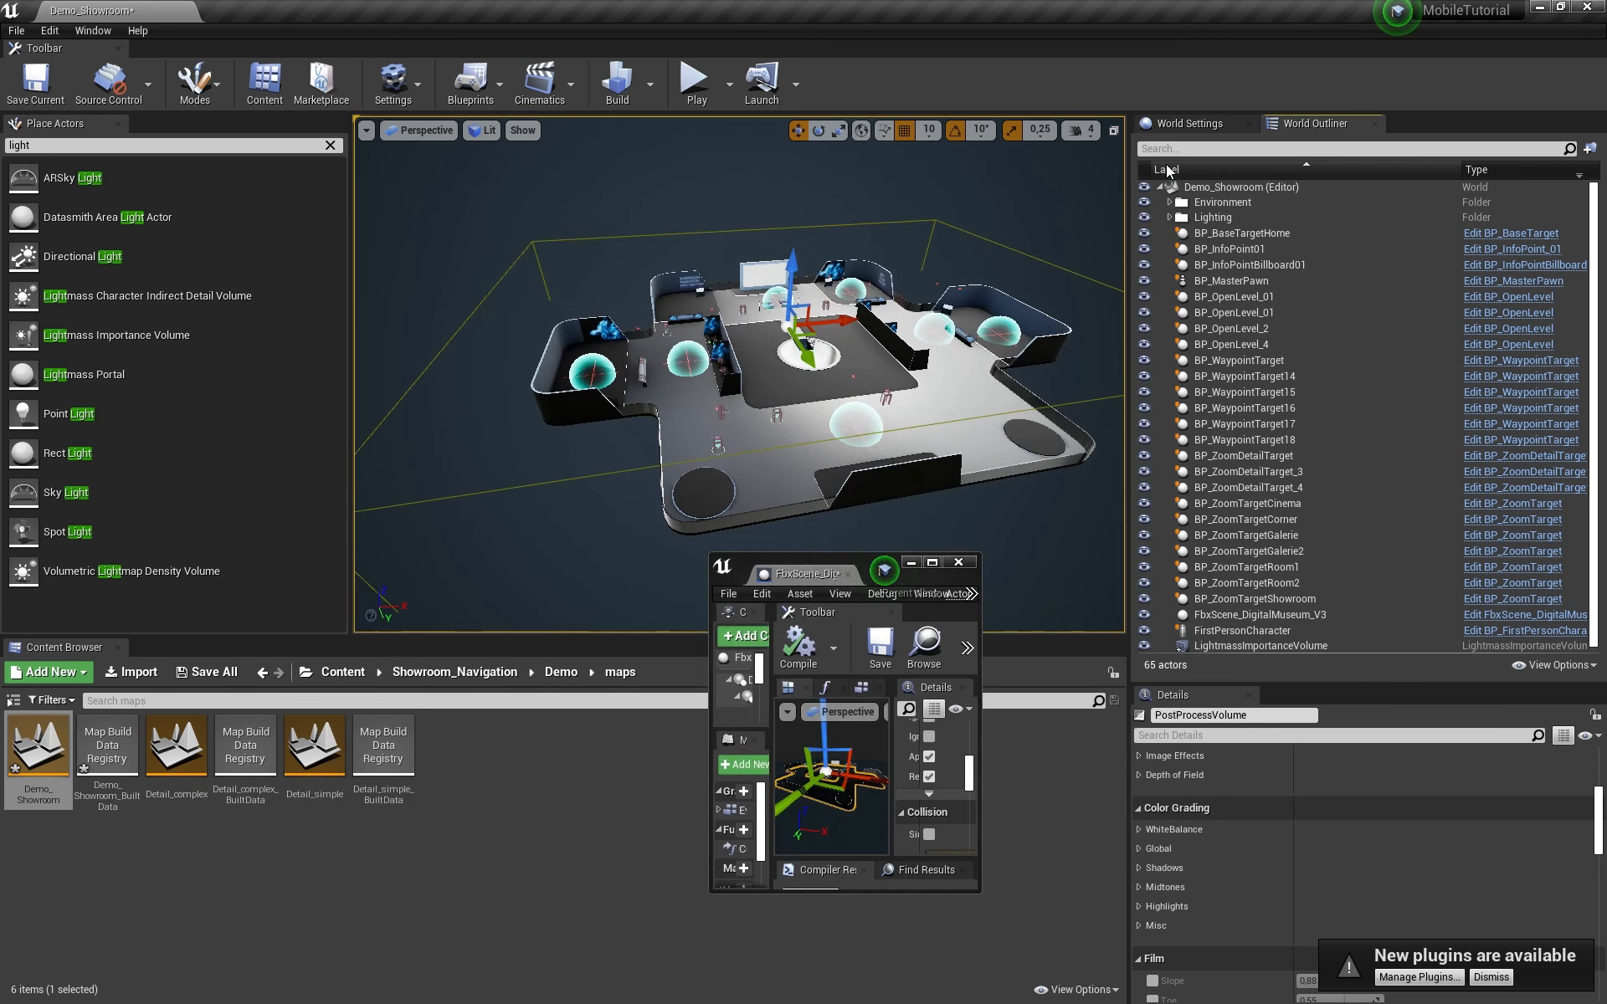
left_click(16, 30)
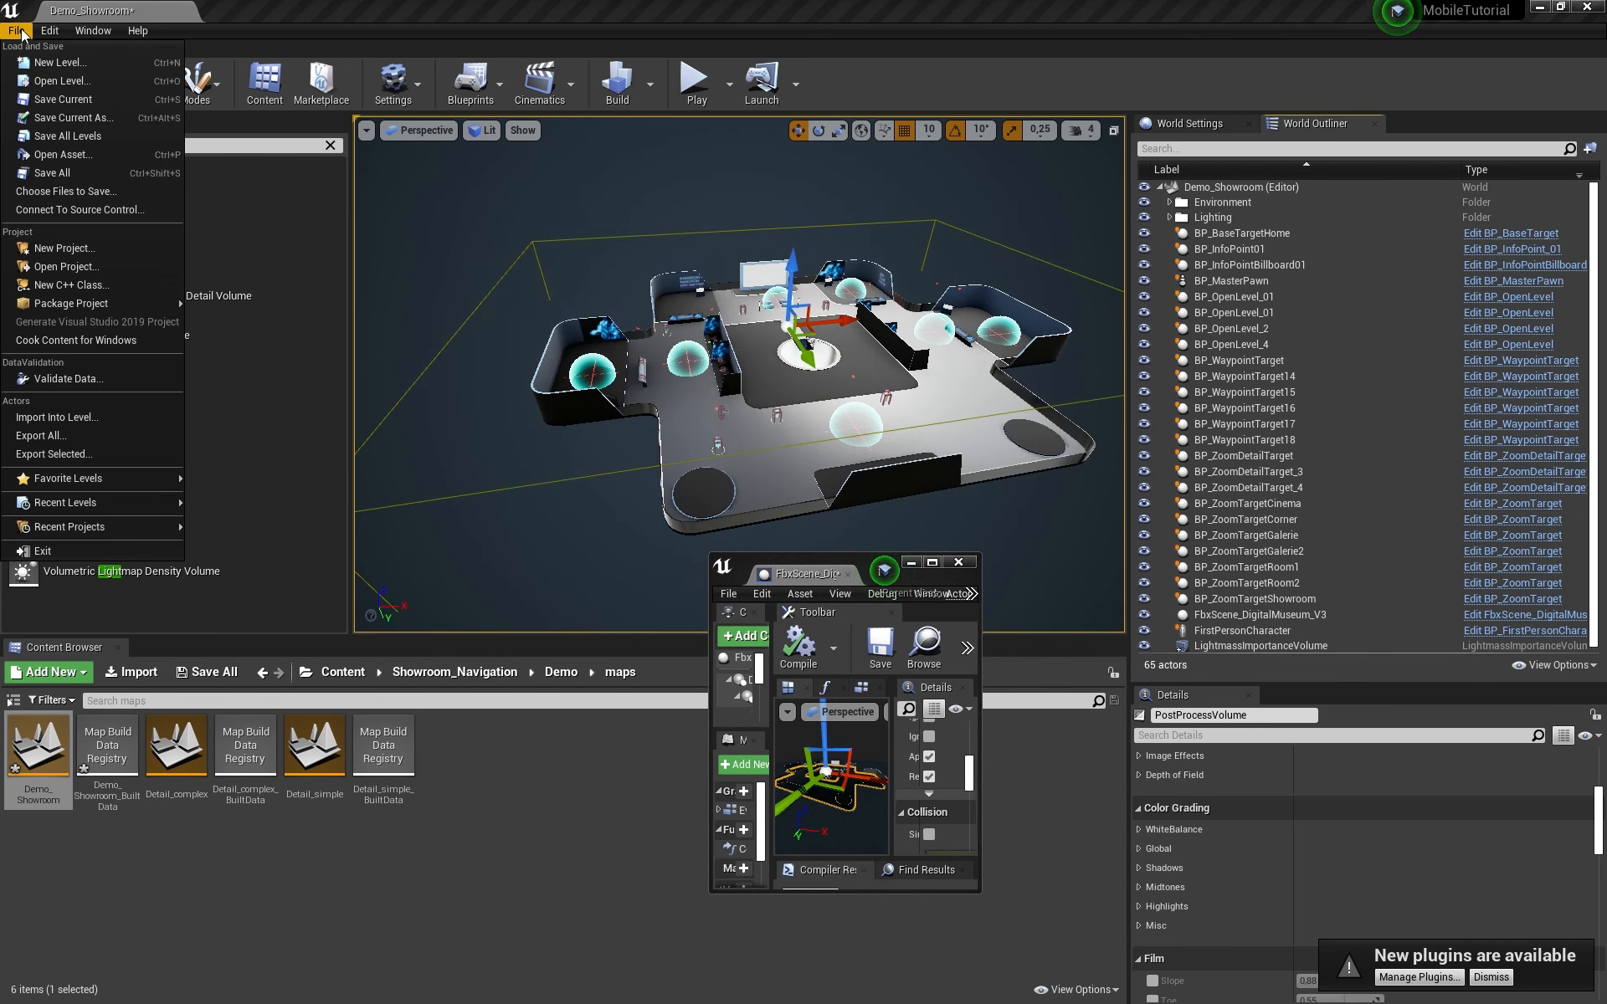
left_click(66, 178)
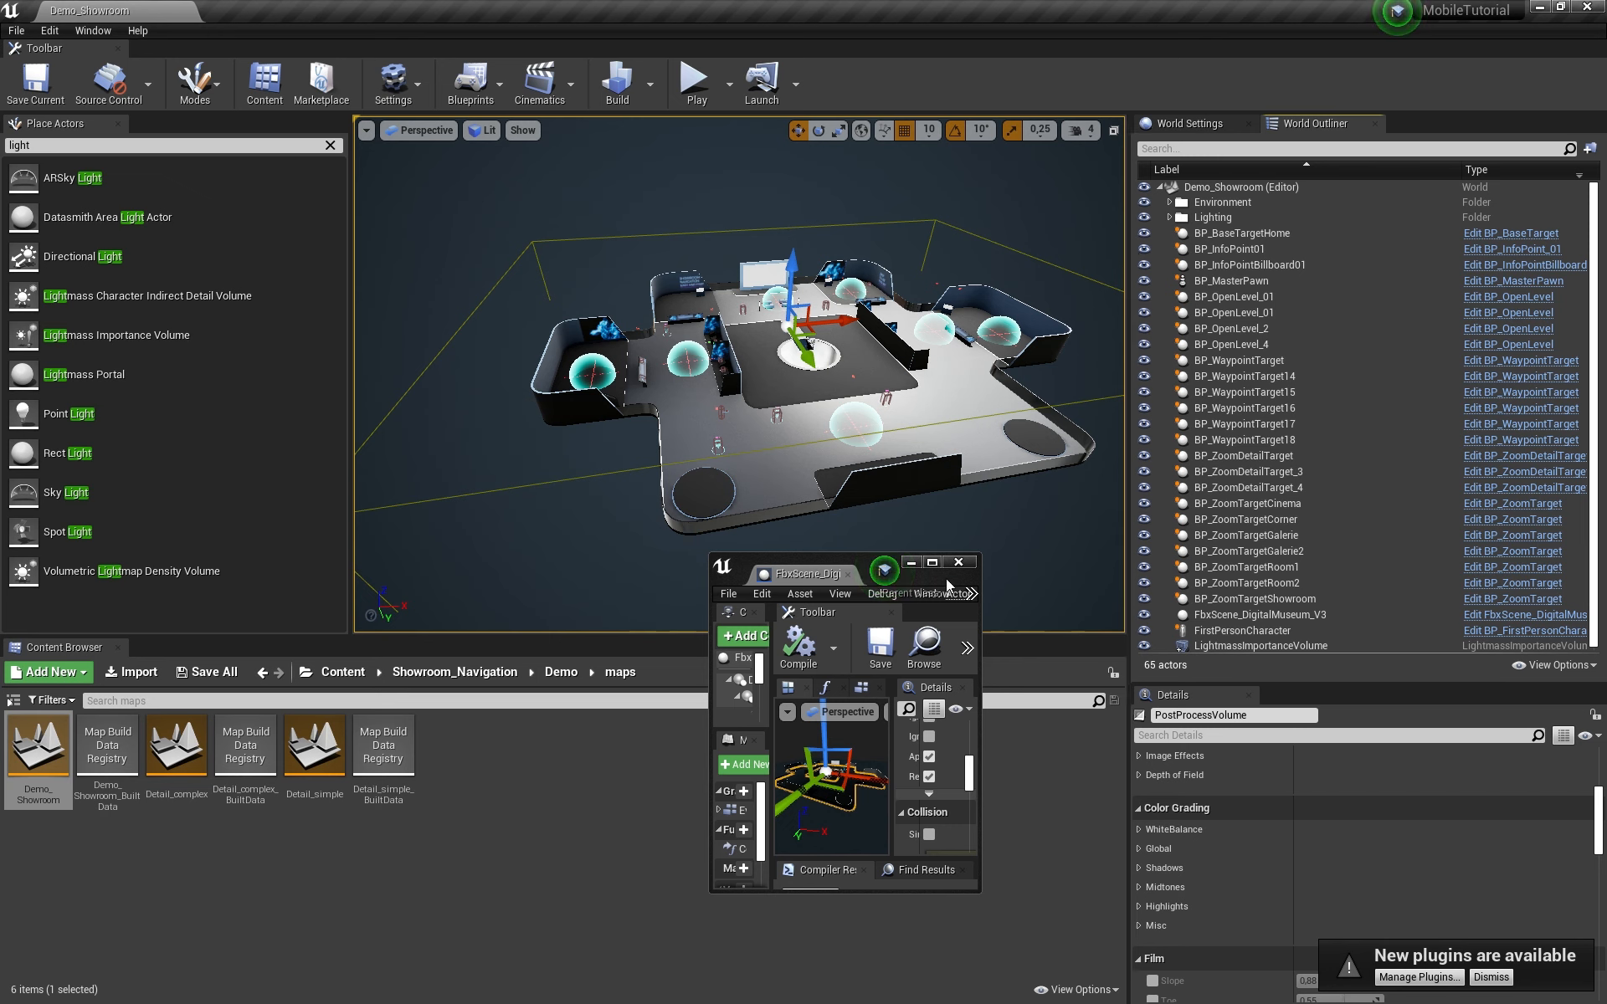
left_click_drag(867, 573, 543, 336)
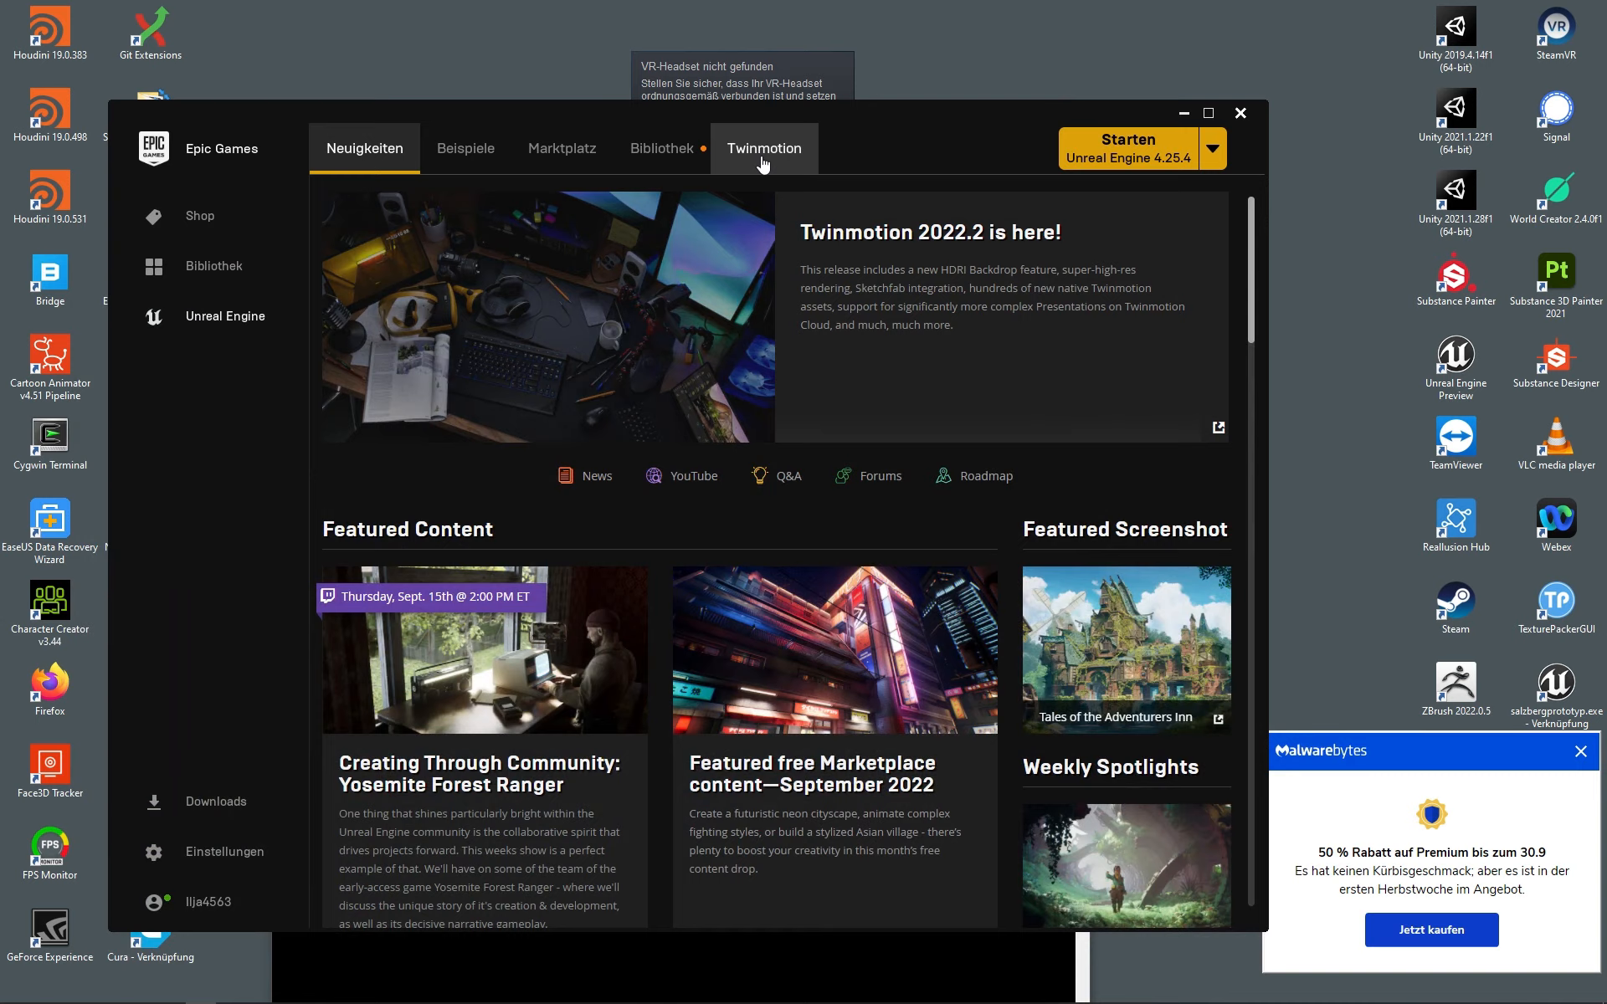
Step: Move the Epic Games launcher aside and bring Command Prompt forward to mid-screen
left_click_drag(827, 112, 621, 146)
left_click(1084, 852)
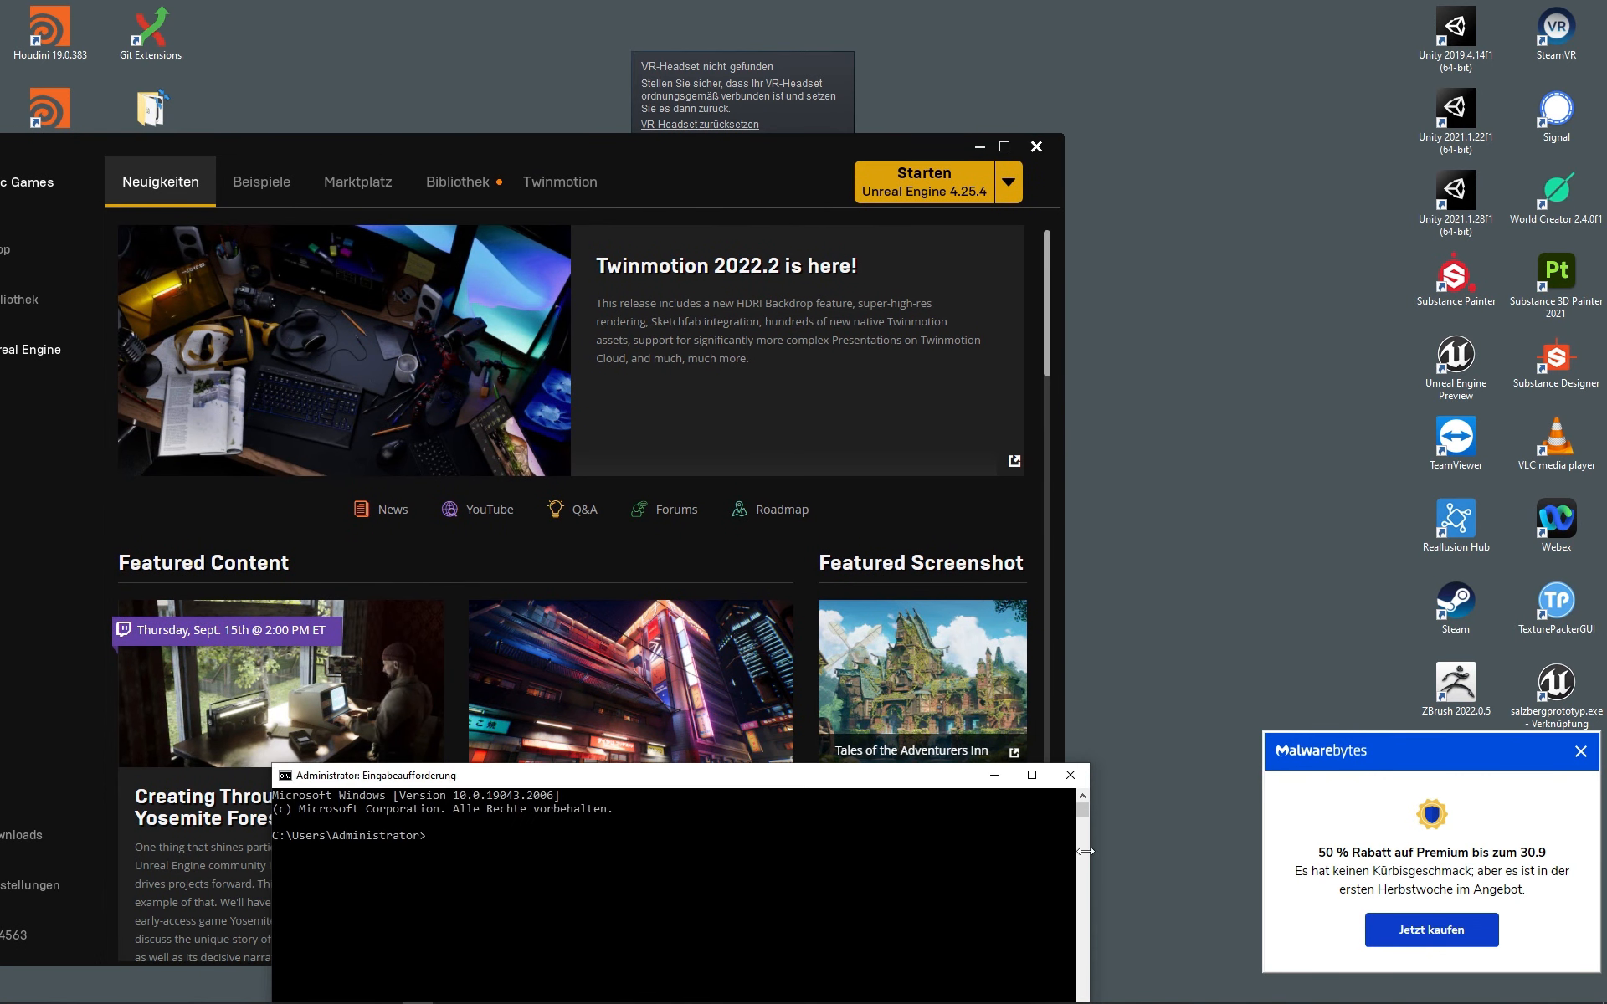
left_click_drag(944, 773, 990, 383)
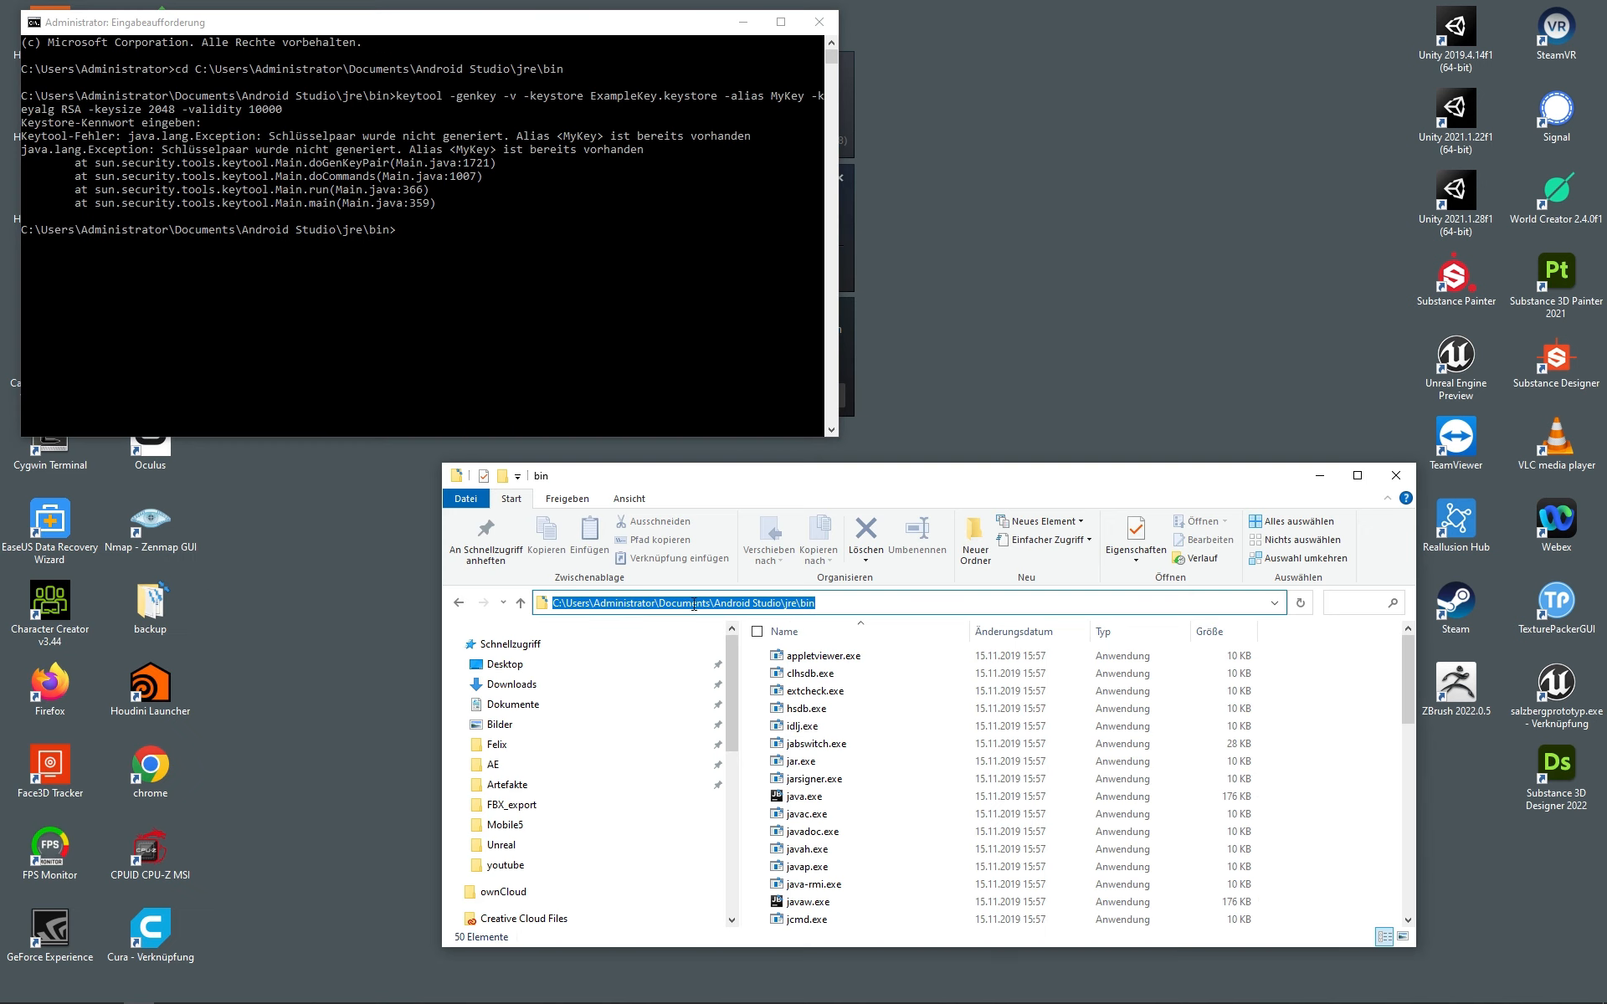
Step: Change Command Prompt's directory to the Android Studio jre\bin path copied from Explorer
left_click(823, 604)
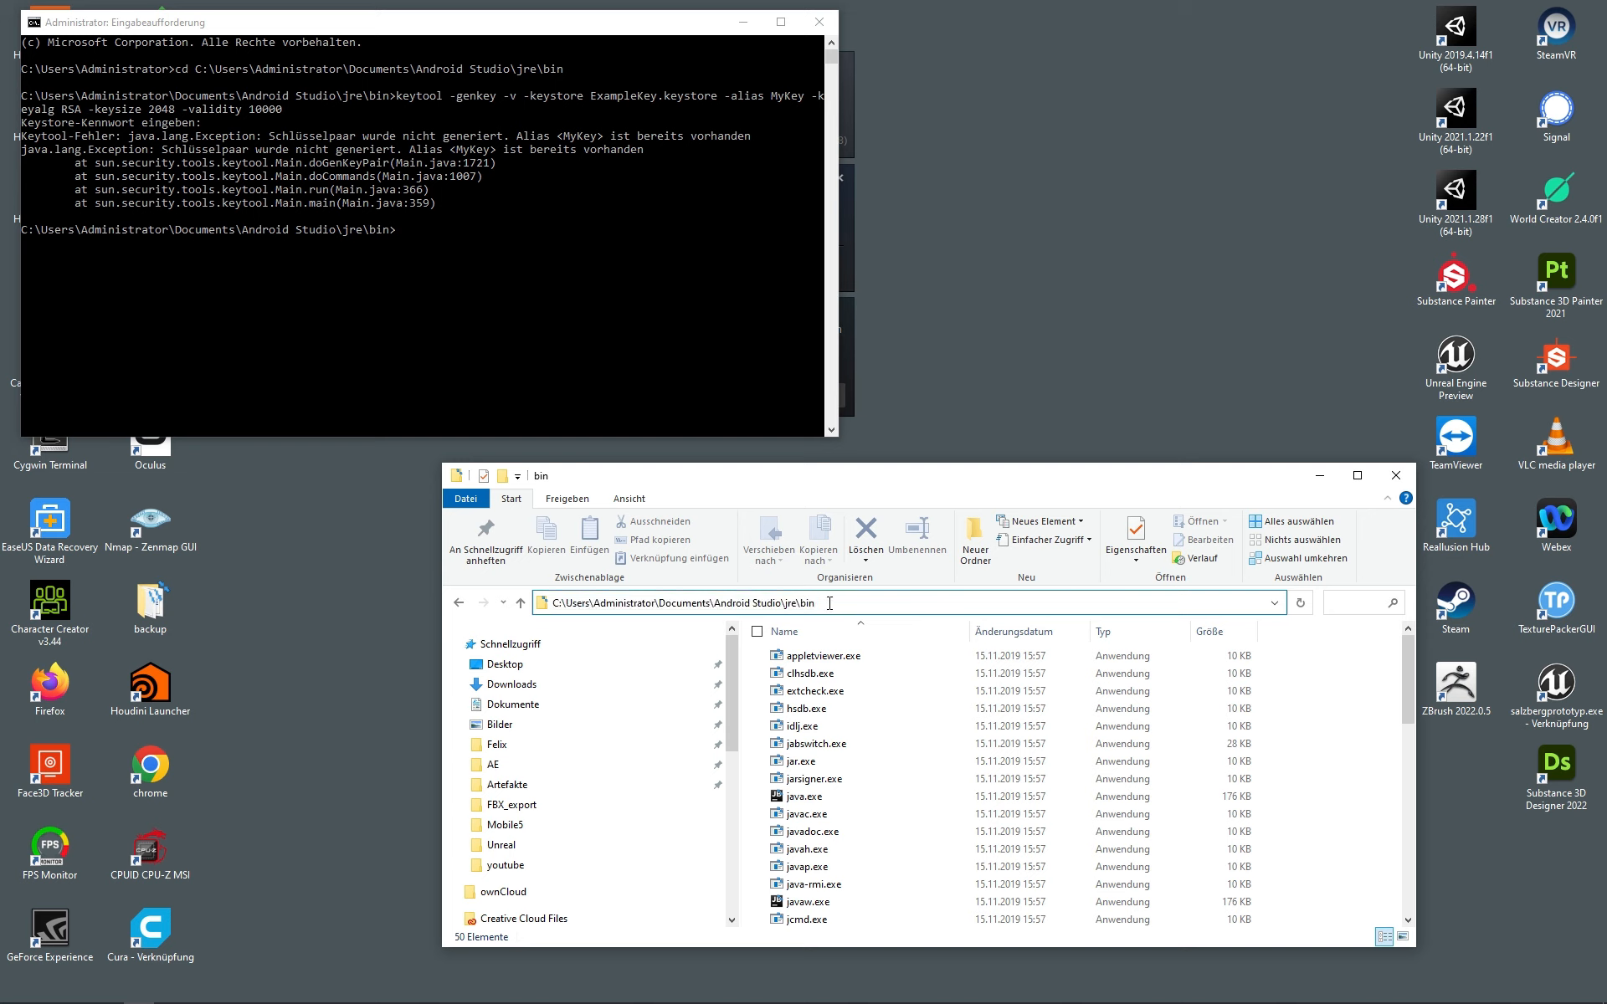
left_click_drag(823, 605, 599, 580)
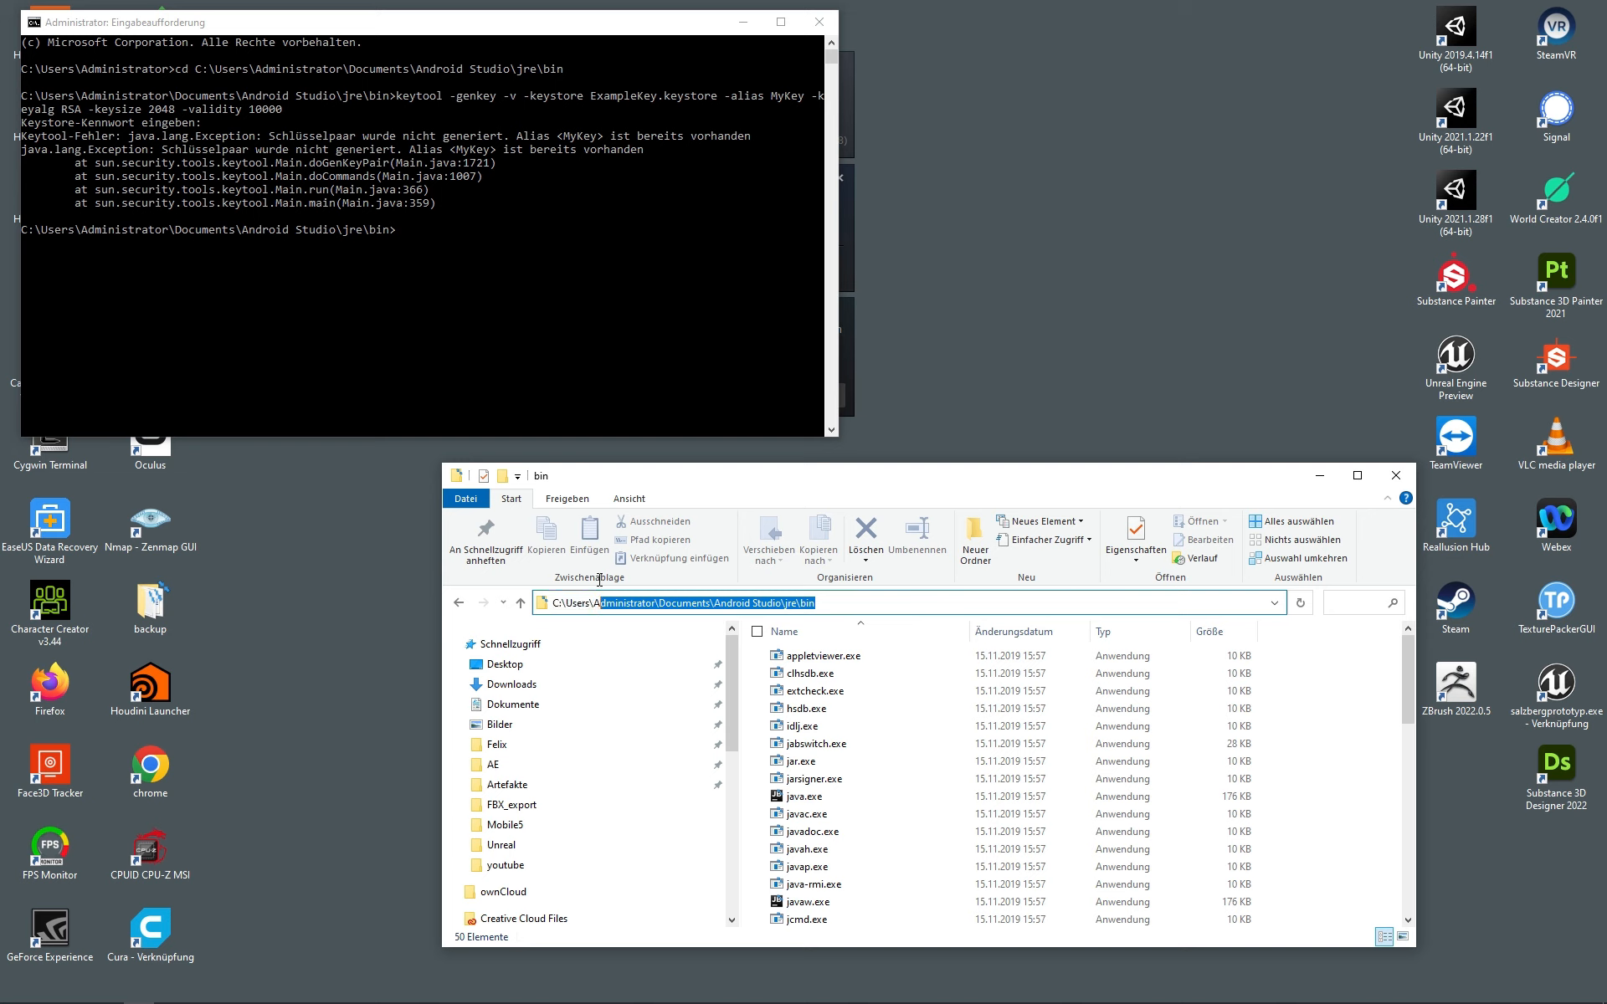
left_click(407, 229)
left_click(386, 243)
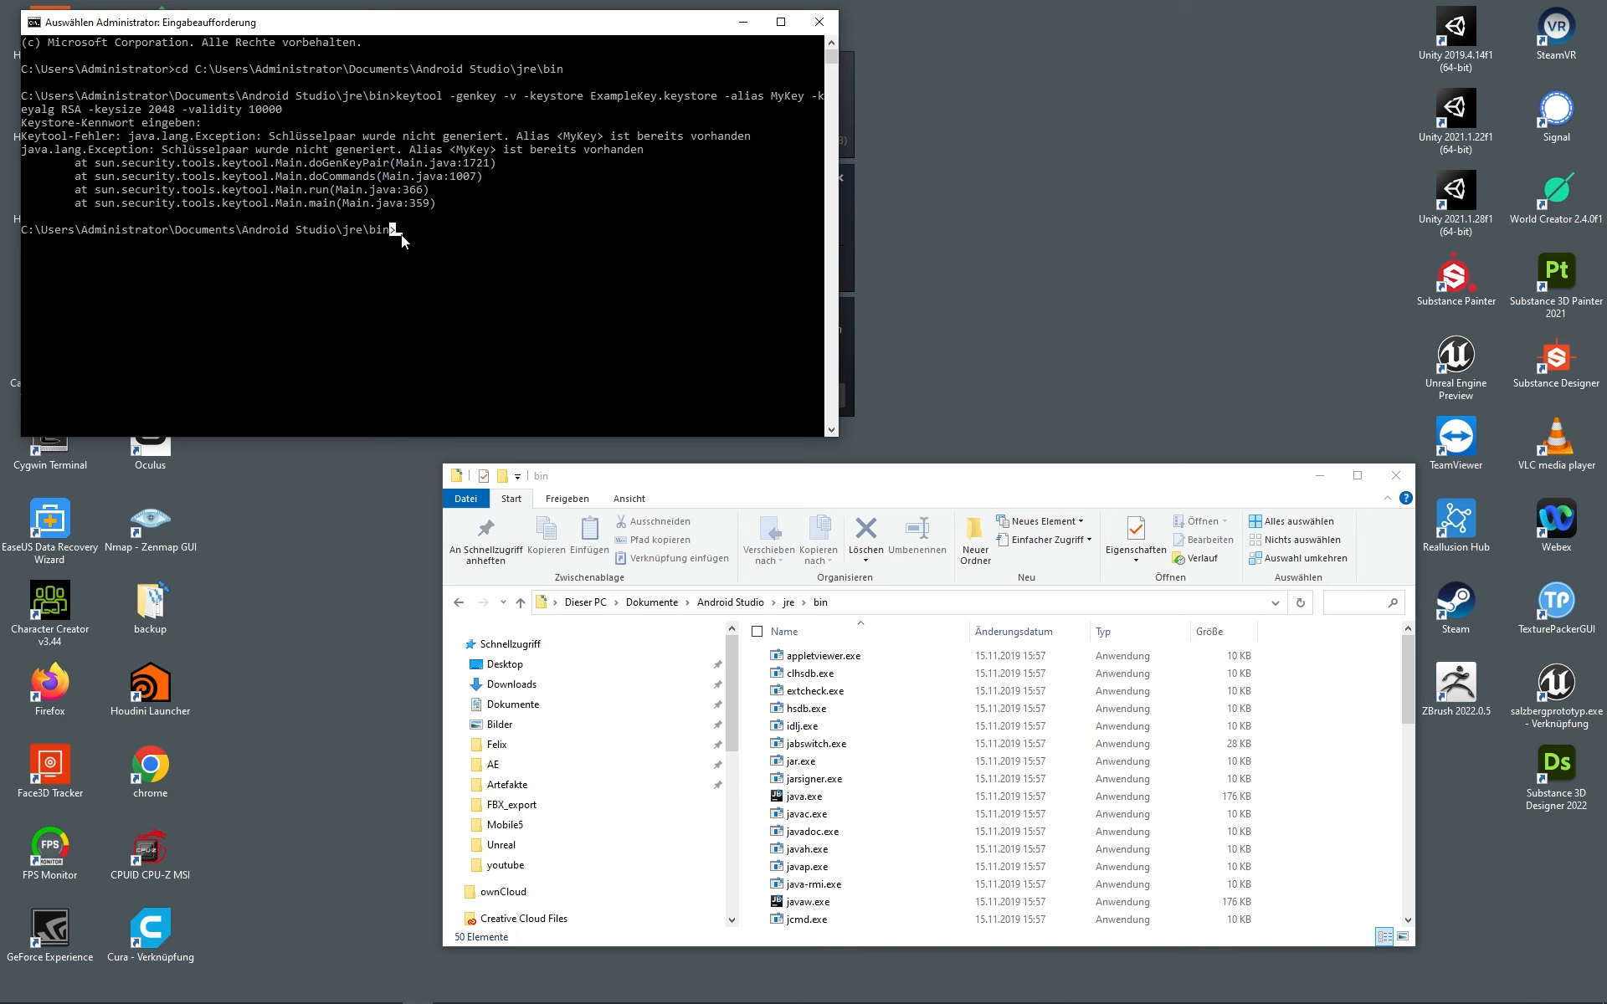
type("cd")
type("C:\\Users\\Administrator\\Documents\\Android Studio\\jre\\bin")
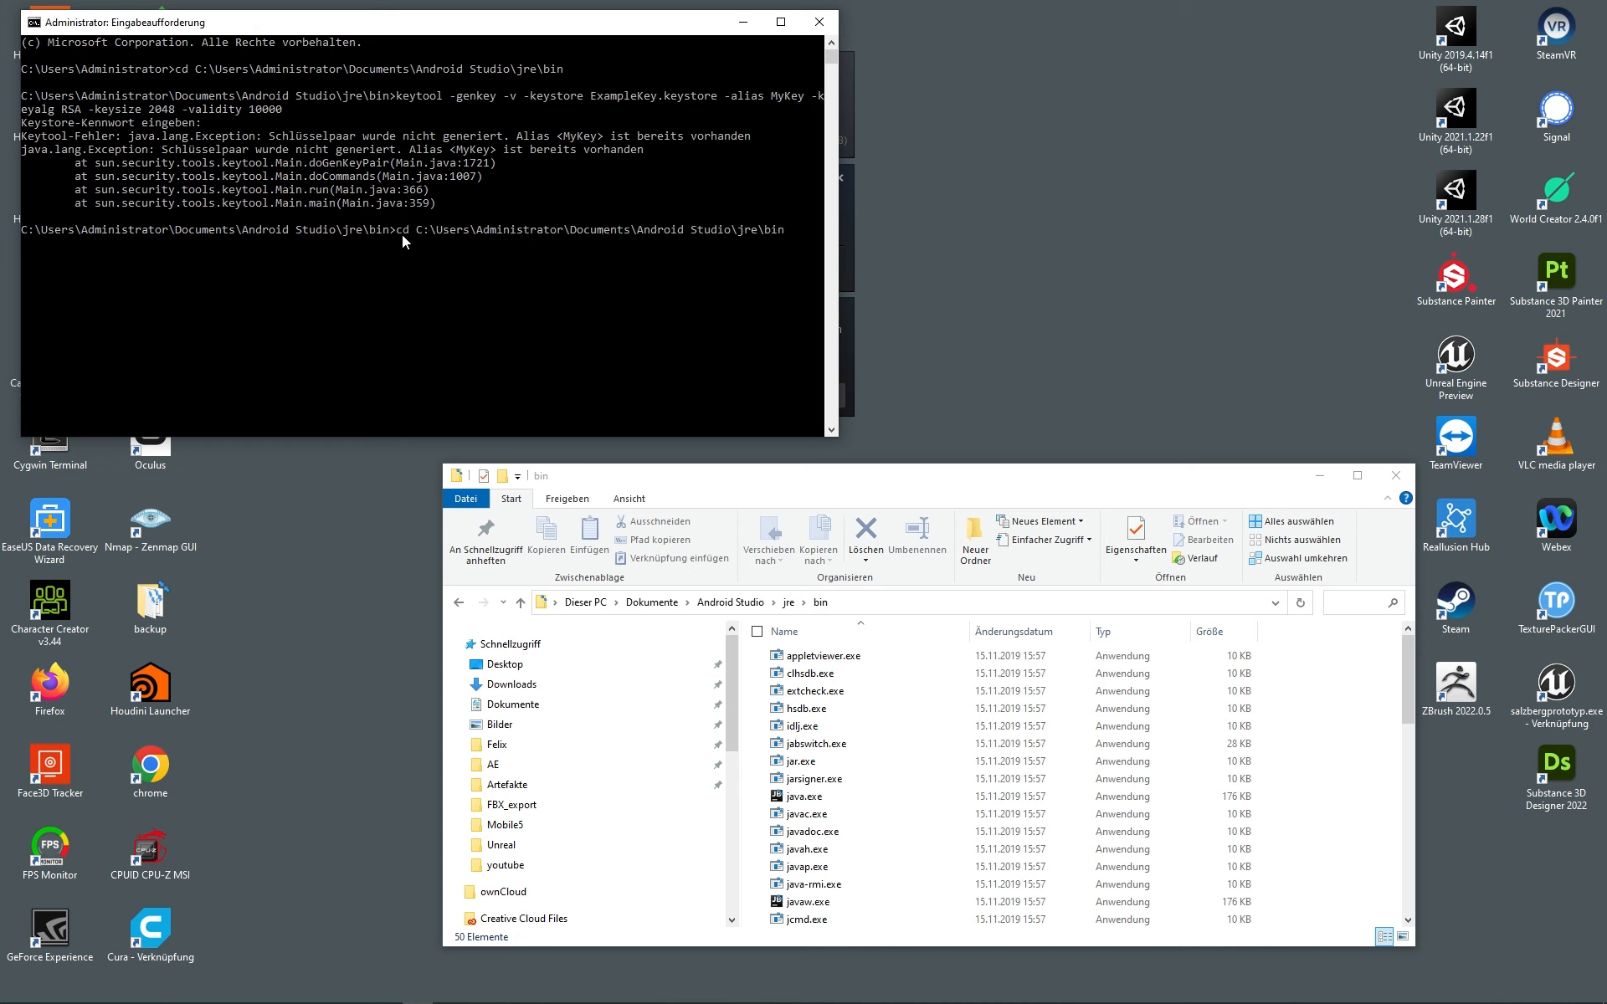
key("Return")
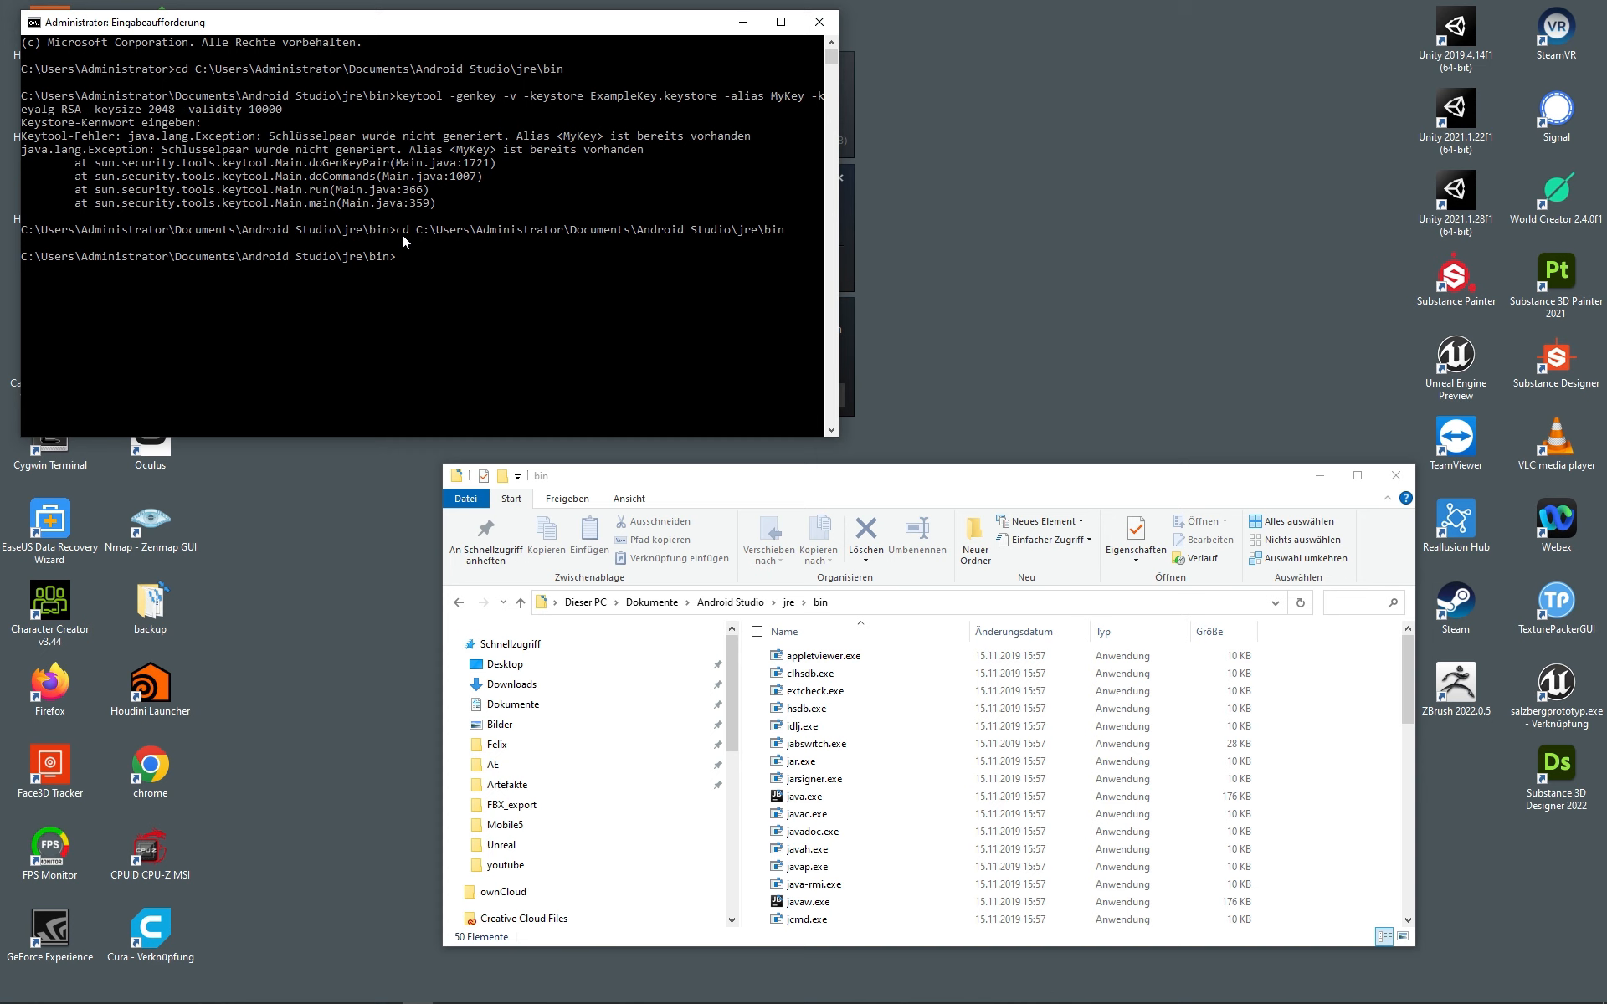
Step: Locate keytool.exe, then run keytool -genkey for ExampleKey.keystore (alias MyKey, RSA 2048, validity 10000)
left_click(874, 744)
key("k")
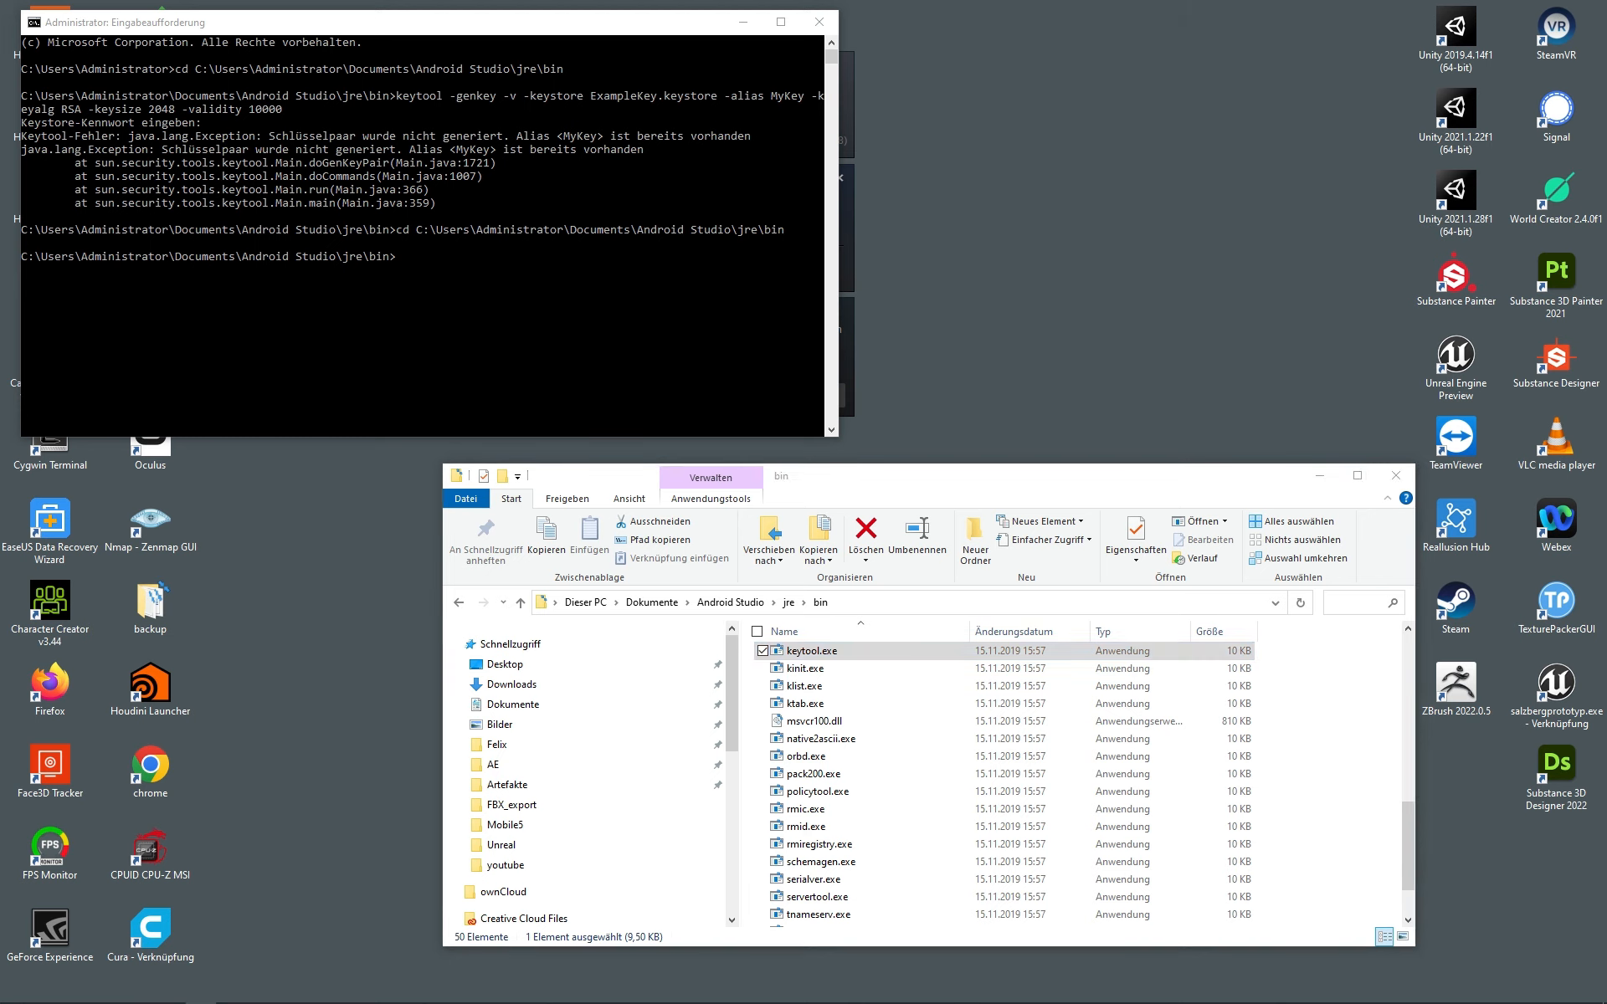
left_click(400, 259)
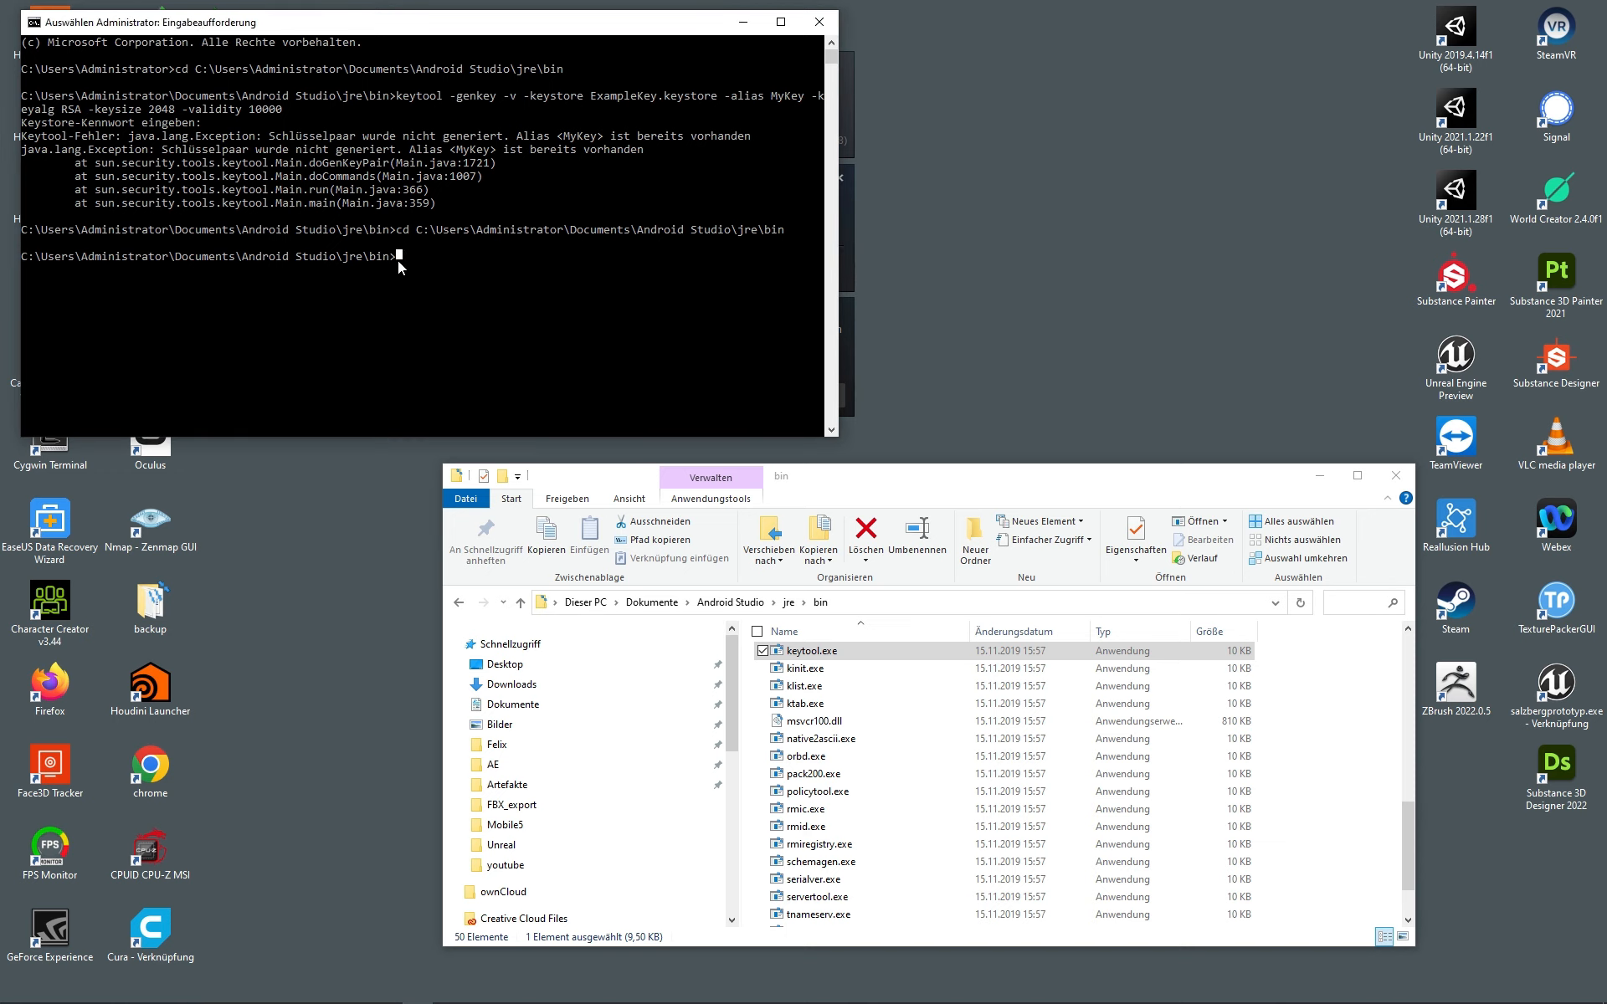
right_click(398, 260)
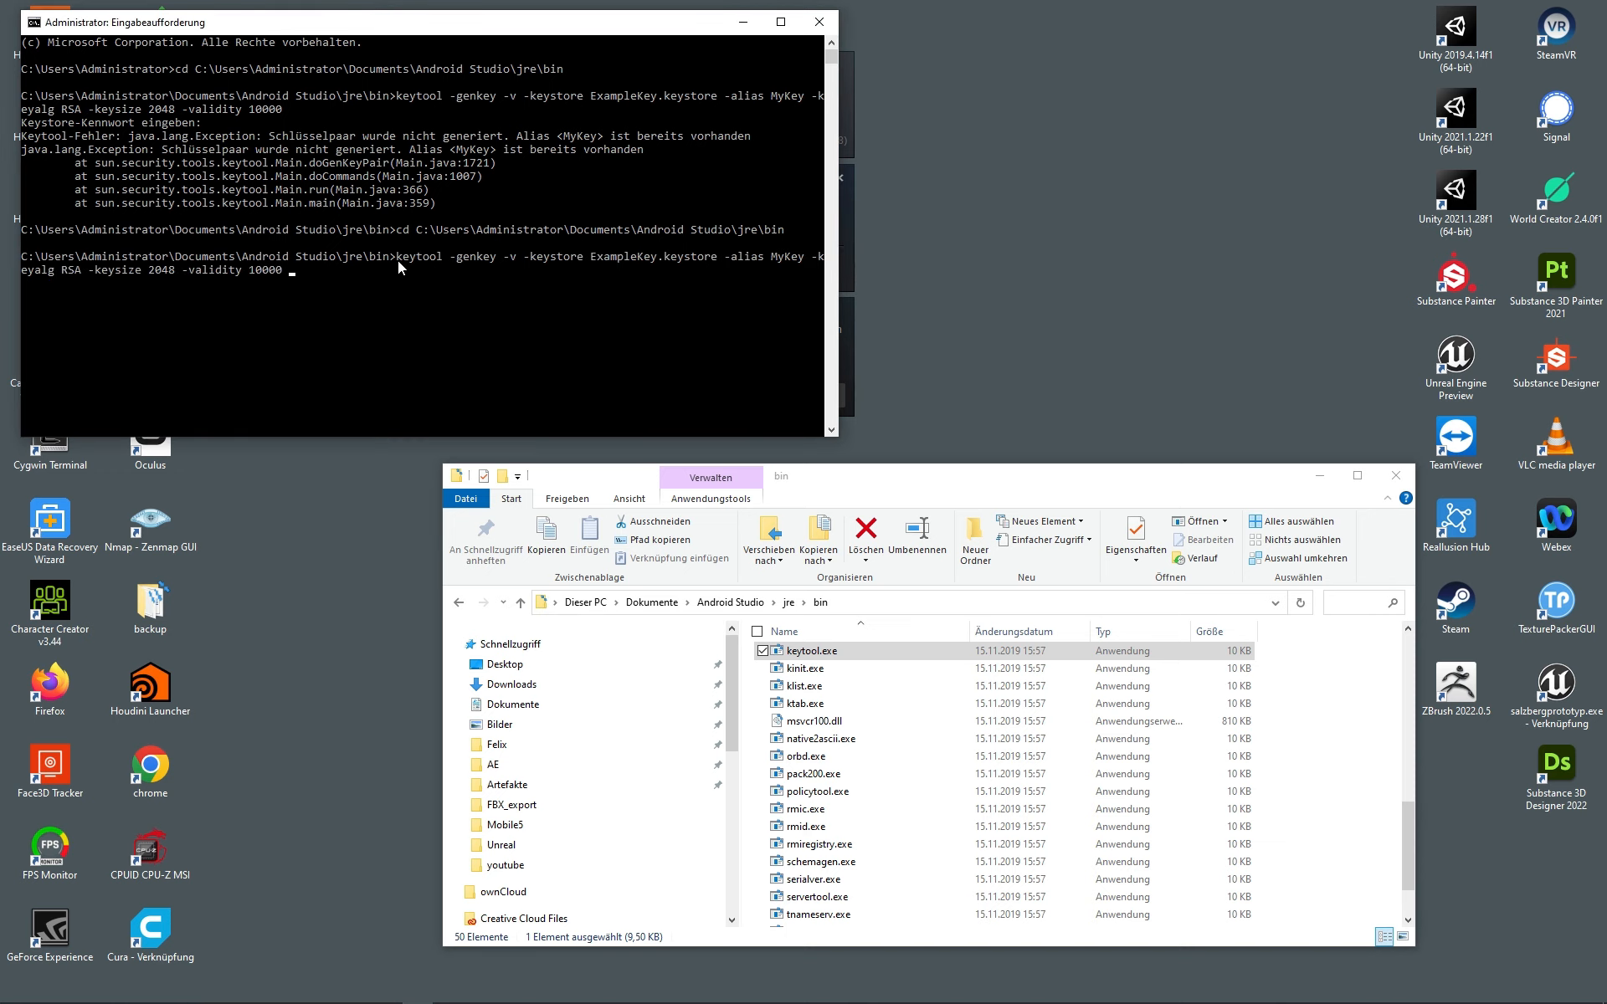
key("Return")
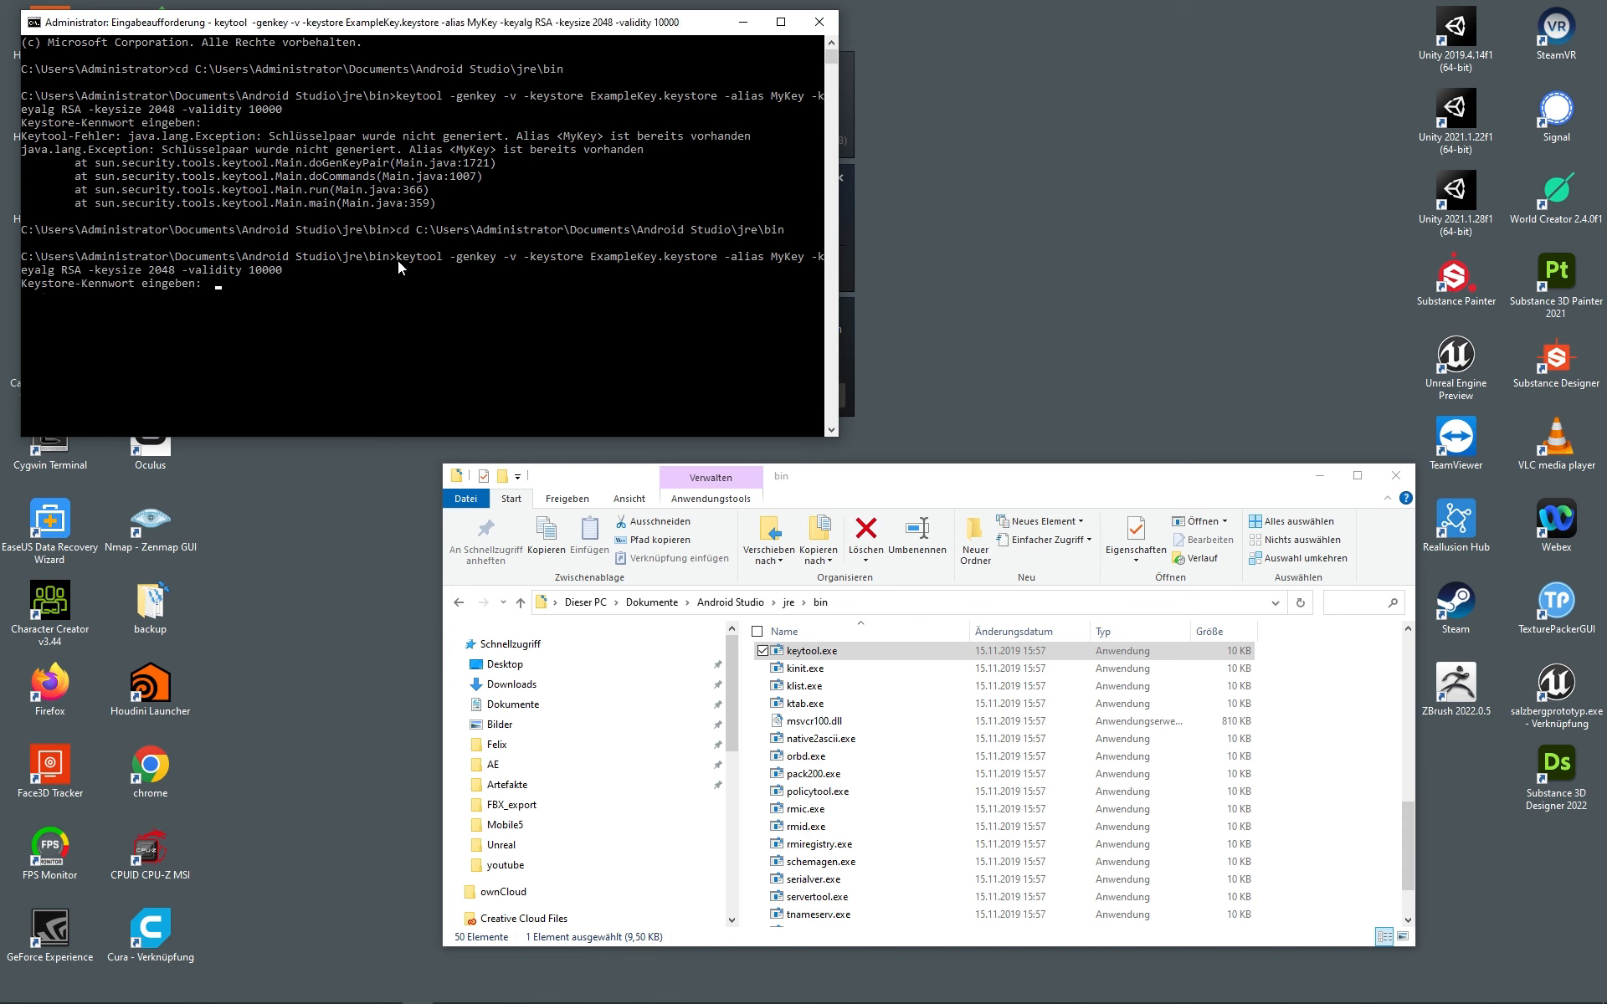
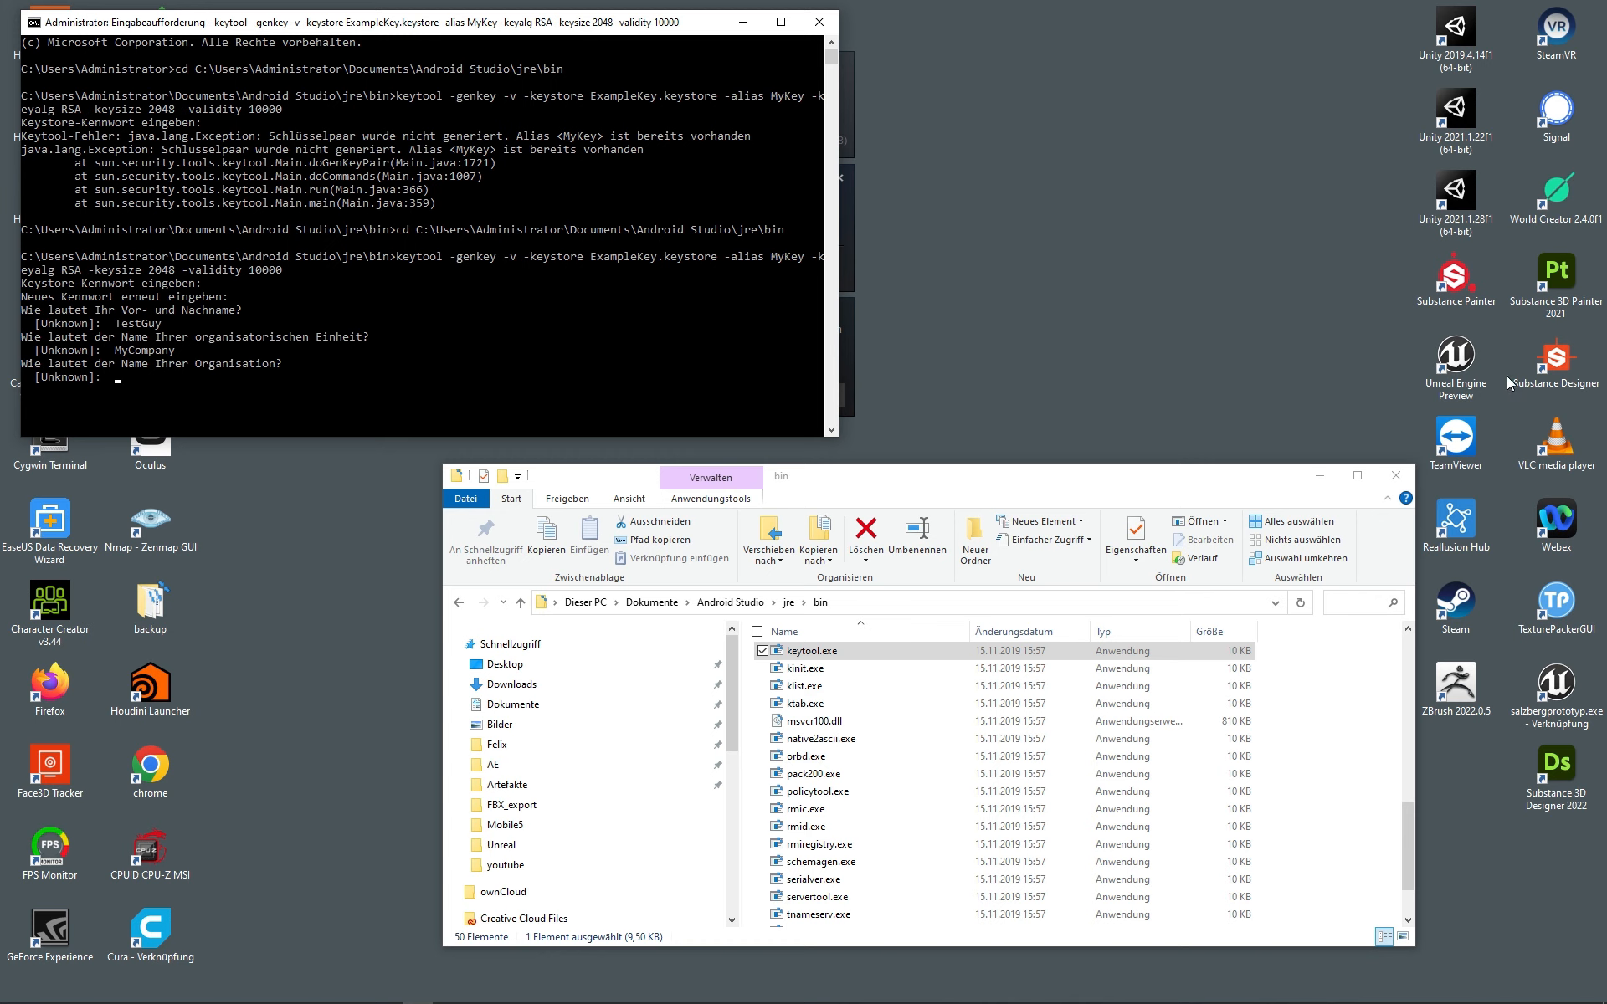
Step: Answer keytool's prompts with organisation MyGame, city MyCity, state NC and country code 00
type("MyGame")
key("Return")
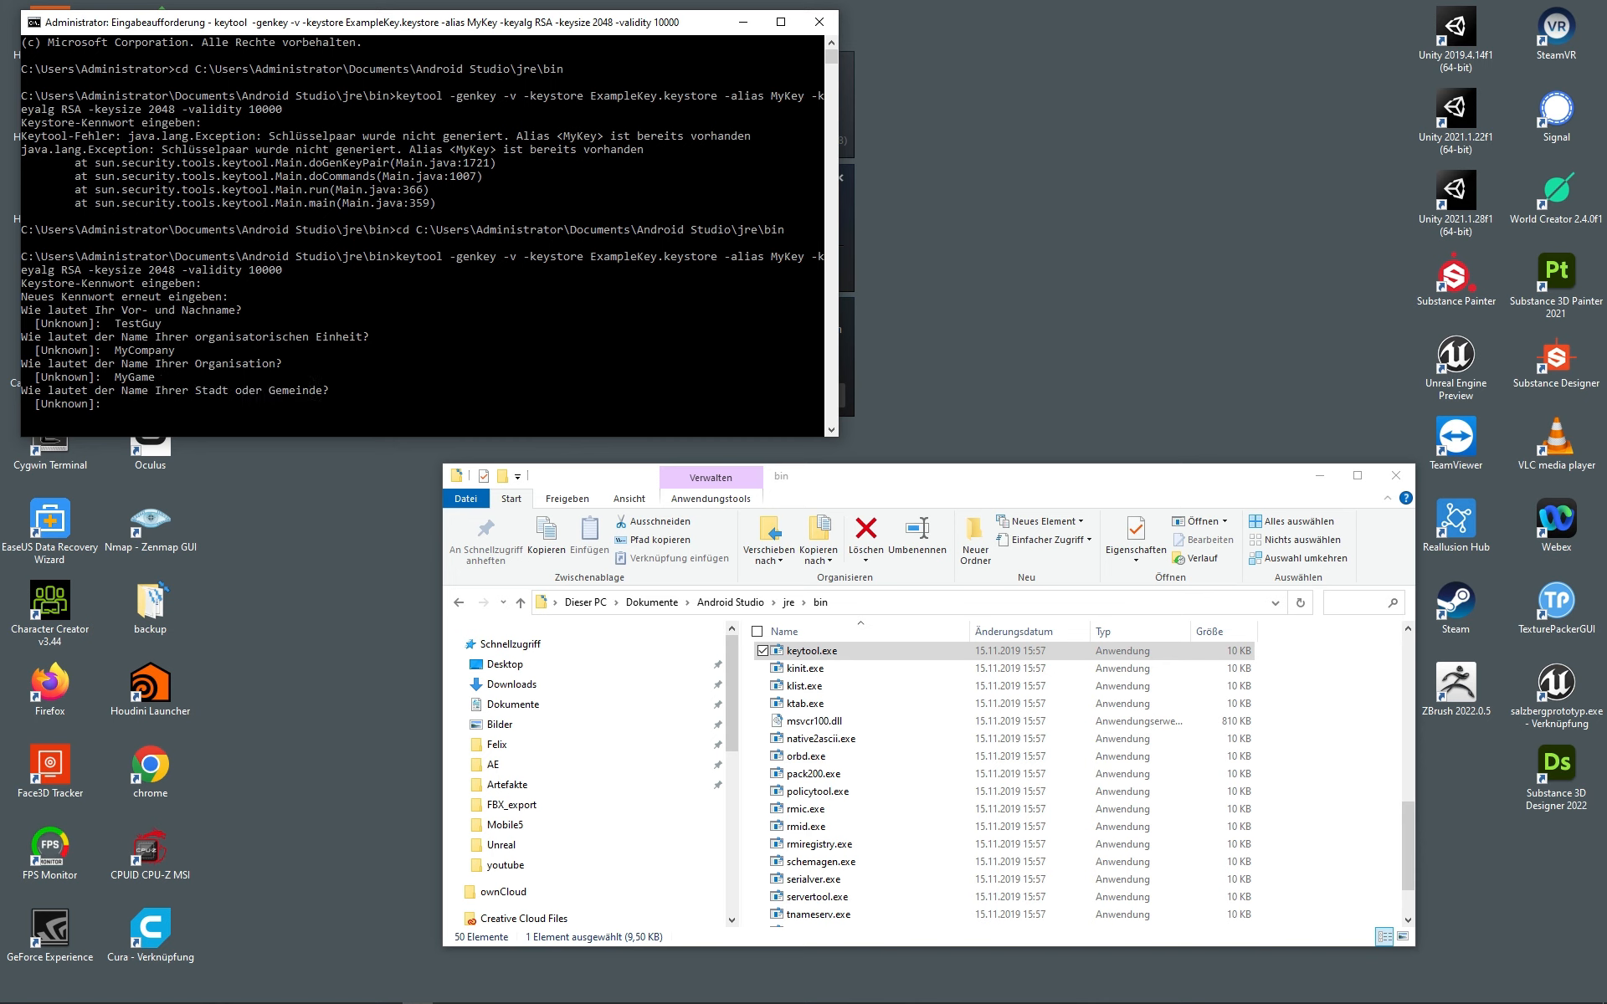
type("MyCity")
key("Return")
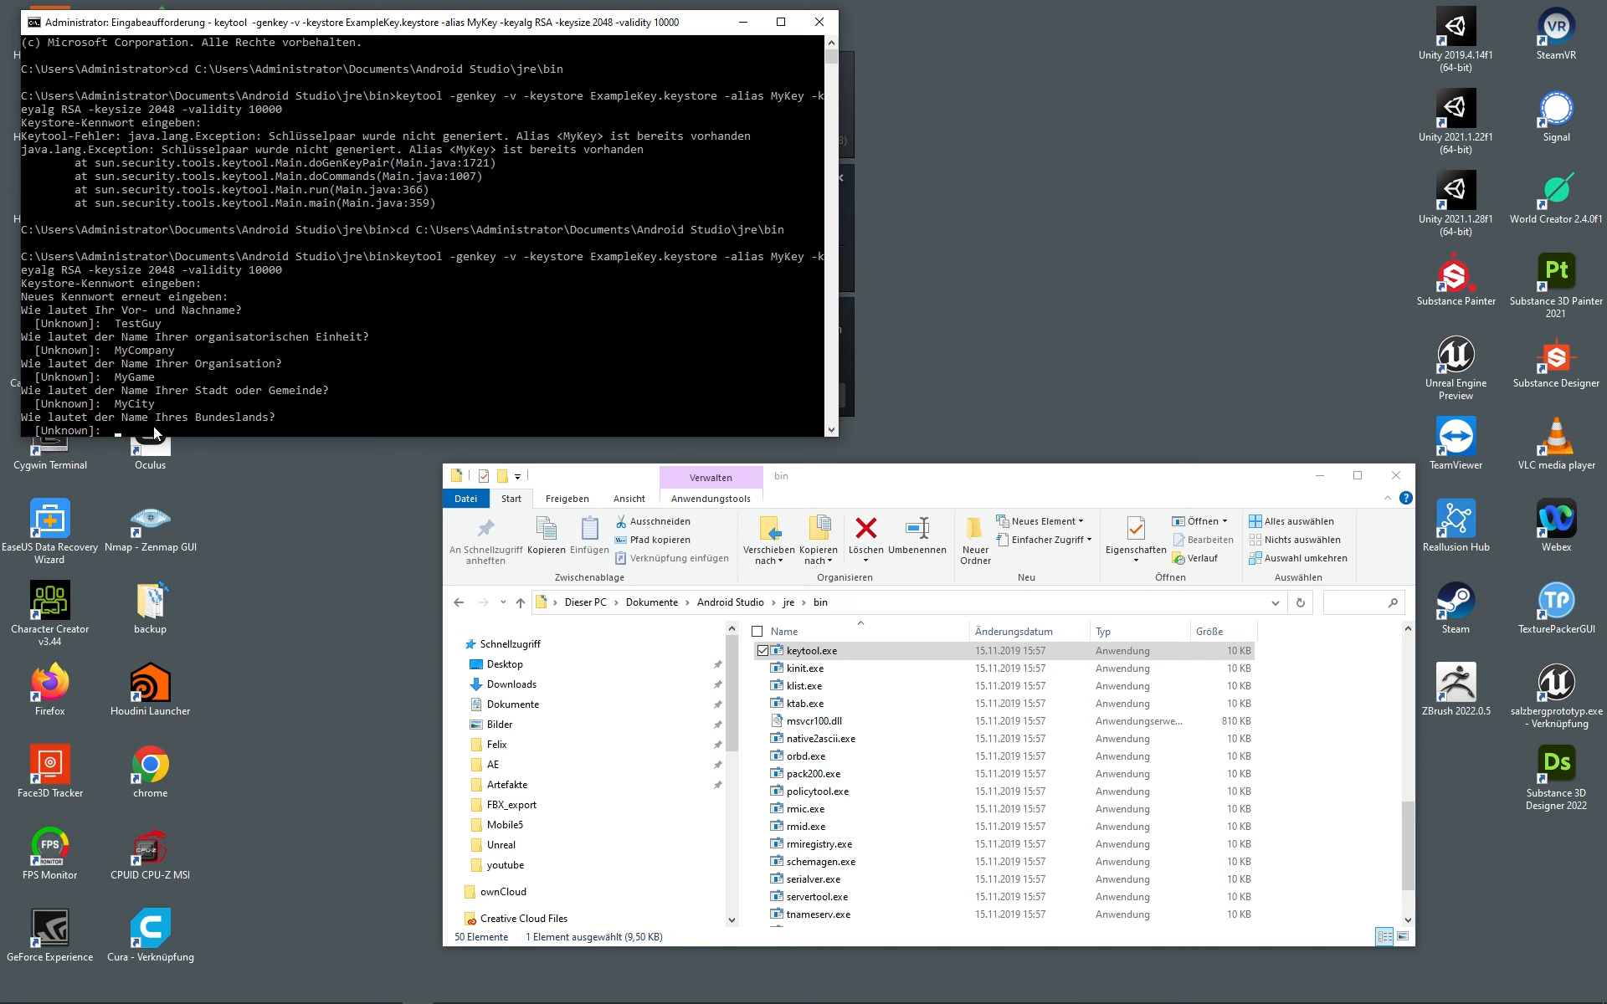
type("NC")
key("Return")
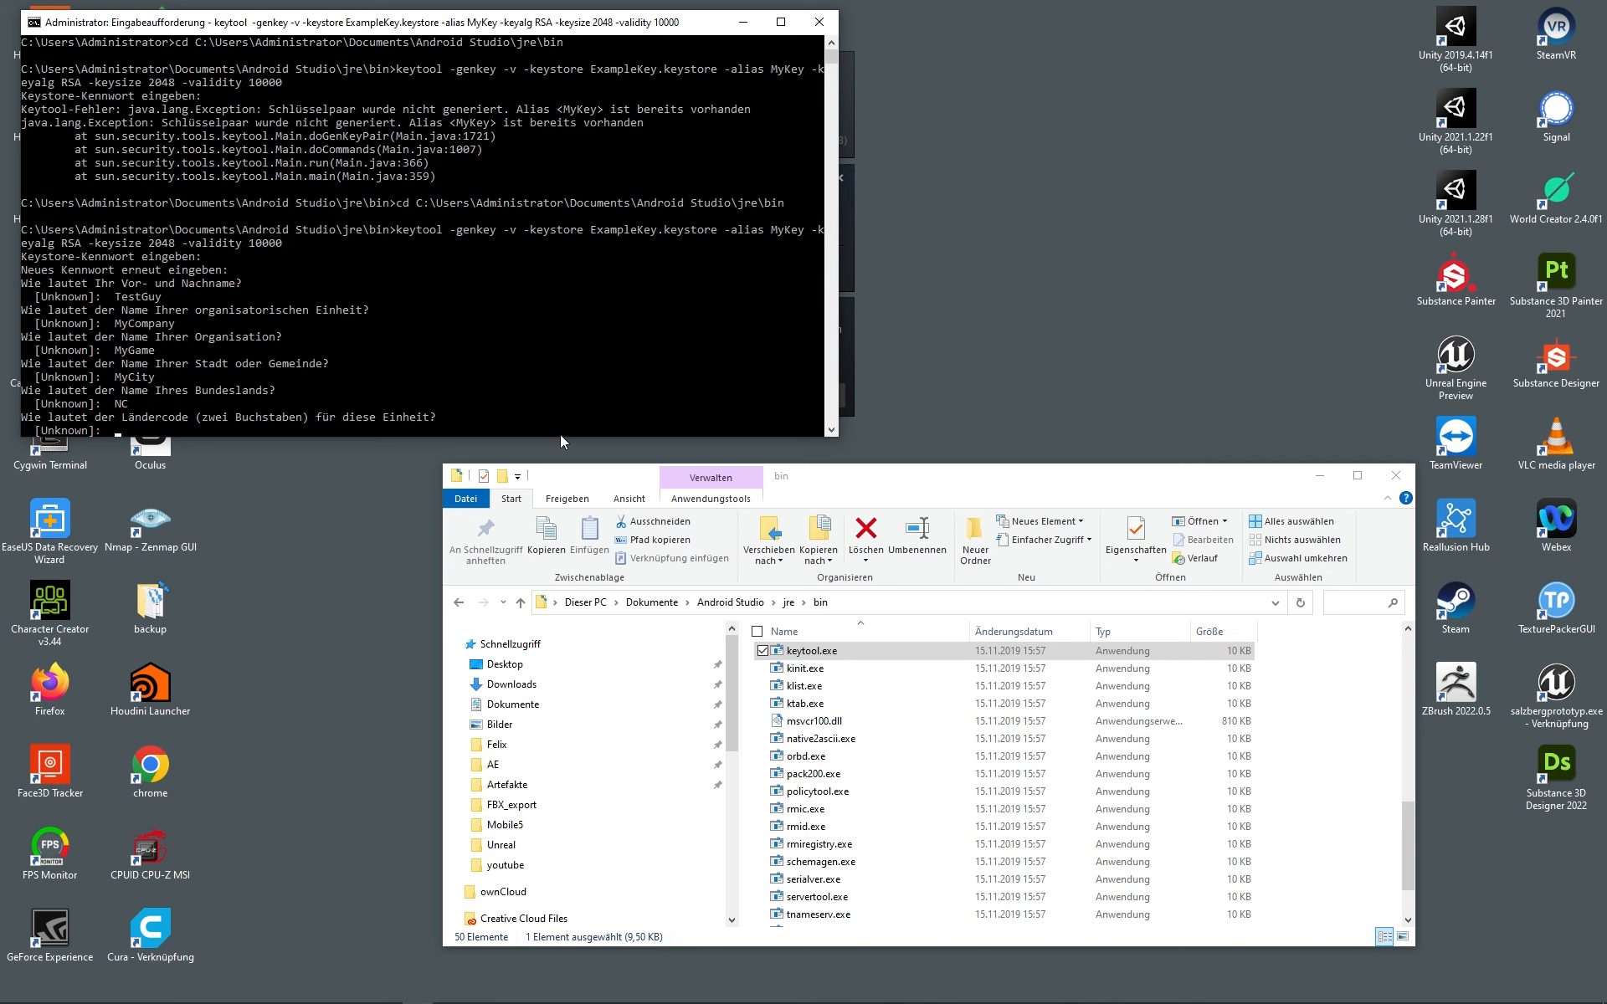
type("00")
key("Return")
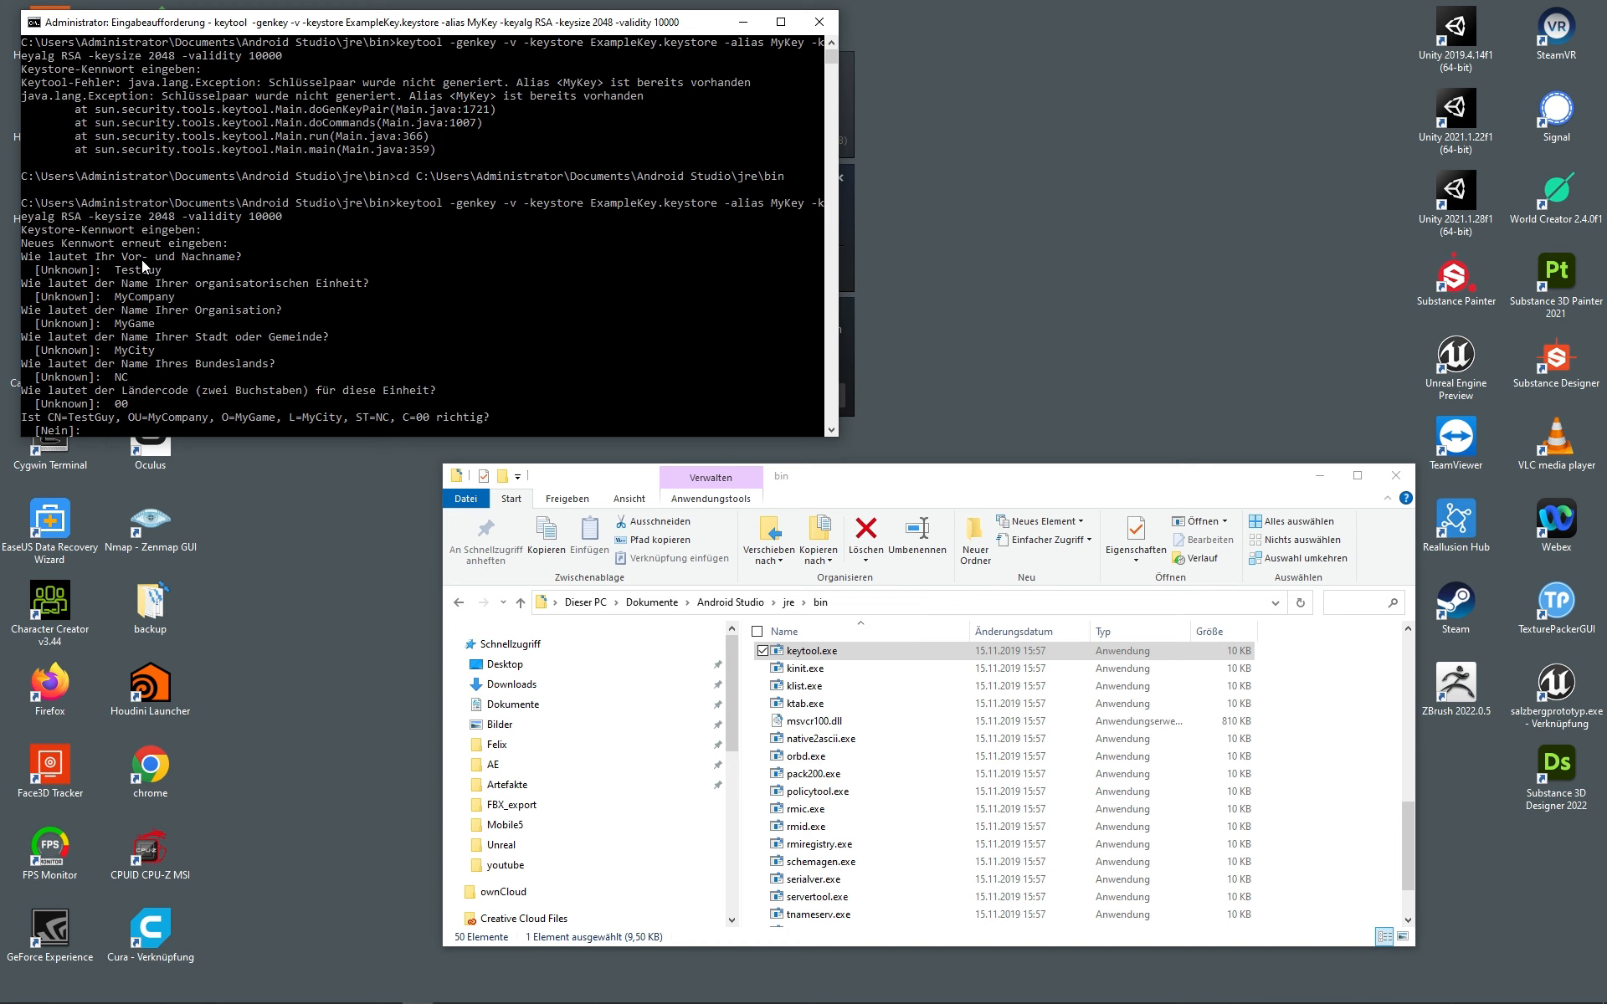
Step: Confirm the certificate details with Ja and save the keystore with the same password
type("Ja")
key("Return")
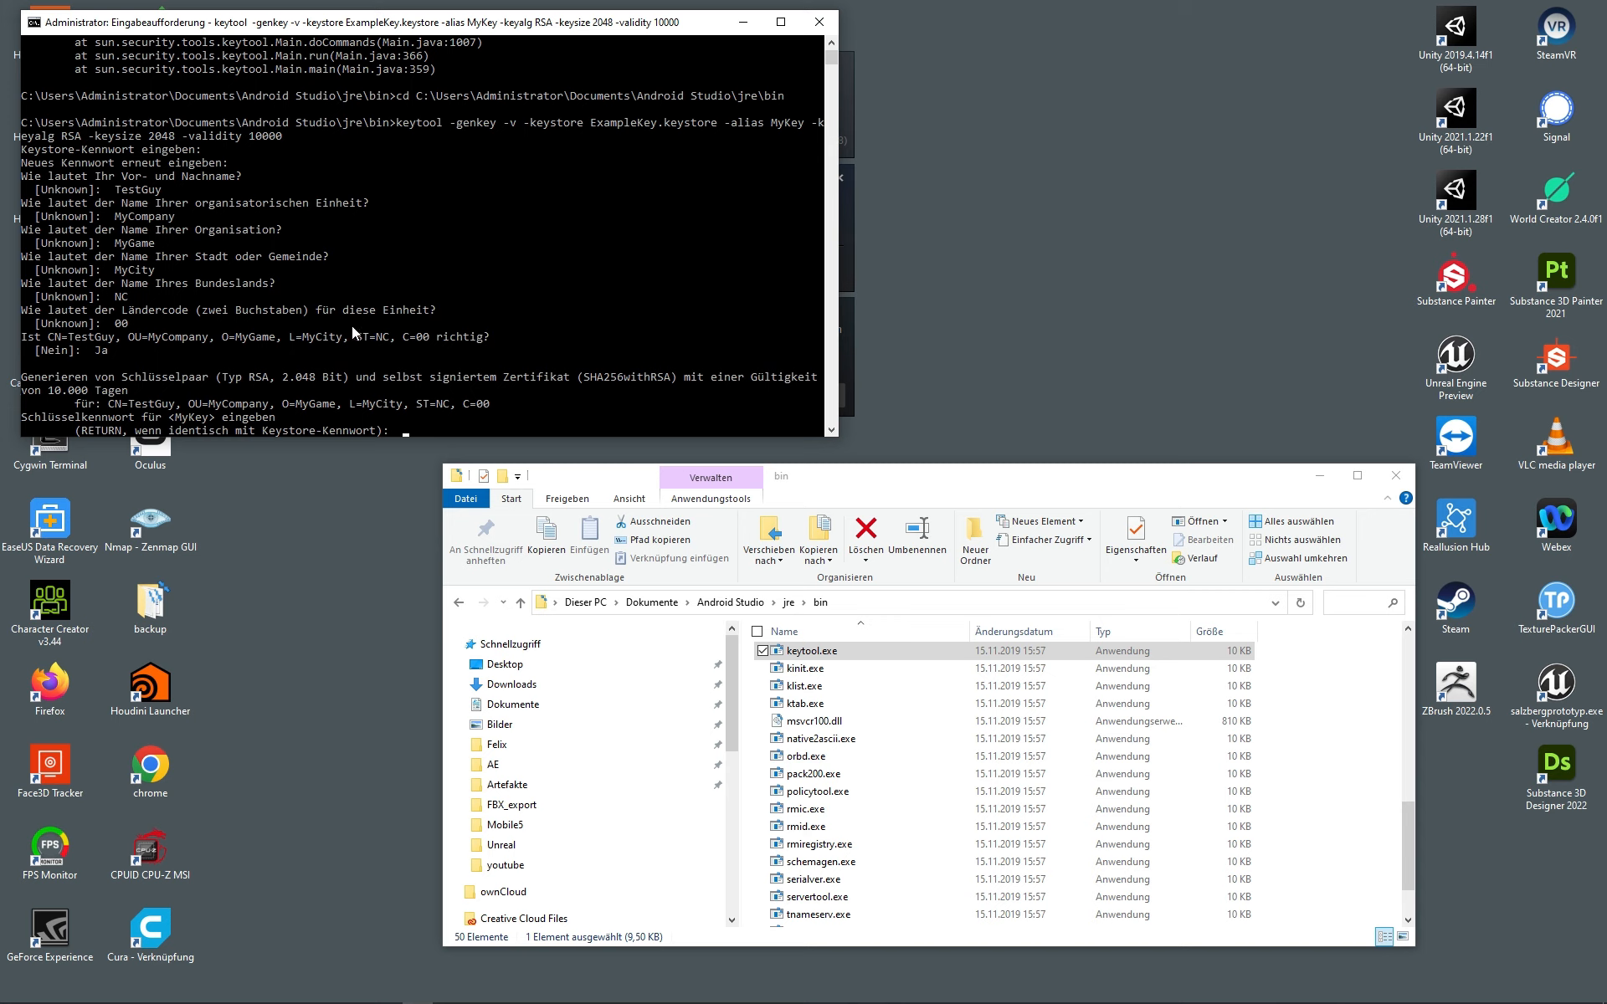
key("Return")
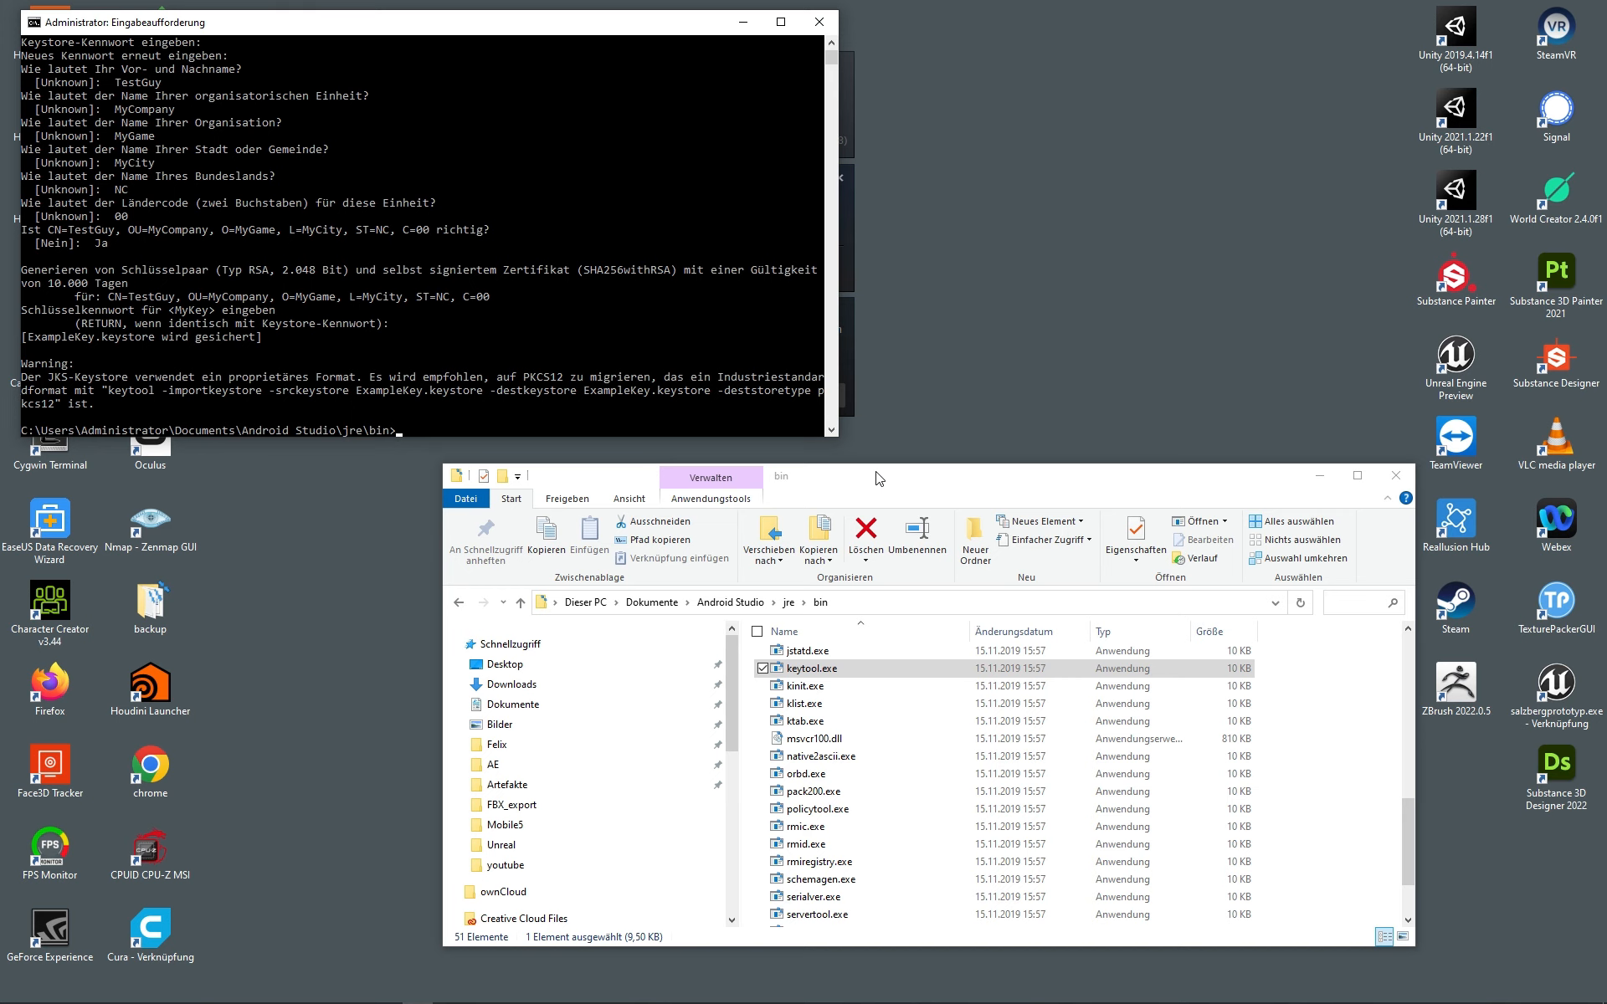
Step: Copy the new ExampleKey.keystore file from the jre\bin folder
left_click_drag(879, 475, 814, 172)
scroll(832, 414, "up", 10)
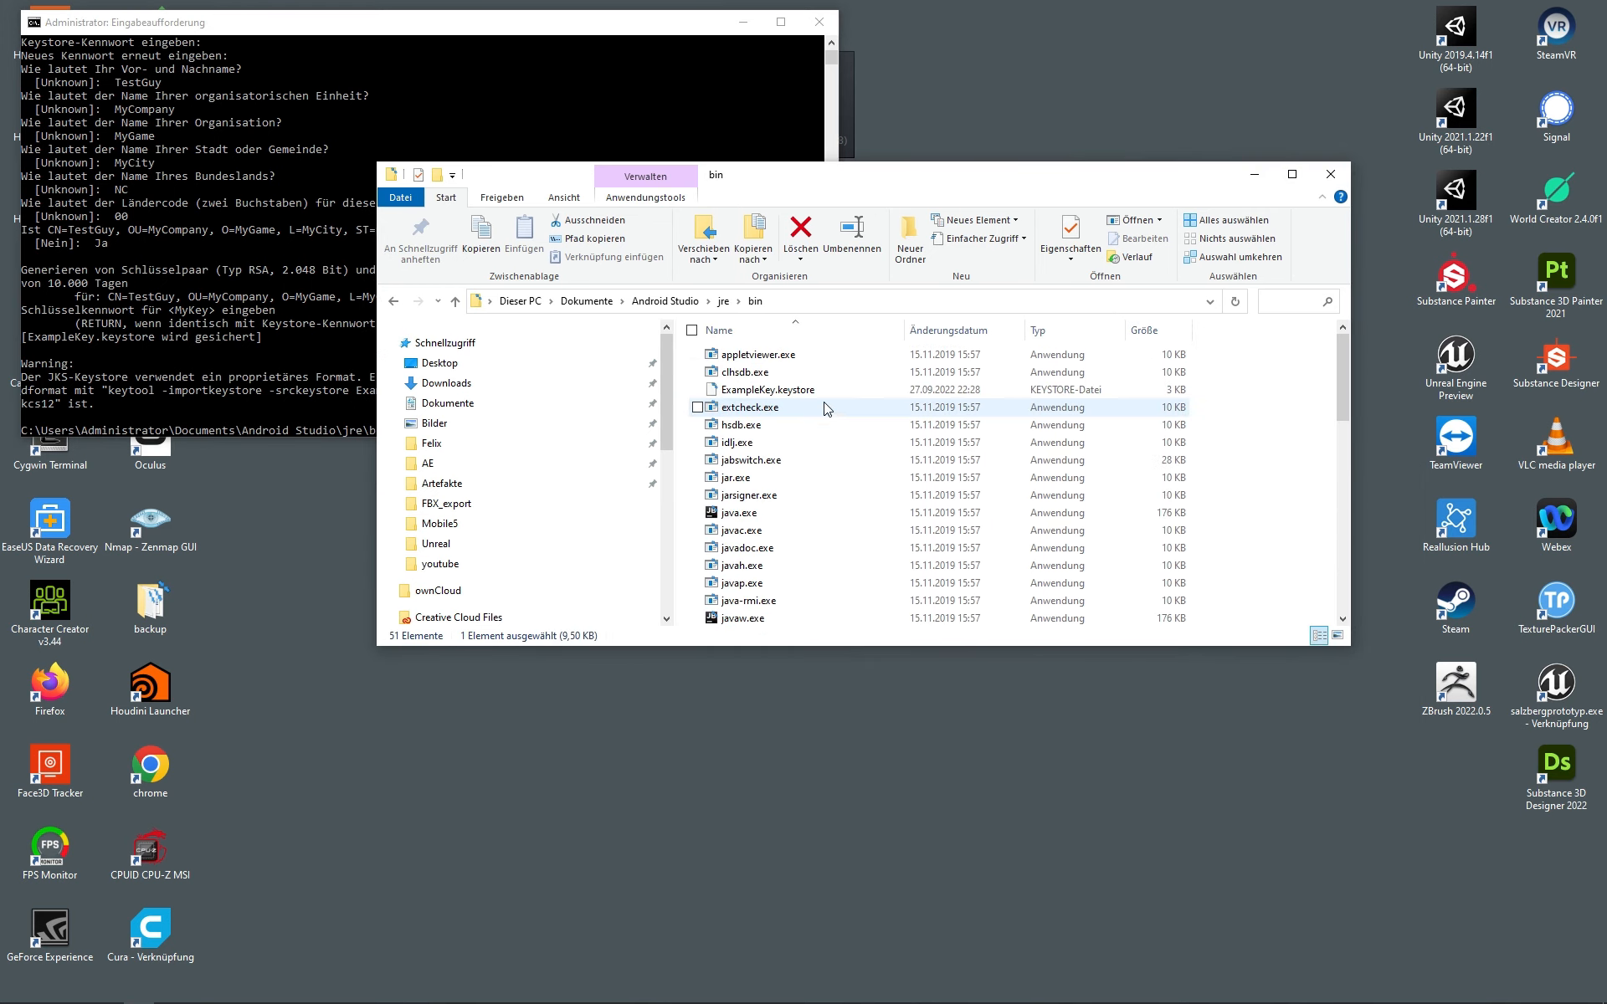
left_click(780, 390)
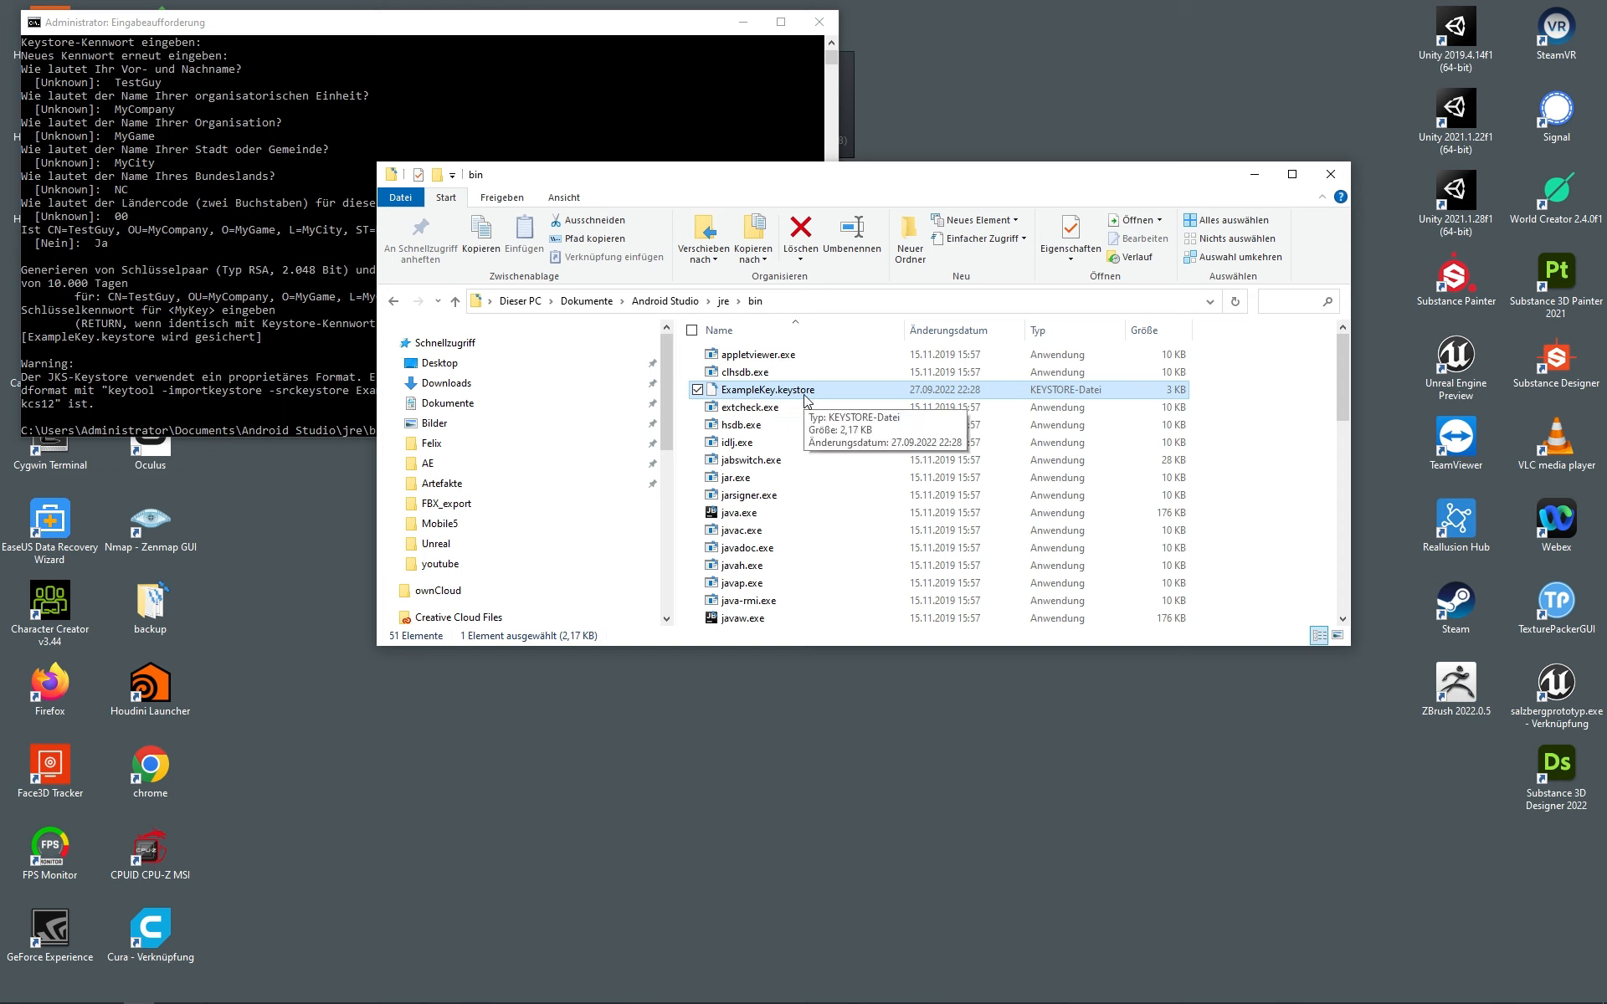
right_click(805, 396)
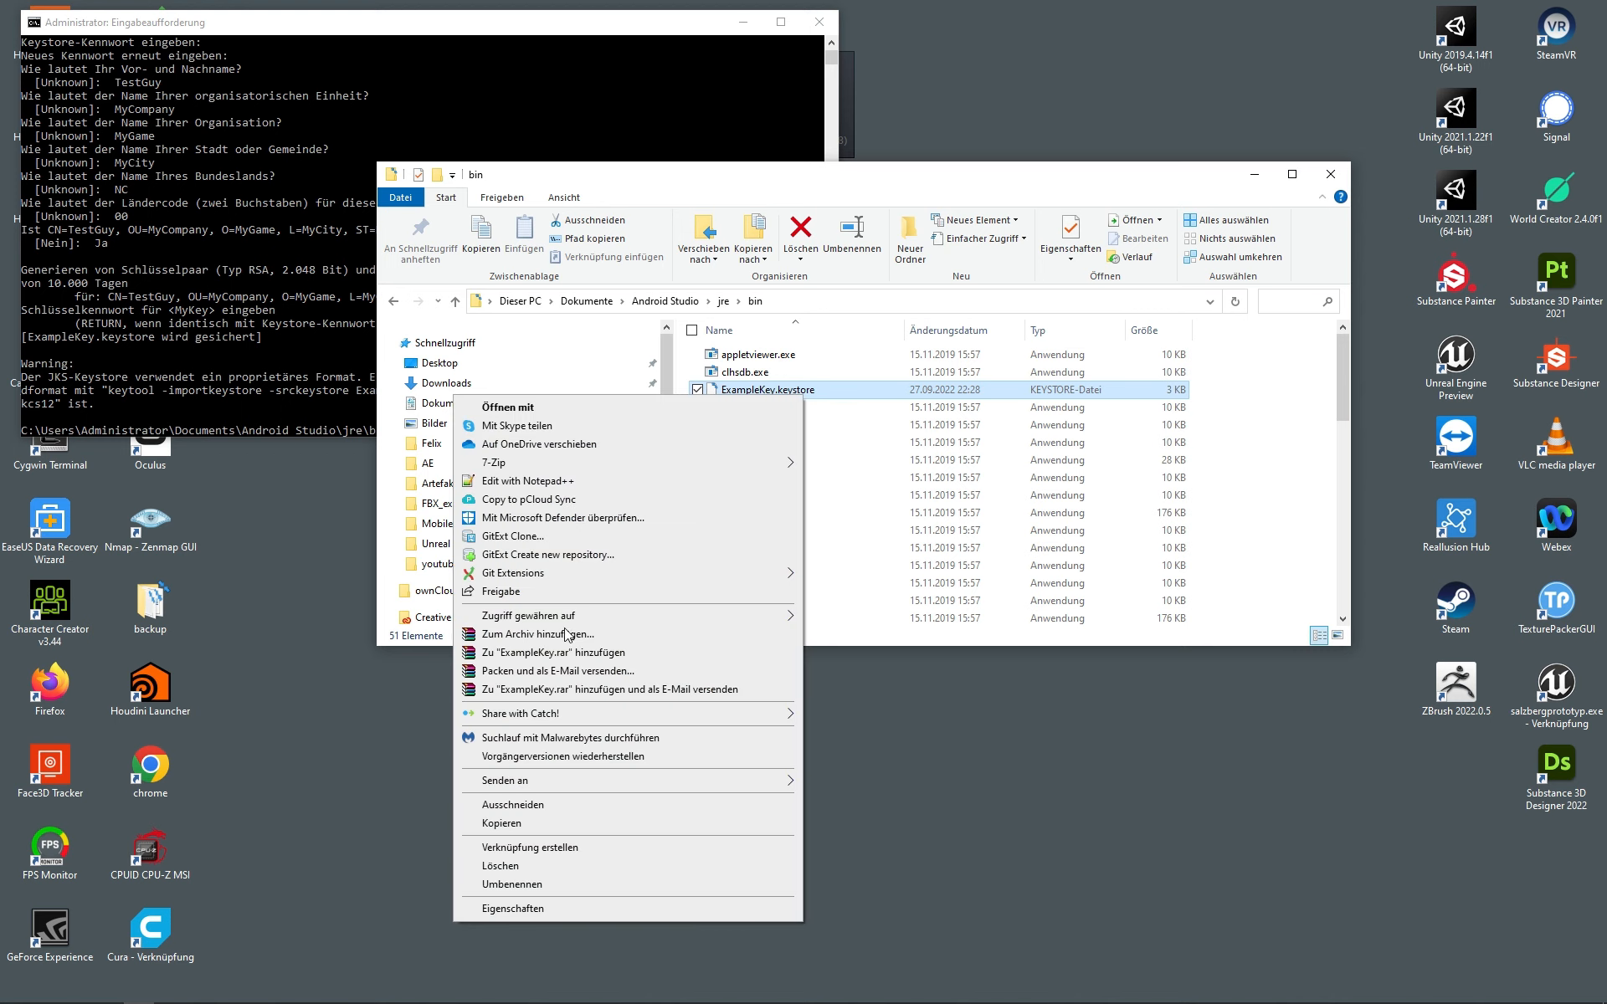
left_click(515, 829)
Step: Paste the keystore into E:\Unreal\MobileTutorial\Build\Android
scroll(502, 511, "down", 5)
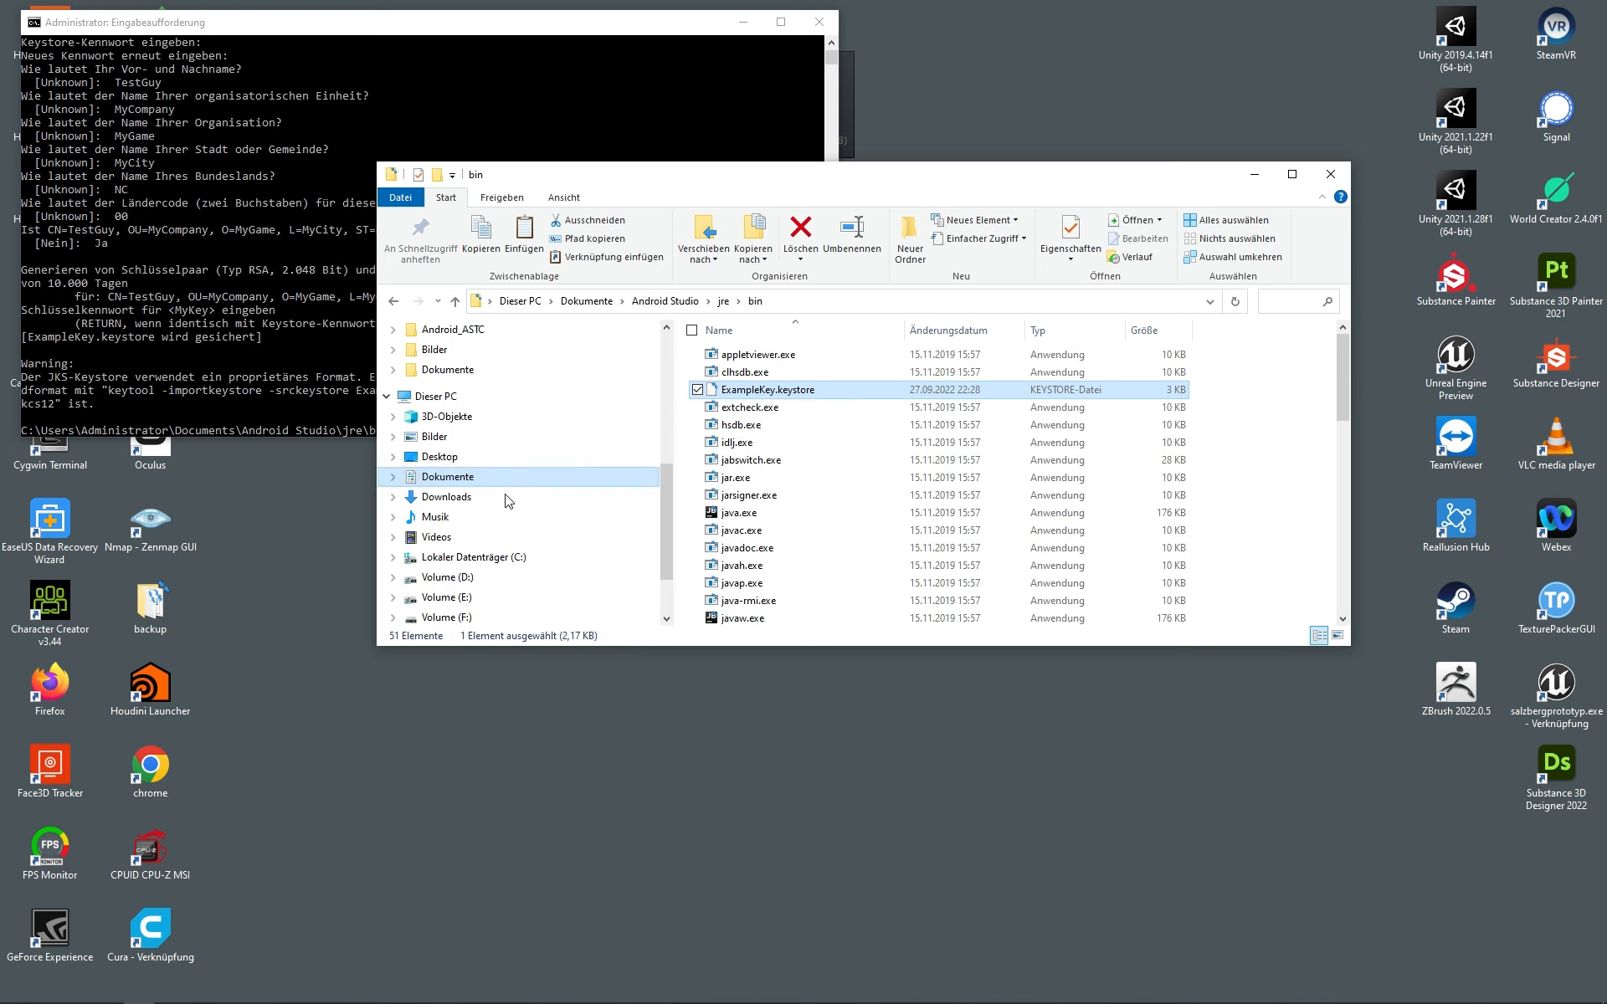
left_click(465, 577)
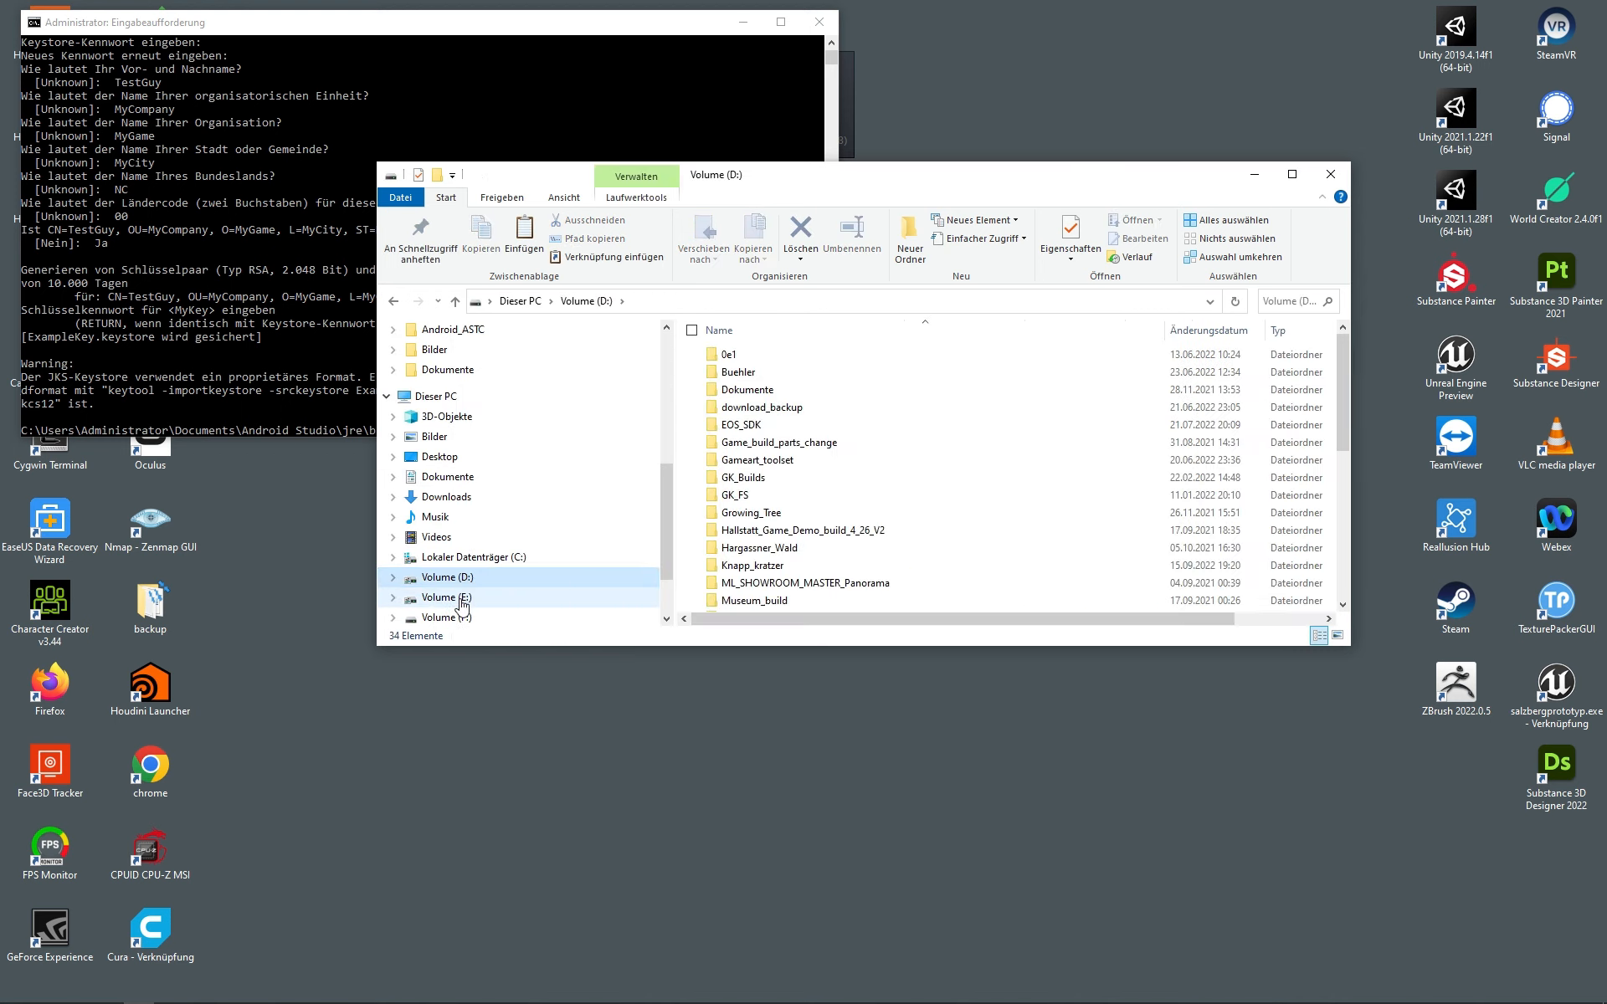
scroll(465, 581, "down", 1)
left_click(466, 558)
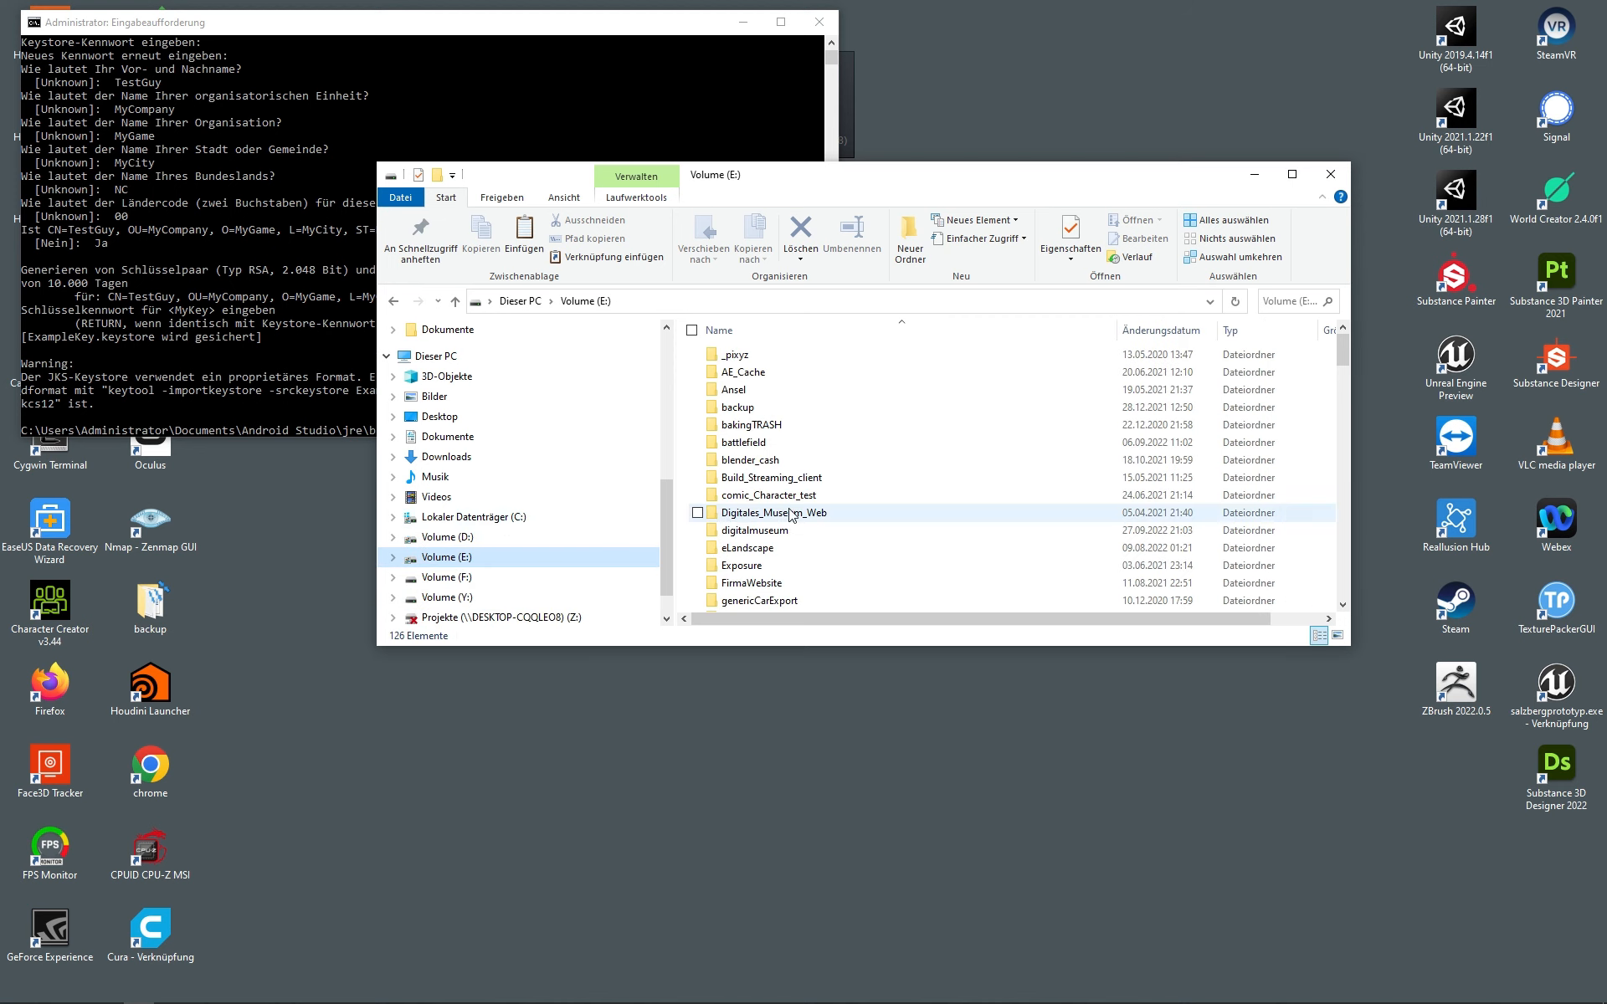
scroll(828, 519, "down", 4)
left_click(834, 514)
key("u")
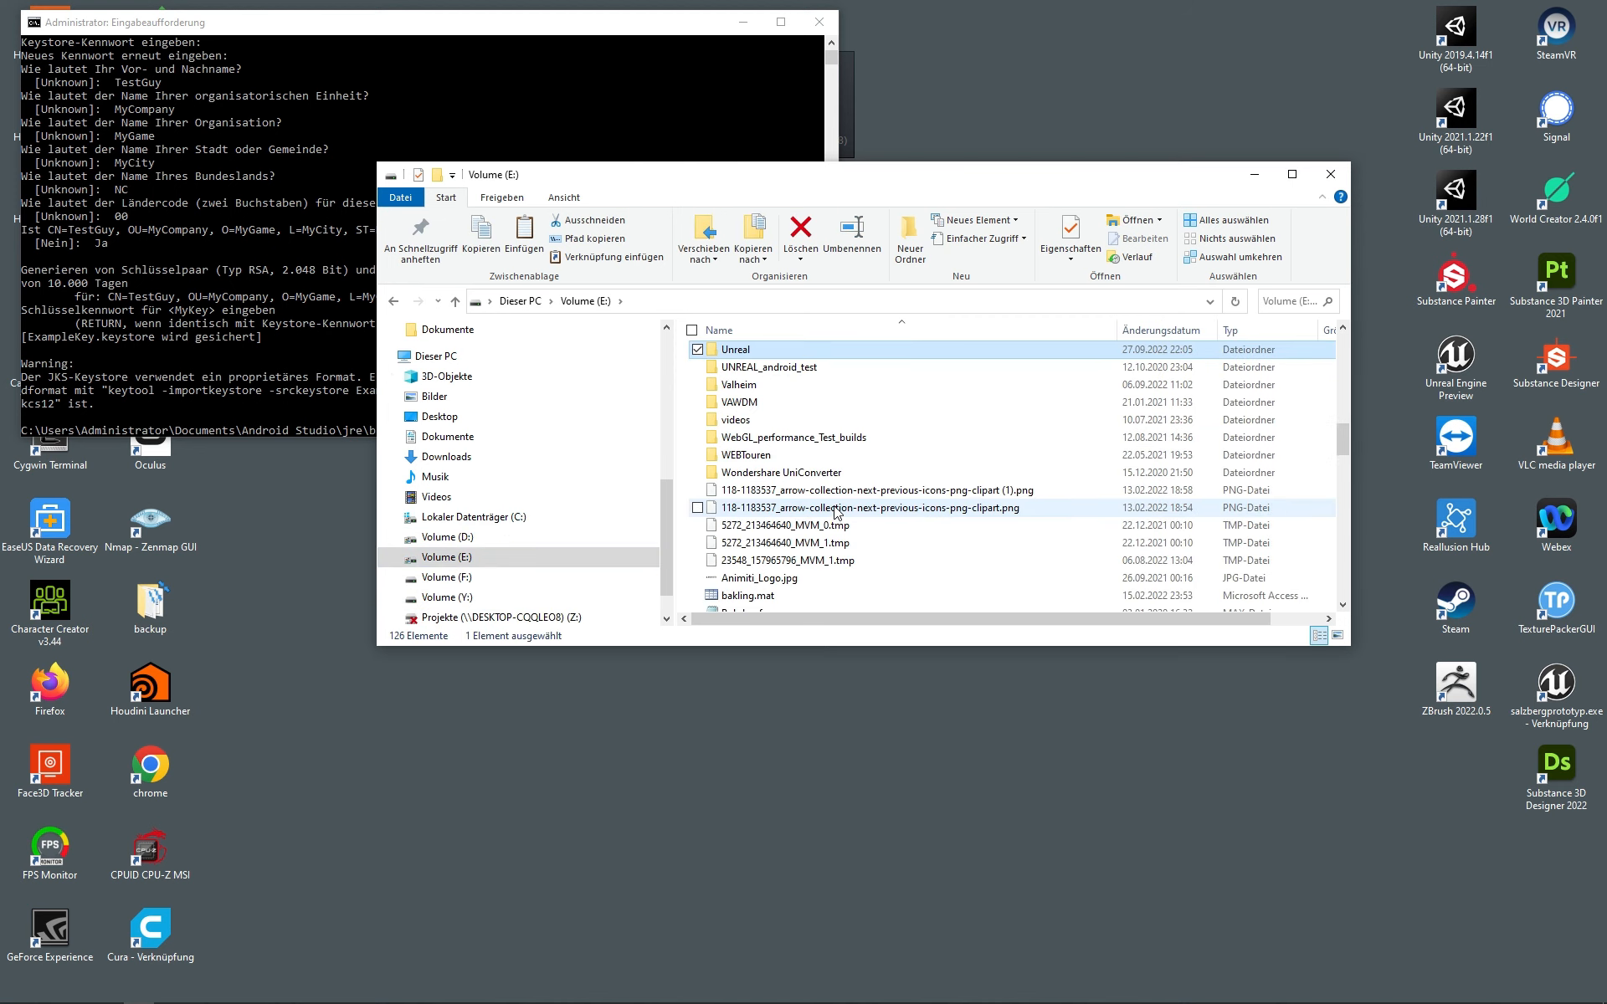
double_click(746, 353)
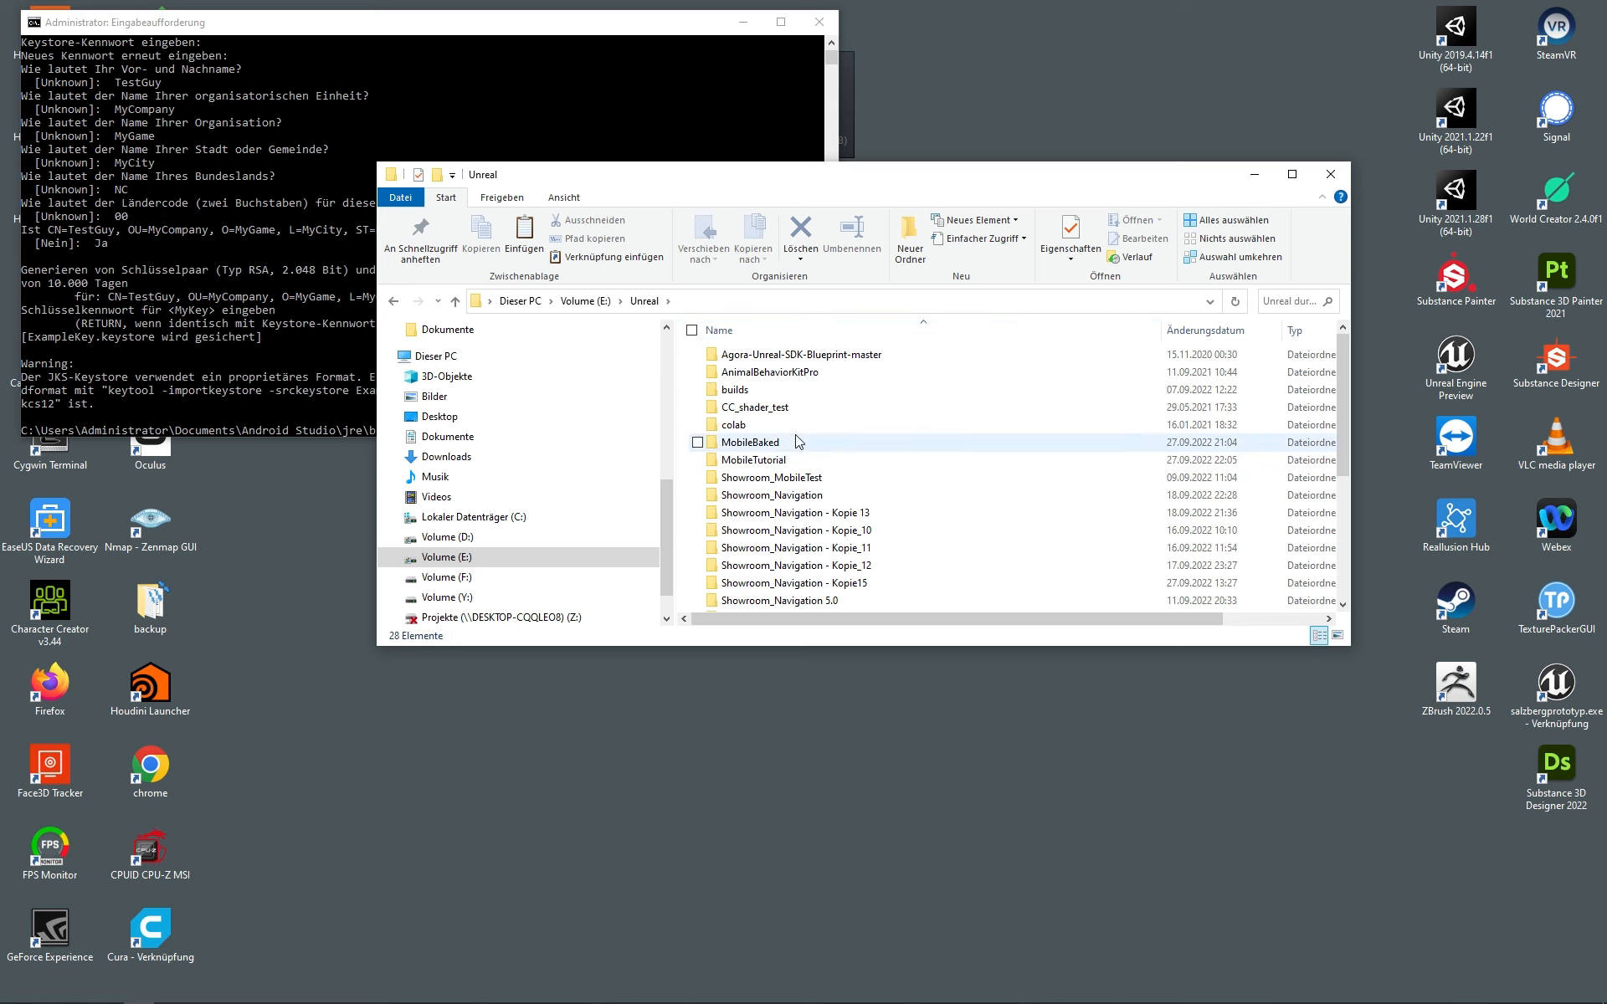
double_click(757, 460)
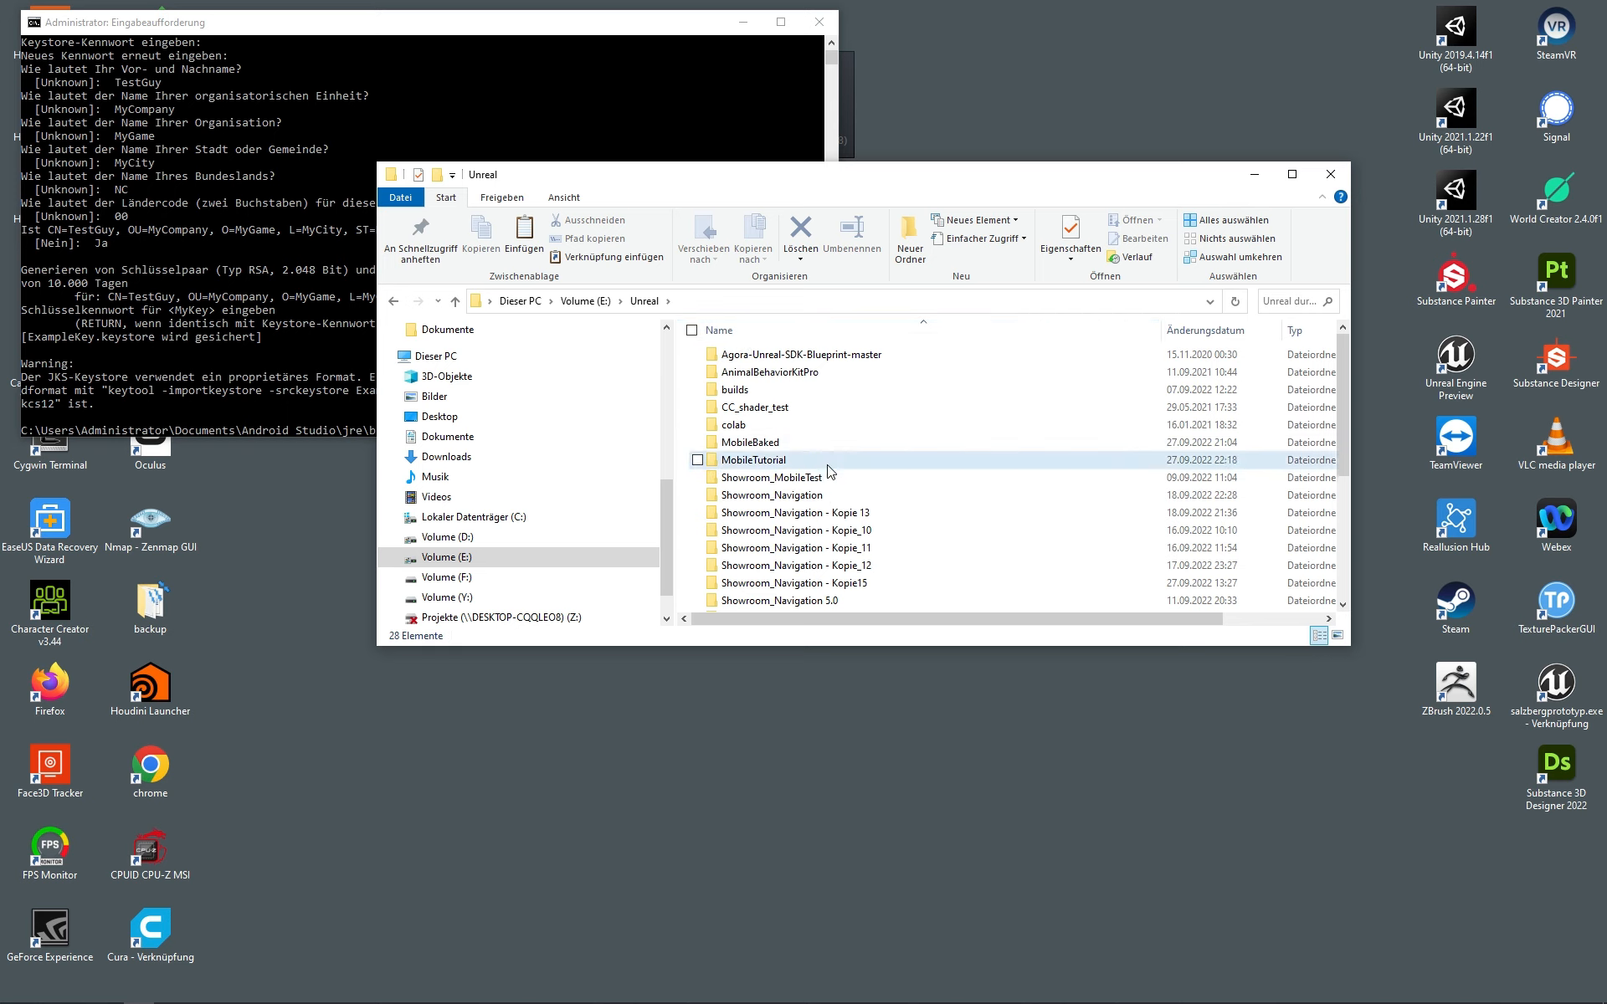
double_click(741, 355)
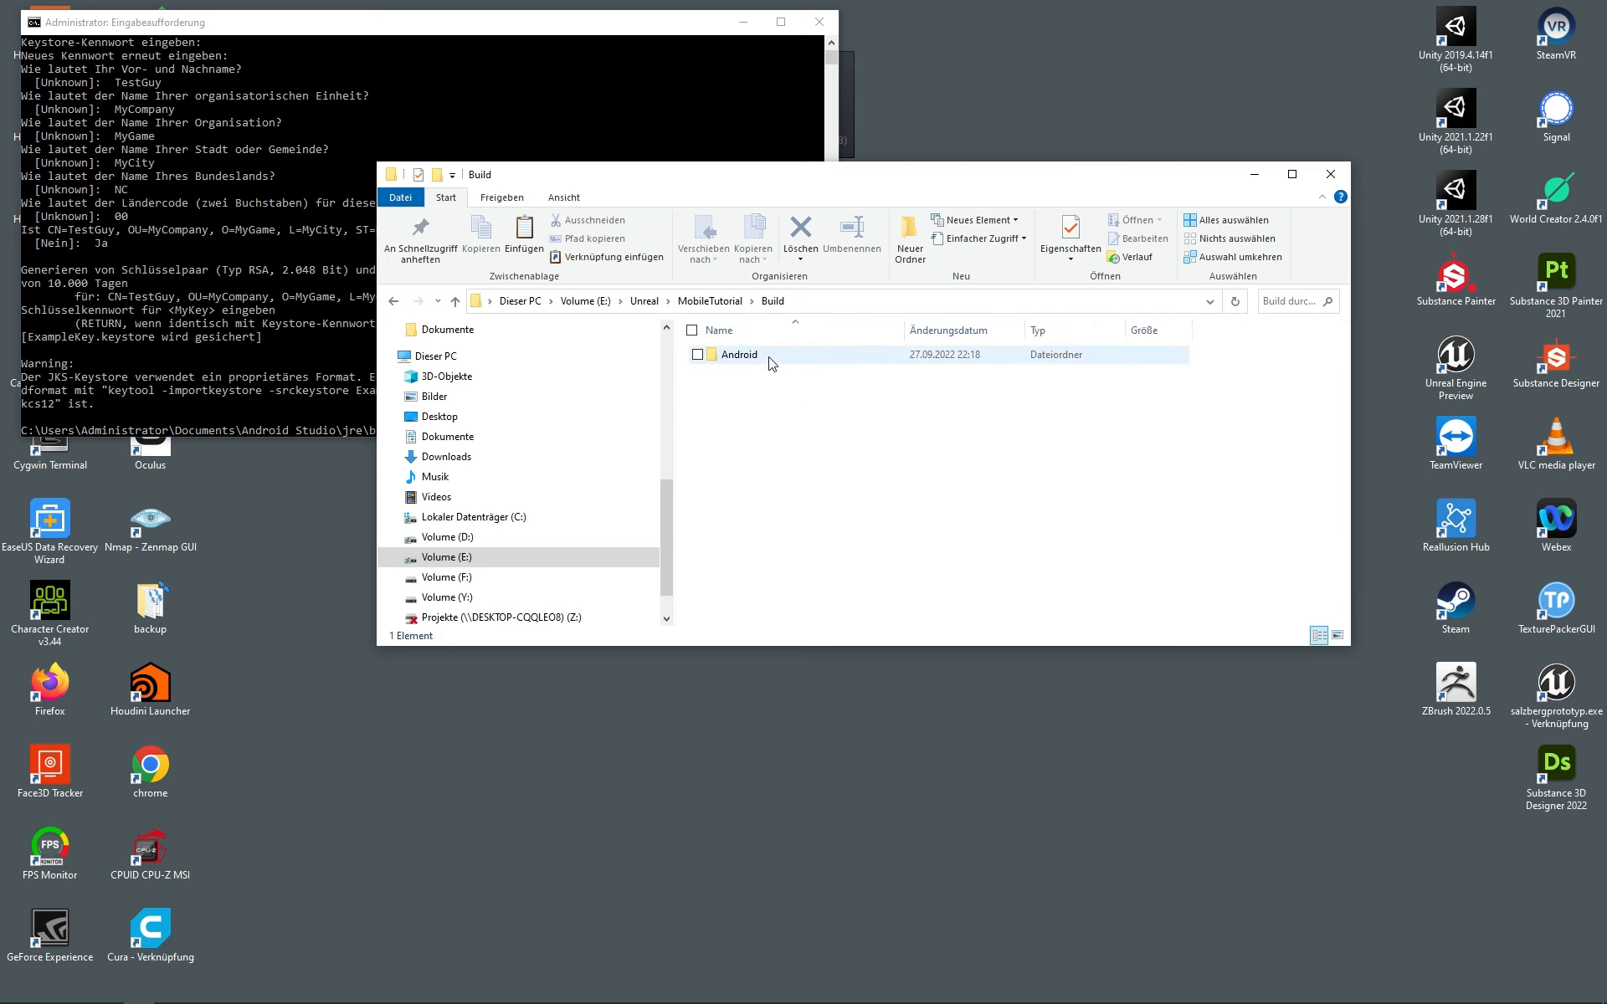
double_click(753, 355)
right_click(808, 467)
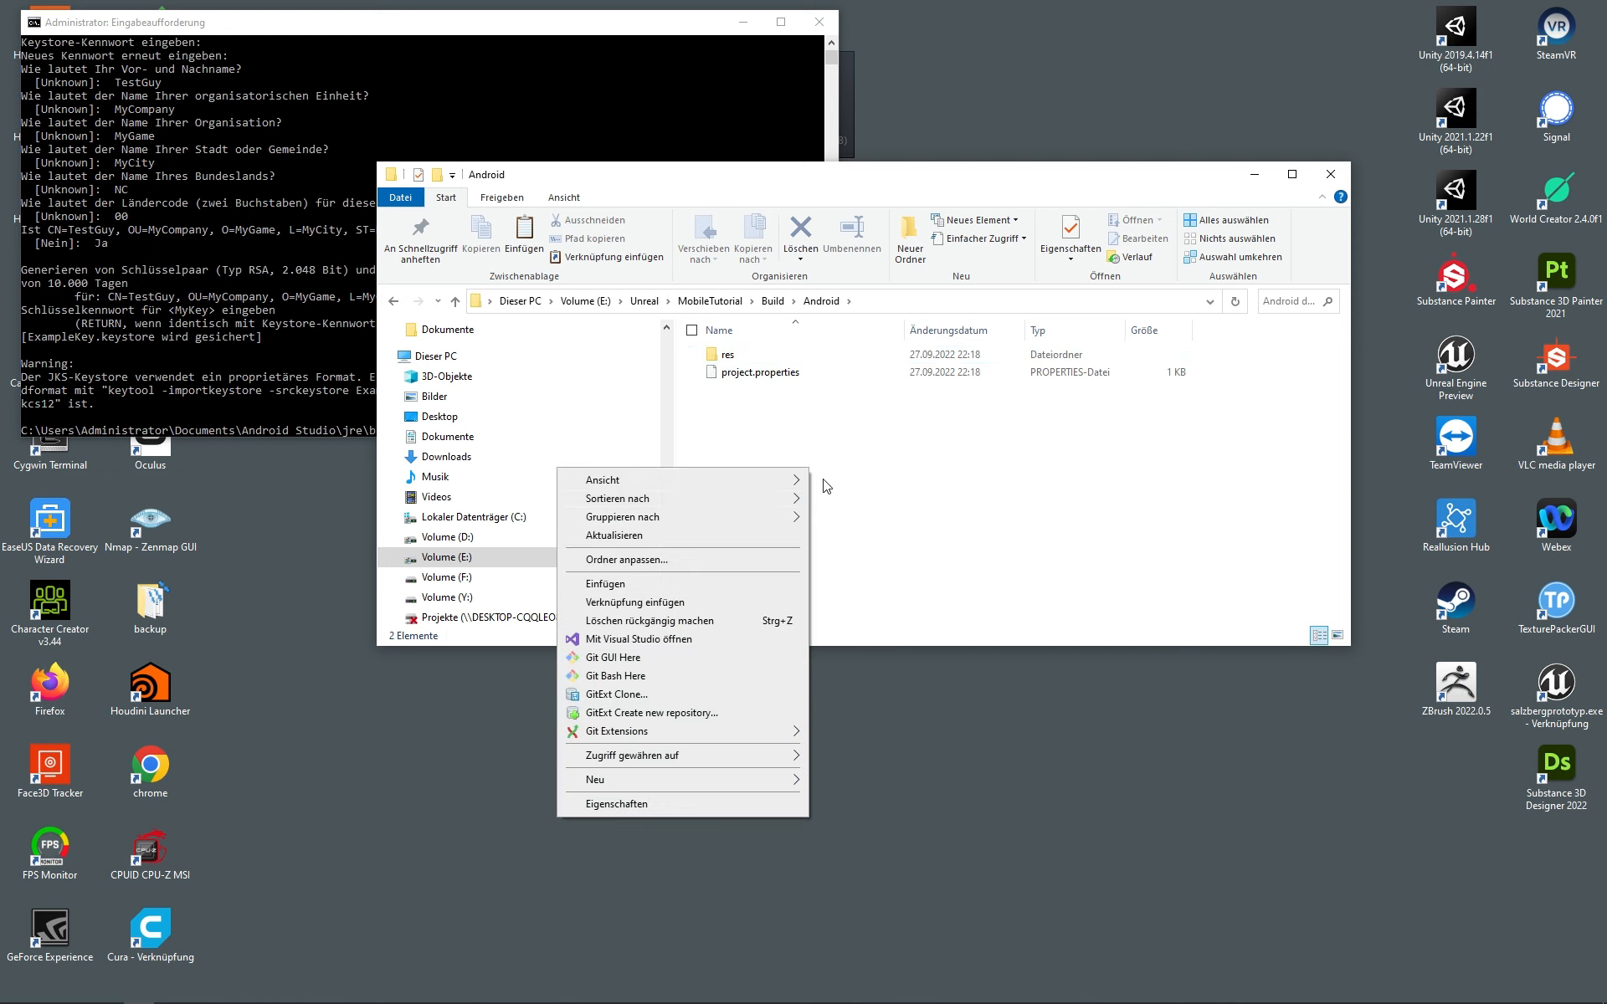
left_click(667, 585)
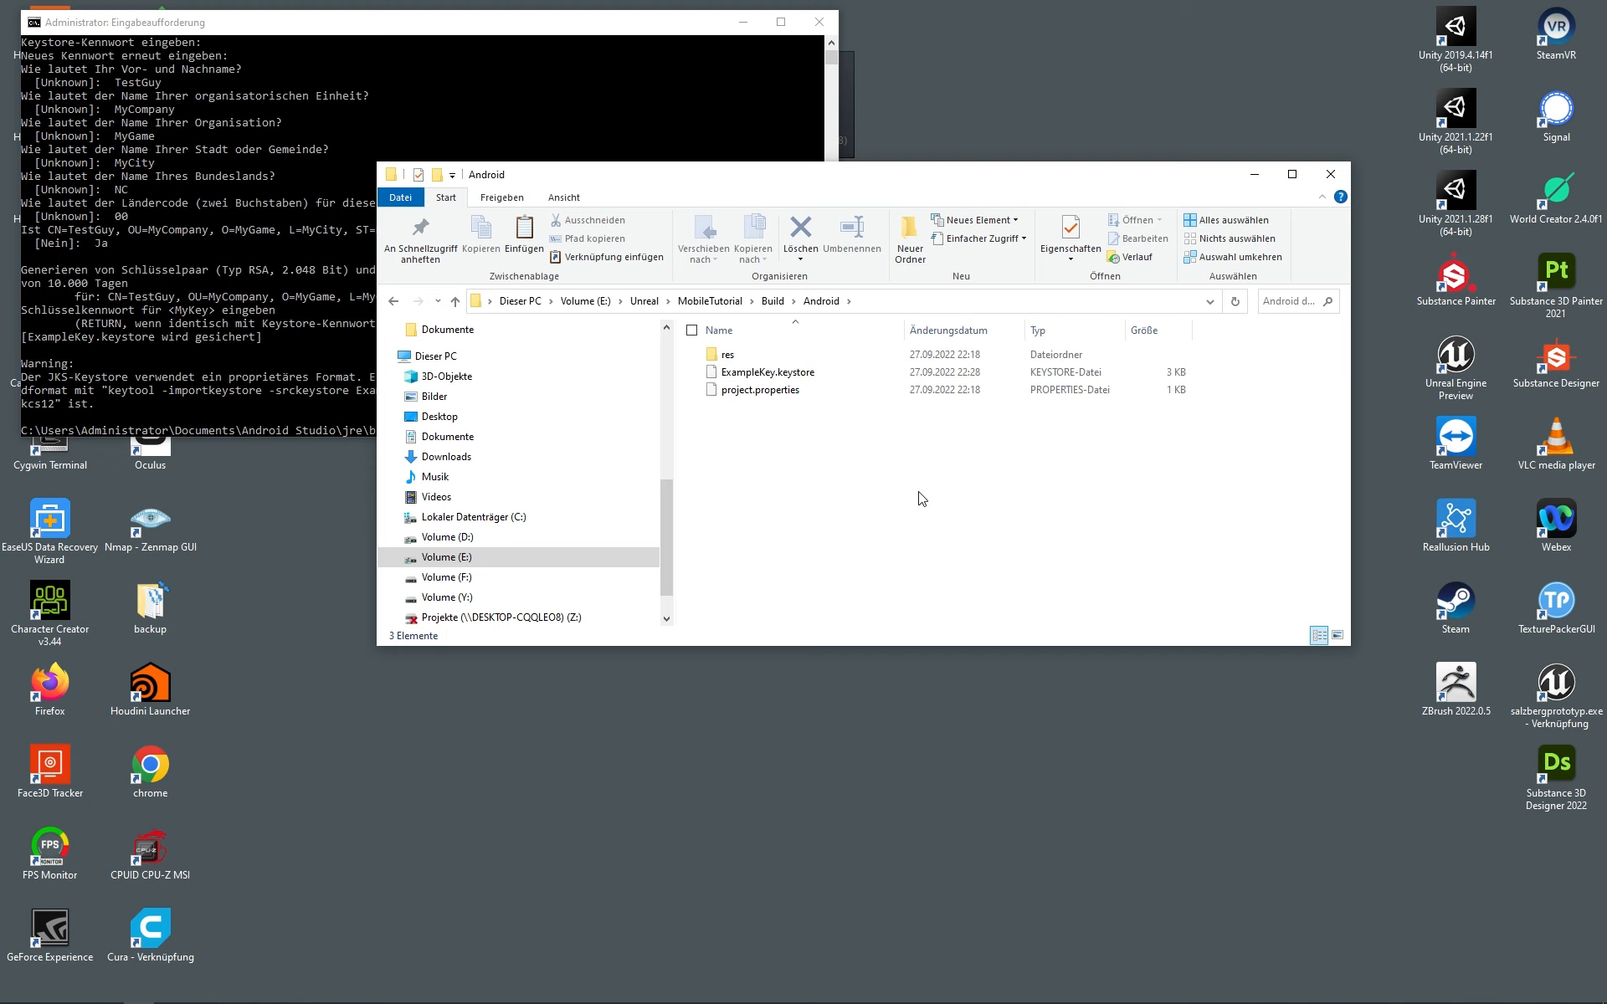
Step: Copy the pasted file's name, ExampleKey.keystore, to the clipboard
left_click(784, 374)
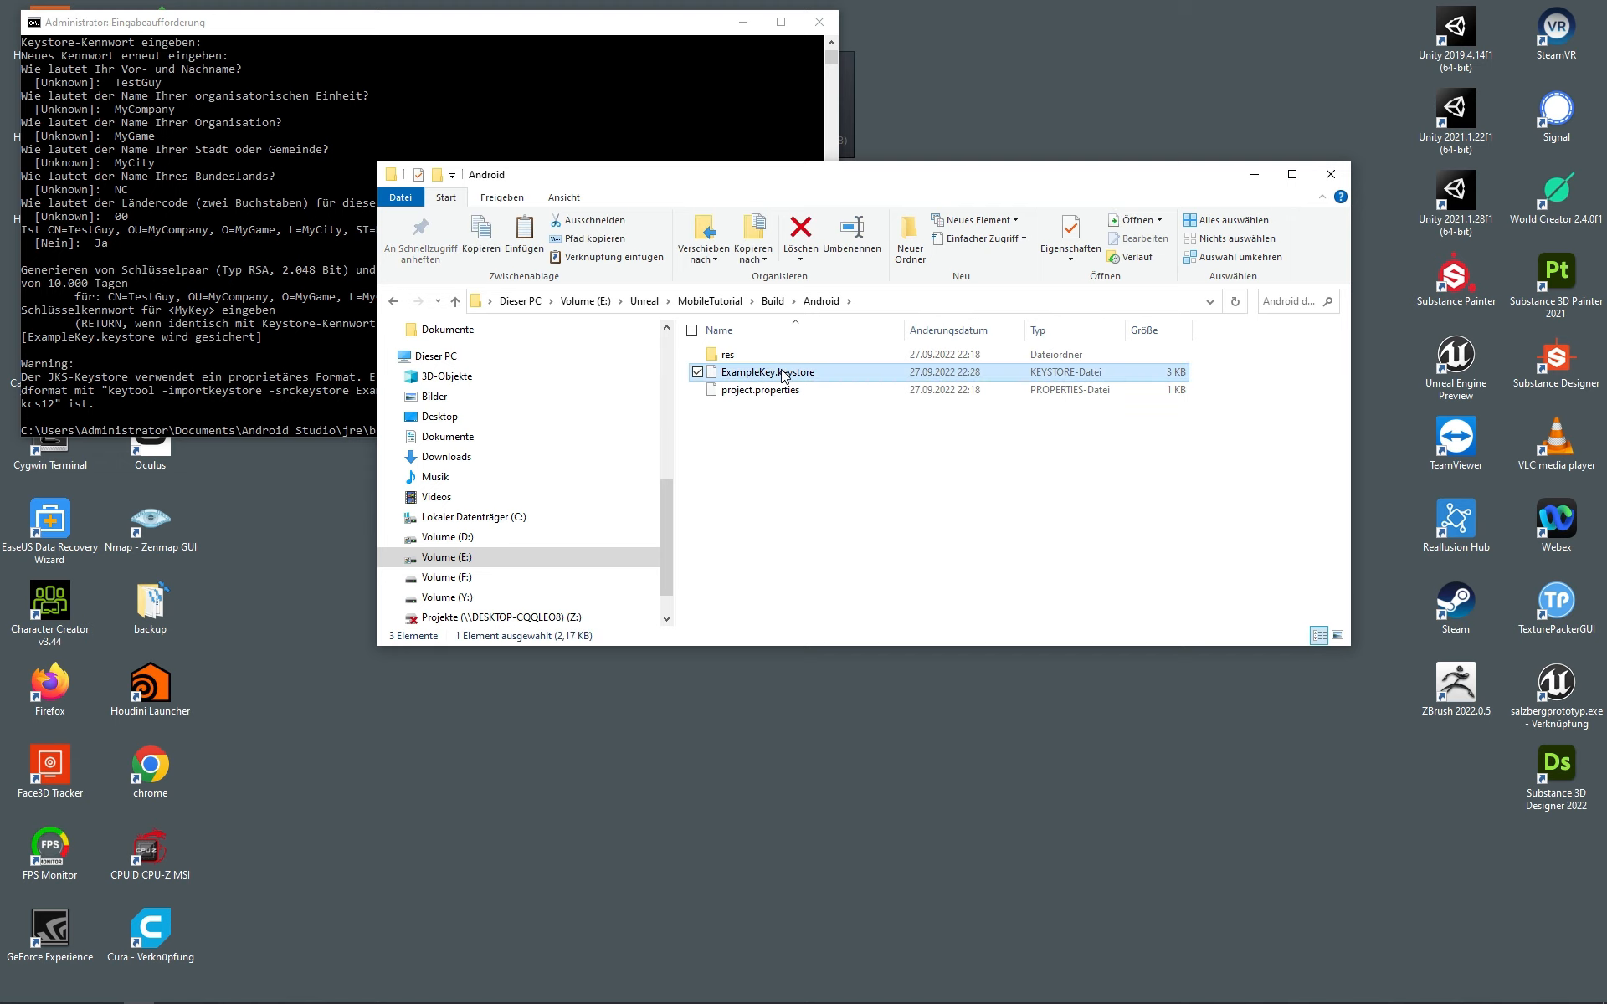
left_click(782, 371)
left_click_drag(818, 375, 692, 382)
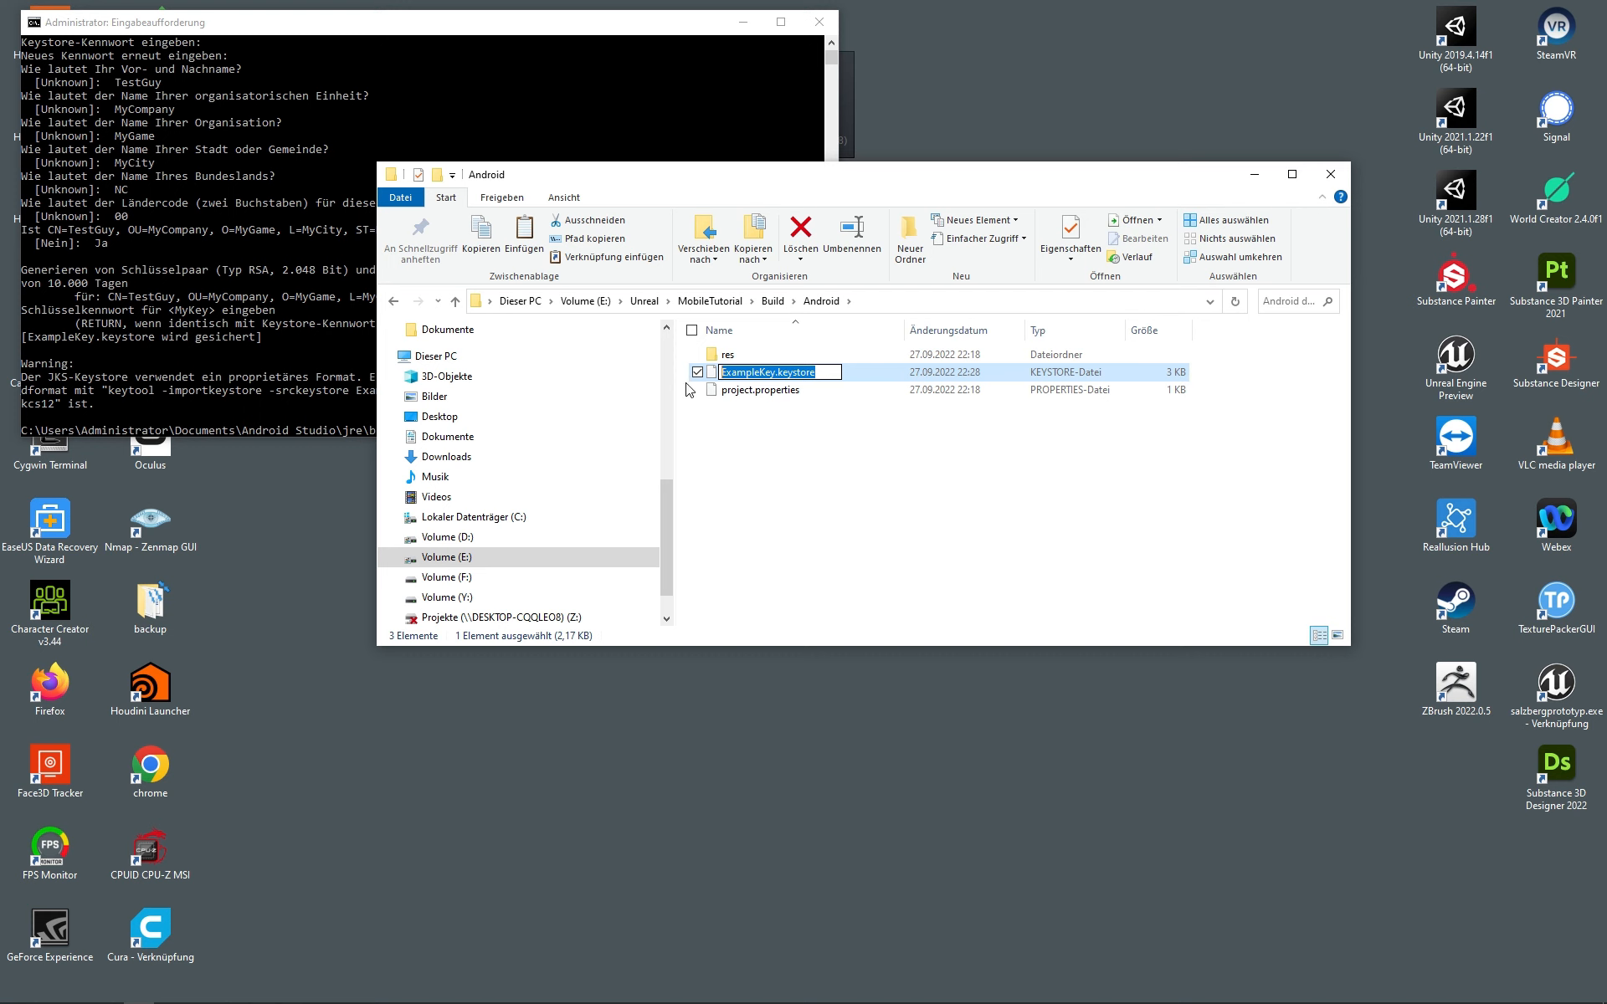
key("ctrl+c")
left_click(876, 448)
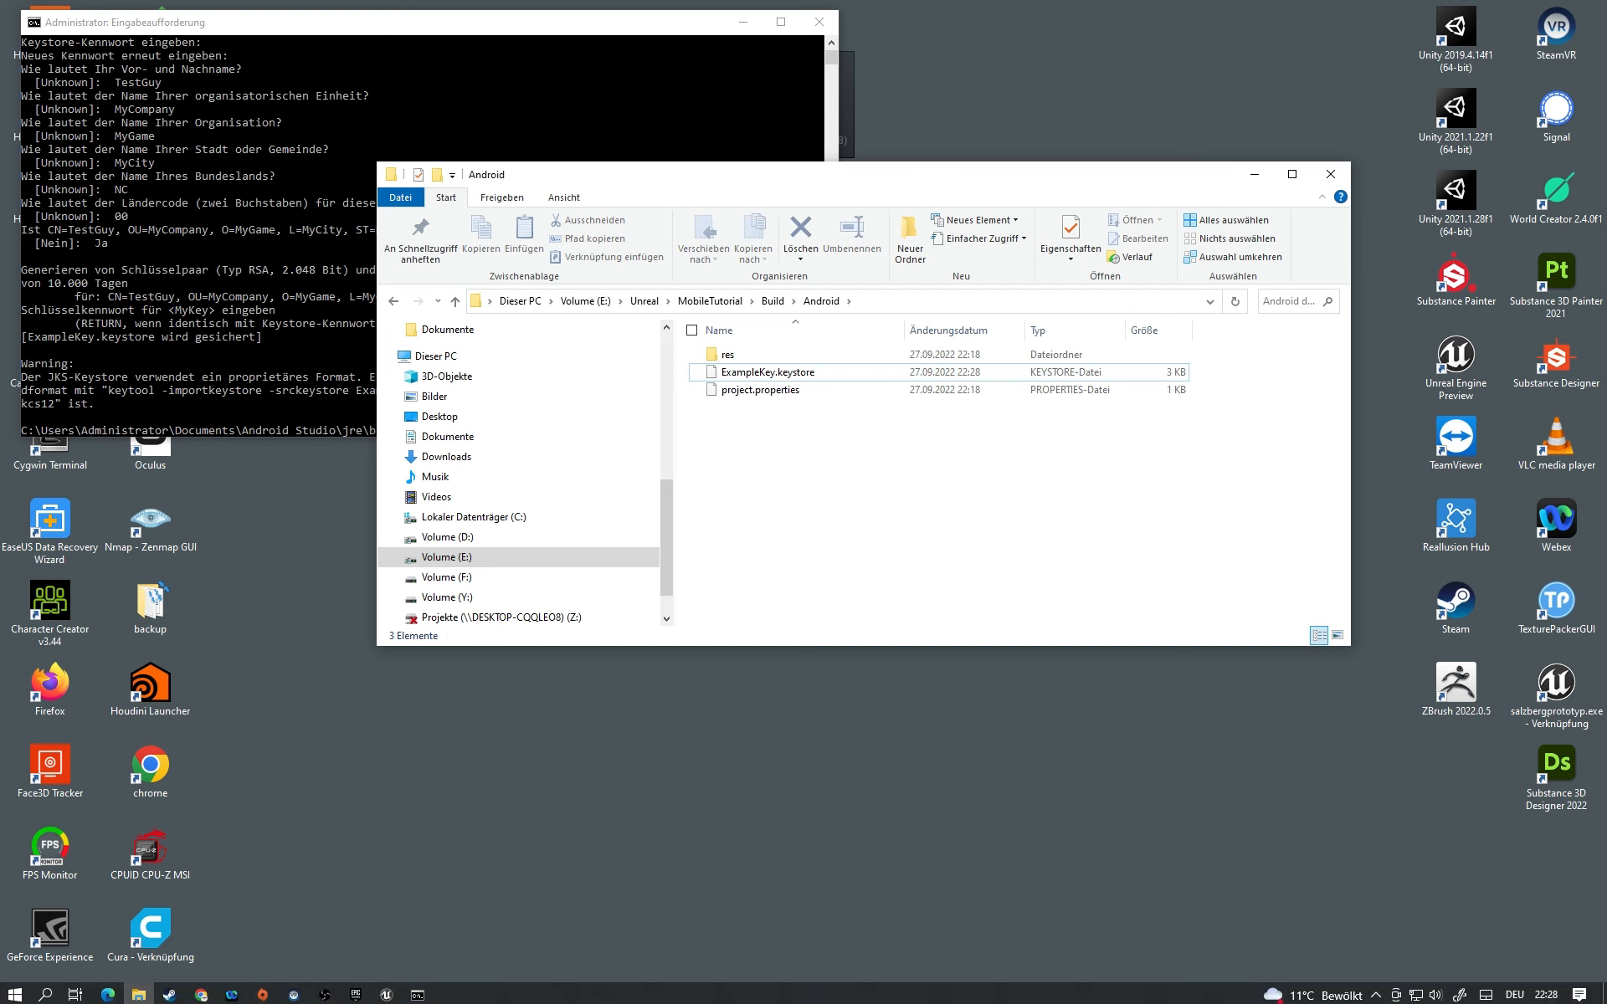
left_click(386, 992)
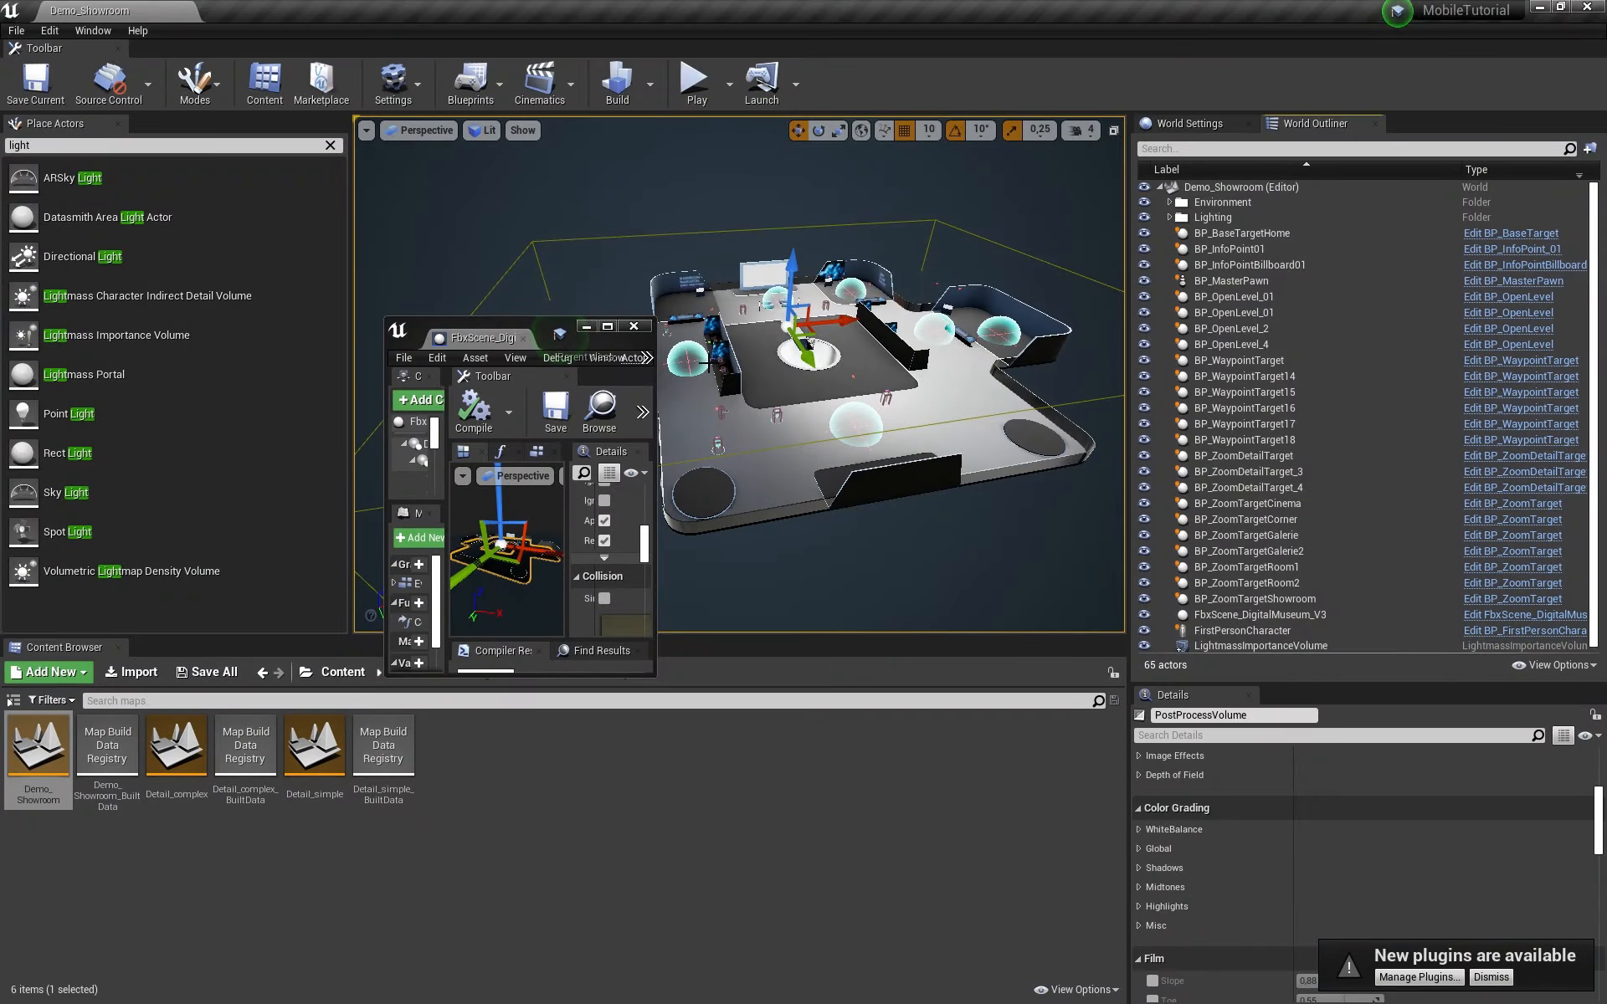
Step: Close the FbxScene blueprint window and open Project Settings at Platforms > Android
left_click(633, 328)
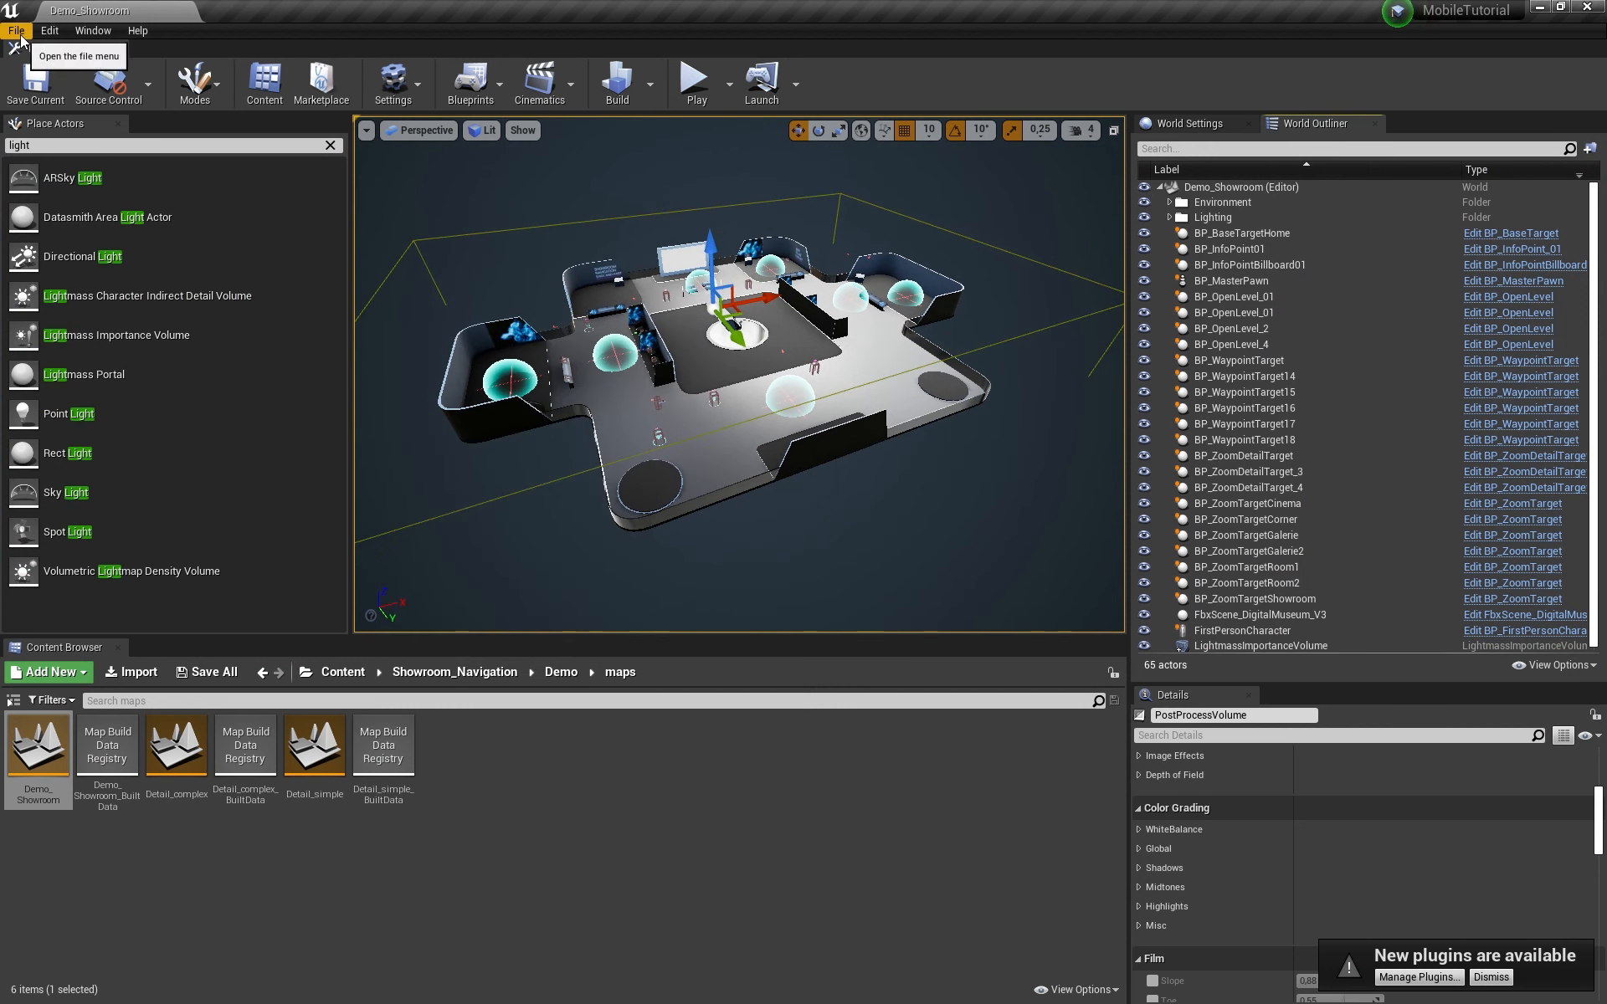
left_click(50, 30)
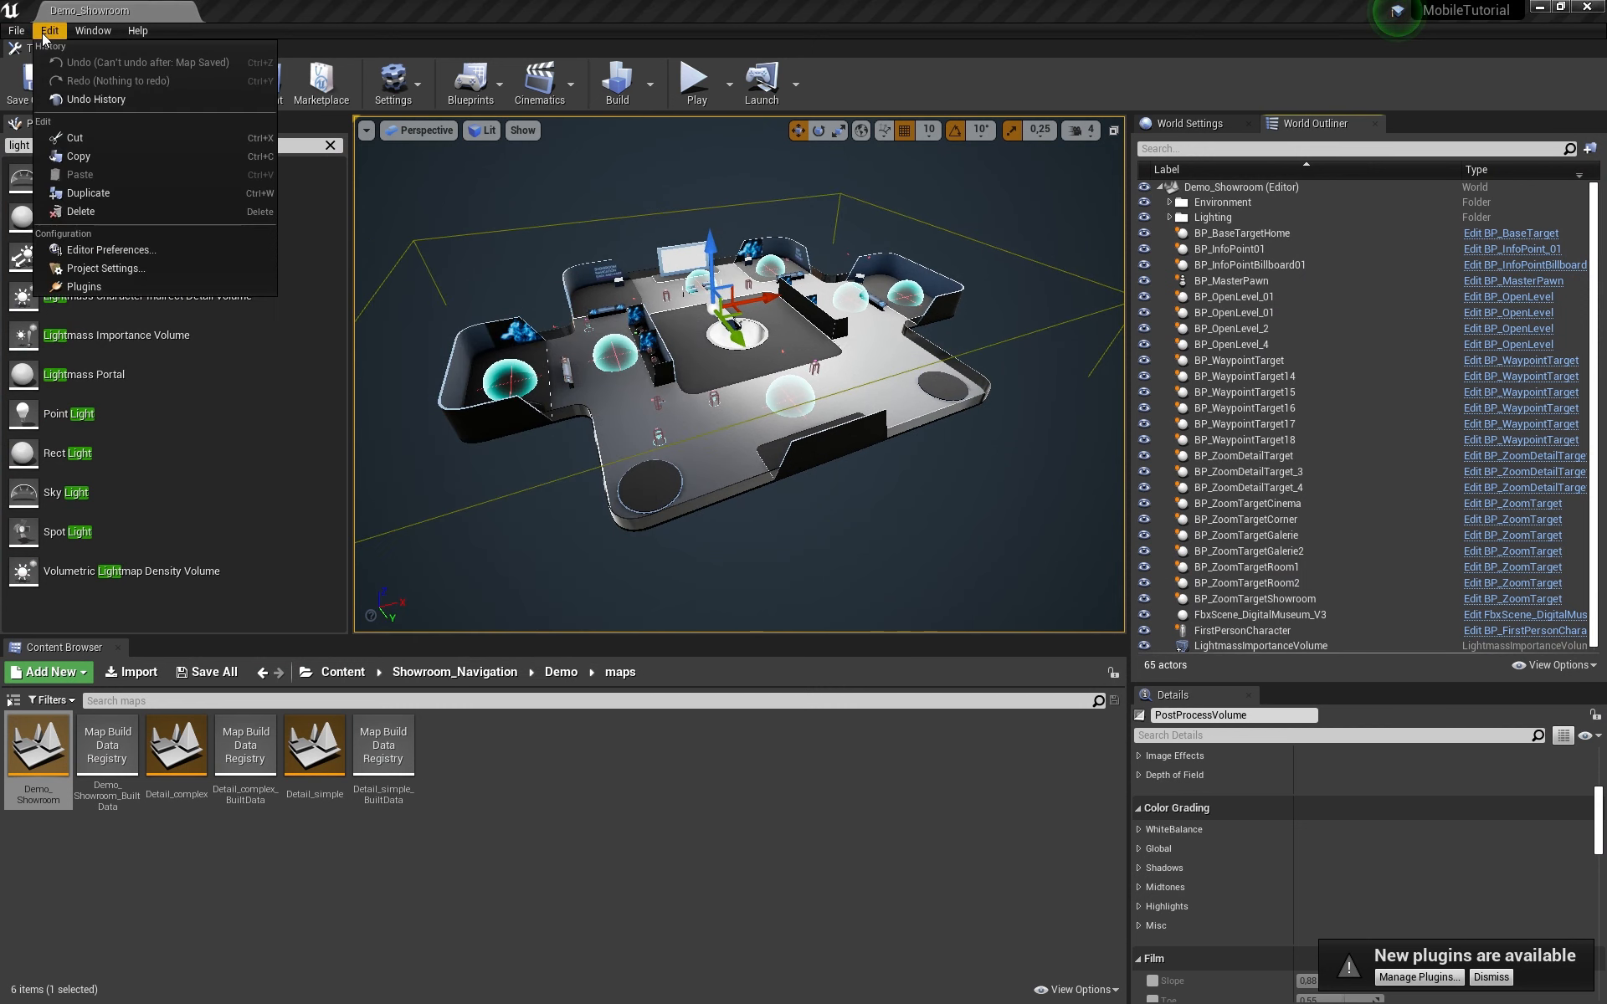
left_click(112, 268)
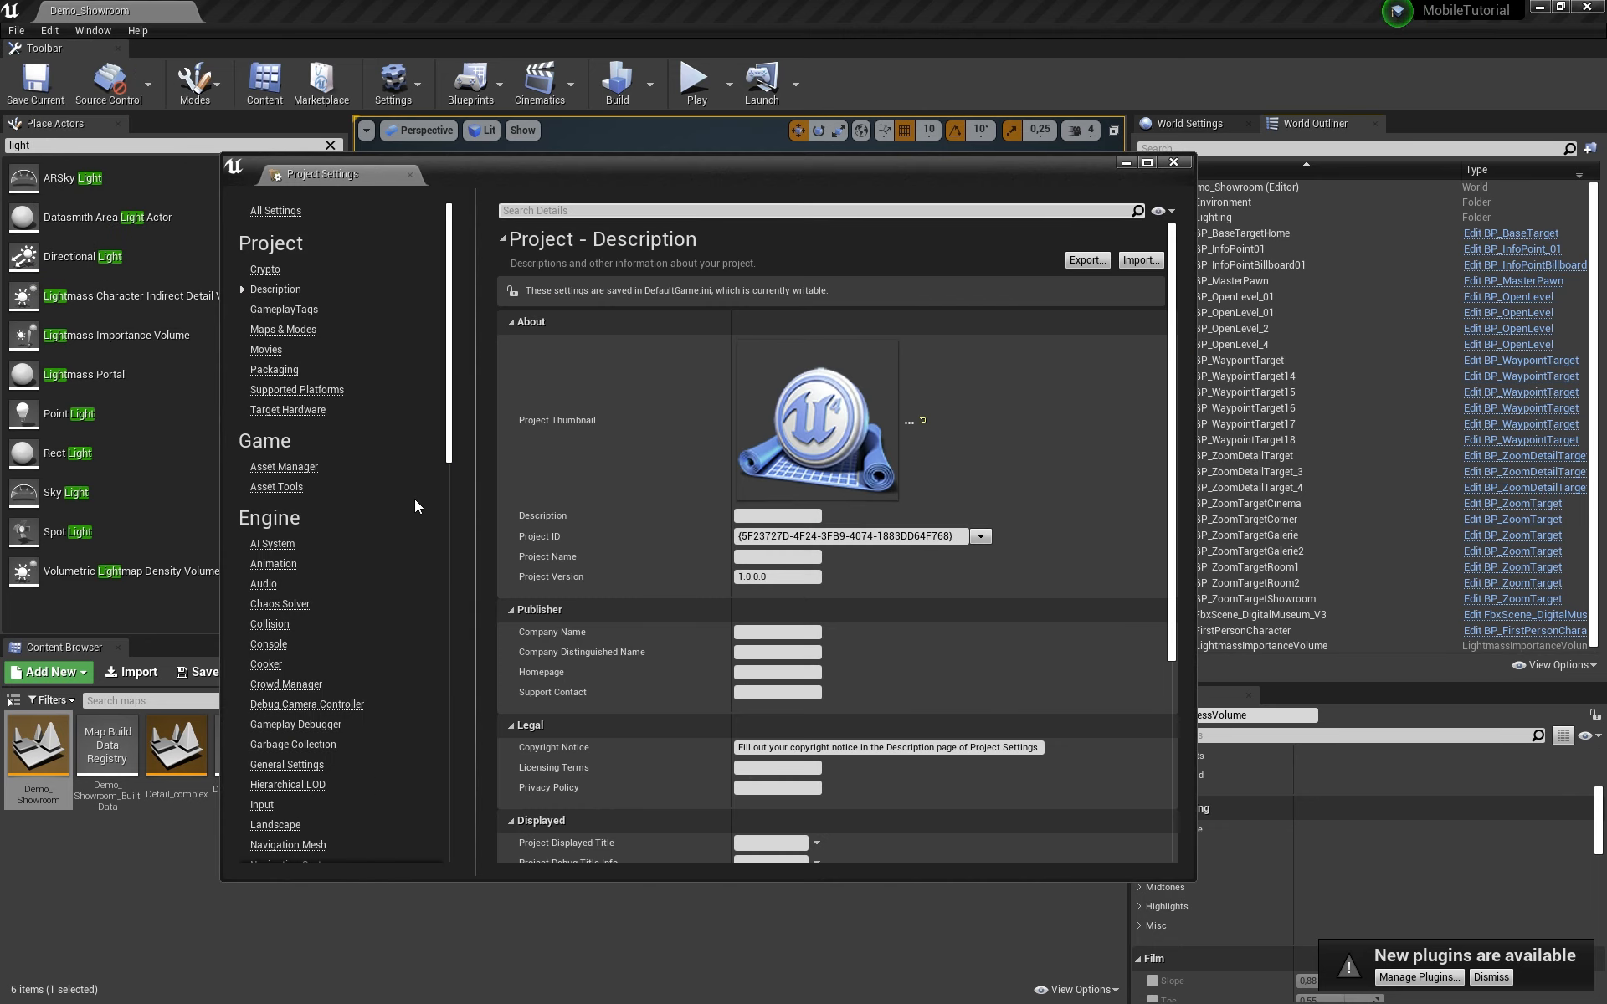
scroll(390, 514, "down", 6)
scroll(390, 514, "down", 7)
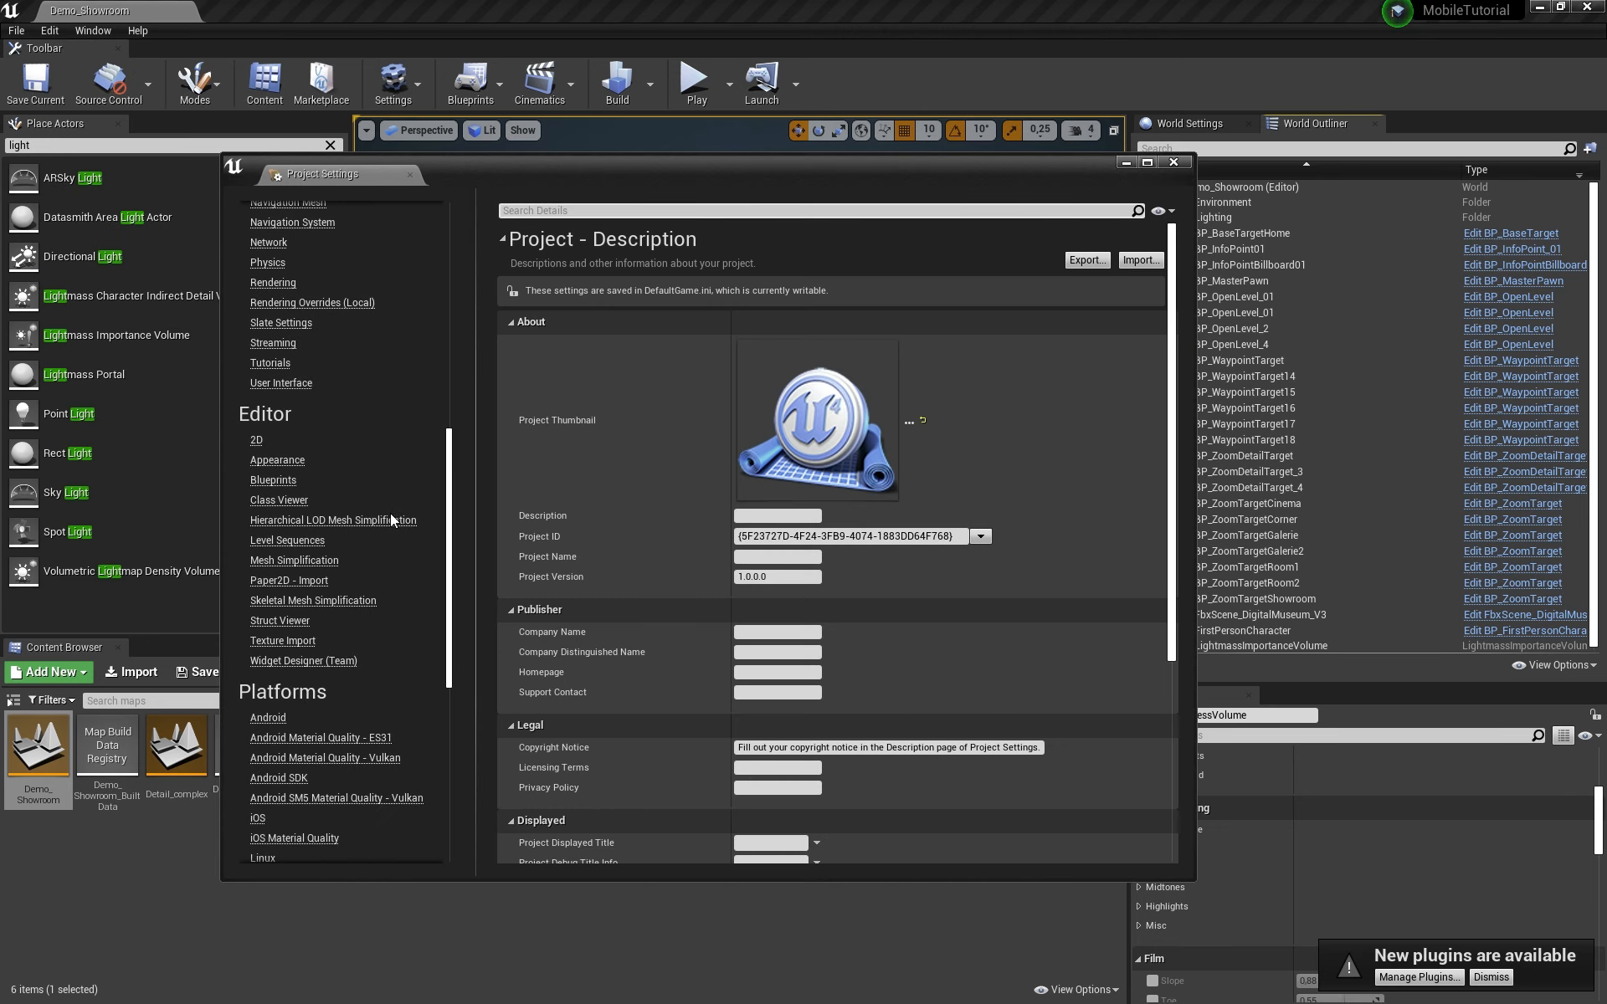
left_click(268, 610)
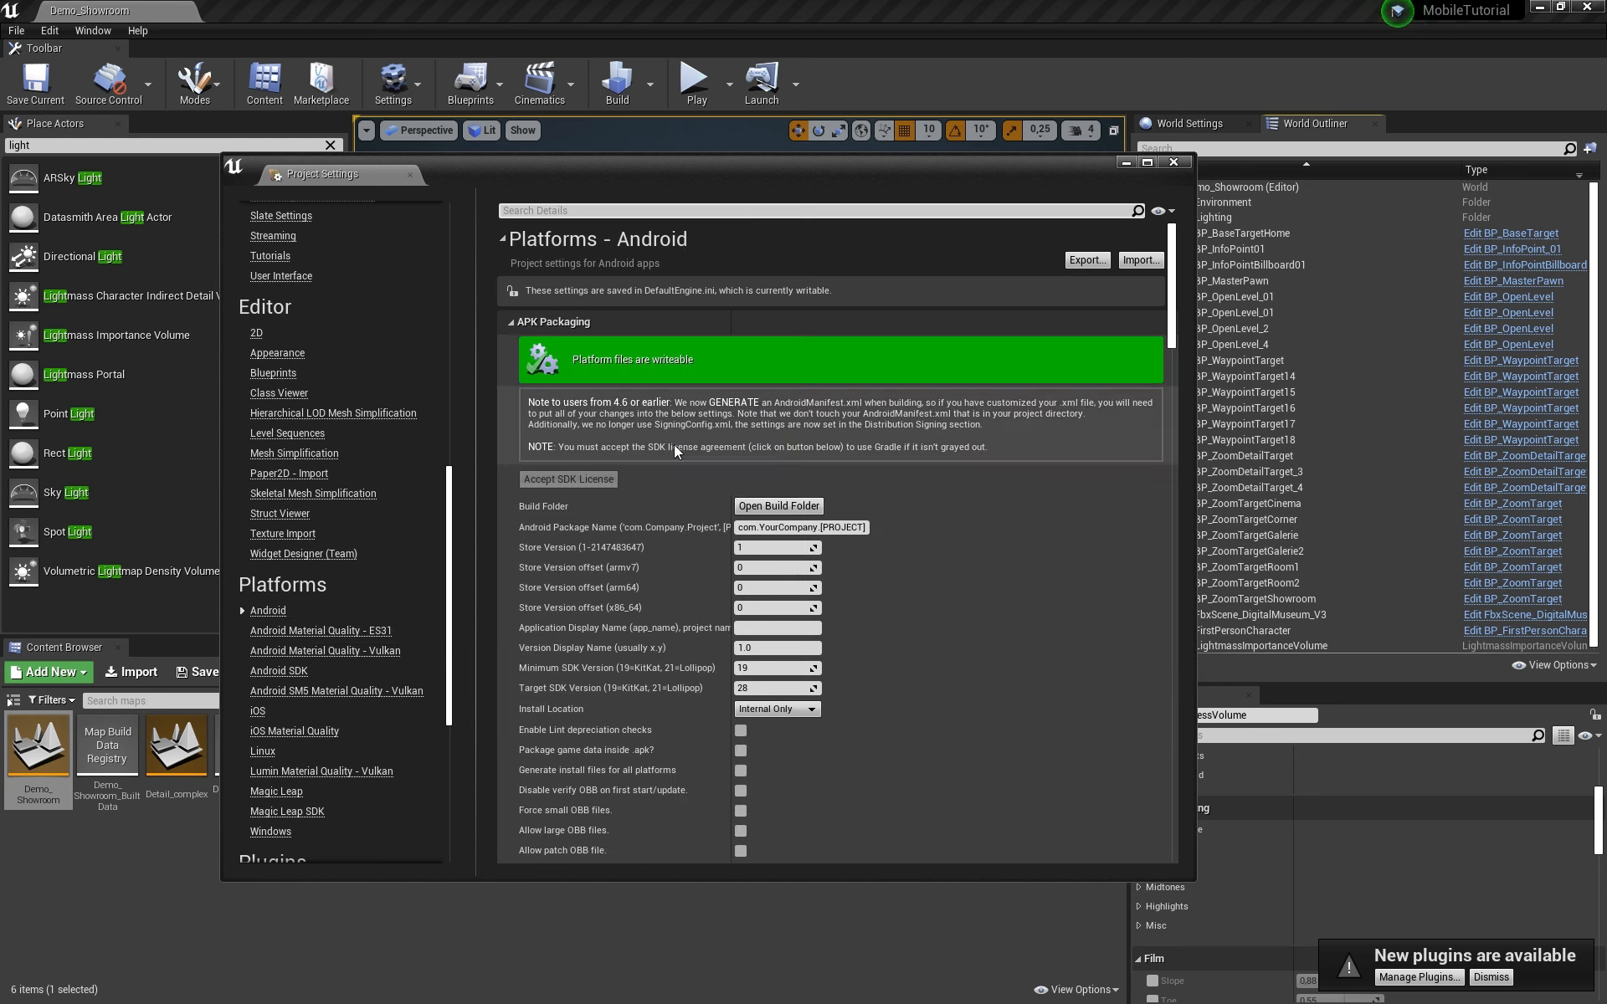
scroll(1147, 629, "down", 5)
scroll(943, 552, "down", 10)
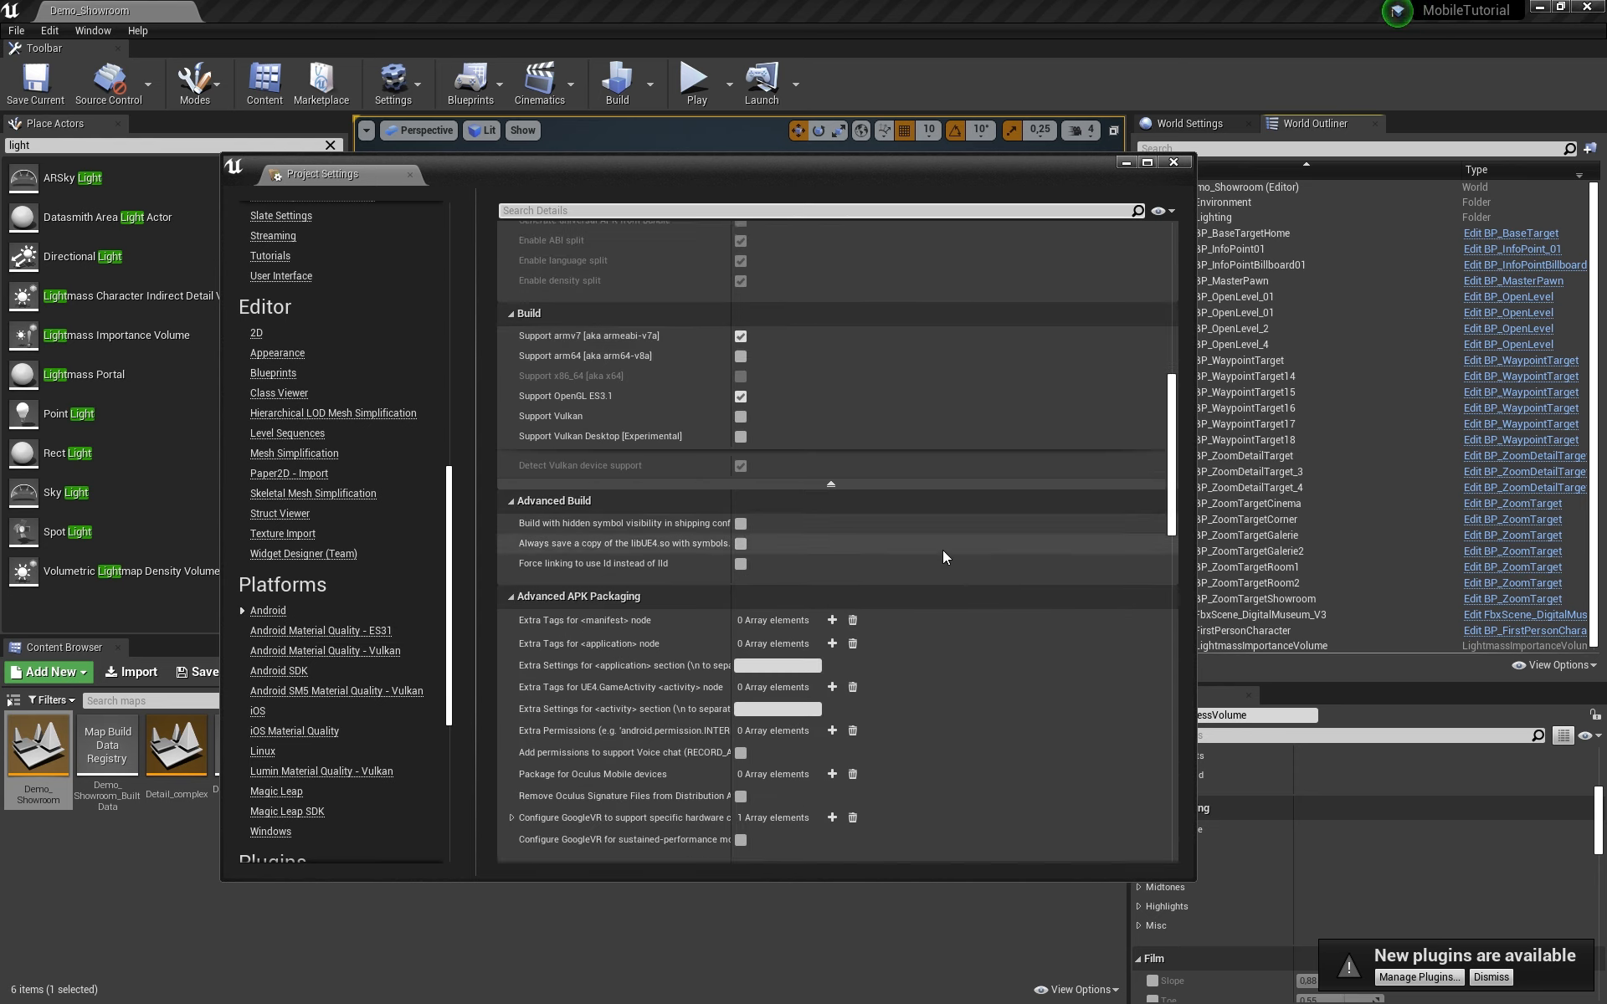
scroll(942, 555, "down", 2)
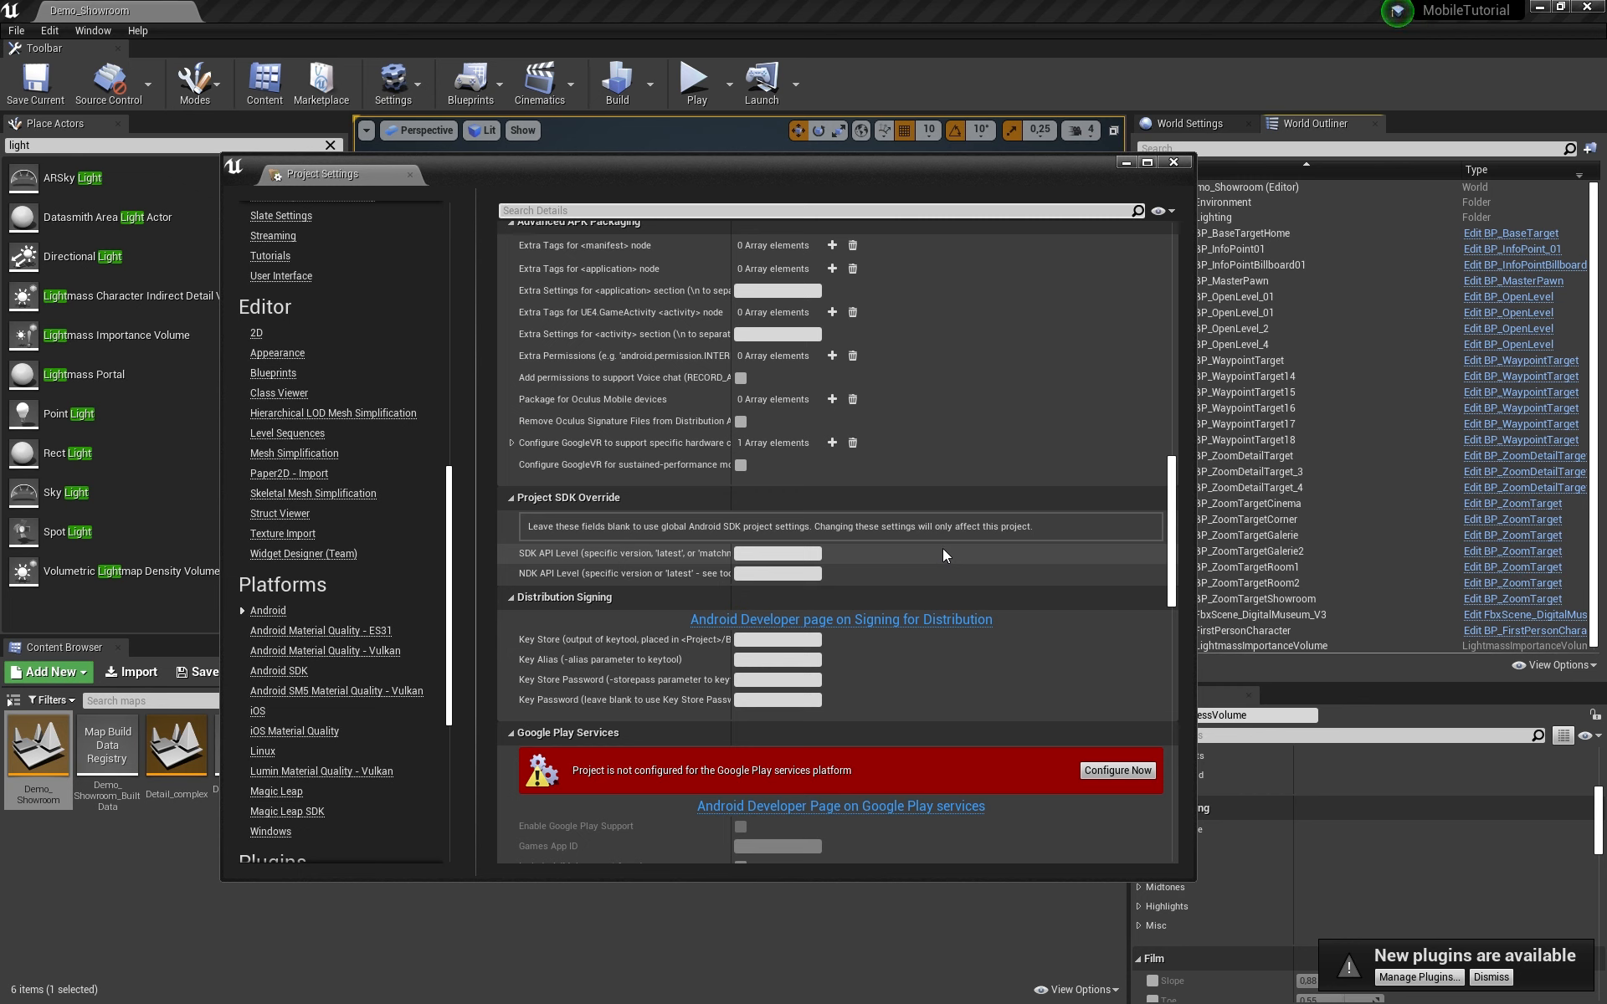
Step: Enter ExampleKey.keystore as Key Store and MyKey as Key Alias under Distribution Signing
left_click(777, 638)
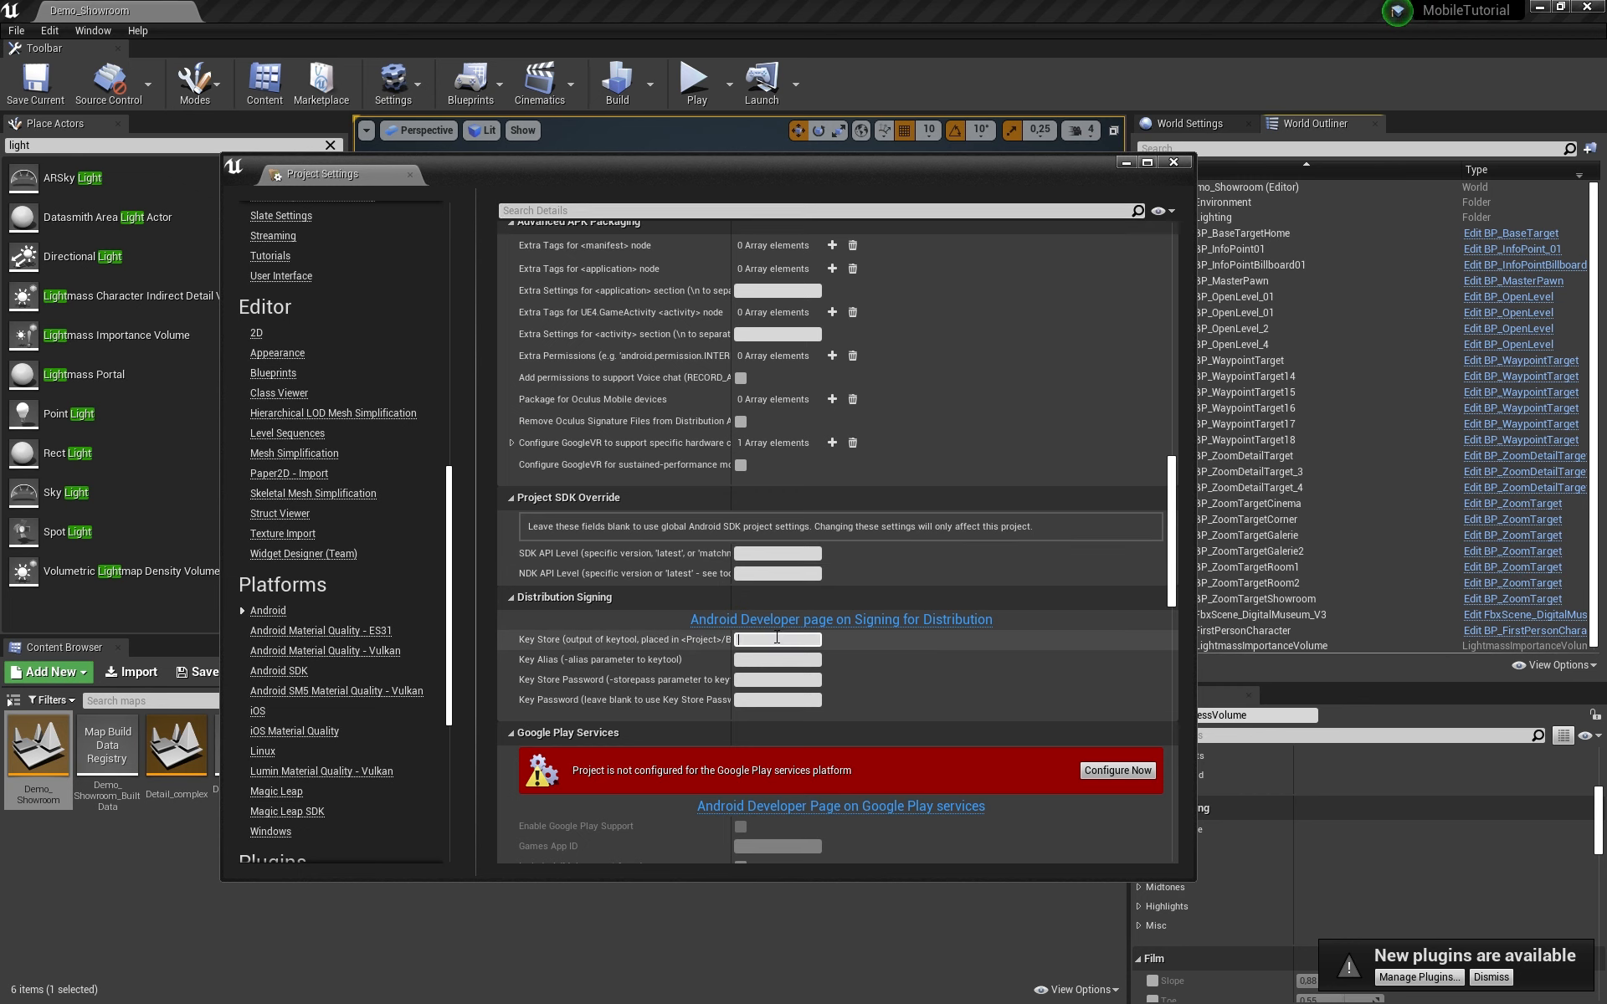
key("ctrl+v")
key("Tab")
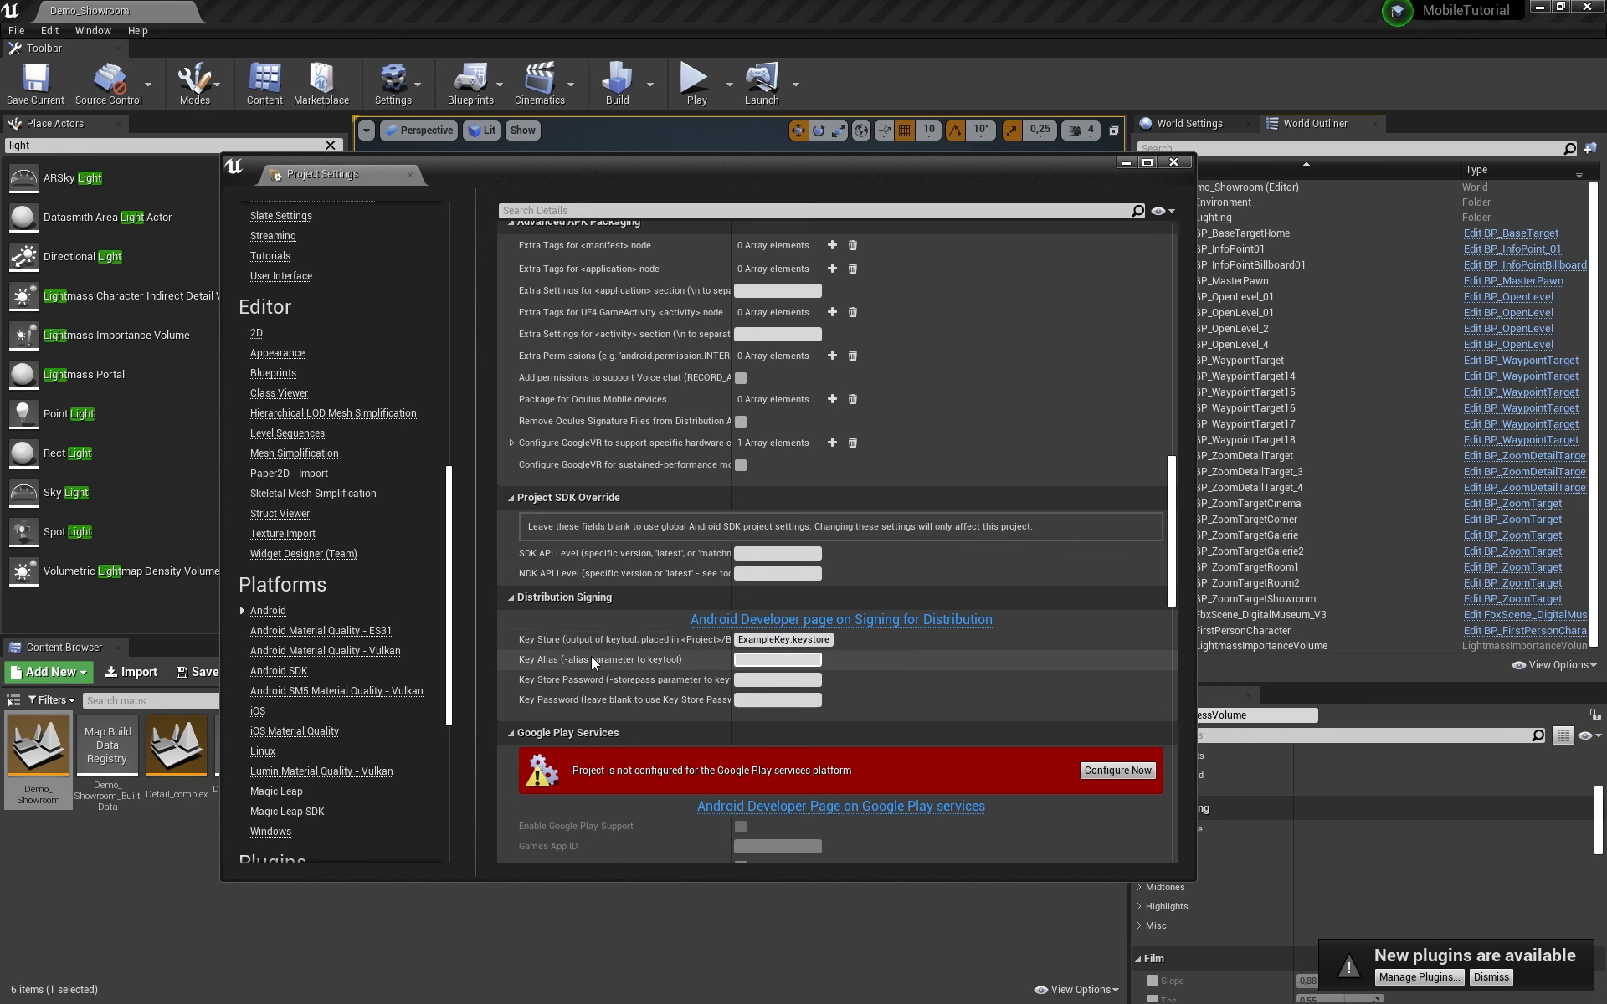
type("MyKey")
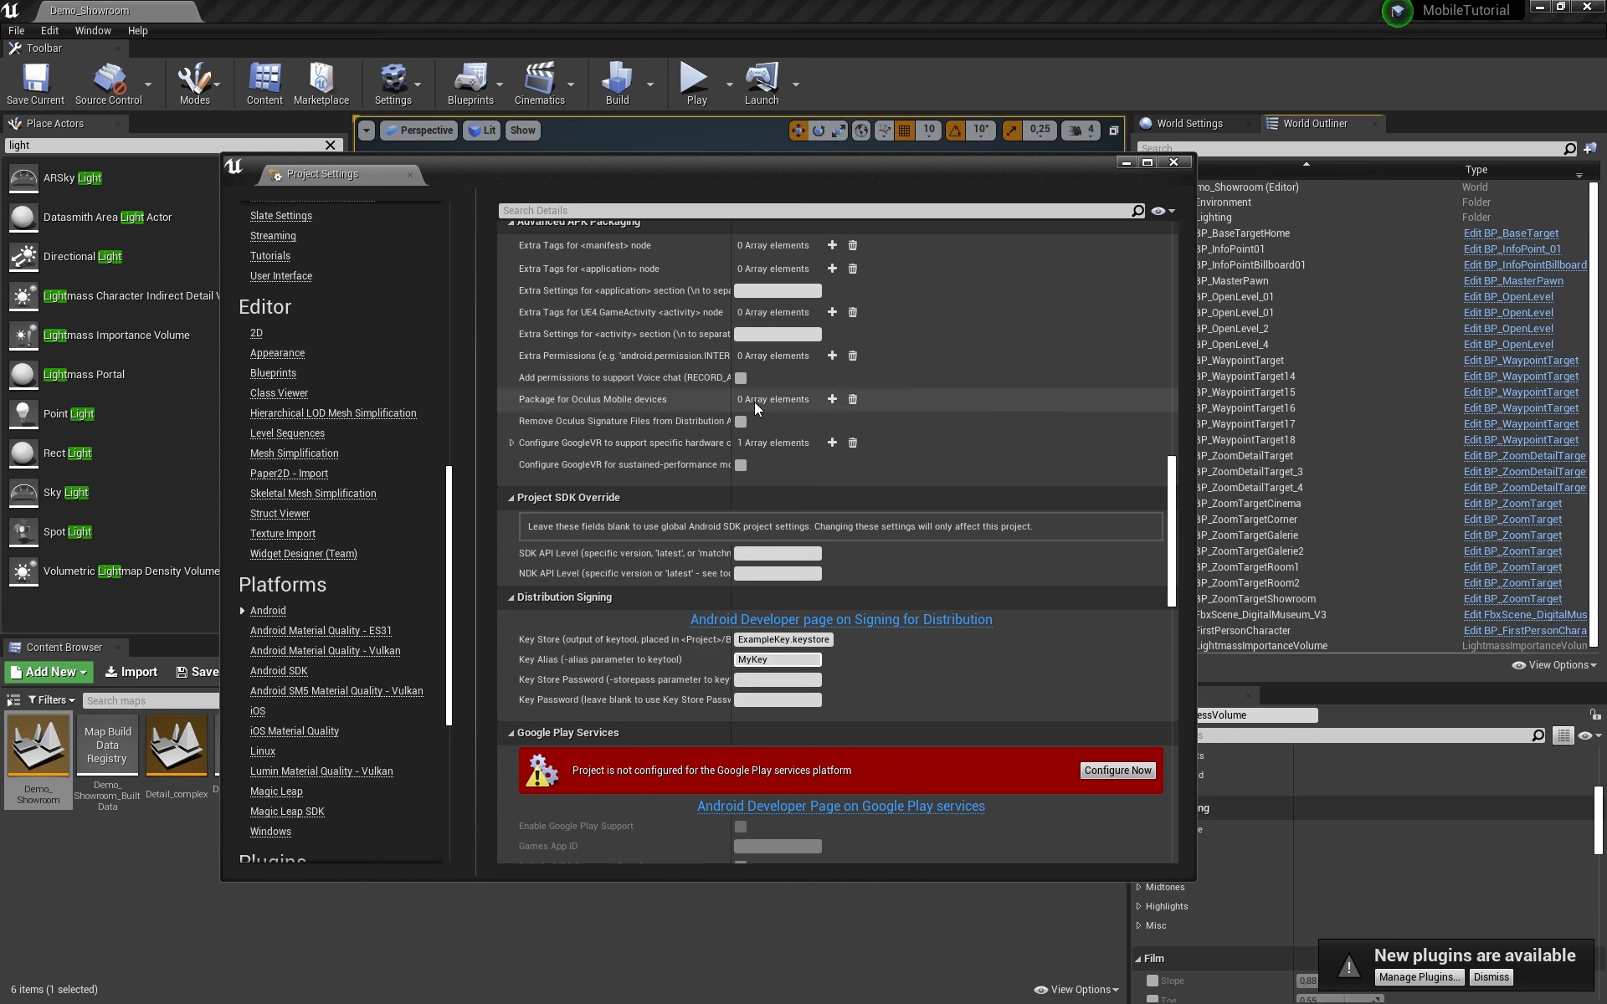
Step: Enter the keystore password in the Key Store Password field
scroll(735, 501, "down", 1)
left_click(748, 652)
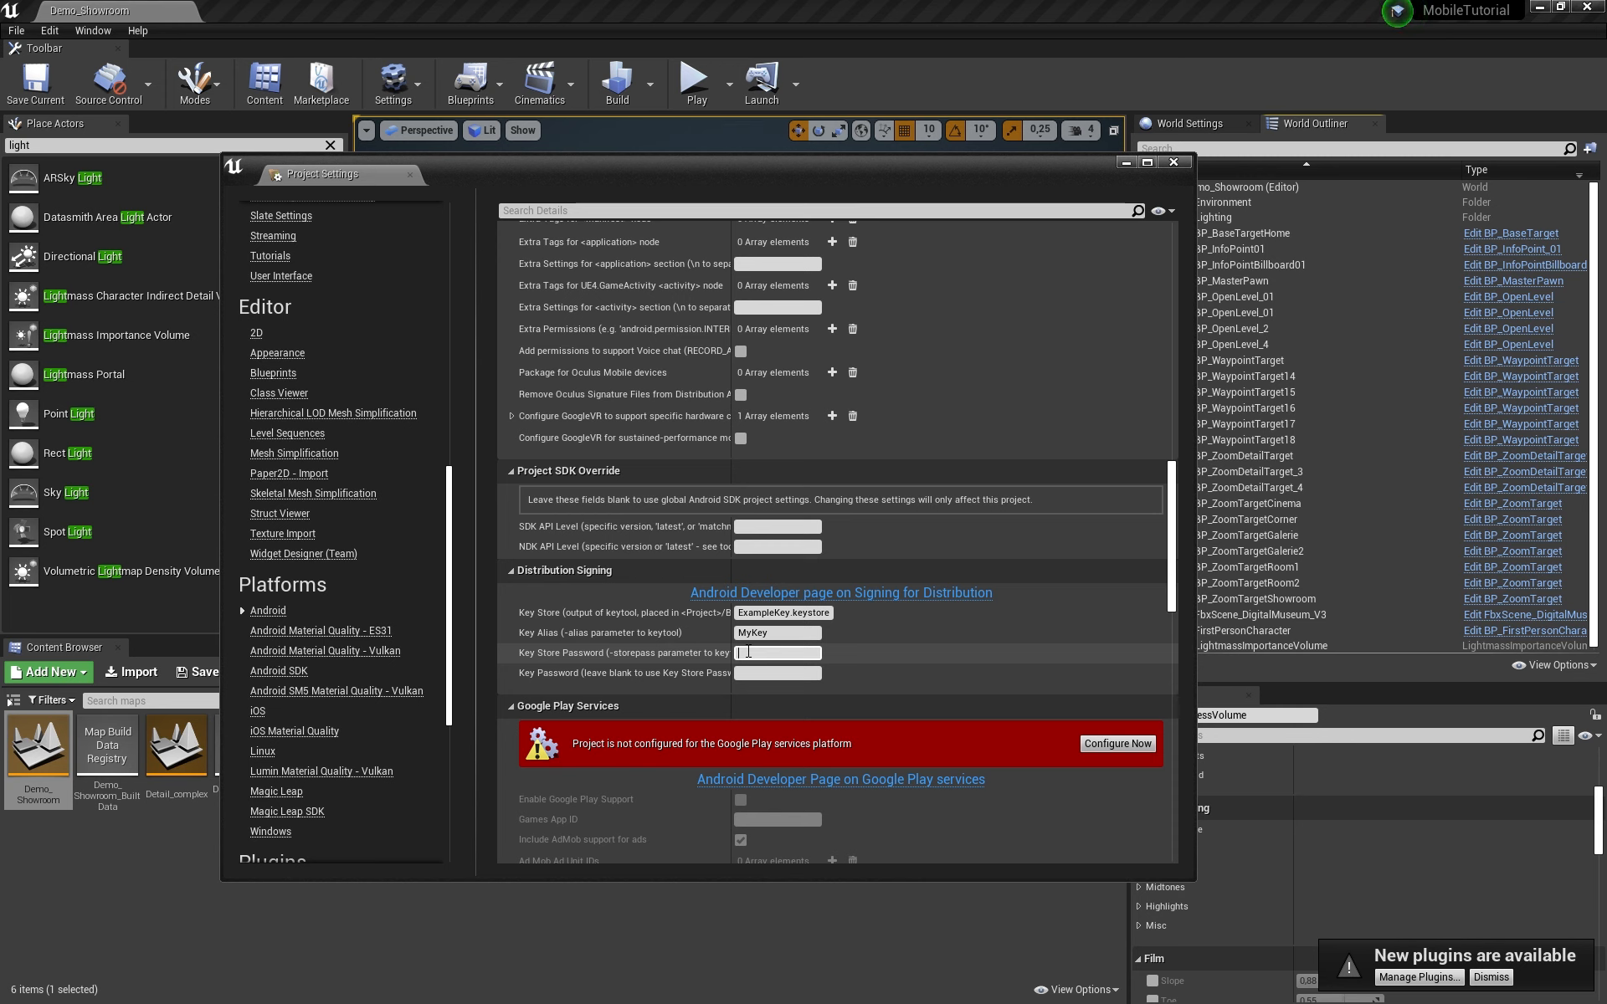
type("123pass")
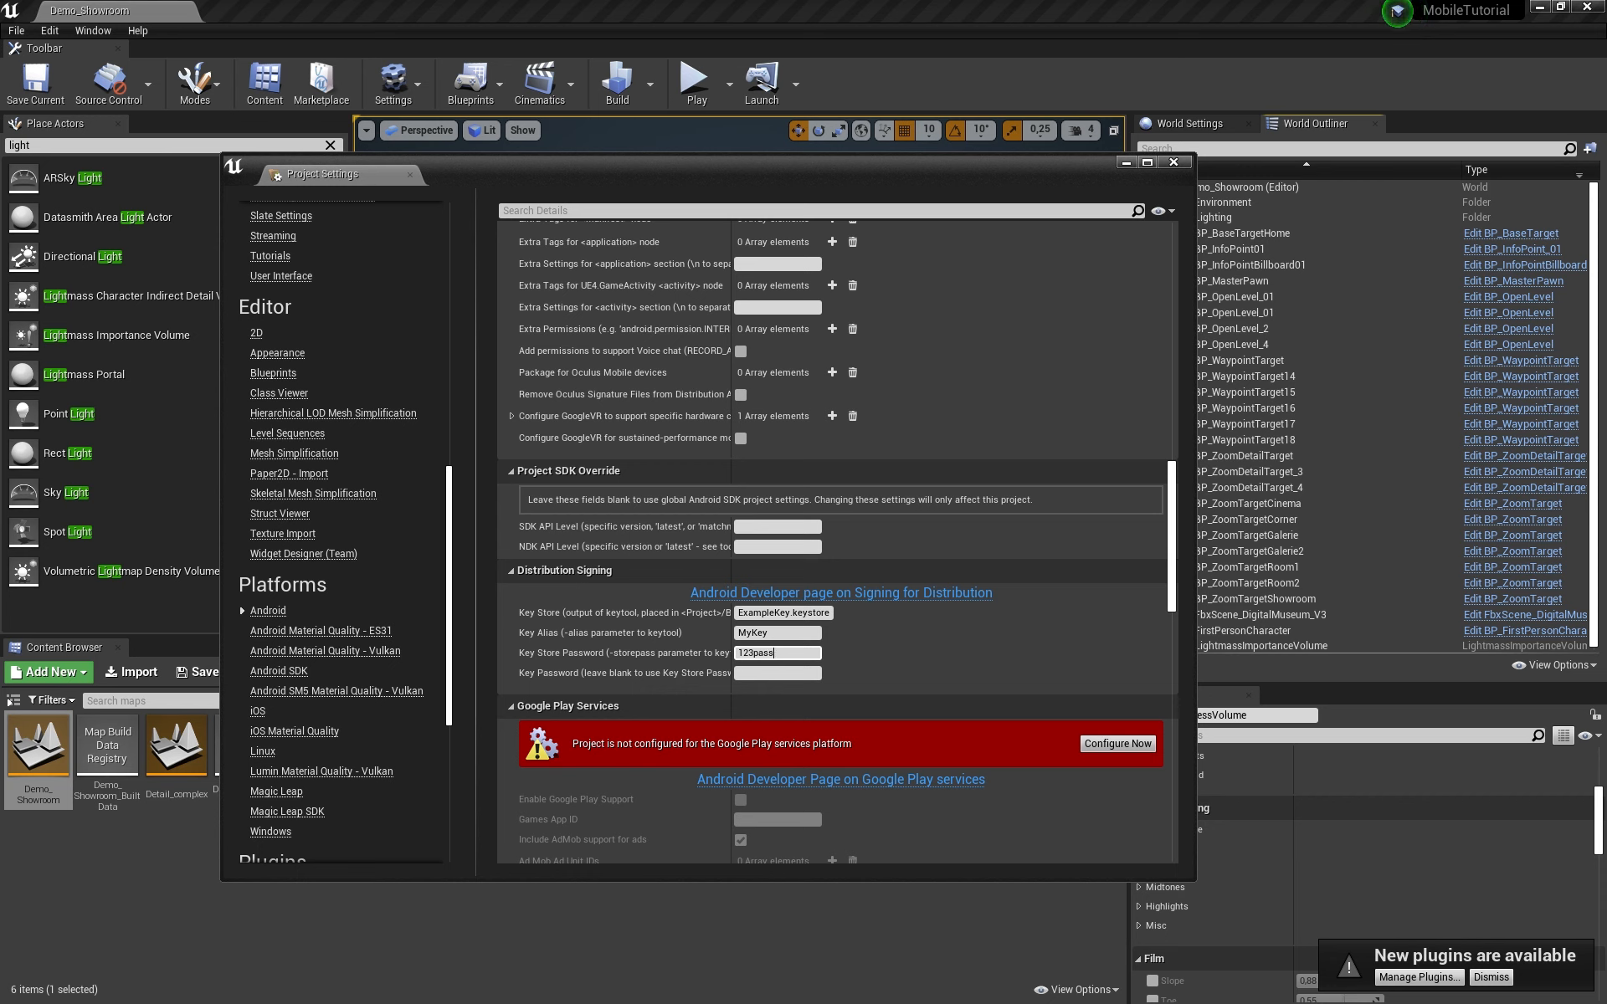
type("word")
left_click(745, 672)
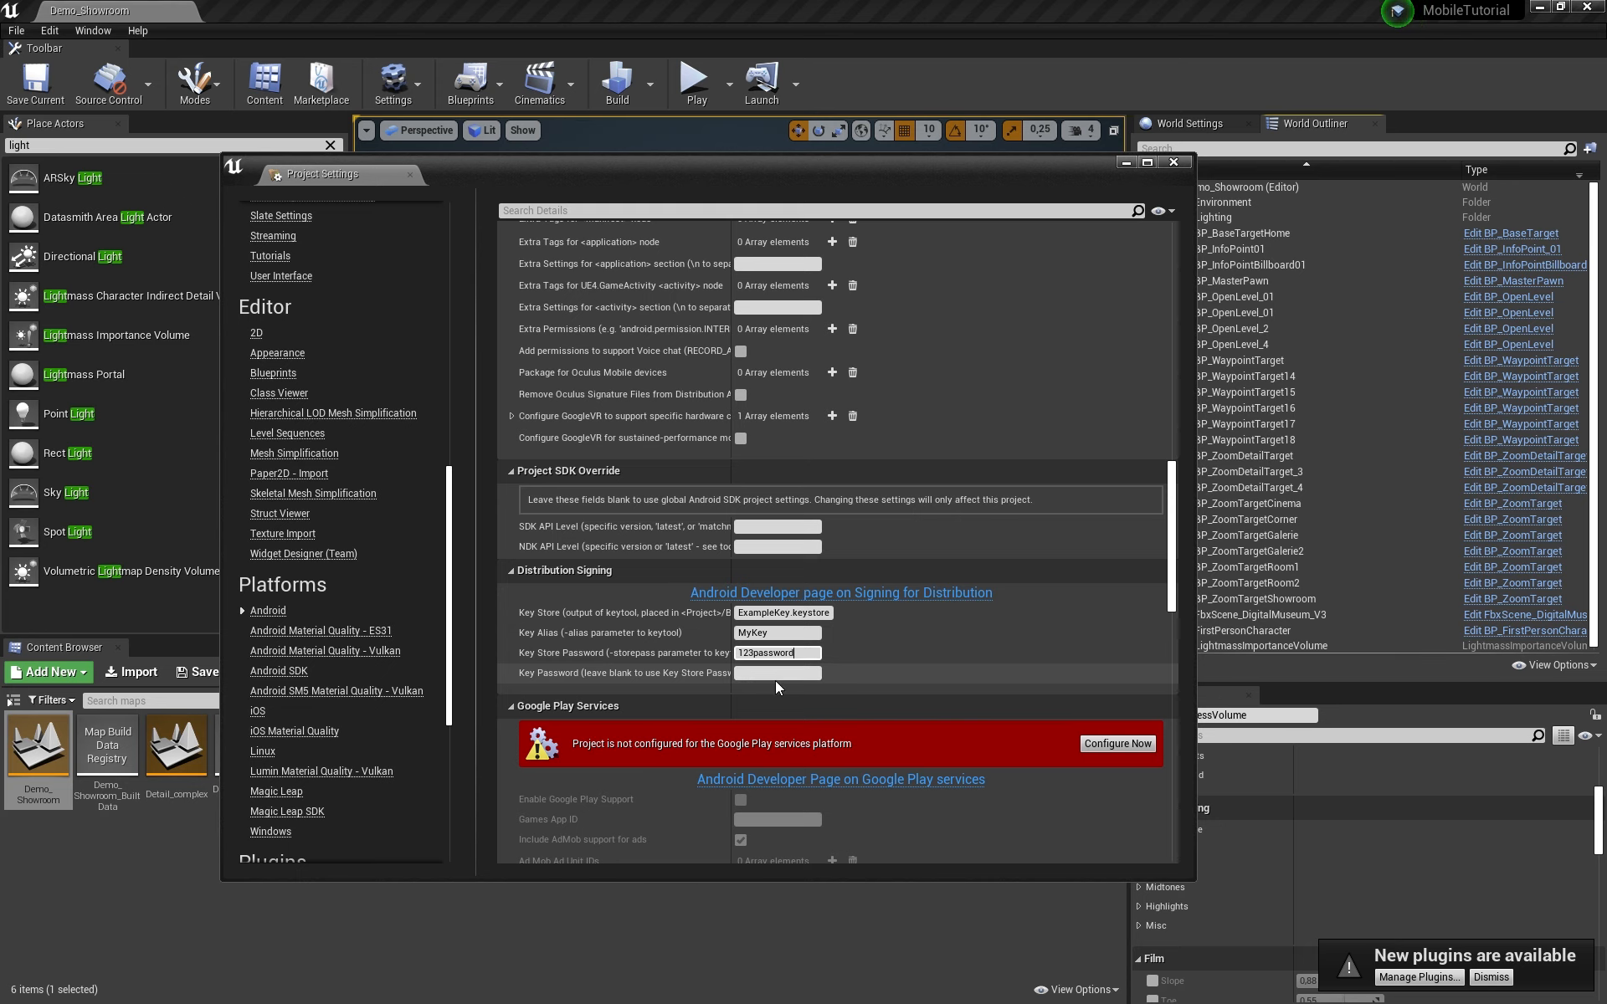
scroll(985, 575, "down", 8)
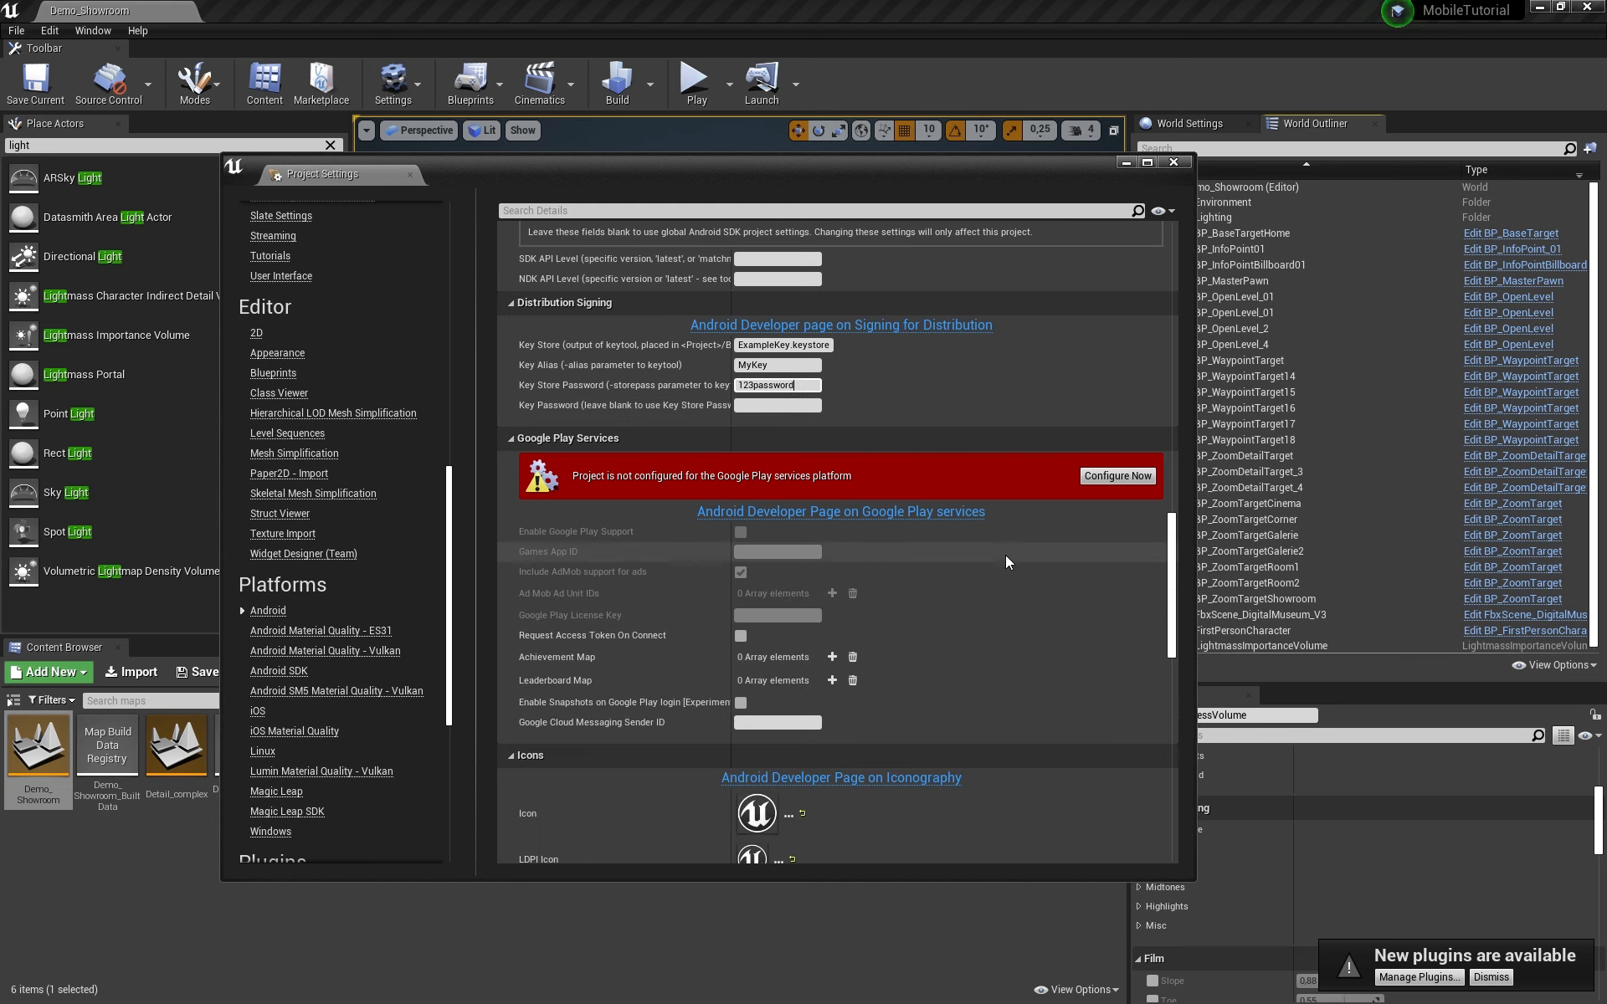
scroll(1002, 546, "up", 3)
left_click_drag(656, 174, 635, 180)
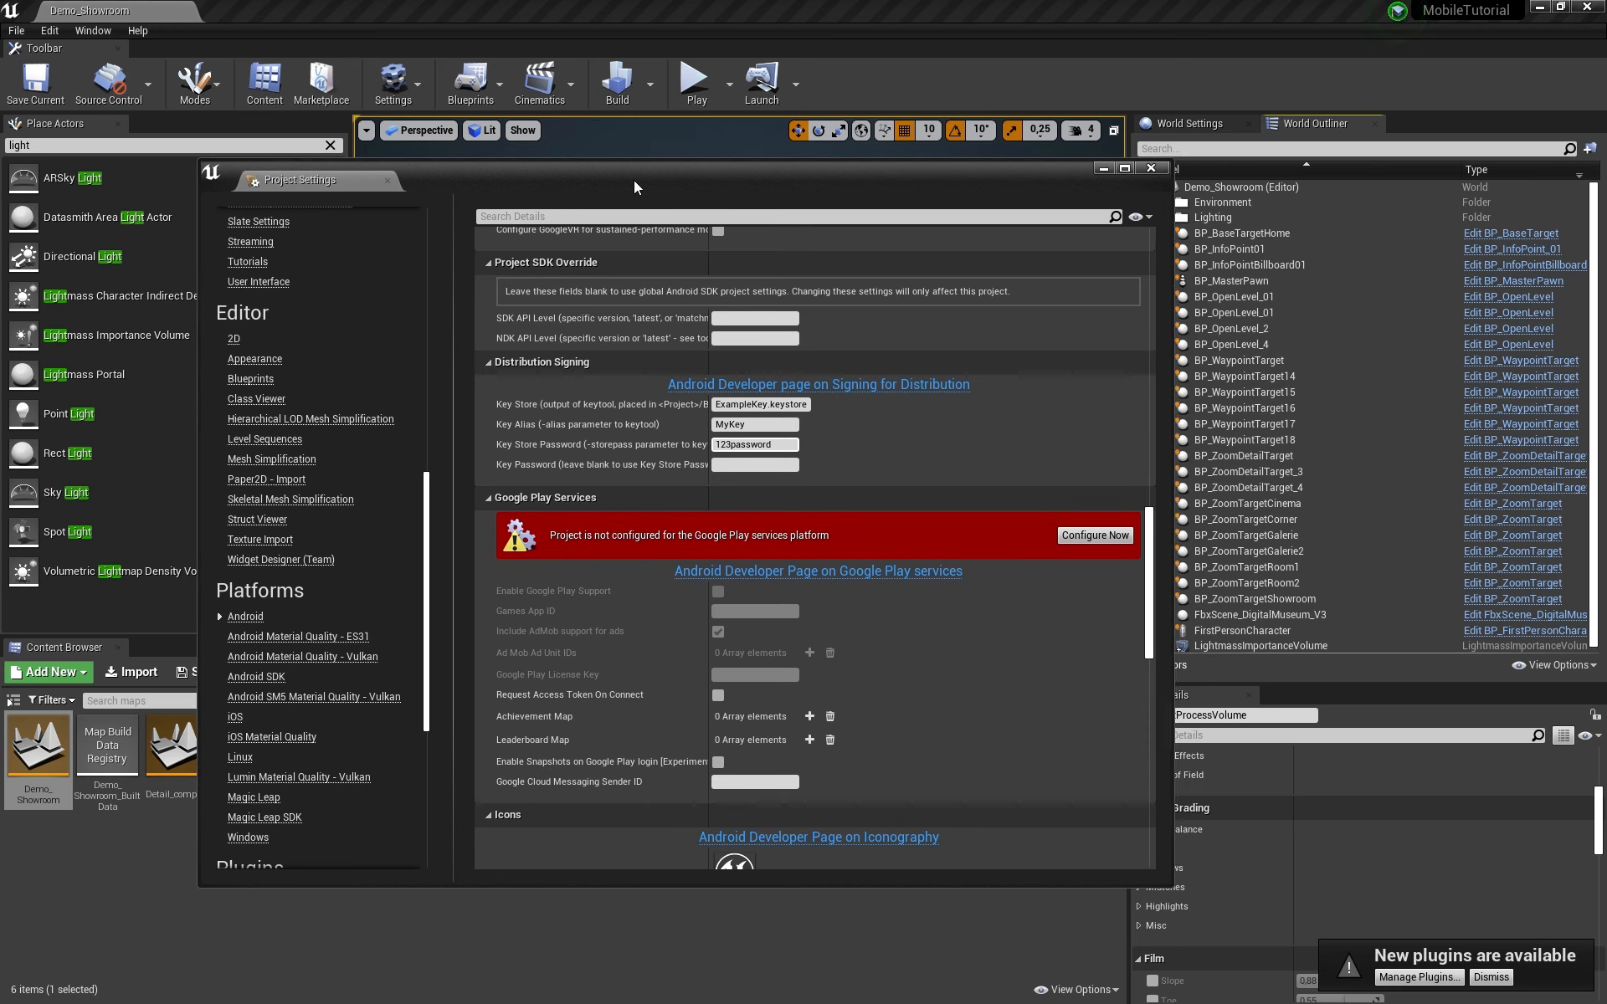
left_click(17, 31)
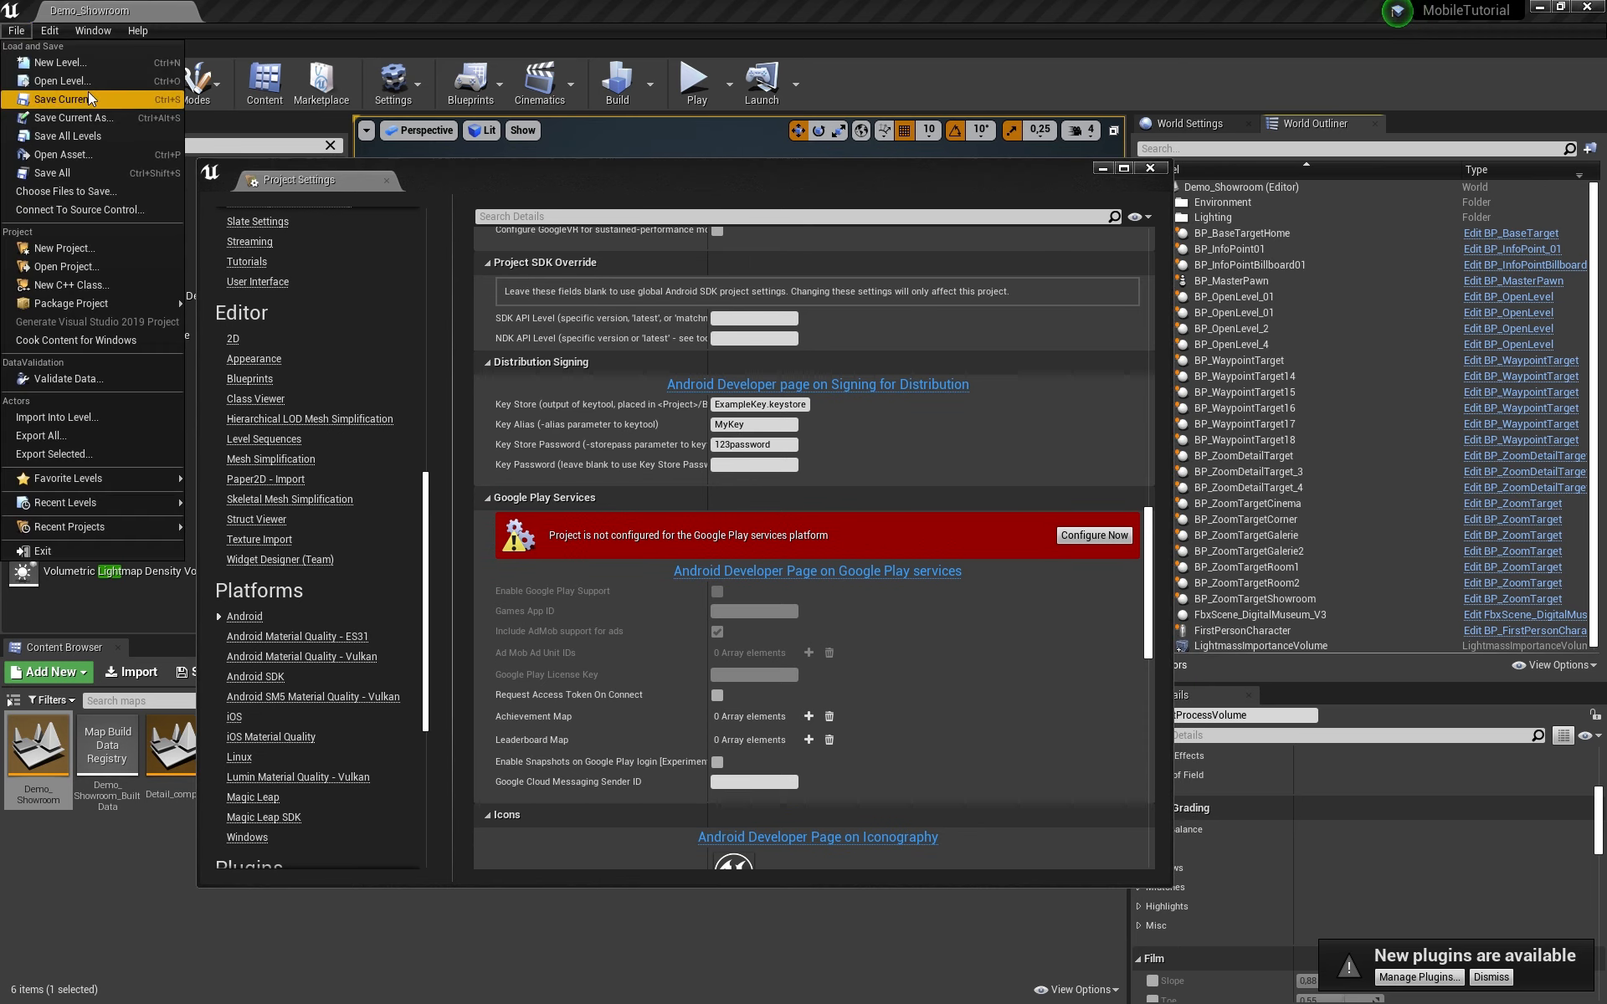
Step: Save all levels and start a Play-in-Editor session of the showroom
left_click(93, 137)
left_click_drag(631, 179, 616, 264)
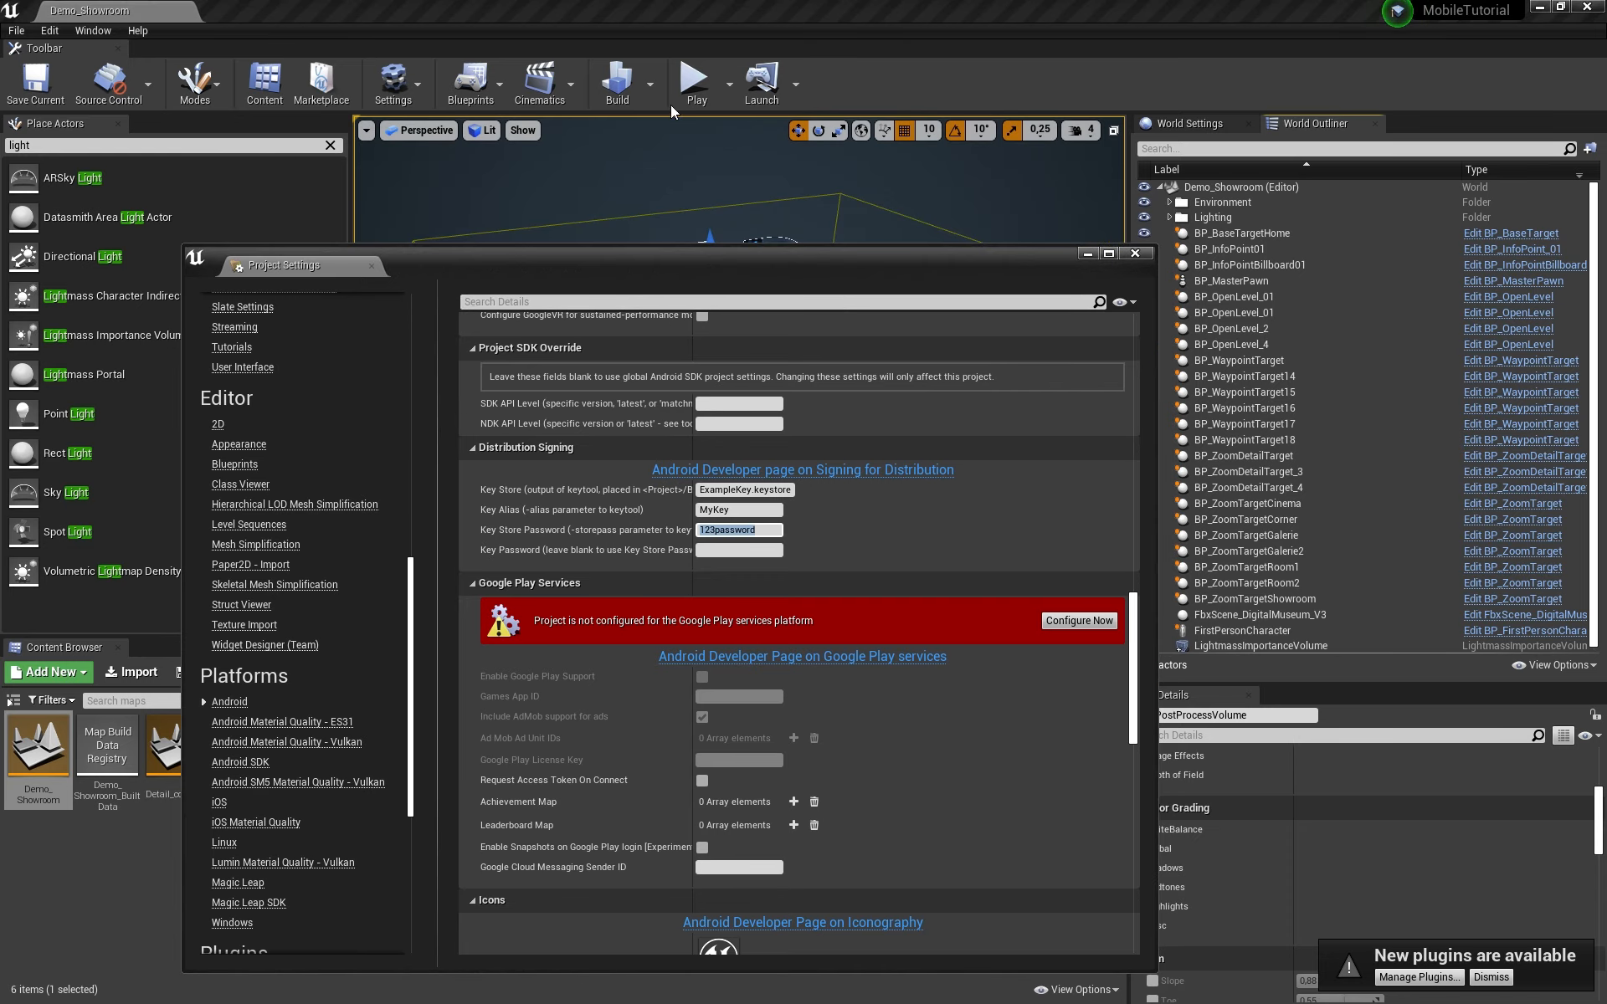
left_click(693, 84)
left_click_drag(897, 259, 917, 621)
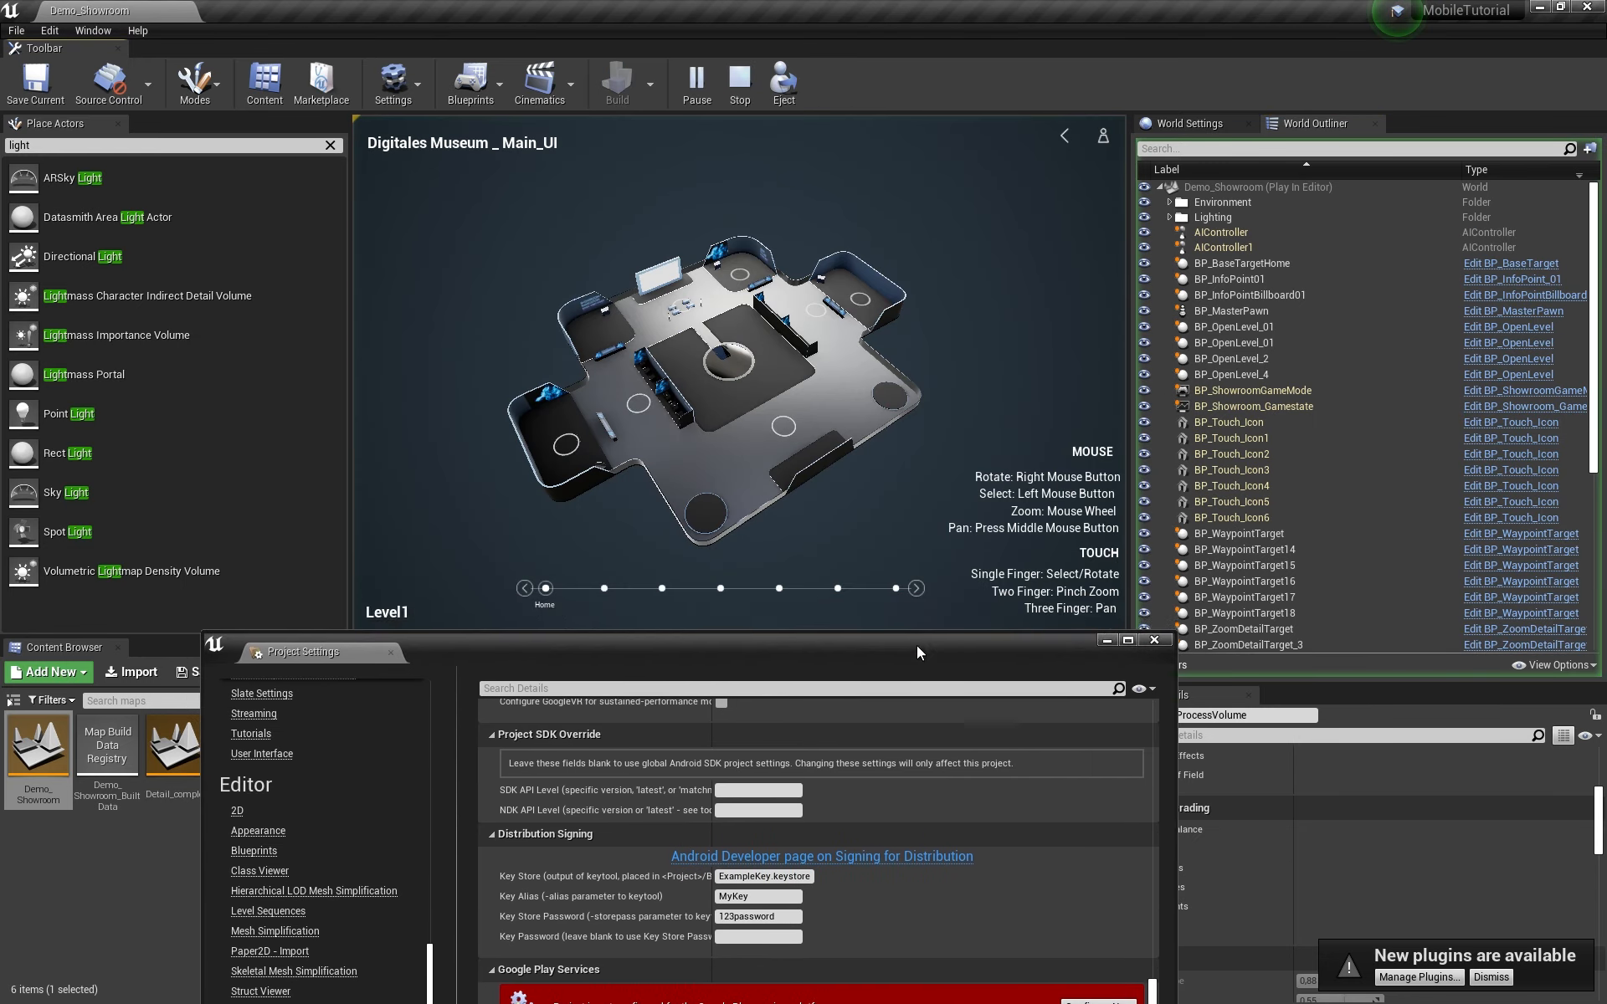
Step: Fly the preview camera to the gallery, the map thumbnail wall, and back to the overview
left_click(645, 426)
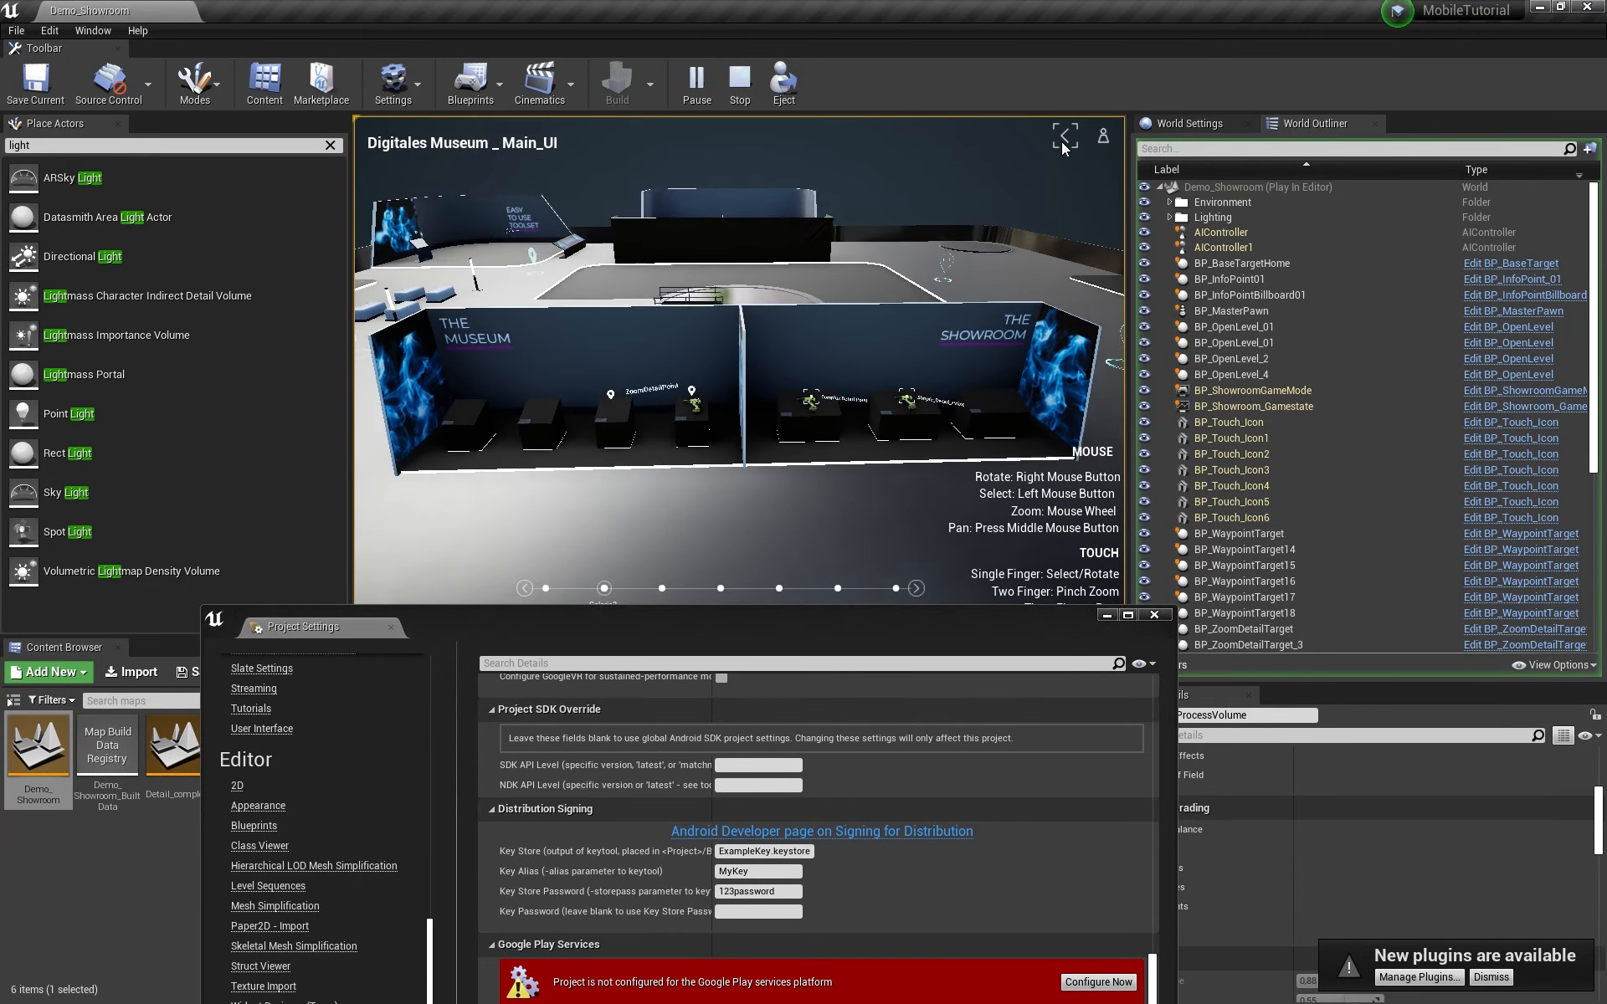
left_click(1062, 137)
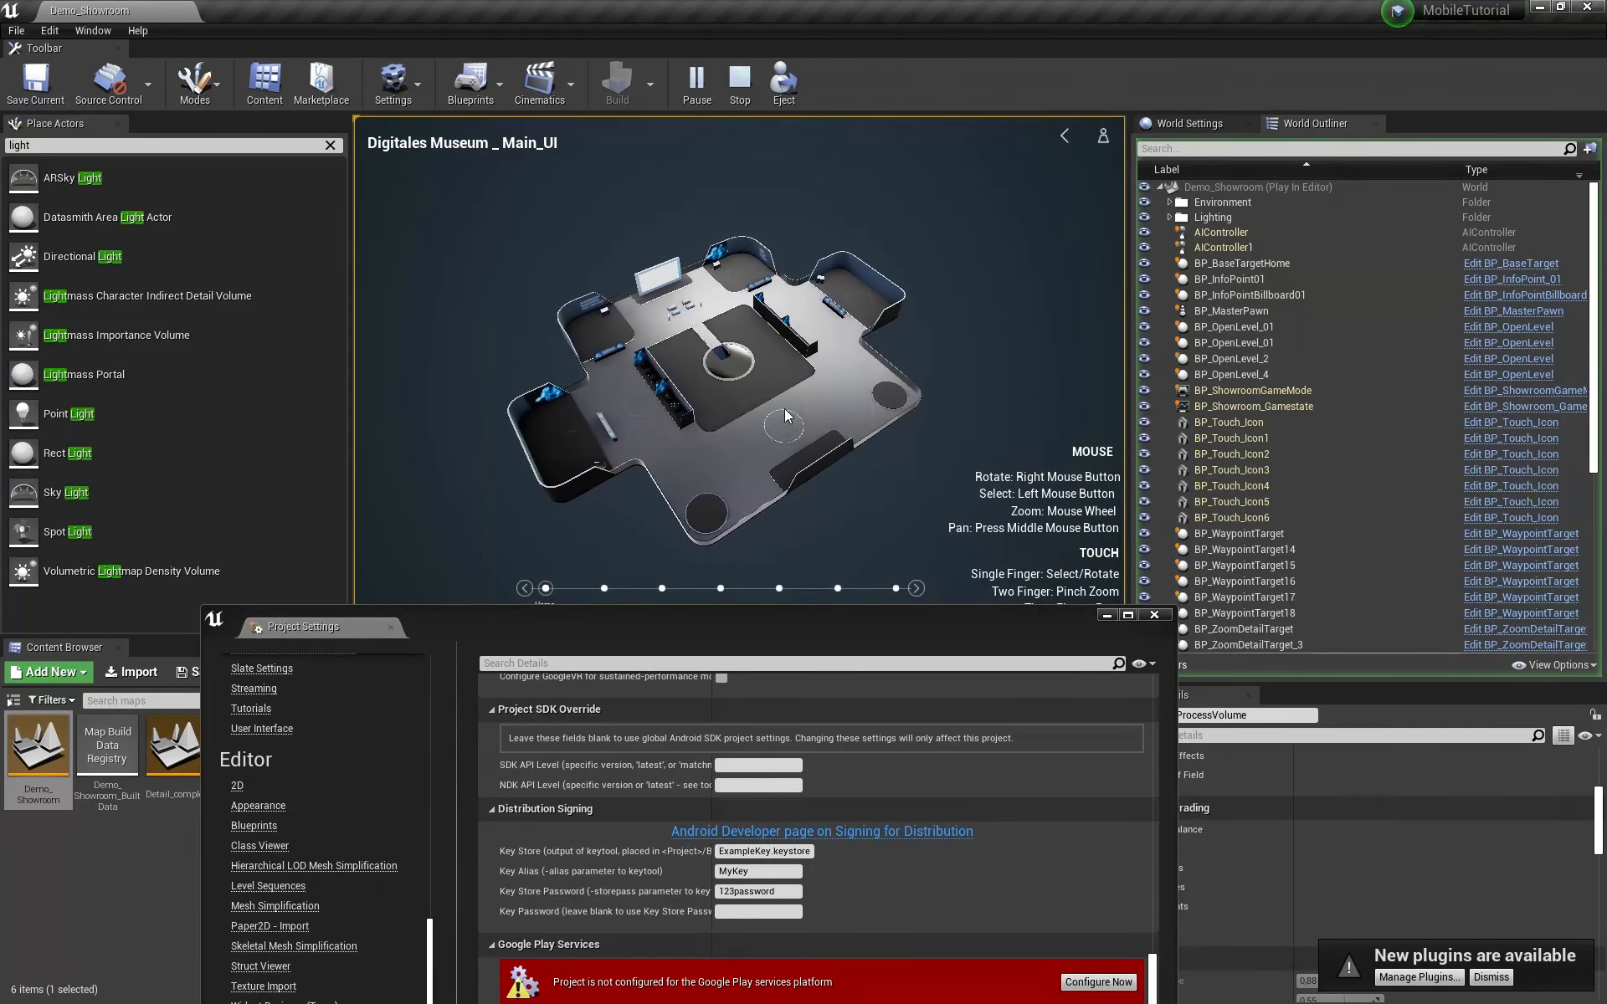
left_click(796, 428)
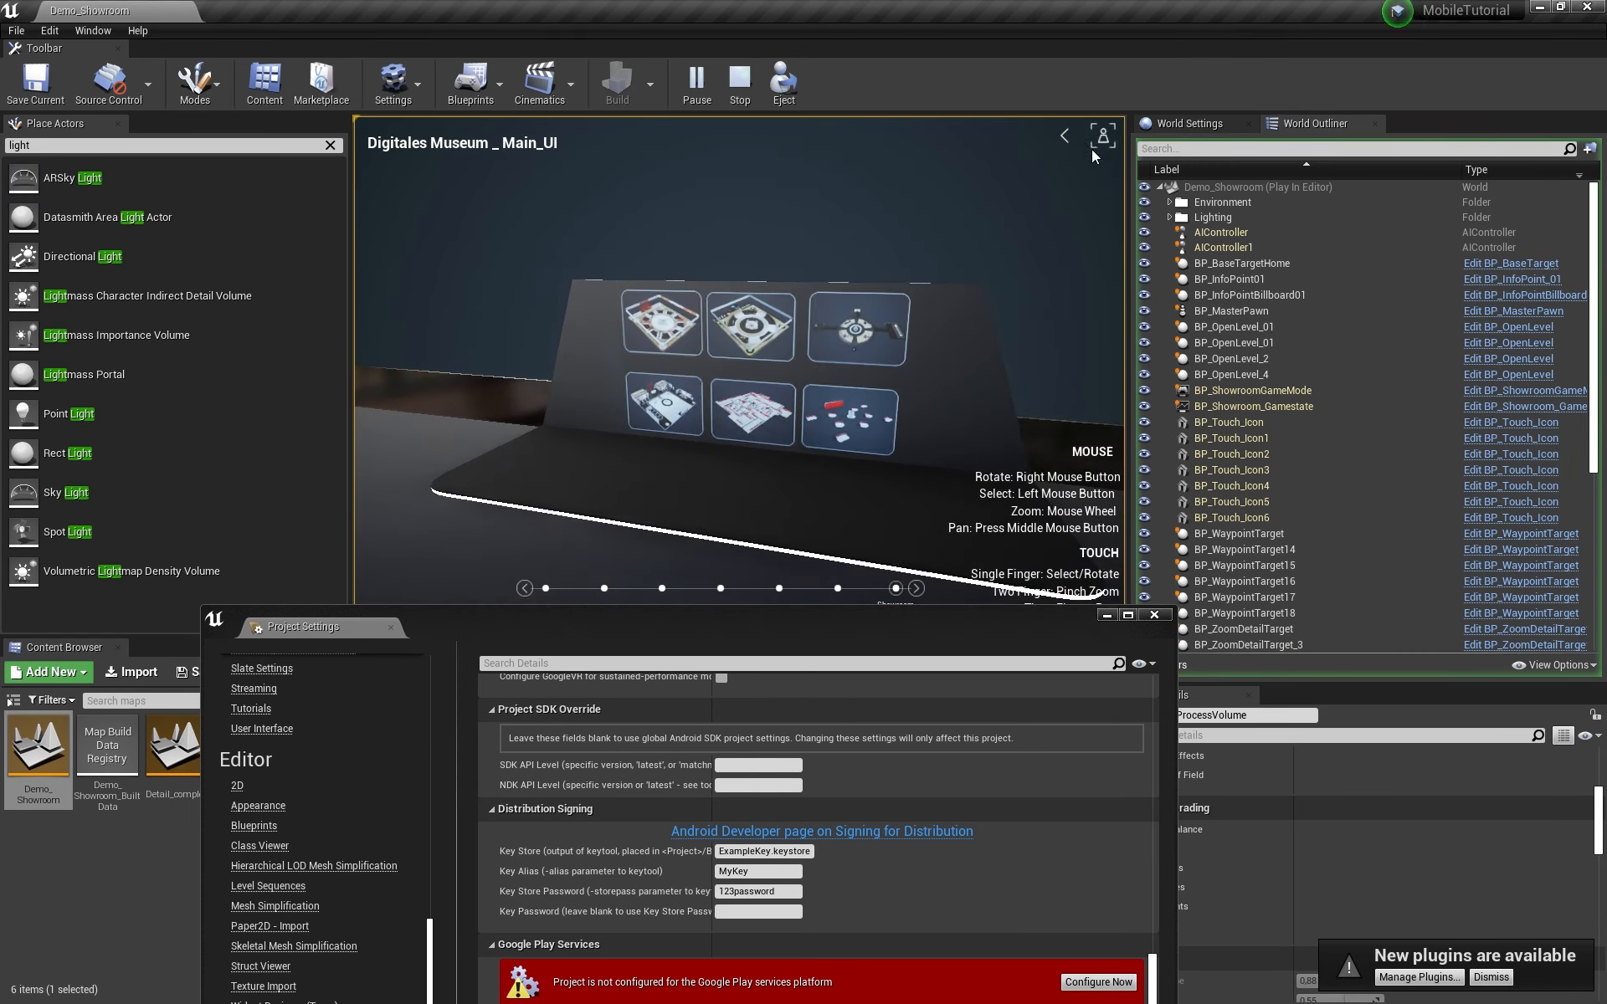
left_click(1064, 136)
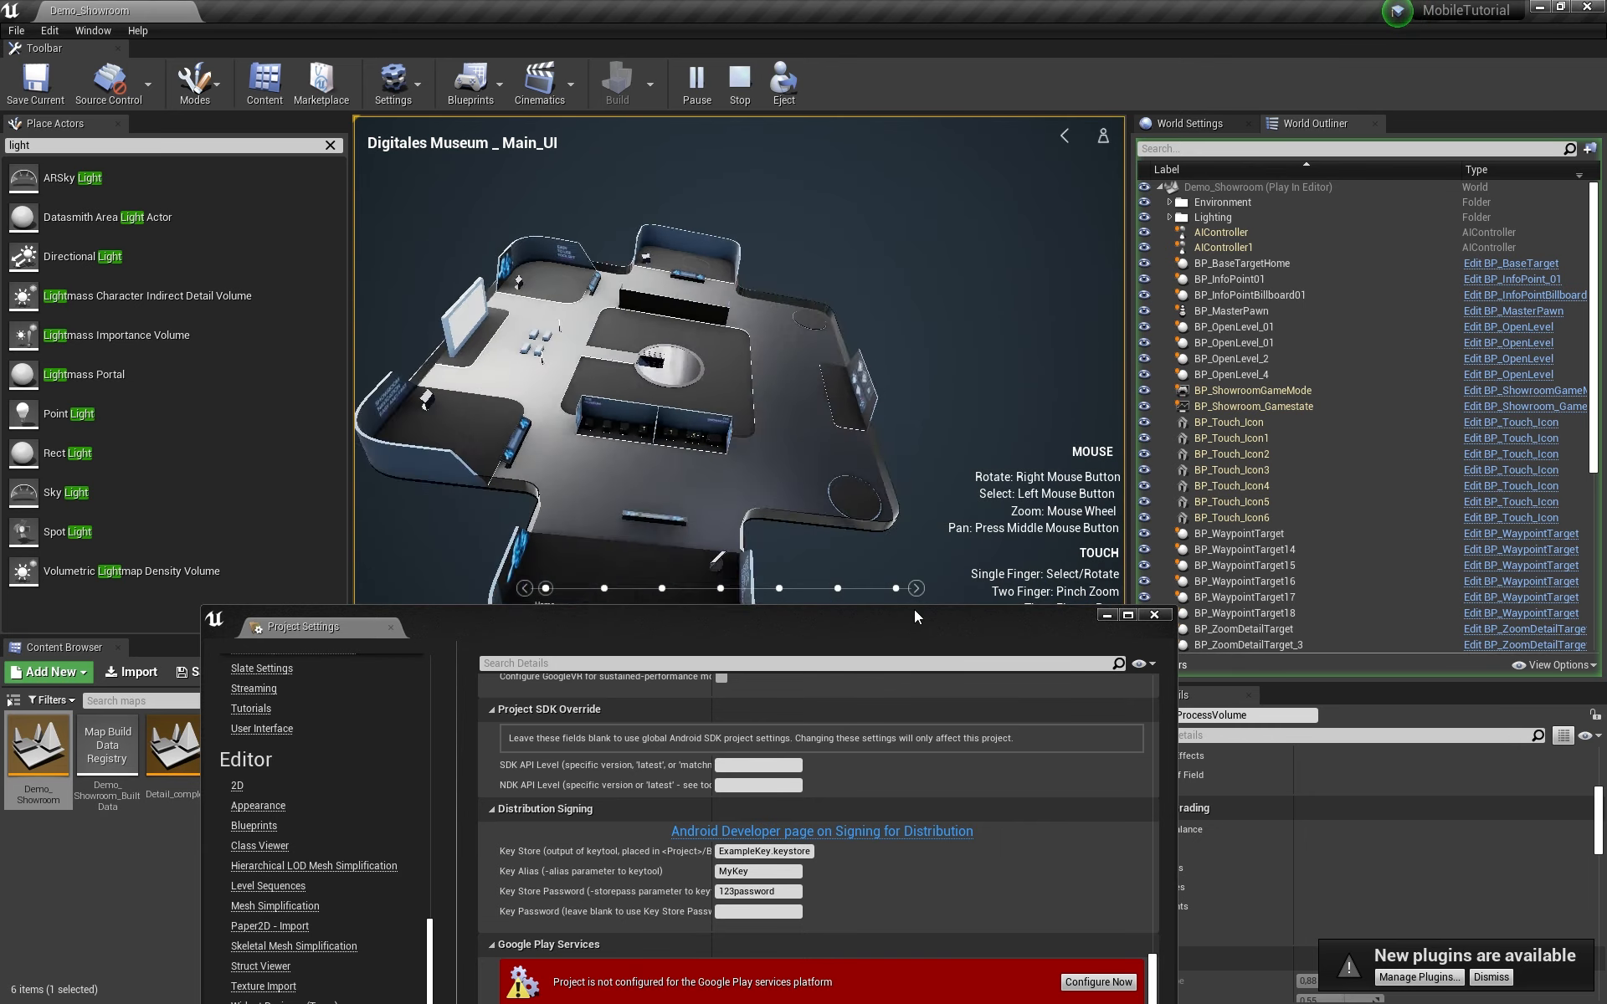
left_click_drag(914, 611, 933, 321)
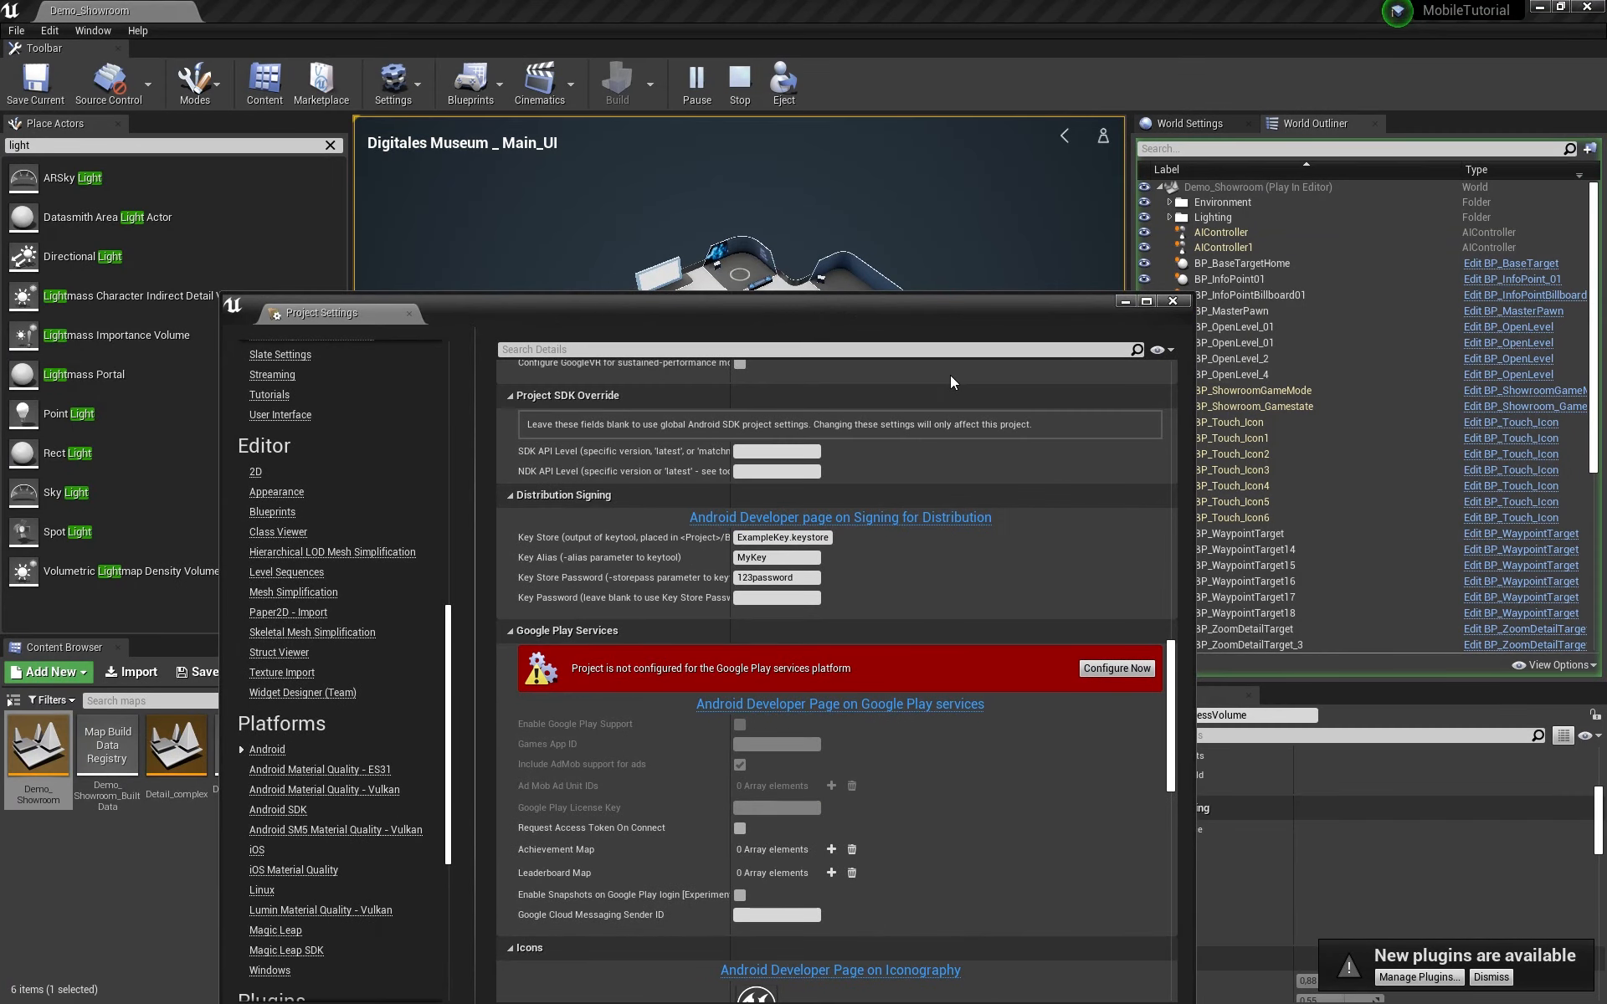
left_click_drag(446, 694, 449, 800)
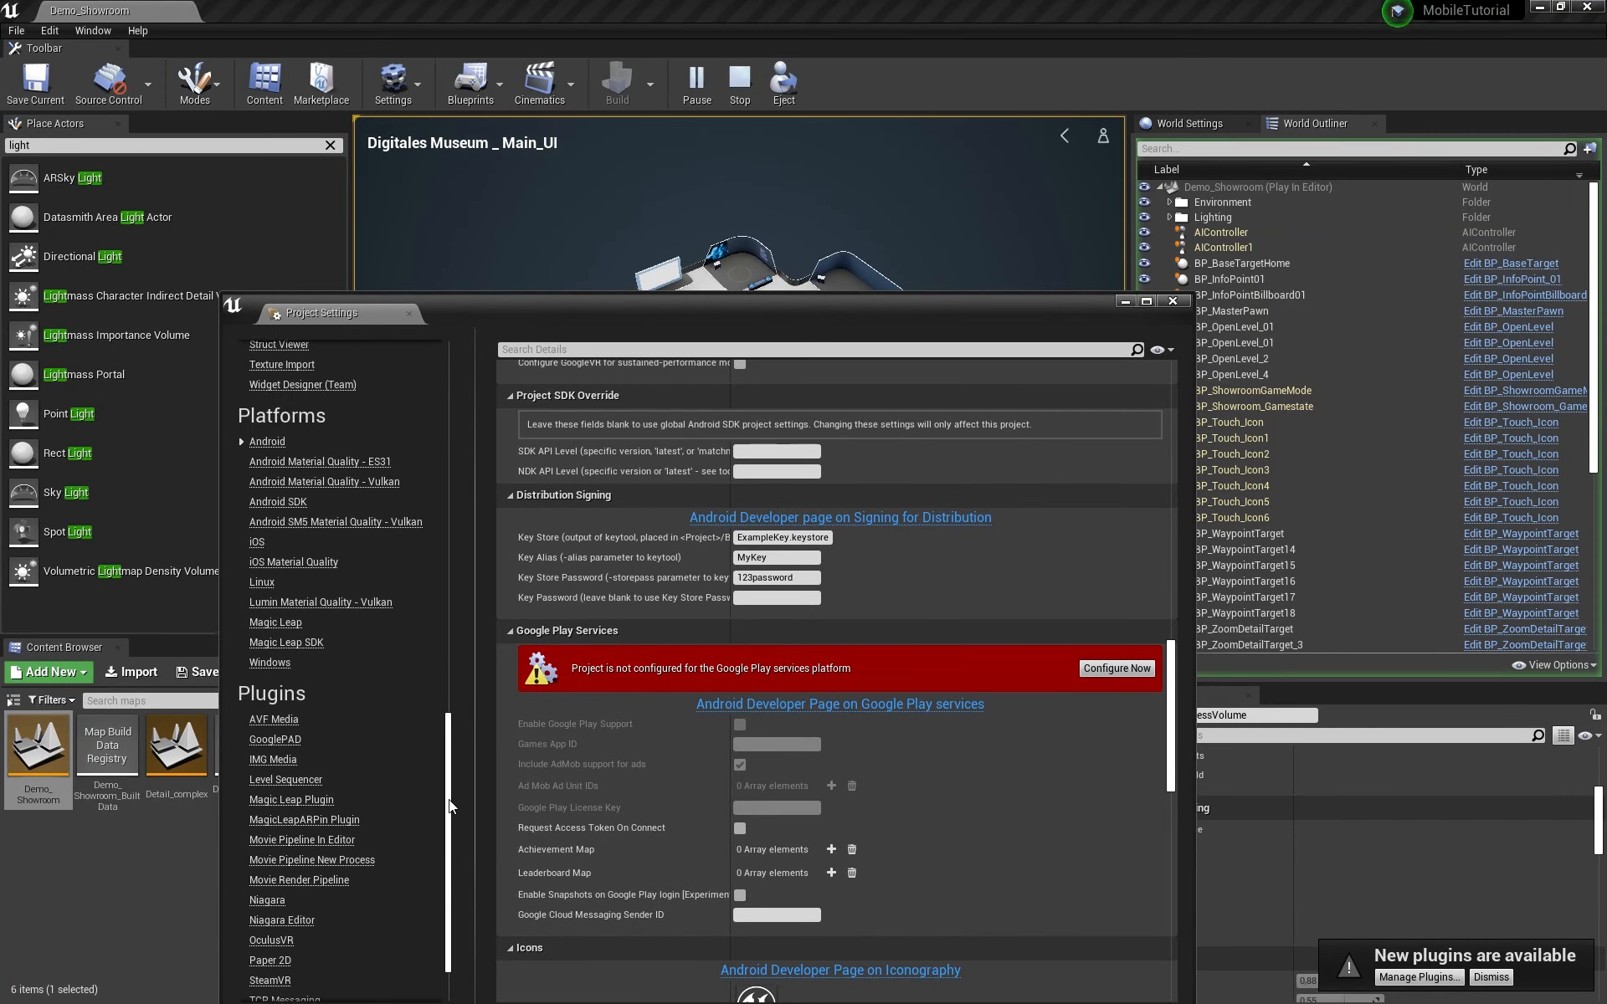
left_click_drag(488, 318, 479, 178)
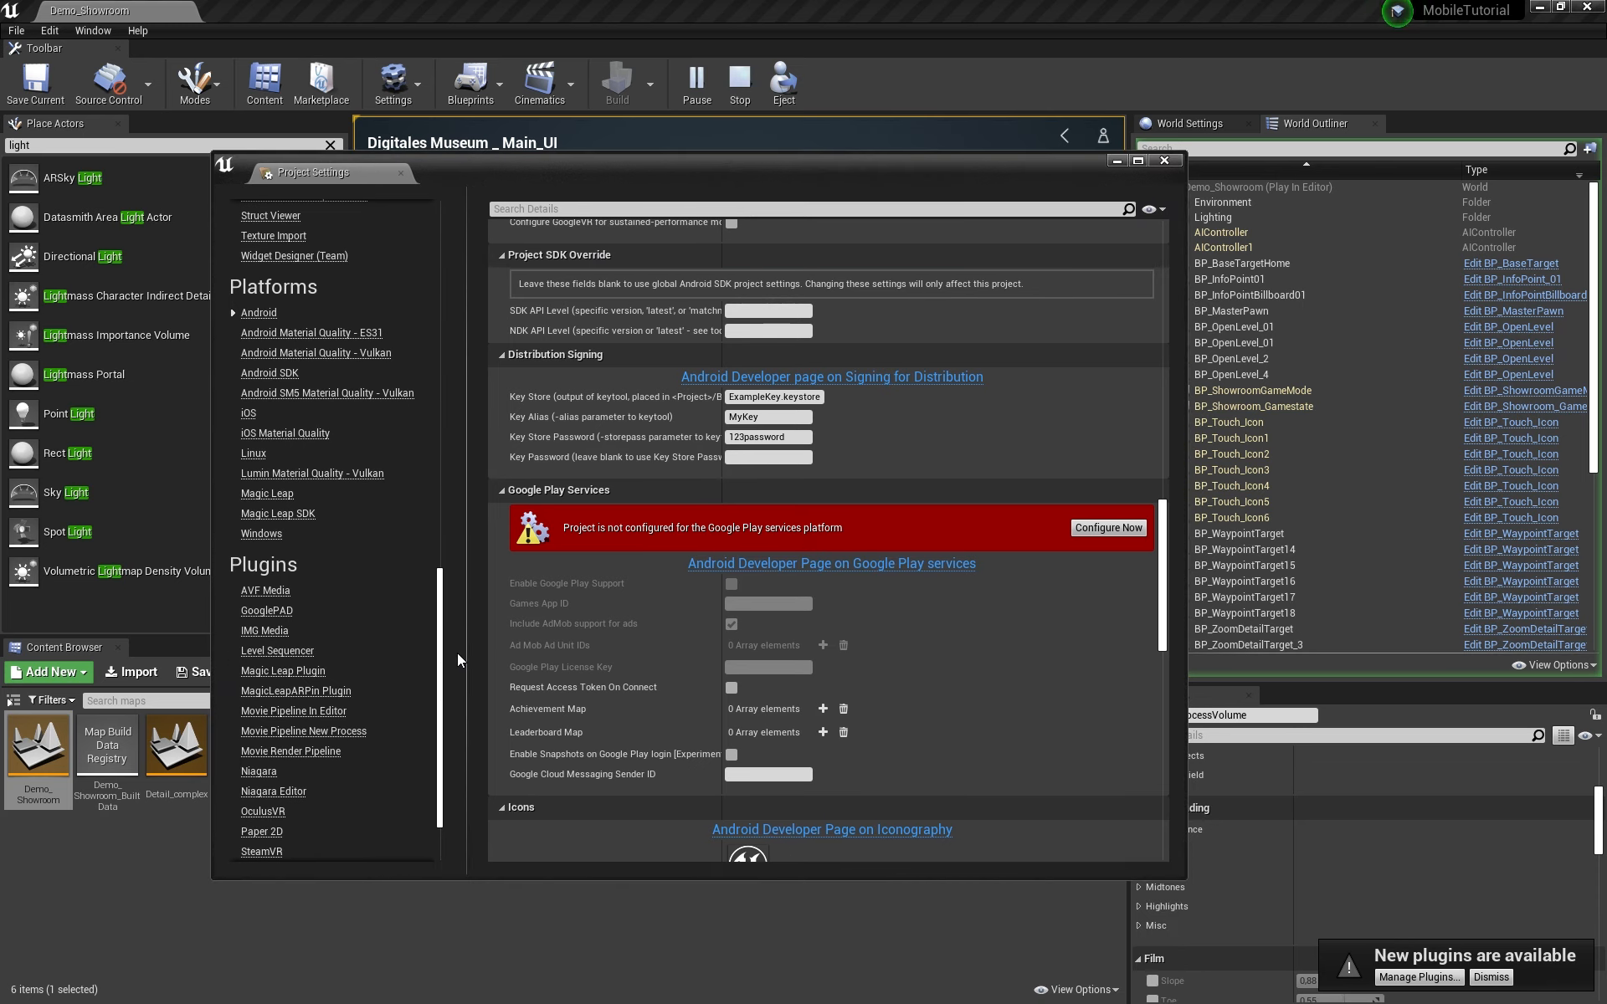
scroll(434, 752, "down", 3)
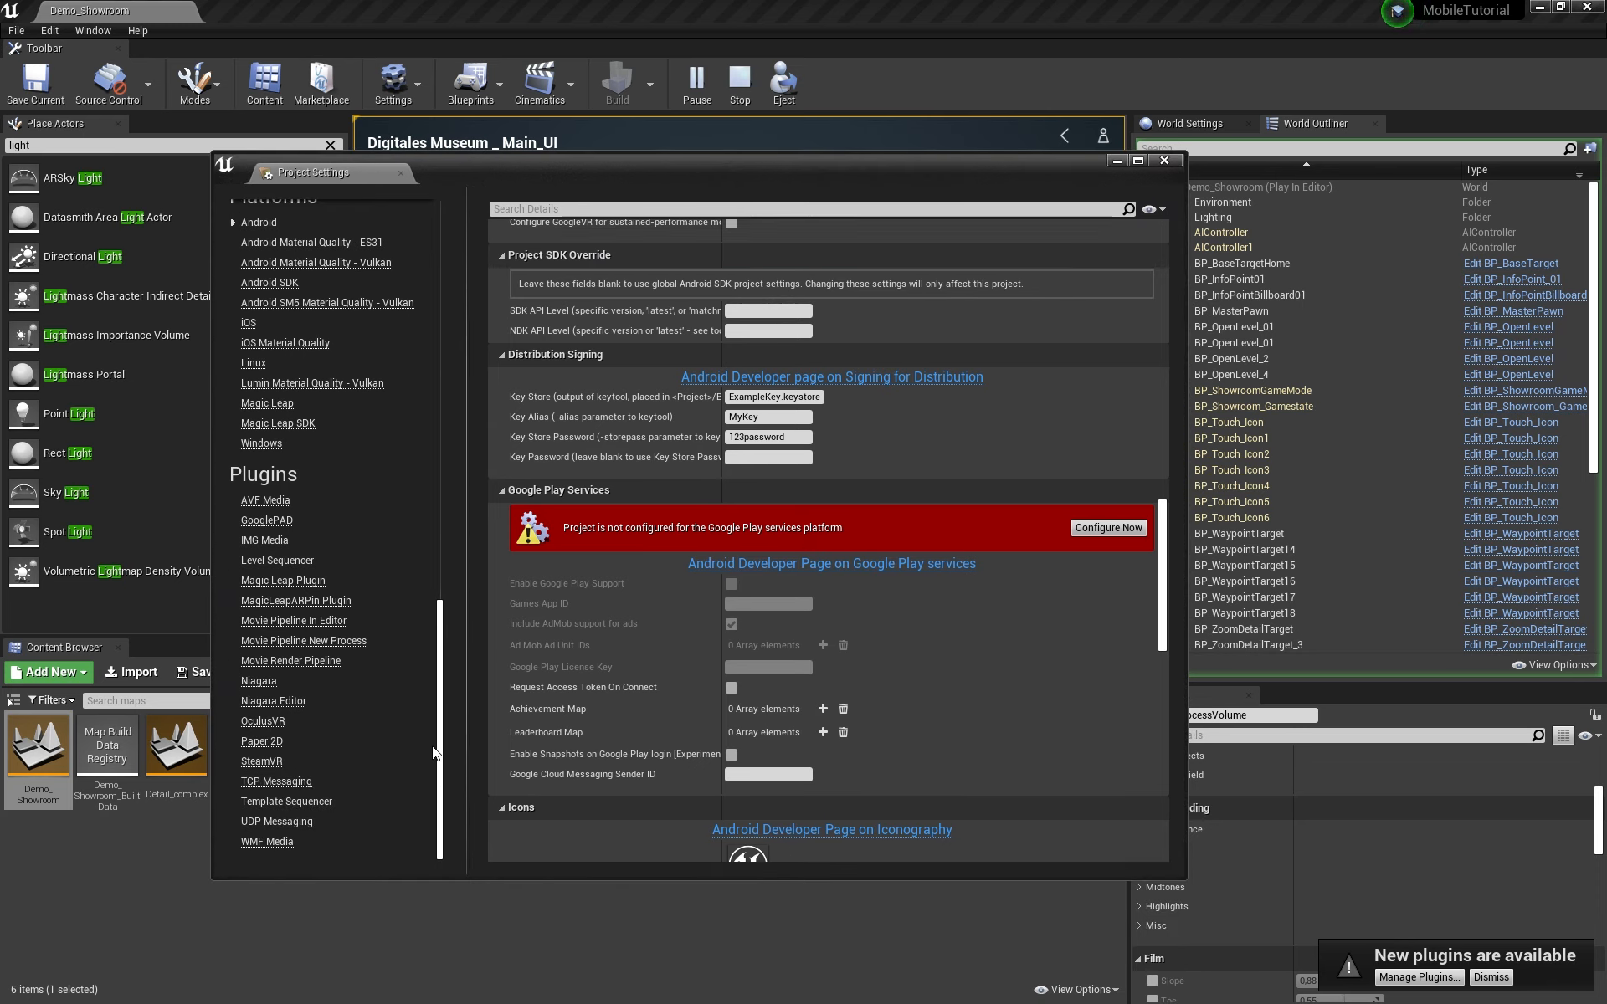
scroll(1006, 765, "down", 1)
scroll(1001, 755, "up", 8)
scroll(1001, 756, "up", 10)
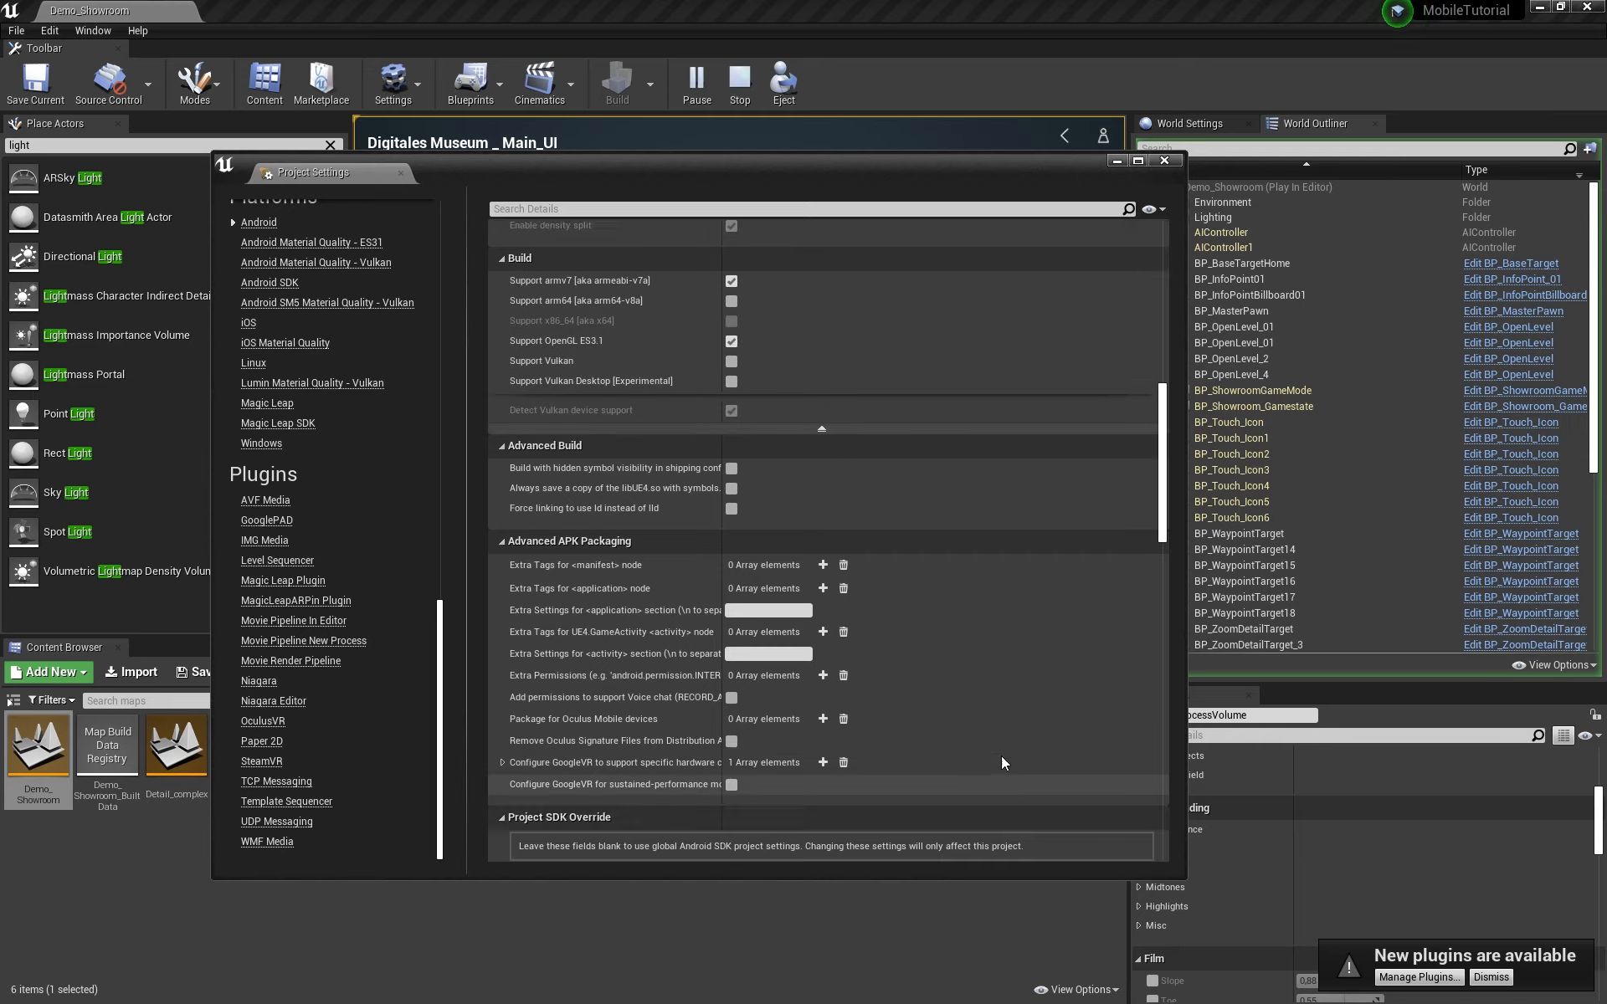
scroll(1001, 755, "up", 2)
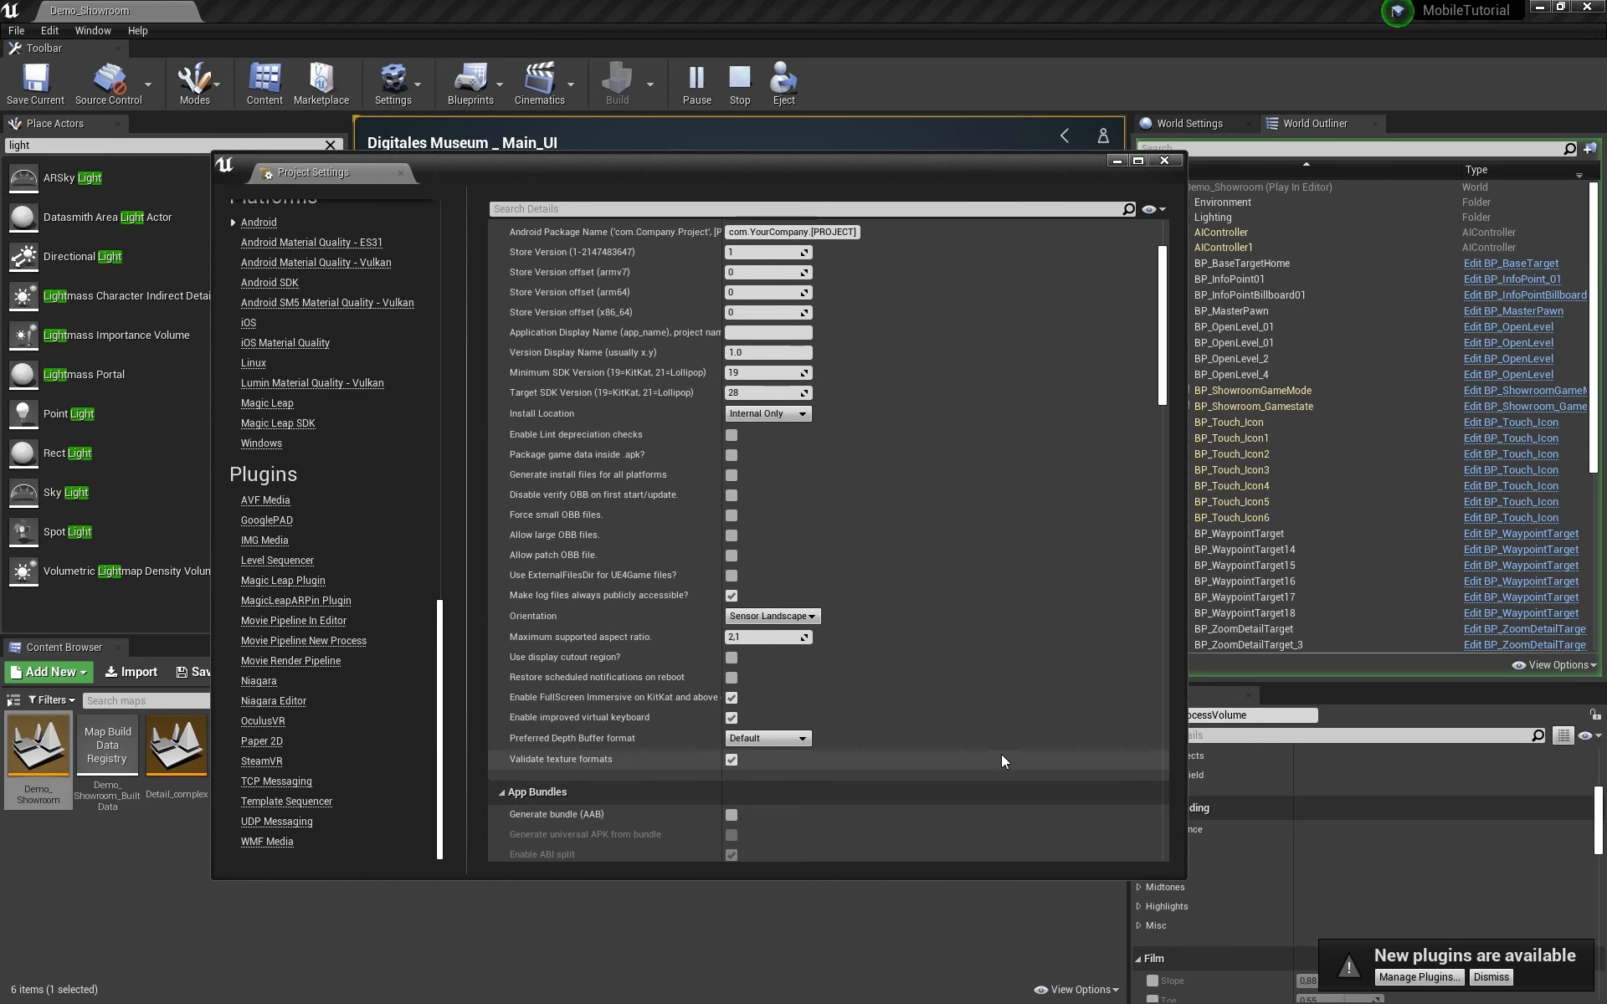
scroll(1007, 736, "up", 8)
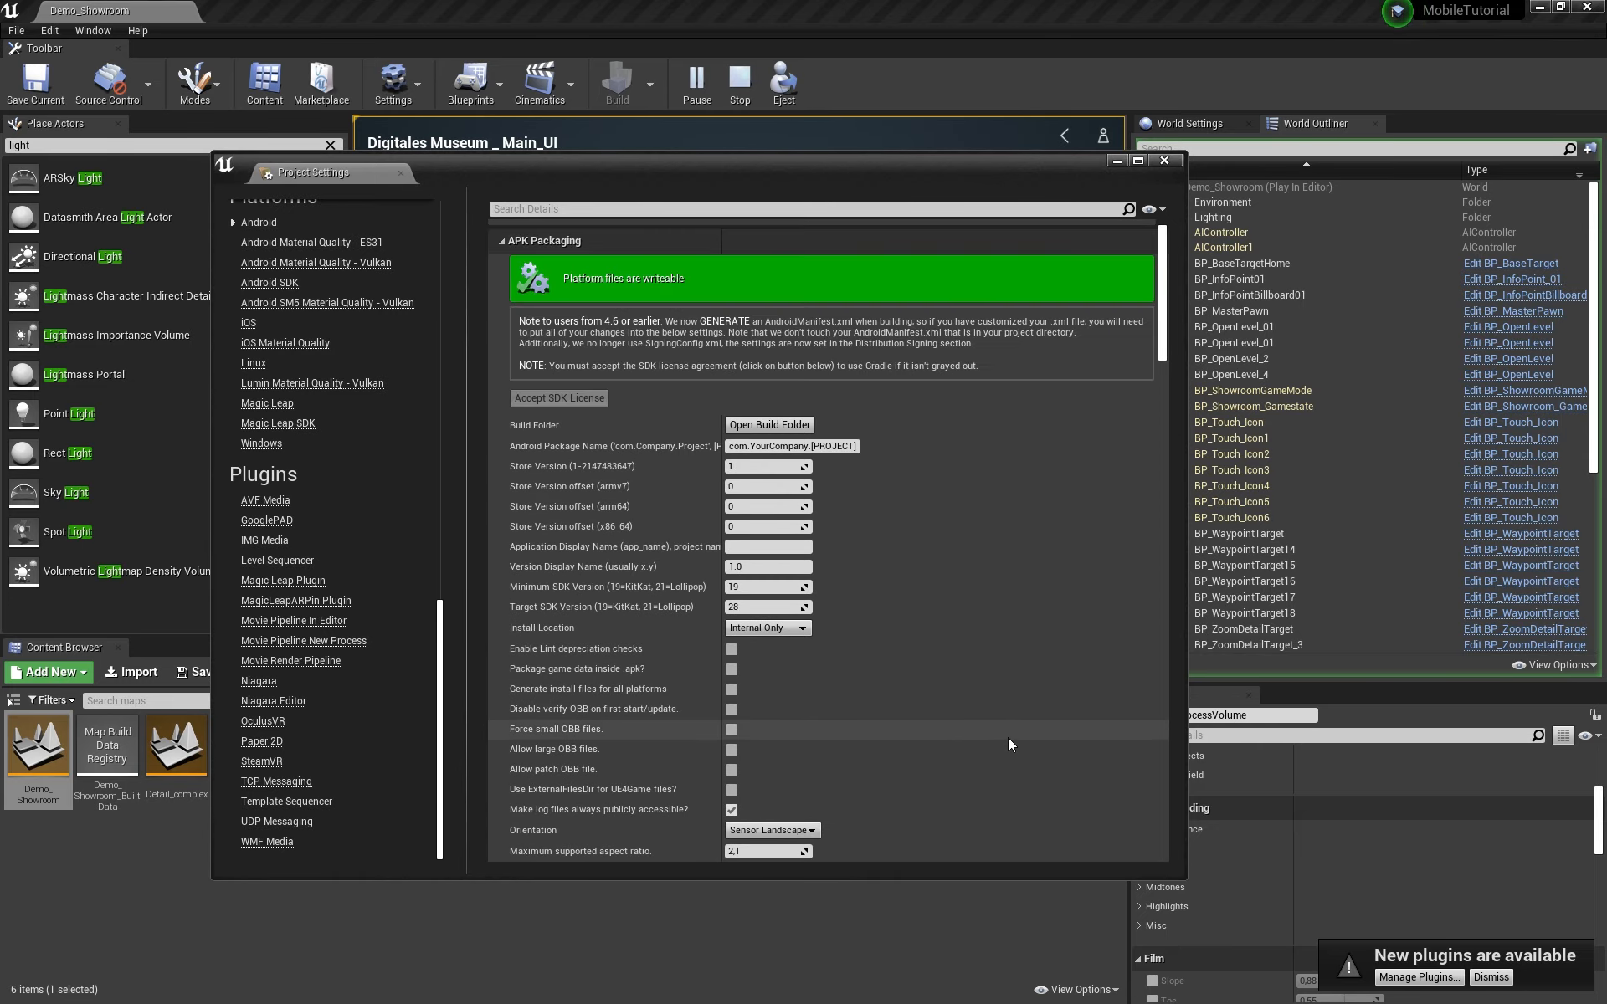
left_click(1163, 160)
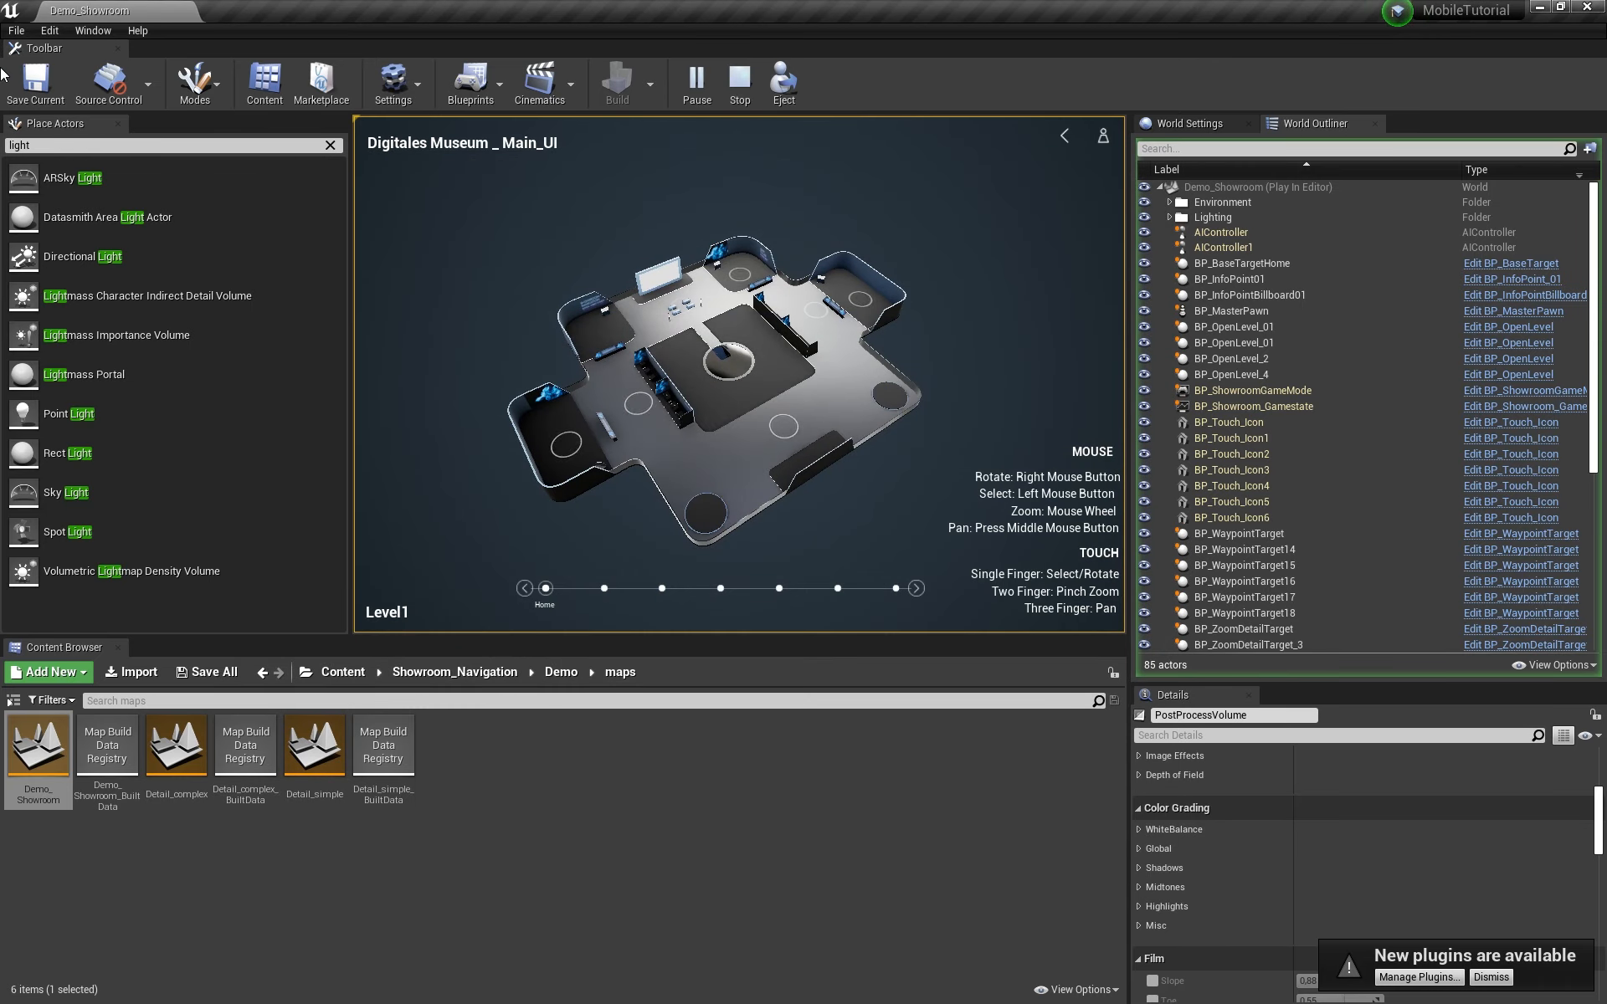
Step: Stop the play preview and browse File > Package Project > Android
left_click(739, 82)
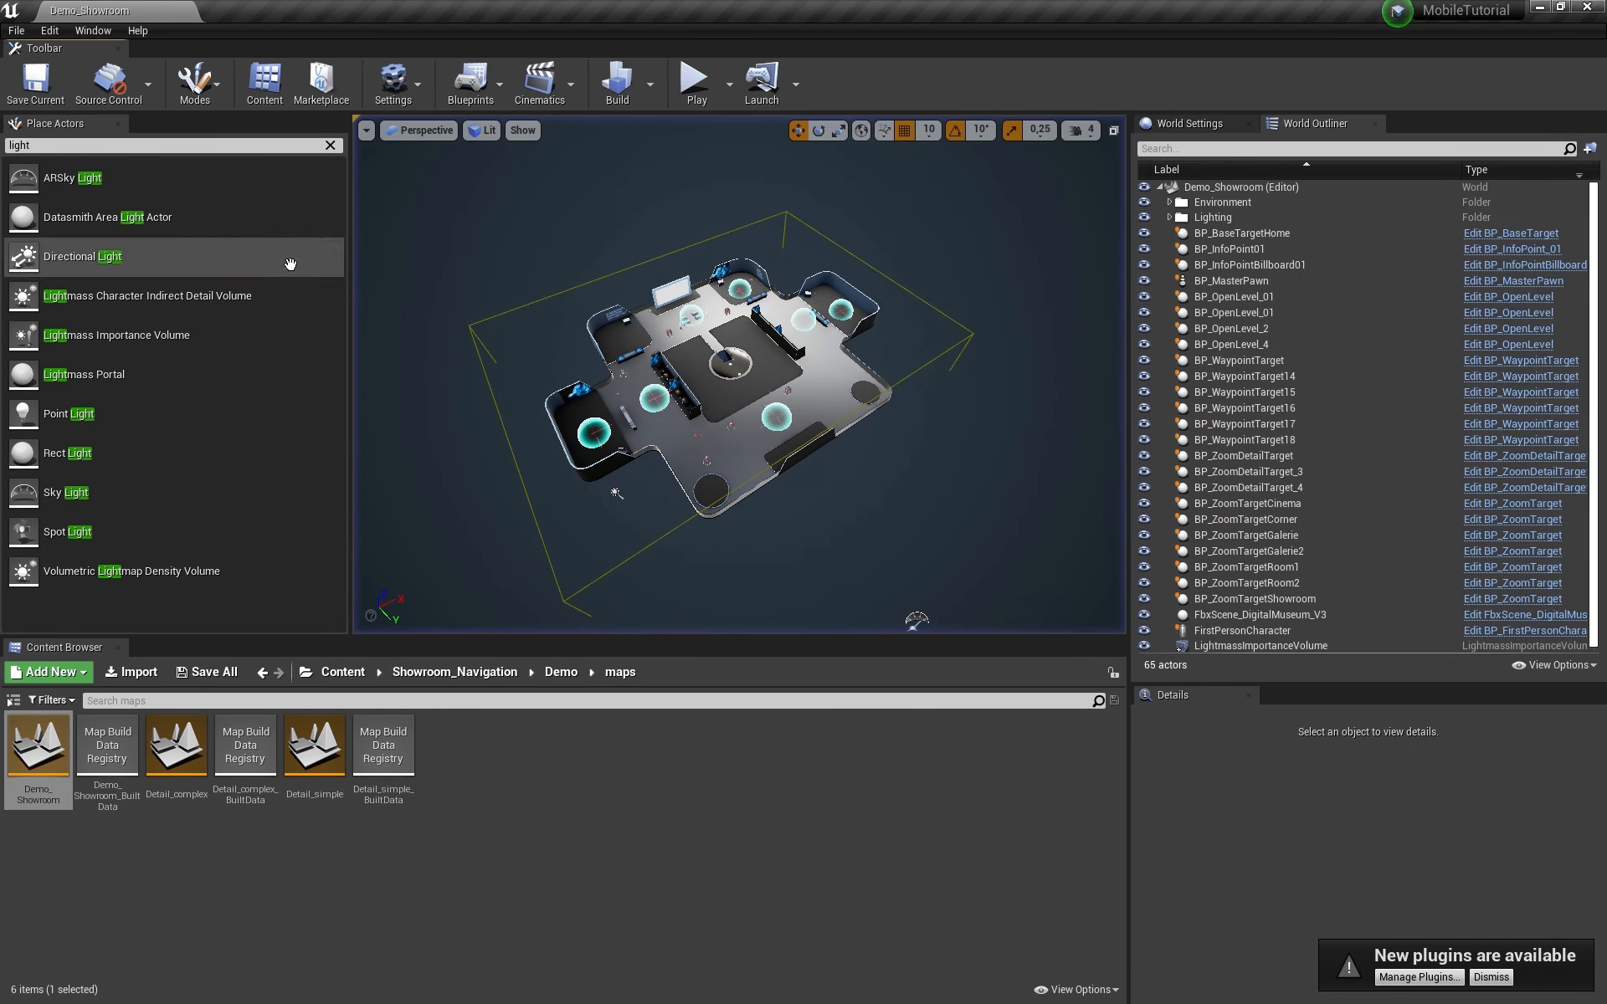
left_click(13, 30)
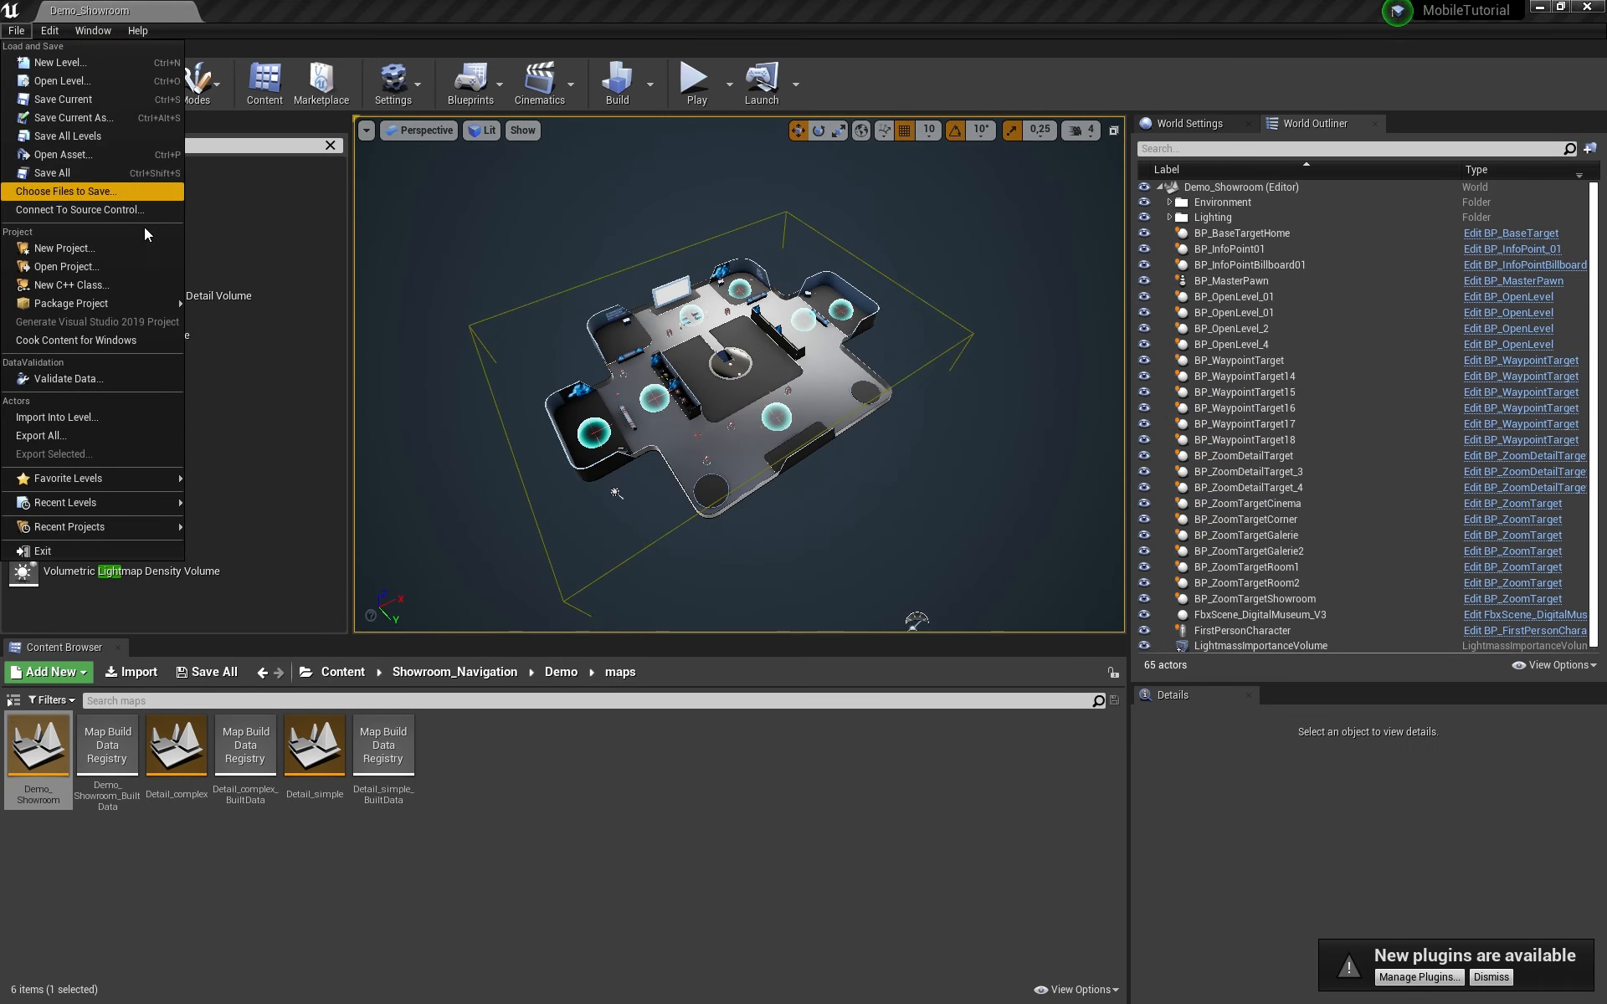
mouse_move(167, 308)
mouse_move(240, 303)
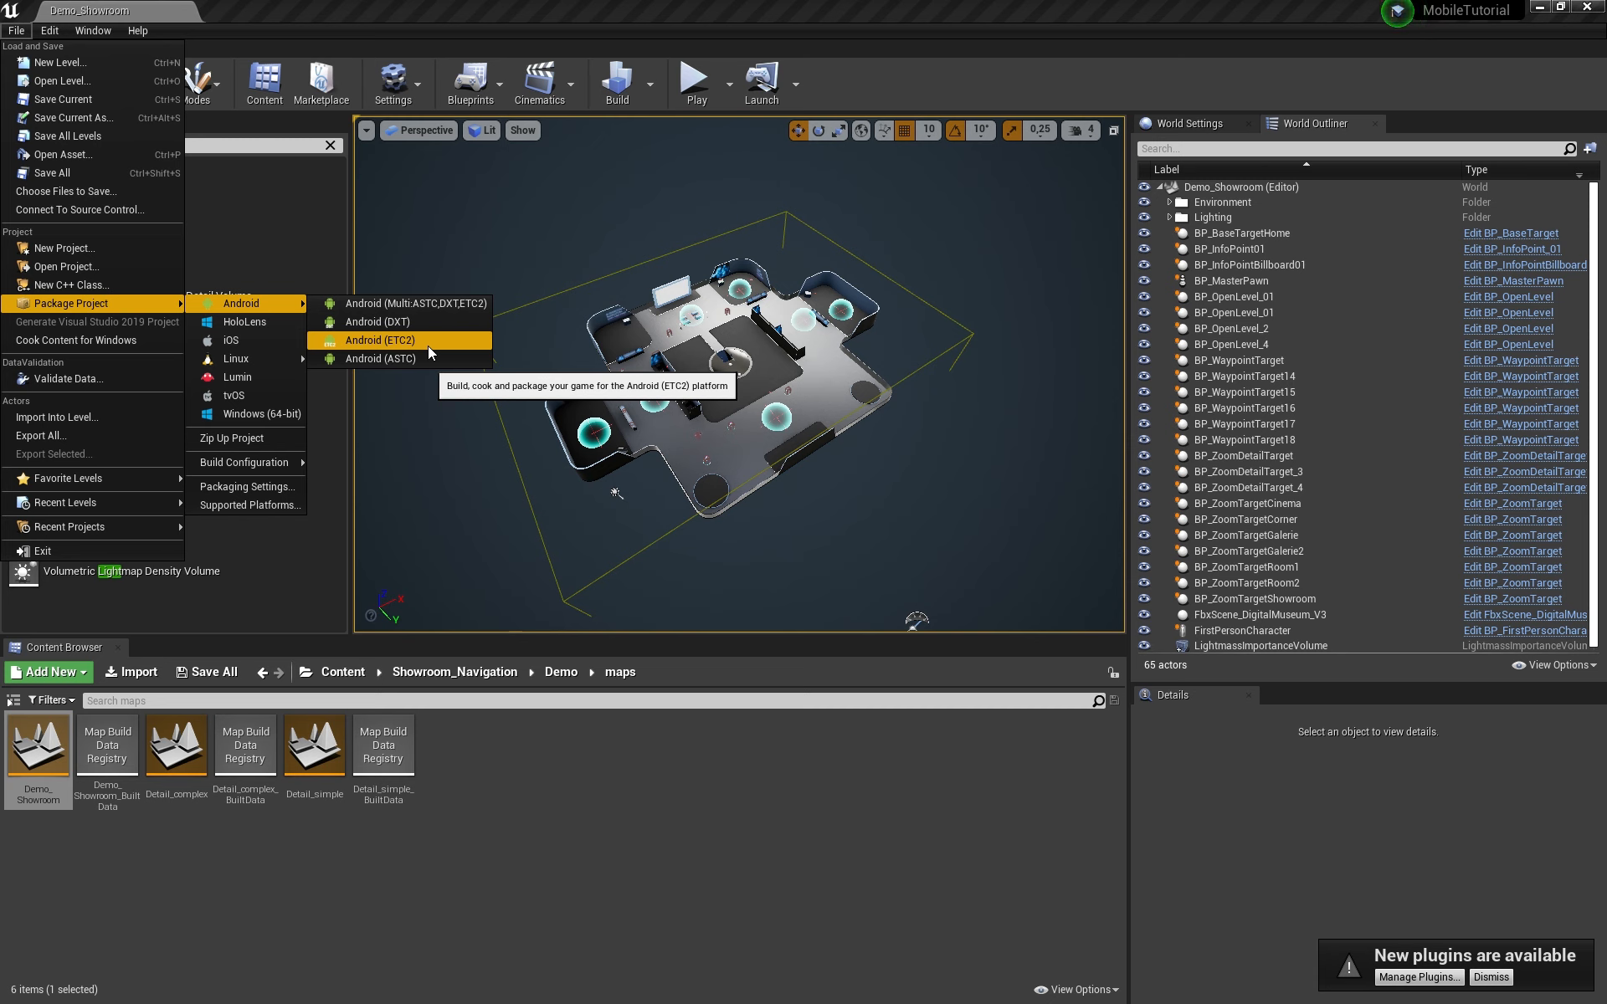
left_click(49, 30)
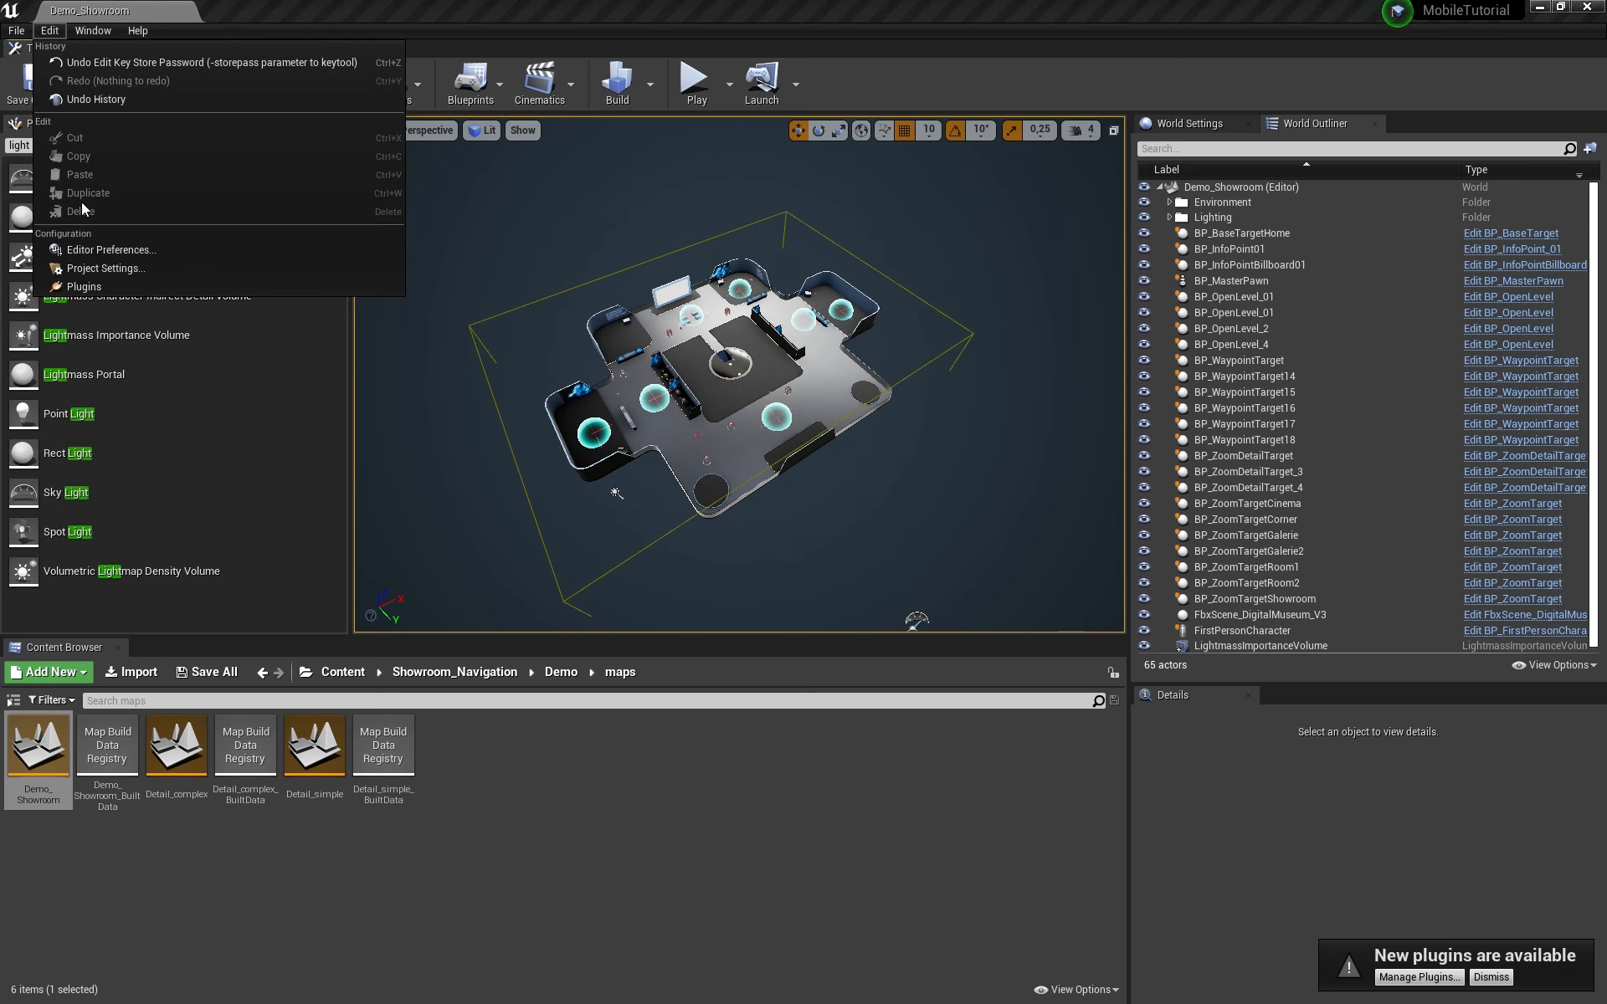
left_click(16, 30)
mouse_move(75, 308)
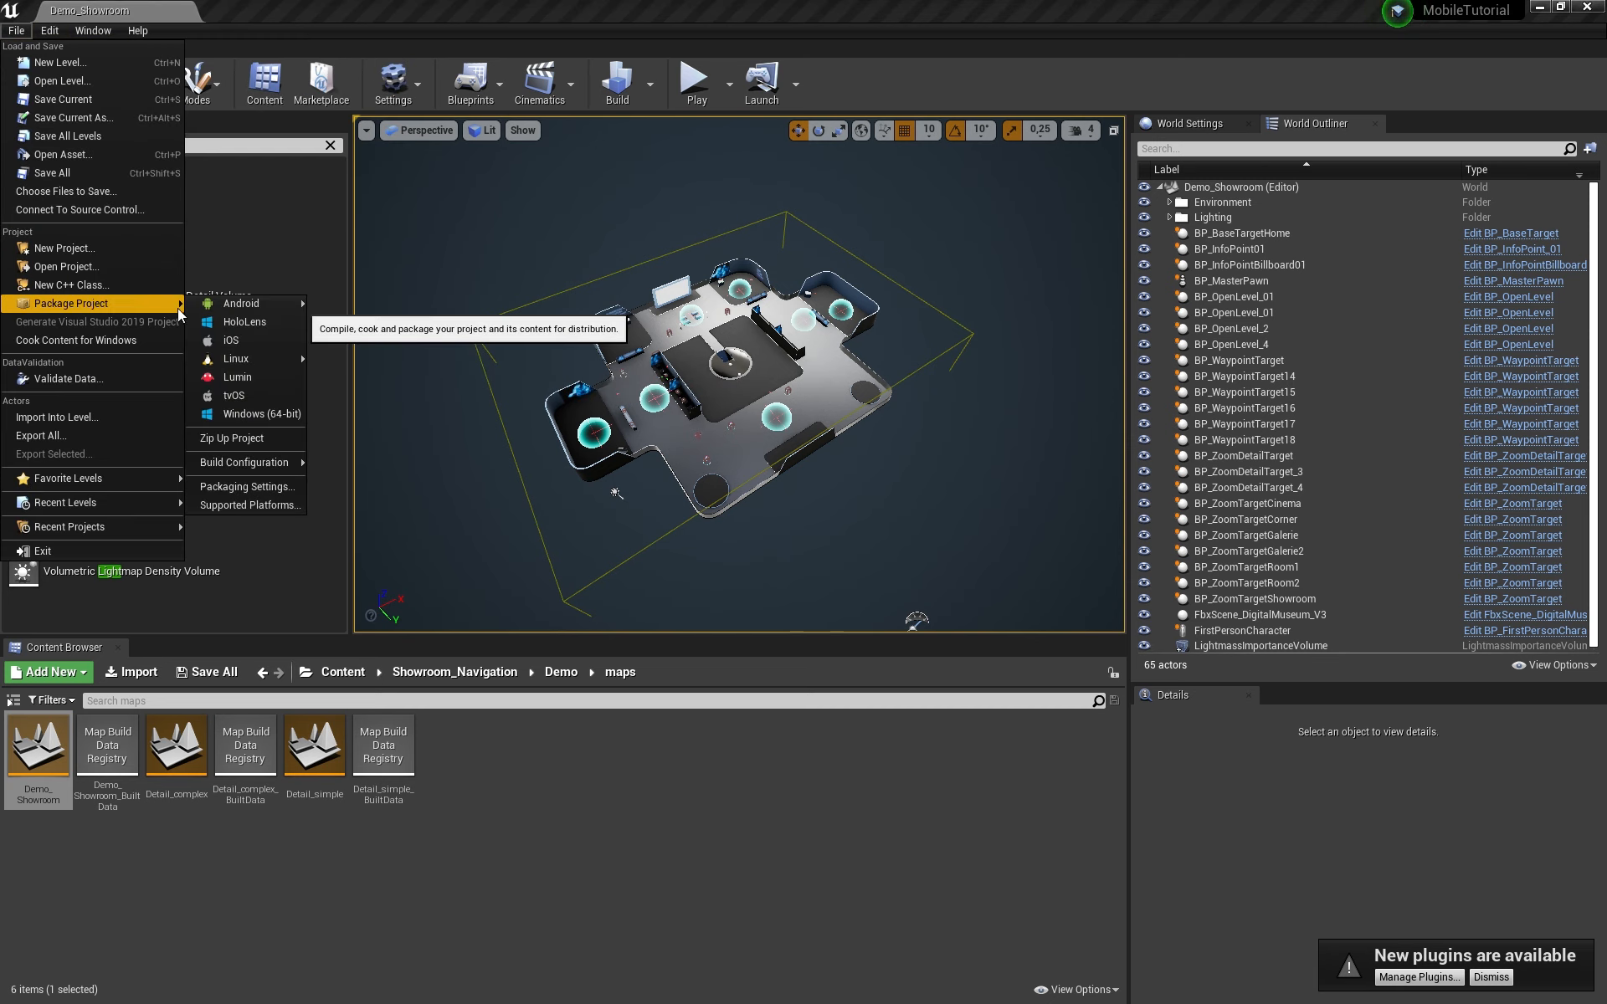
left_click(266, 486)
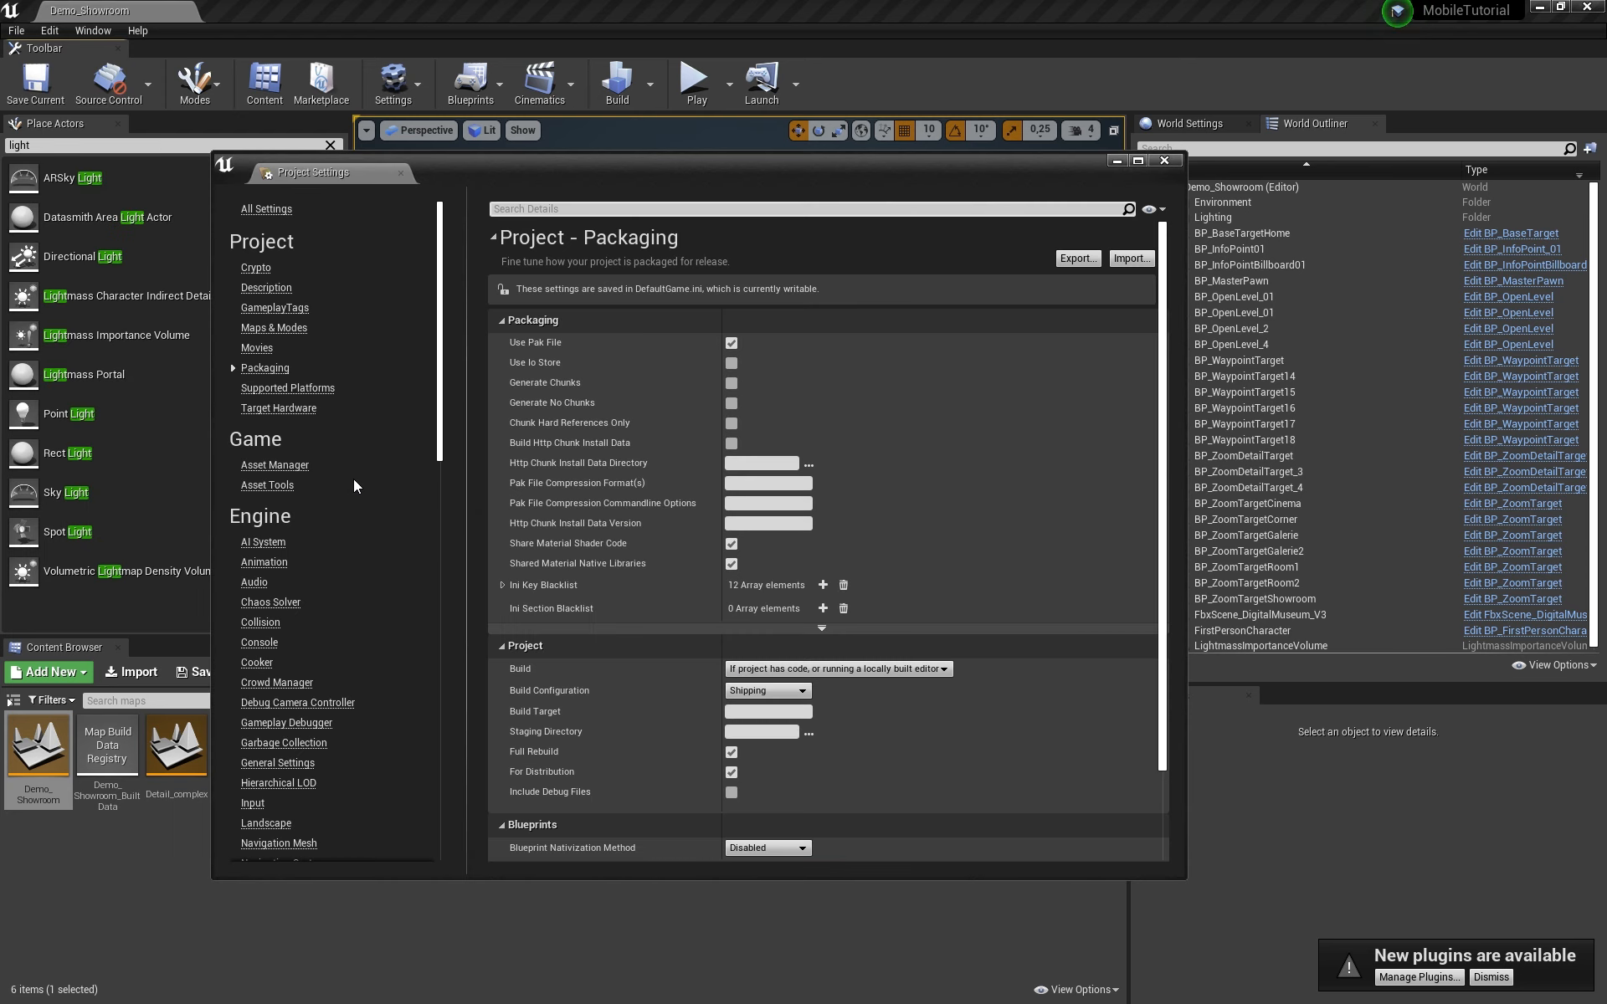
left_click(274, 329)
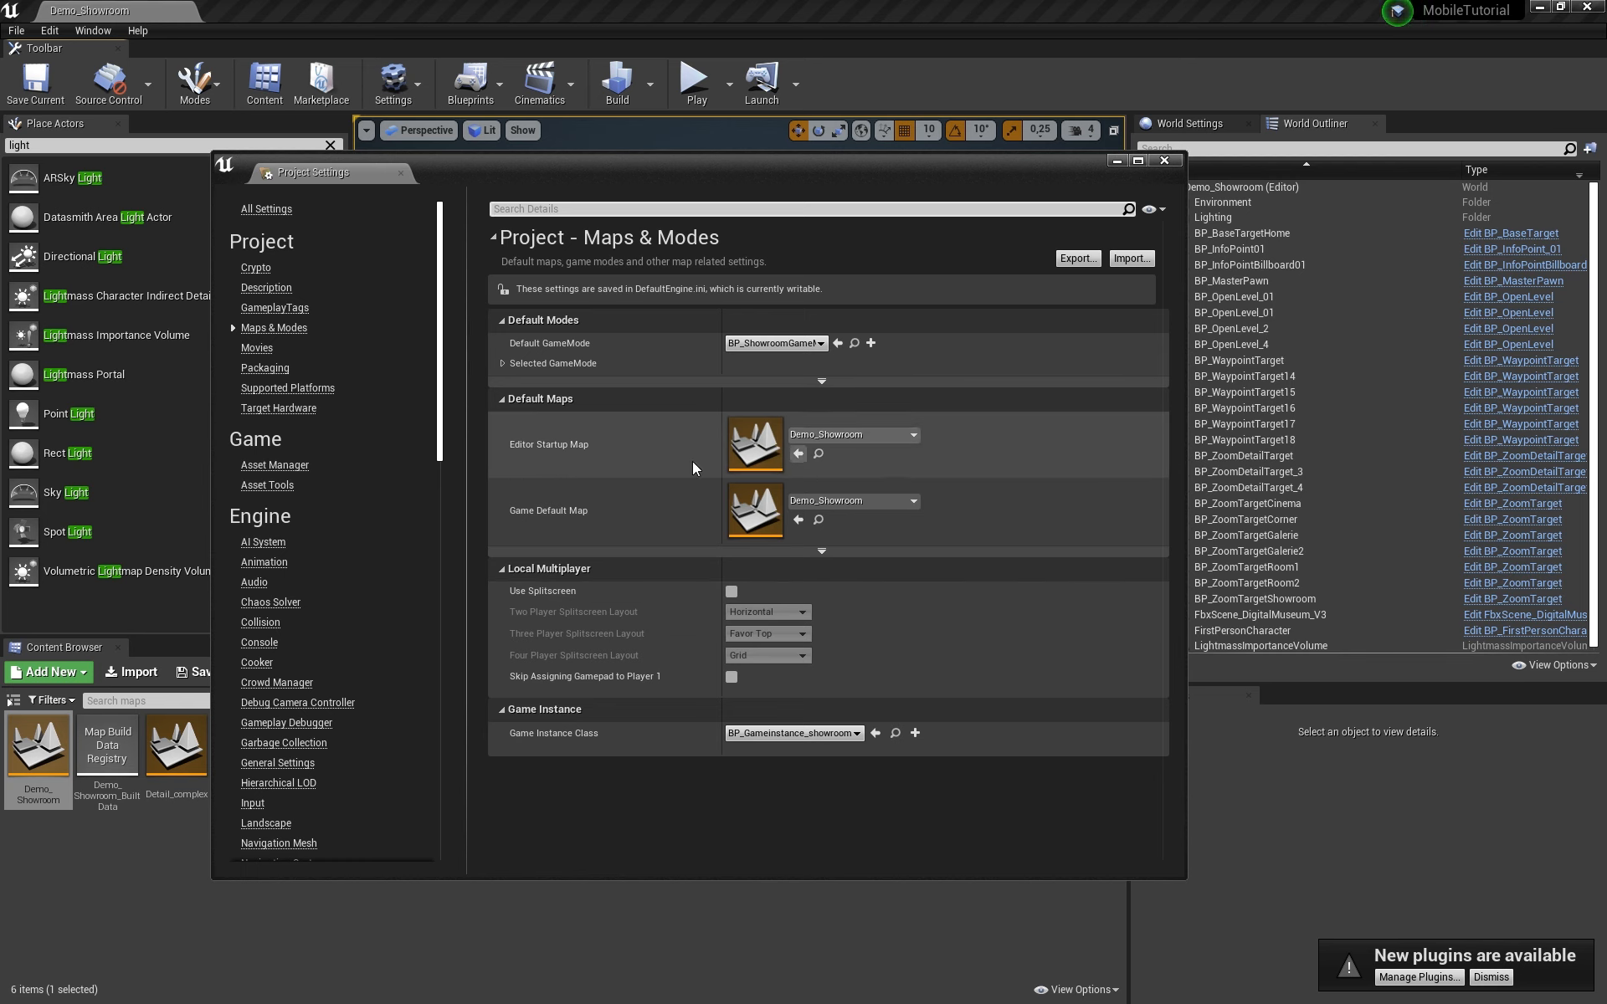
left_click(1164, 160)
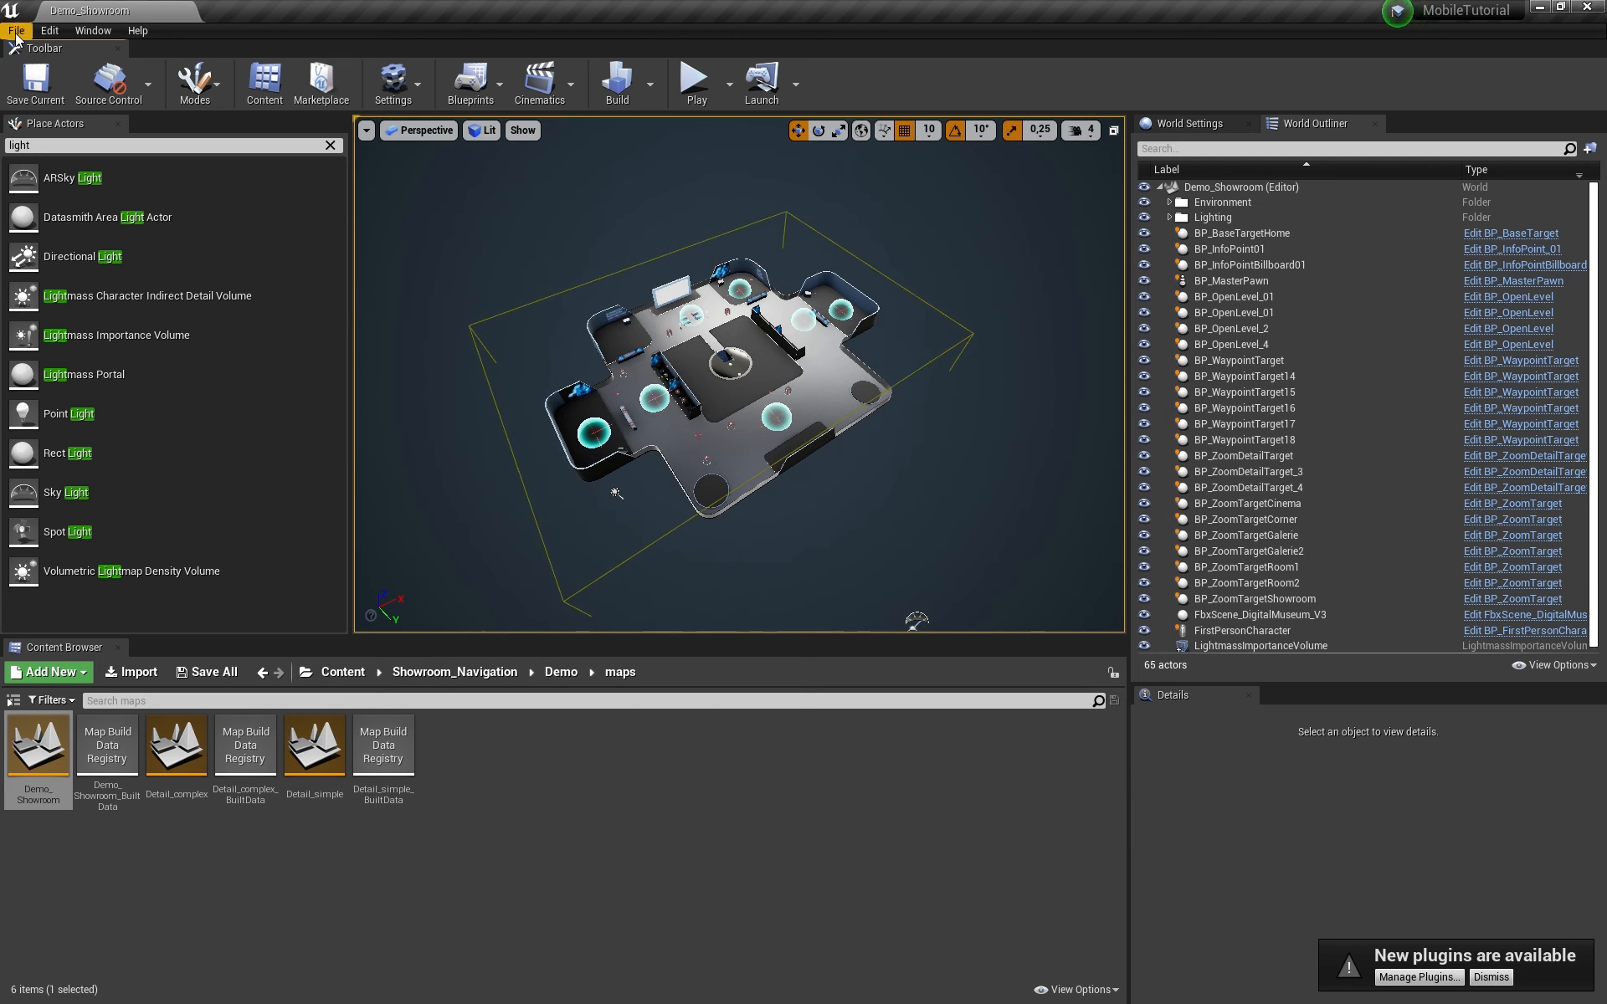
Step: Choose File > Package Project > Android > Android (ETC2)
left_click(16, 31)
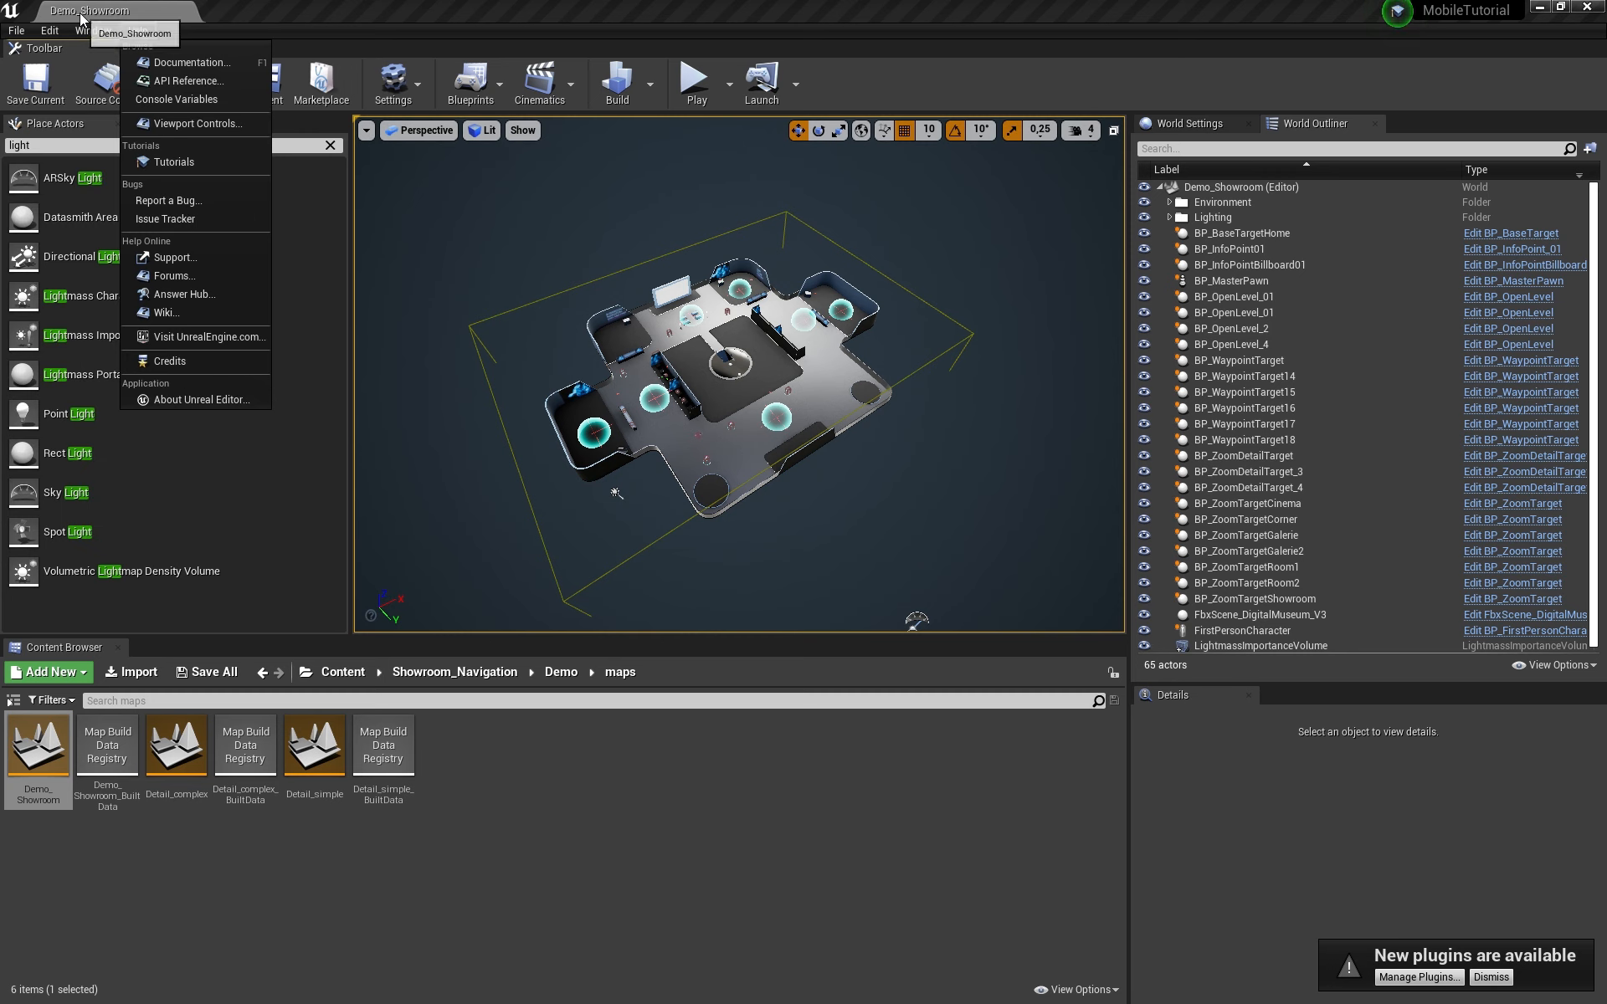
mouse_move(153, 307)
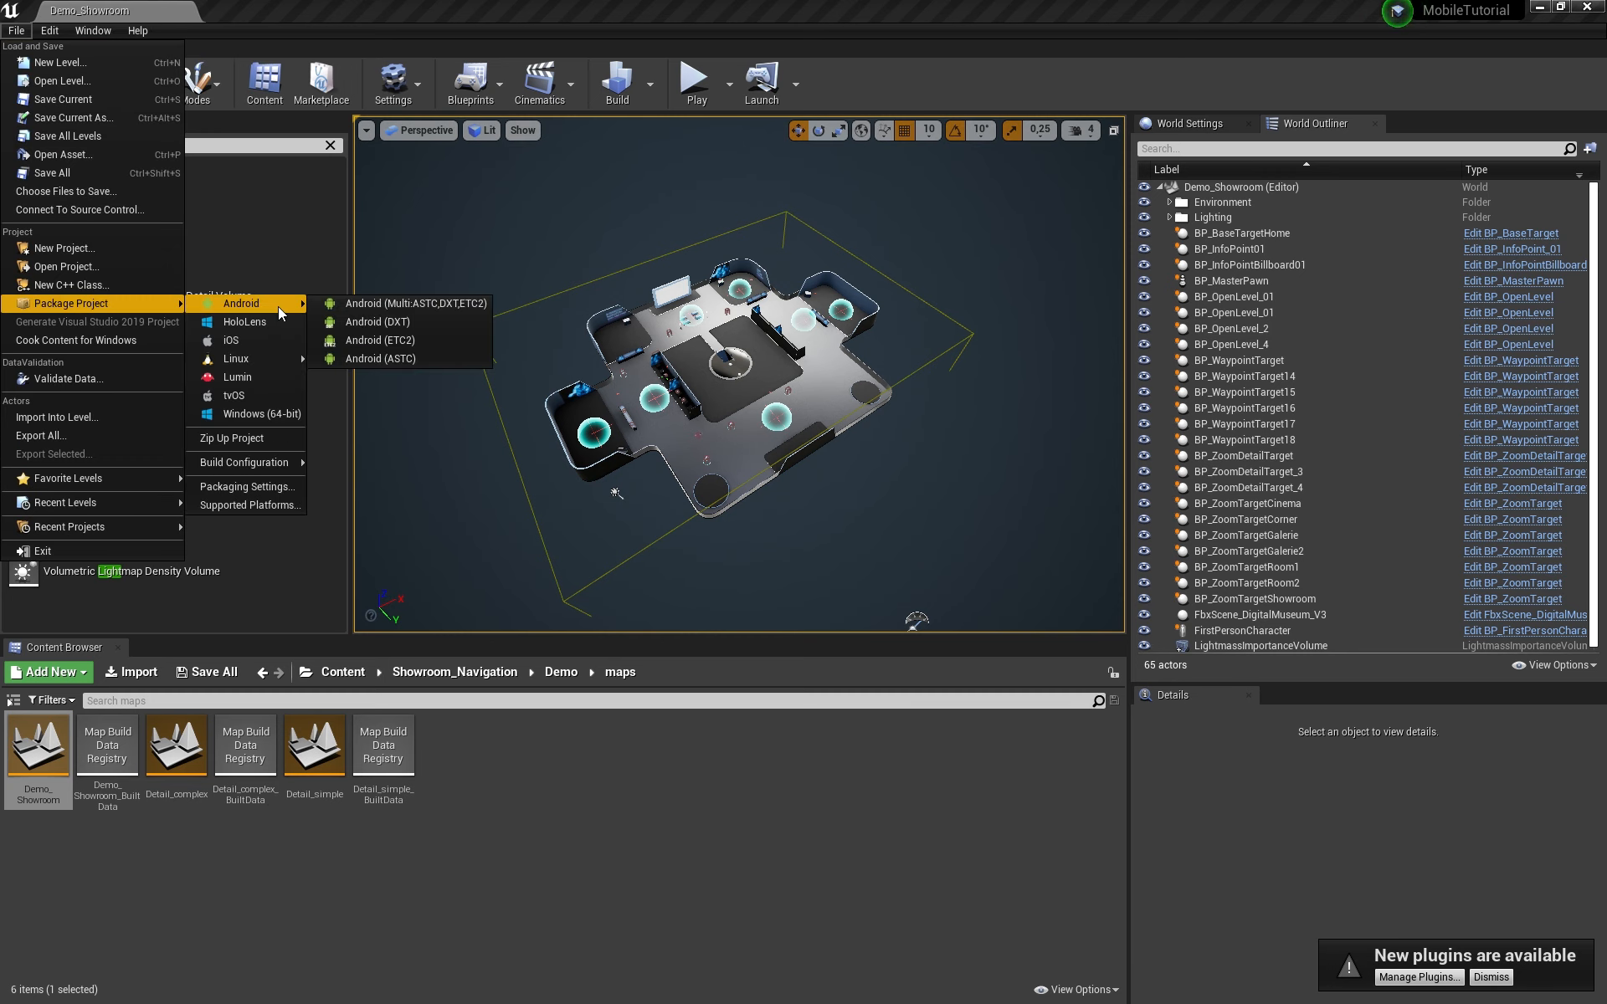
left_click(404, 339)
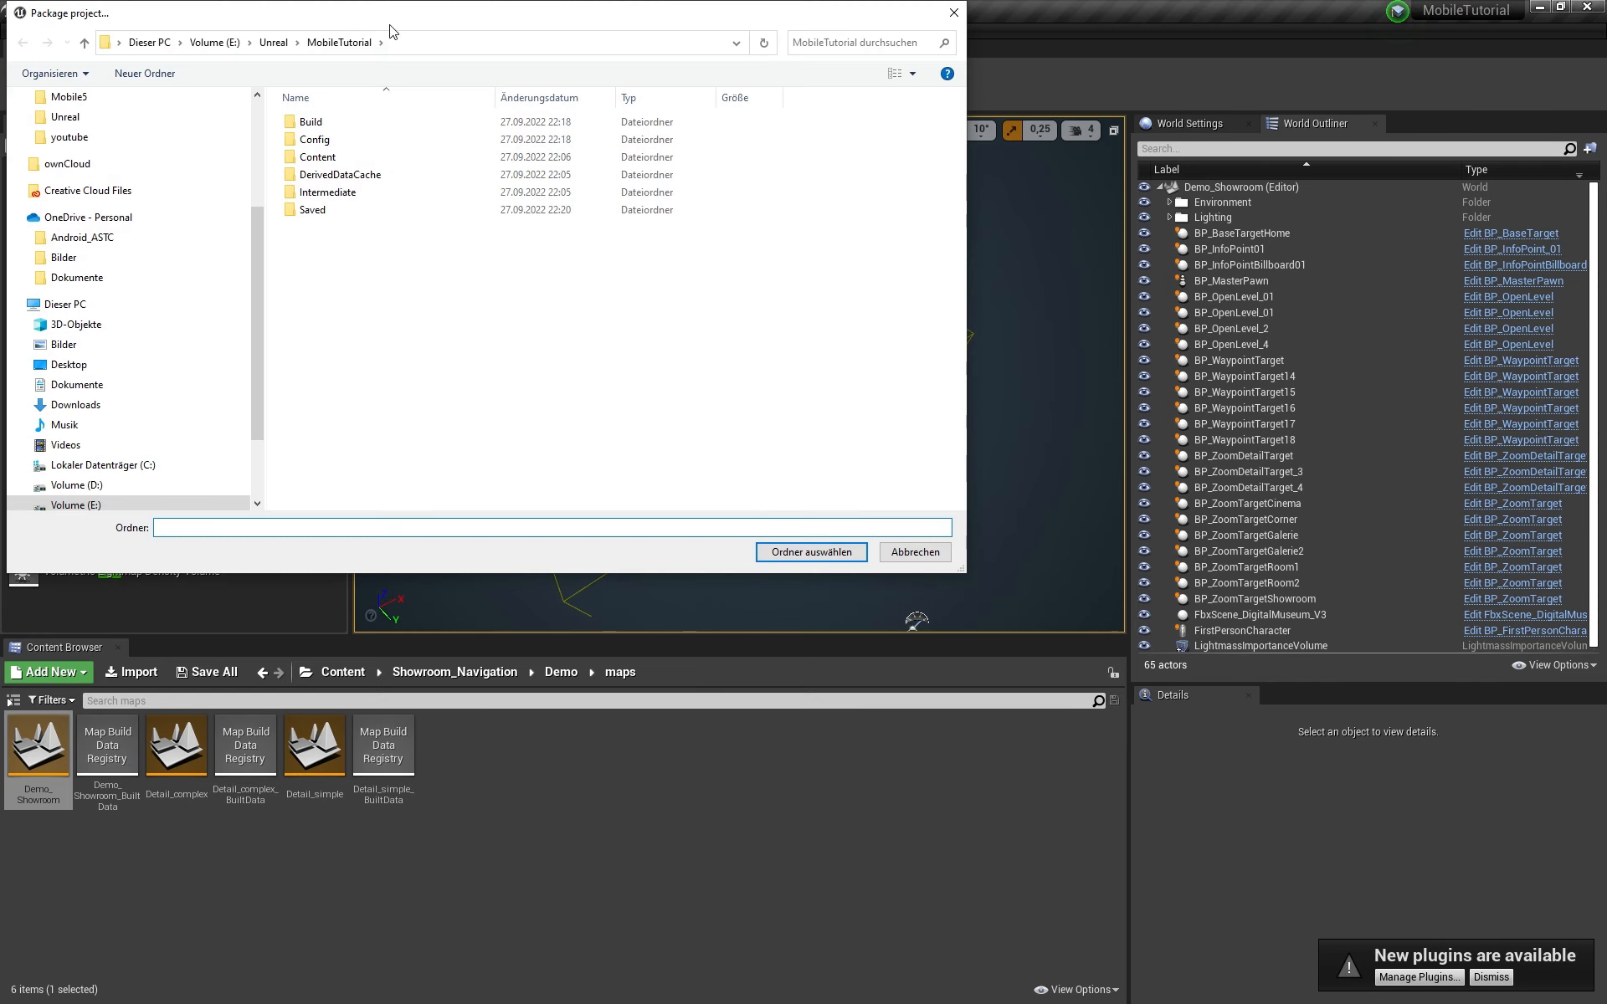
left_click_drag(395, 21, 487, 78)
Step: Create a MobileTutorial folder inside E:\Unreal\builds and select it as the output folder
left_click(365, 99)
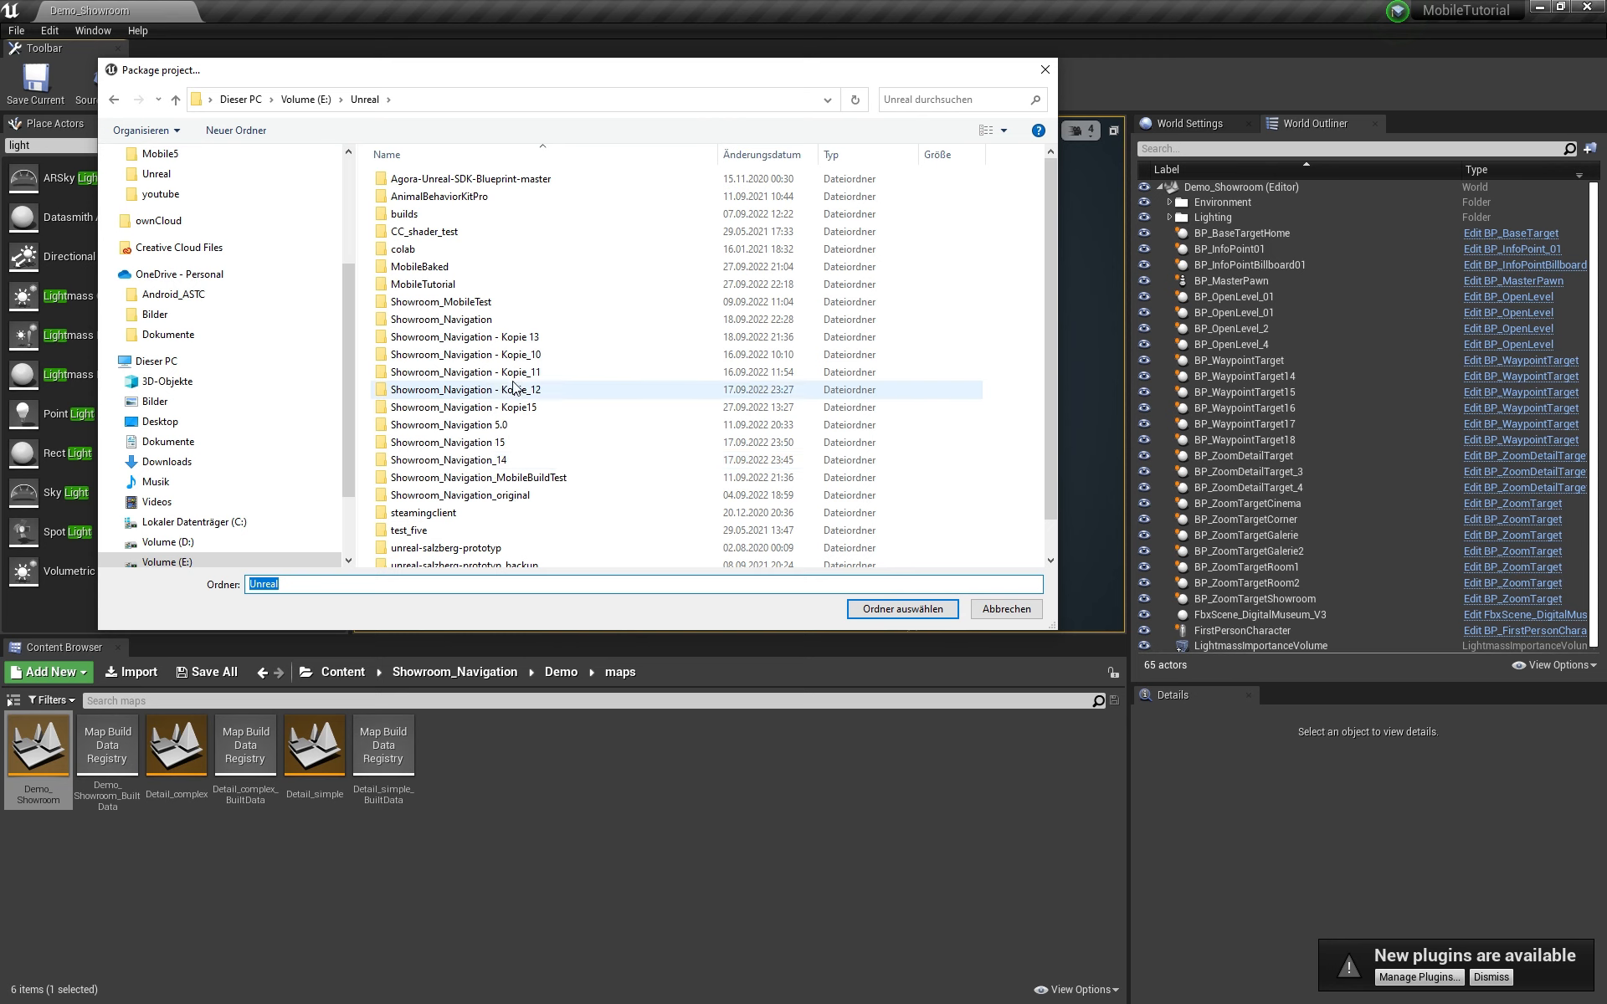
double_click(404, 214)
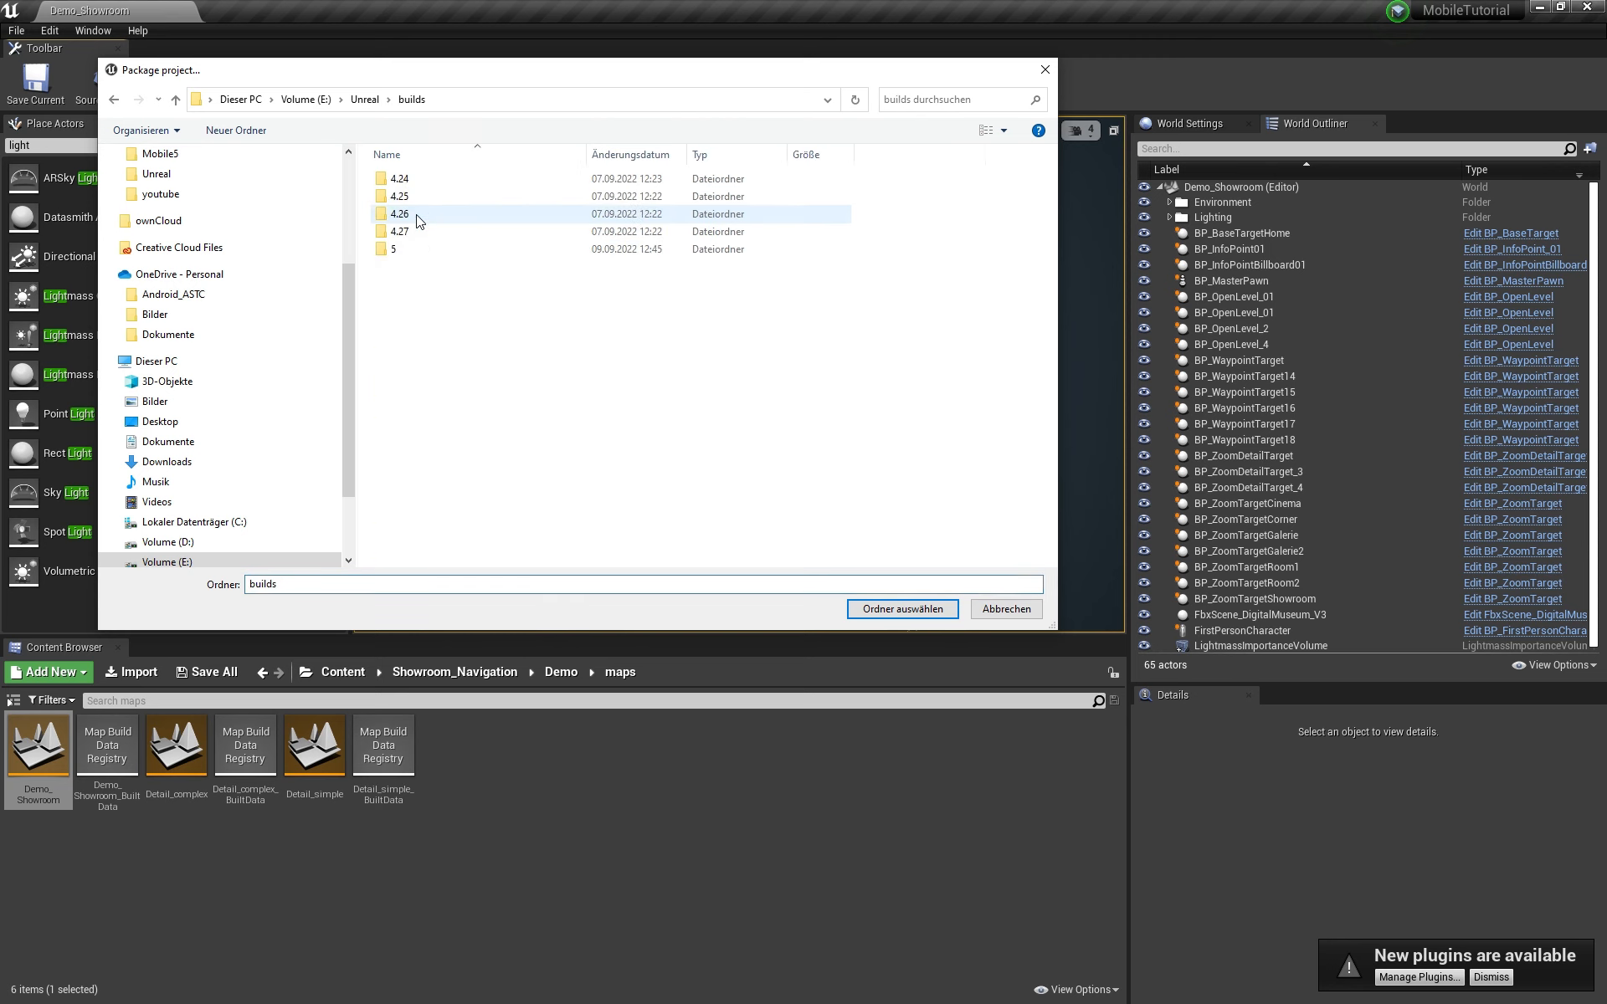
right_click(437, 343)
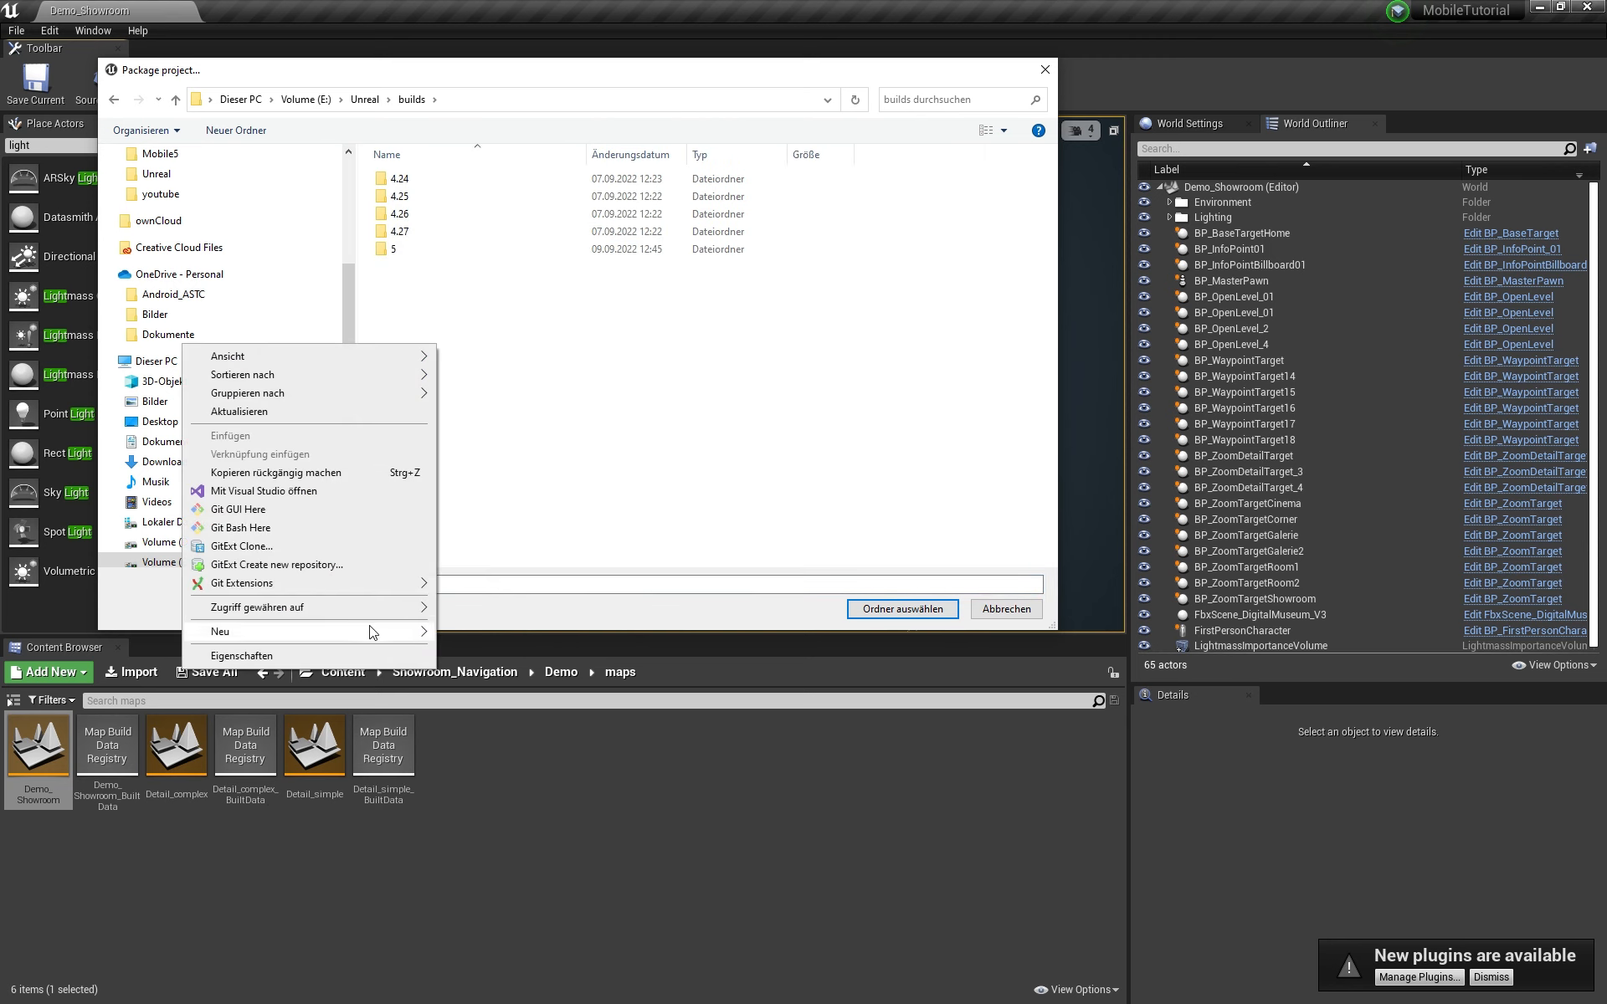
mouse_move(368, 631)
left_click(512, 626)
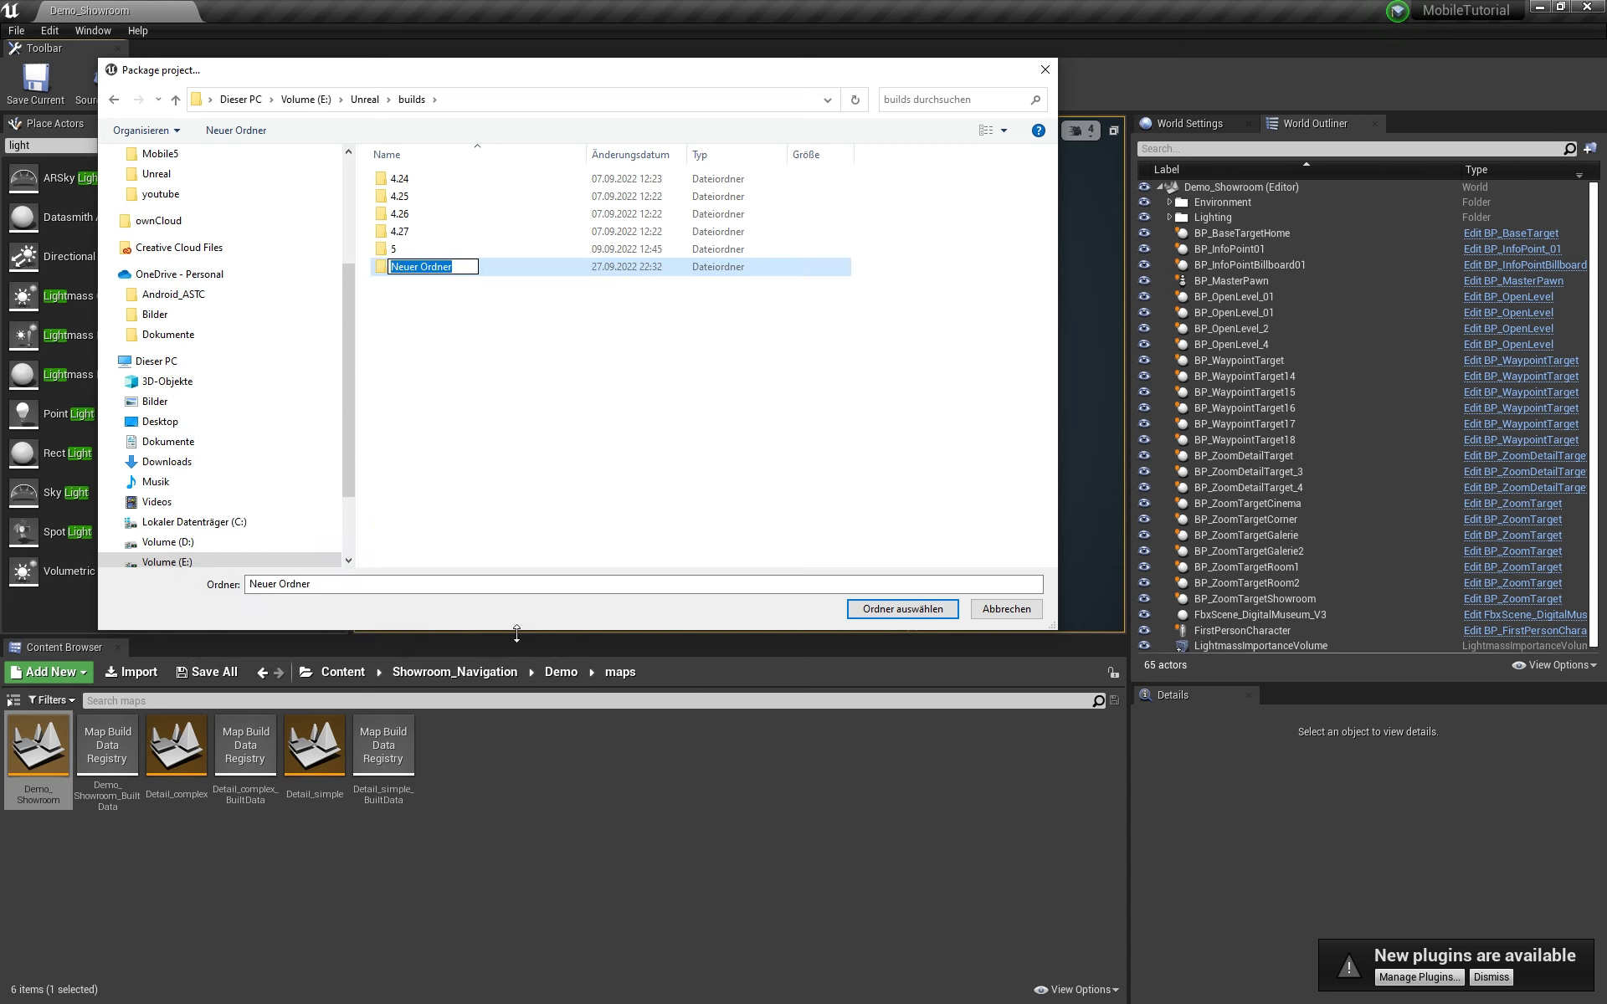
type("MobileTutorial")
key("Return")
double_click(488, 269)
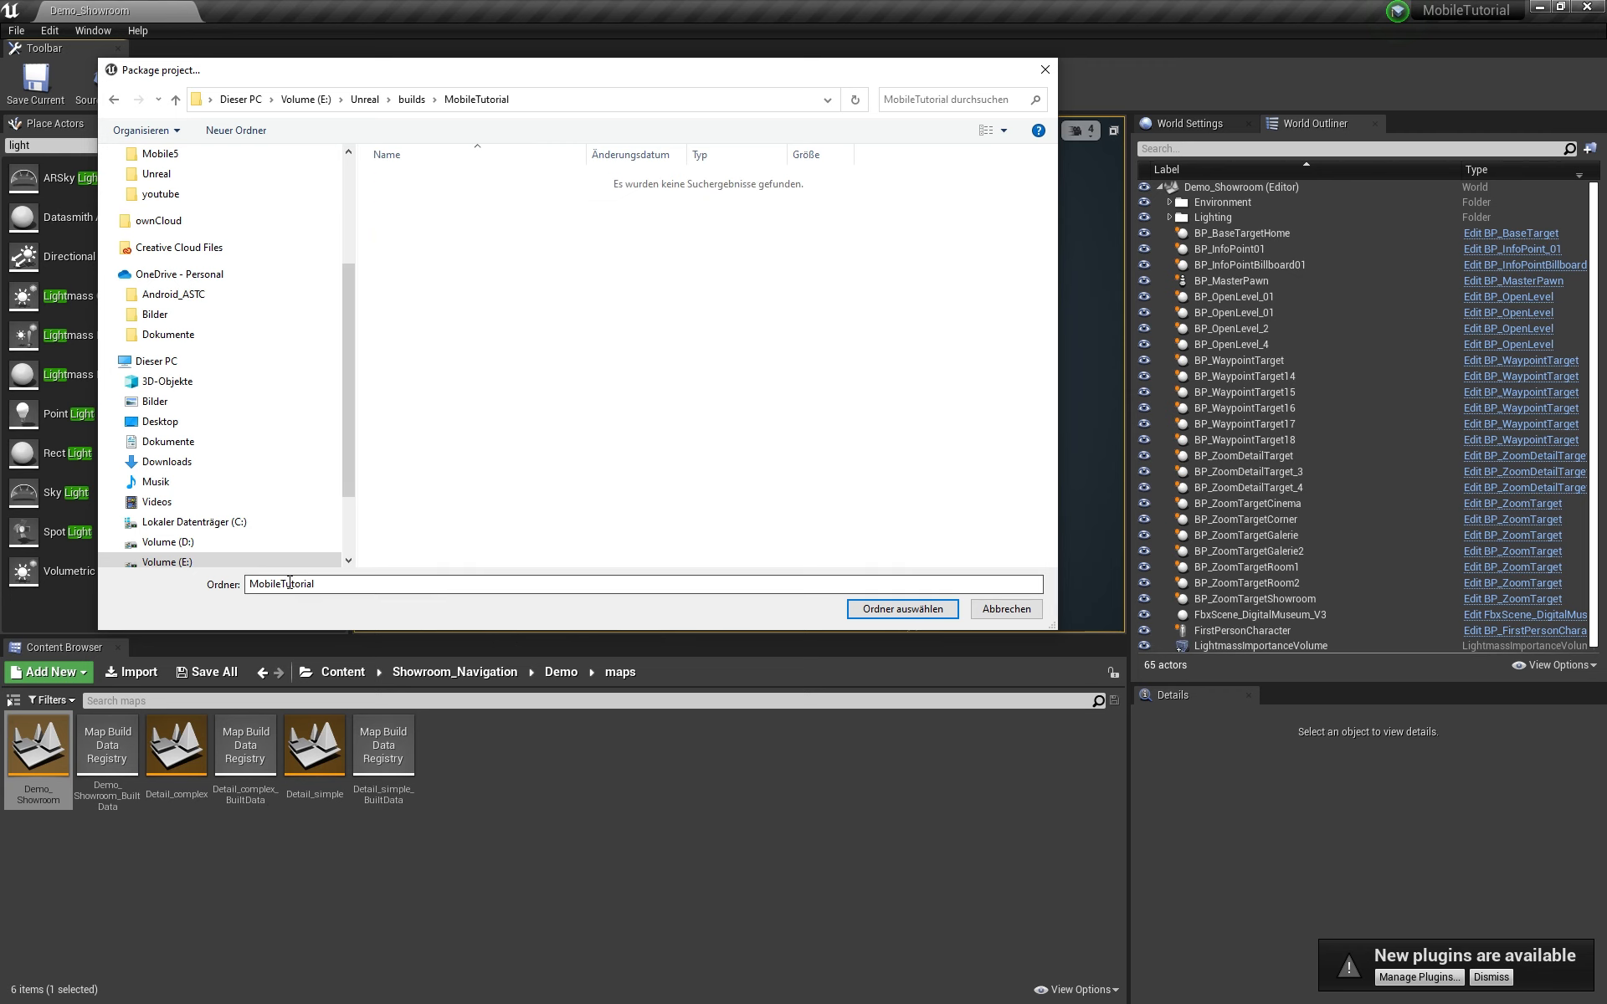
left_click(901, 610)
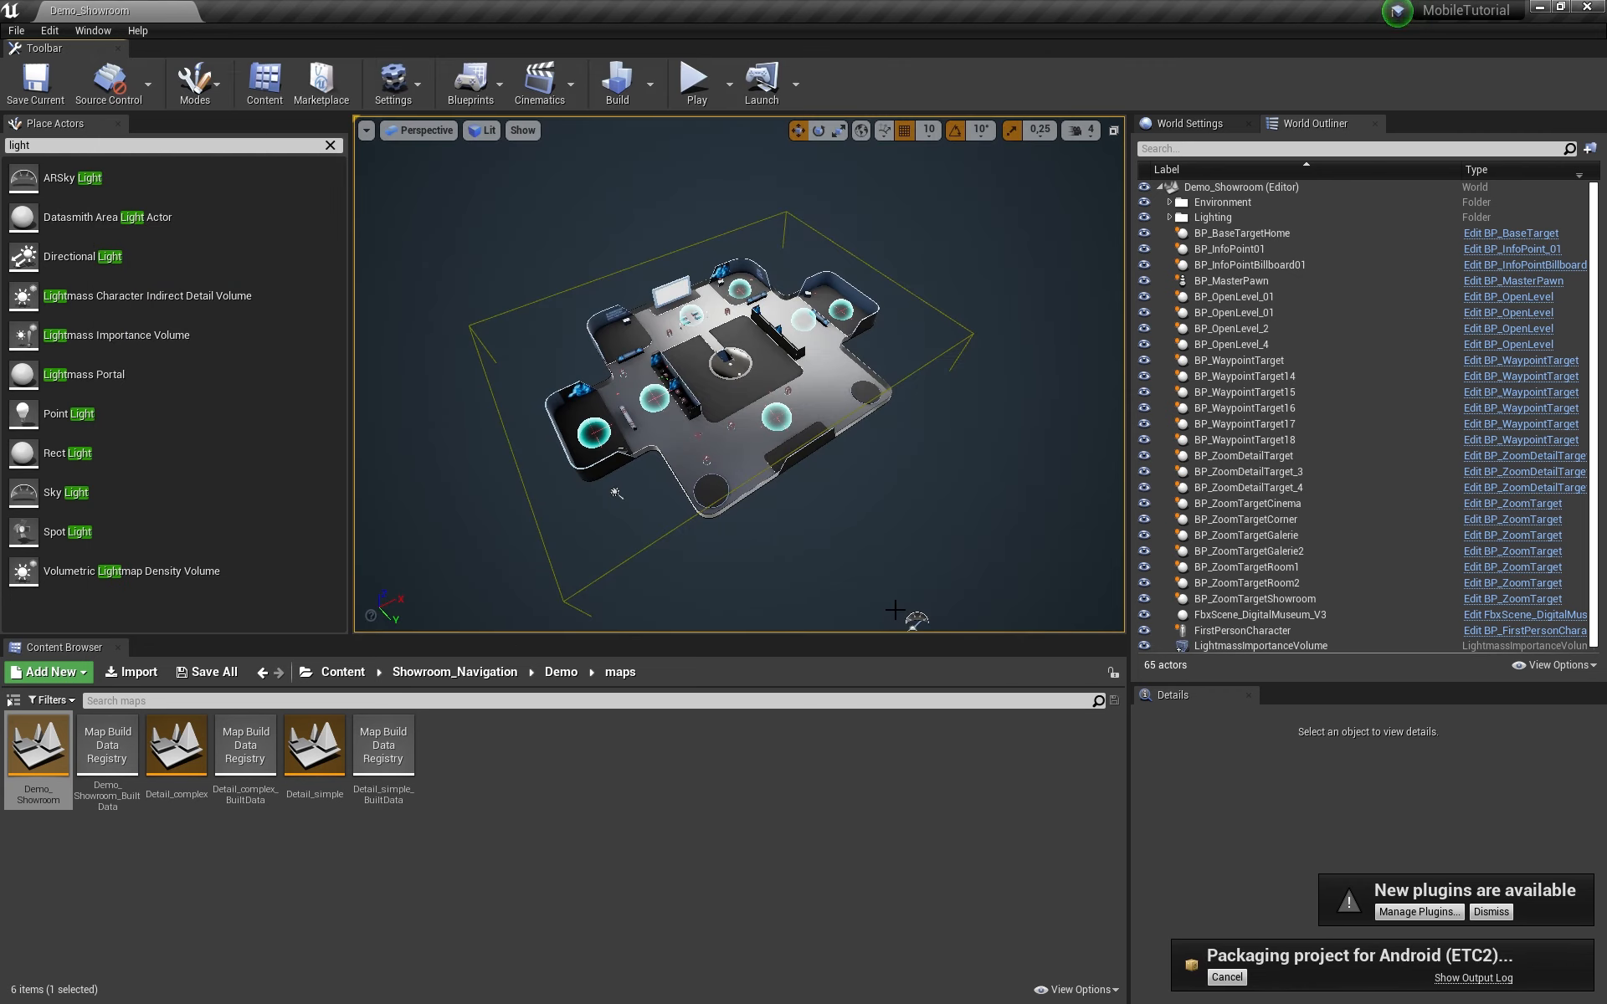
Step: Show the packaging Output Log and select the FirstPersonOverview warning lines
left_click(1473, 977)
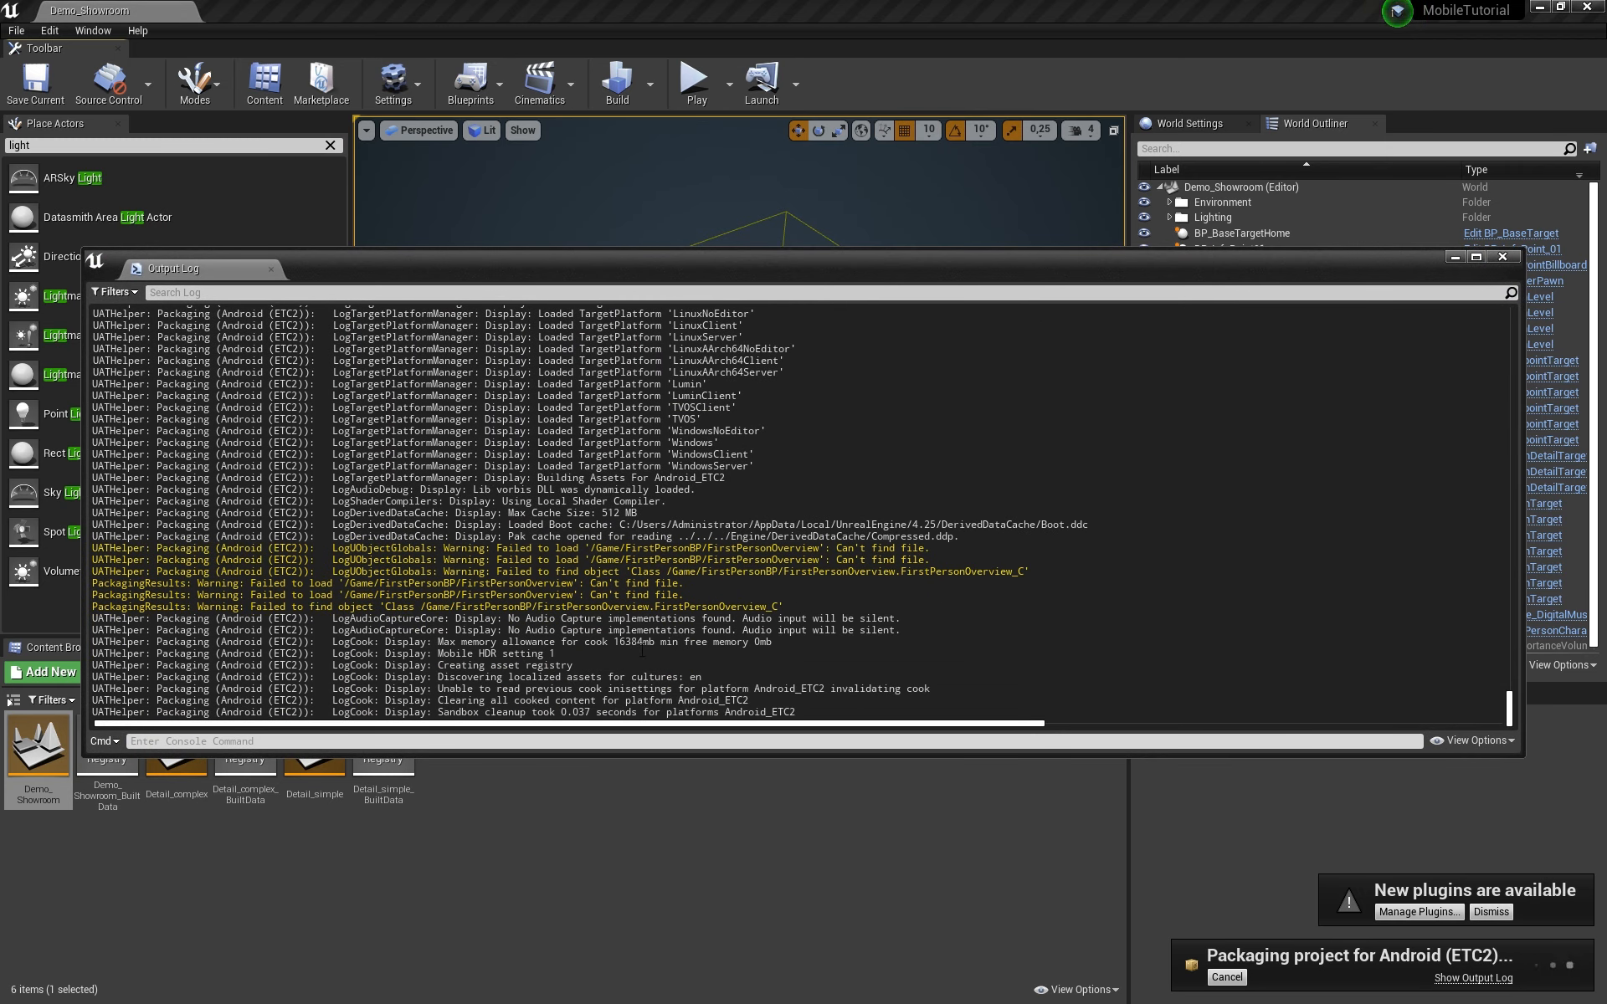
left_click_drag(798, 597, 81, 530)
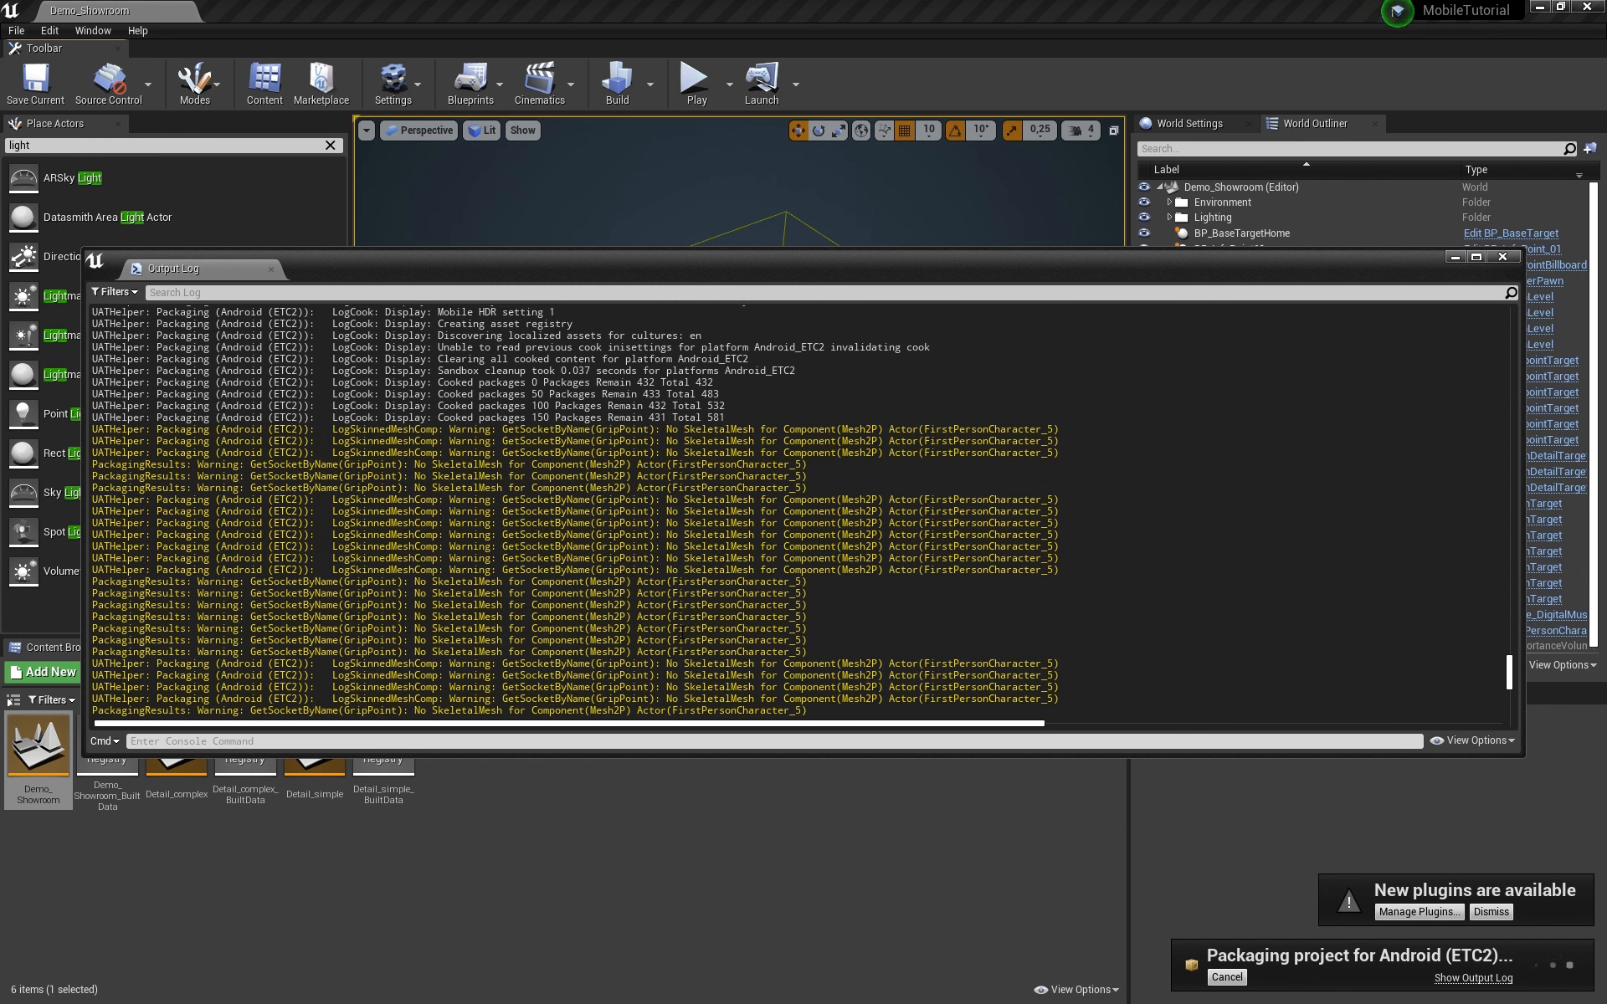
left_click_drag(679, 632, 44, 309)
scroll(815, 599, "down", 8)
scroll(815, 599, "down", 3)
scroll(502, 459, "up", 4)
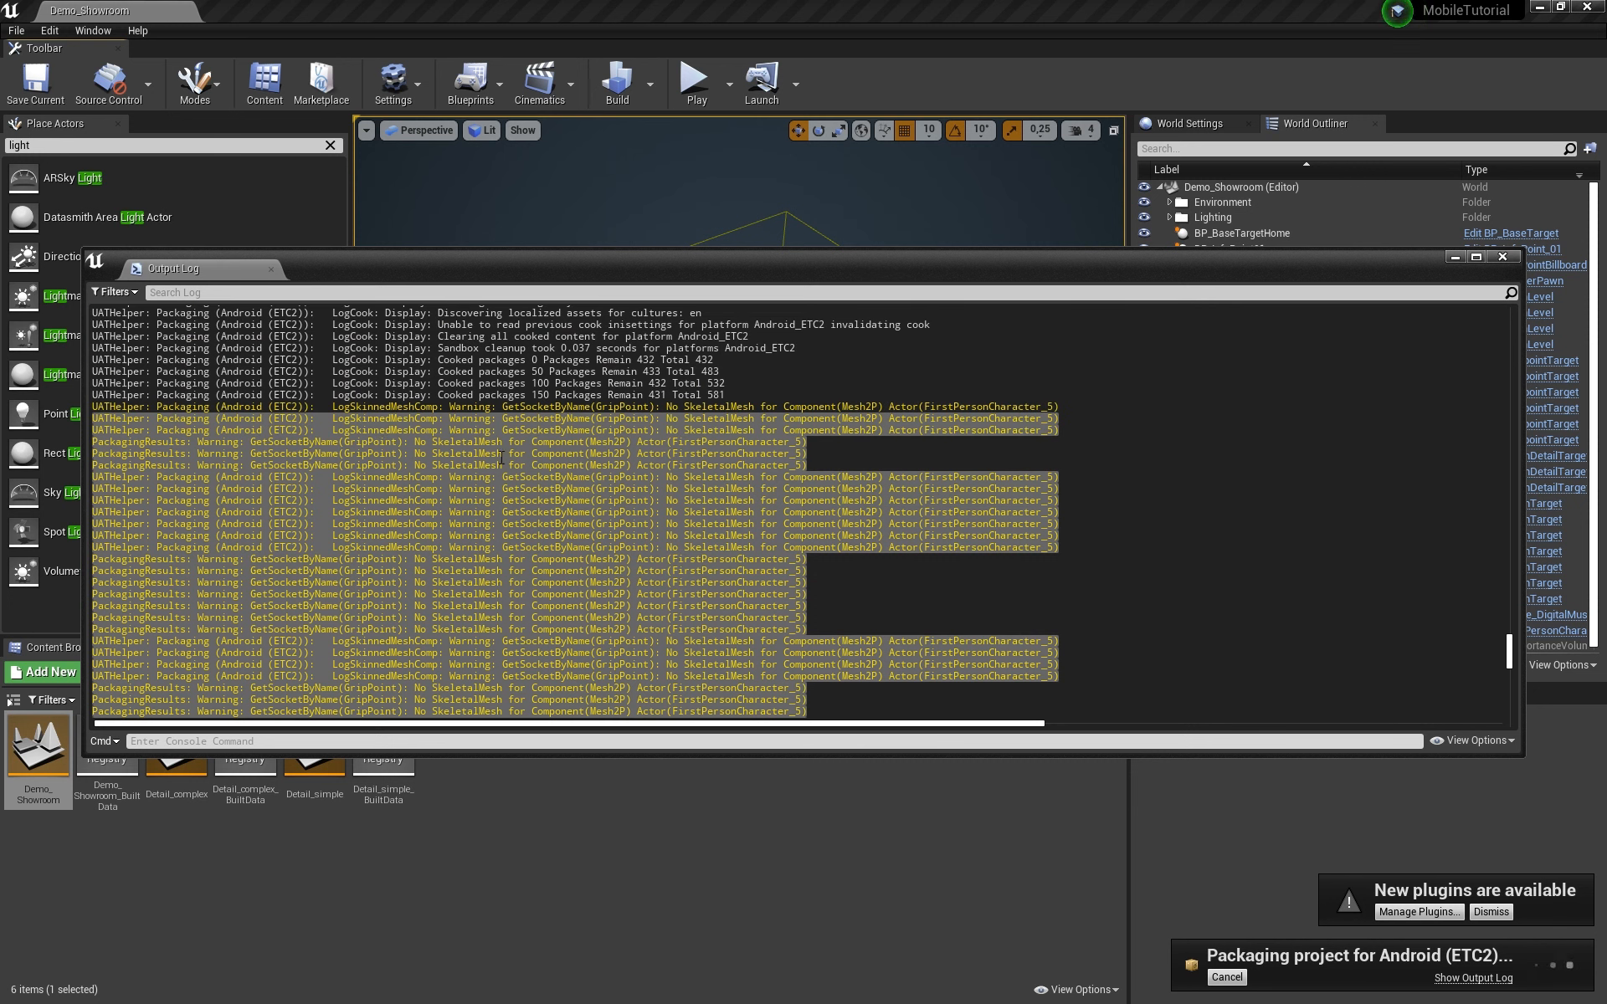
scroll(879, 519, "down", 8)
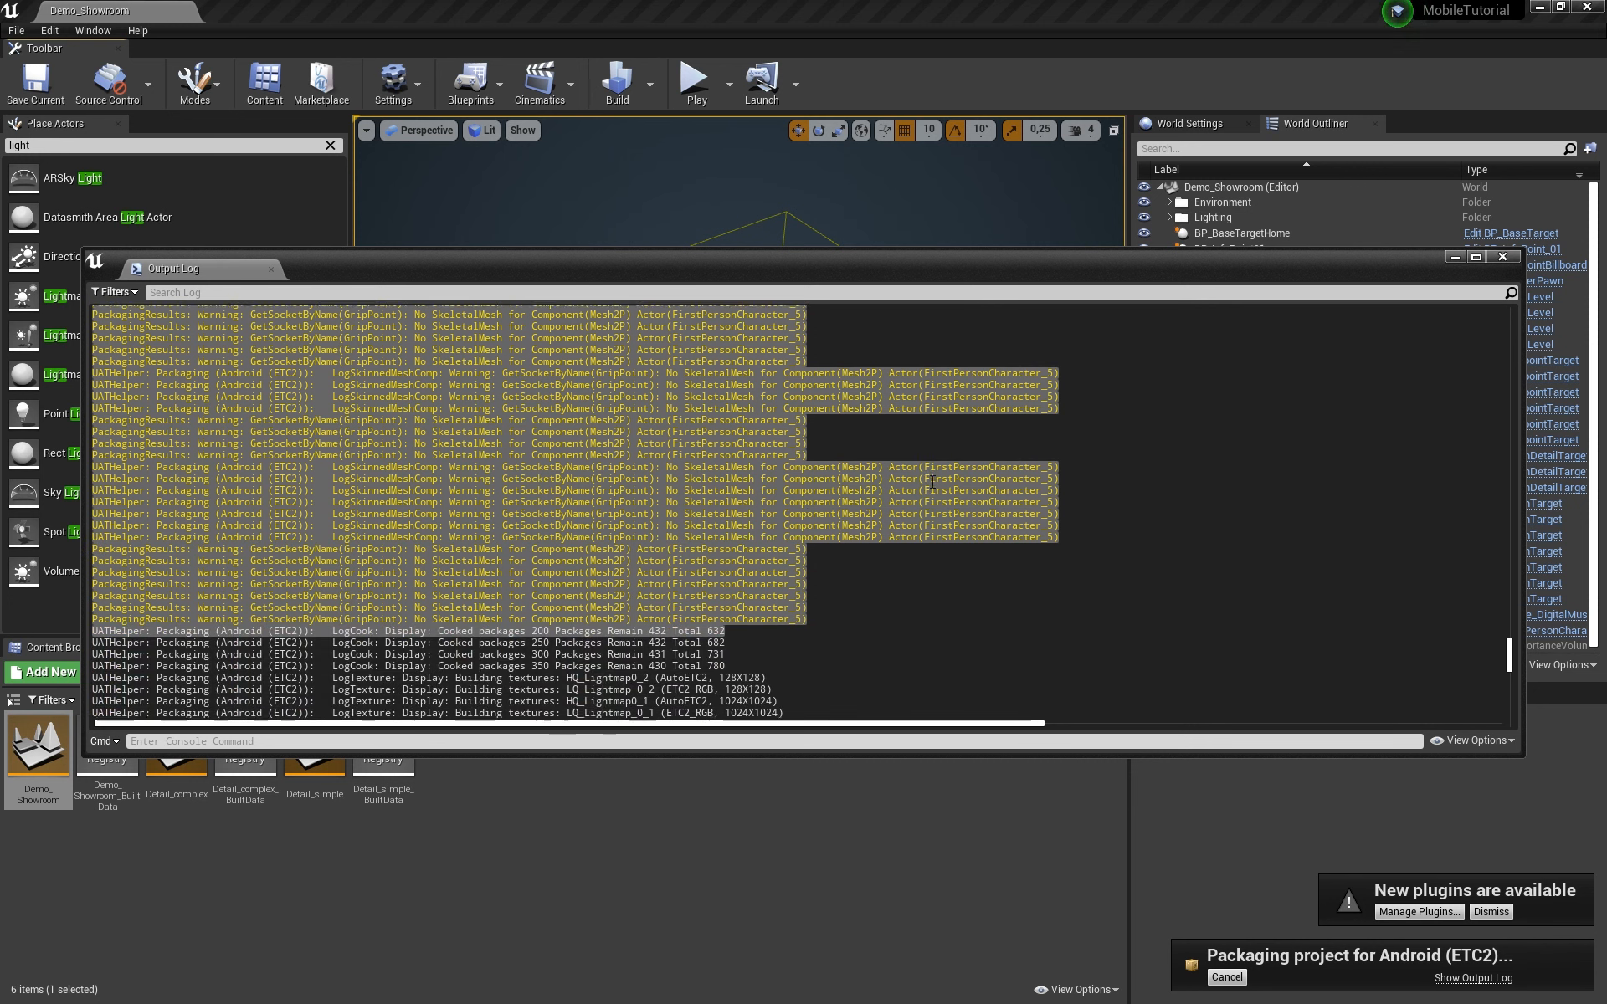
Step: Scroll down the log and select the 'Success - 0 error(s), 24 warning(s)' summary lines
left_click(826, 563)
left_click_drag(808, 591, 94, 688)
scroll(441, 493, "down", 8)
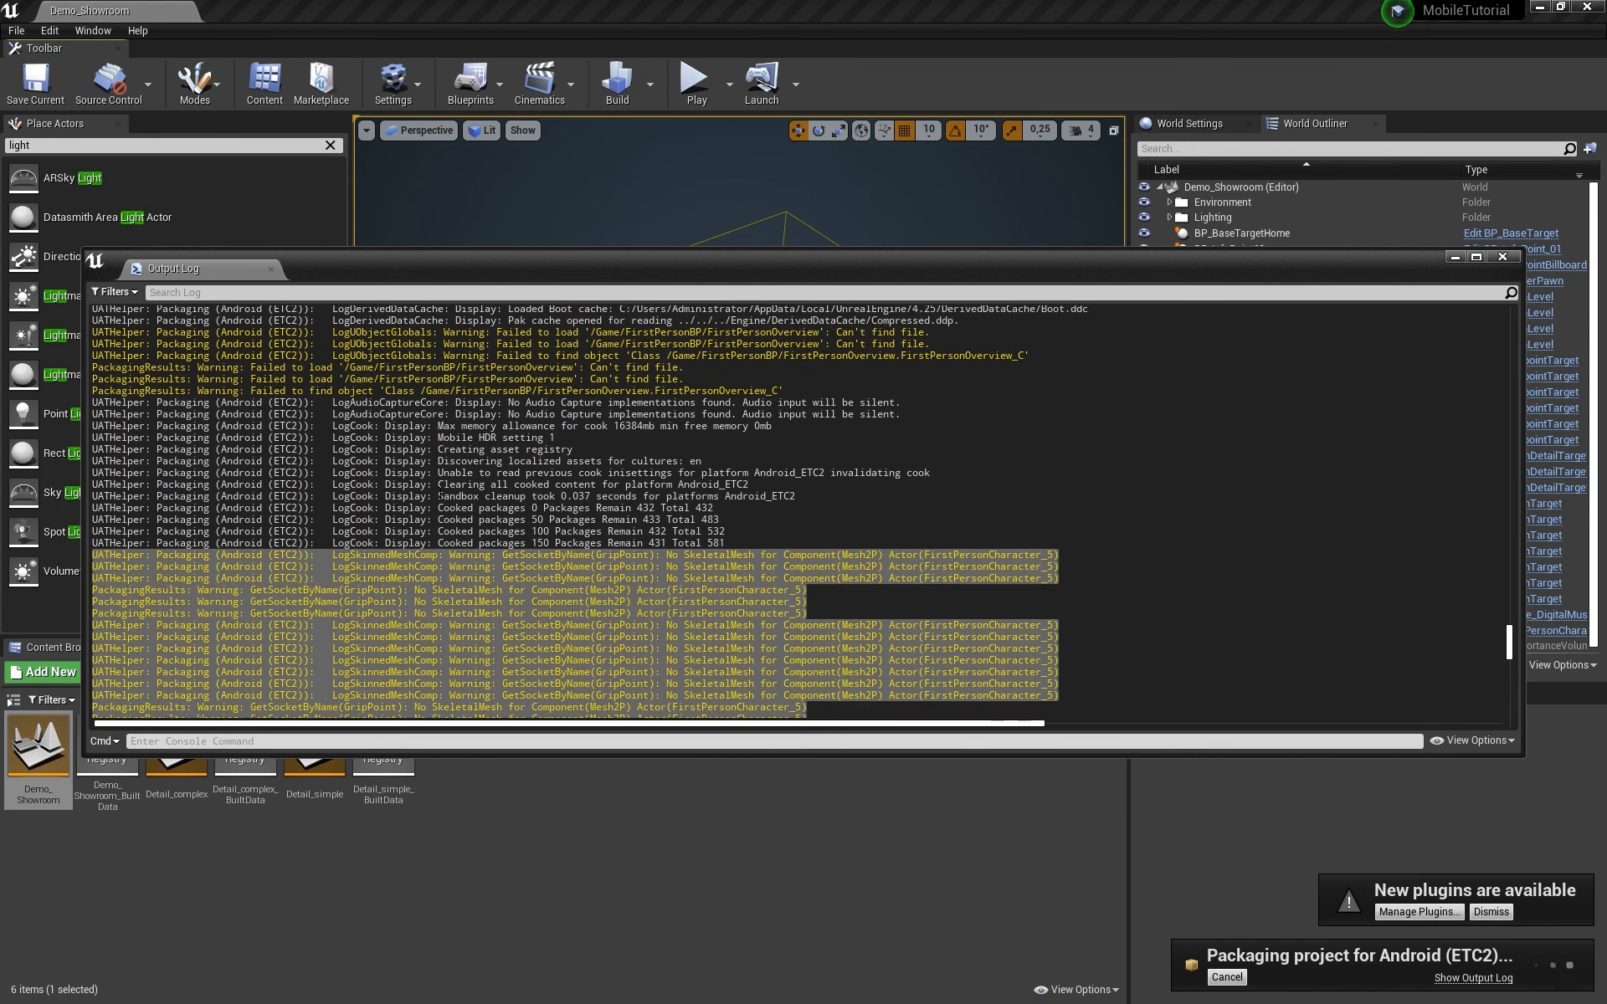
scroll(443, 494, "down", 2)
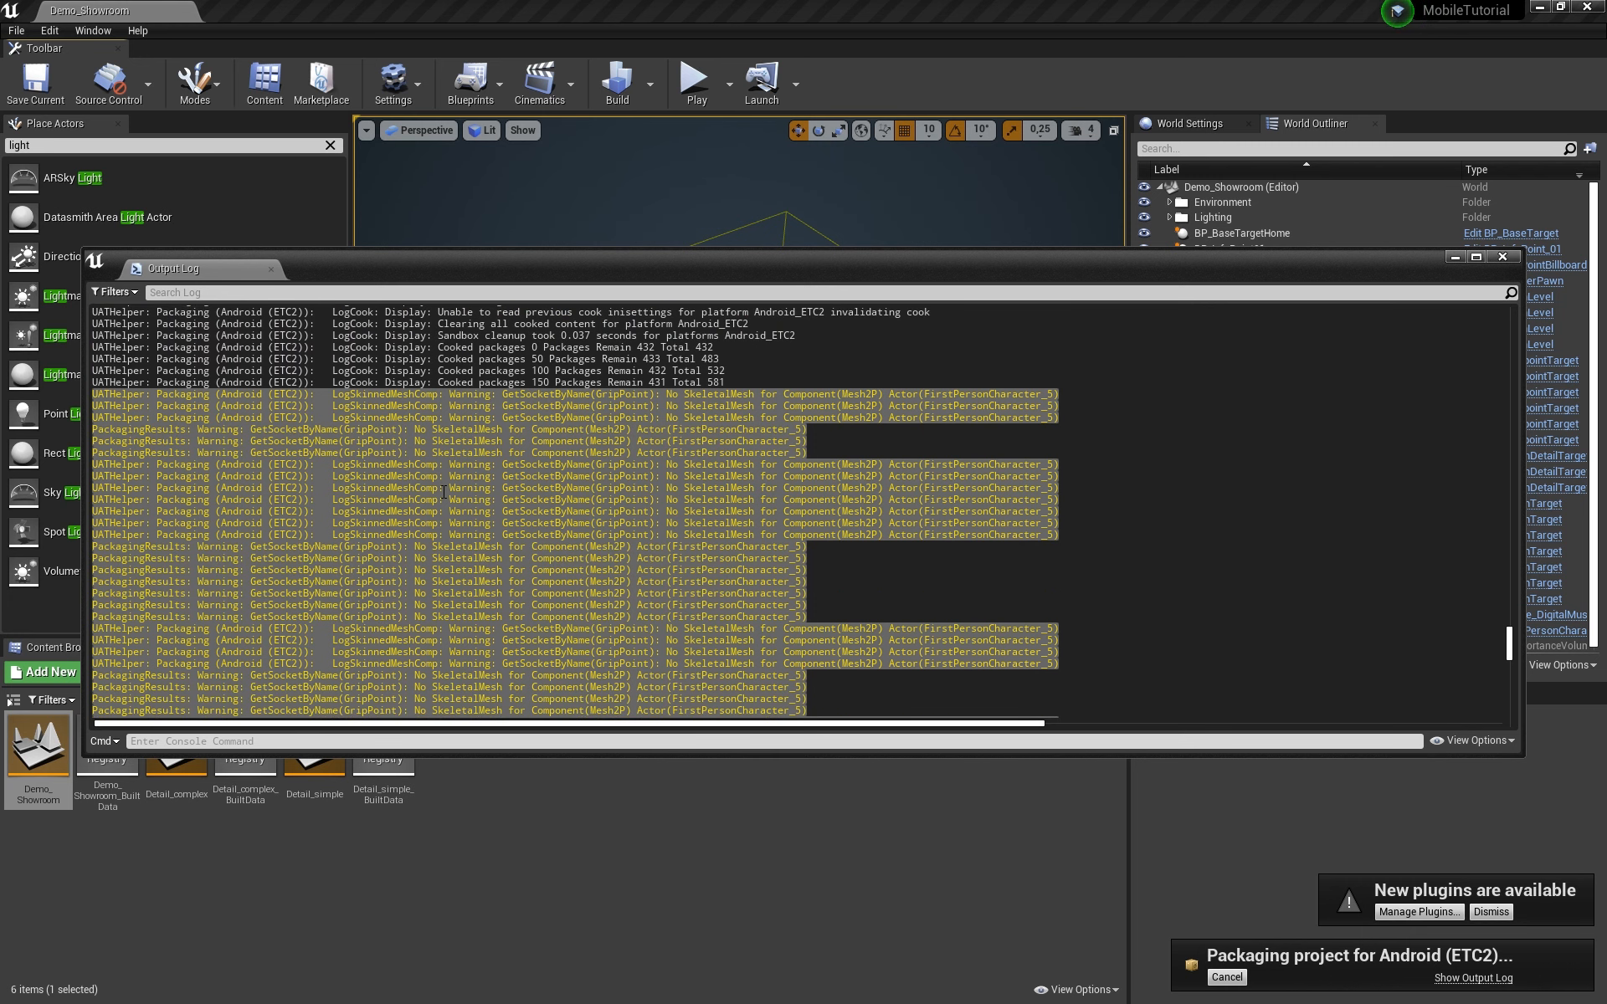
scroll(443, 492, "down", 2)
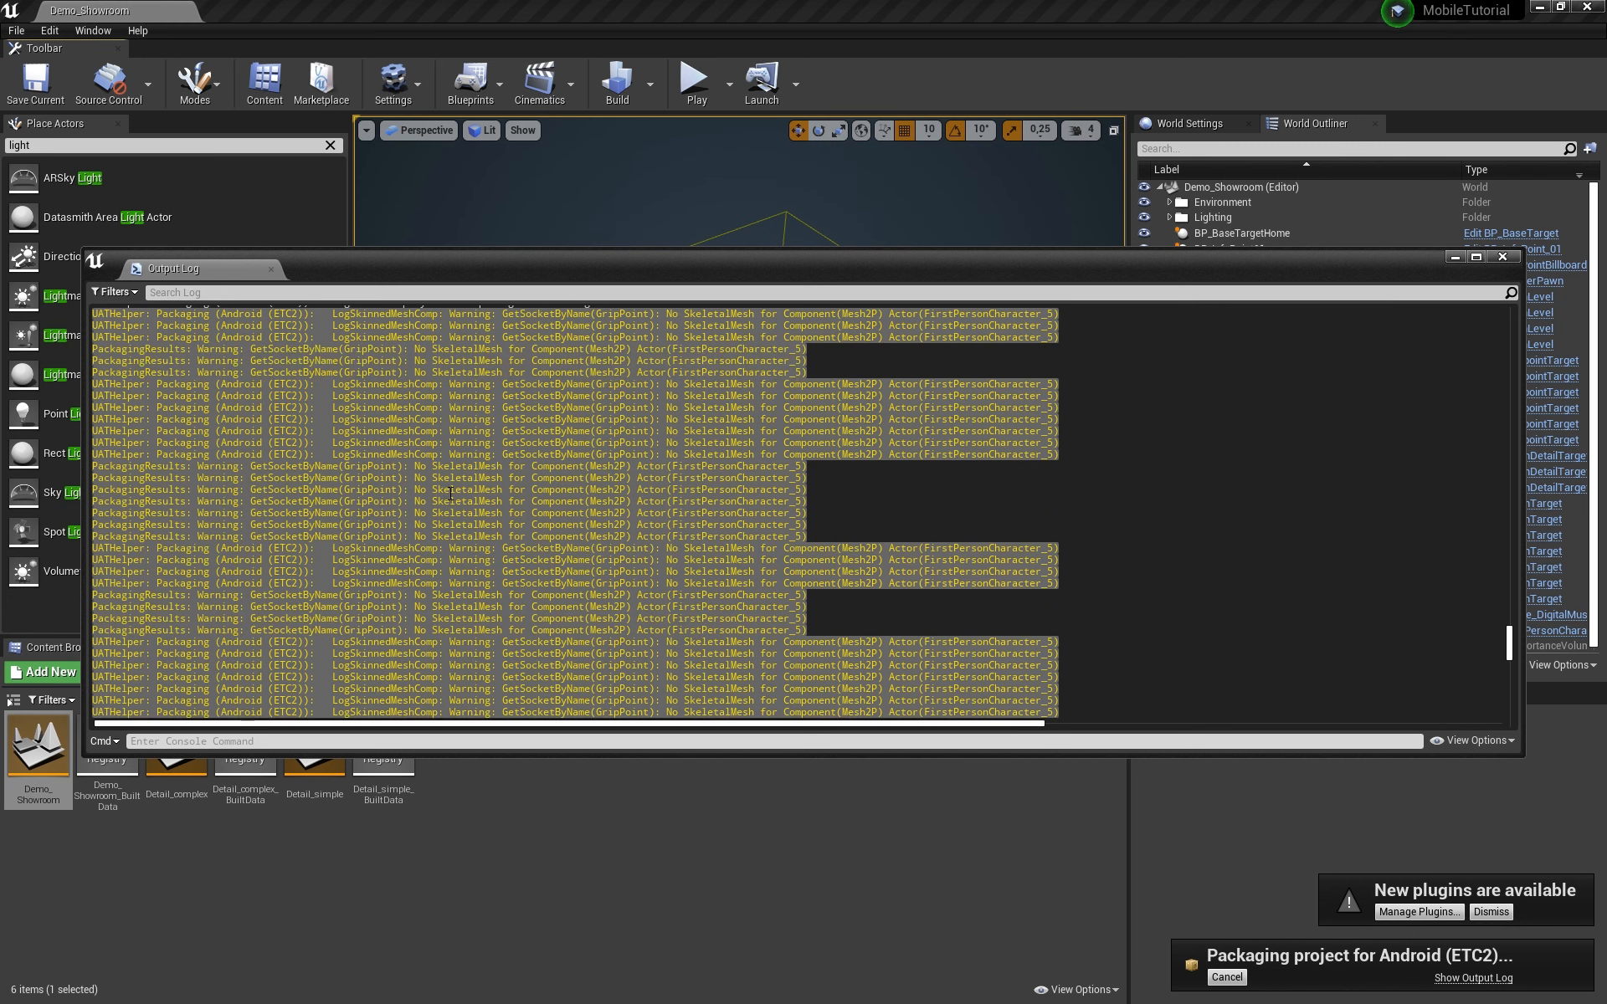
scroll(450, 494, "down", 3)
scroll(450, 494, "down", 15)
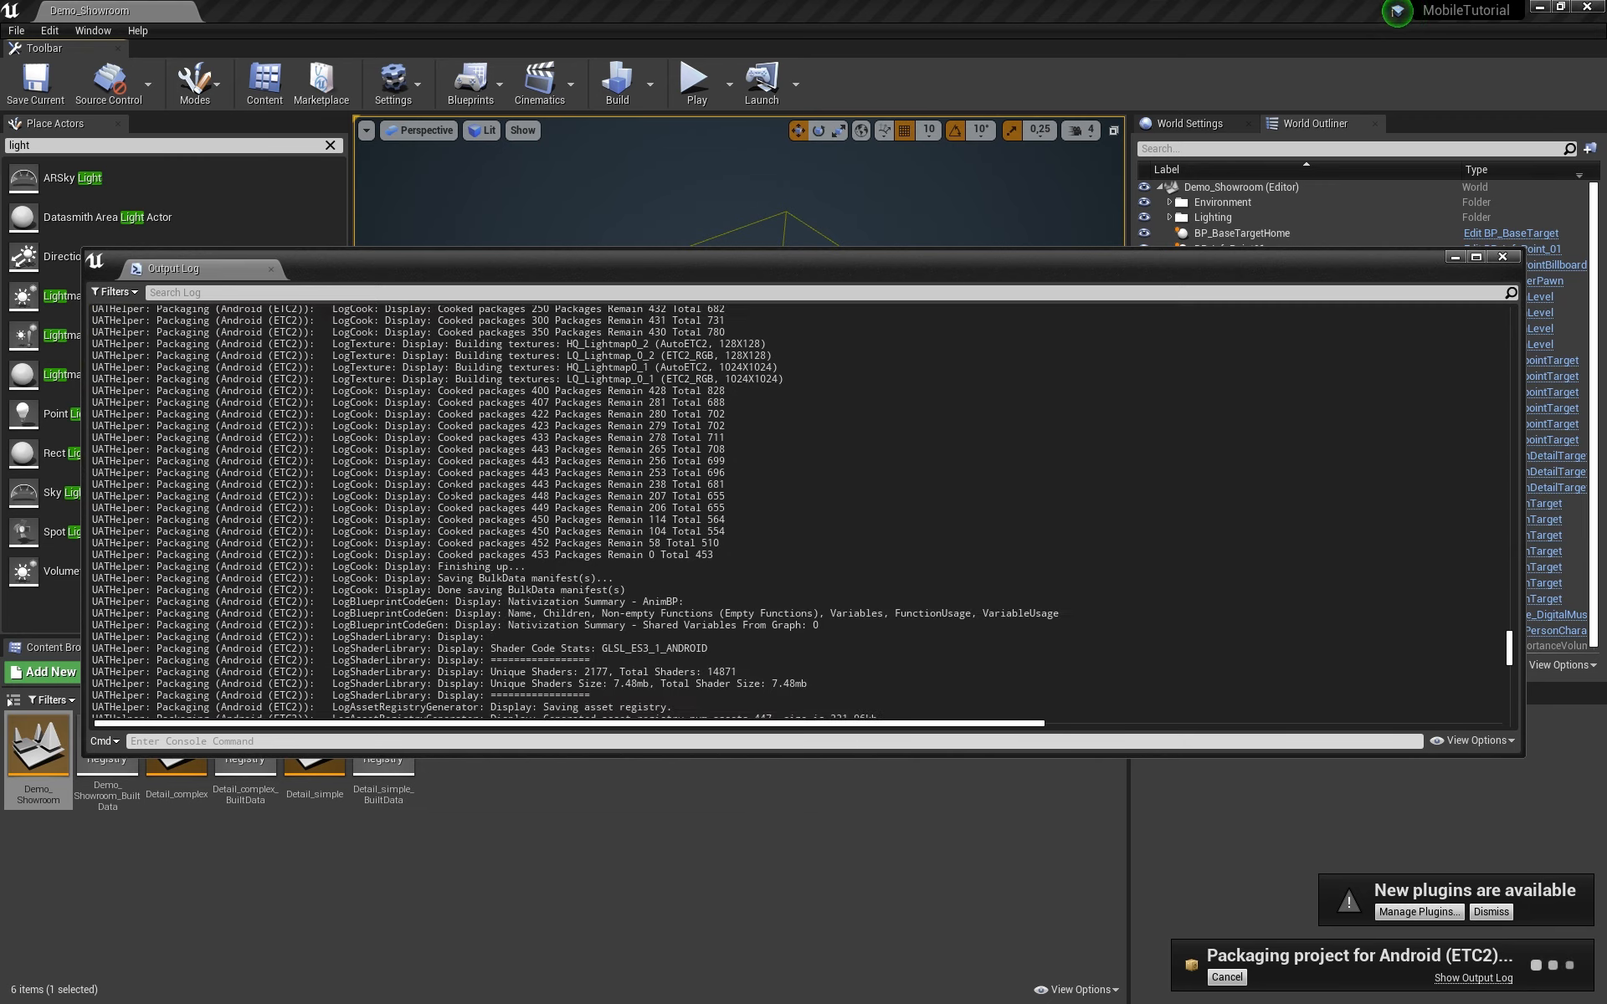
scroll(450, 494, "down", 18)
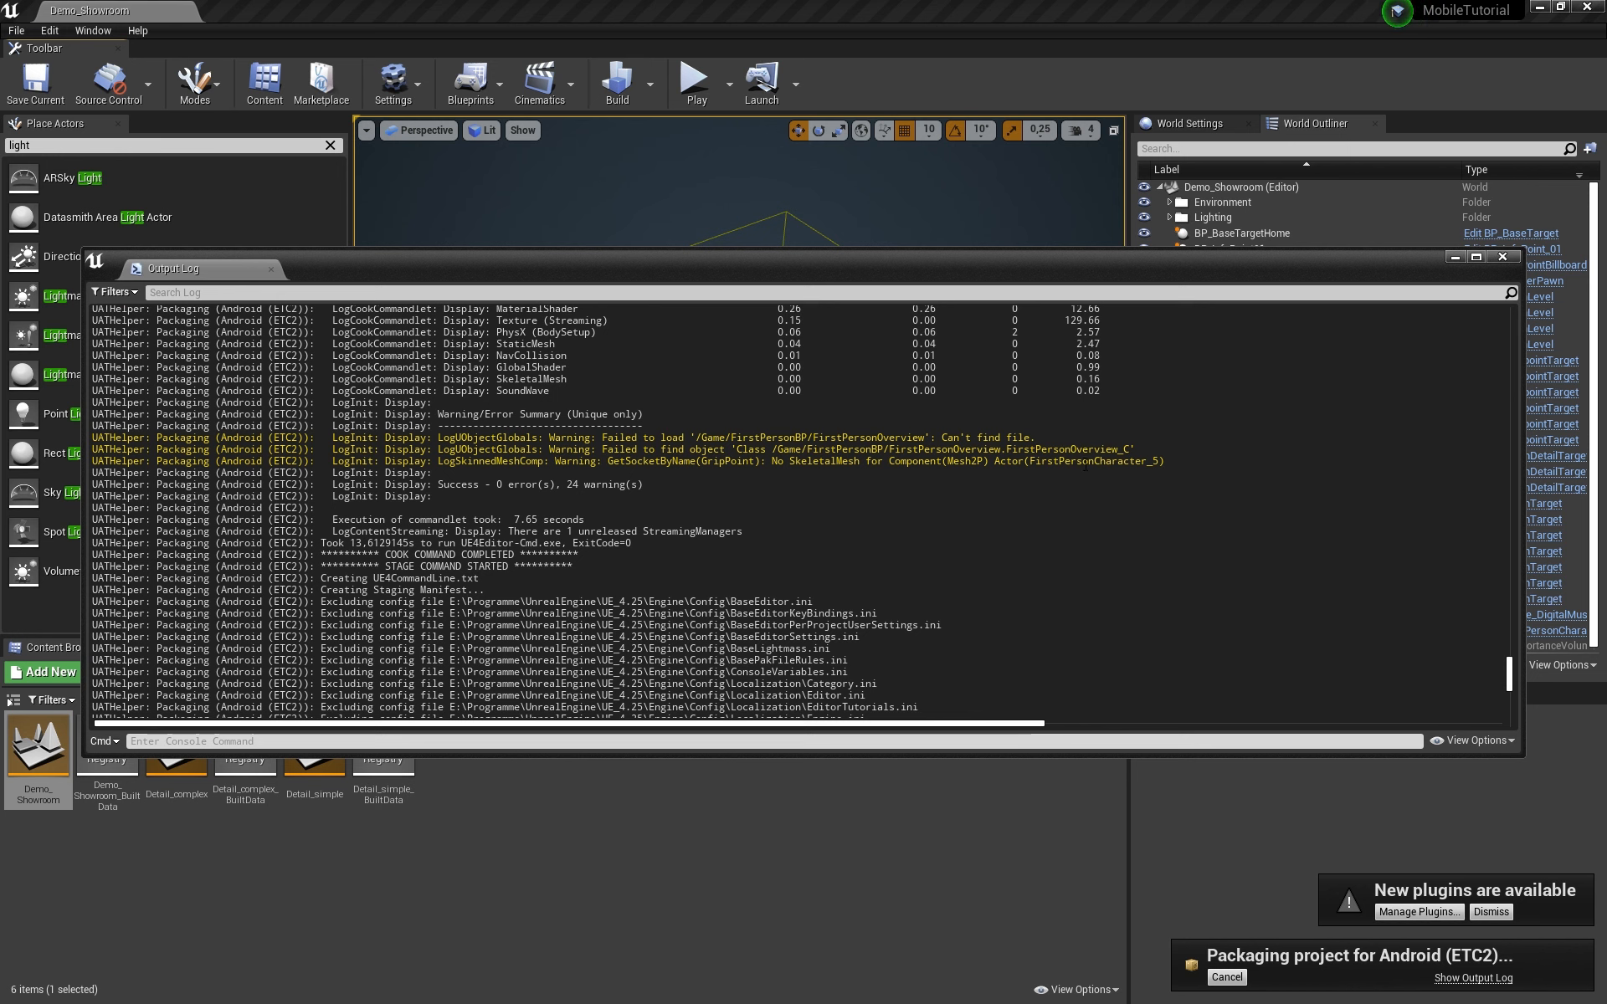
left_click_drag(400, 498, 50, 427)
Step: Scroll the Output Log to the bottom to confirm BUILD SUCCESSFUL and ExitCode=0
scroll(725, 582, "down", 15)
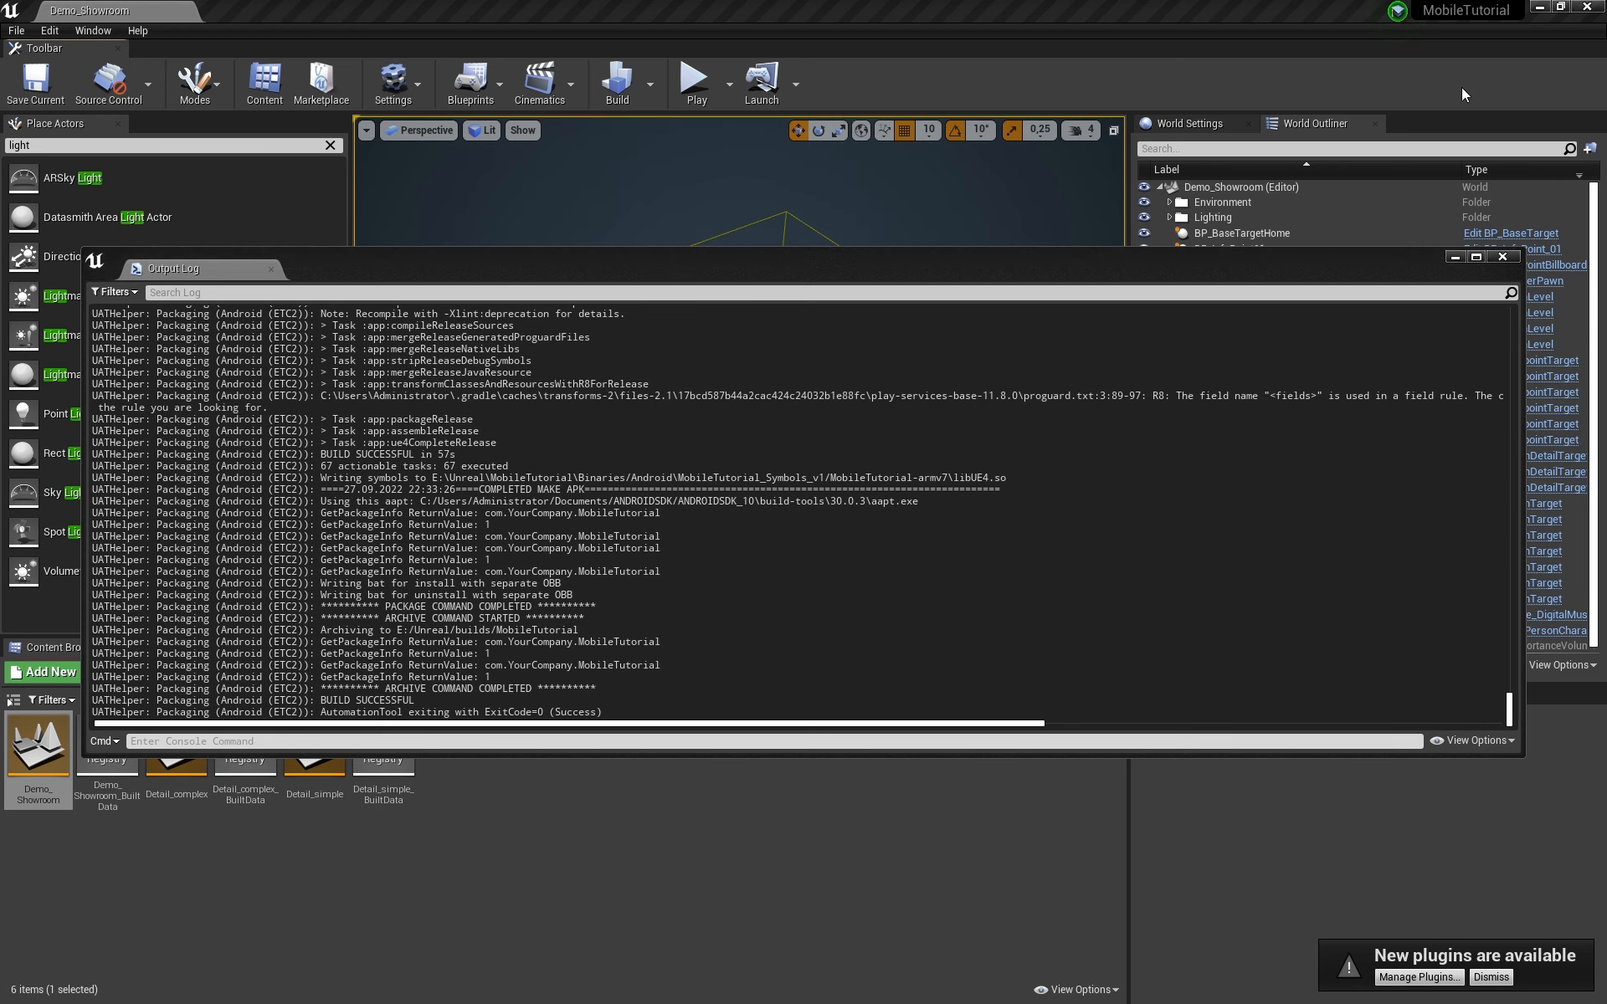
Step: Minimize Unreal and open E:\Unreal\builds\MobileTutorial\Android_ETC2 in File Explorer
left_click(1539, 7)
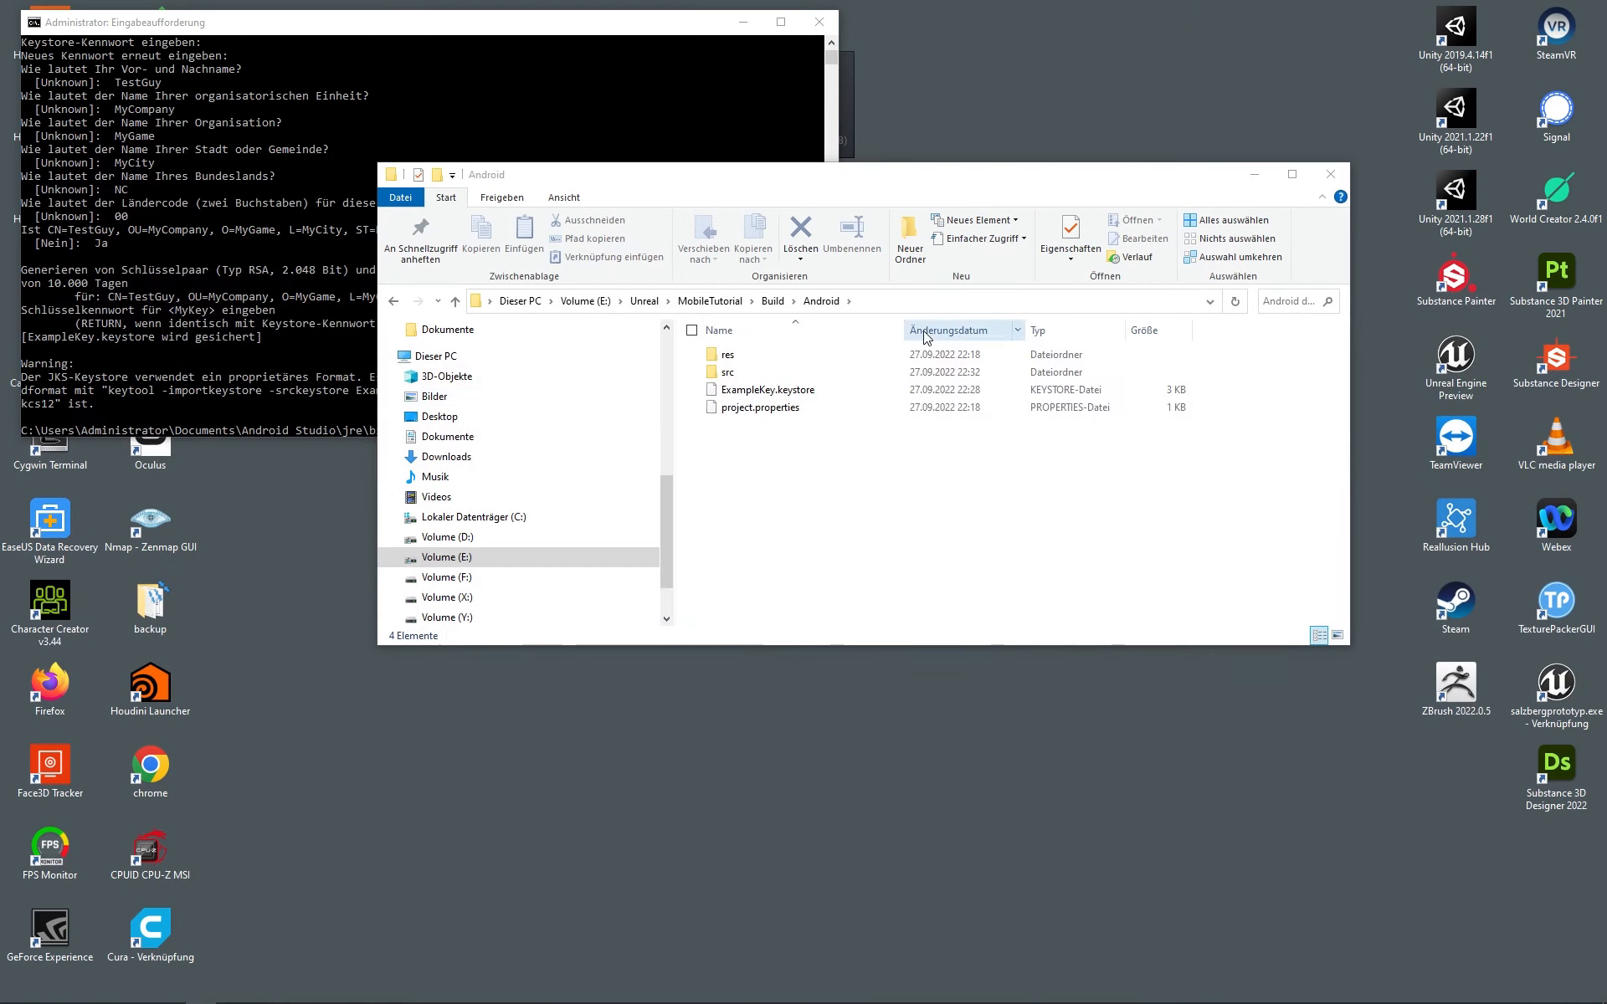
left_click(643, 301)
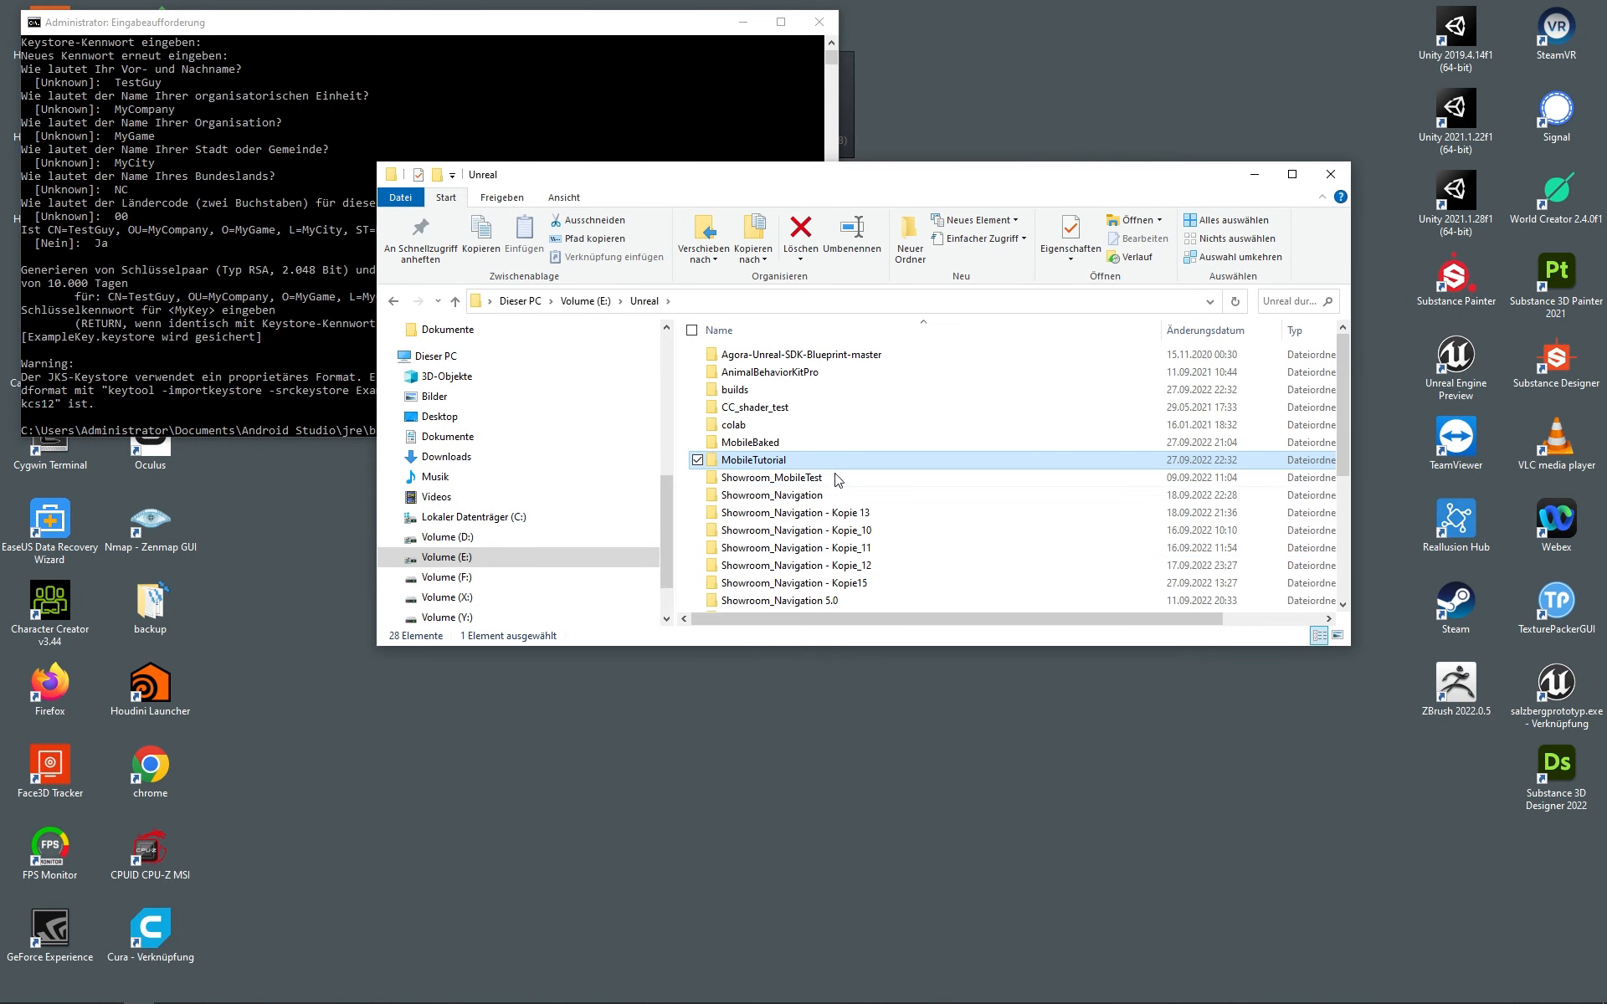
double_click(761, 390)
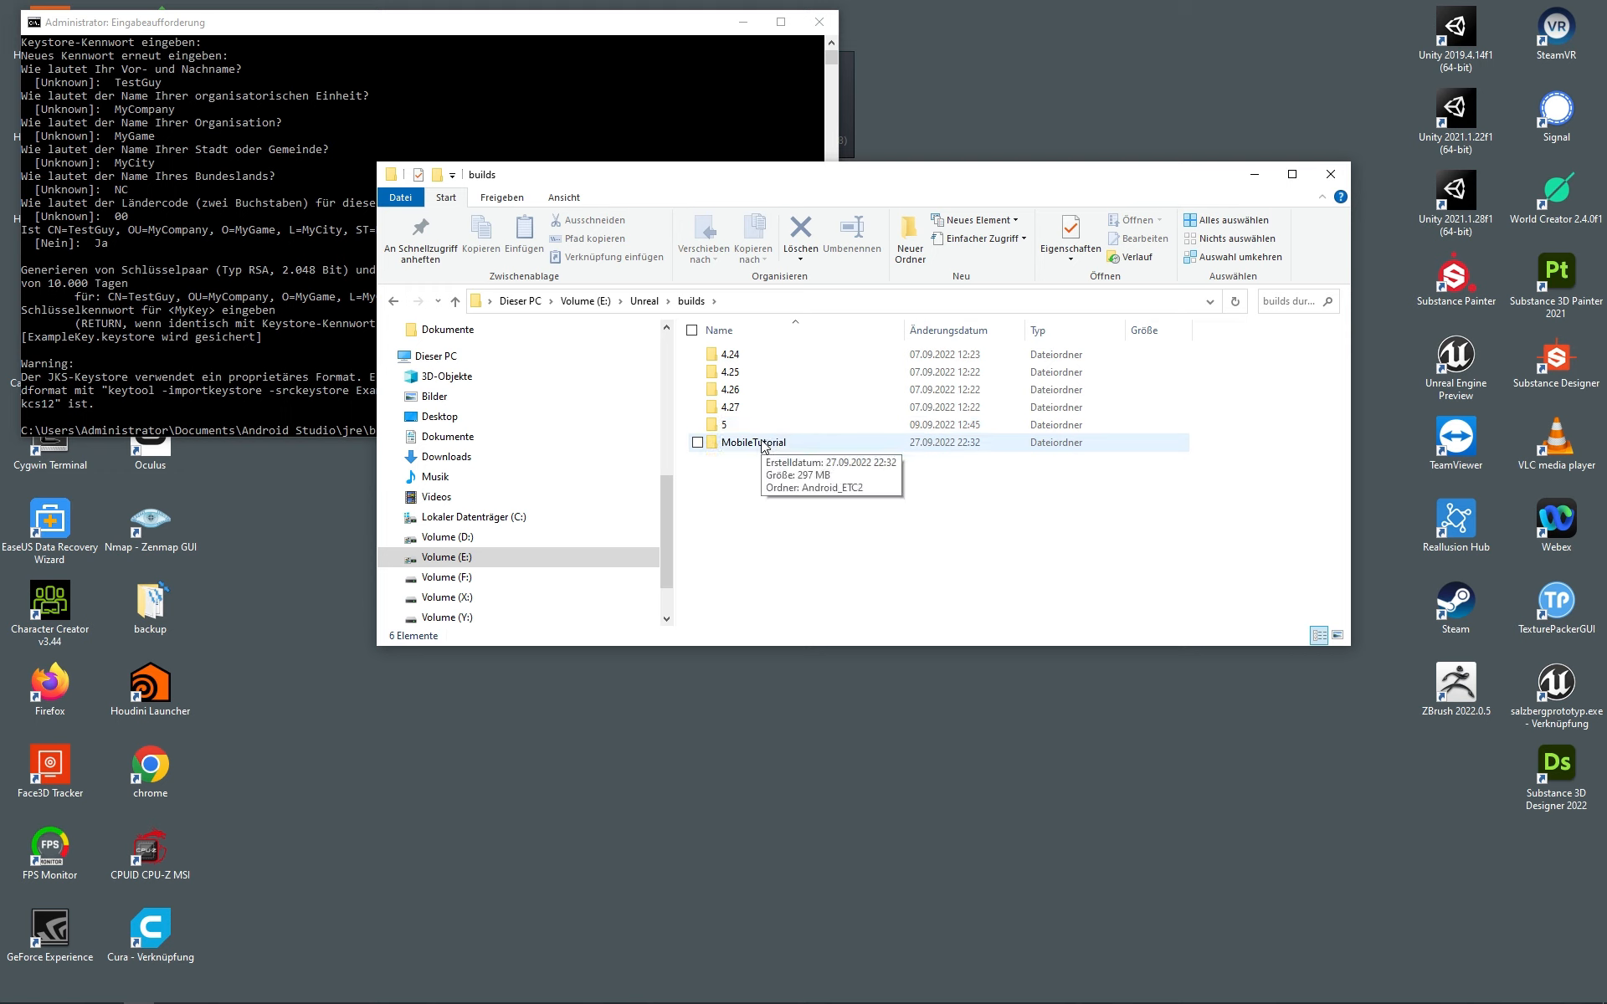
double_click(757, 442)
double_click(775, 356)
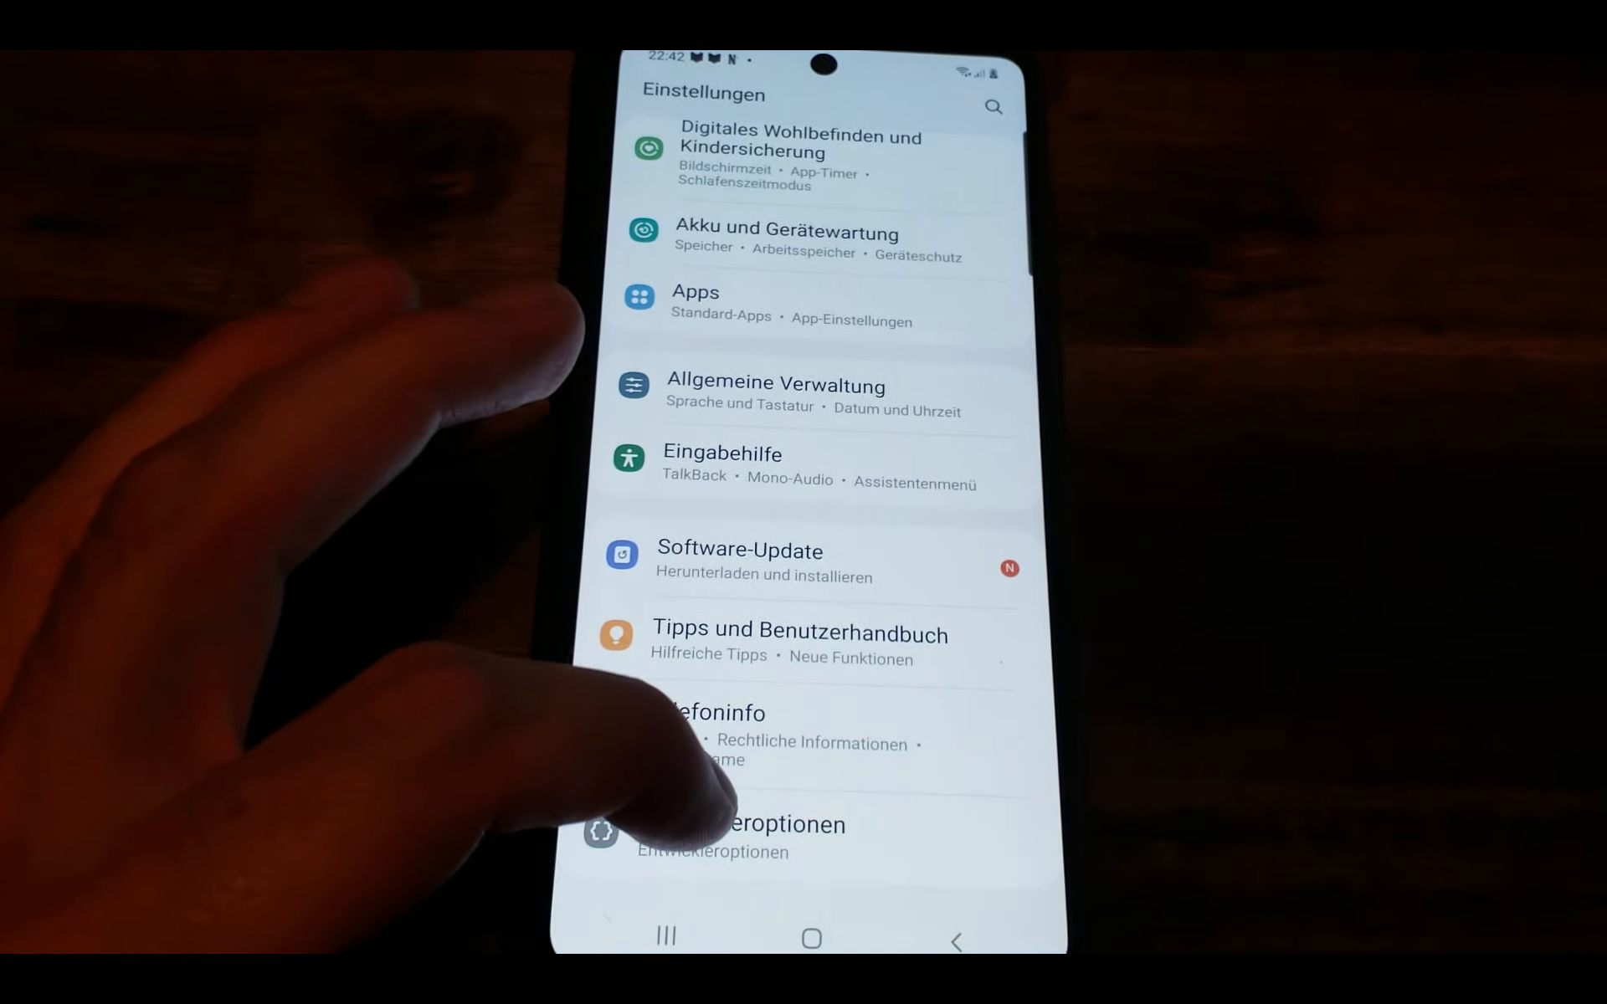
Step: Toggle USB-Debugging off and on in Entwickleroptionen and confirm allowing it
left_click(720, 833)
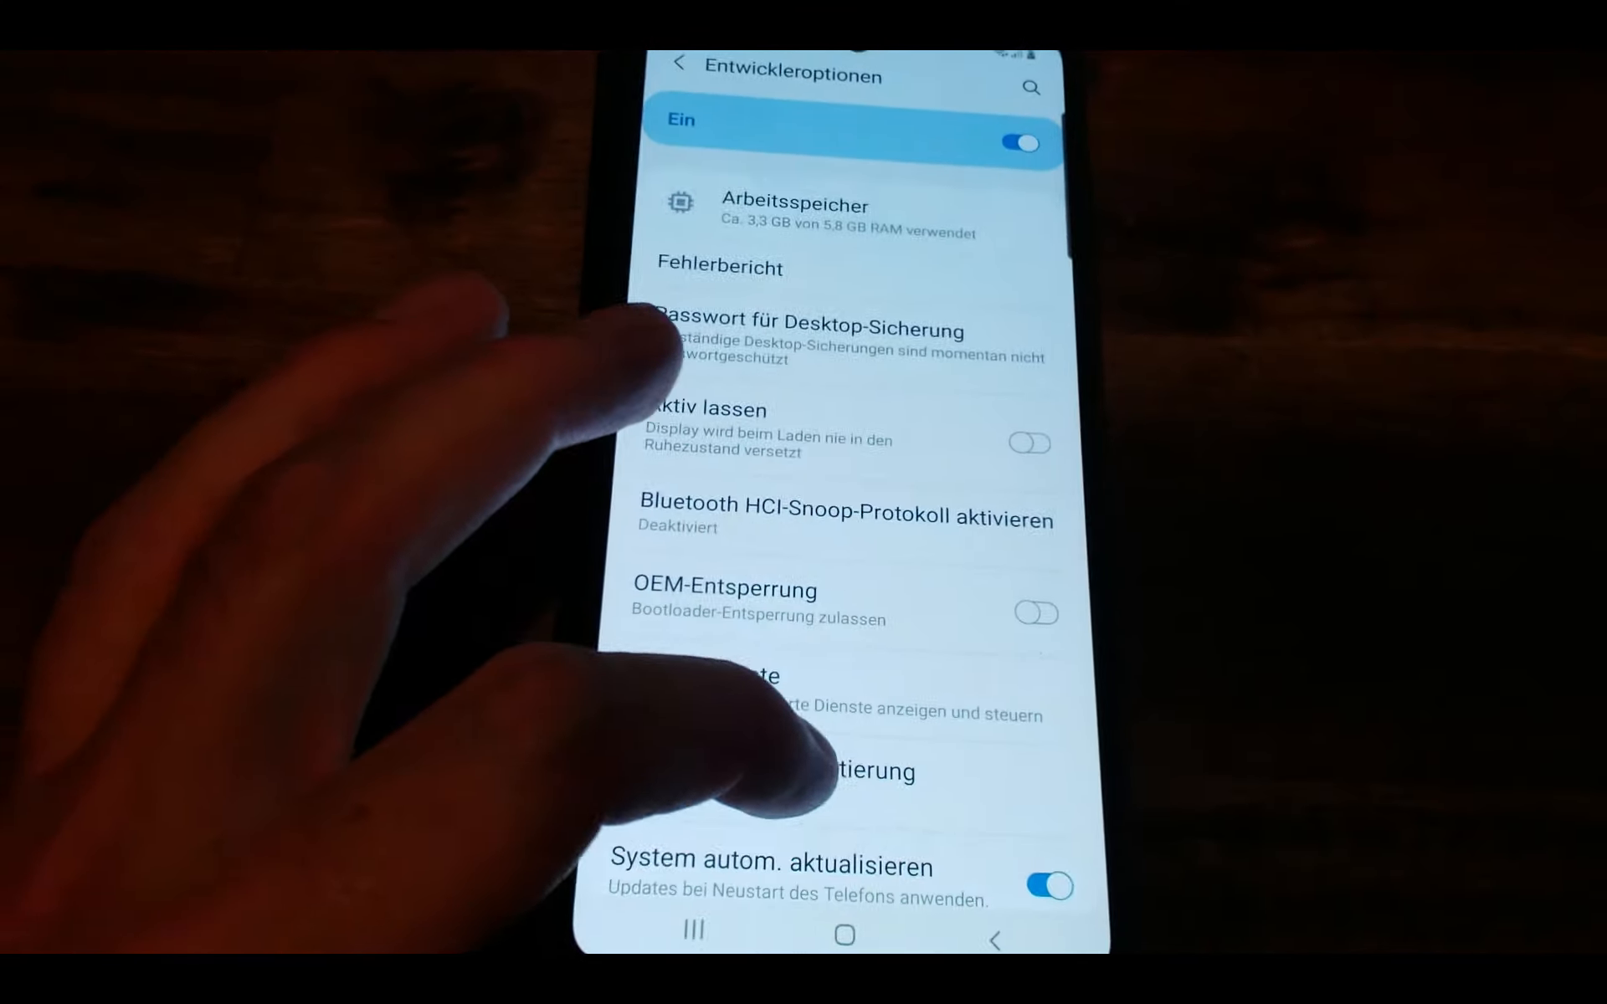
scroll(846, 586, "down", 6)
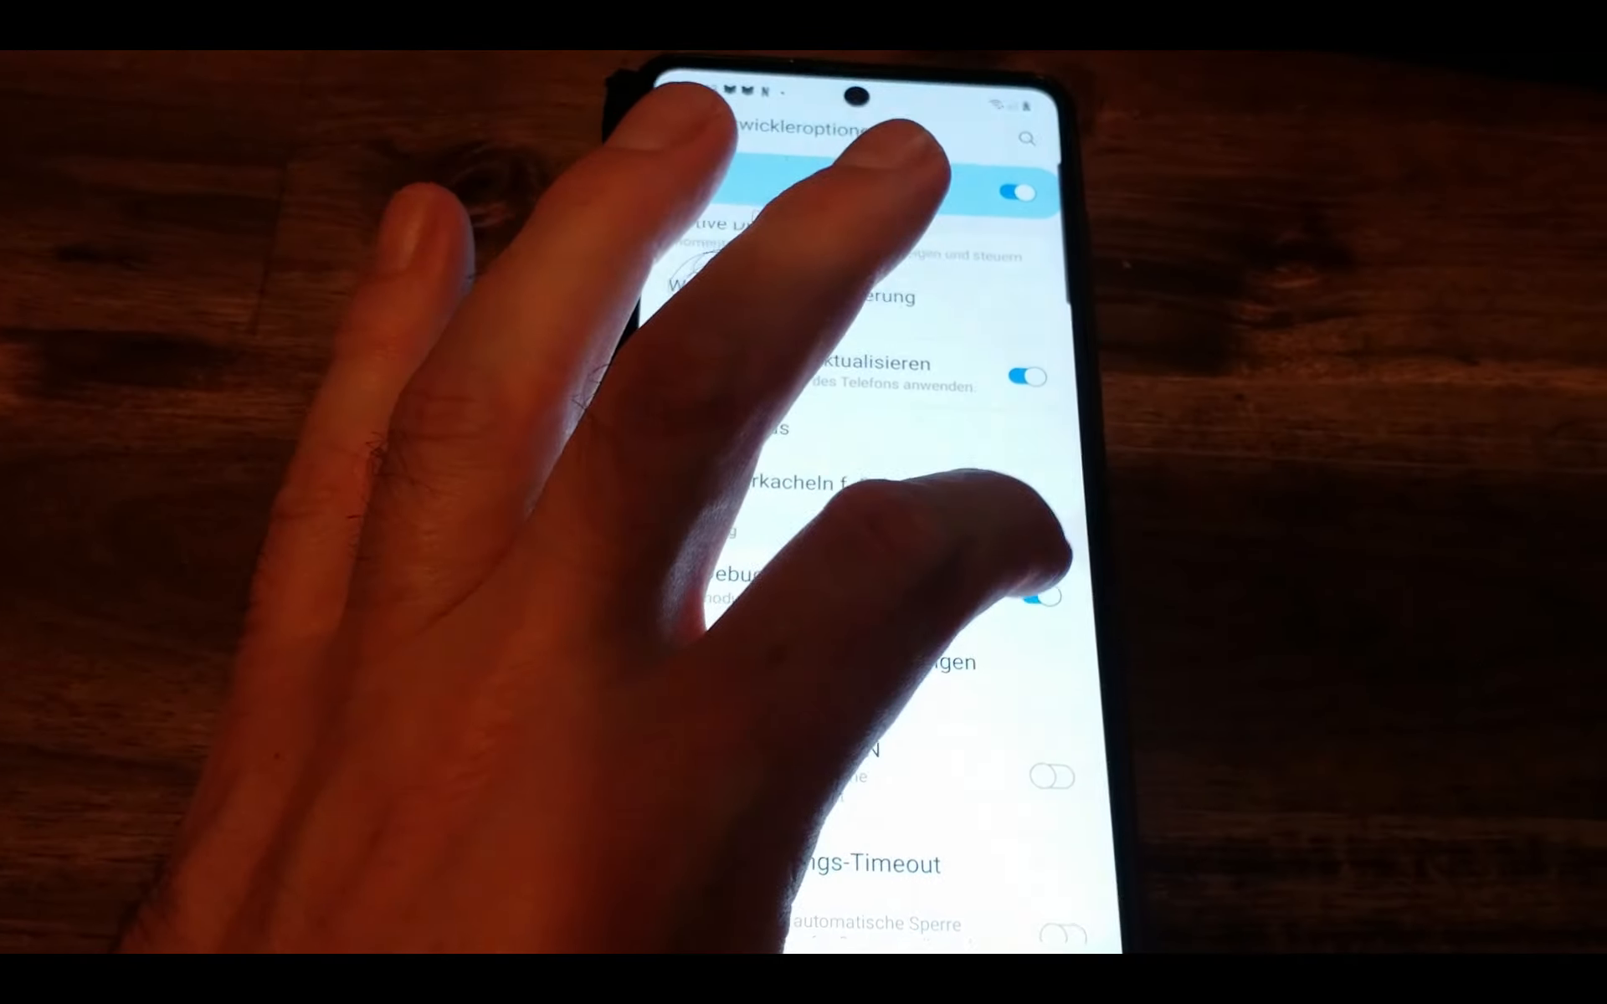
left_click(1085, 615)
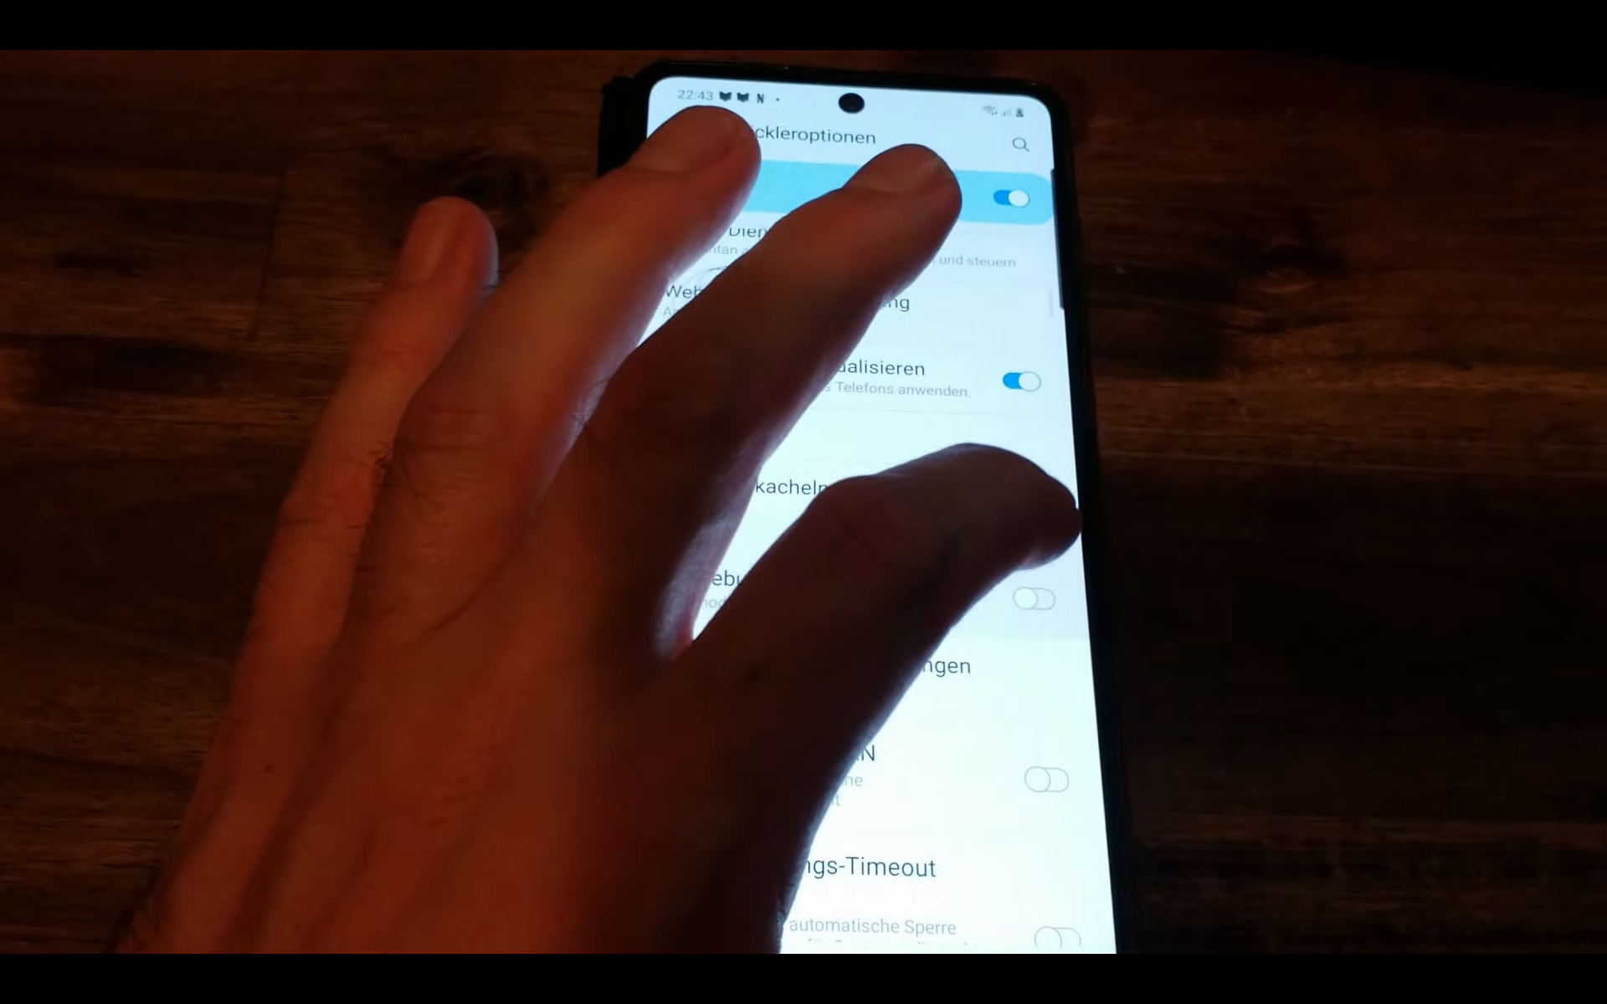
left_click(1034, 599)
left_click(999, 862)
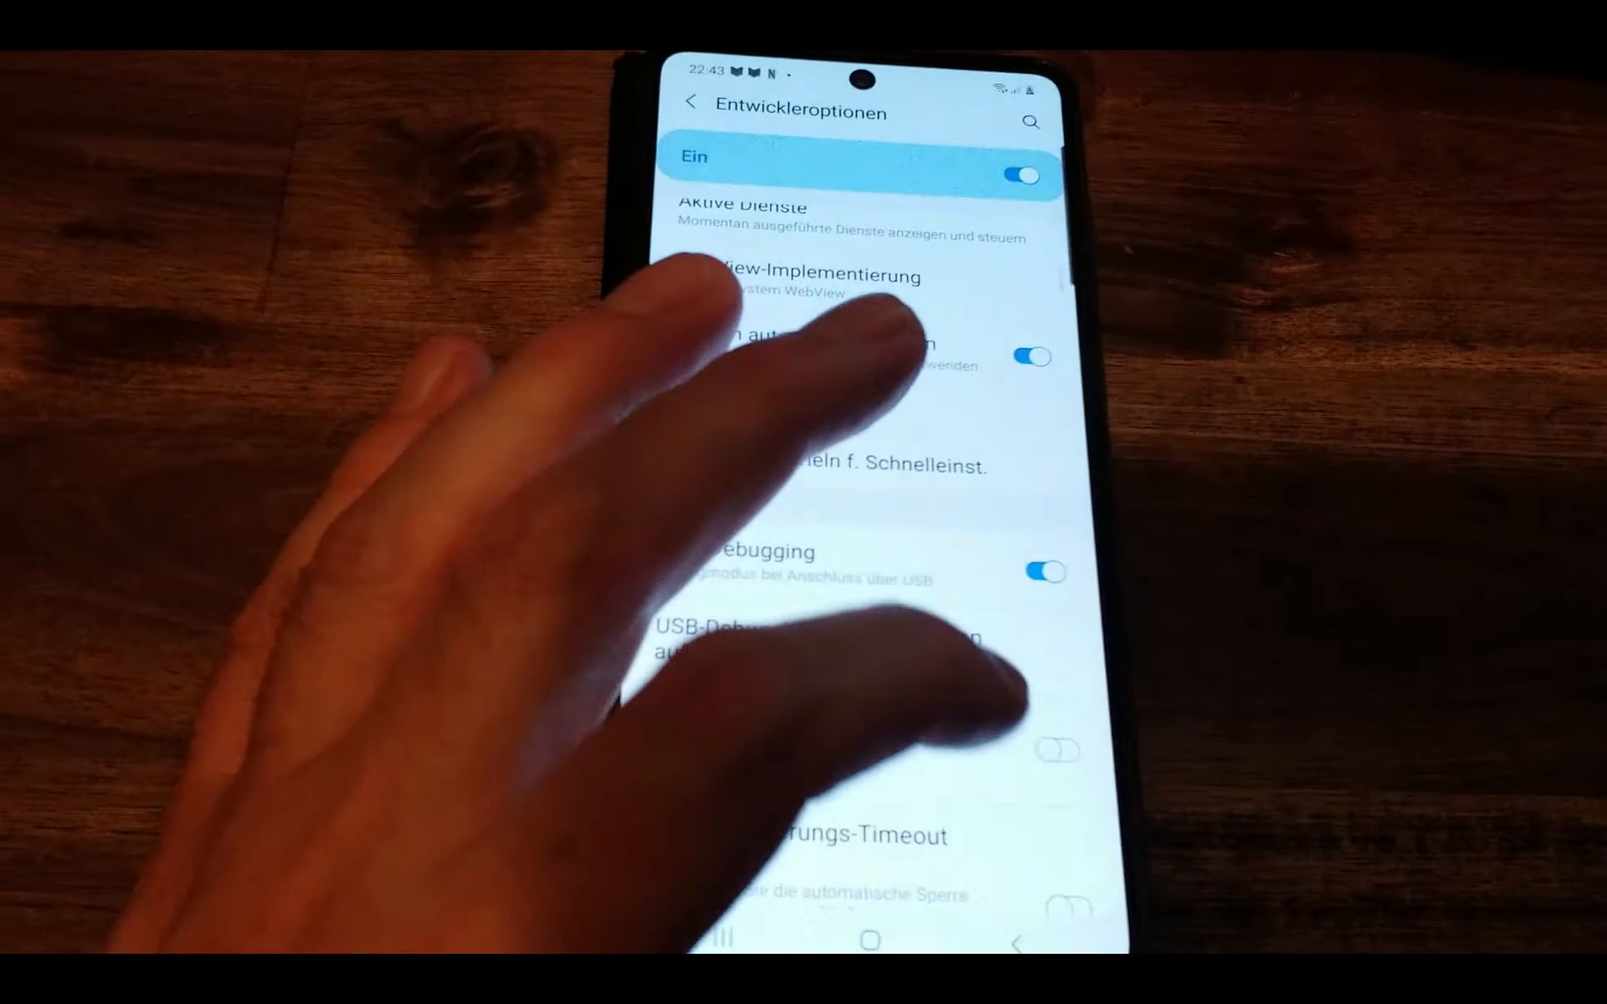
Step: Enable tethering hardware acceleration, set the USB mode to USB-Tethering, and go home
scroll(837, 544, "down", 10)
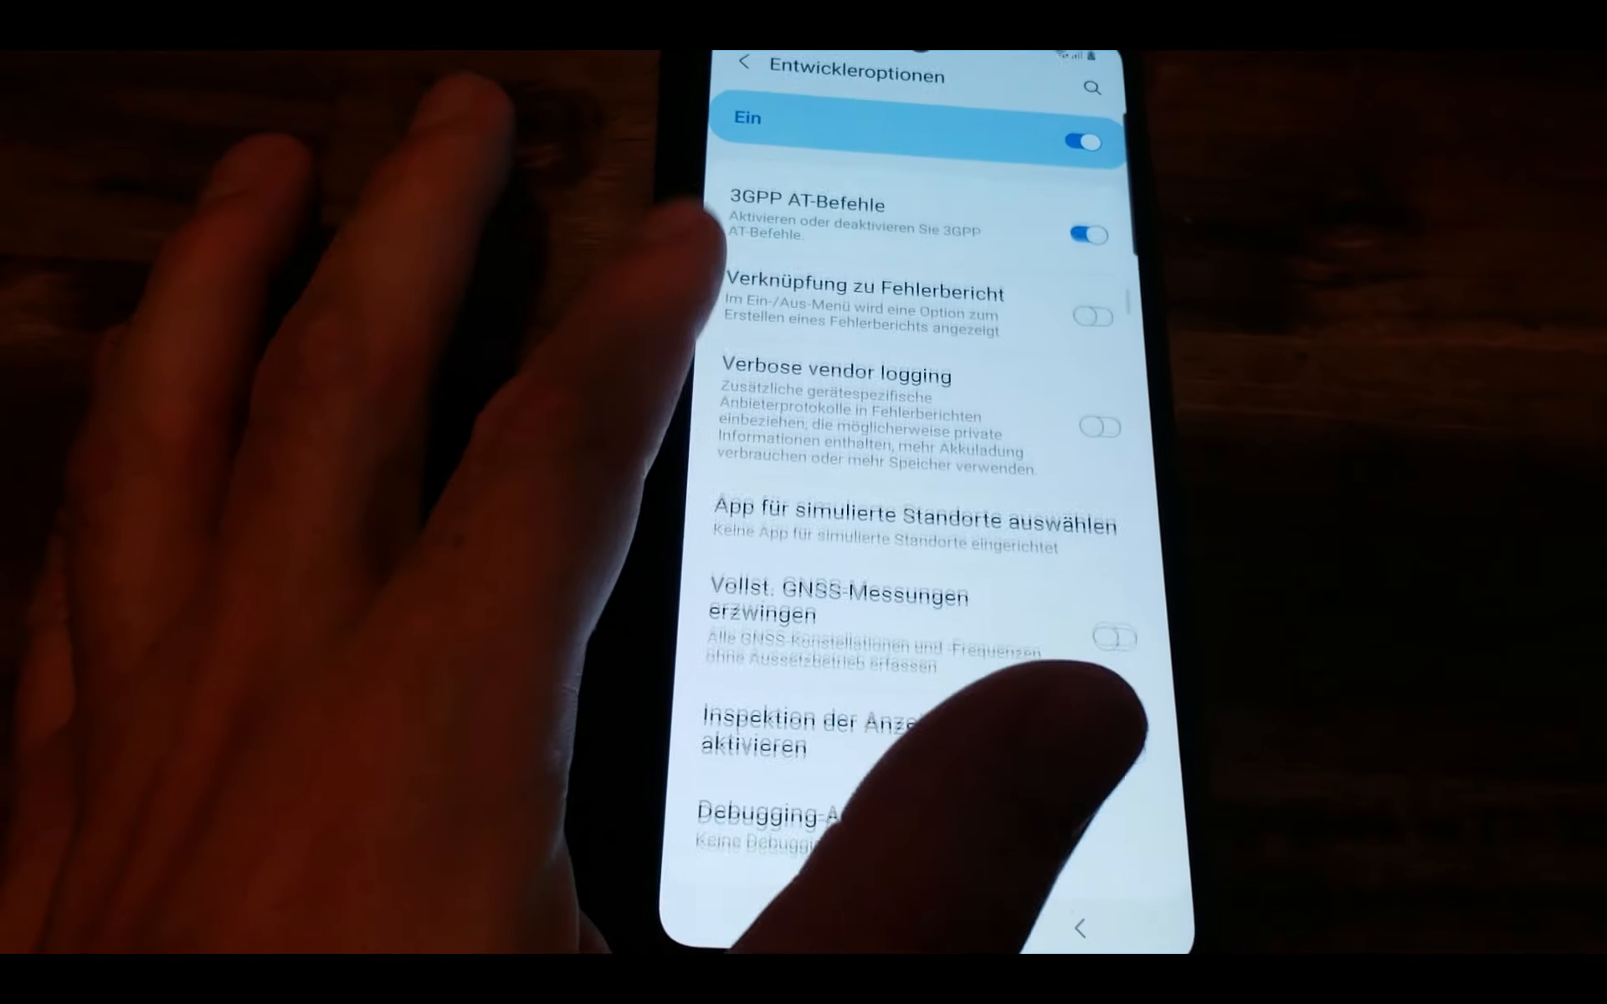
scroll(920, 544, "down", 5)
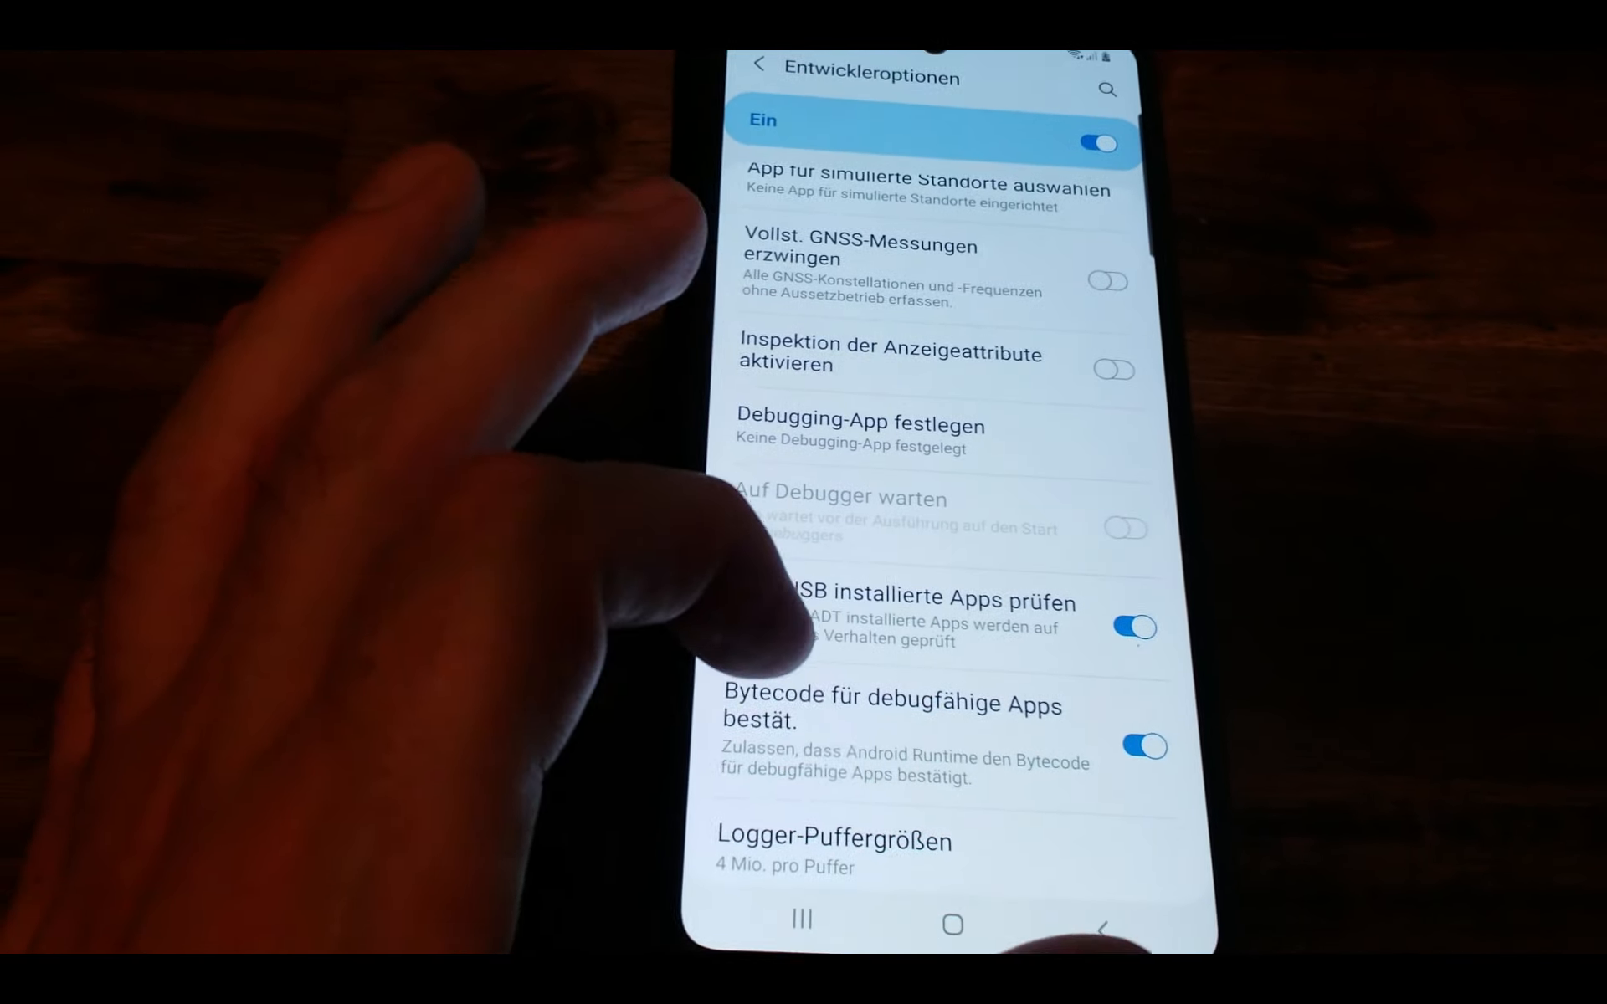
scroll(921, 544, "down", 10)
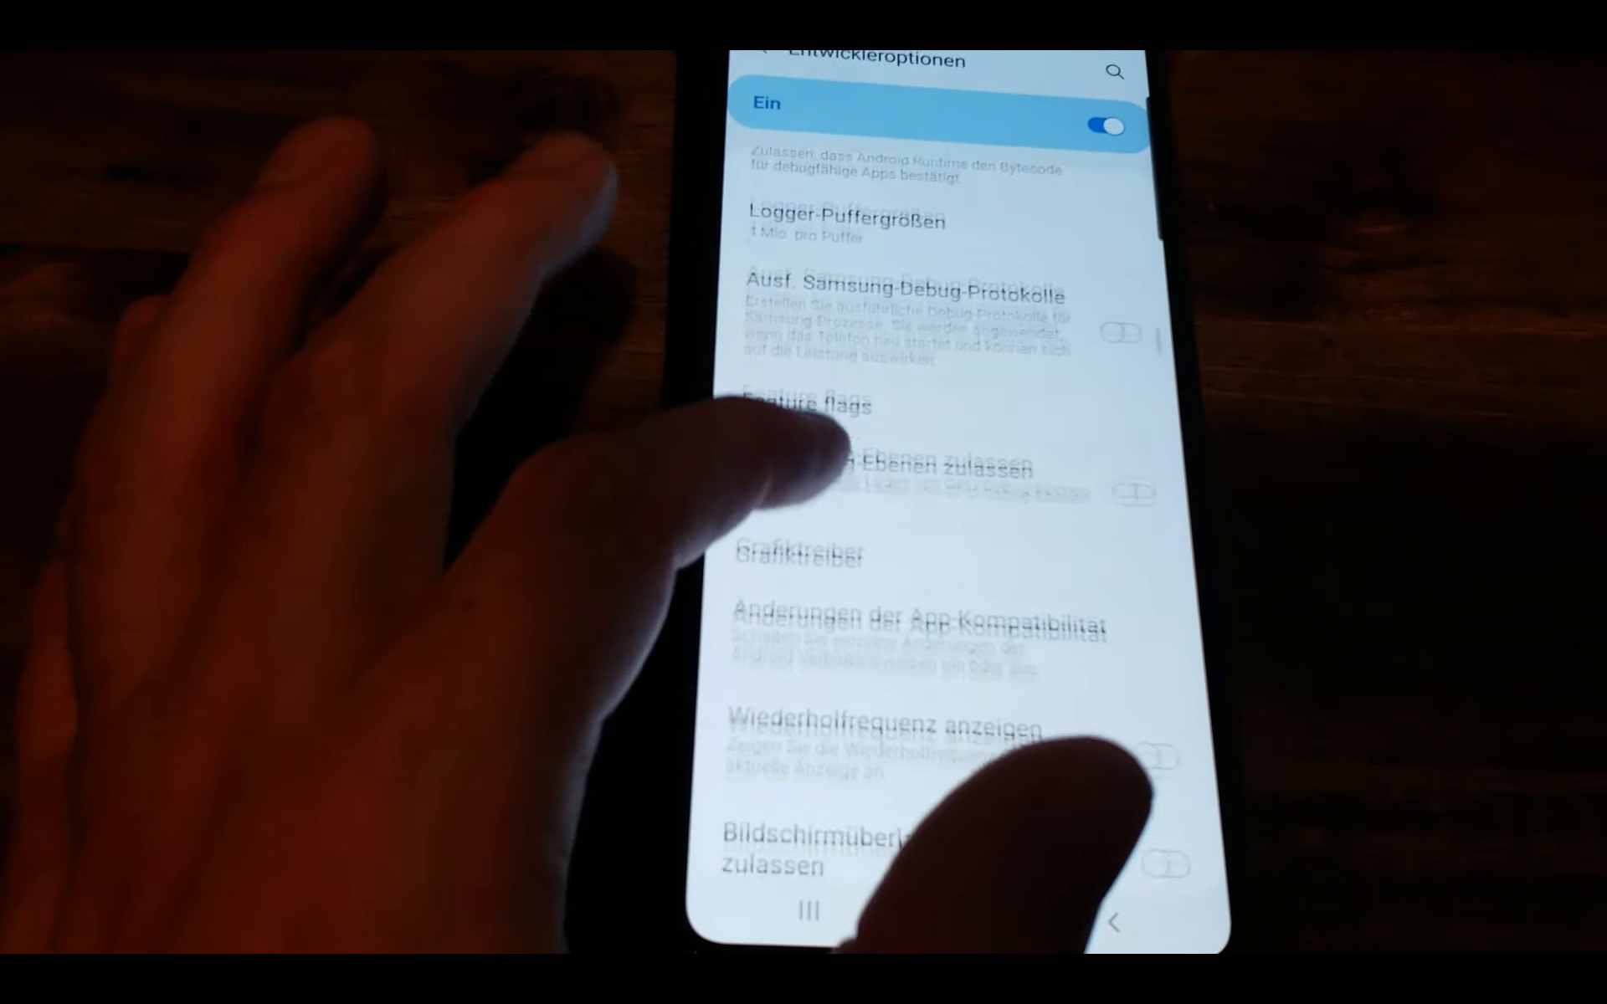
scroll(921, 544, "down", 10)
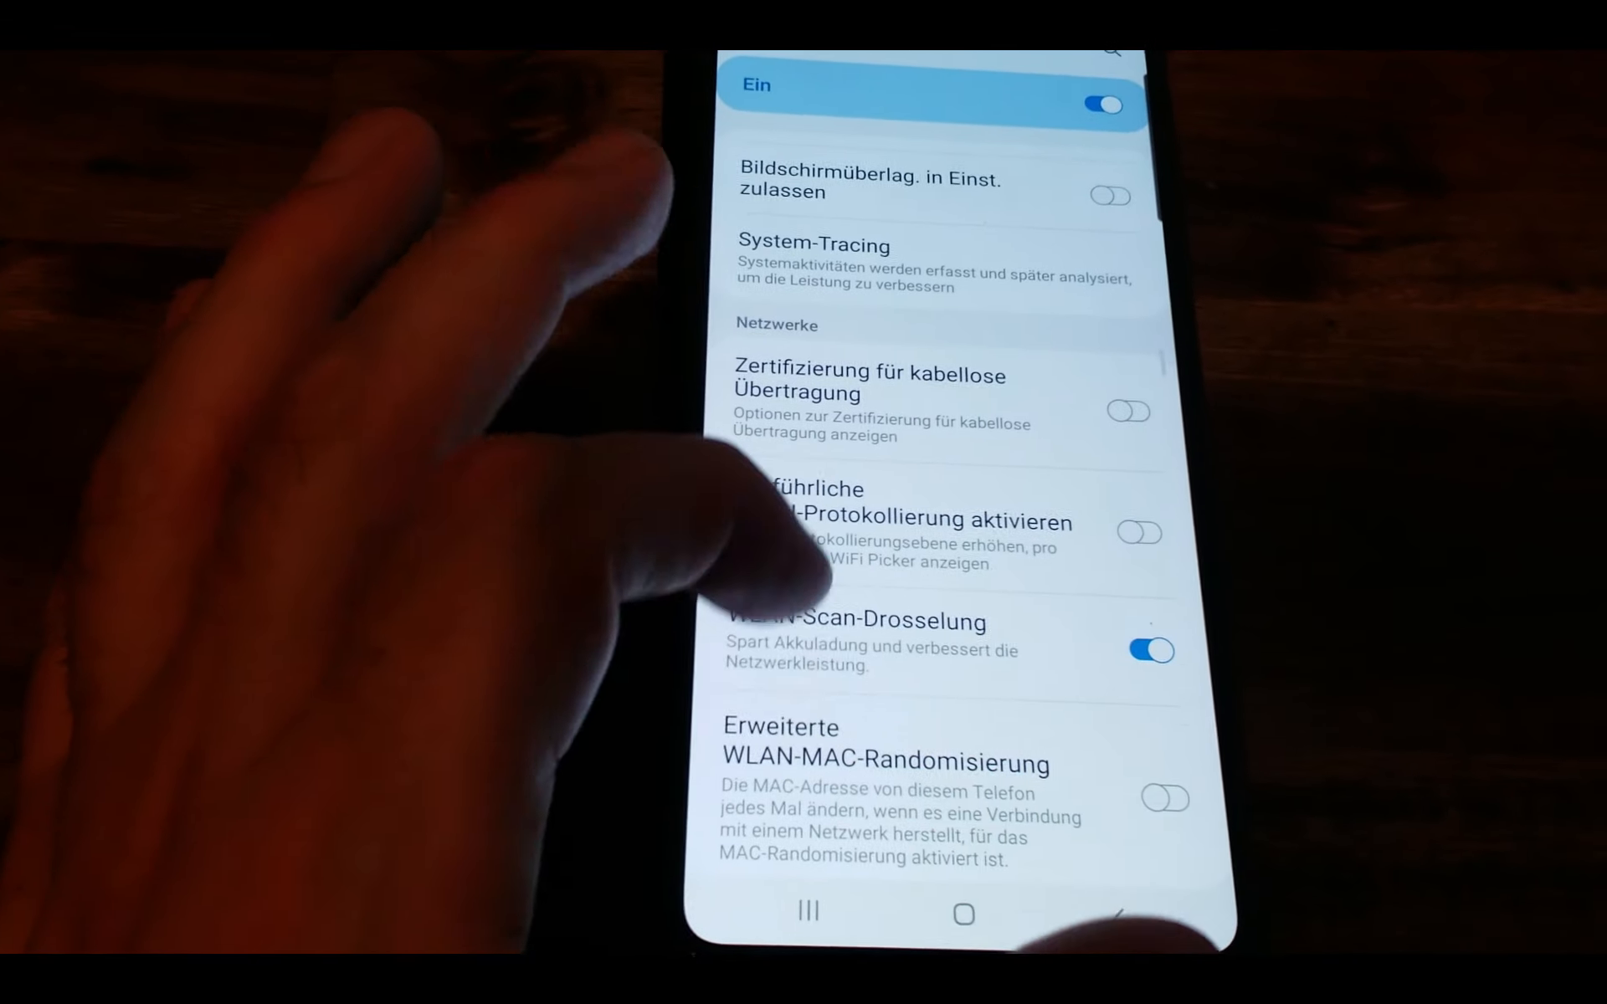
left_click(1113, 695)
scroll(837, 544, "down", 3)
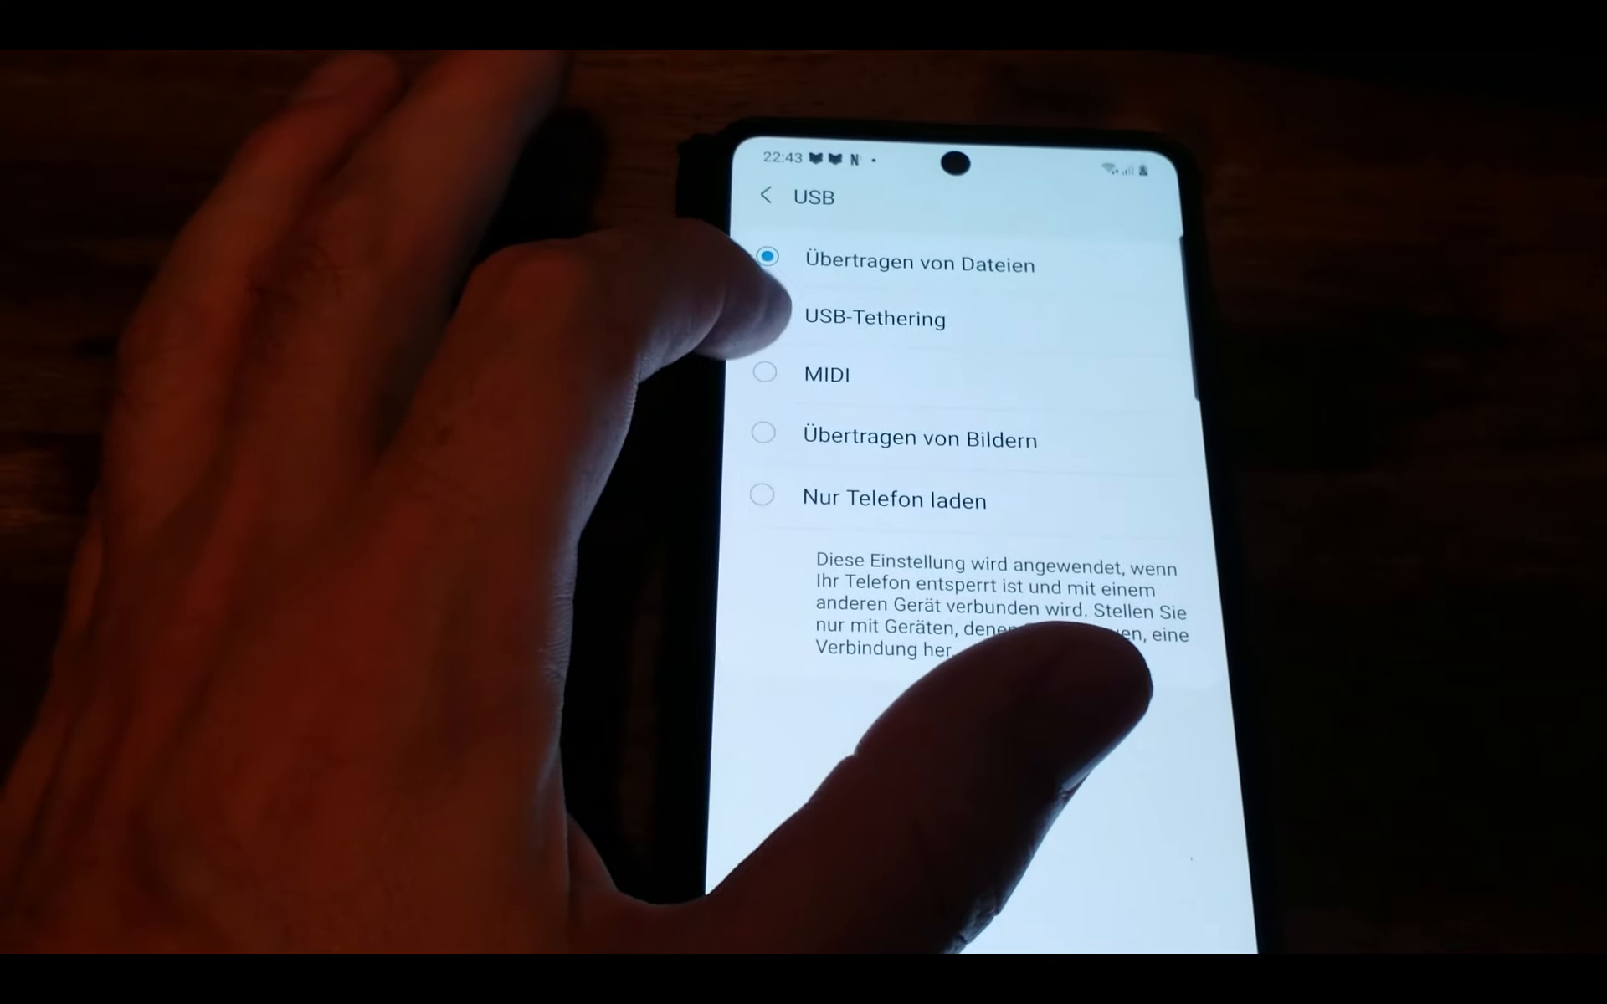
left_click(766, 317)
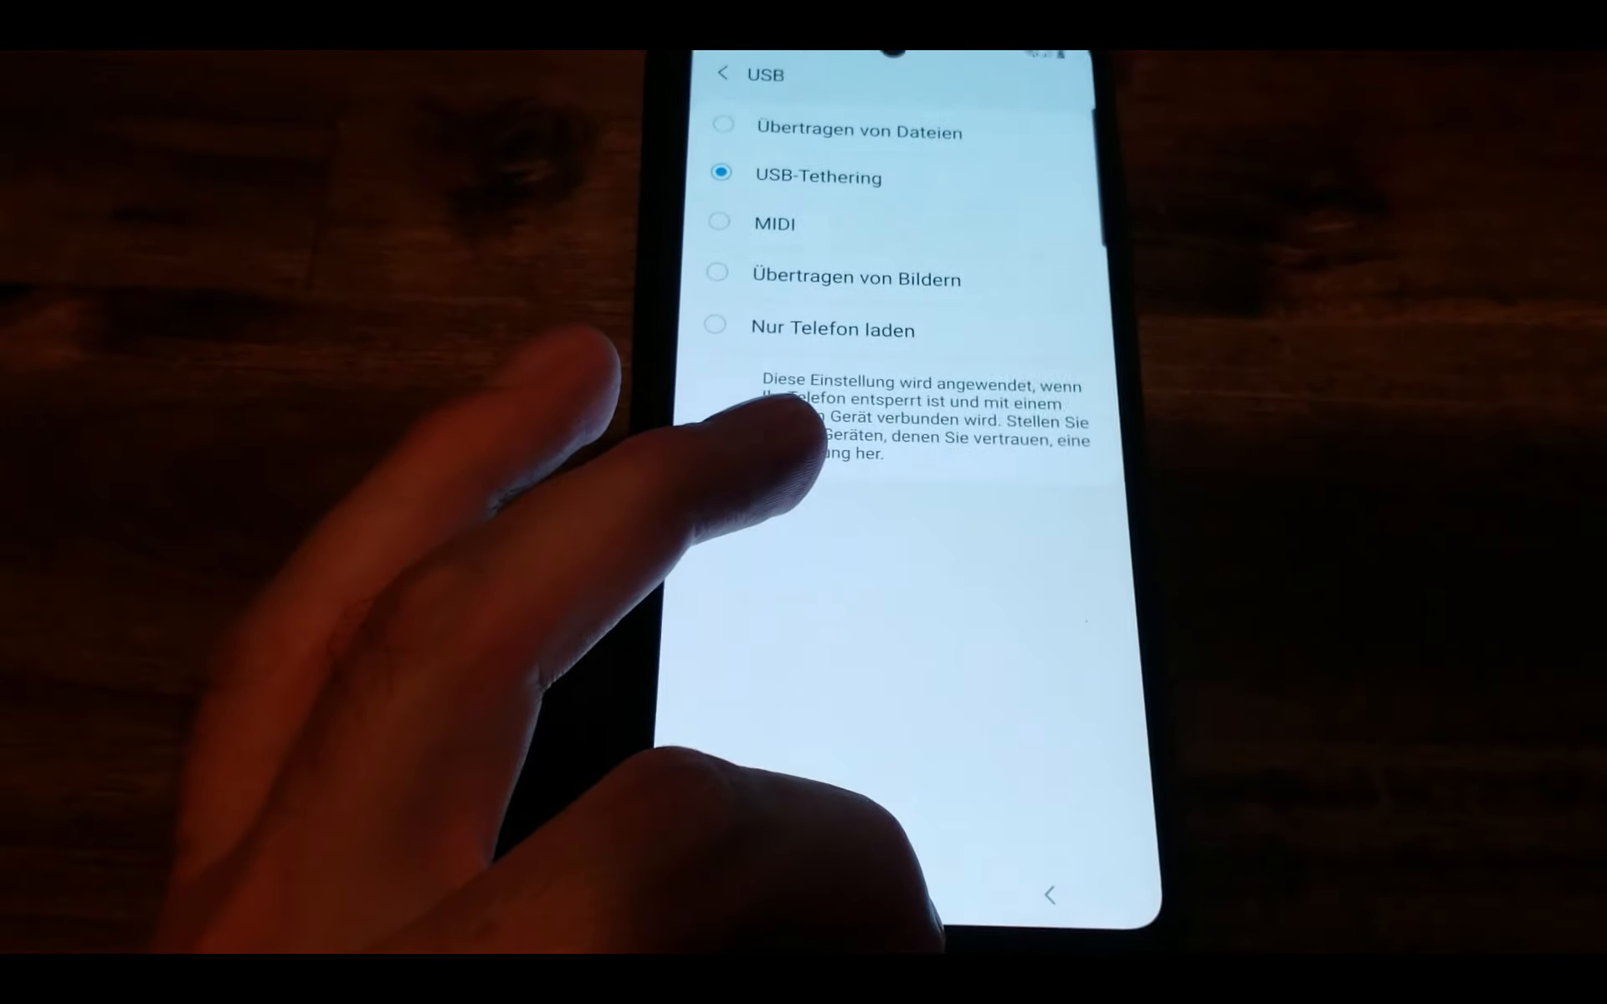
left_click(911, 898)
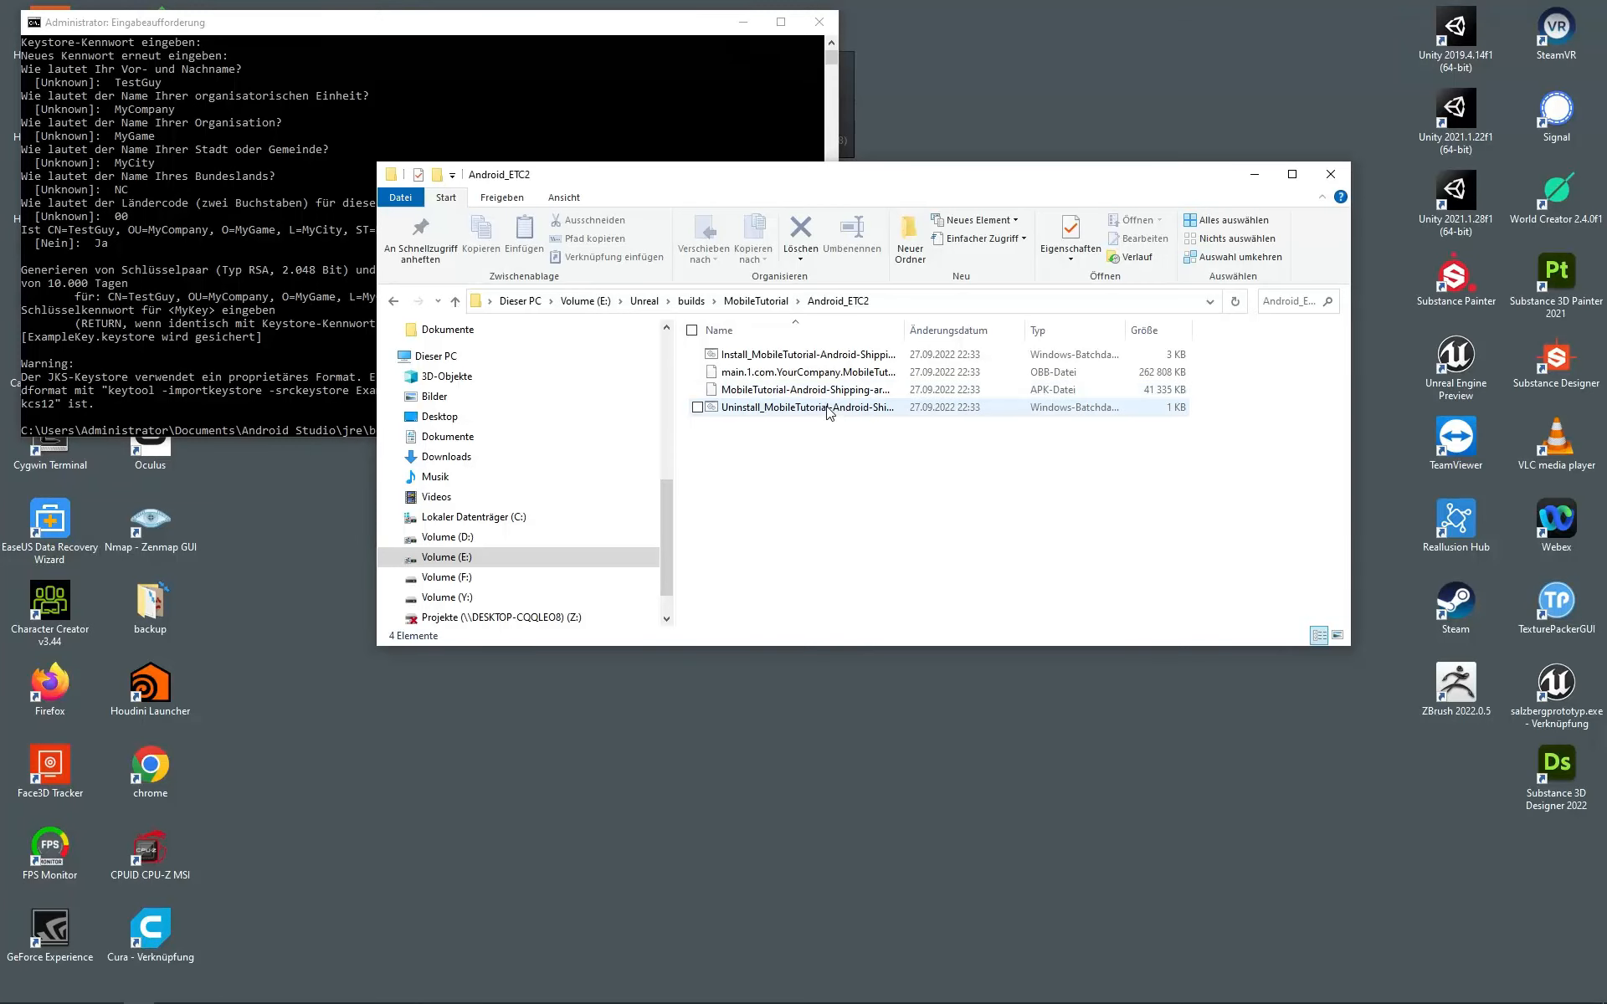
Step: Autofit the Name column, then run Uninstall_MobileTutorial-Android-Shipping-armv7.bat to remove the old build
double_click(904, 322)
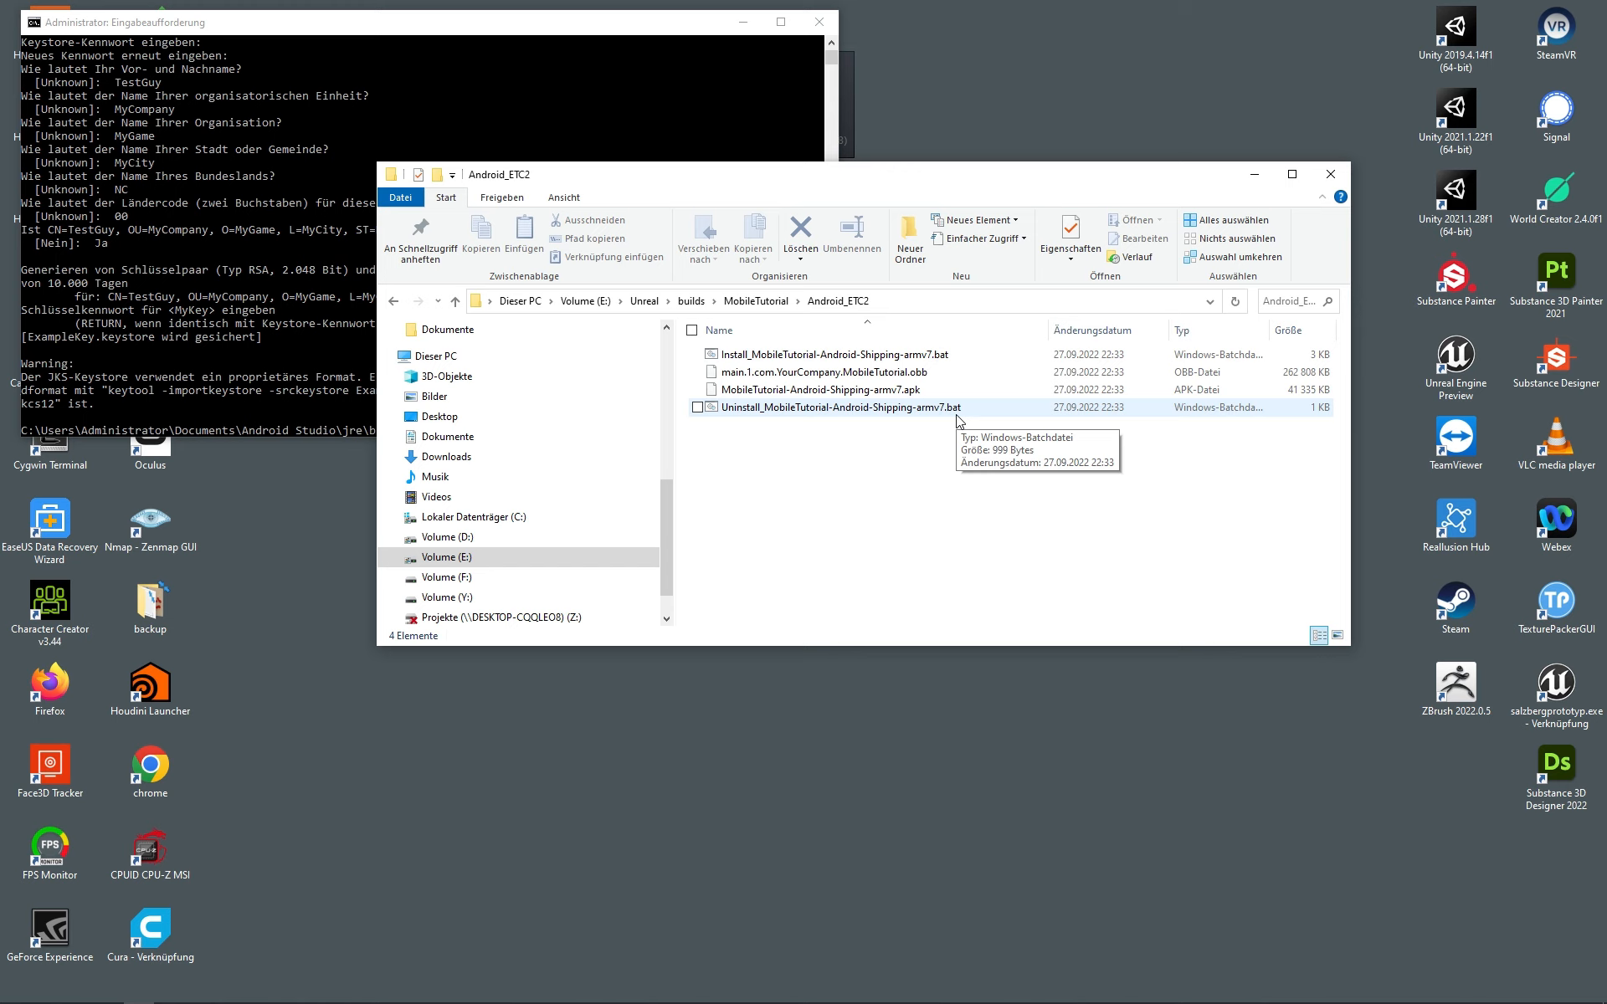
double_click(958, 410)
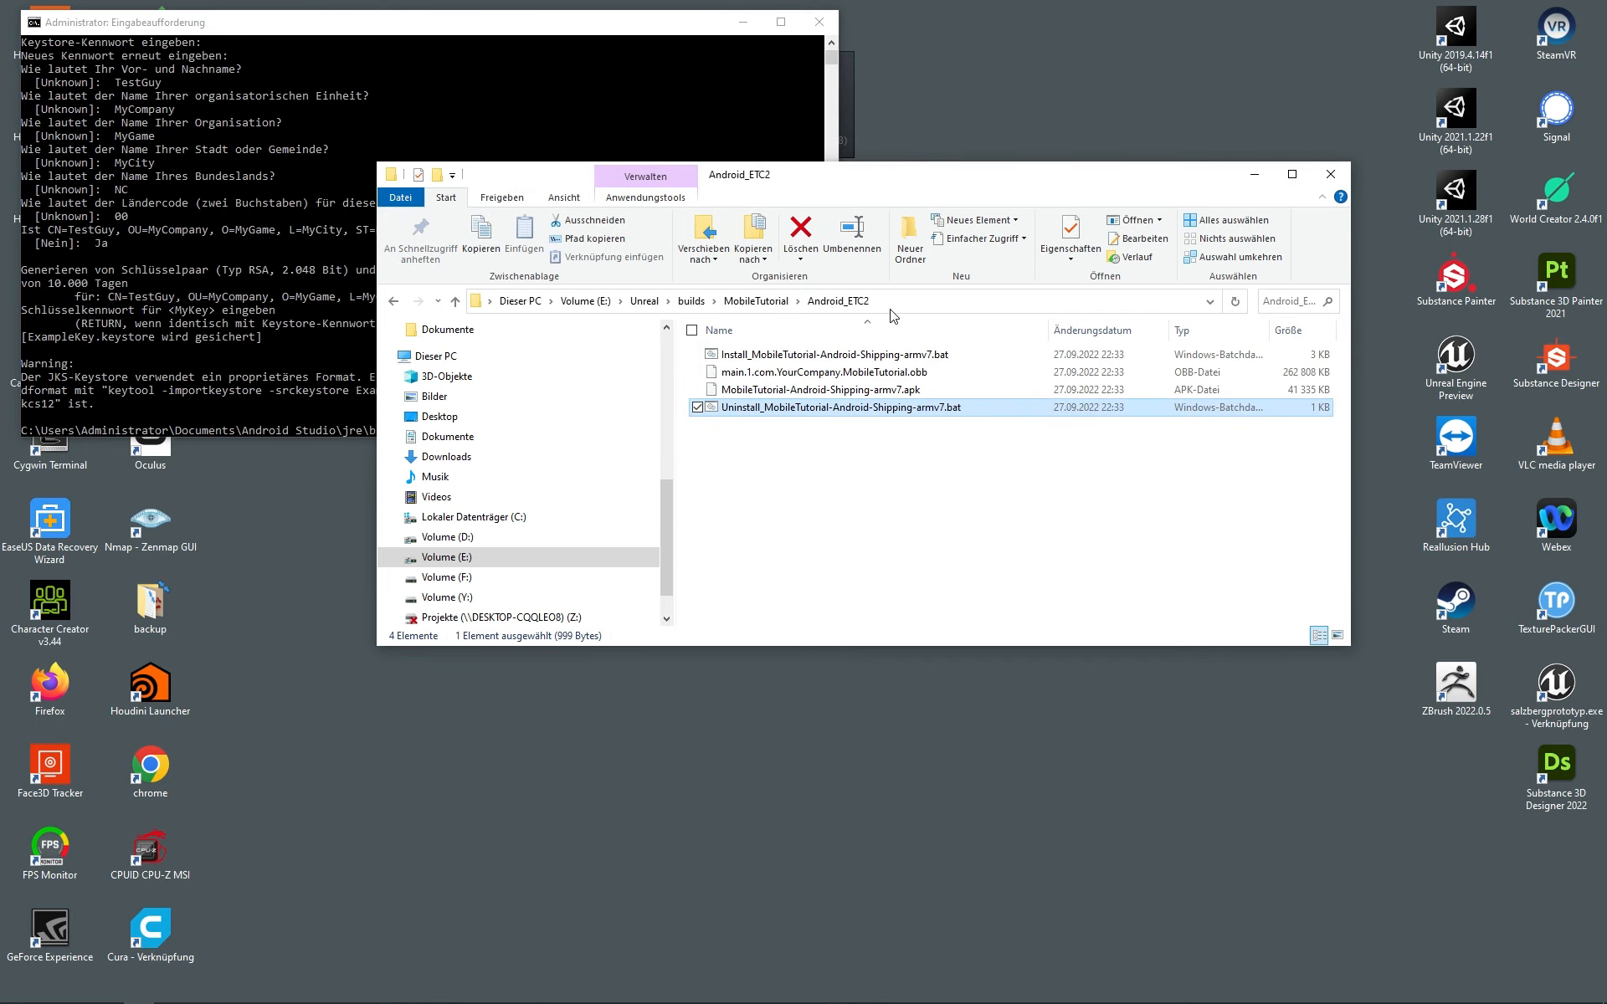
Step: Run Install_MobileTutorial-Android-Shipping-armv7.bat to install the Android build on the phone
double_click(784, 361)
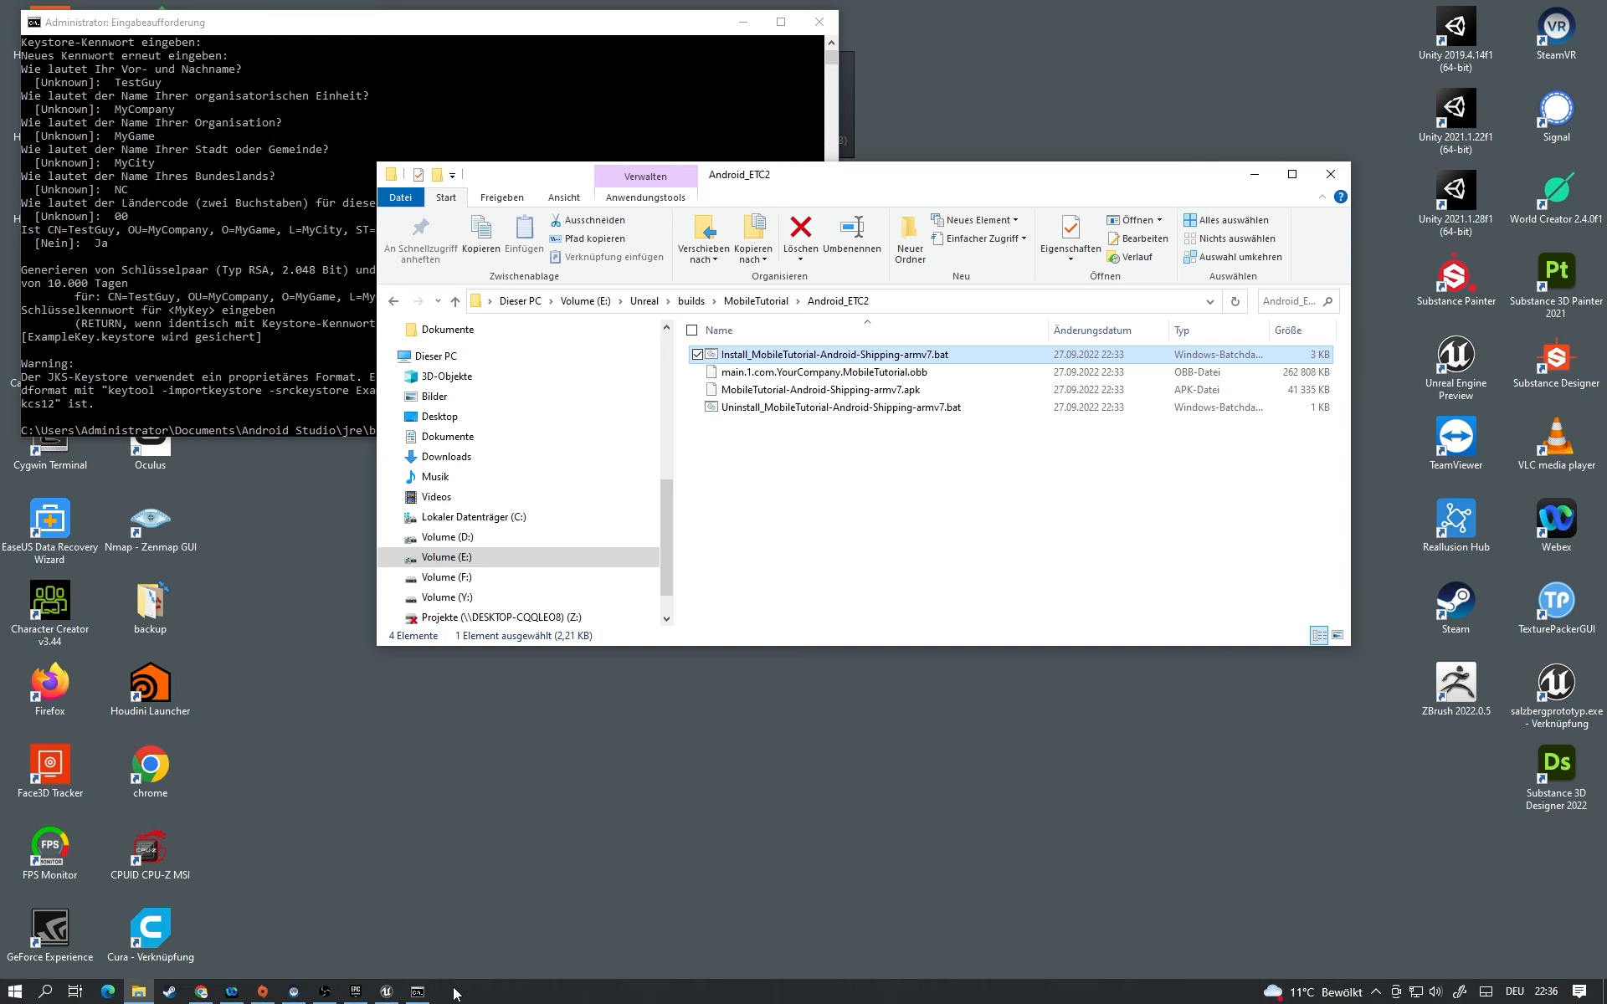
Step: Return to the Unreal Editor, close the Output Log, and restore the editor to a floating window
left_click(387, 993)
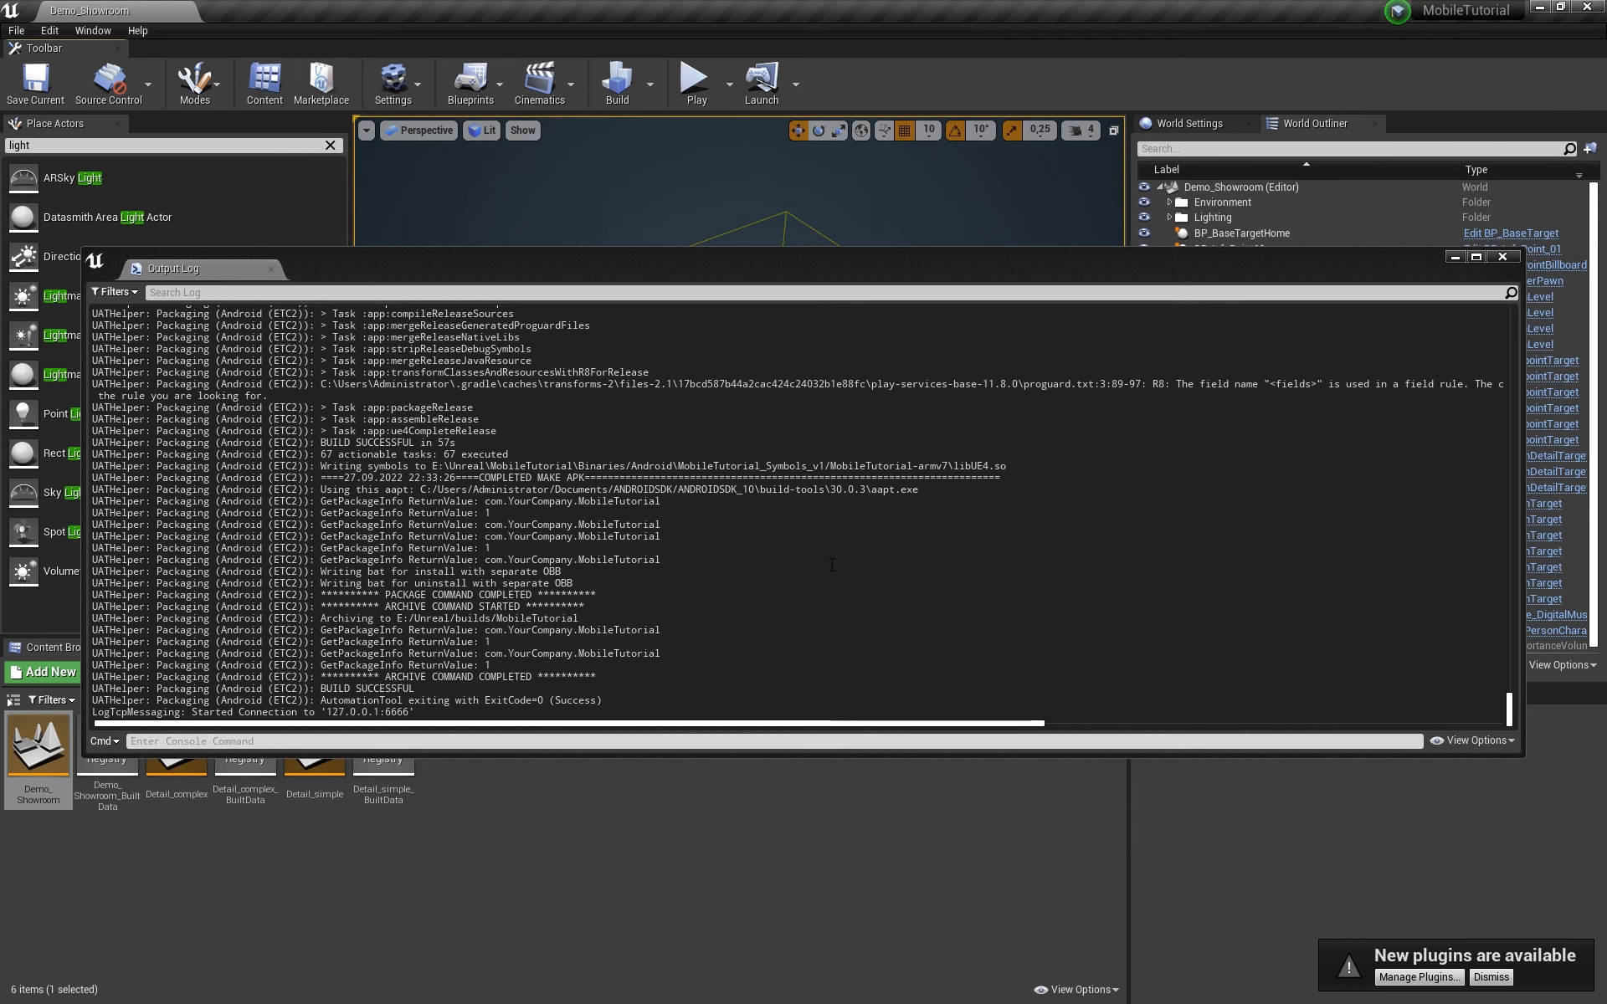
left_click(1503, 257)
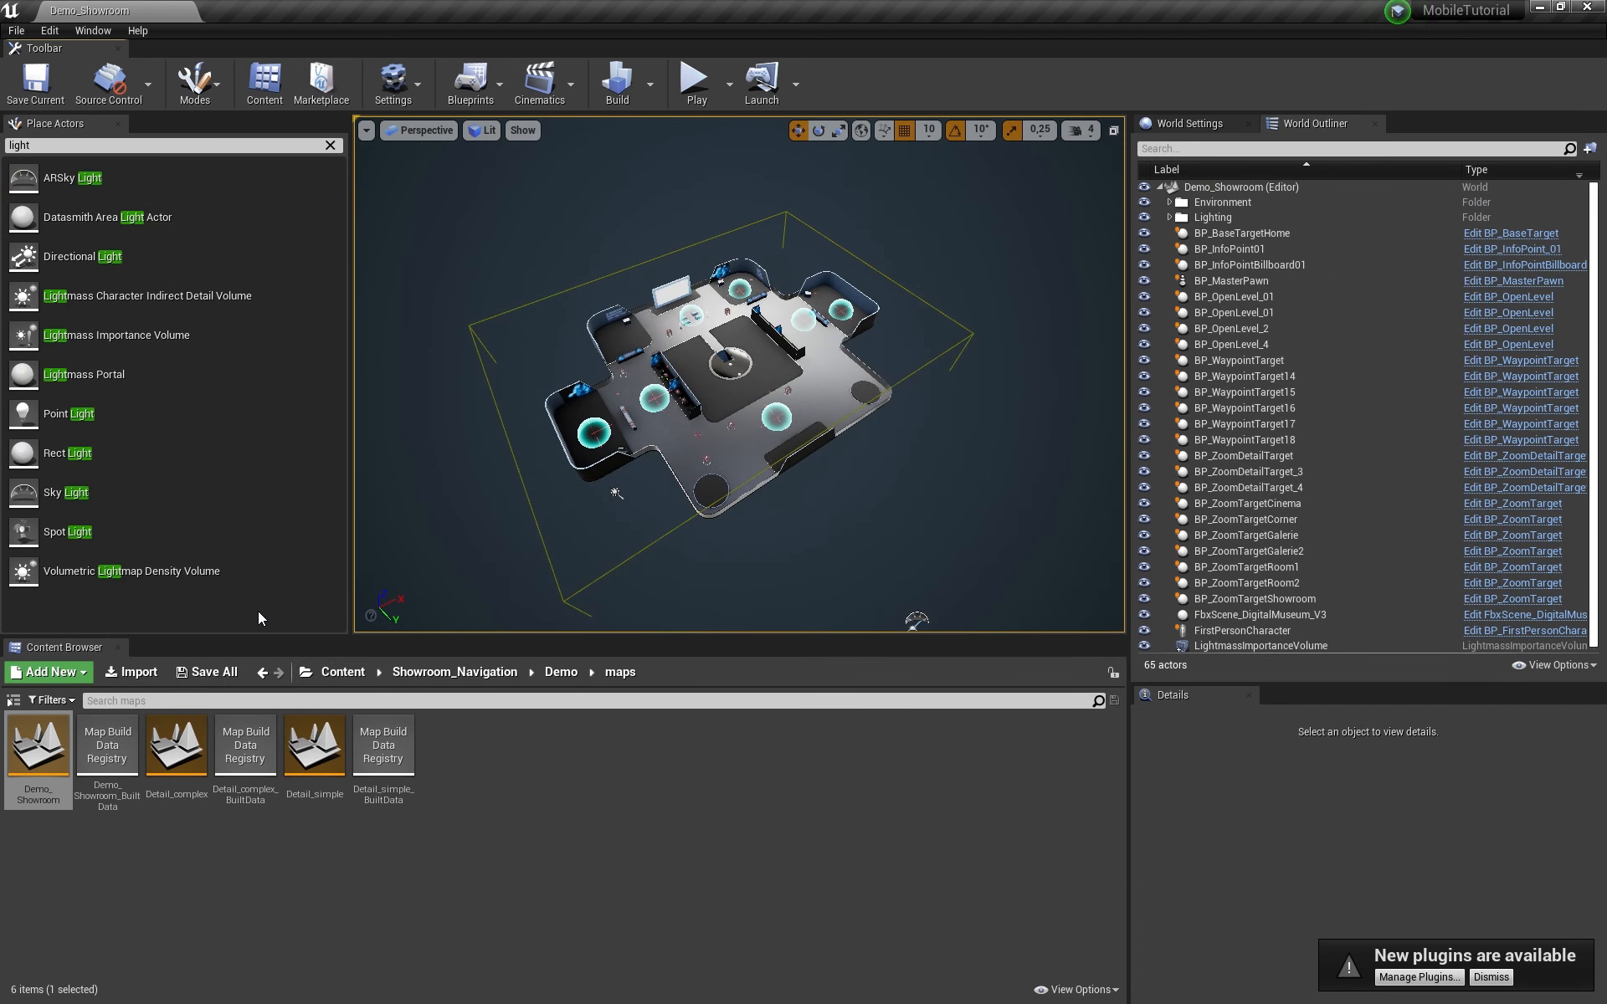
left_click_drag(868, 1, 819, 161)
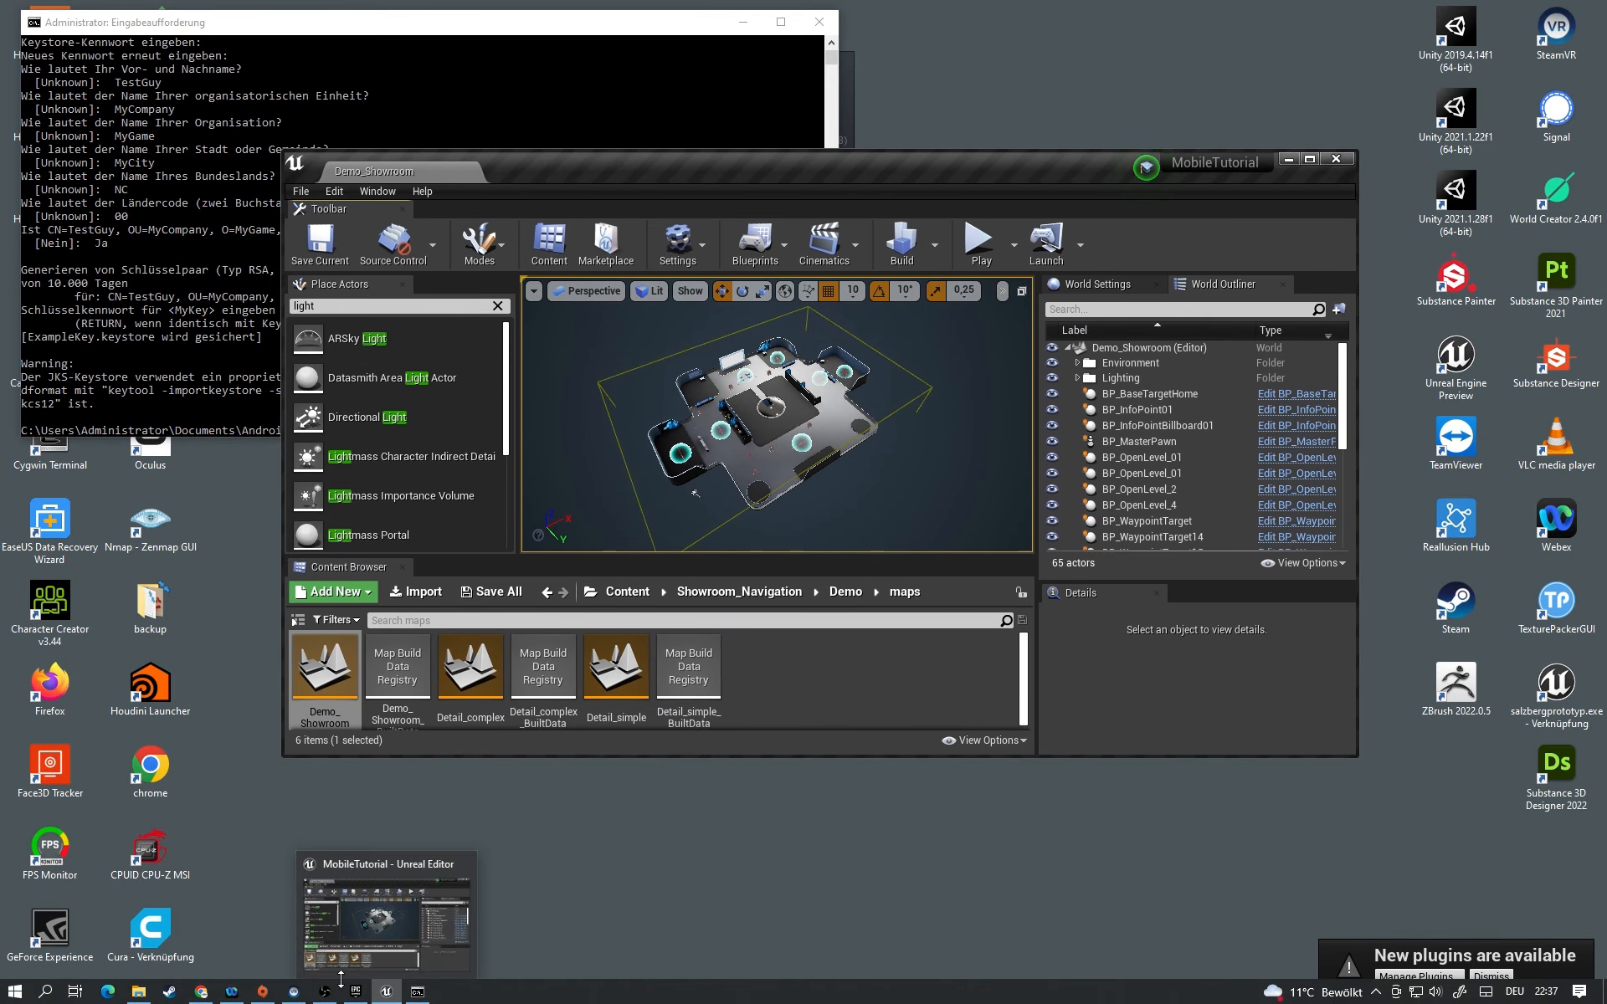